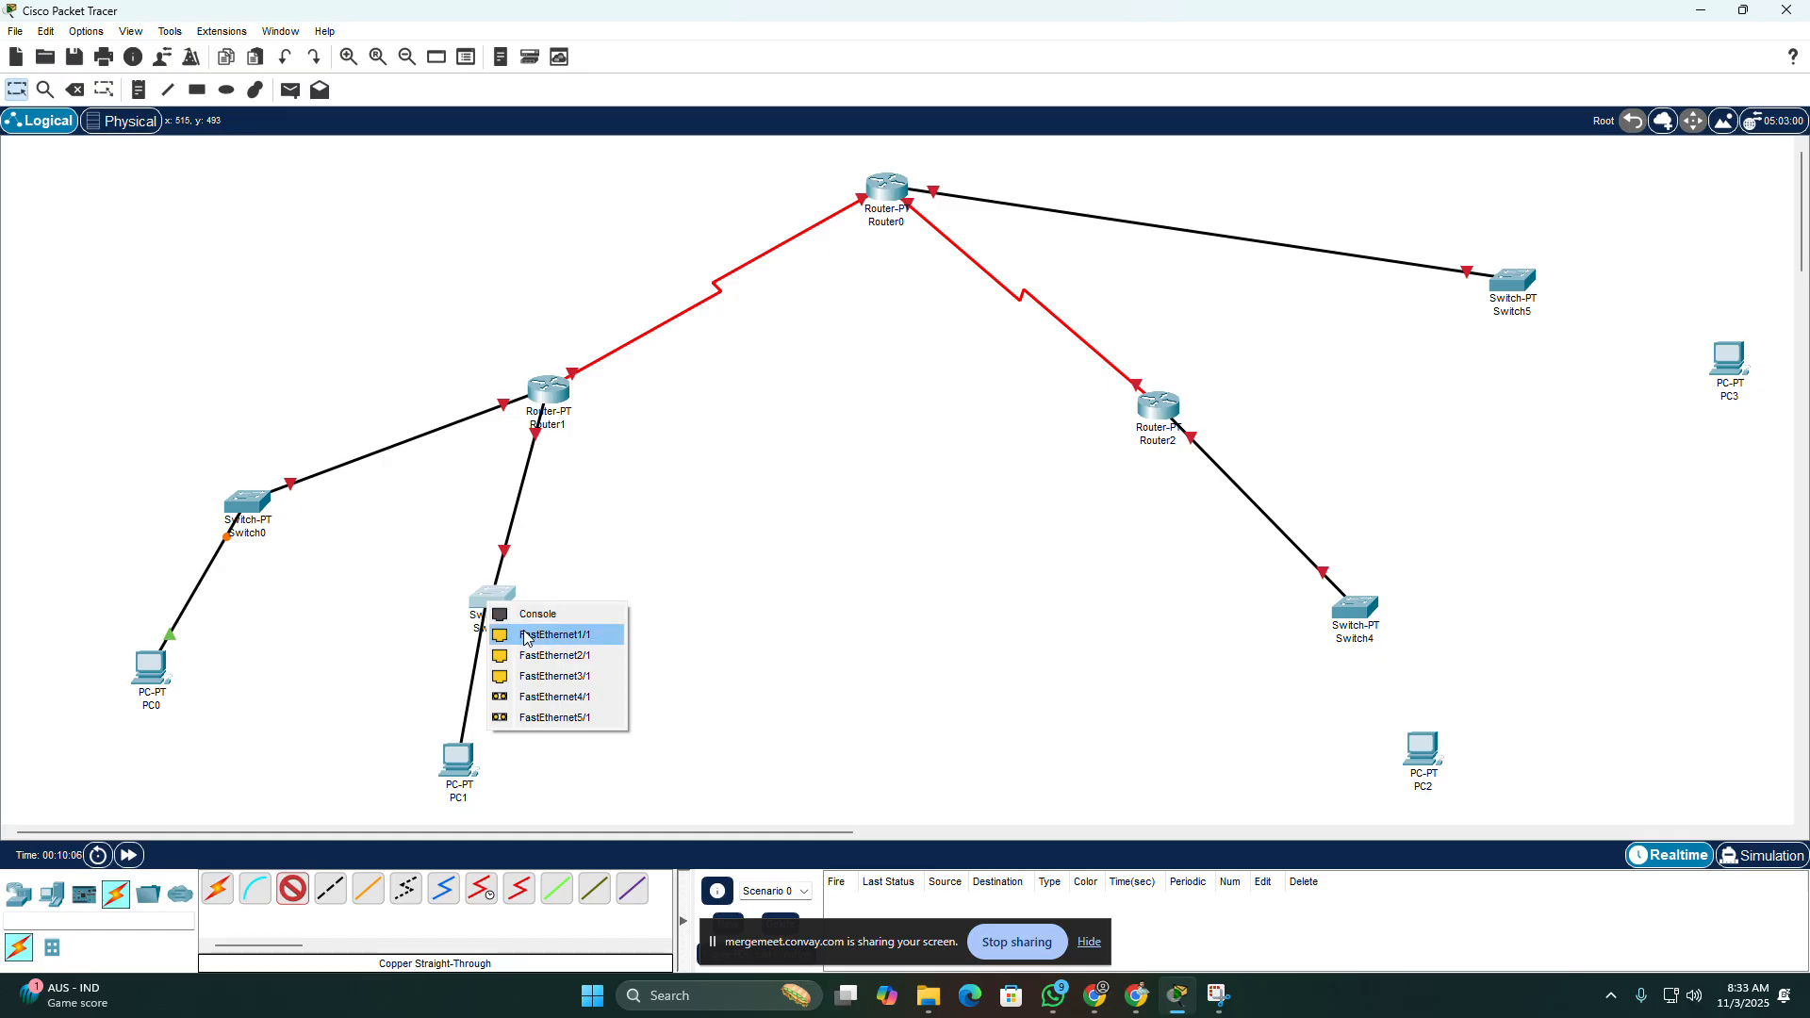
Step: Finish cabling PC1 to Switch1's FastEthernet1/1 and connect PC2's FastEthernet0 to Switch4's FastEthernet1/1 with copper straight-through cable
click(557, 635)
click(289, 888)
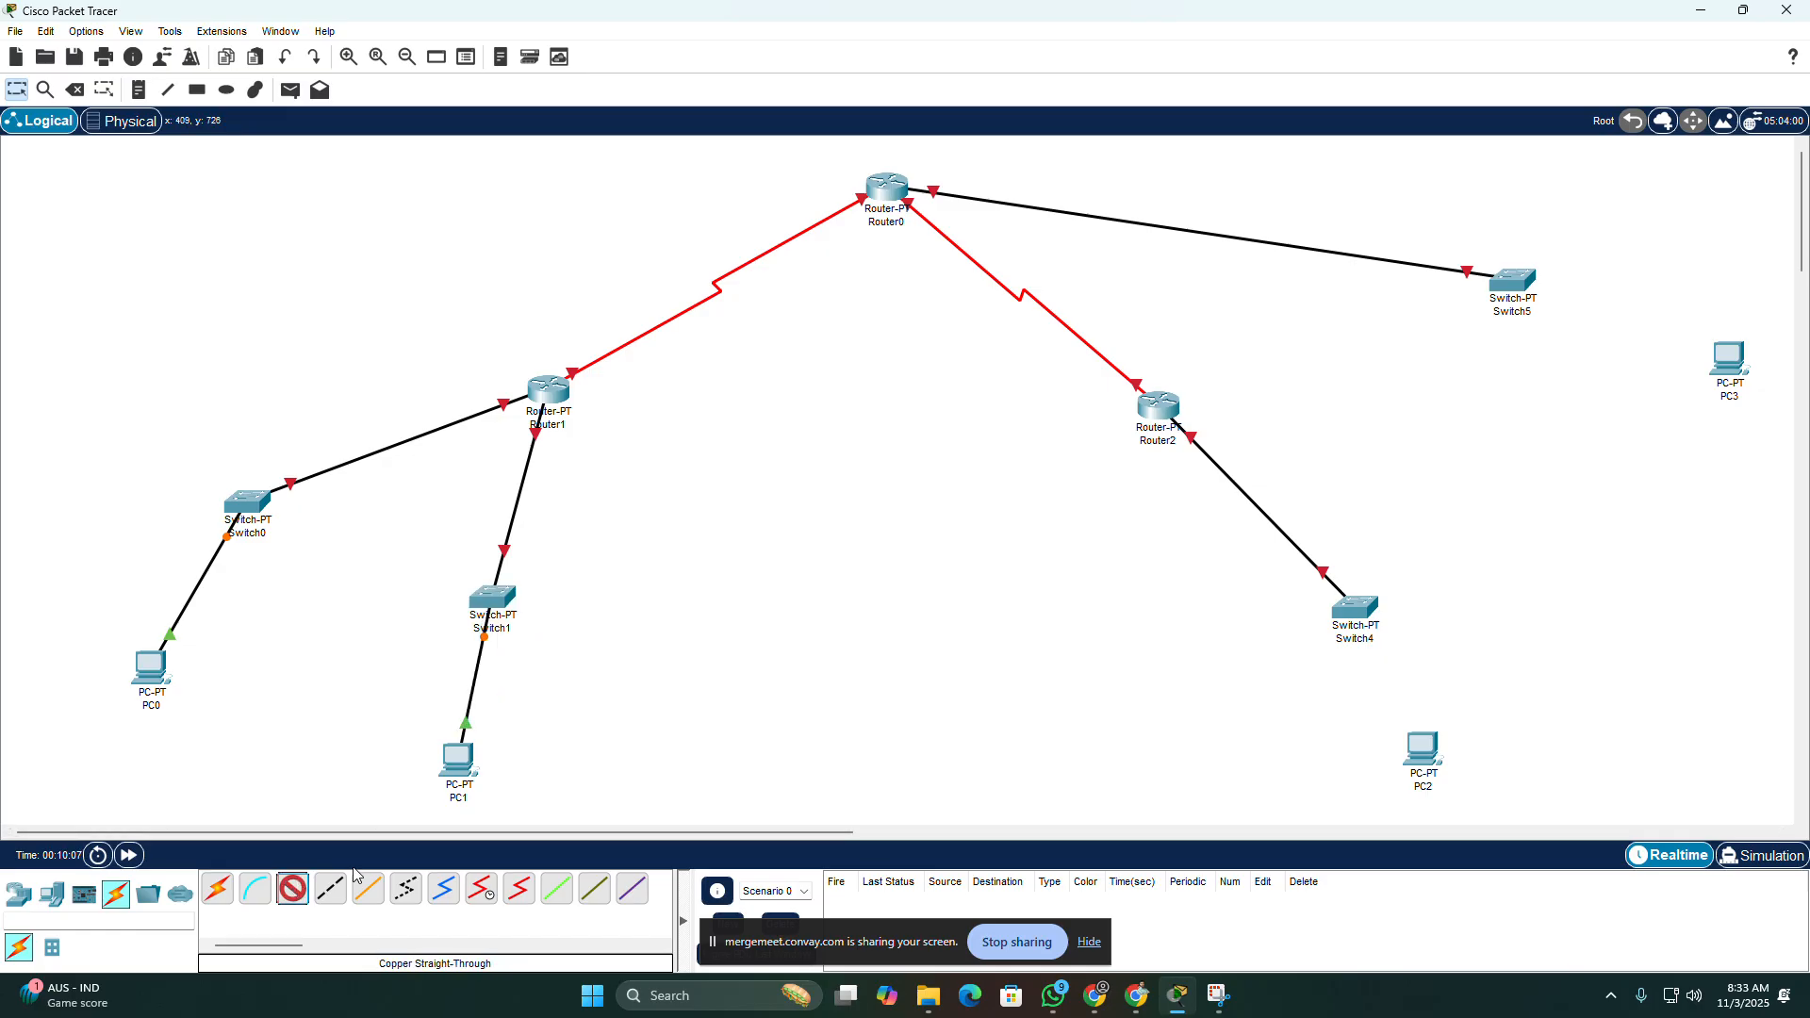
click(1421, 750)
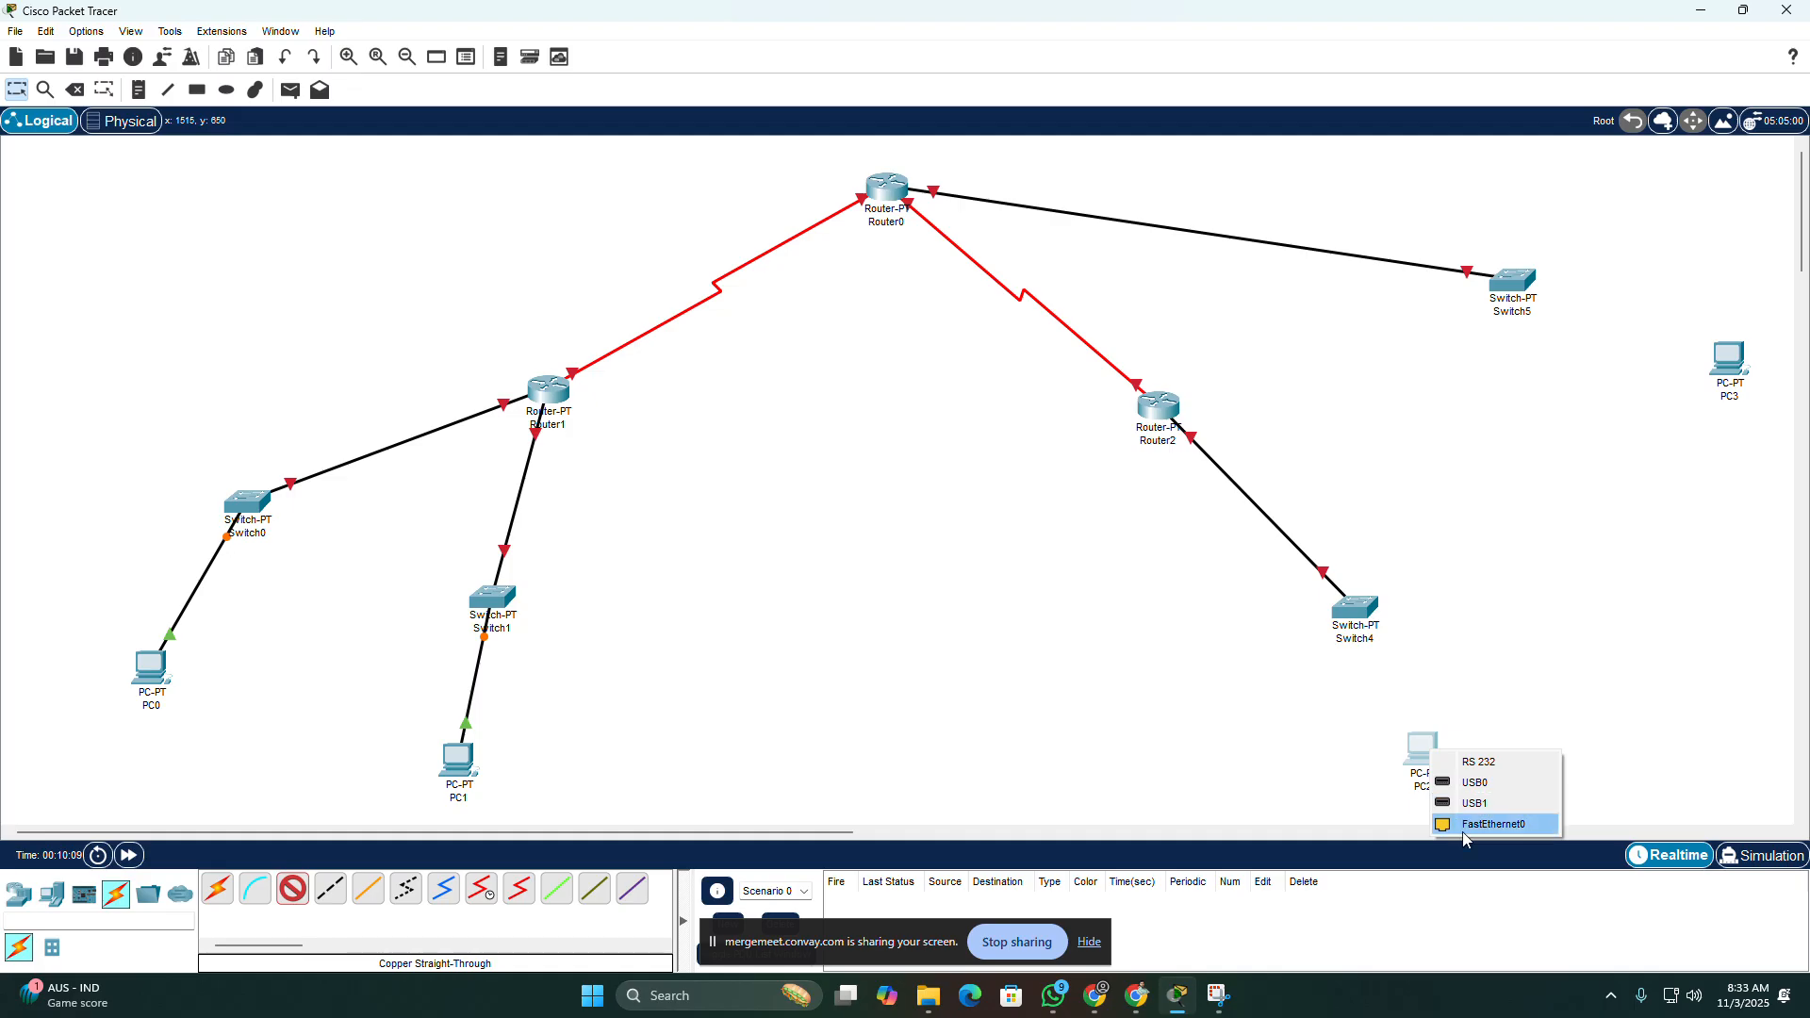
click(1494, 824)
click(1358, 615)
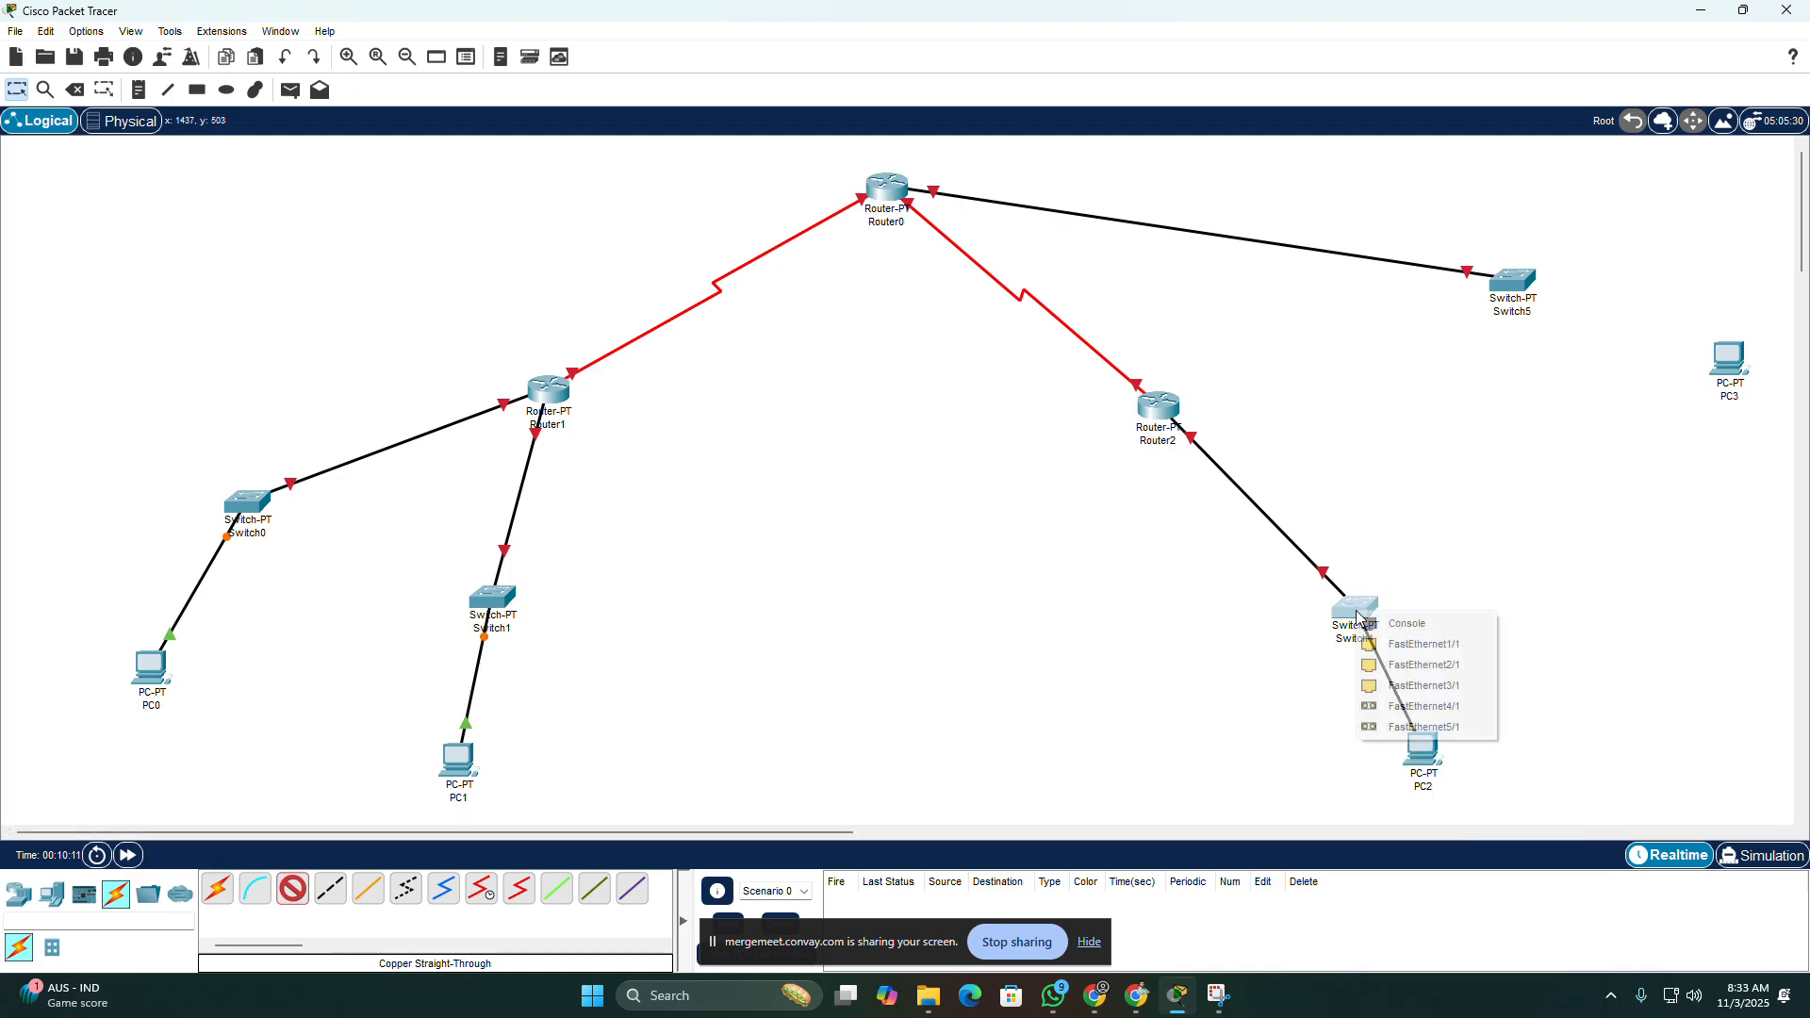
click(1422, 644)
Step: Connect PC3's FastEthernet0 to Switch5's FastEthernet1/1 with a copper straight-through cable
click(285, 888)
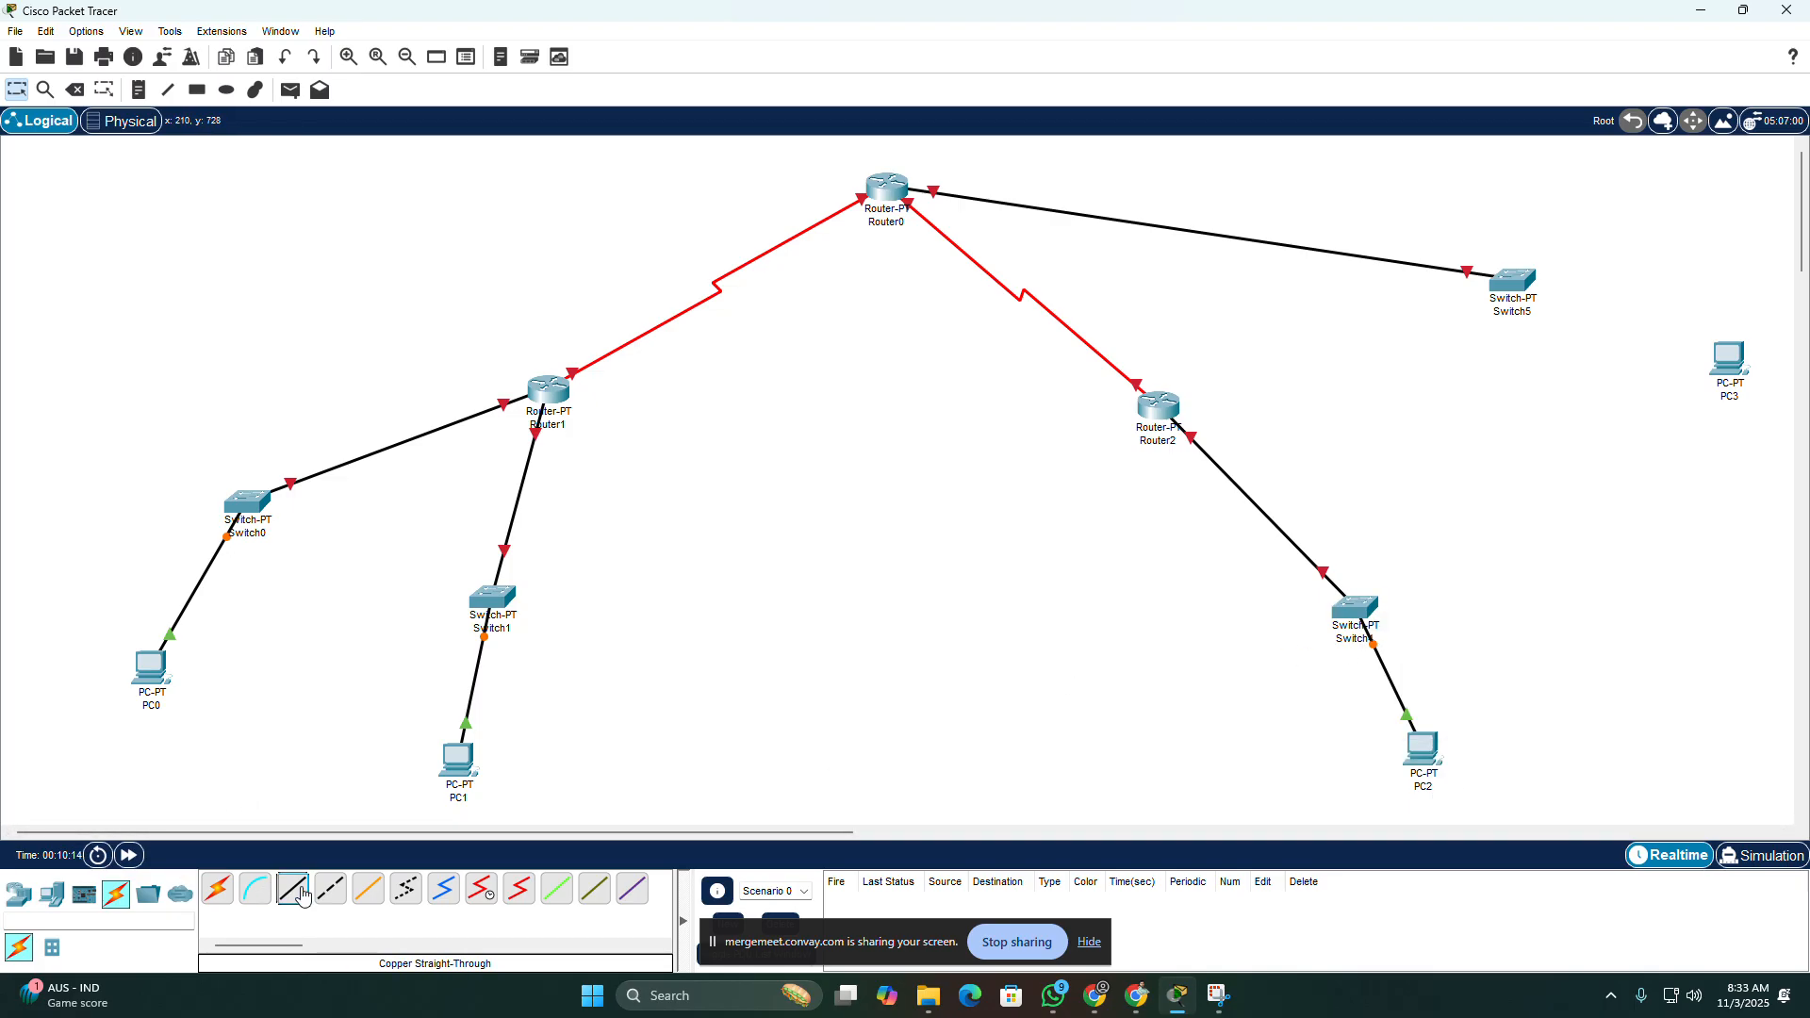
click(1729, 359)
click(1742, 435)
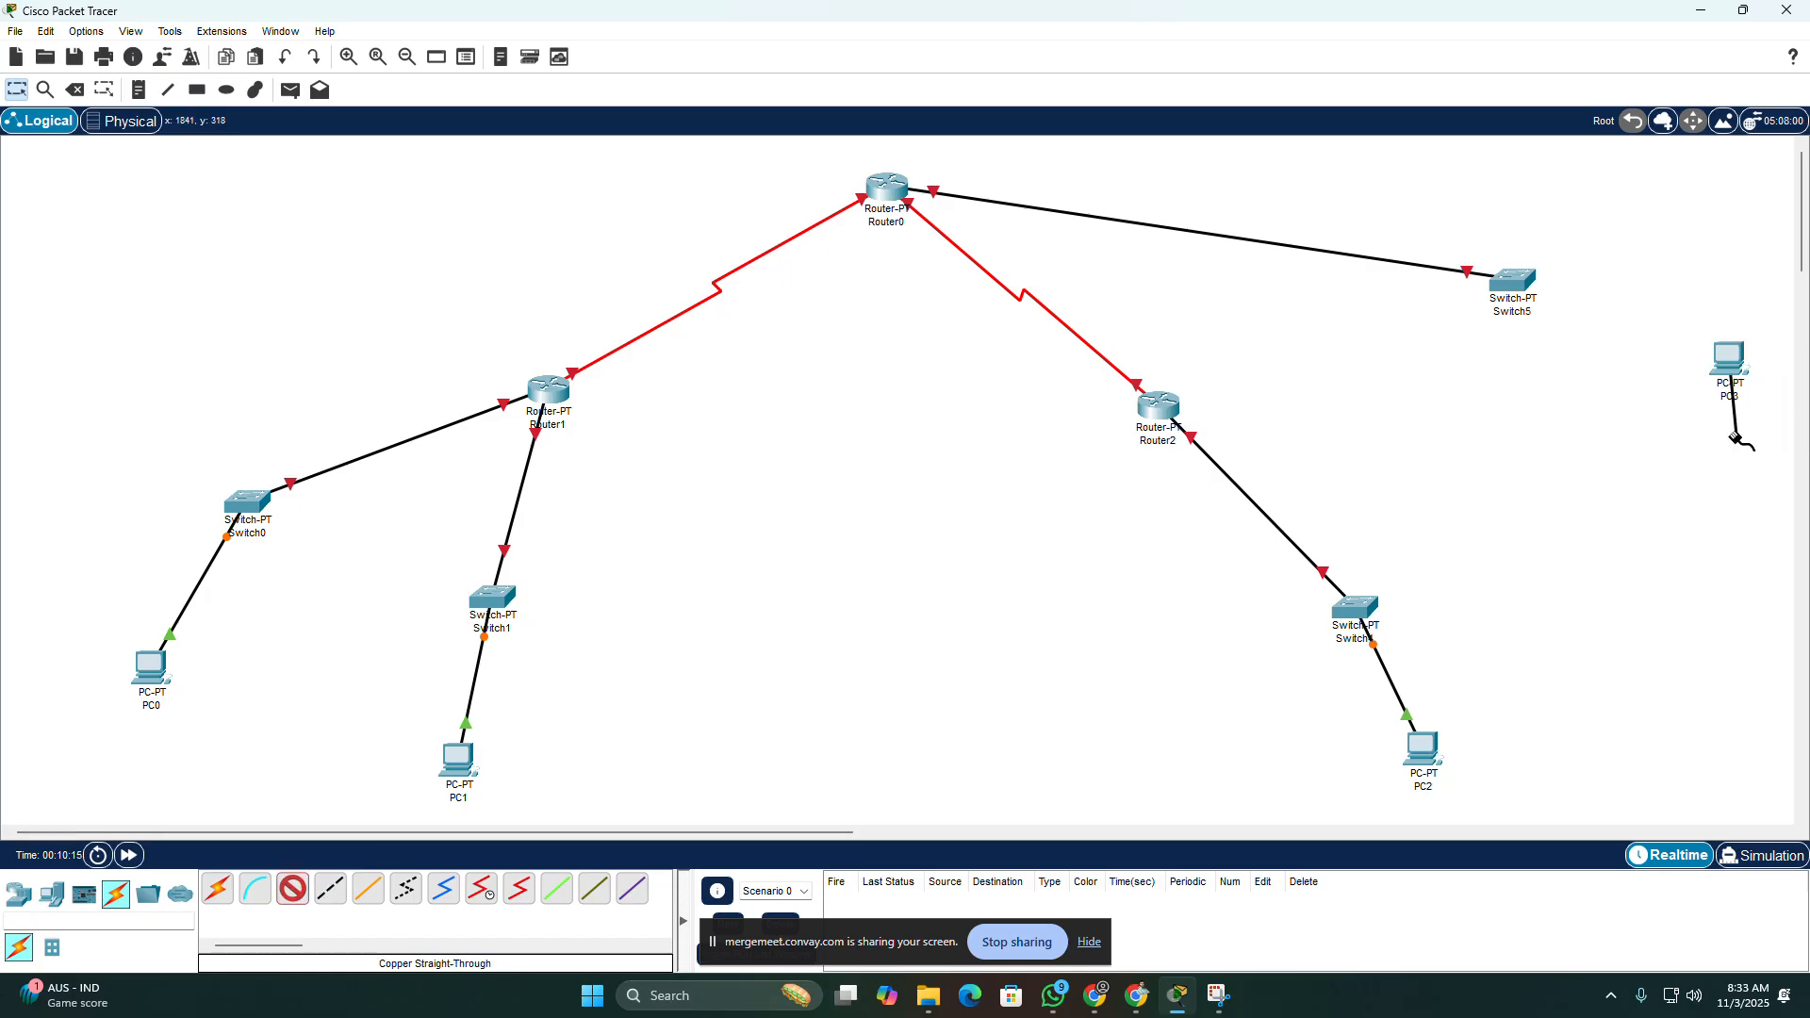
click(1516, 281)
click(1549, 311)
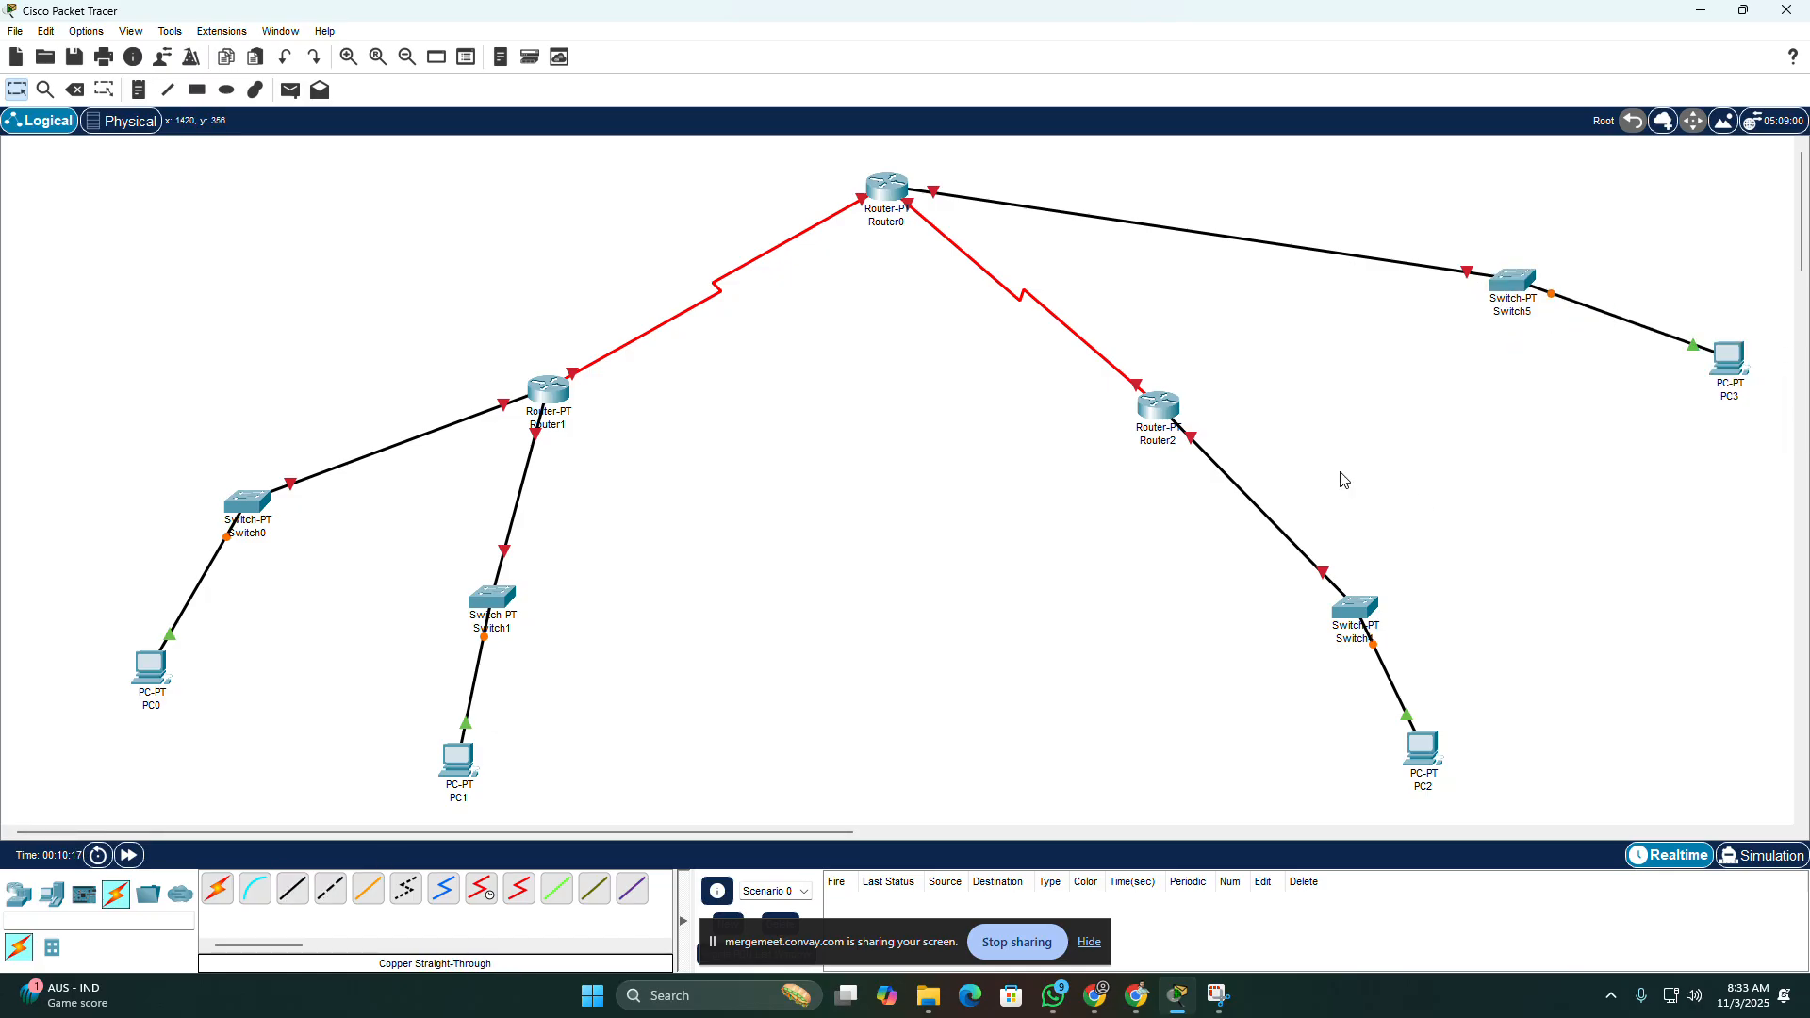
Step: Place a note beside the Switch0–PC0 link reading "IP: 8.8.8.0" and "Subnet: 255.255.255.0" on two lines
scroll(927, 500, down, 1)
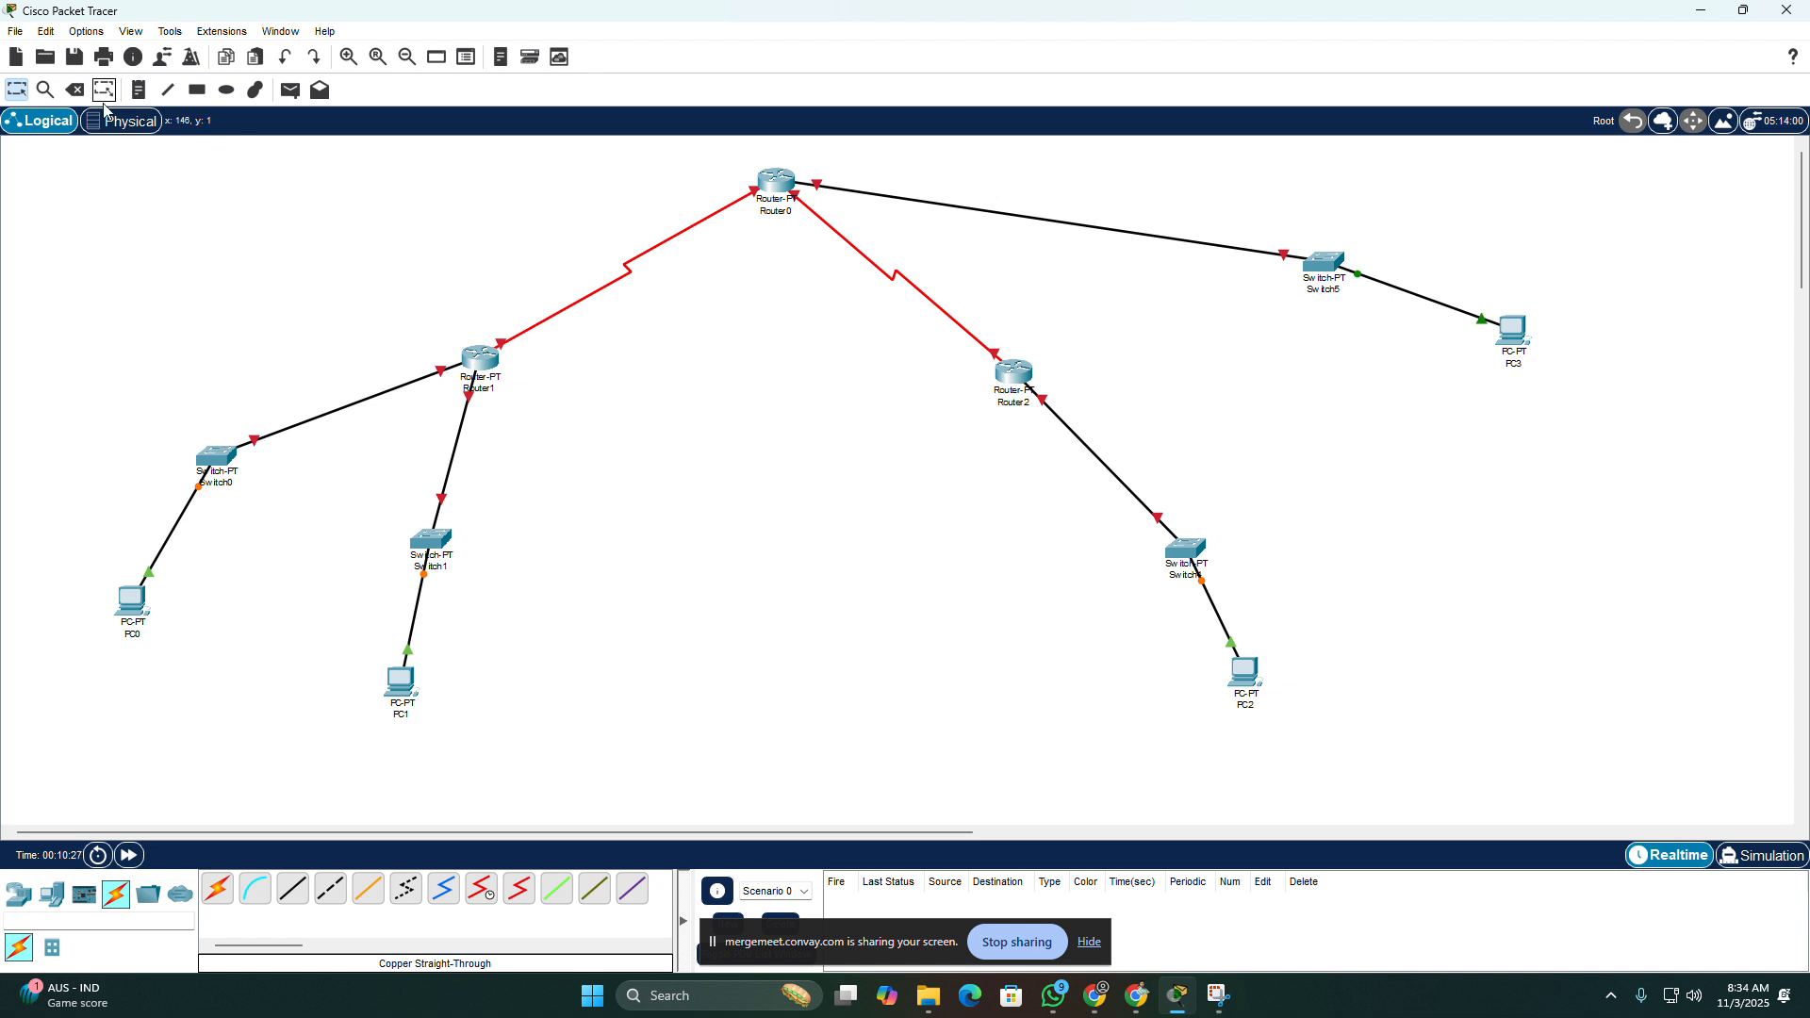
click(138, 89)
click(93, 481)
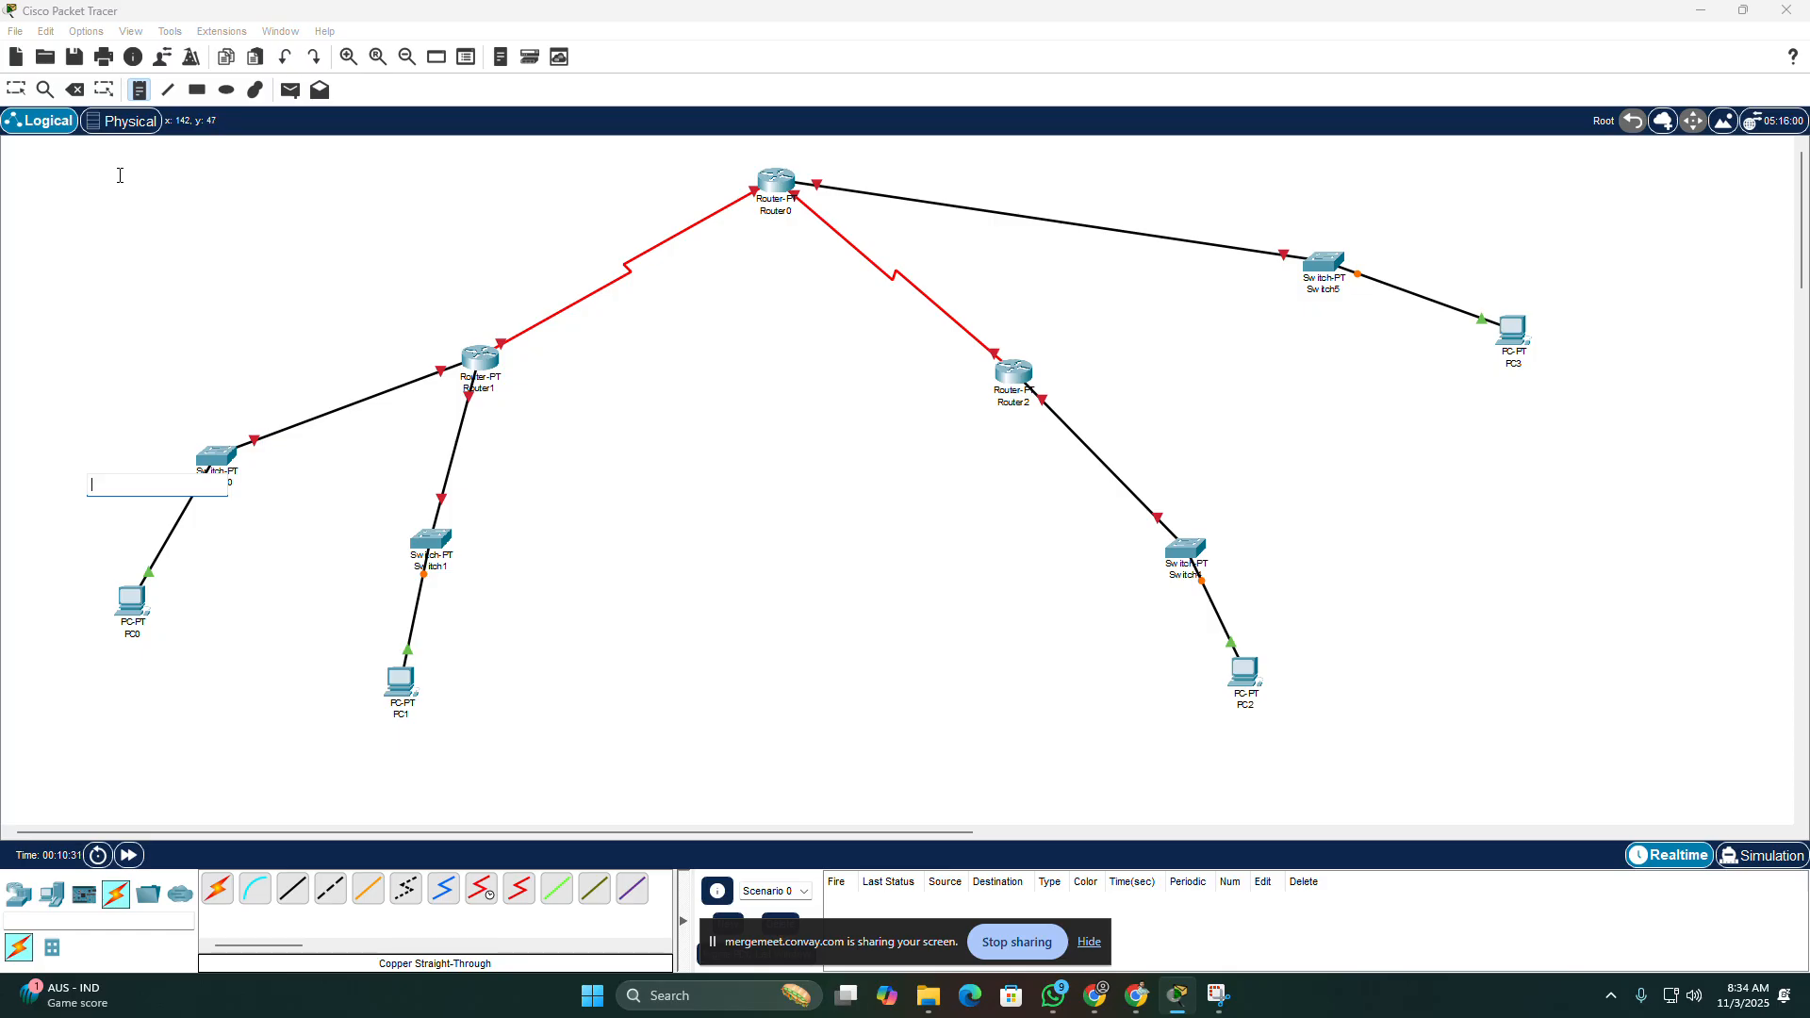
text(8.8.8.8)
key(BackSpace)
text(IP:)
key(Right)
key(Right)
key(Right)
key(Right)
key(Right)
key(Right)
key(Return)
text(Subnet: 255.2)
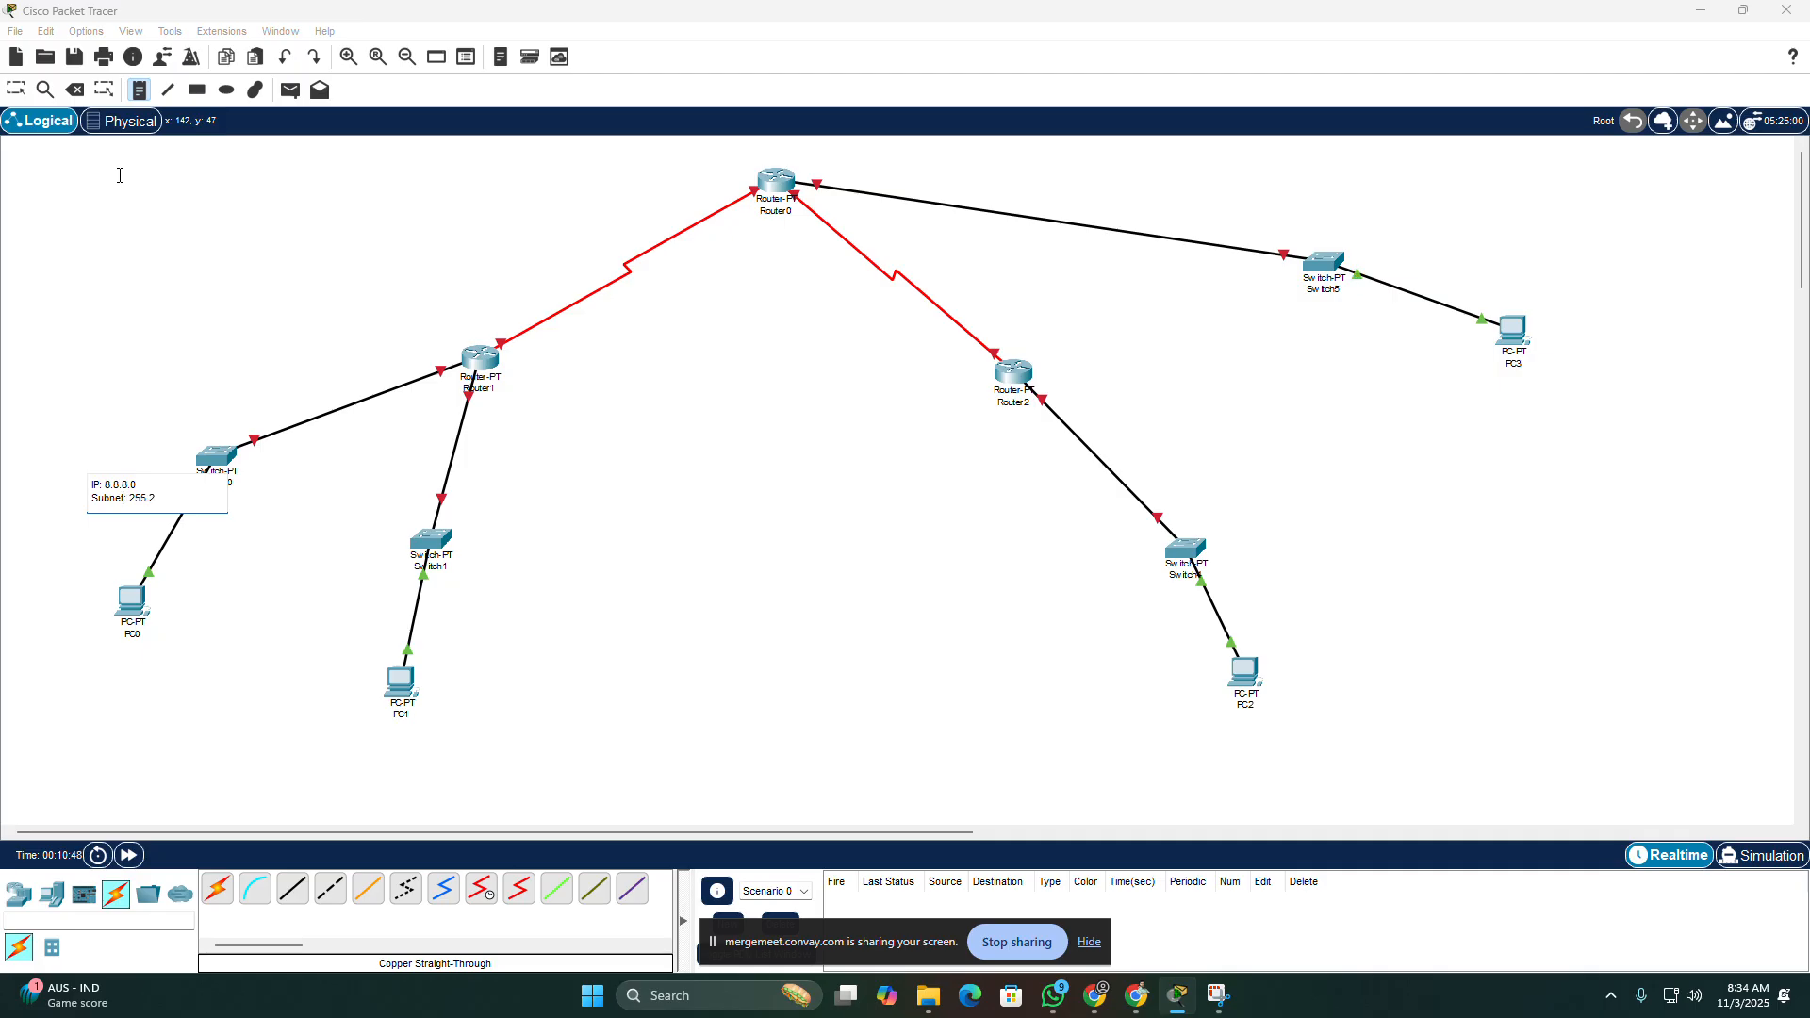
text(55.255.0)
Step: Place a note beside the Switch1–PC1 link reading "IP: 9.9.9.0" and "Subnet : 255.255.255.0" on two lines
click(437, 605)
text(9)
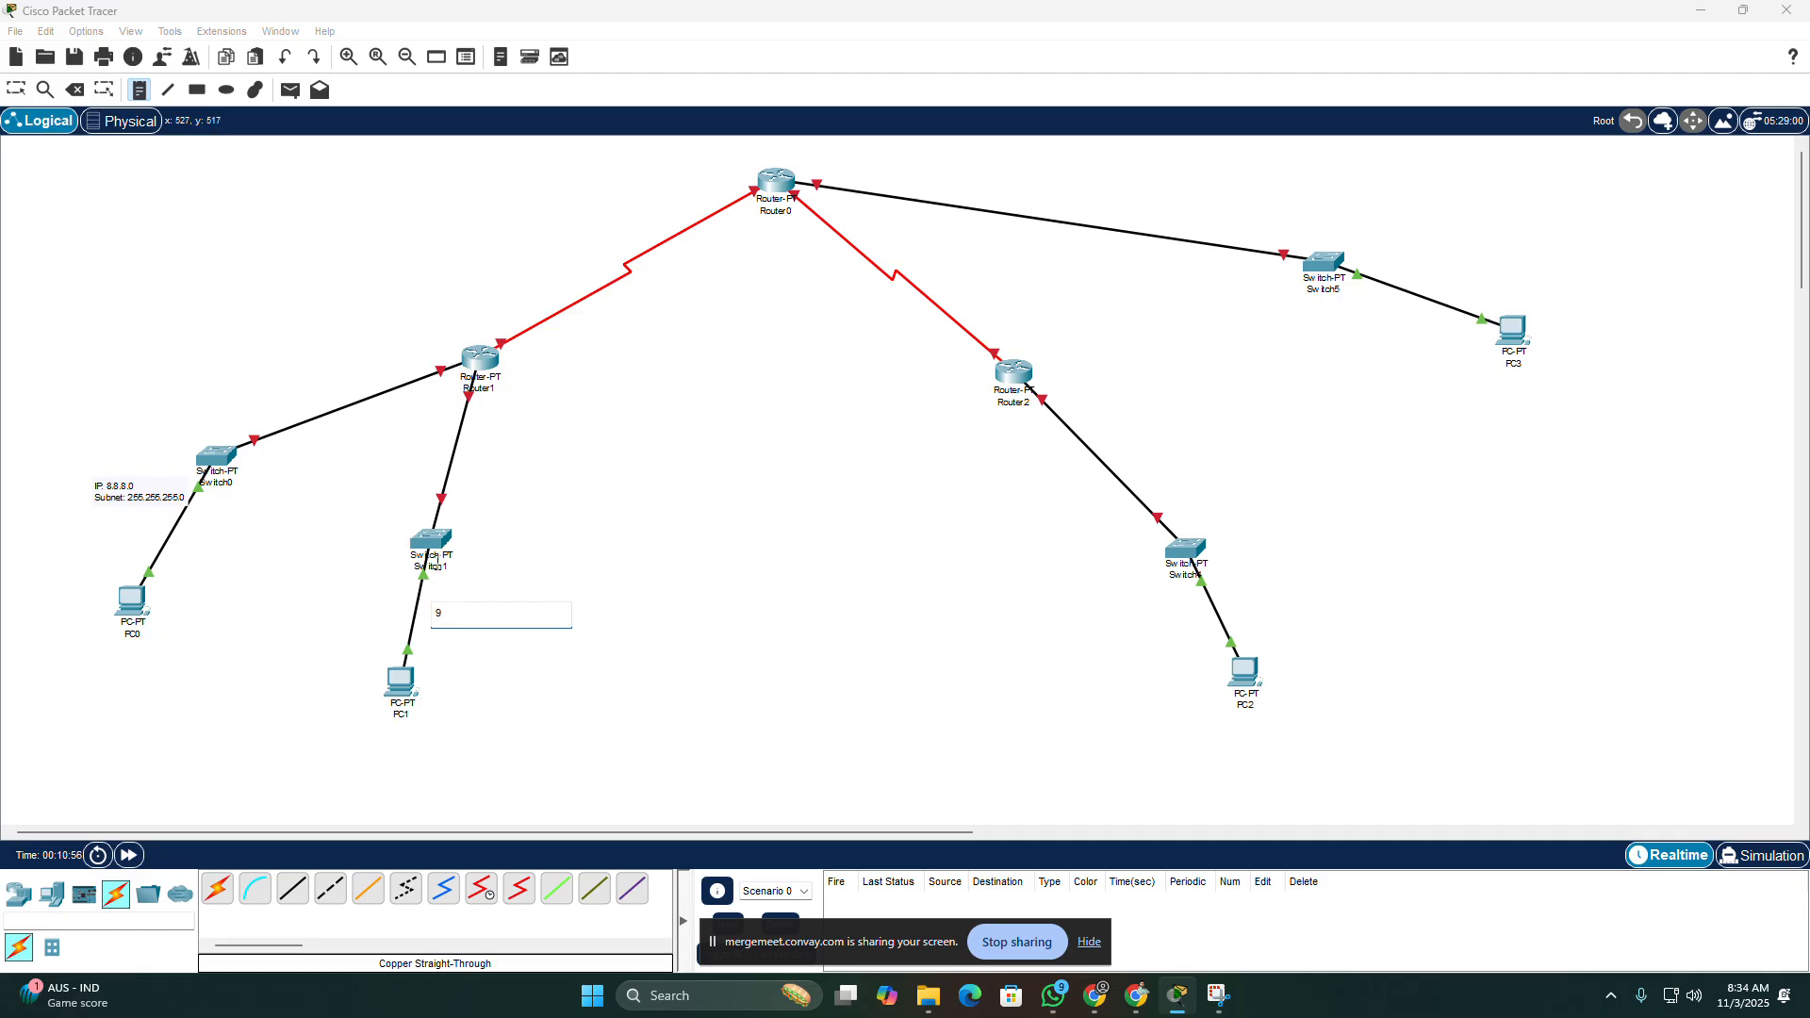
text(.9.9.9)
key(BackSpace)
text(0)
text(IP)
text(:)
key(Return)
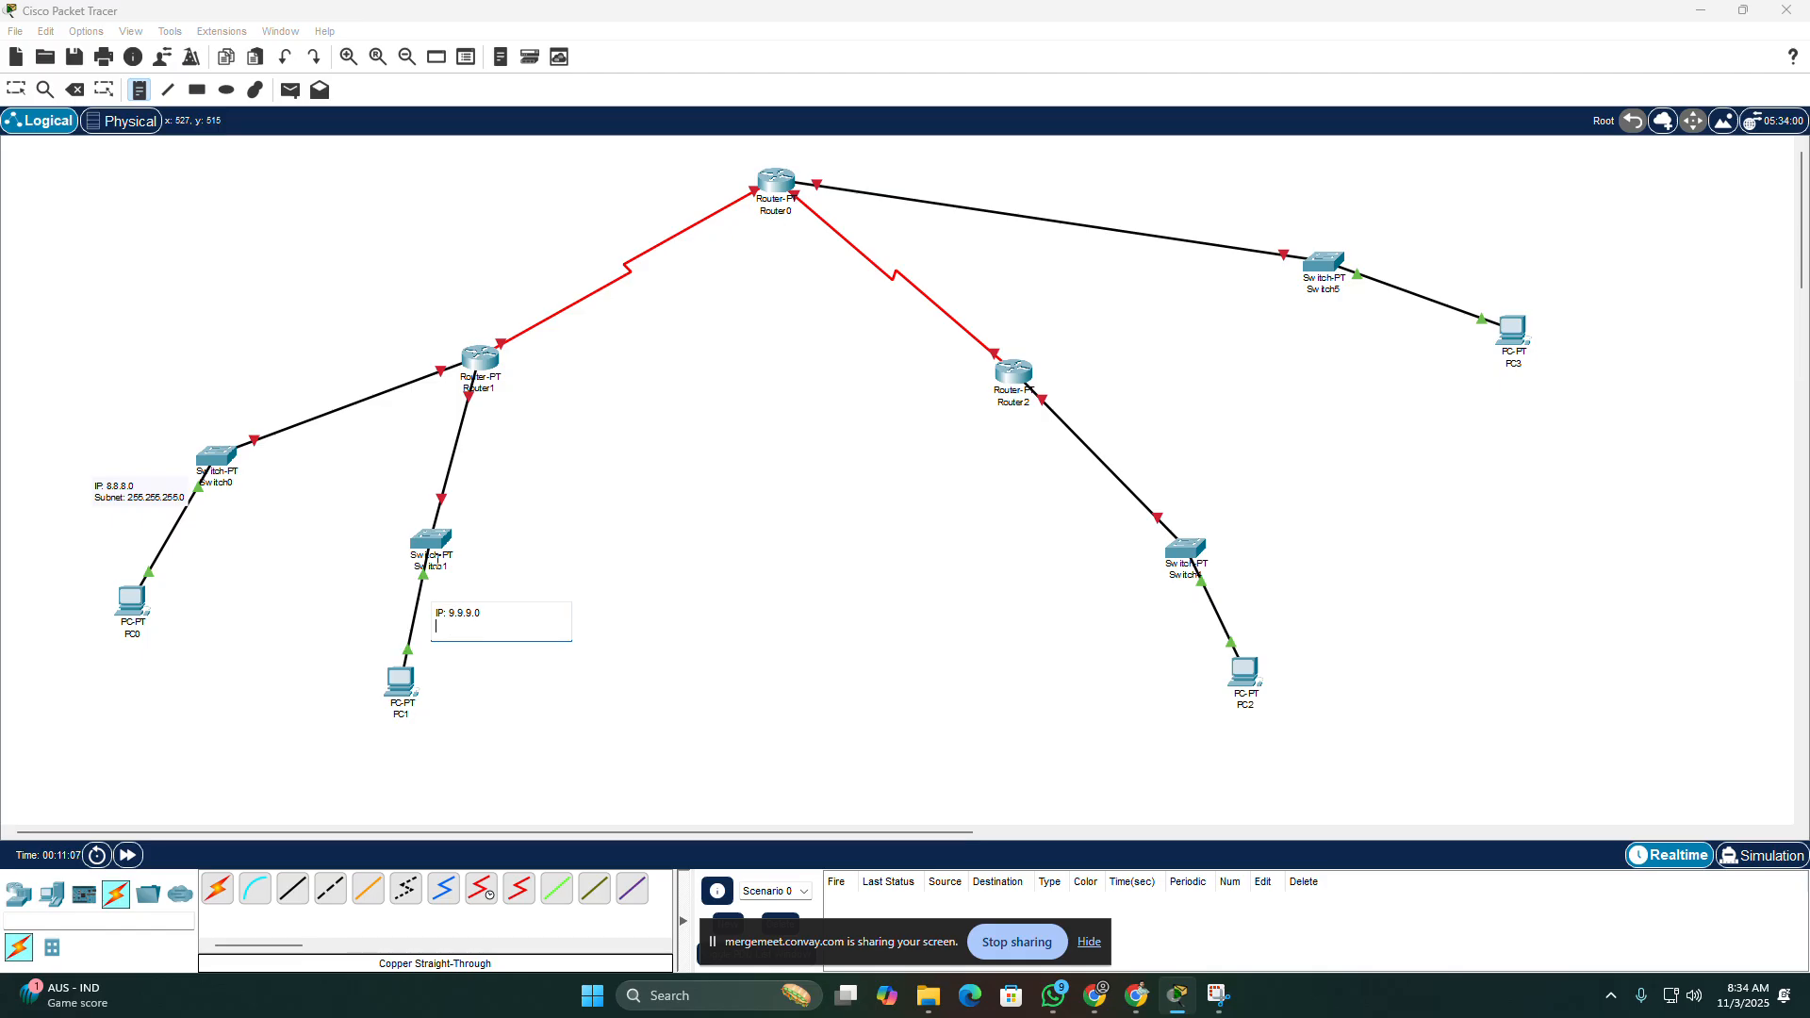
text(Subnet : 255.255.255.0)
click(1038, 227)
Step: Place a note beside the Switch4–PC2 link reading "IP: 10.10.10.0" and "Subnet : 255.255.255.0" on two lines
click(1247, 583)
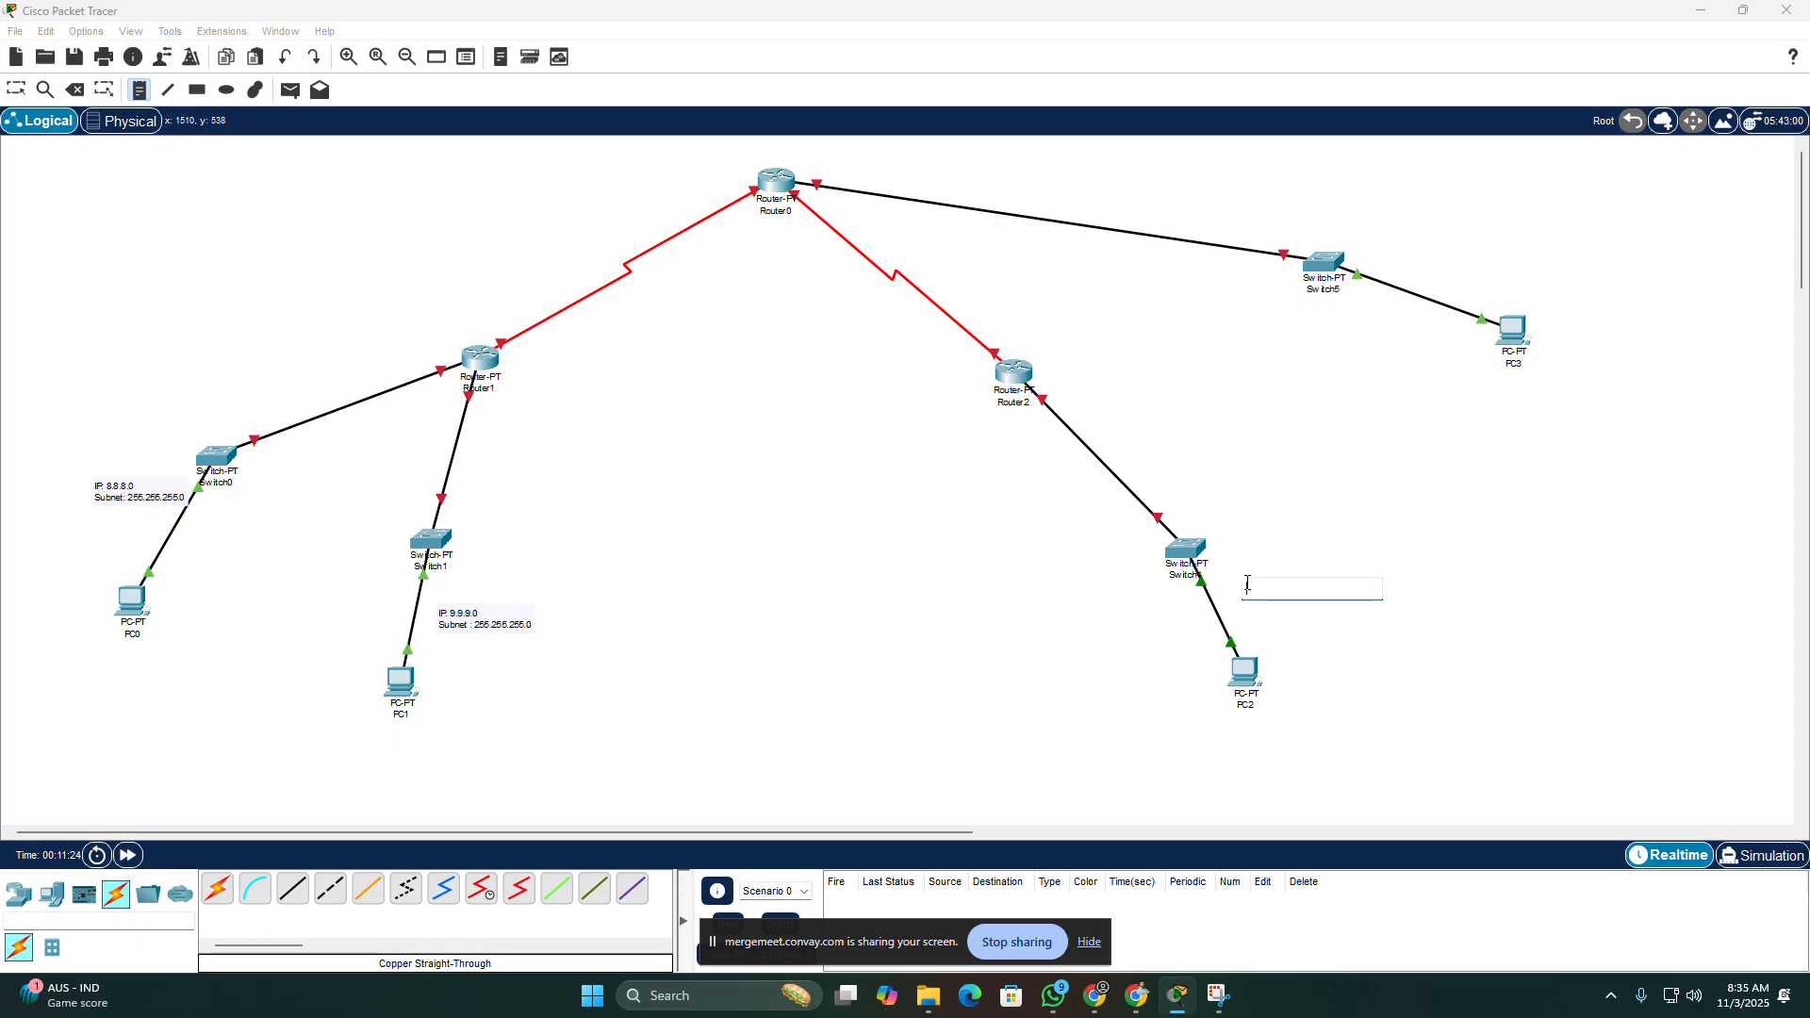
text(IP0.10.10)
text(IP:)
key(Right)
key(Right)
key(Right)
key(Right)
key(Right)
key(Right)
key(Right)
key(Right)
key(Return)
text(Subnet : 255.255.255)
Step: Place a note above the Switch5–PC3 link reading "IP: 11.11.11.0" and "Subnet: 255.255.255.0" on two lines
click(1409, 253)
key(BackSpace)
key(BackSpace)
key(BackSpace)
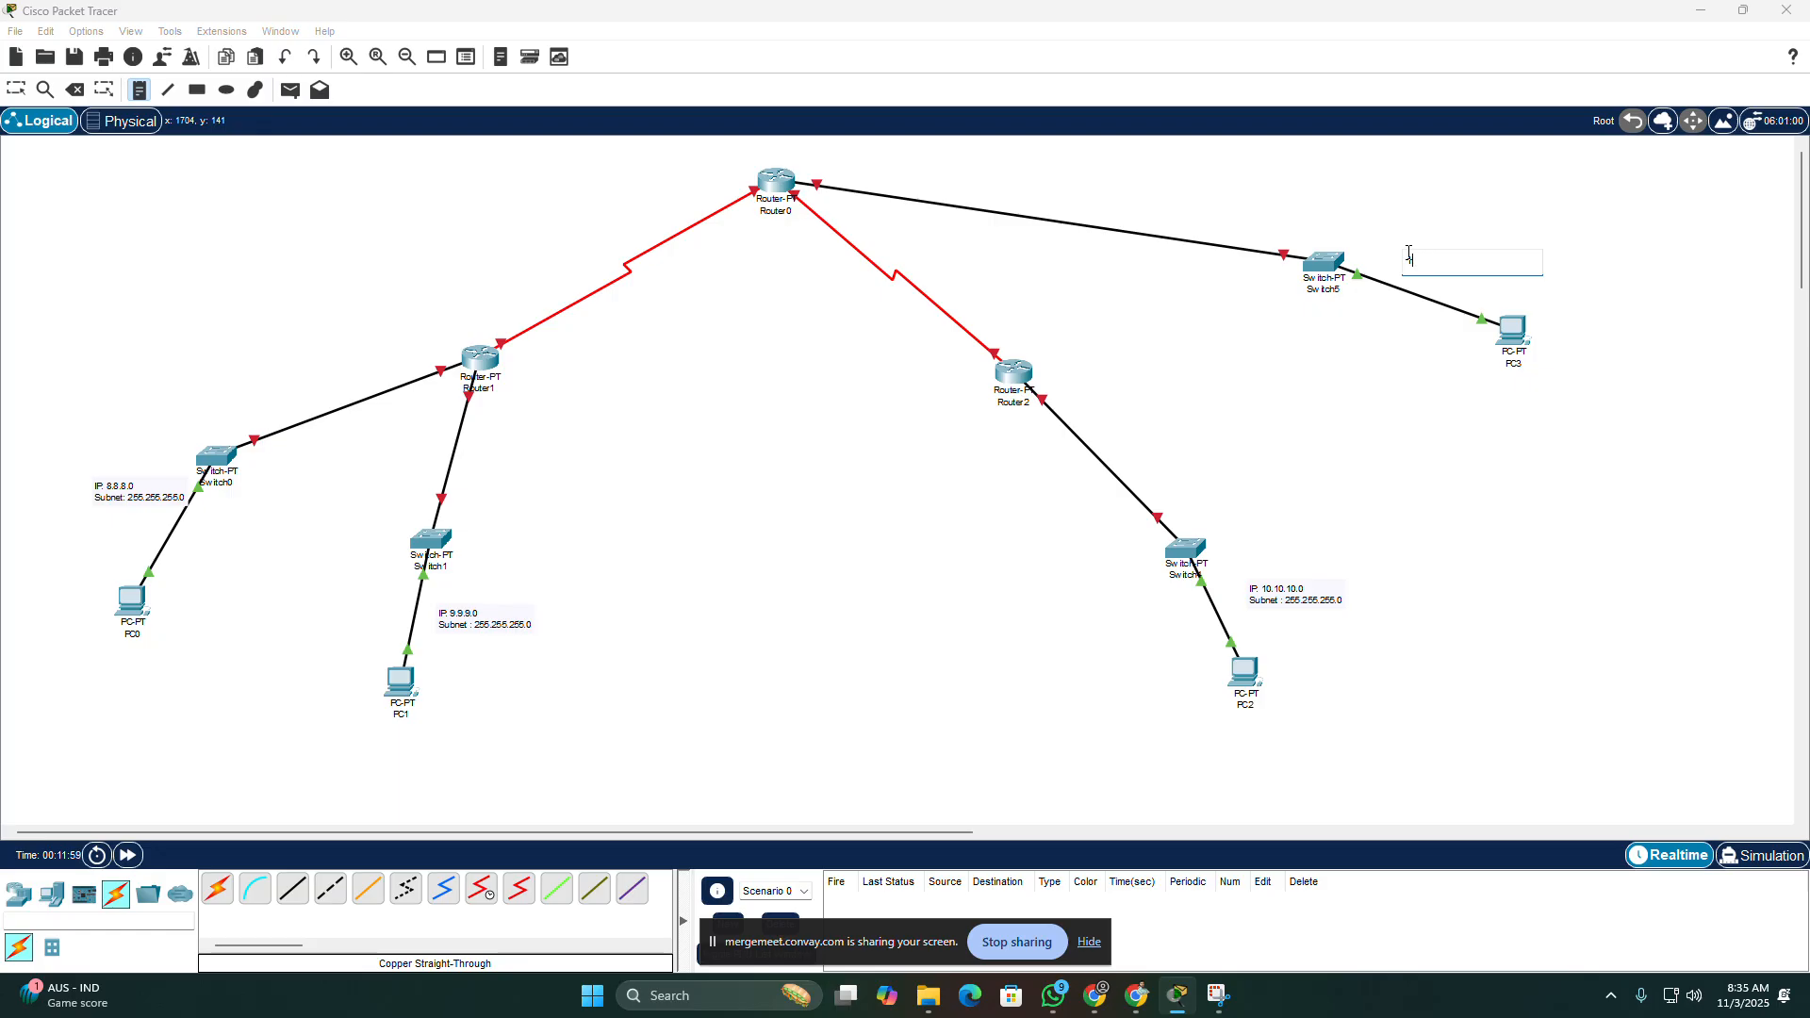
text(11.11)
text(IP)
text(:)
key(Return)
text(Subnet)
text(: )
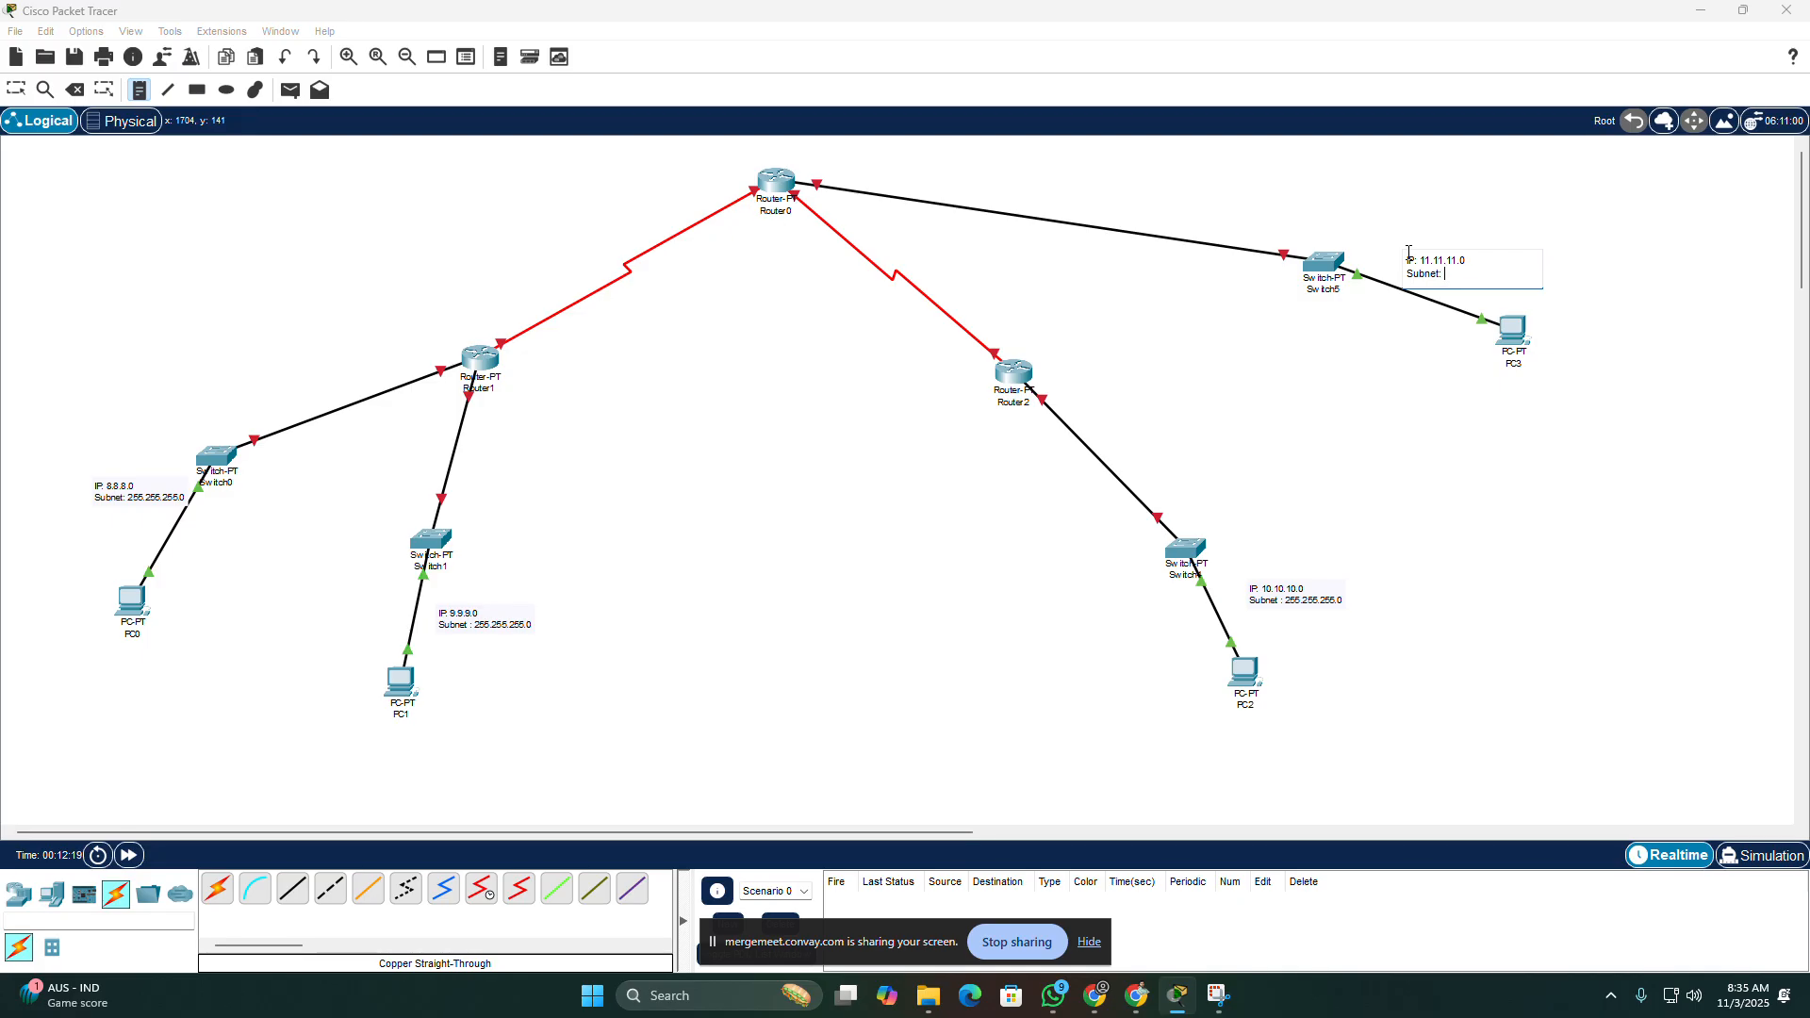
text(255.255.255.0)
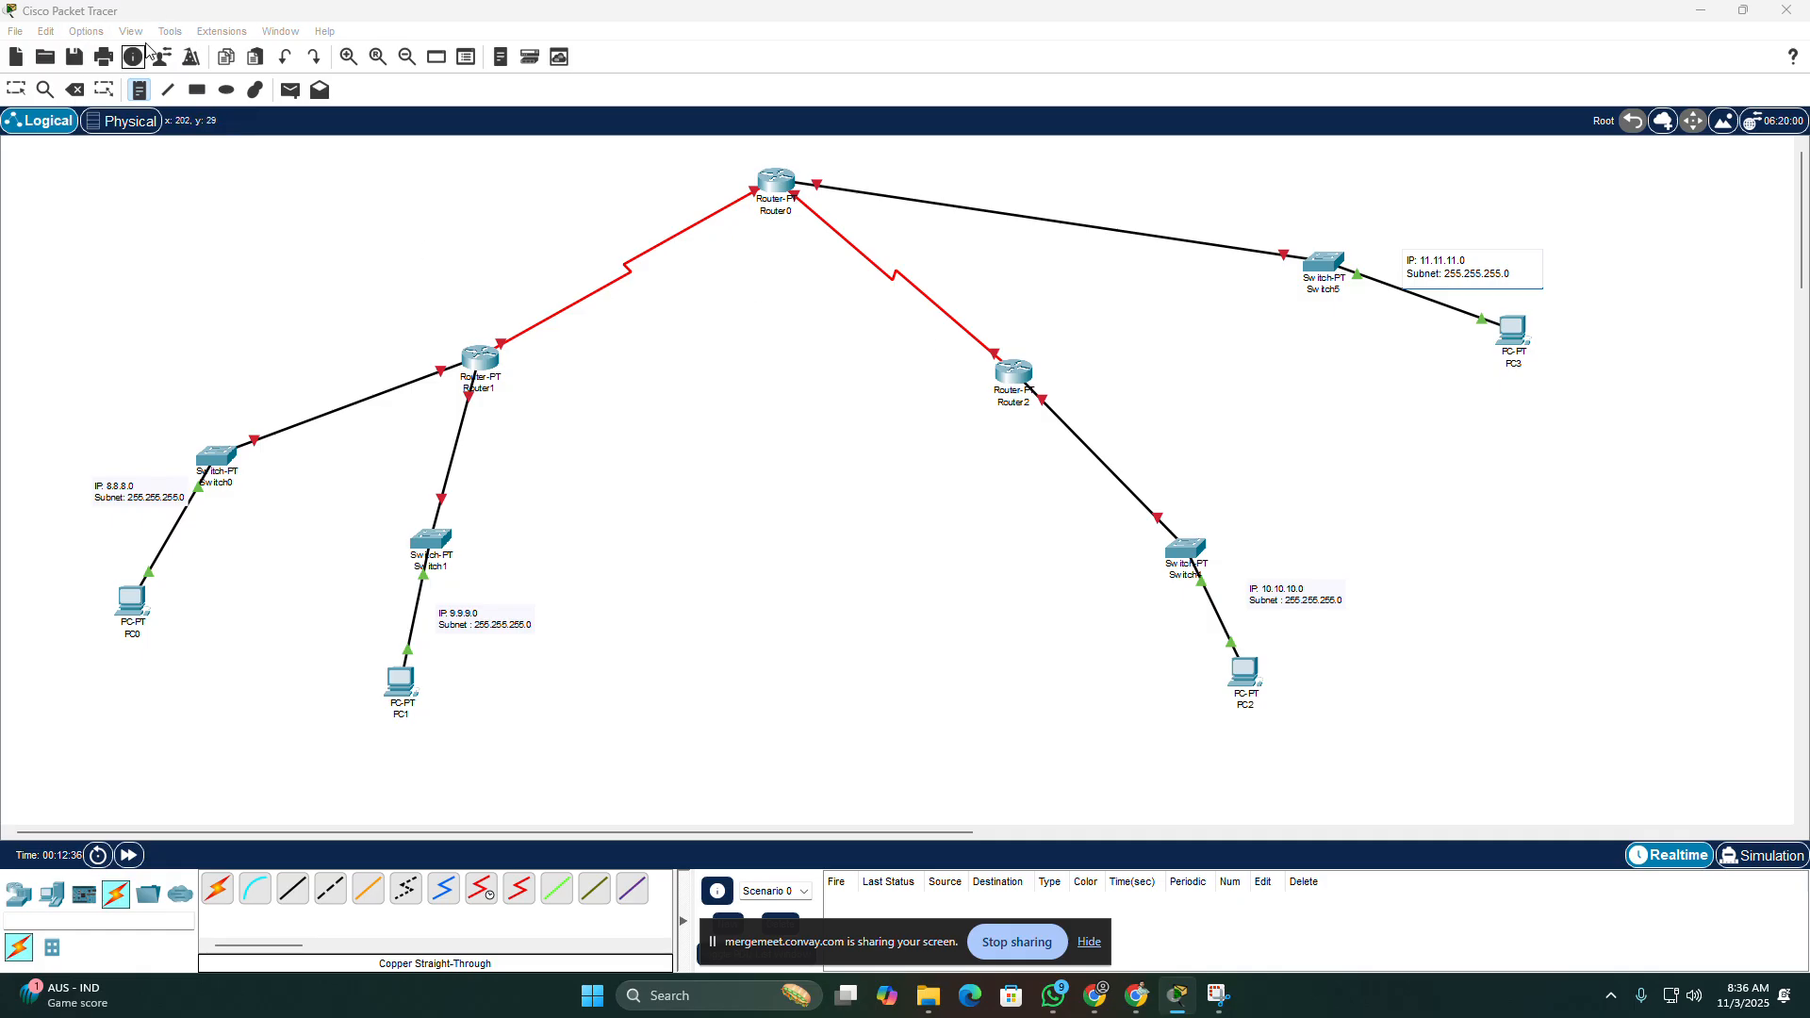
Step: Slightly reposition the four LAN address notes beside their switch-to-PC links
click(16, 89)
click(1439, 282)
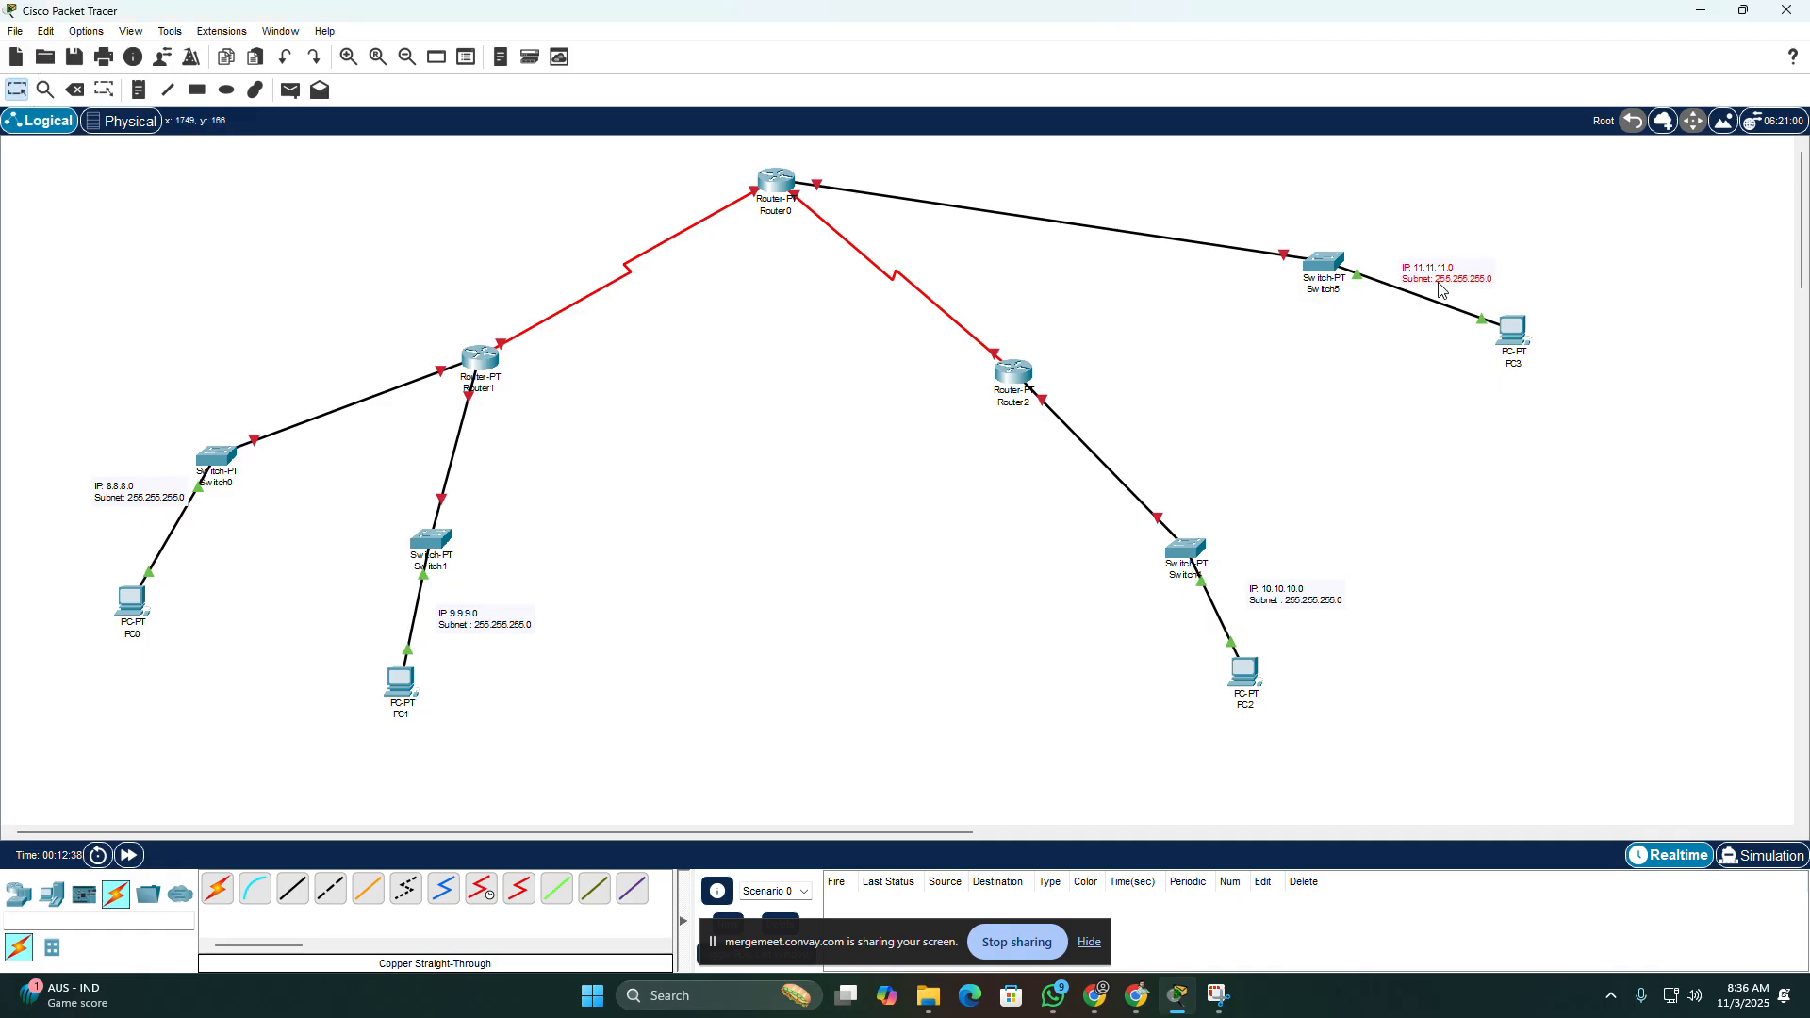
mouse_move(1440, 282)
mouse_down()
mouse_move(1392, 333)
mouse_move(1447, 283)
mouse_up()
click(1297, 601)
drag(1296, 600, 1276, 605)
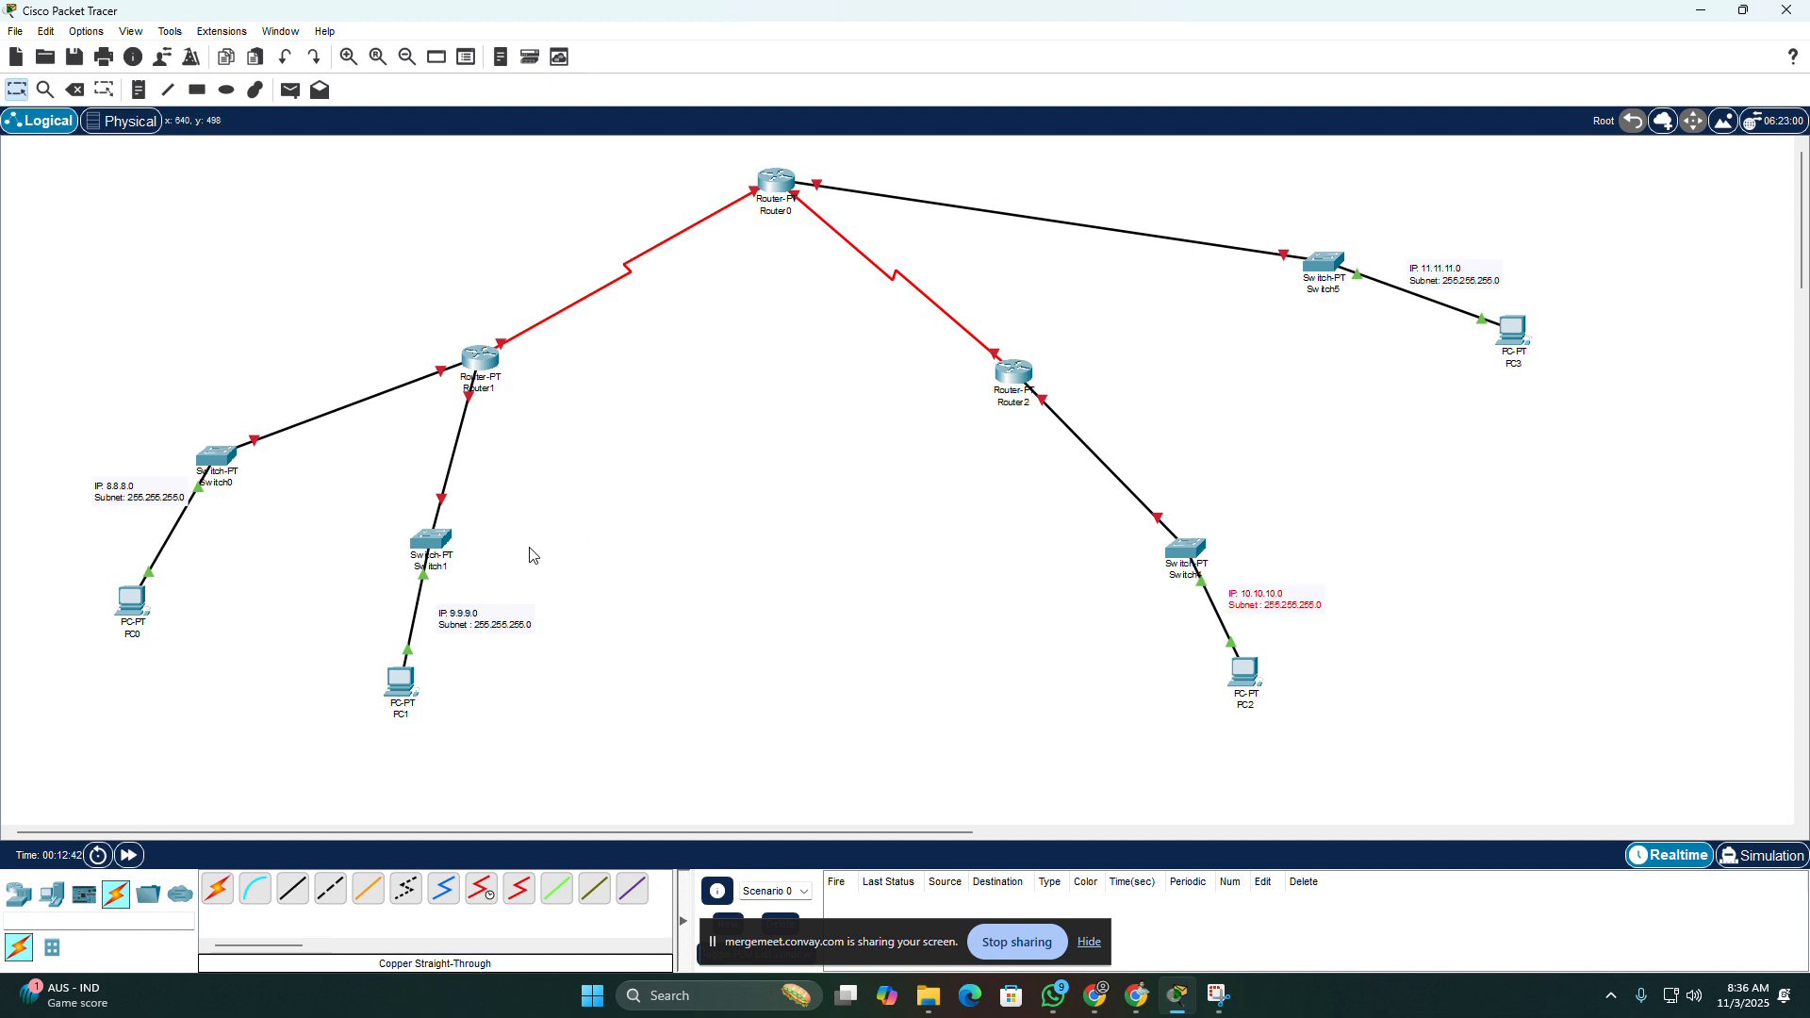
drag(510, 629, 495, 619)
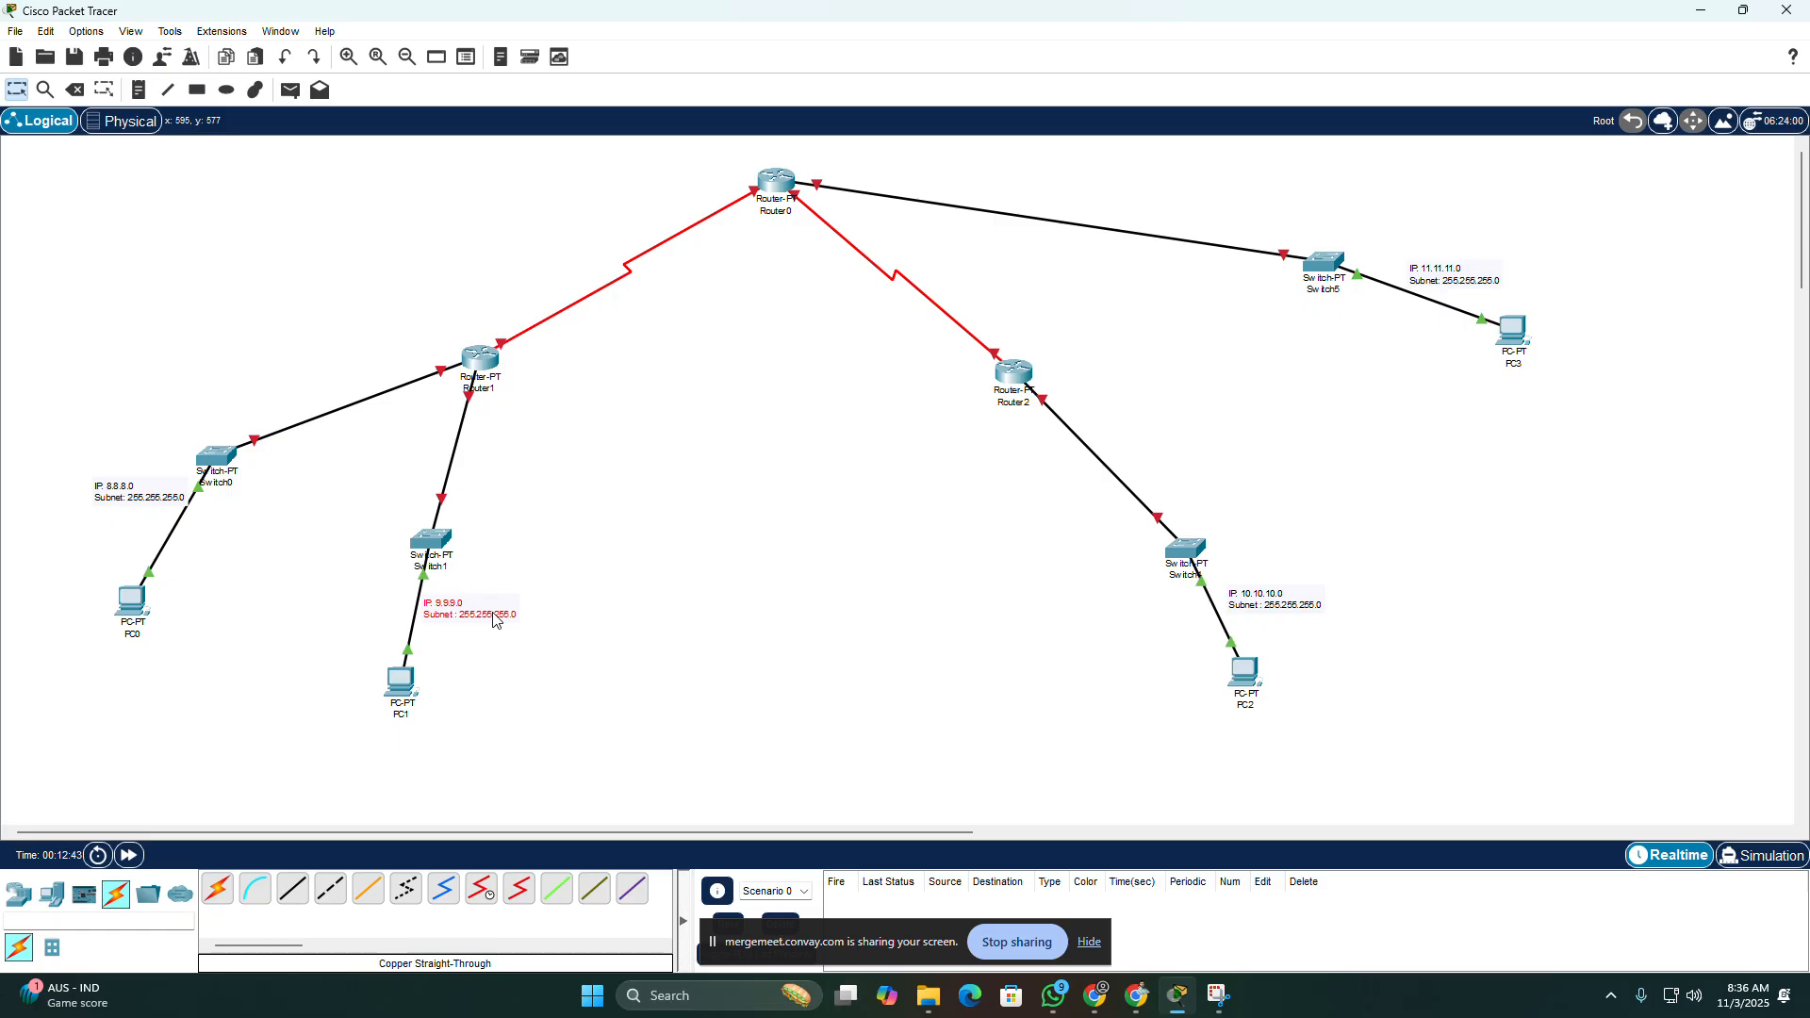
drag(127, 490, 113, 507)
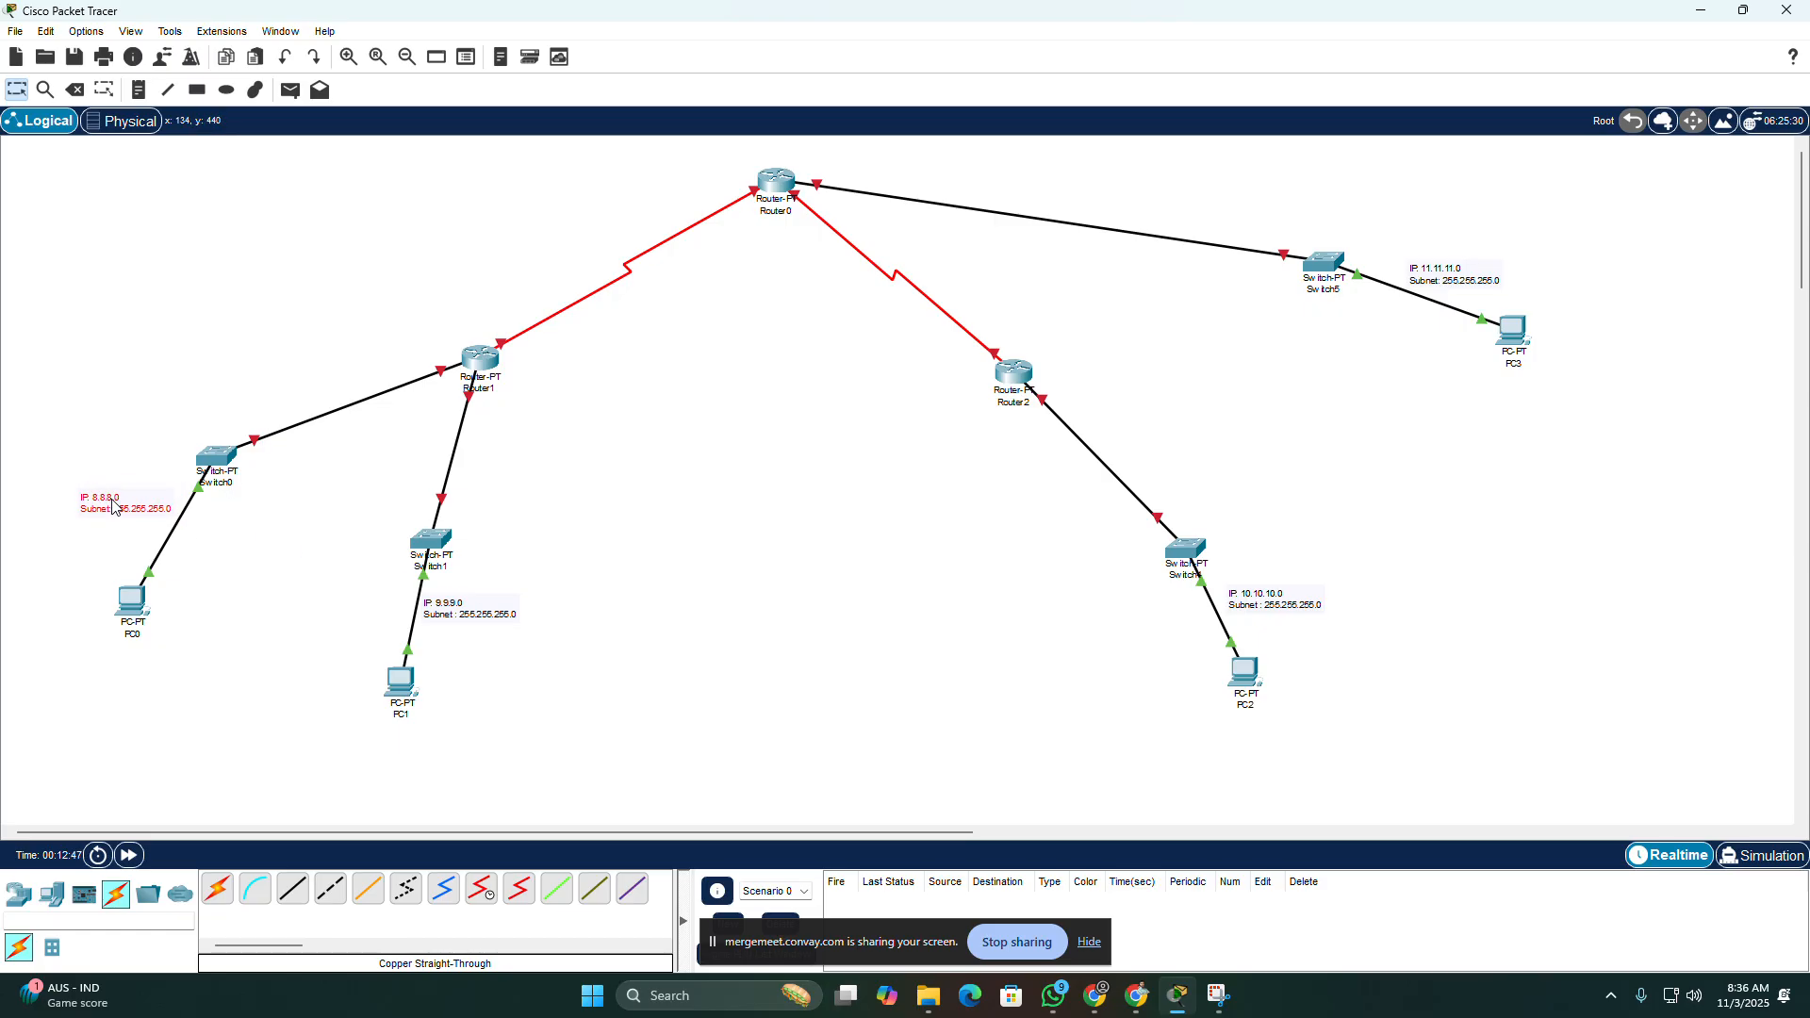
click(386, 550)
Step: Place a note on the Router0–Router1 serial link reading "12.12.12.0" and "Subnet: 255.255.255.252" on two lines
click(138, 89)
click(553, 257)
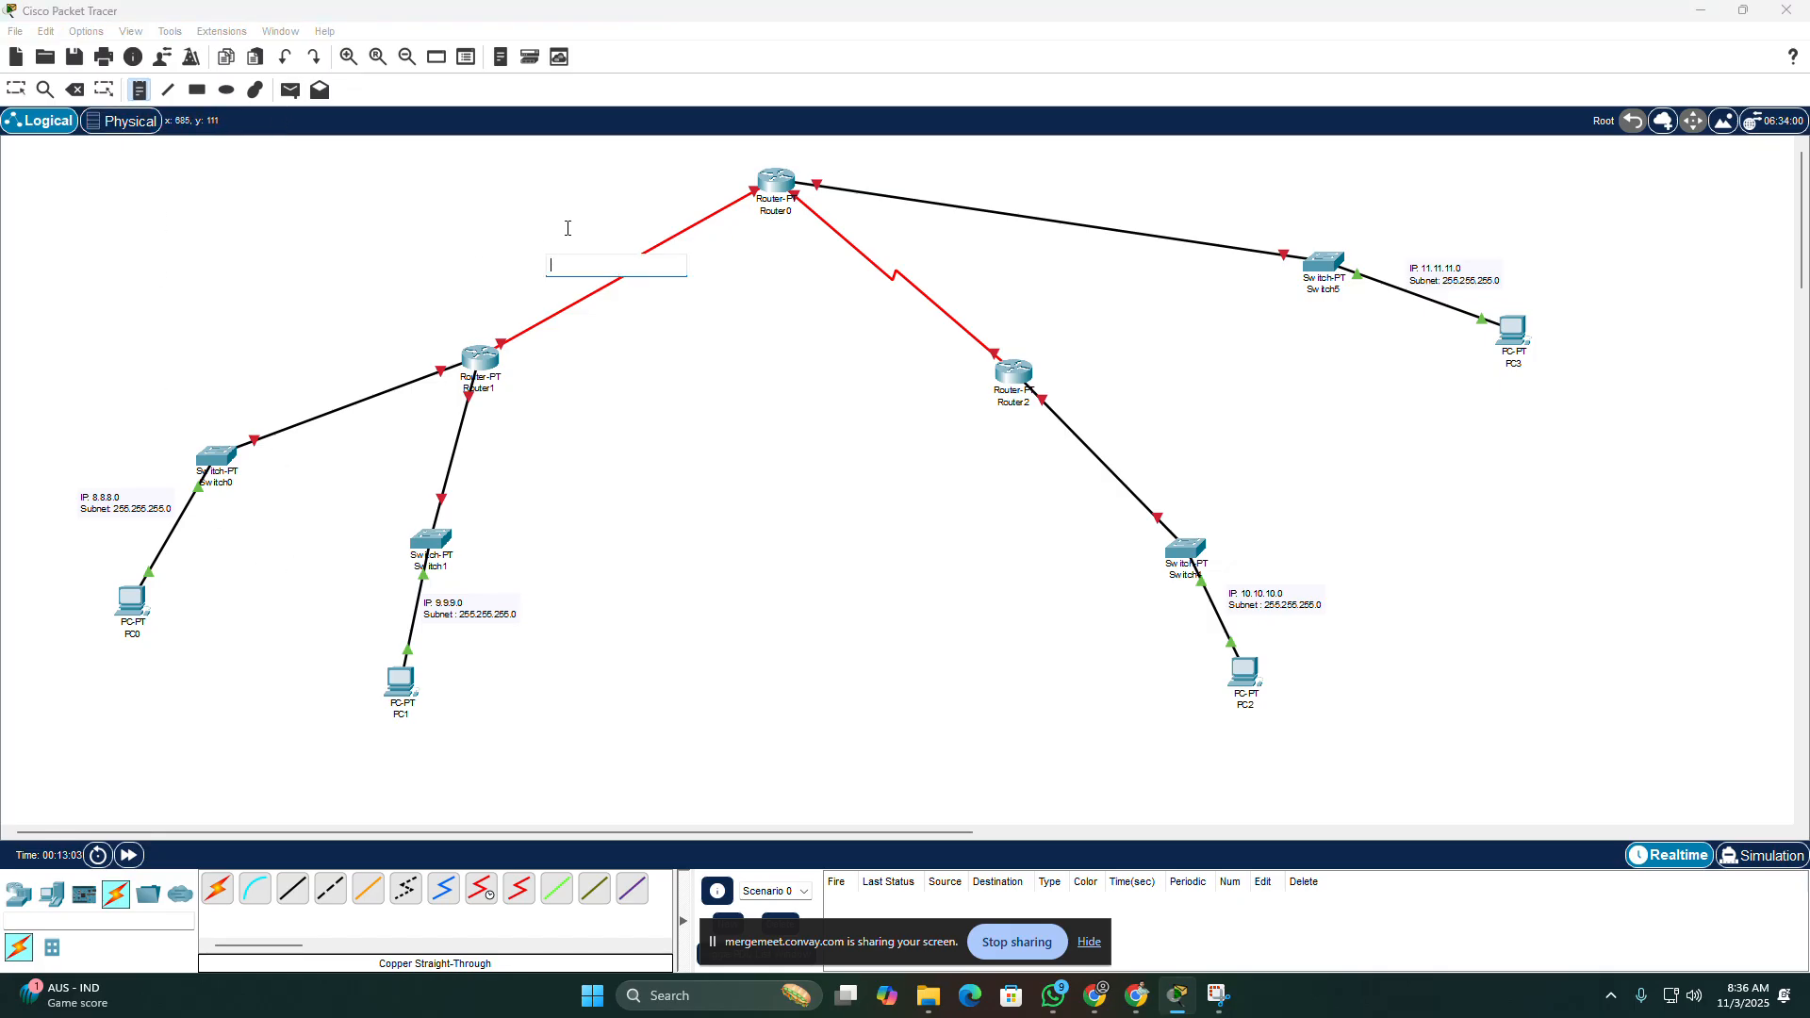
text(12.12.12.0)
key(Return)
text(Subnet)
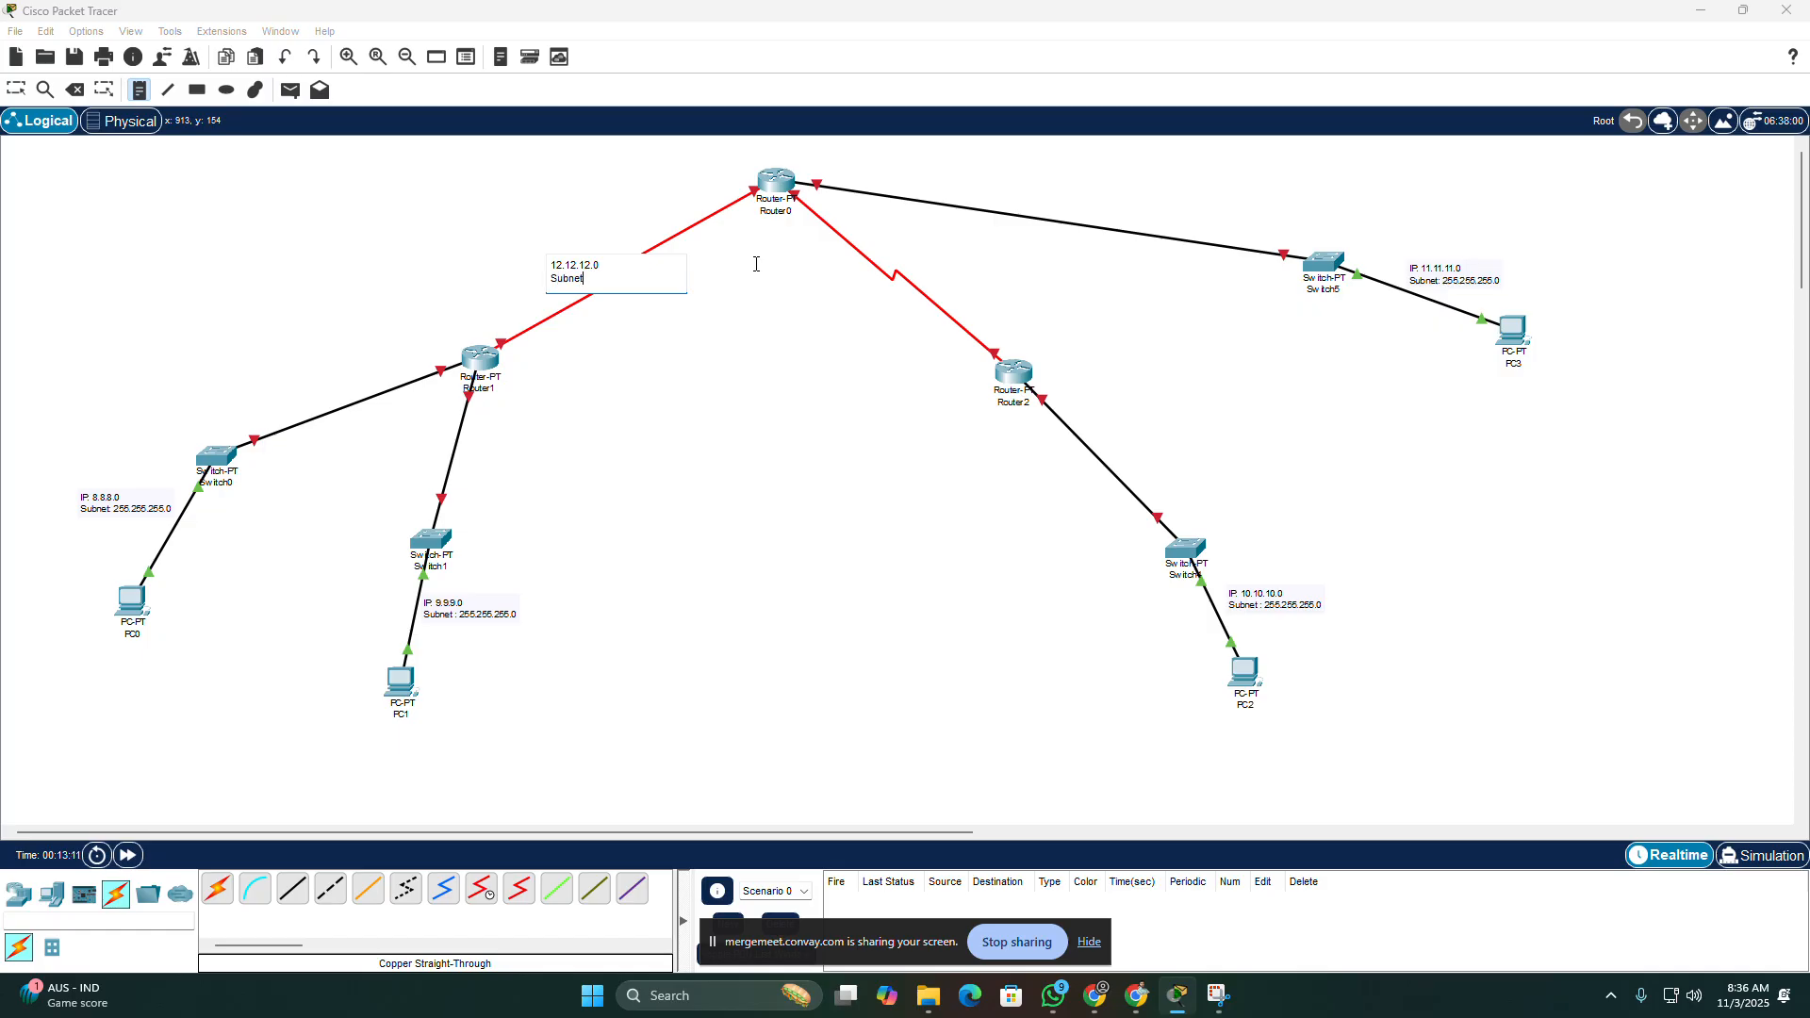
text(: 255.255.255.252)
click(702, 405)
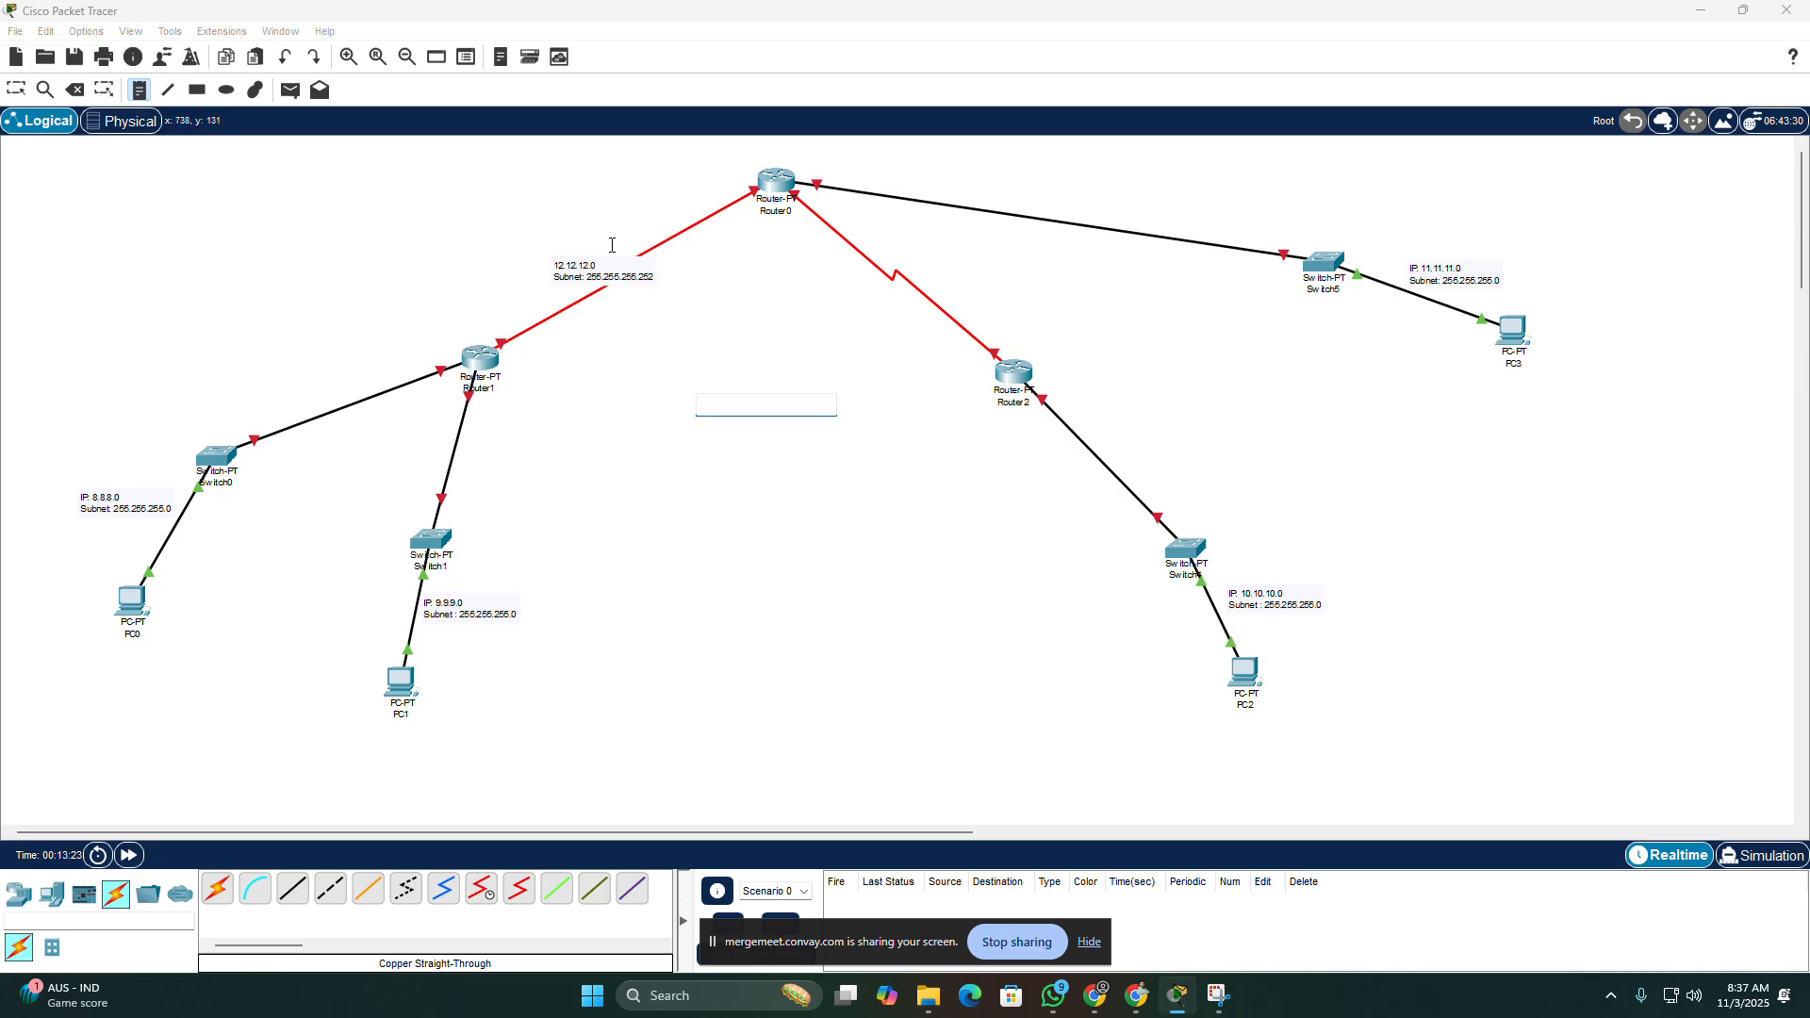
Step: Place a note on the Router0–Router2 serial link reading "13.13.13.0" and "255.255.255.252" on two lines
click(890, 262)
text(13.13.13.0)
key(Return)
text(255.255.255.252)
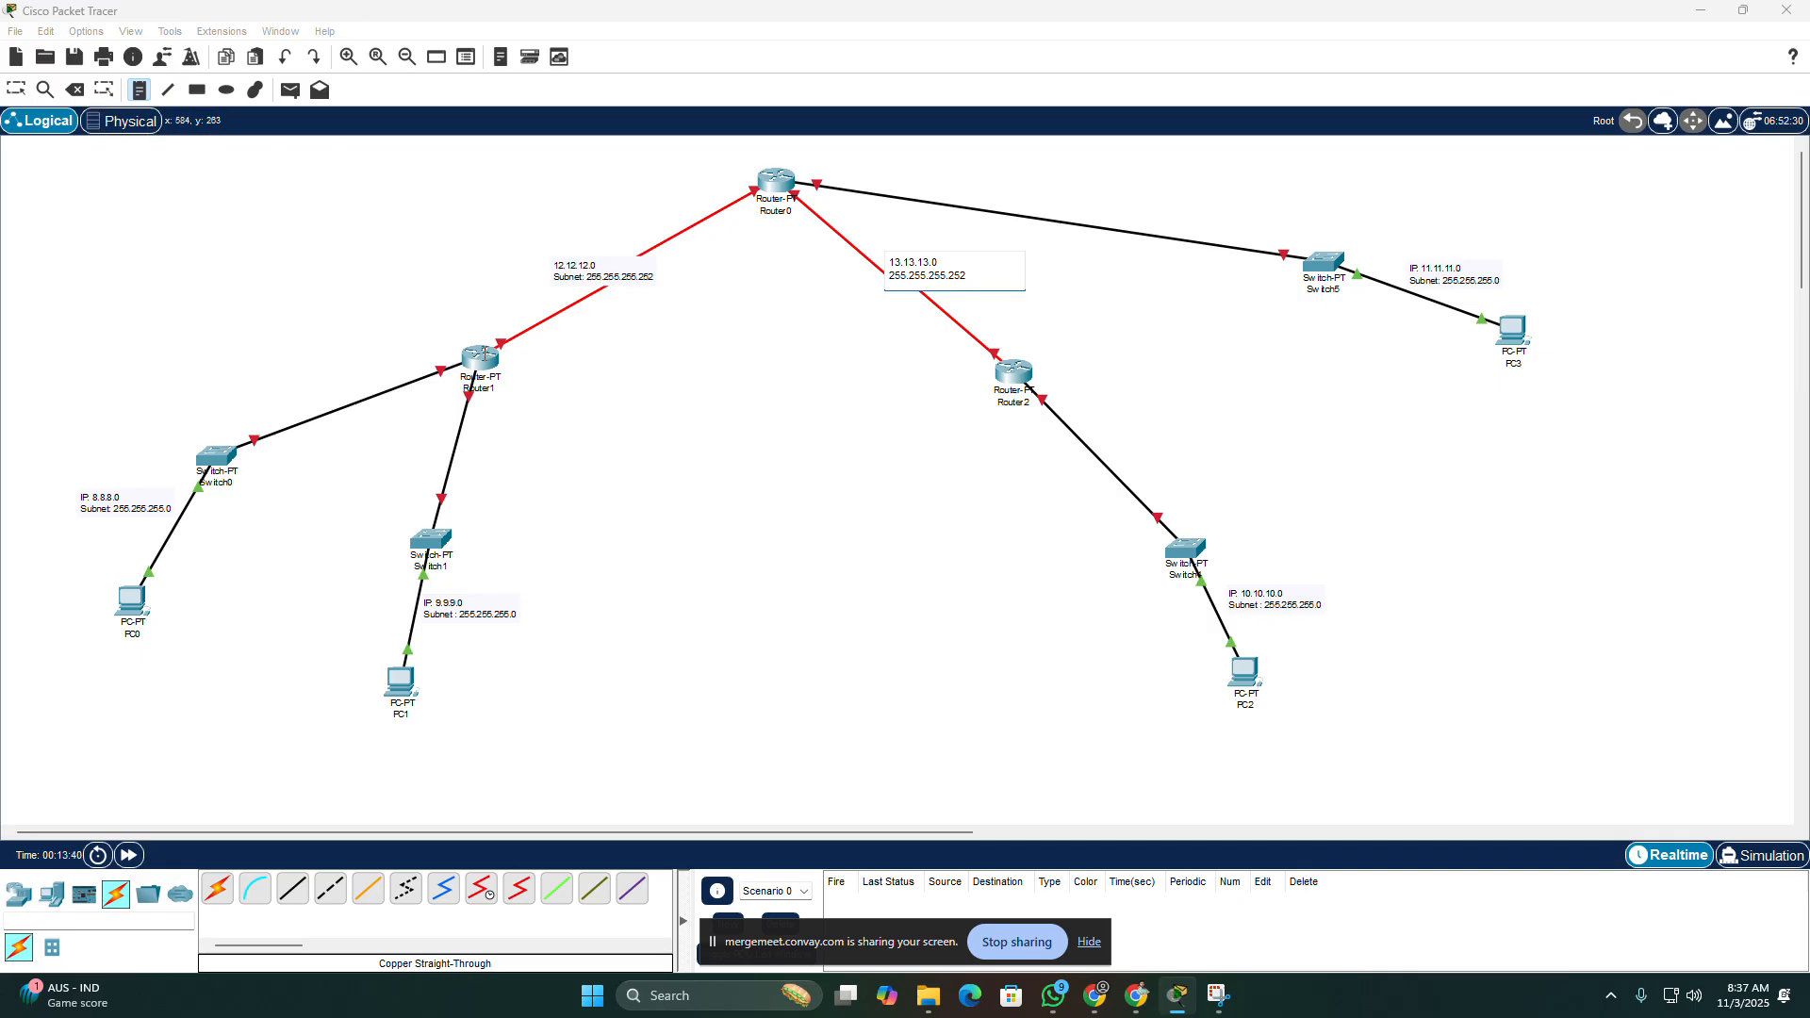
Step: Label the ends of the 12.12.12.0 link with notes: ".1" beside Router1 and ".2" beside Router0
click(514, 356)
click(516, 355)
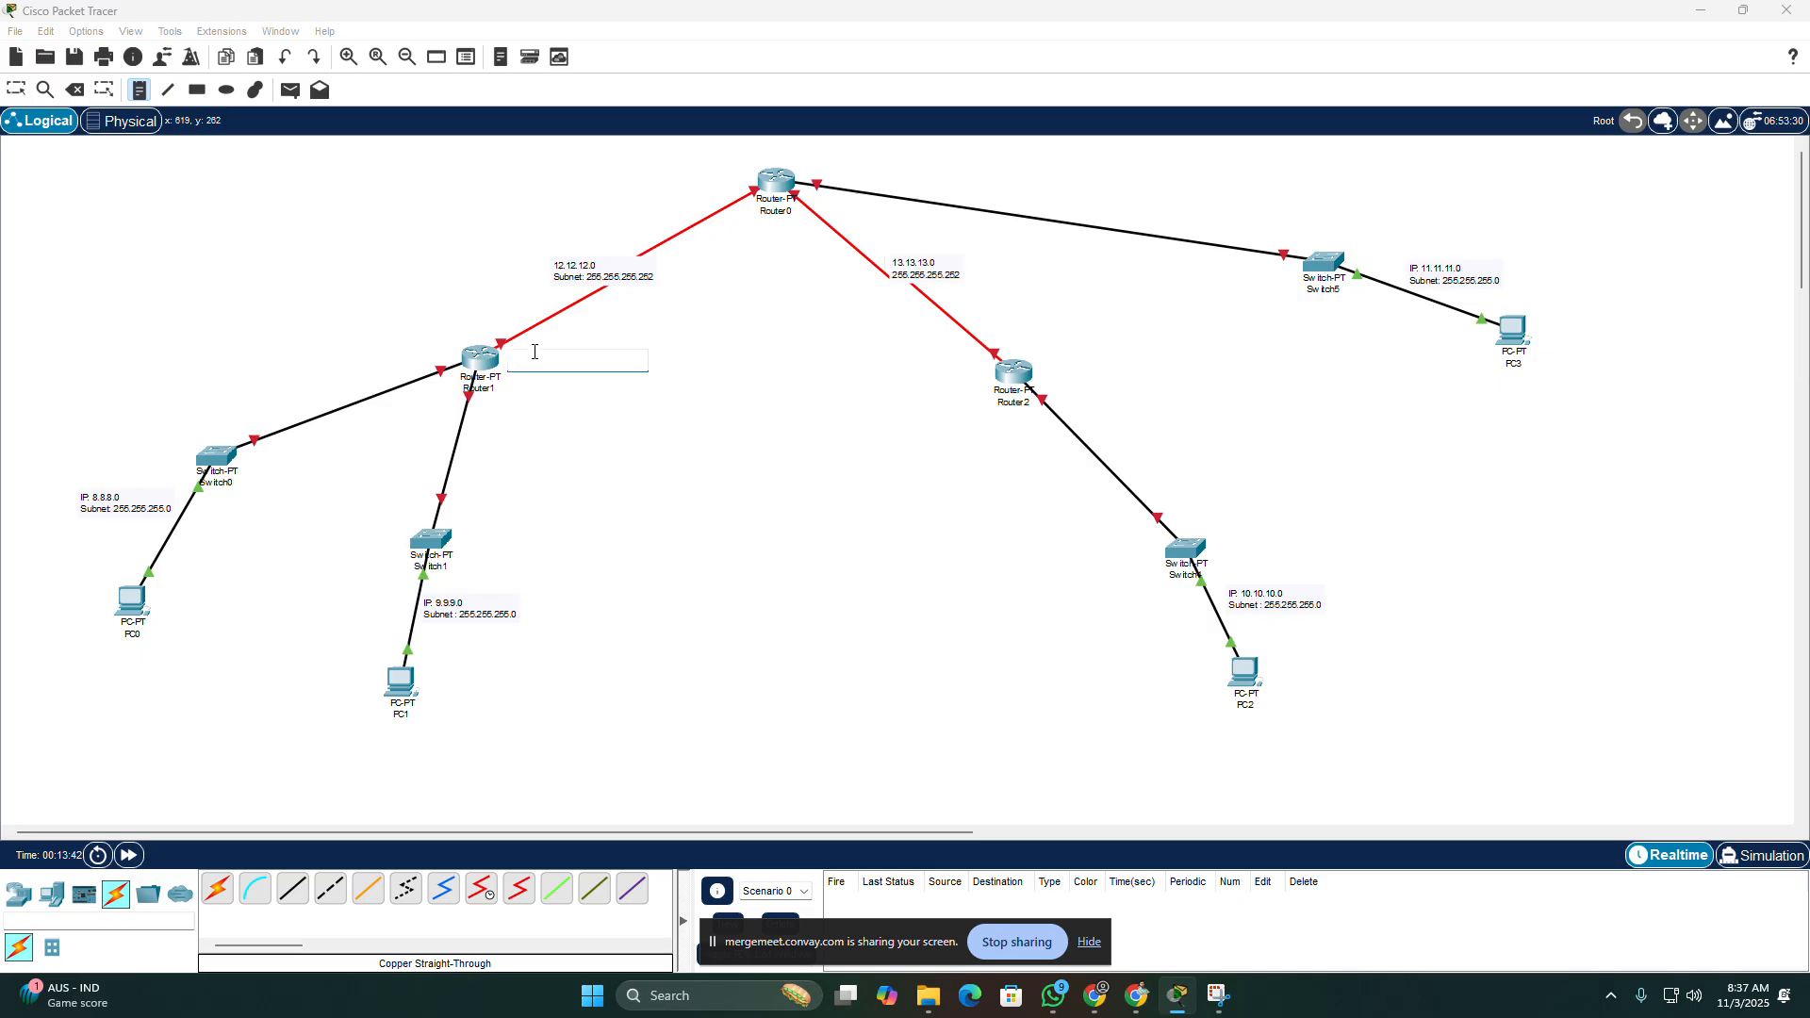
text(.1)
click(732, 180)
text(.2)
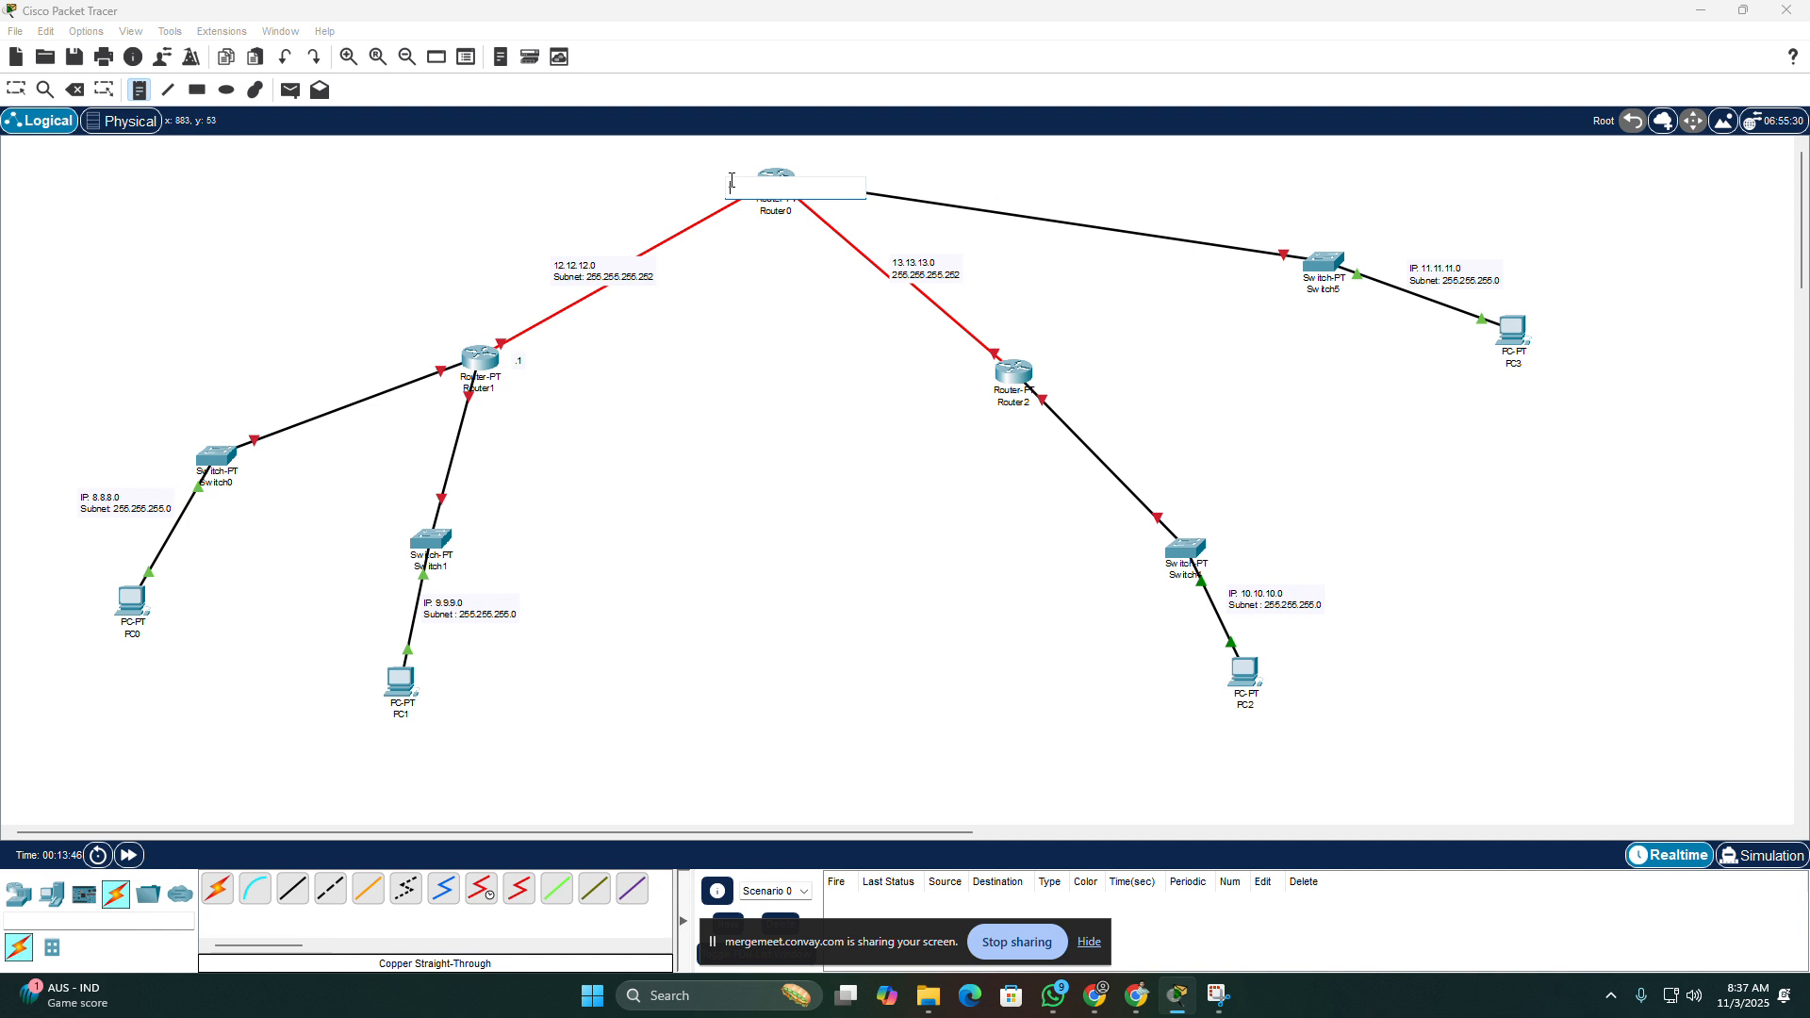
Step: Label the ends of the 13.13.13.0 link with notes: ".1" beside Router2 and ".2" beside Router0
click(1006, 335)
click(1006, 334)
text(.1)
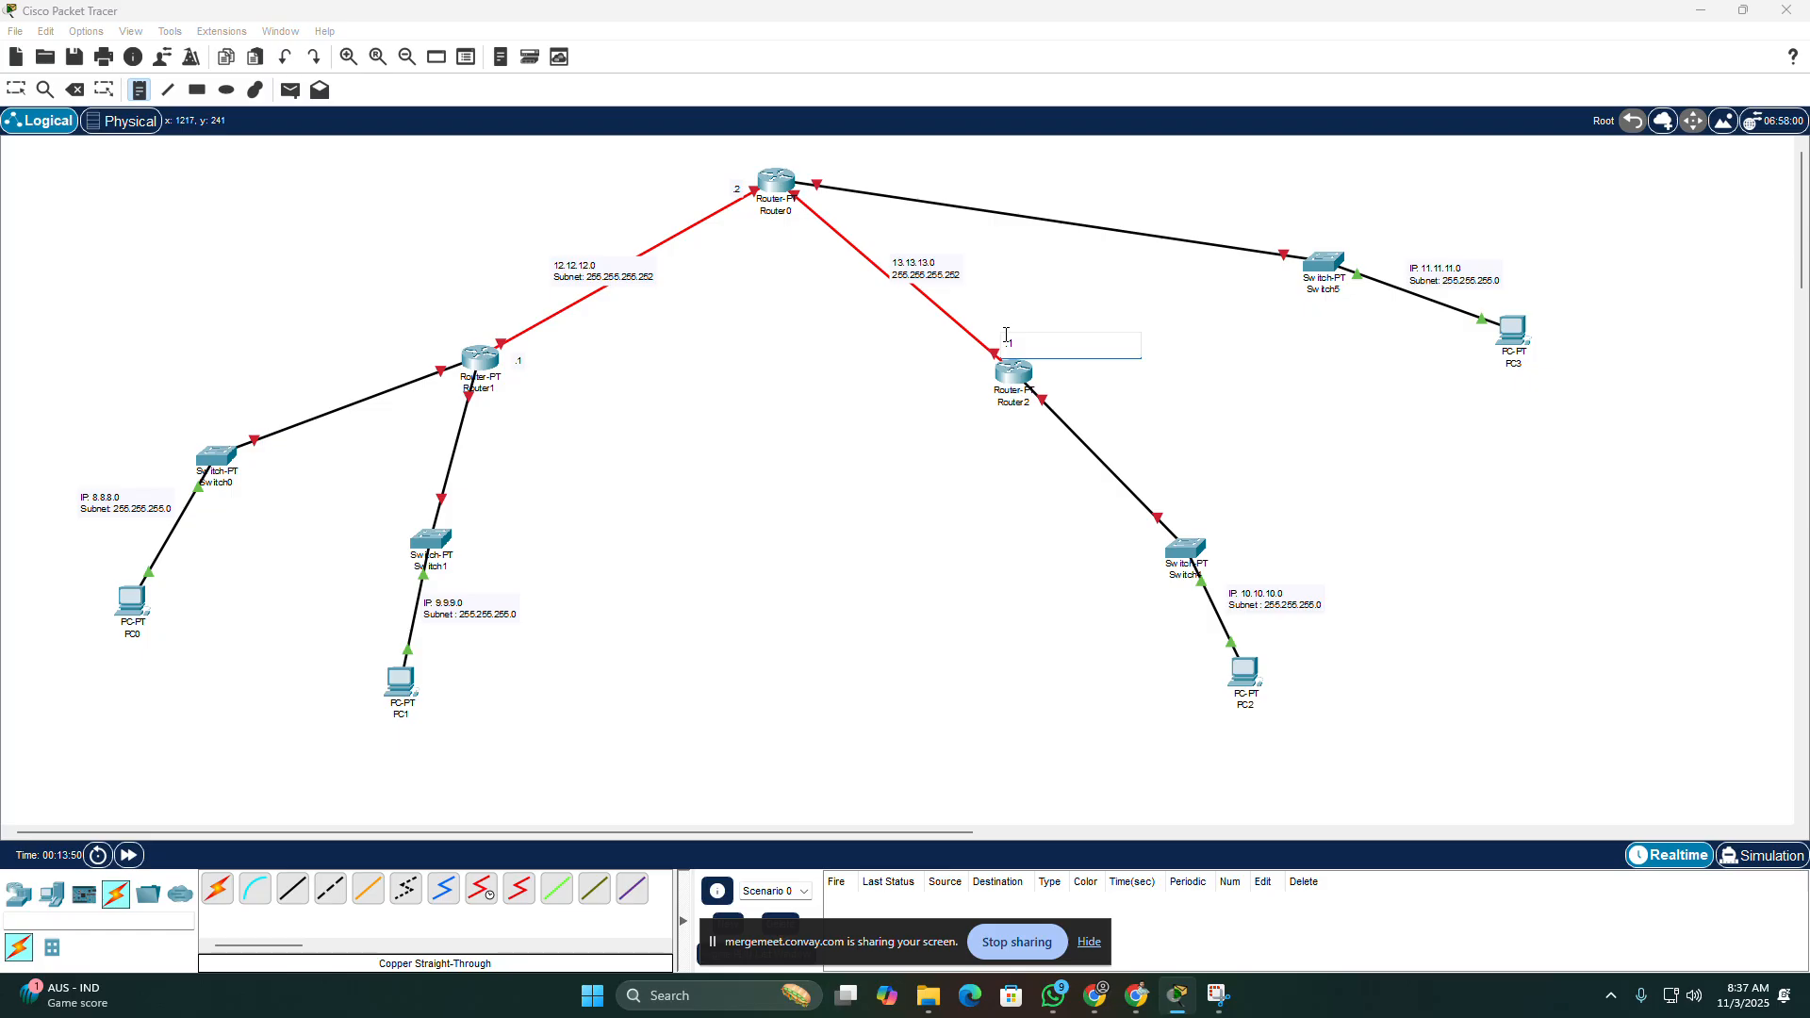
click(819, 200)
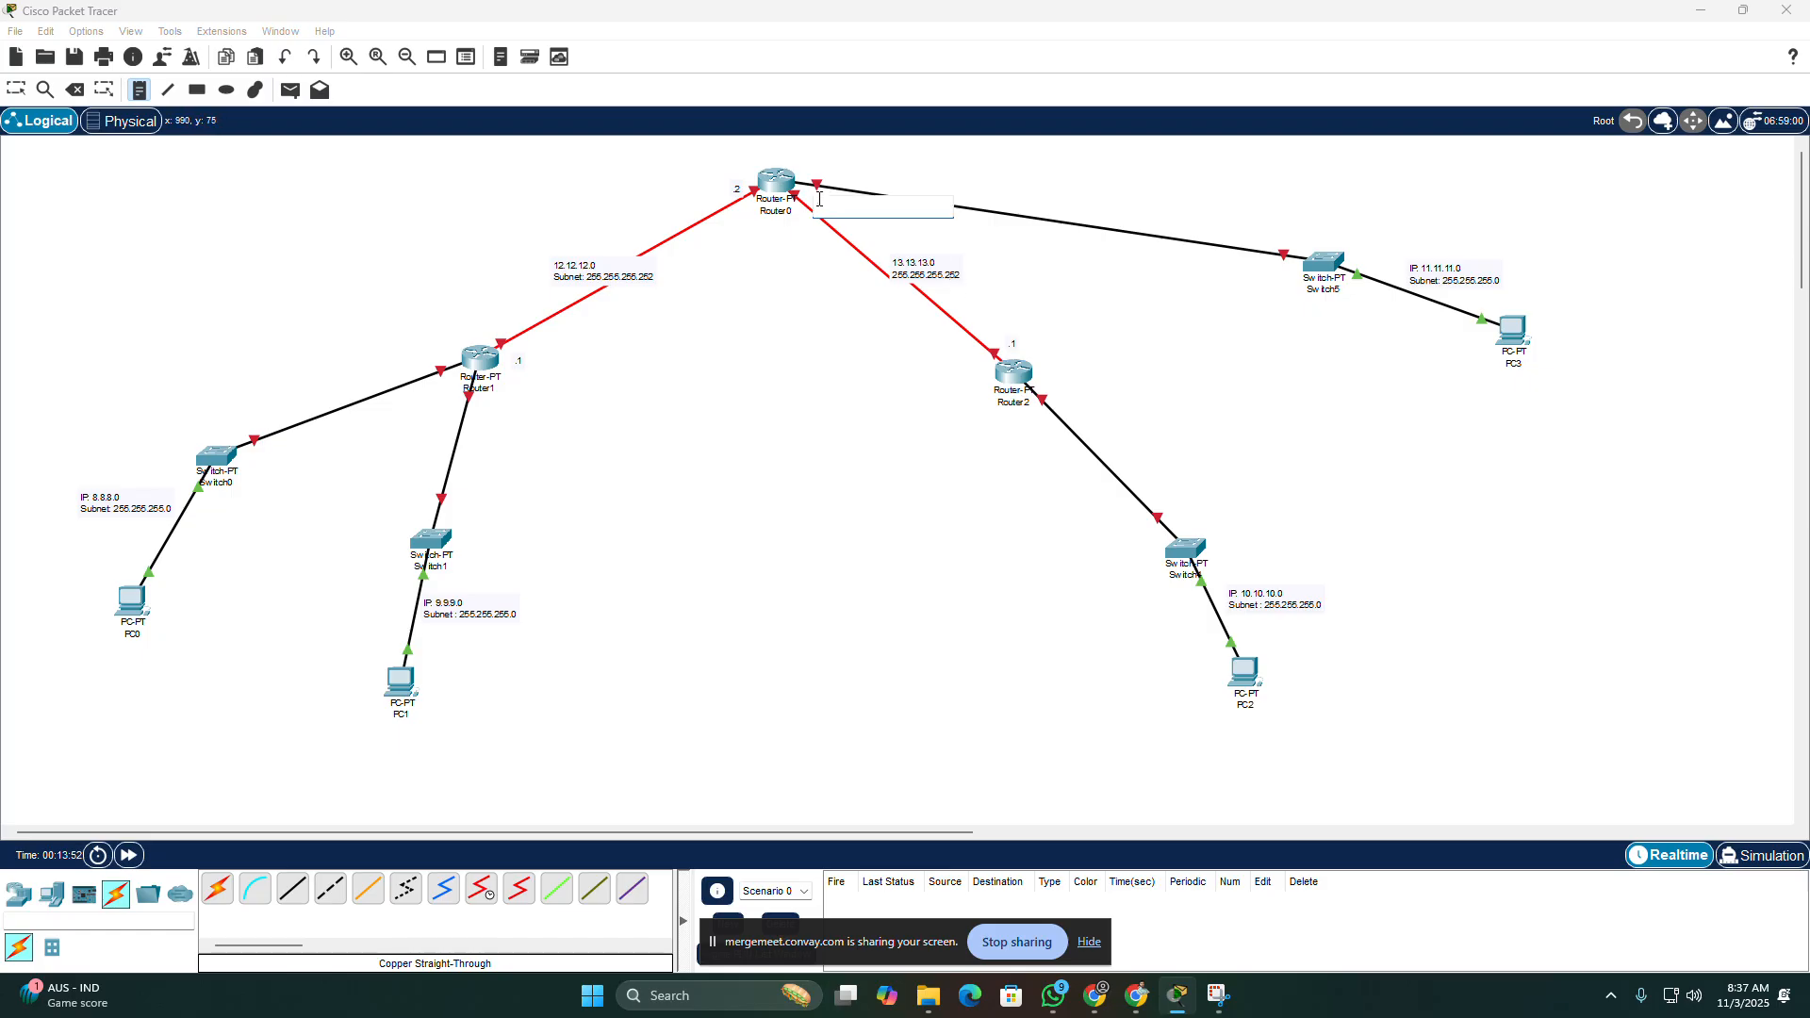
text(.2)
click(766, 390)
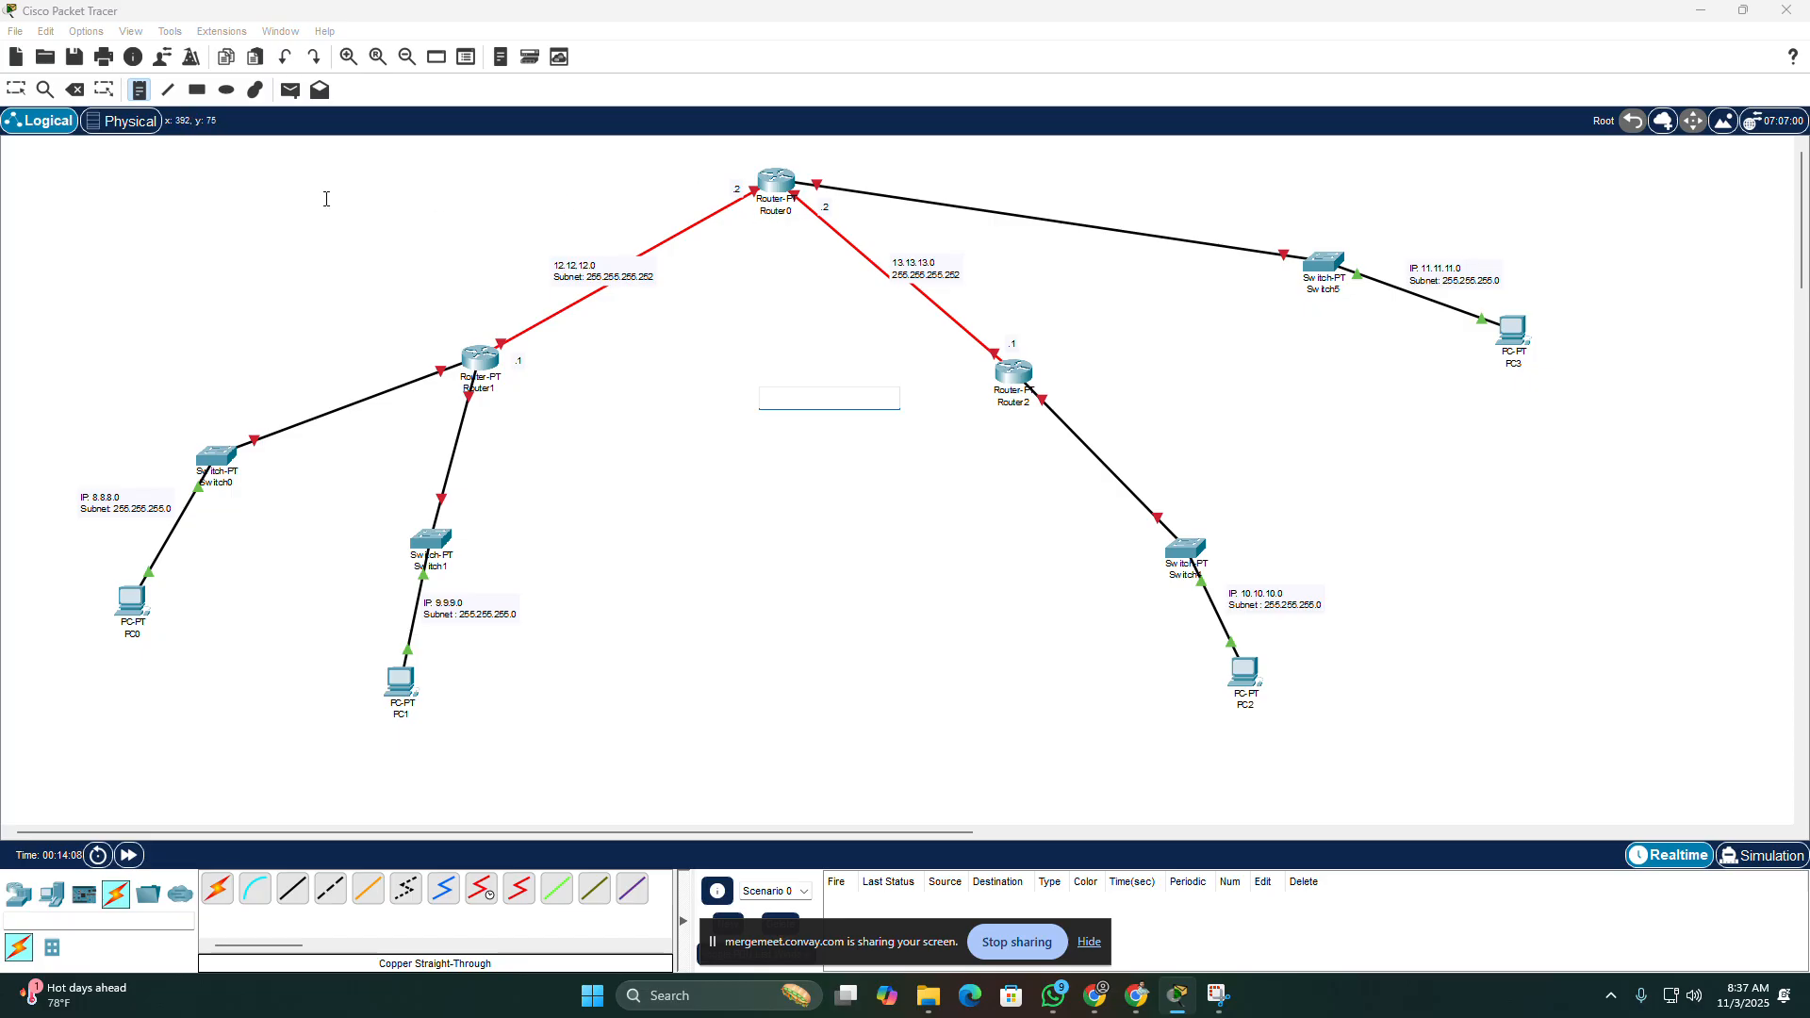
Step: Enable the preference to always show port labels in the logical workspace
click(88, 34)
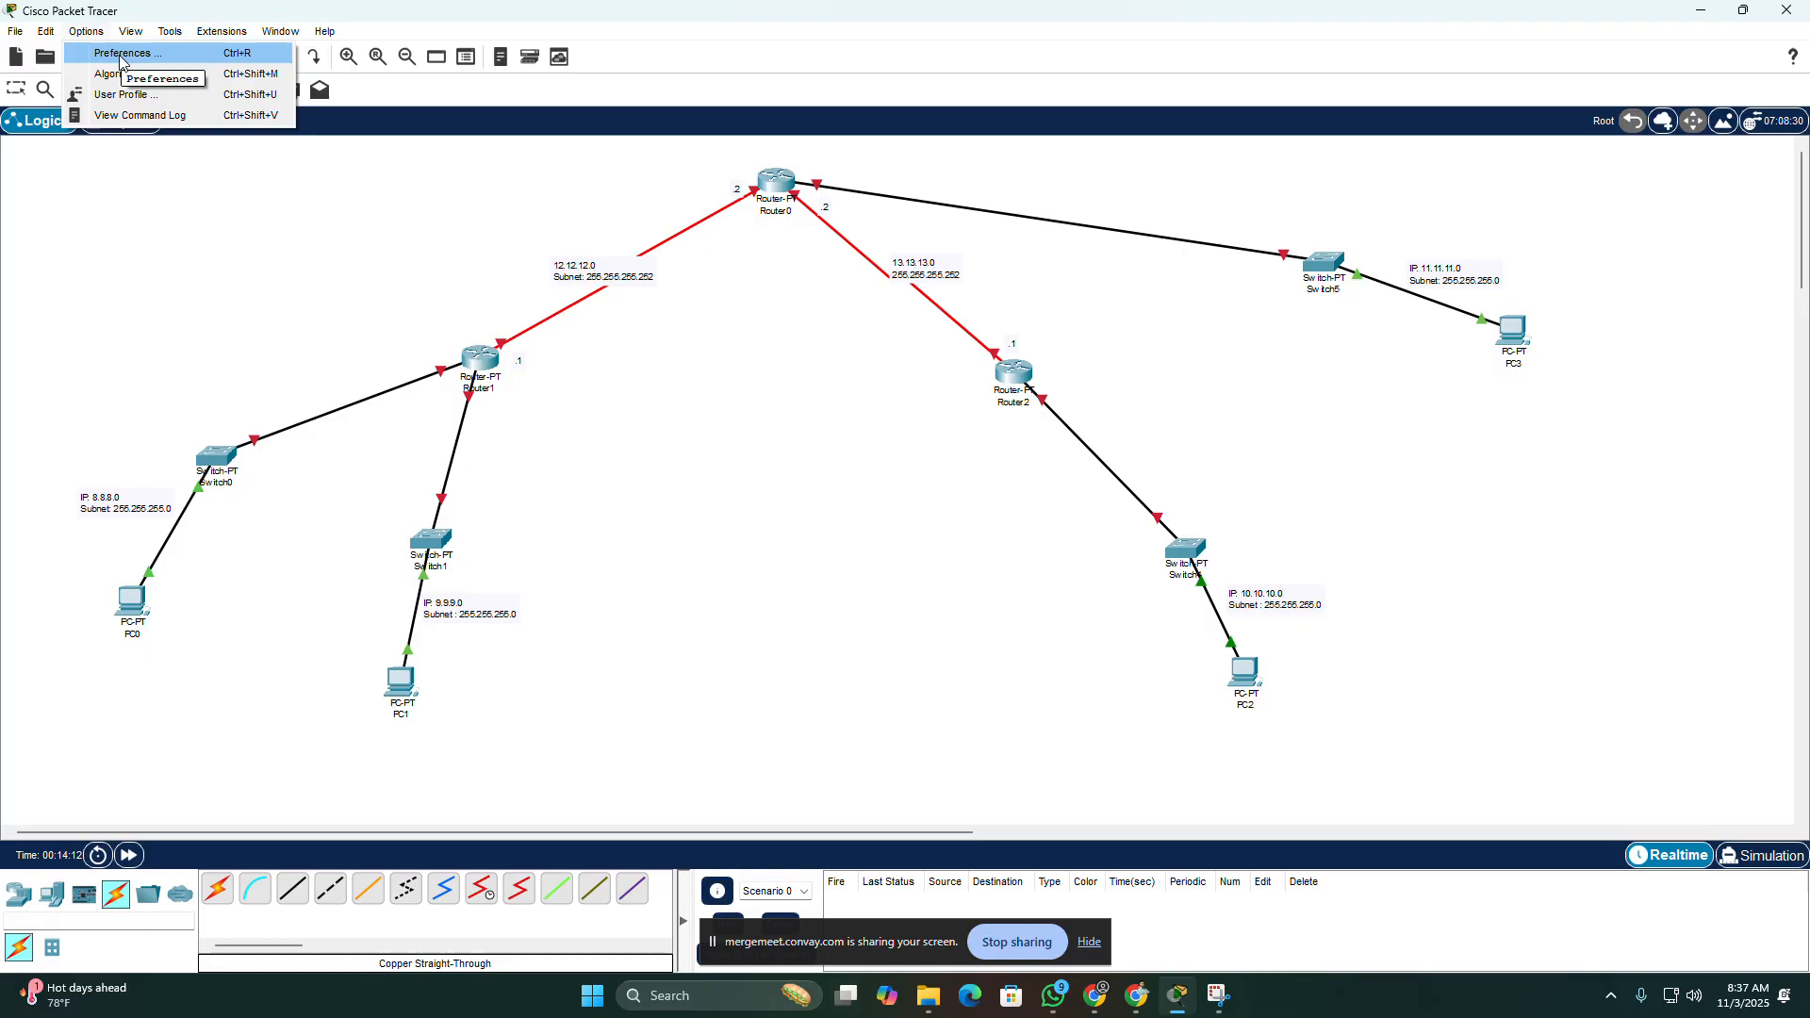
click(108, 55)
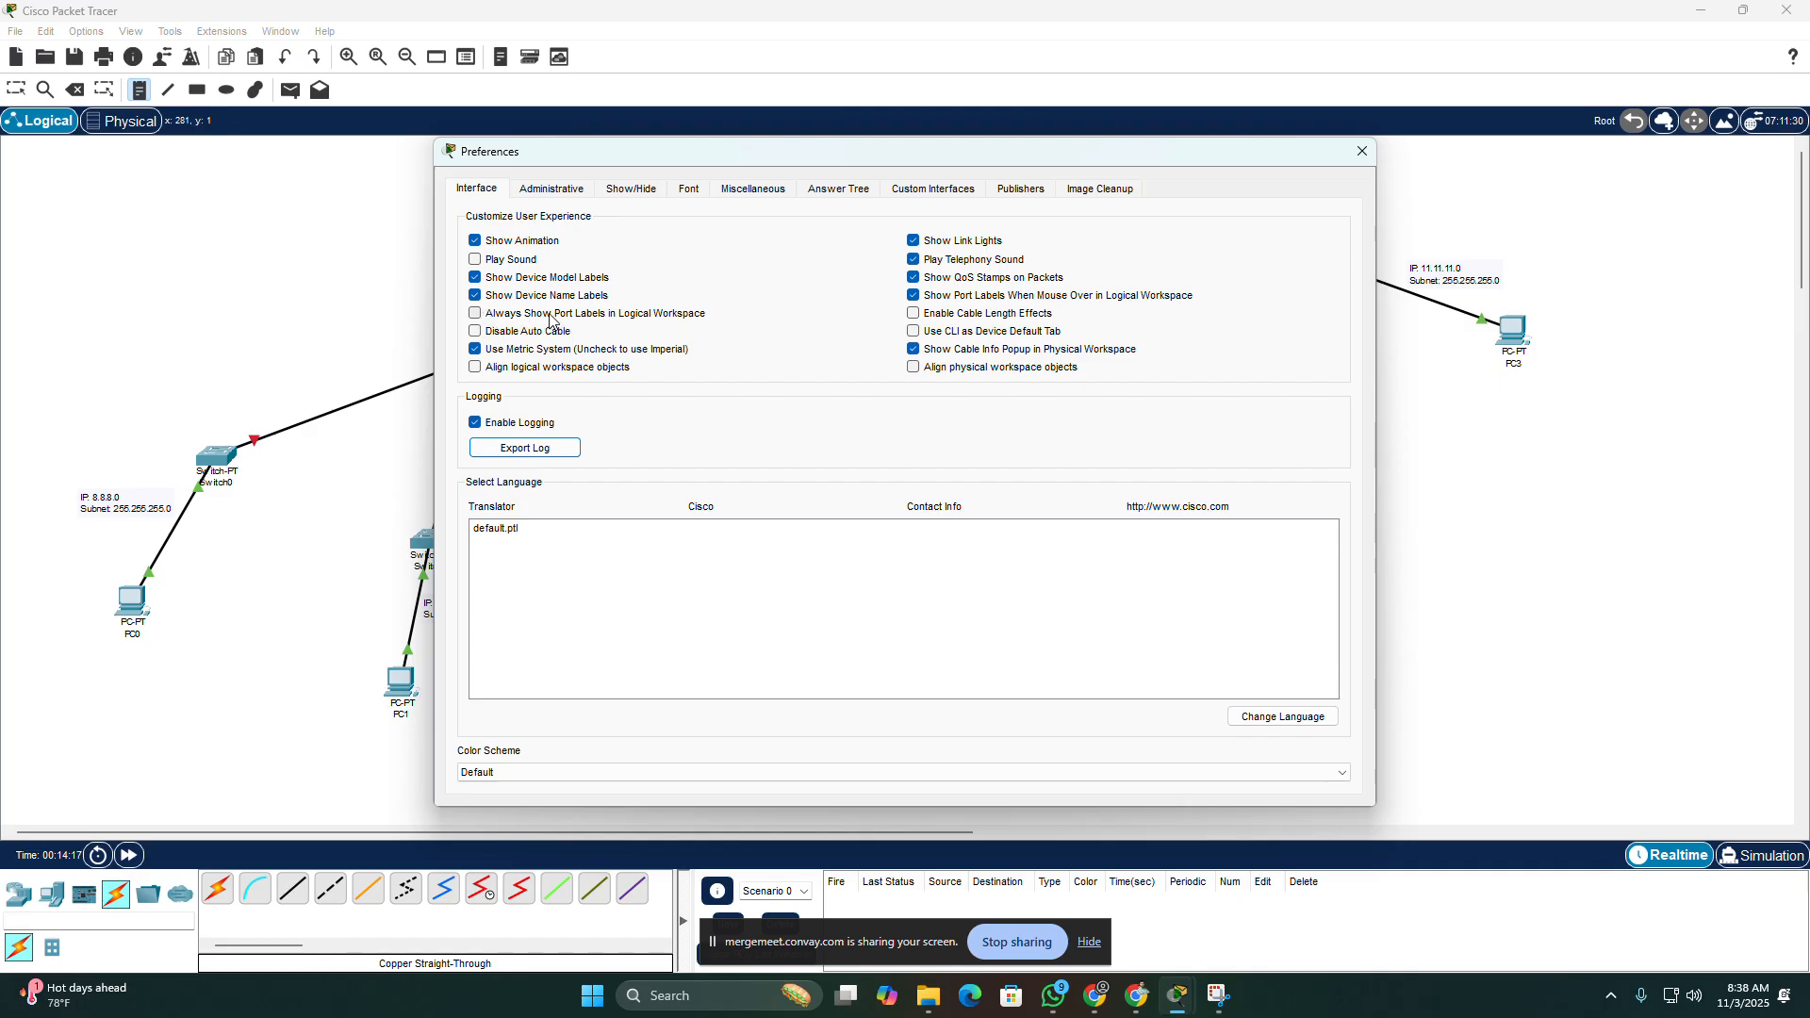
click(474, 314)
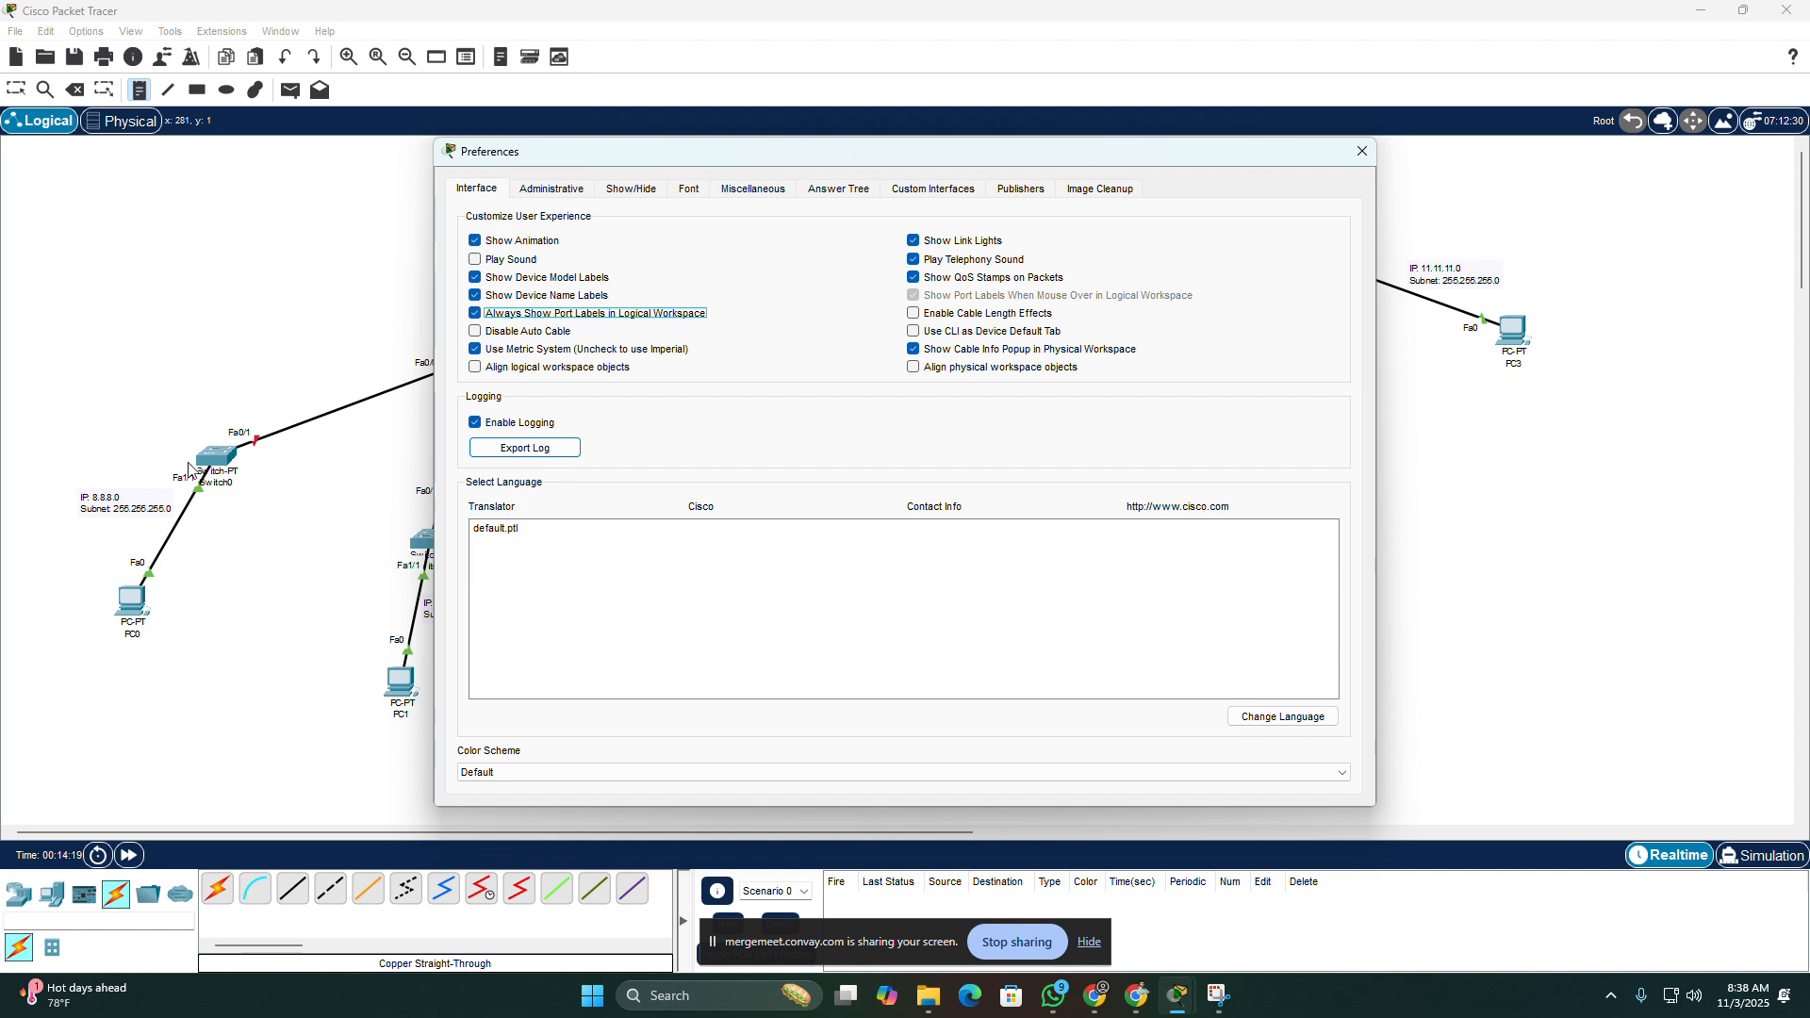
click(1359, 152)
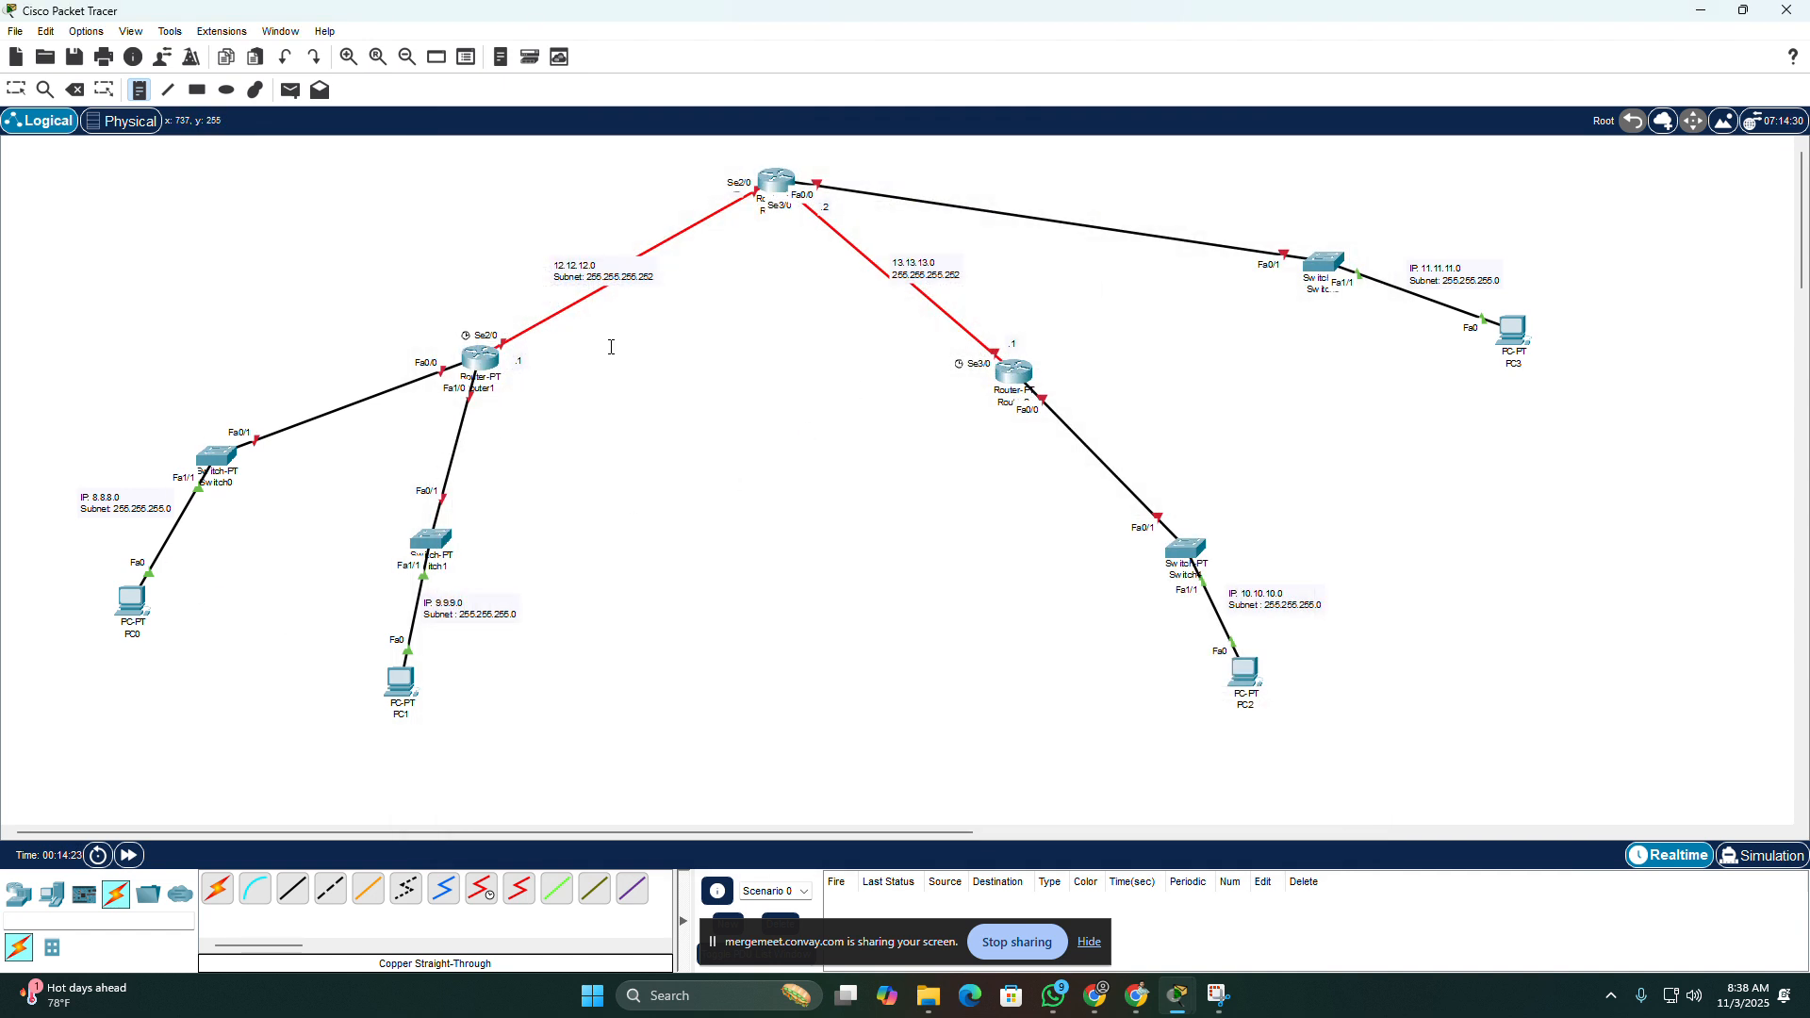
Step: Open Router1's device window to view its physical modules, and close it again
click(17, 92)
click(476, 363)
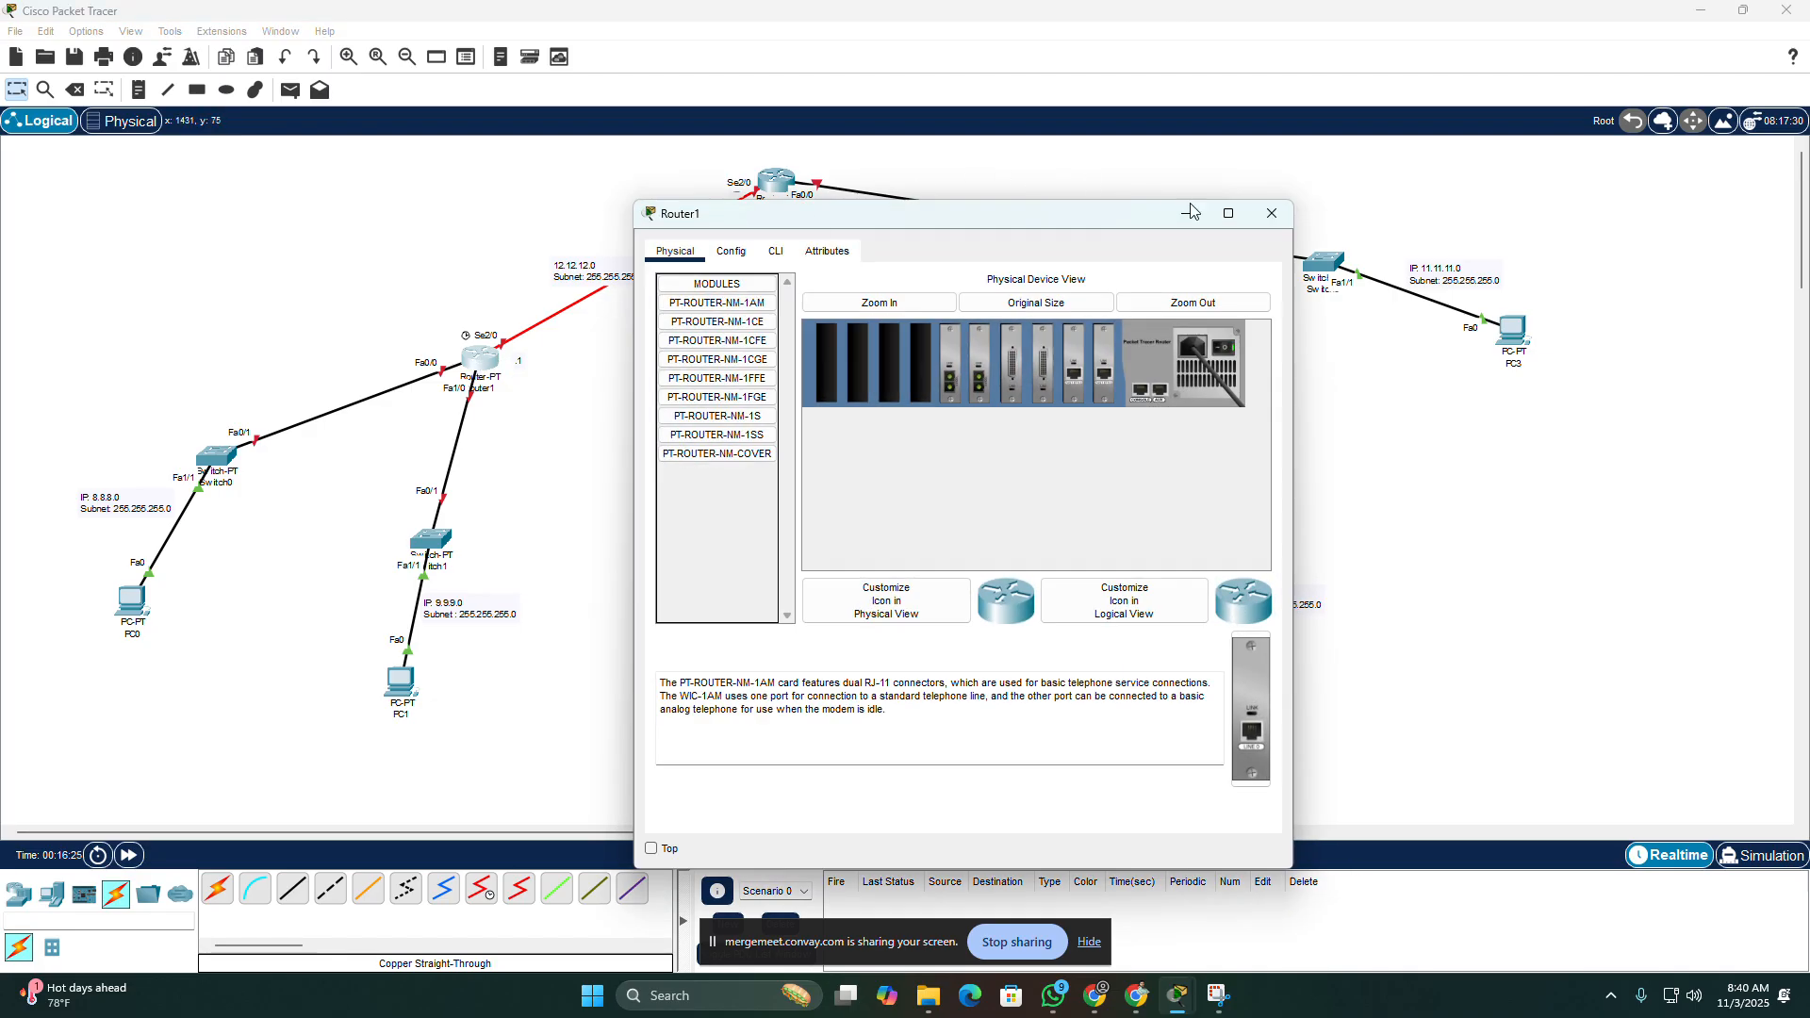
click(1284, 217)
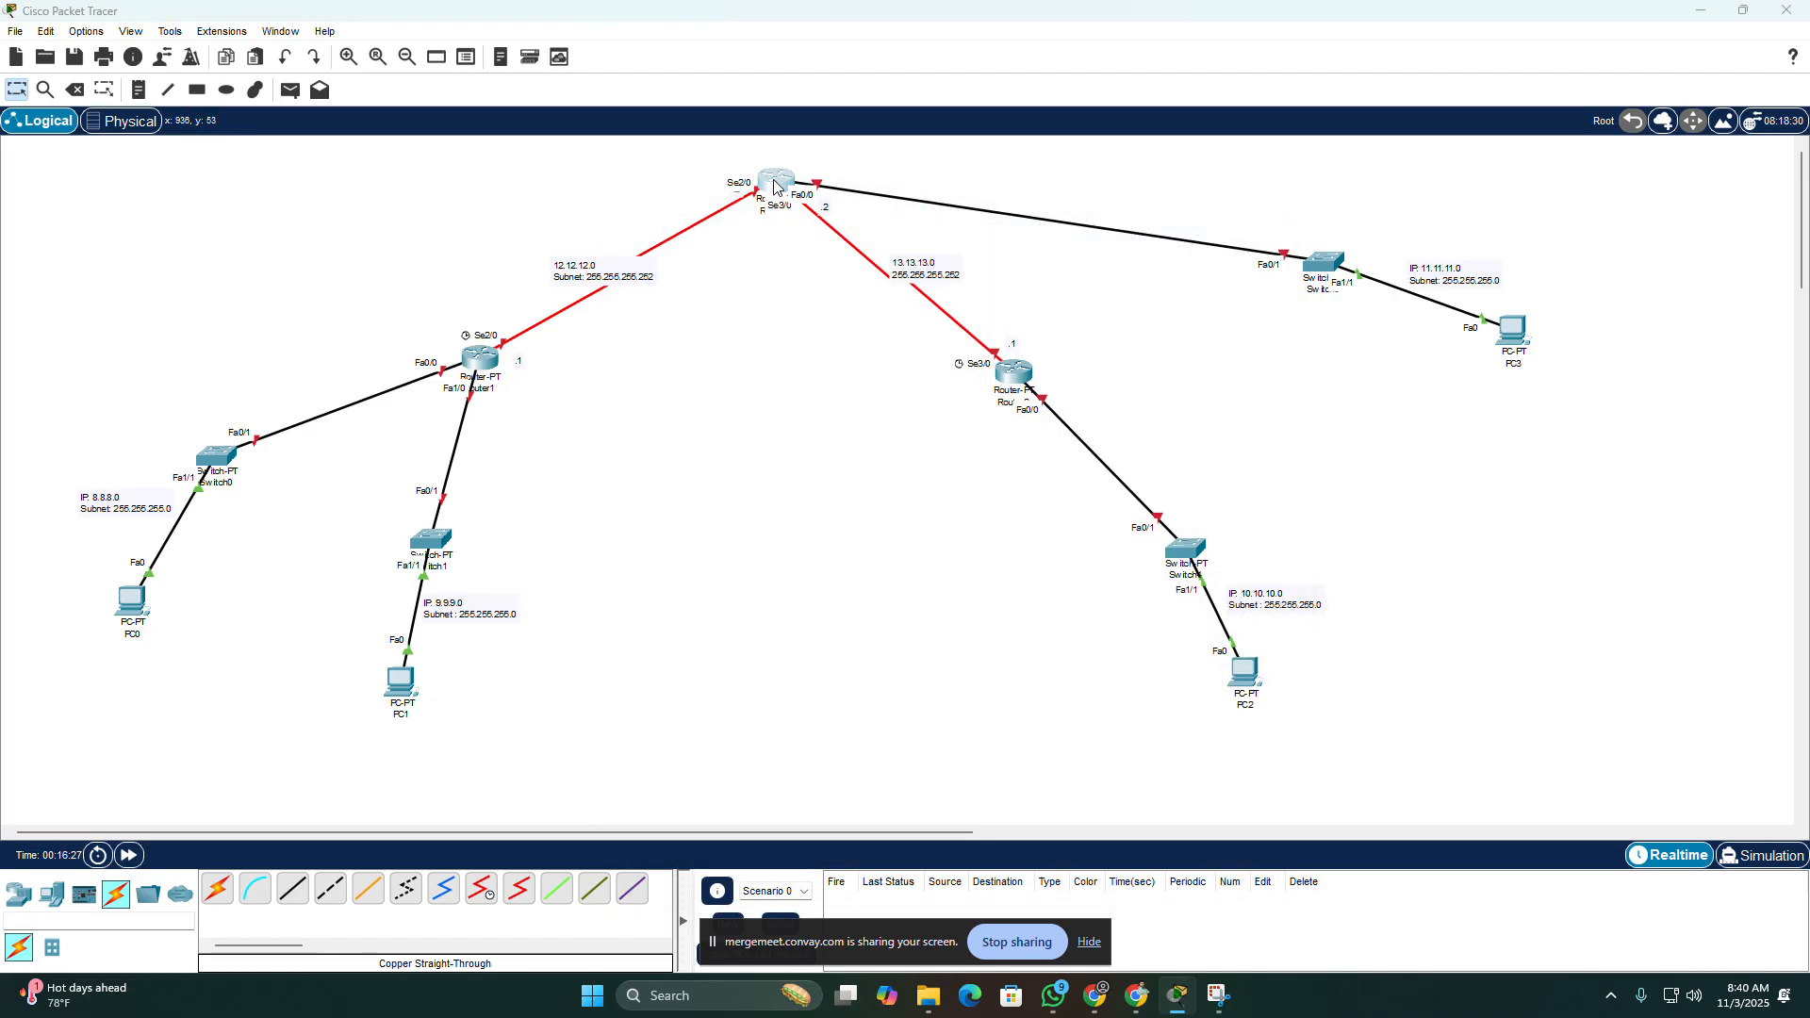
Step: Open the device windows of Router0 and Router2 to view their physical modules, closing each one again
click(776, 181)
click(1271, 213)
click(1006, 375)
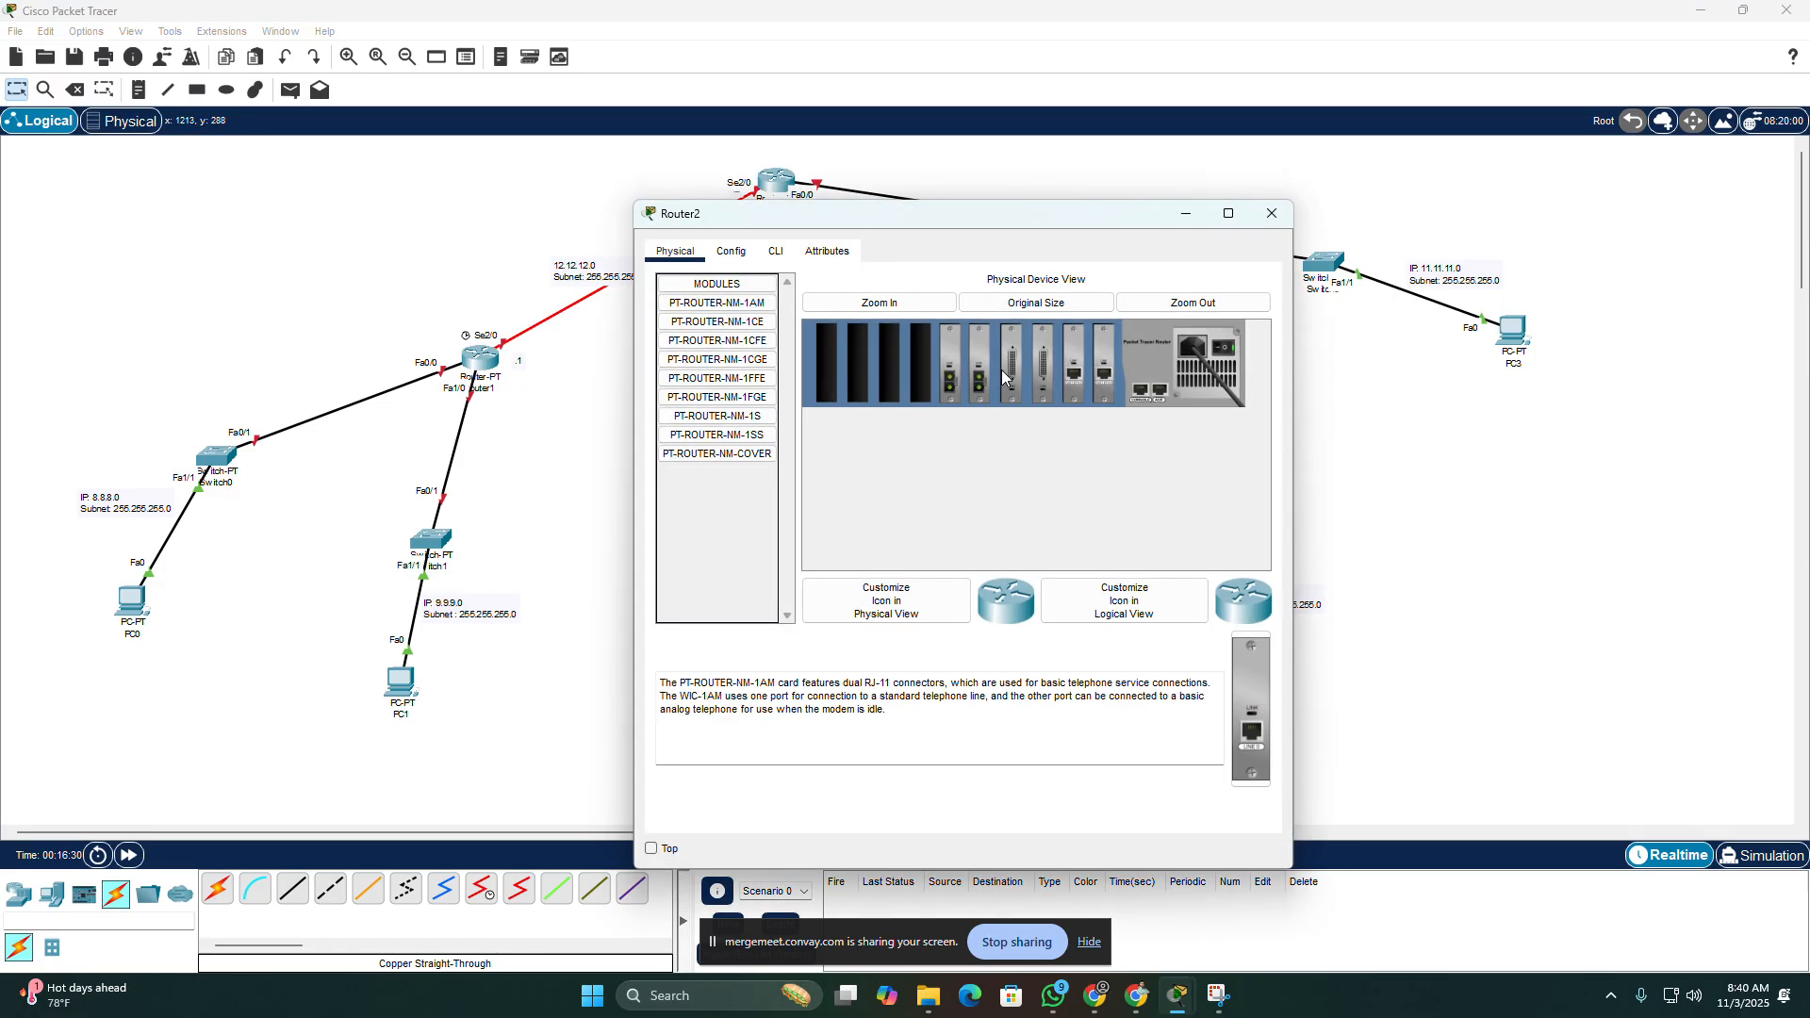
click(1270, 215)
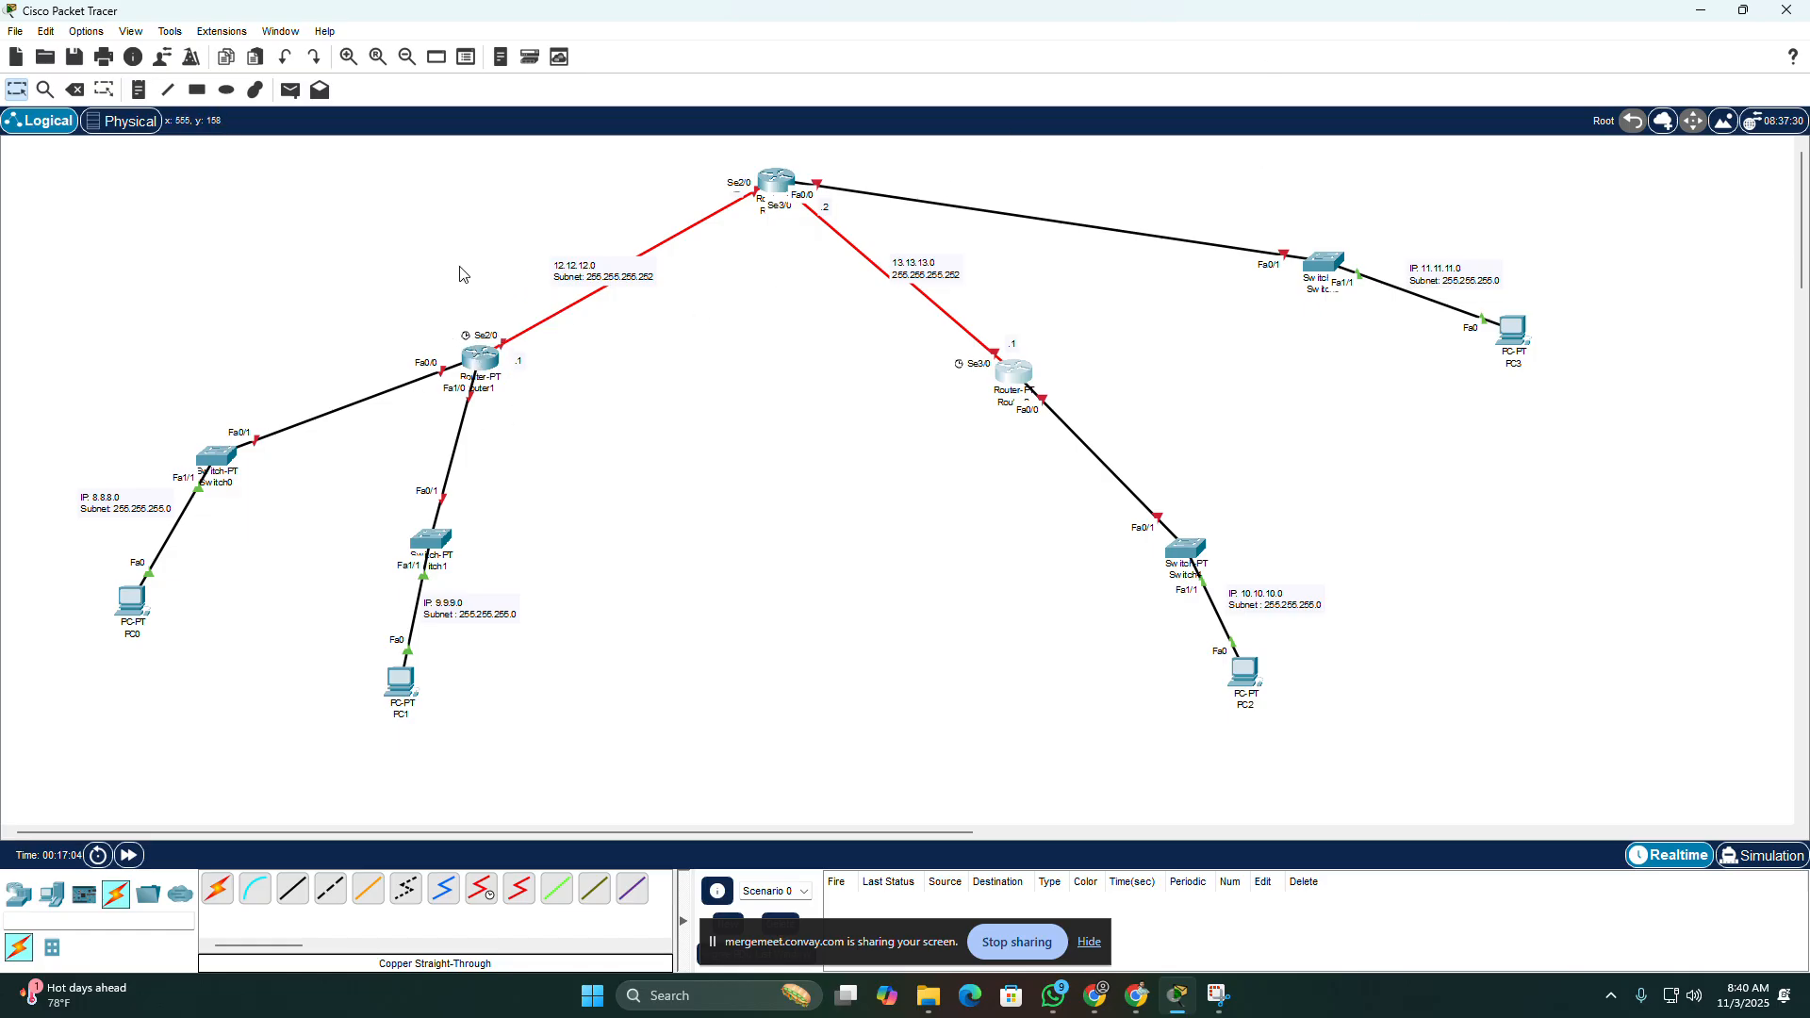
Step: Place an additional PT-Switch in the empty area below Router2
mouse_move(503, 361)
click(52, 896)
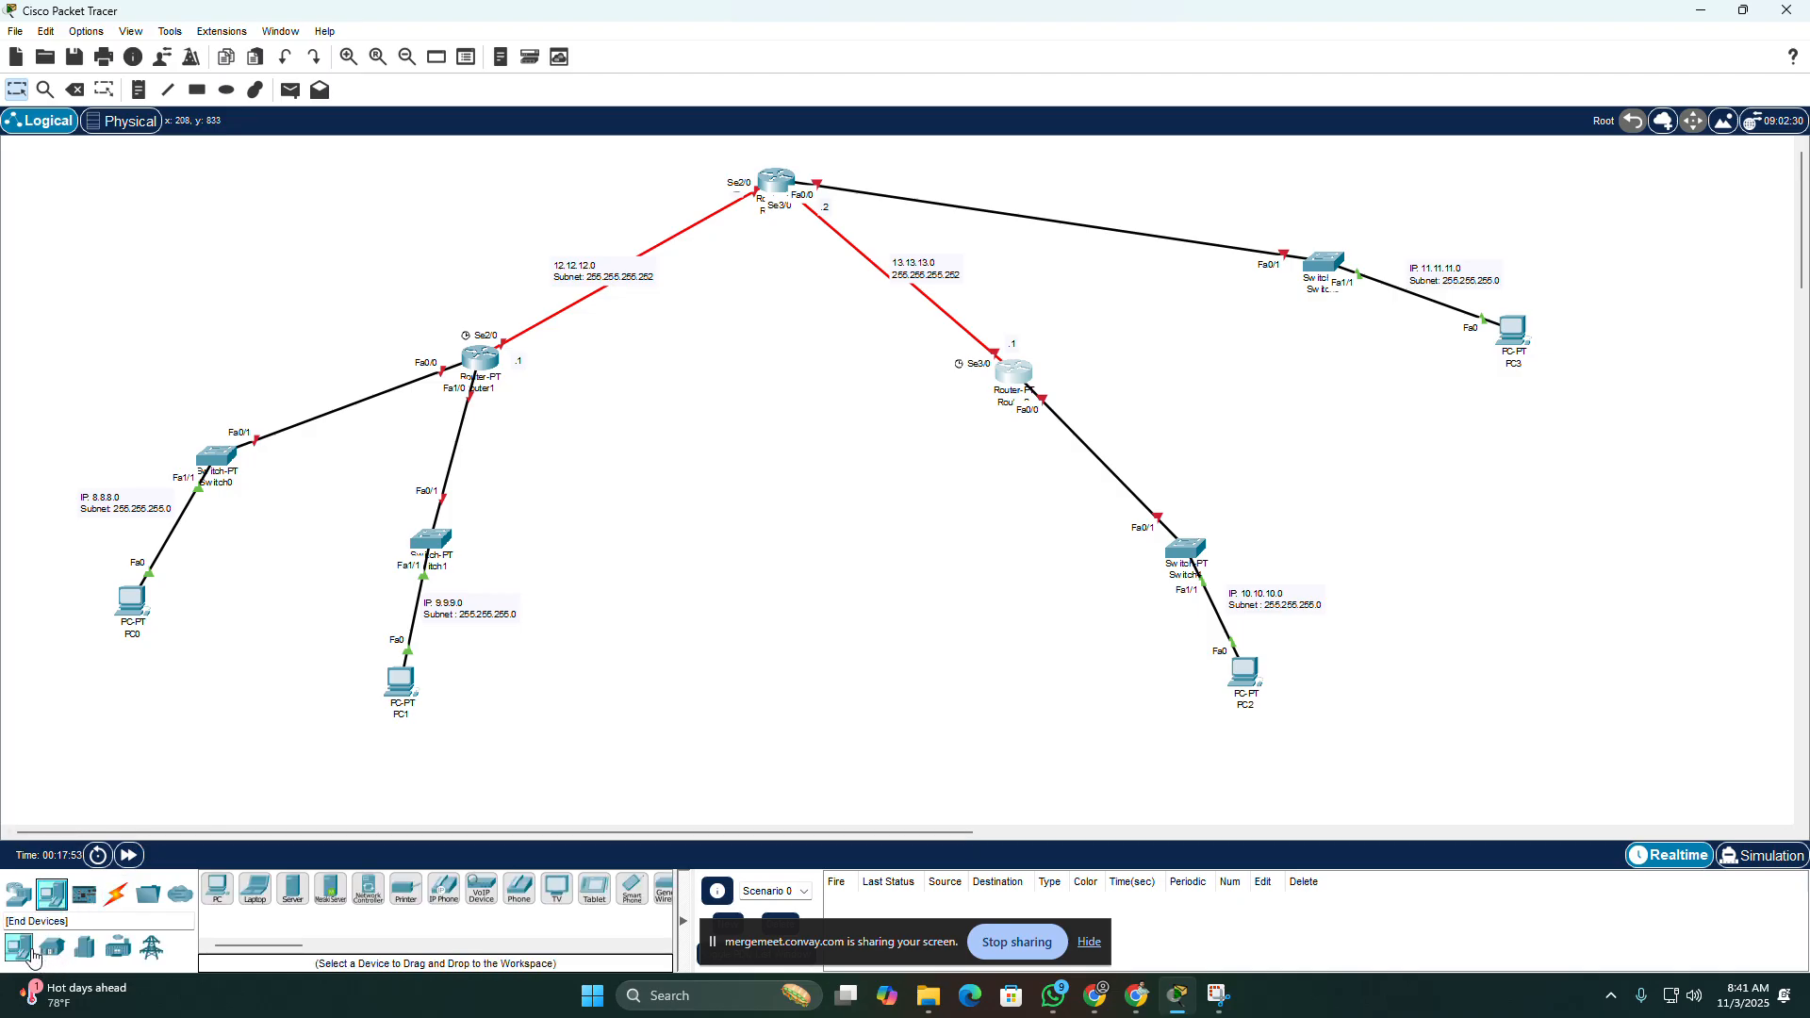
click(14, 907)
click(52, 946)
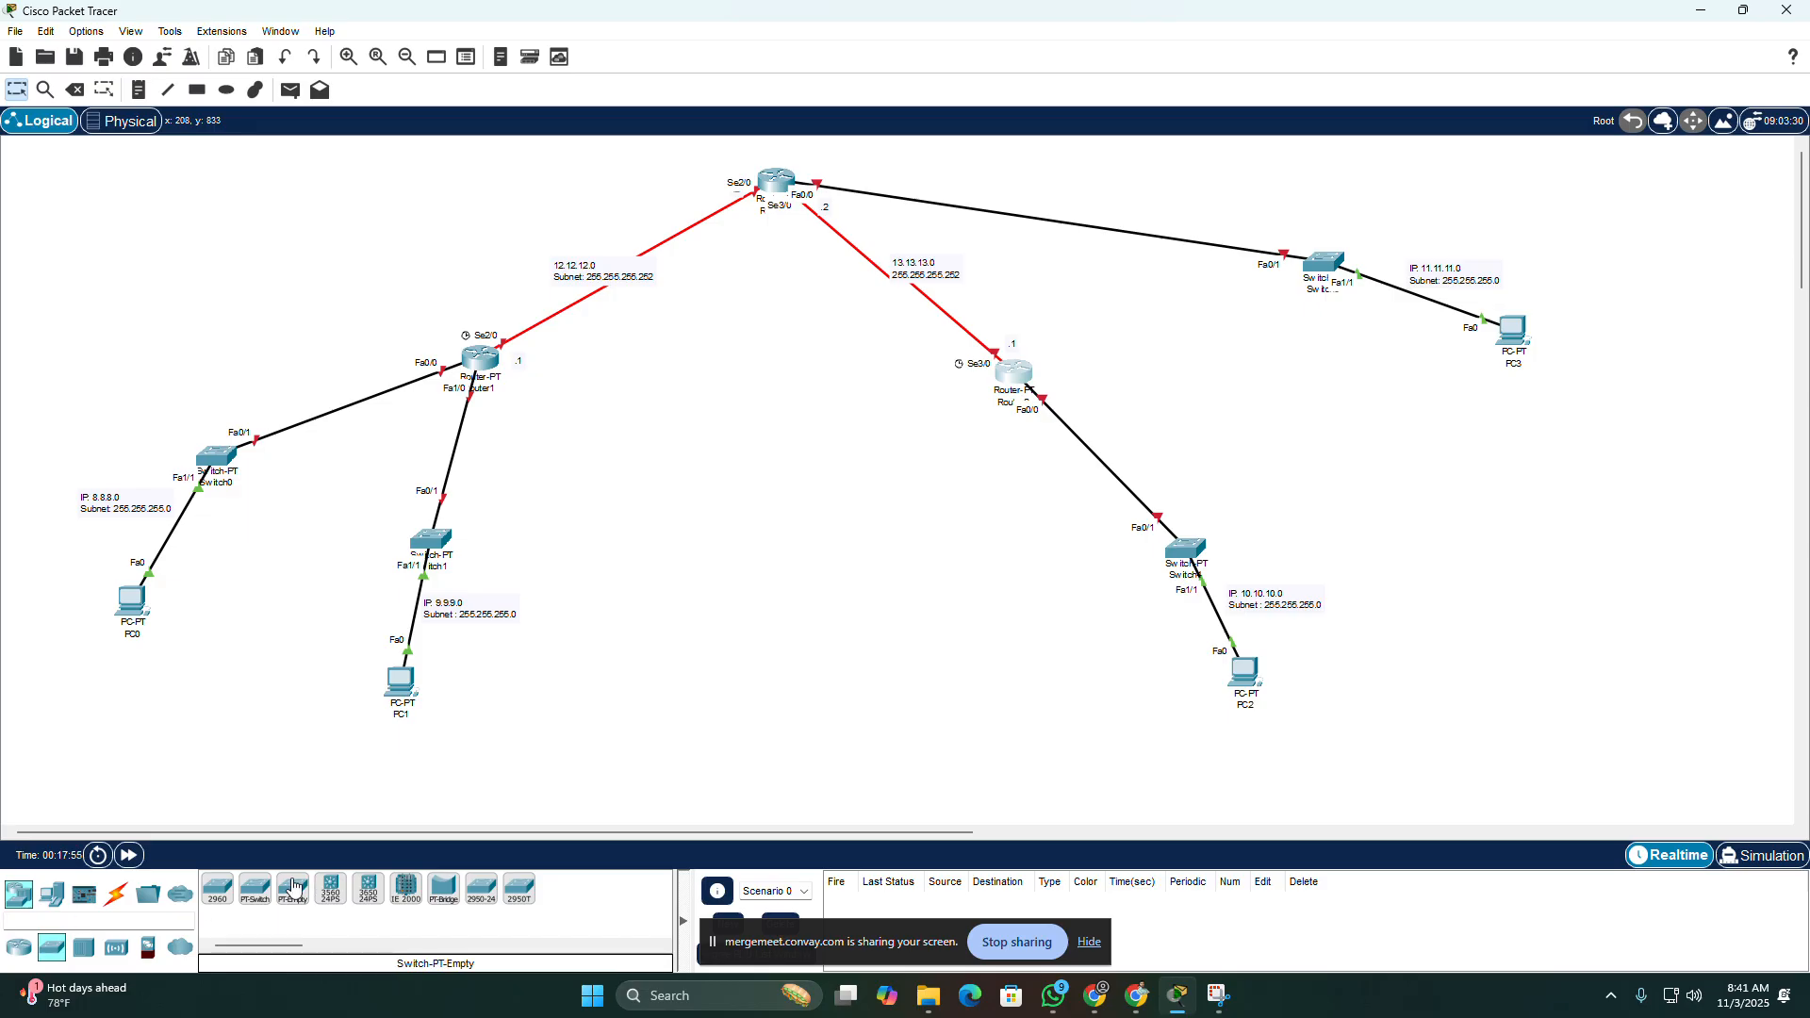
click(254, 897)
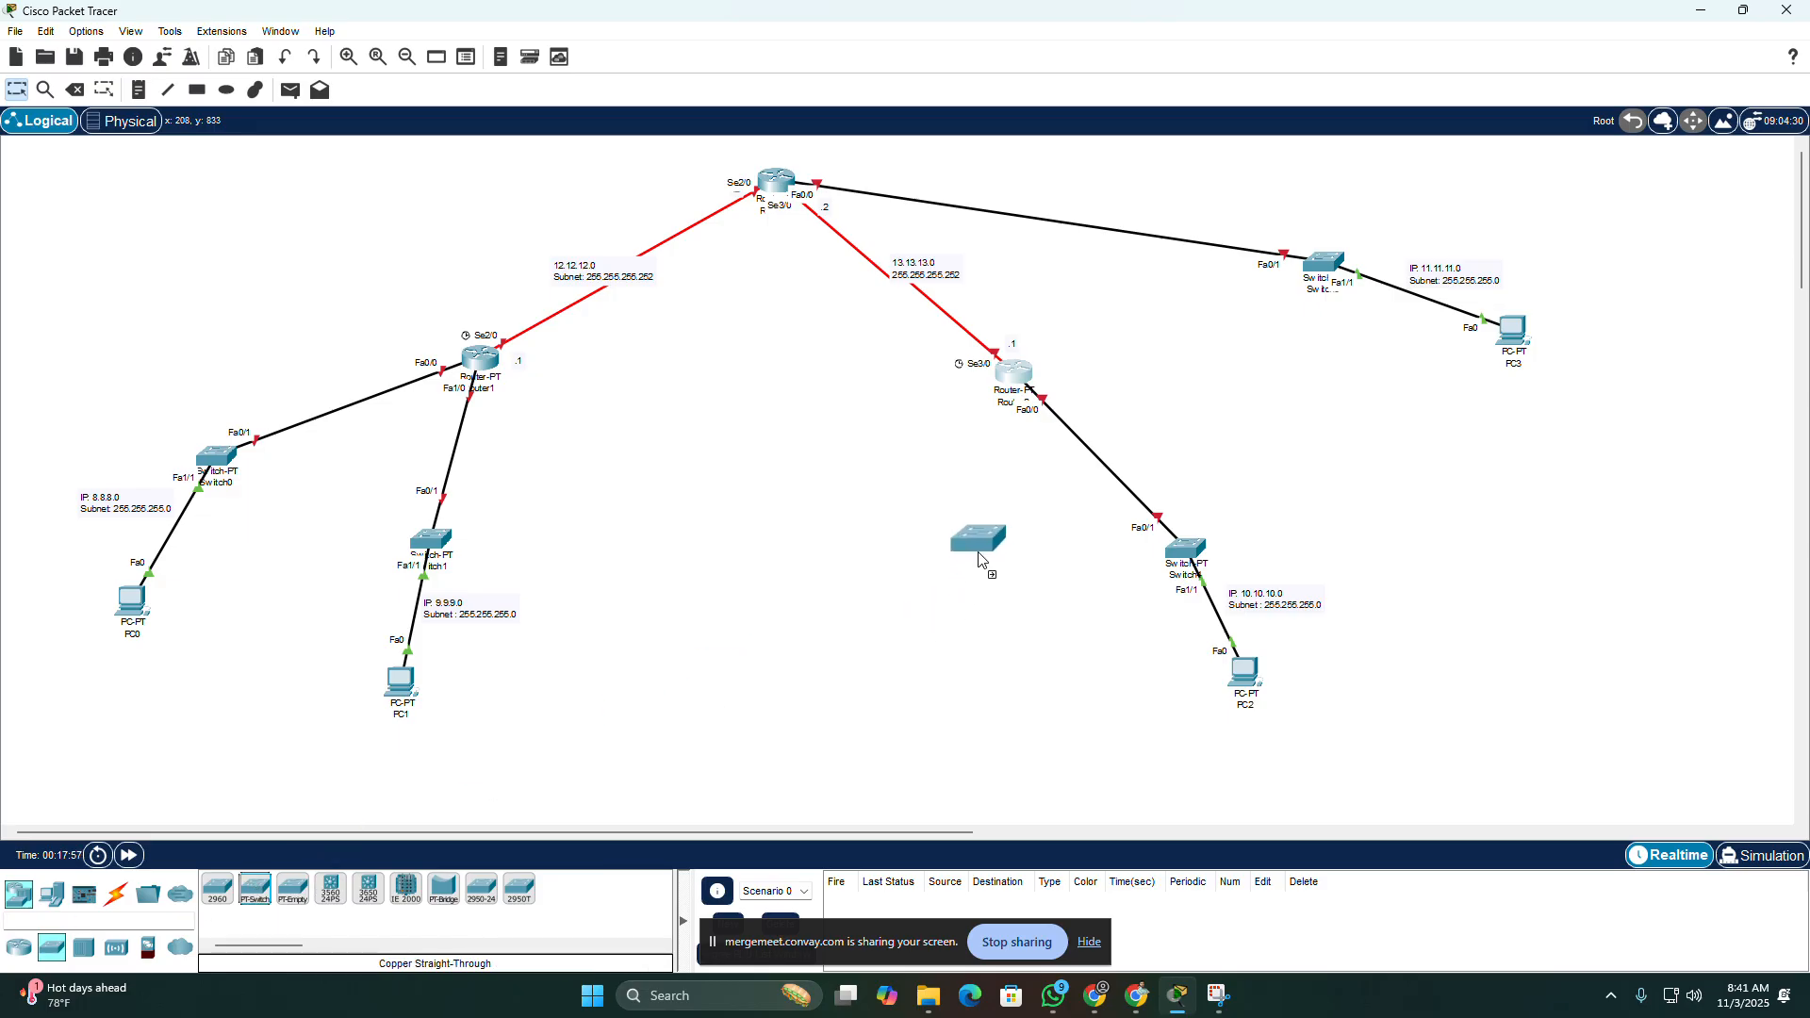
click(934, 589)
Step: Connect Router2's FastEthernet1/0 to FastEthernet0/1 of the new switch with a copper straight-through cable
click(115, 892)
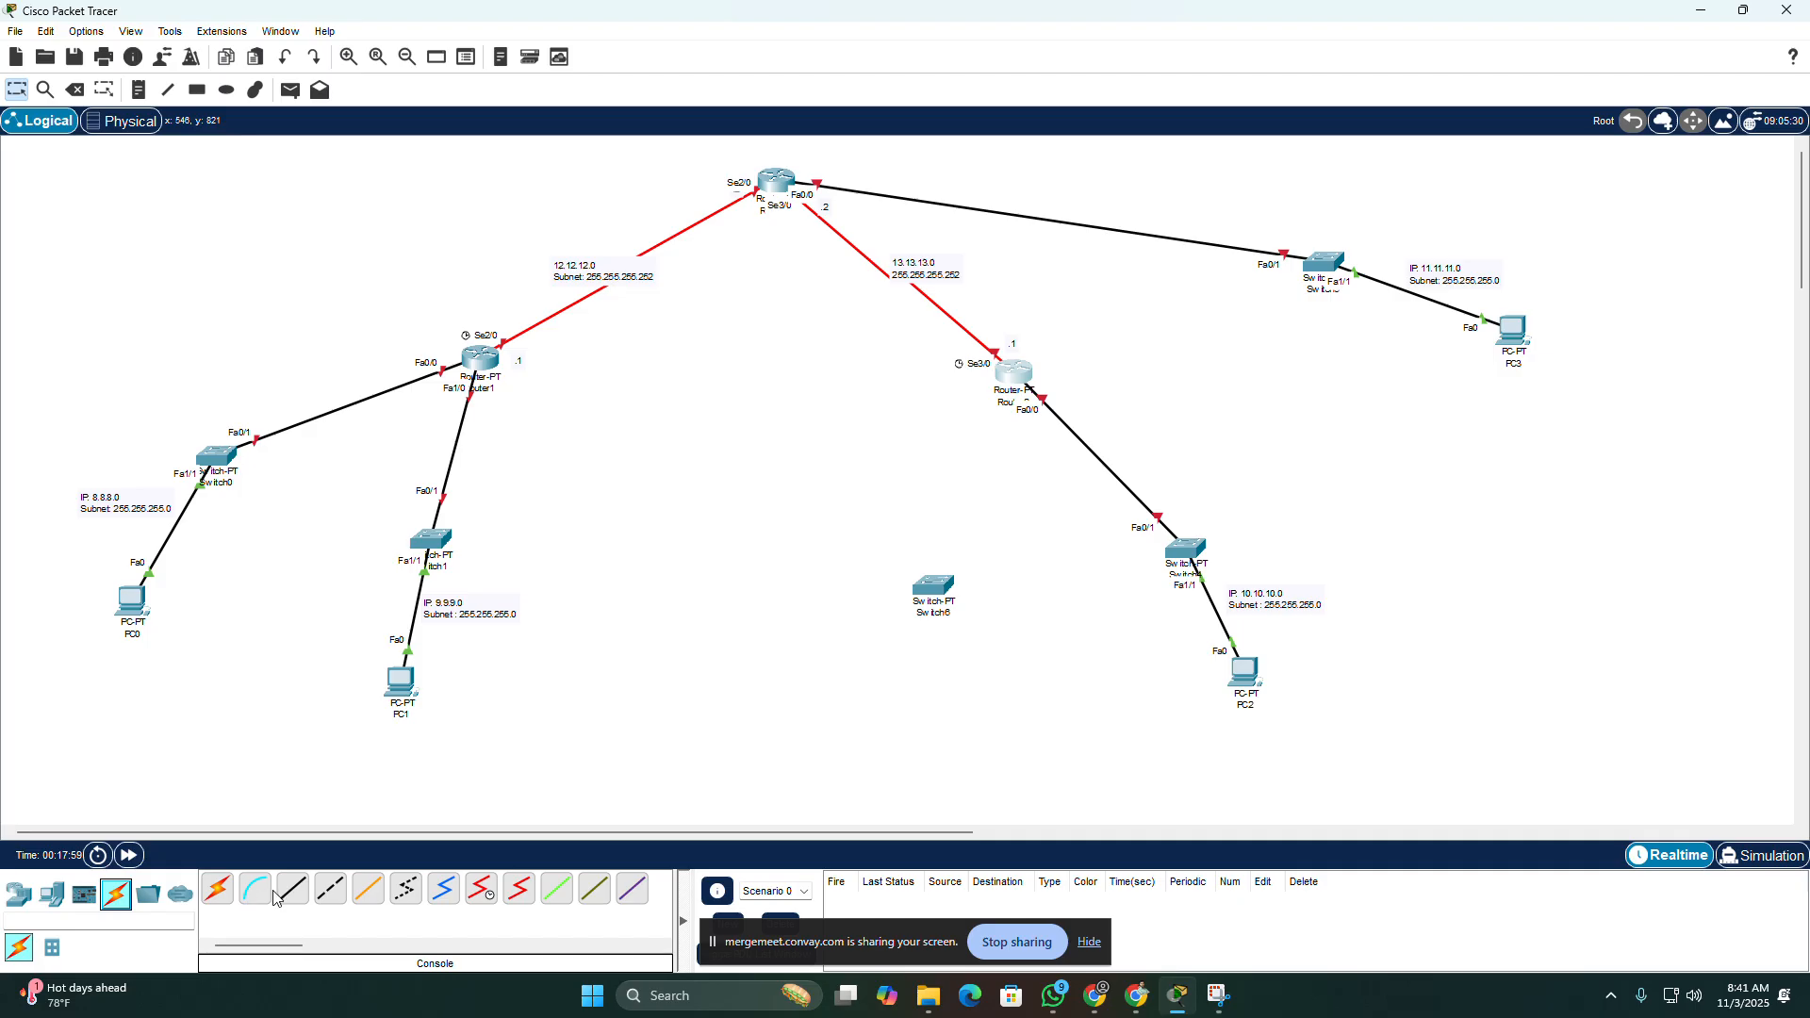
click(294, 900)
click(1011, 372)
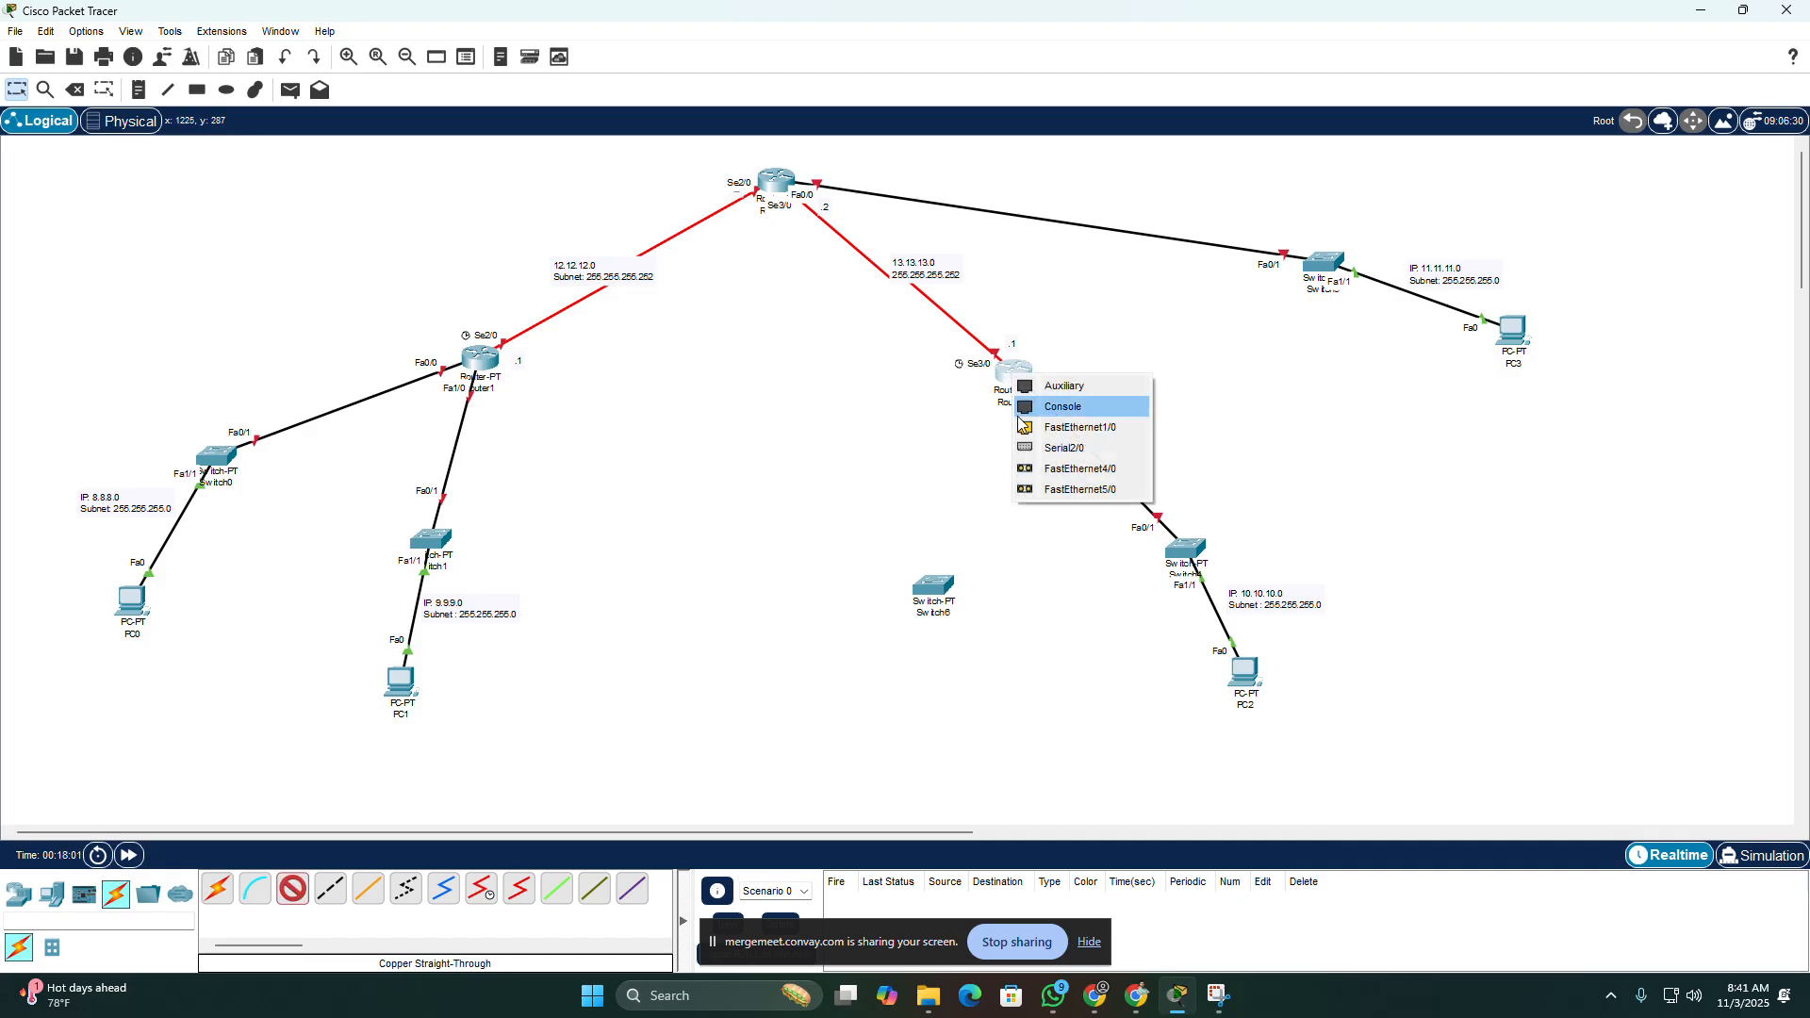
click(1045, 425)
click(929, 587)
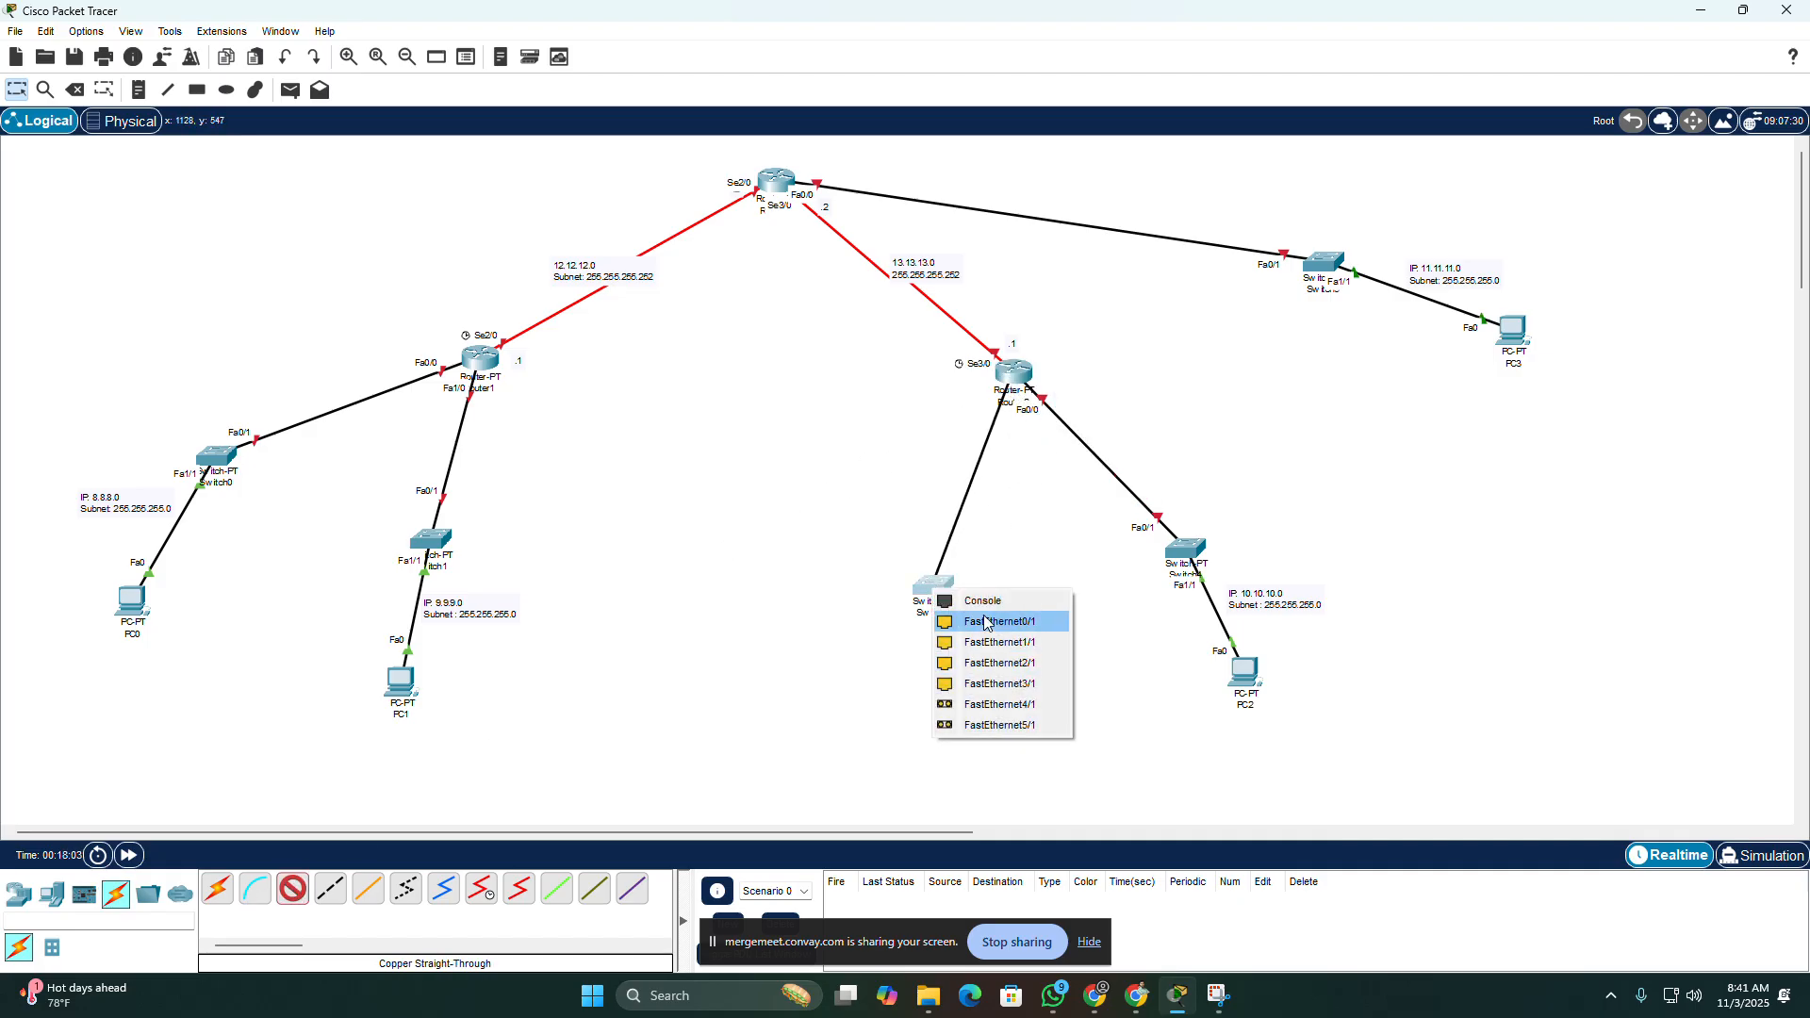
click(990, 615)
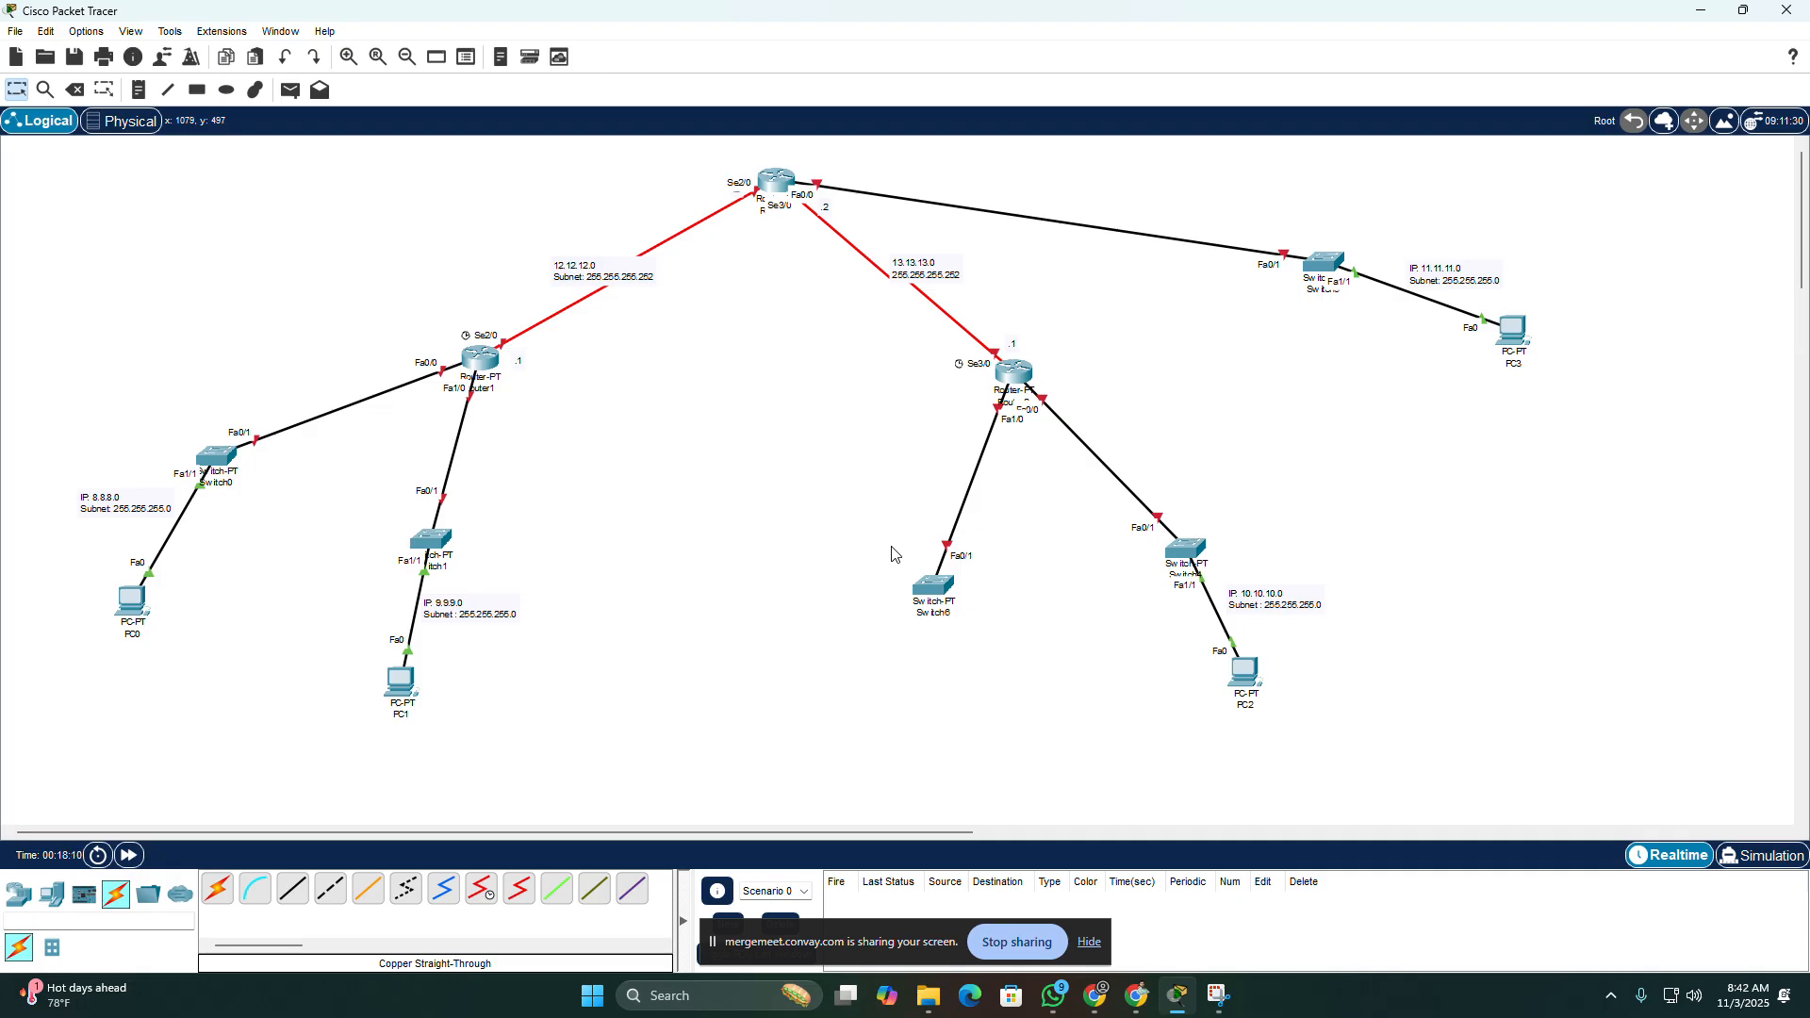
Step: View the physical modules of the new switch, Router2 and Router1 in turn, closing each device window again
click(930, 608)
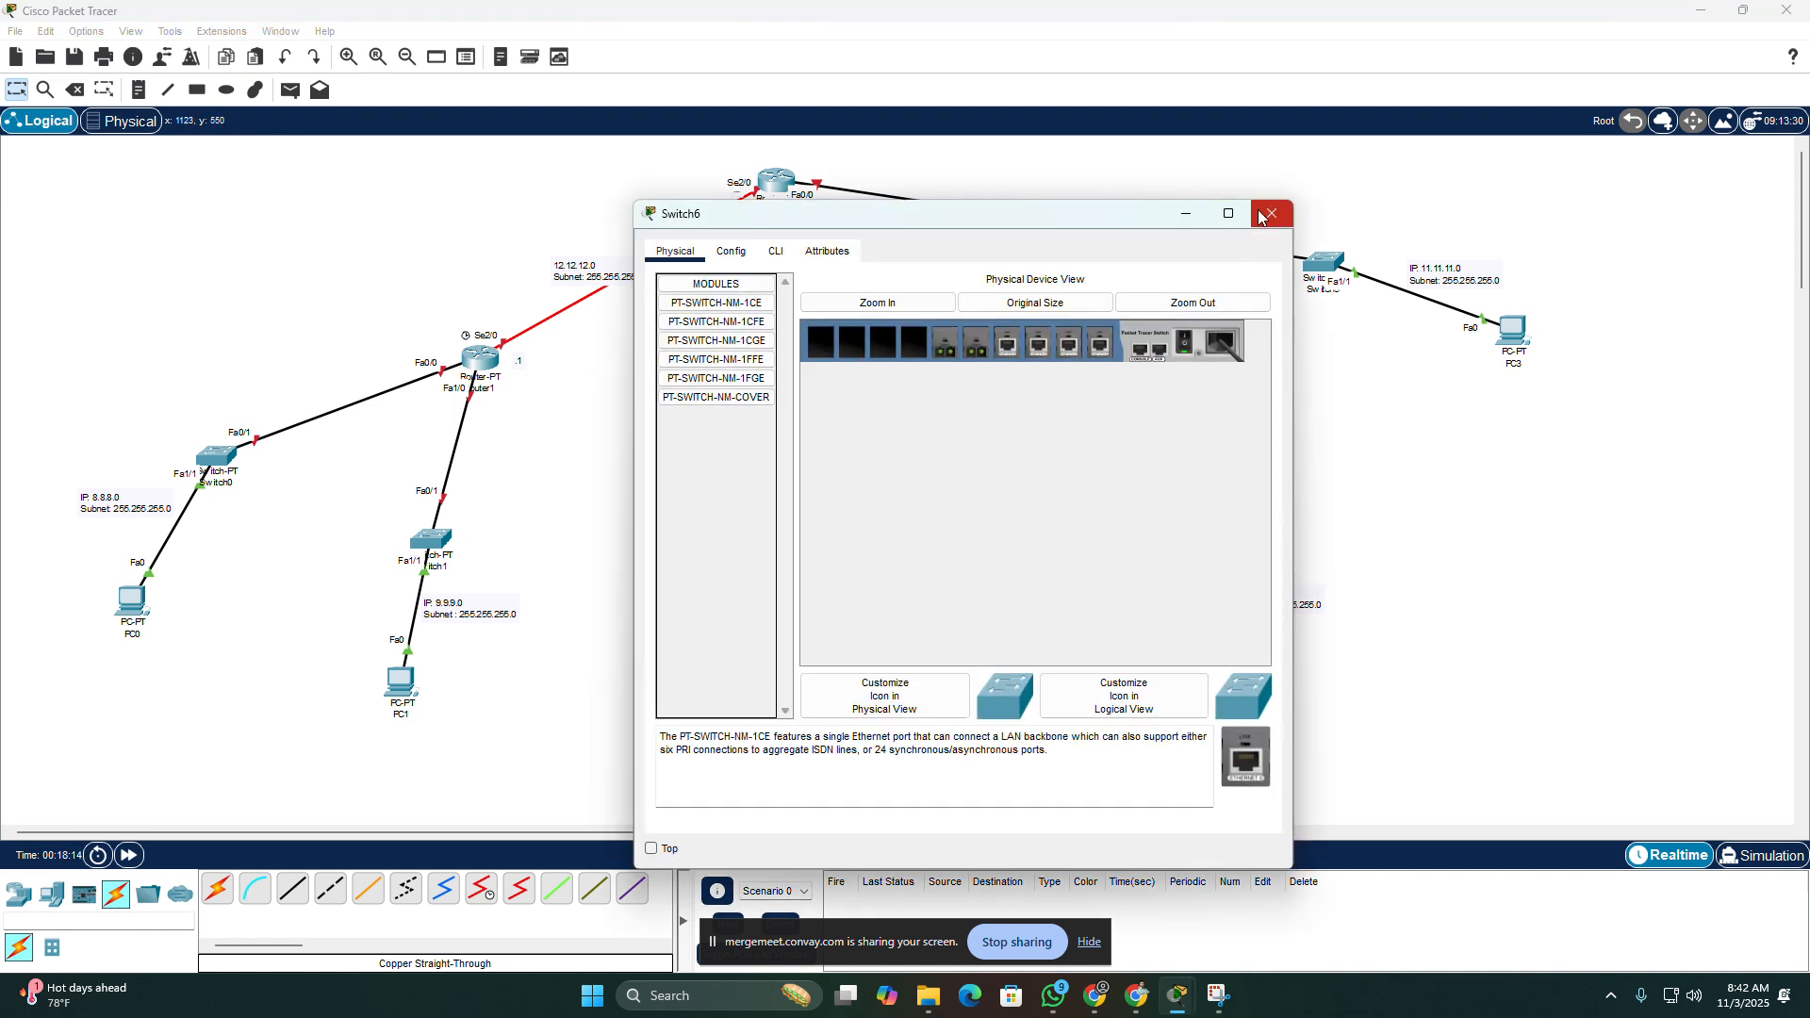
click(1260, 218)
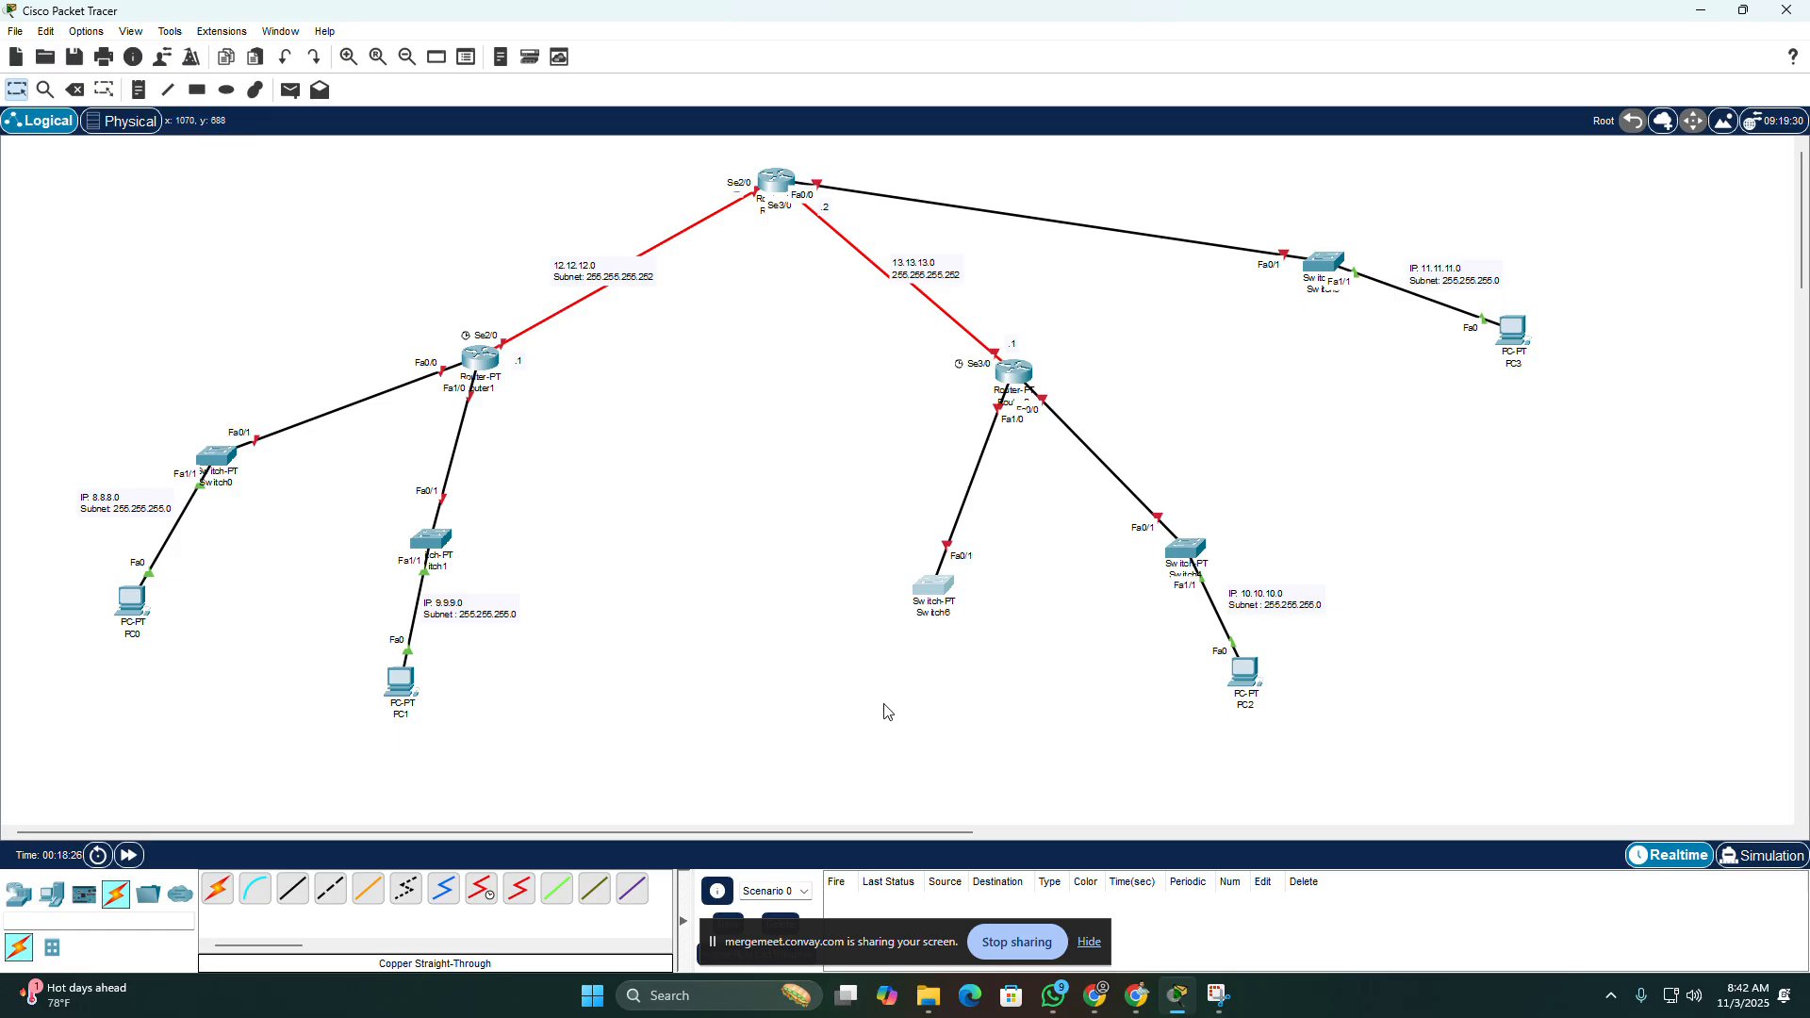
drag(856, 675, 891, 716)
mouse_move(1023, 380)
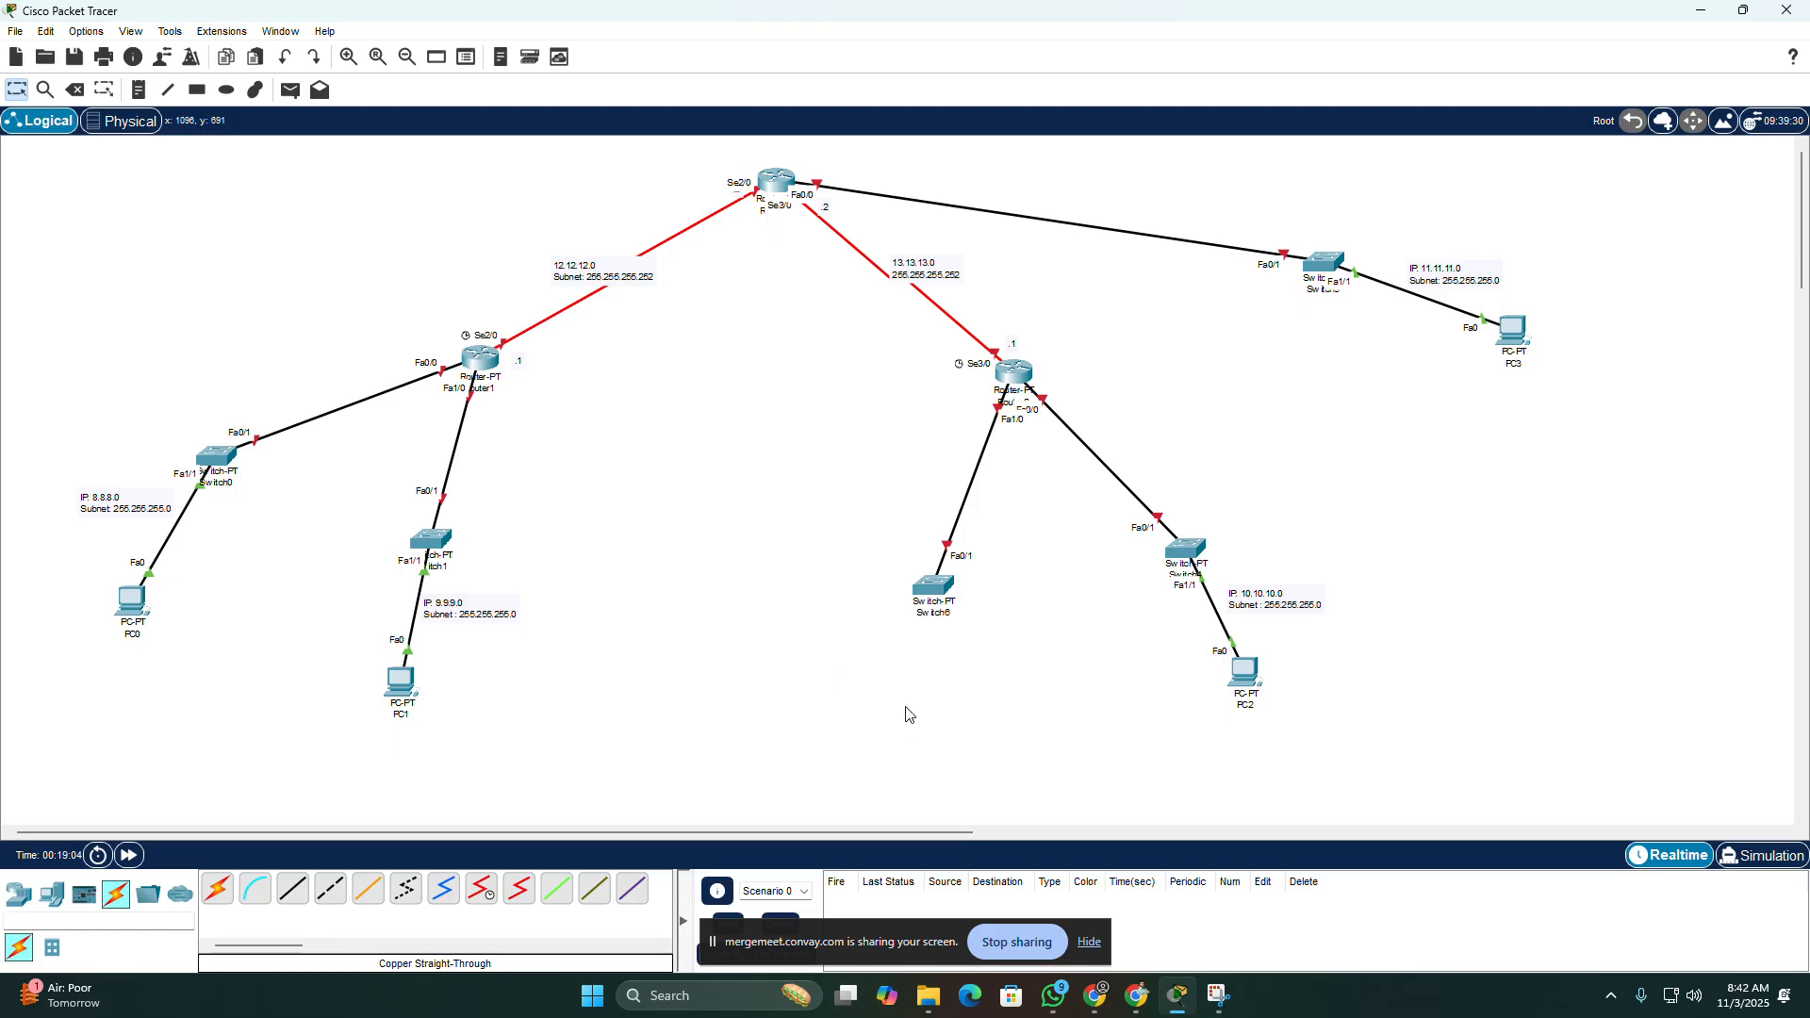
click(1016, 373)
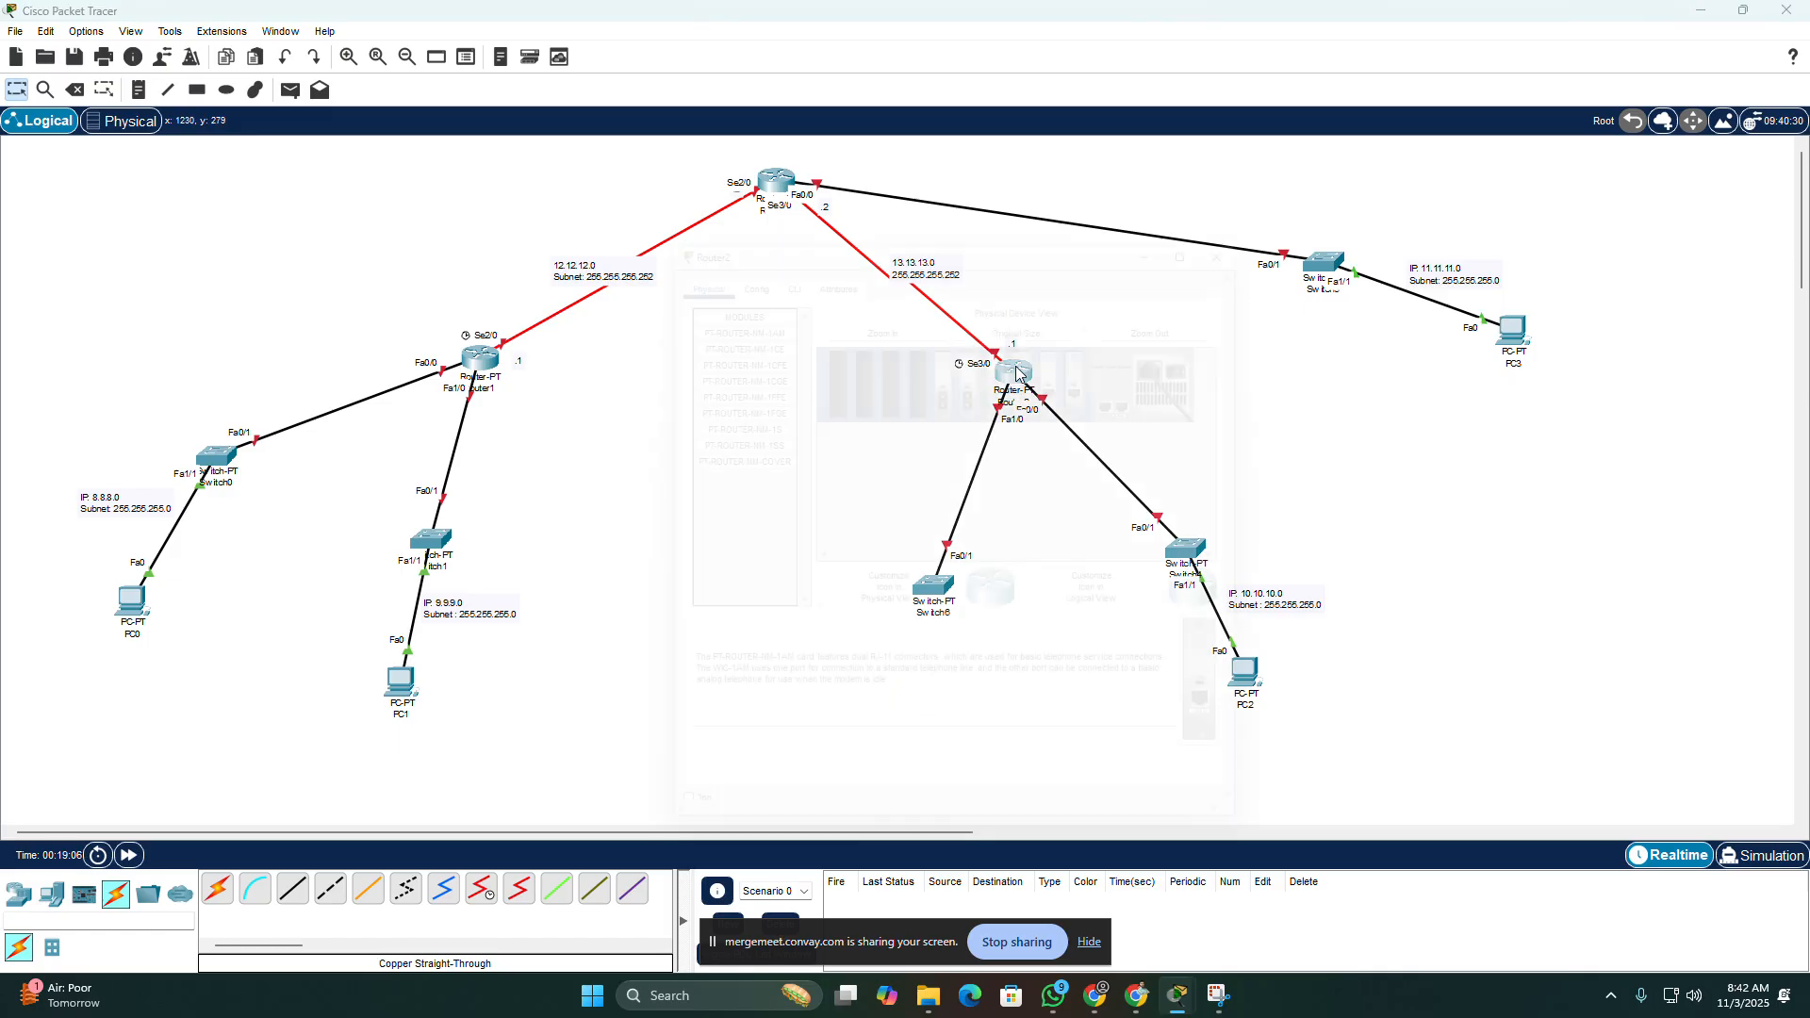
click(1274, 218)
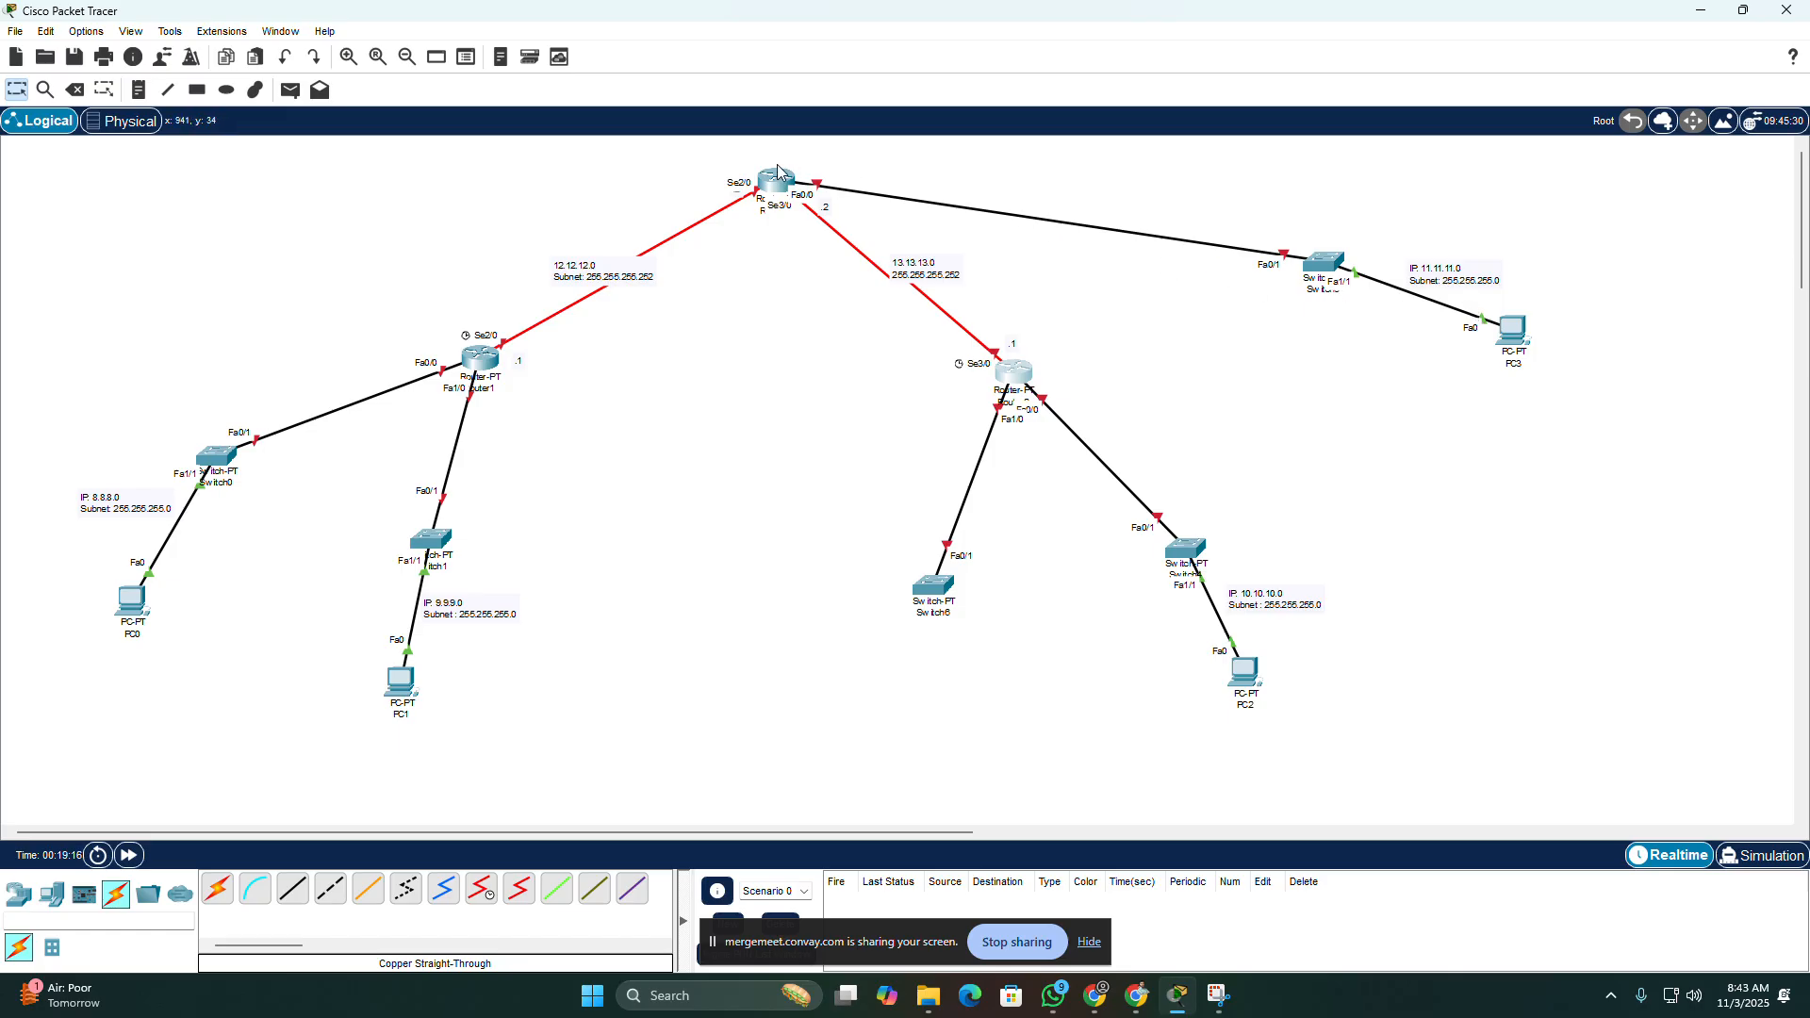
mouse_move(482, 361)
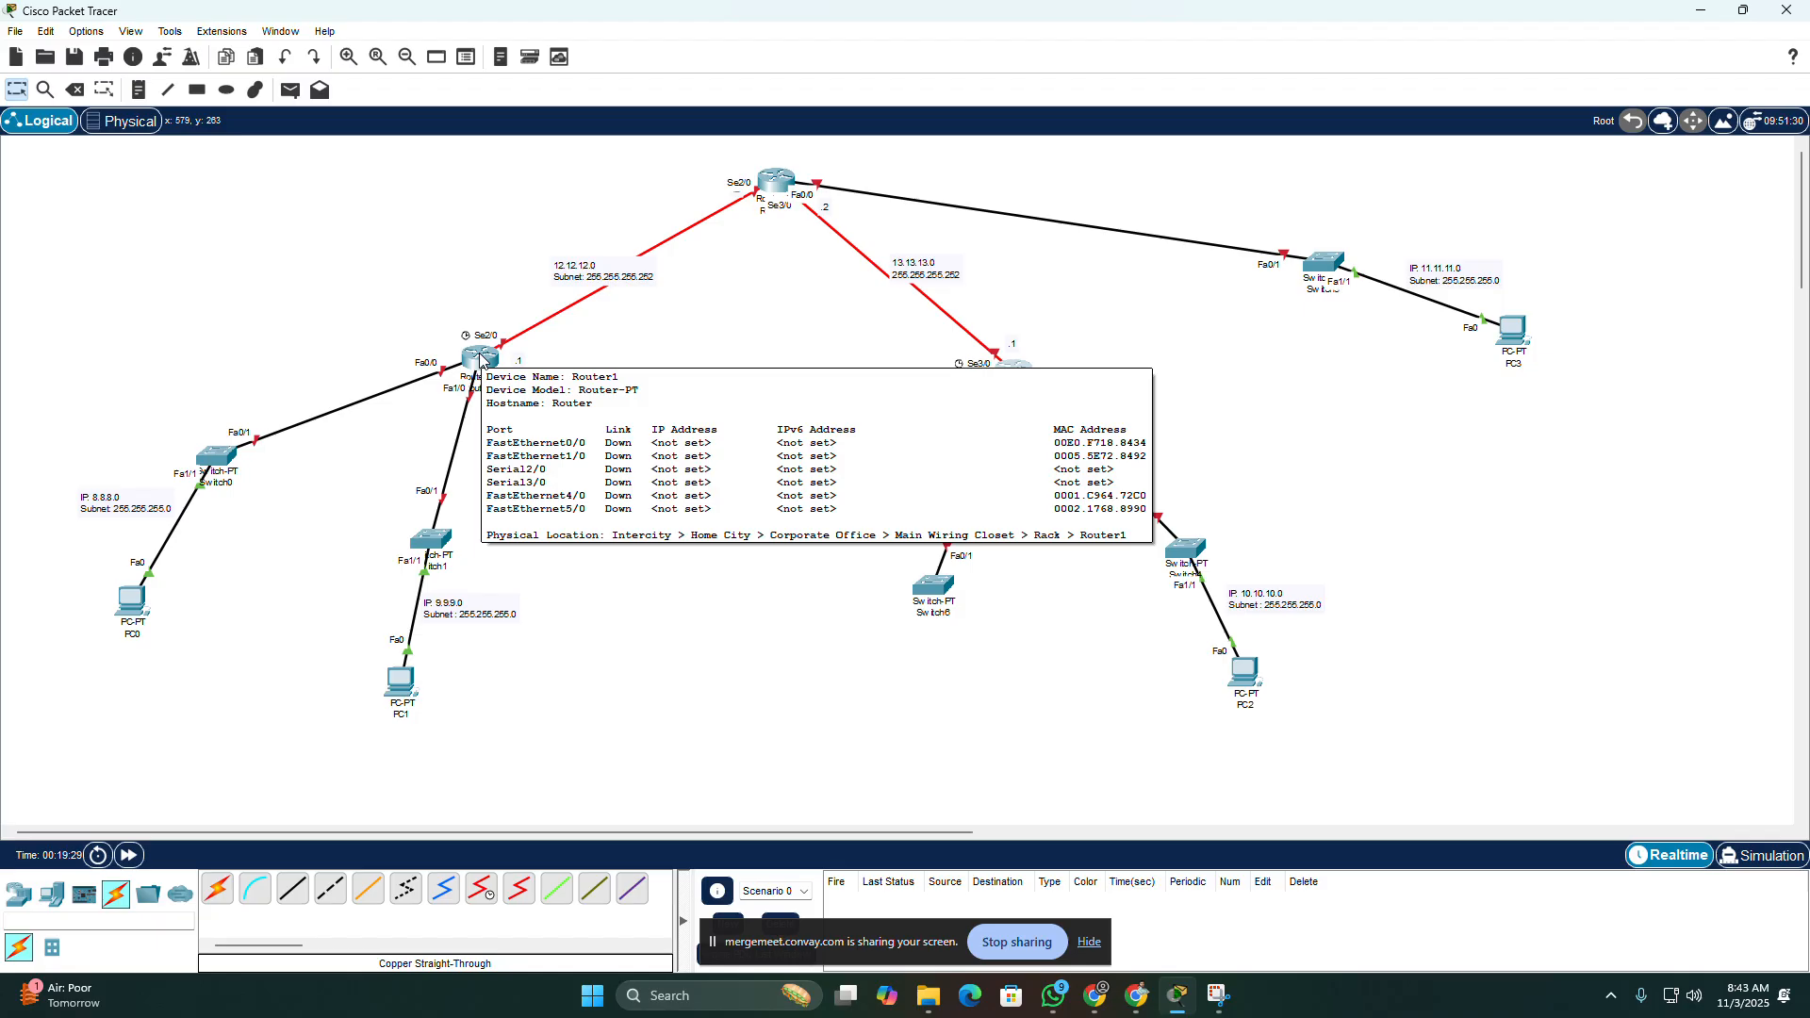
click(480, 359)
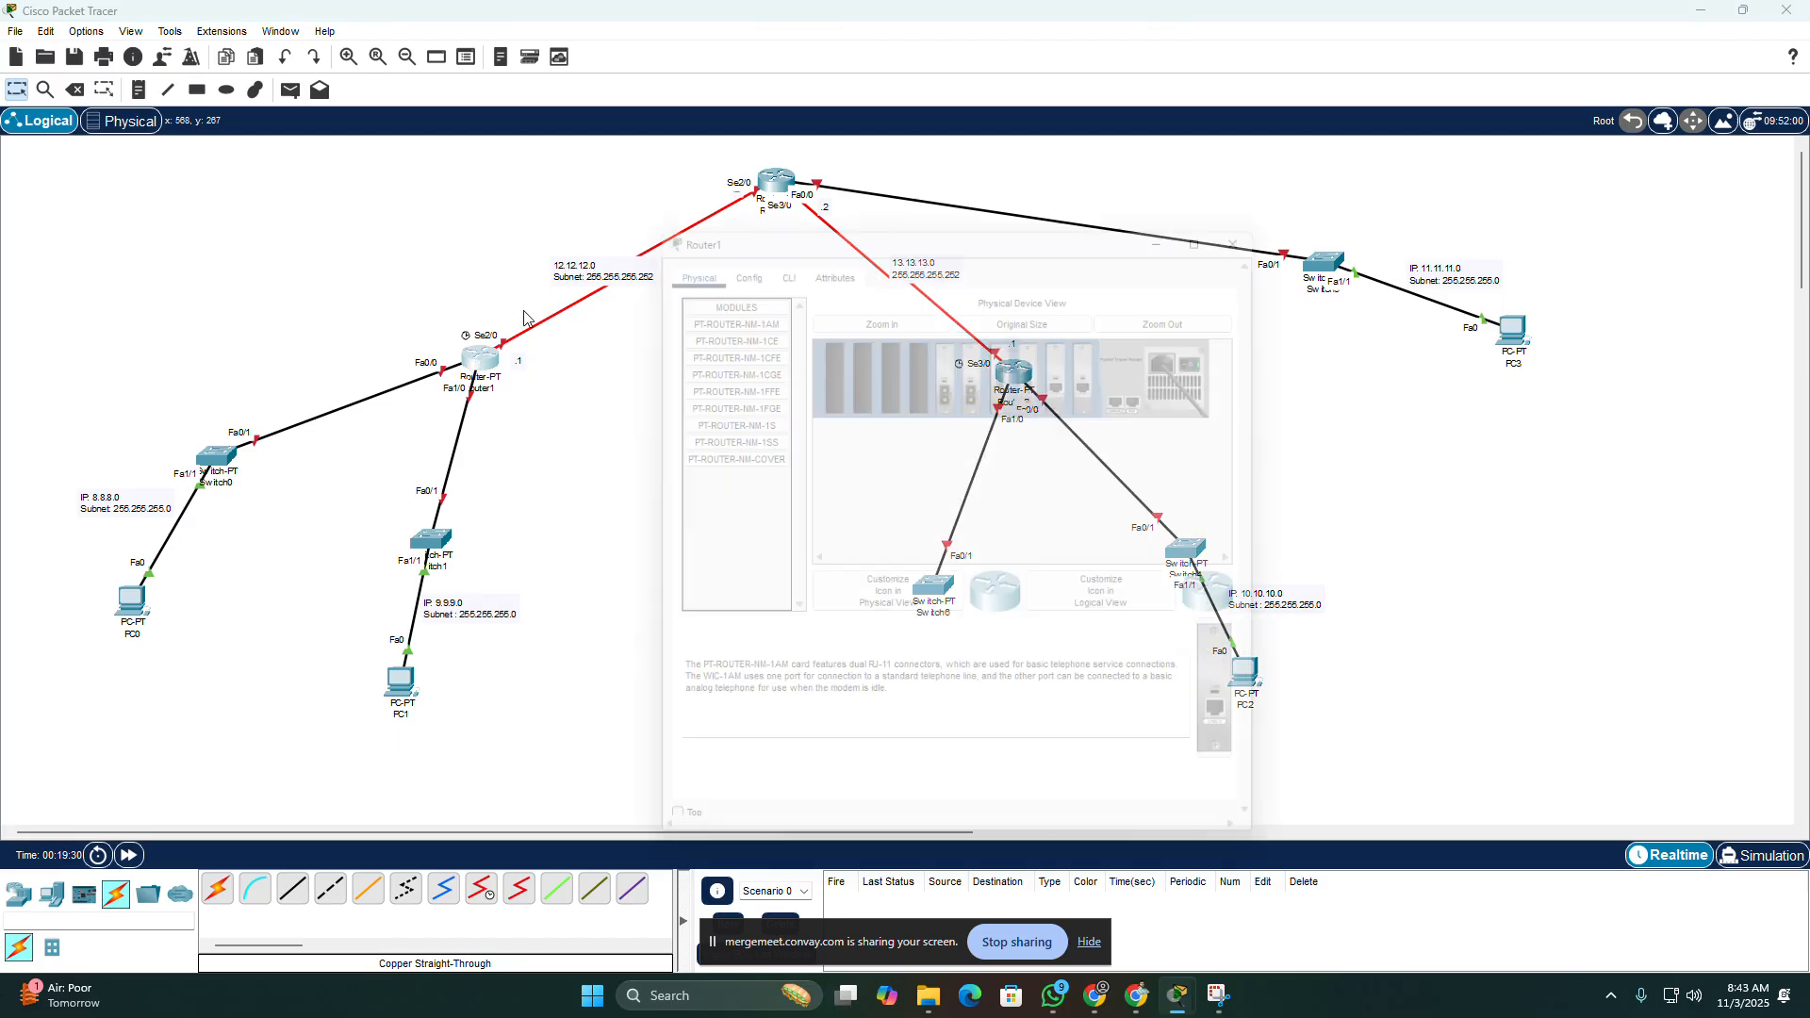
click(1270, 216)
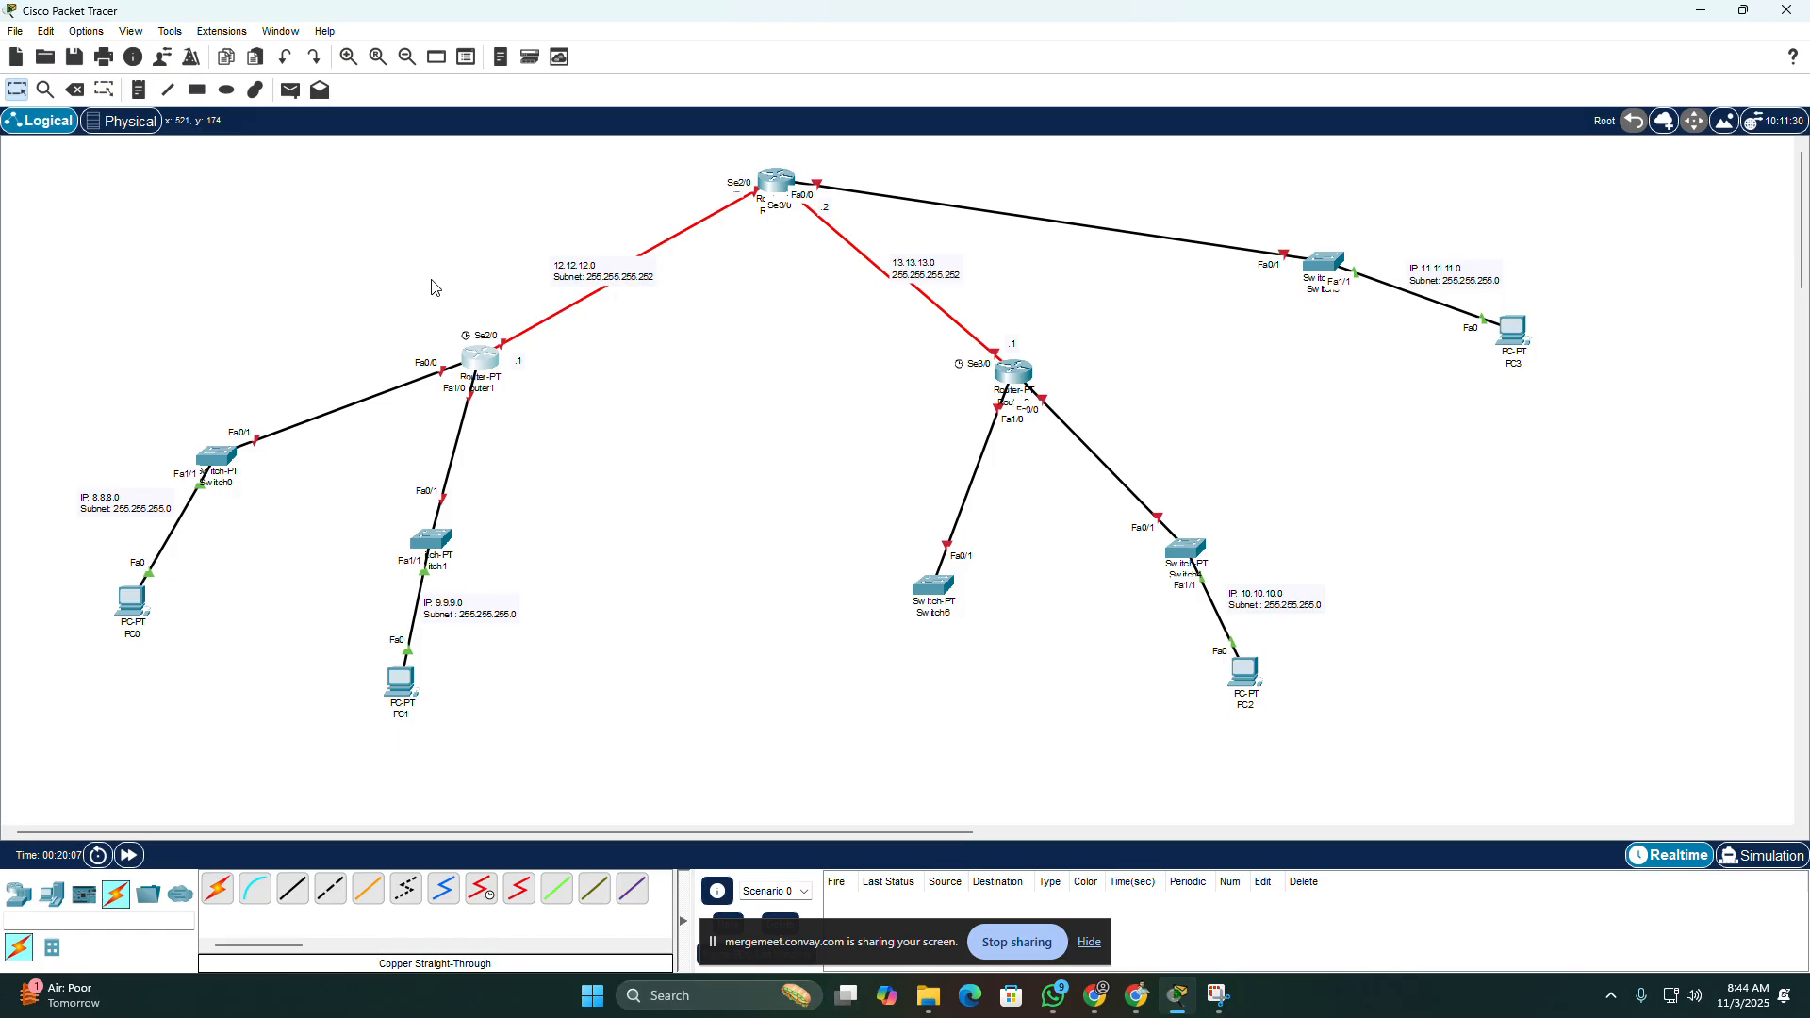
Step: Delete the extra switch below Router2, keep Router1, and return to the selection tool
click(75, 89)
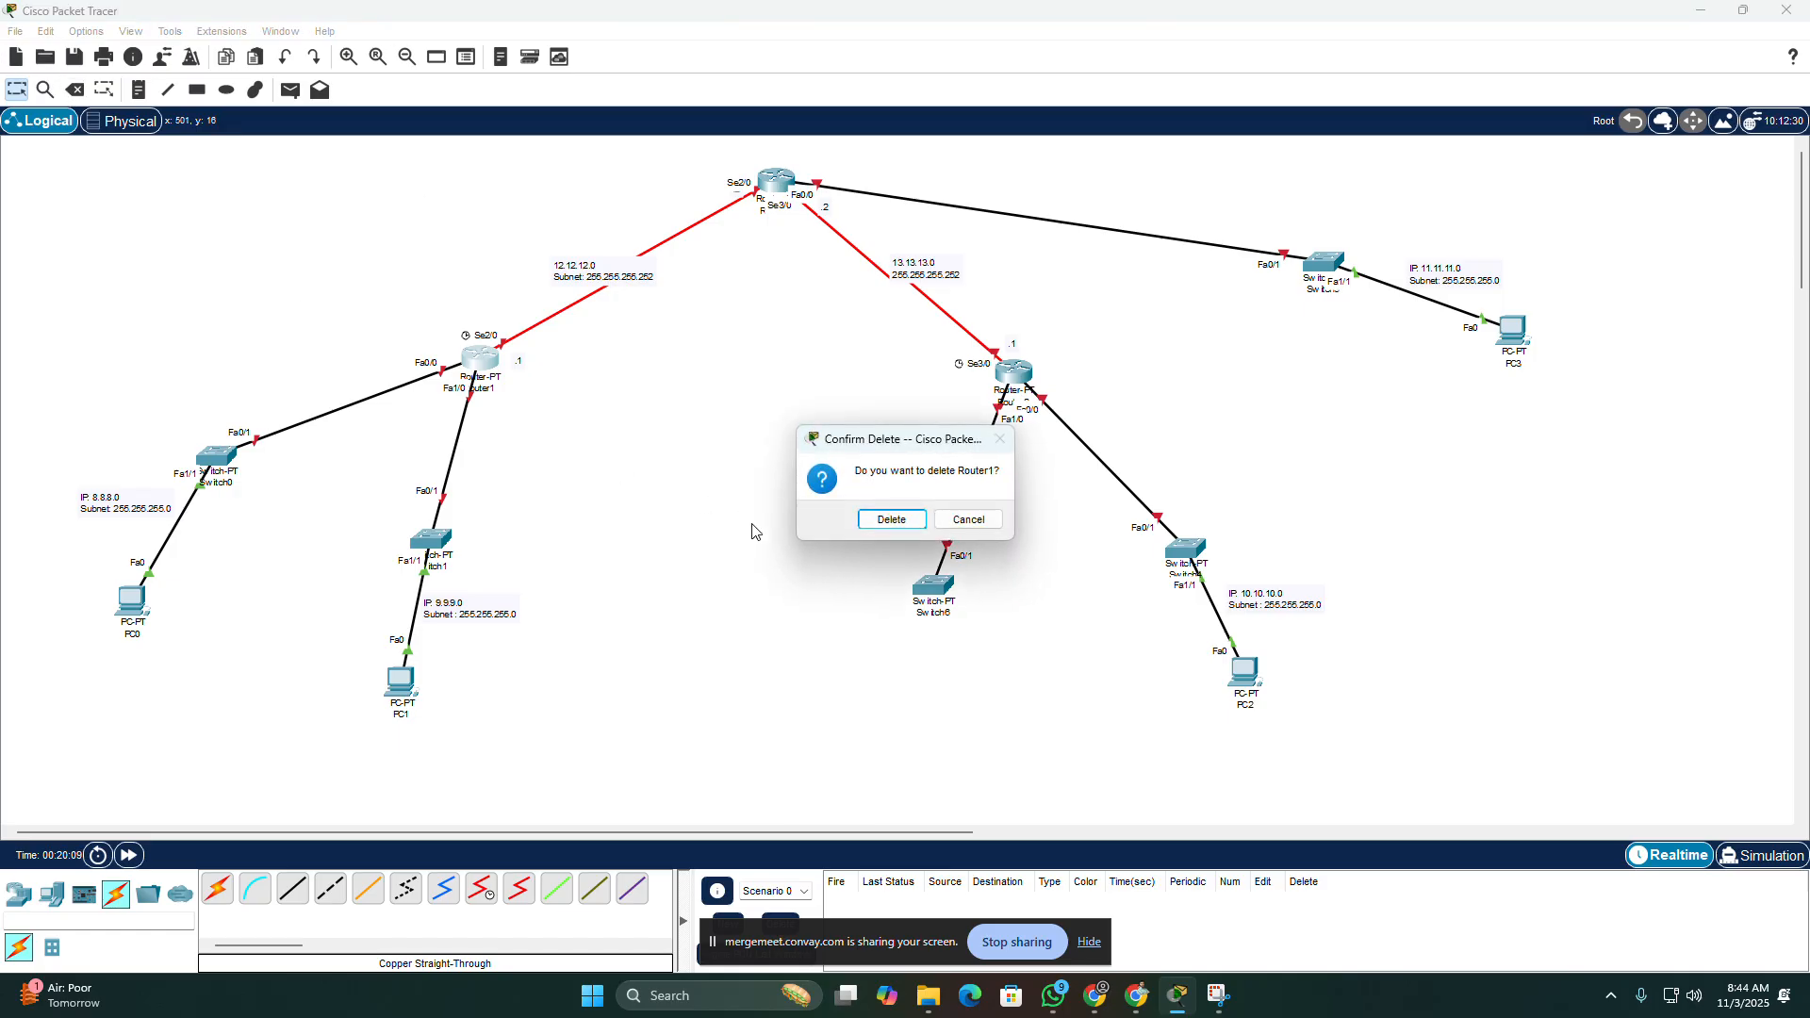
click(969, 520)
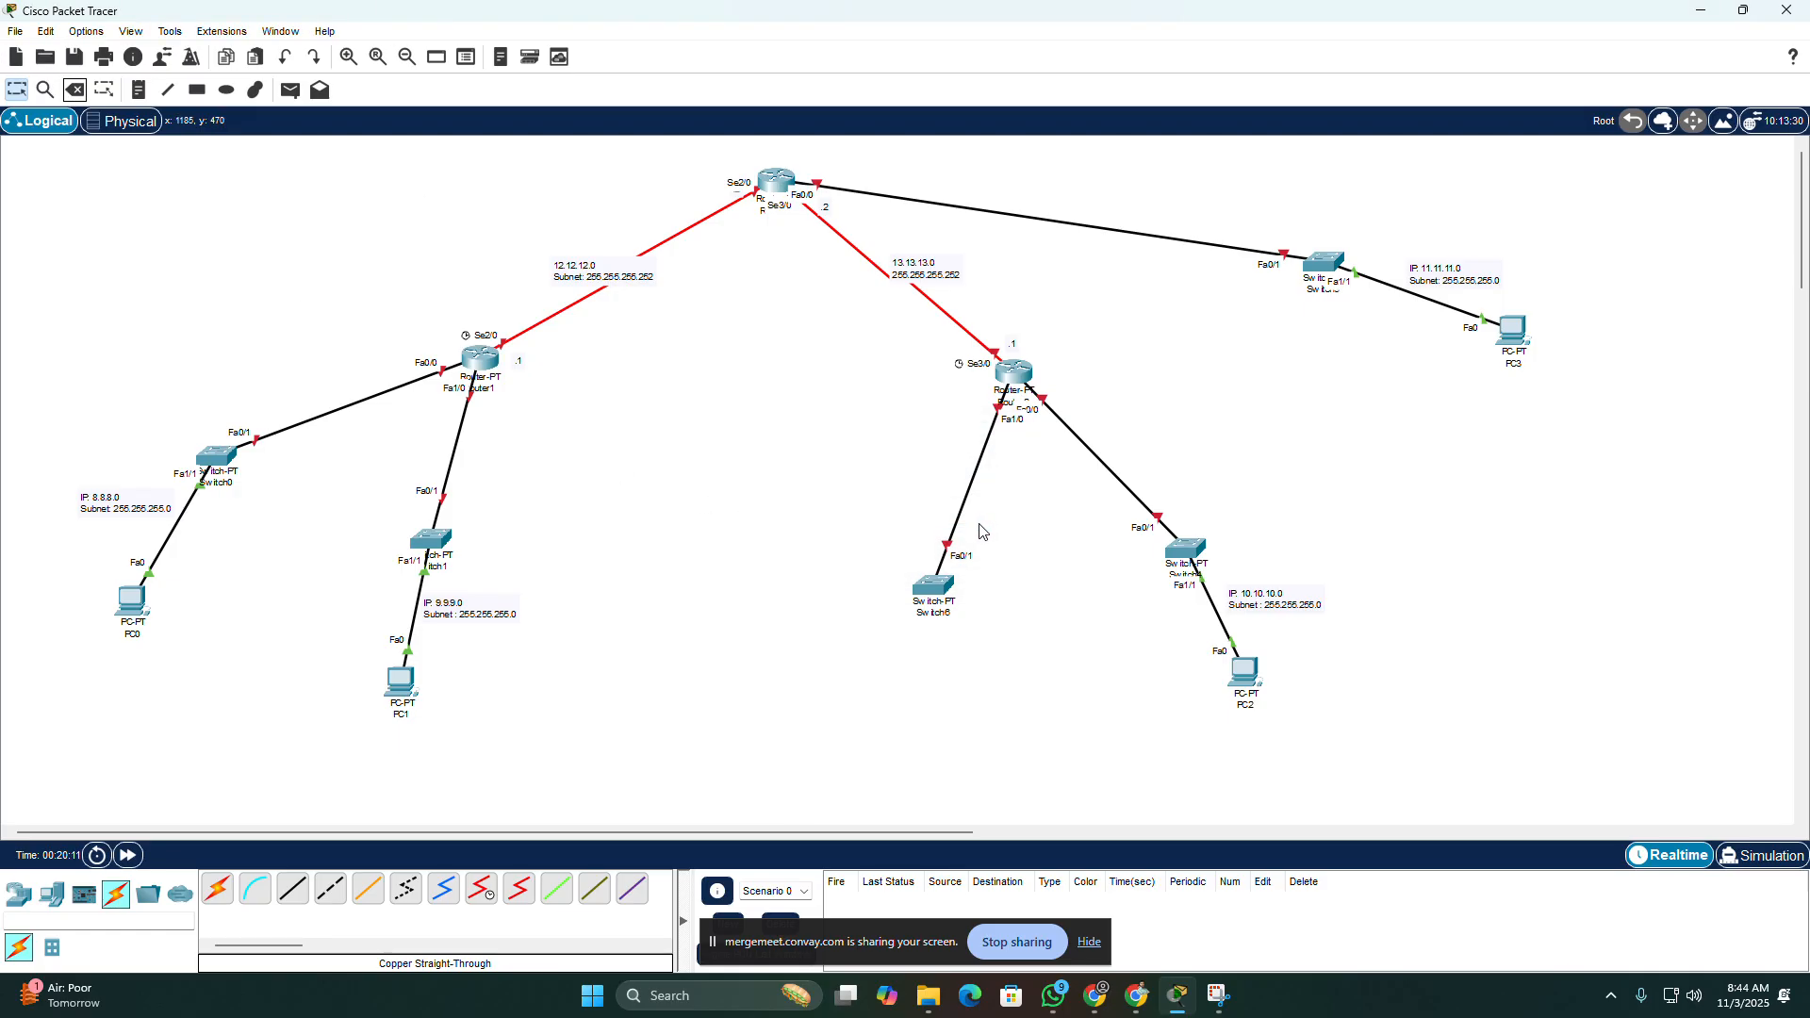
click(941, 589)
click(1302, 200)
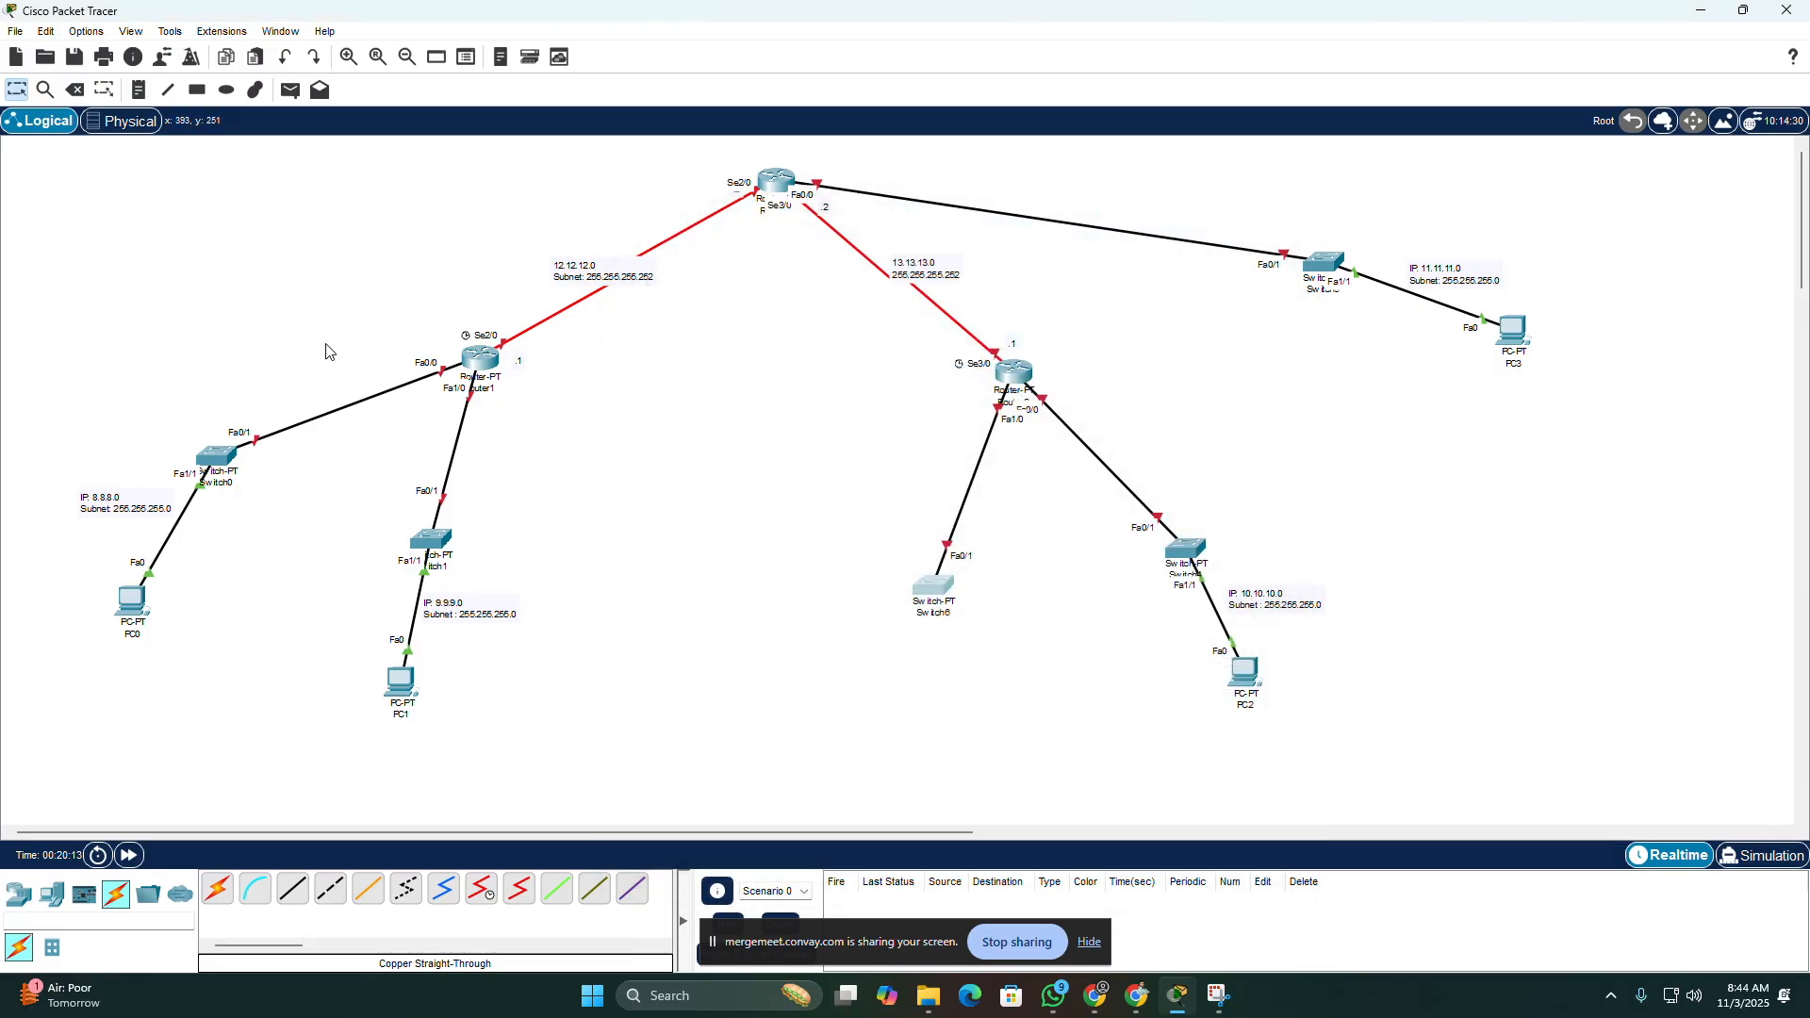
click(75, 89)
click(889, 523)
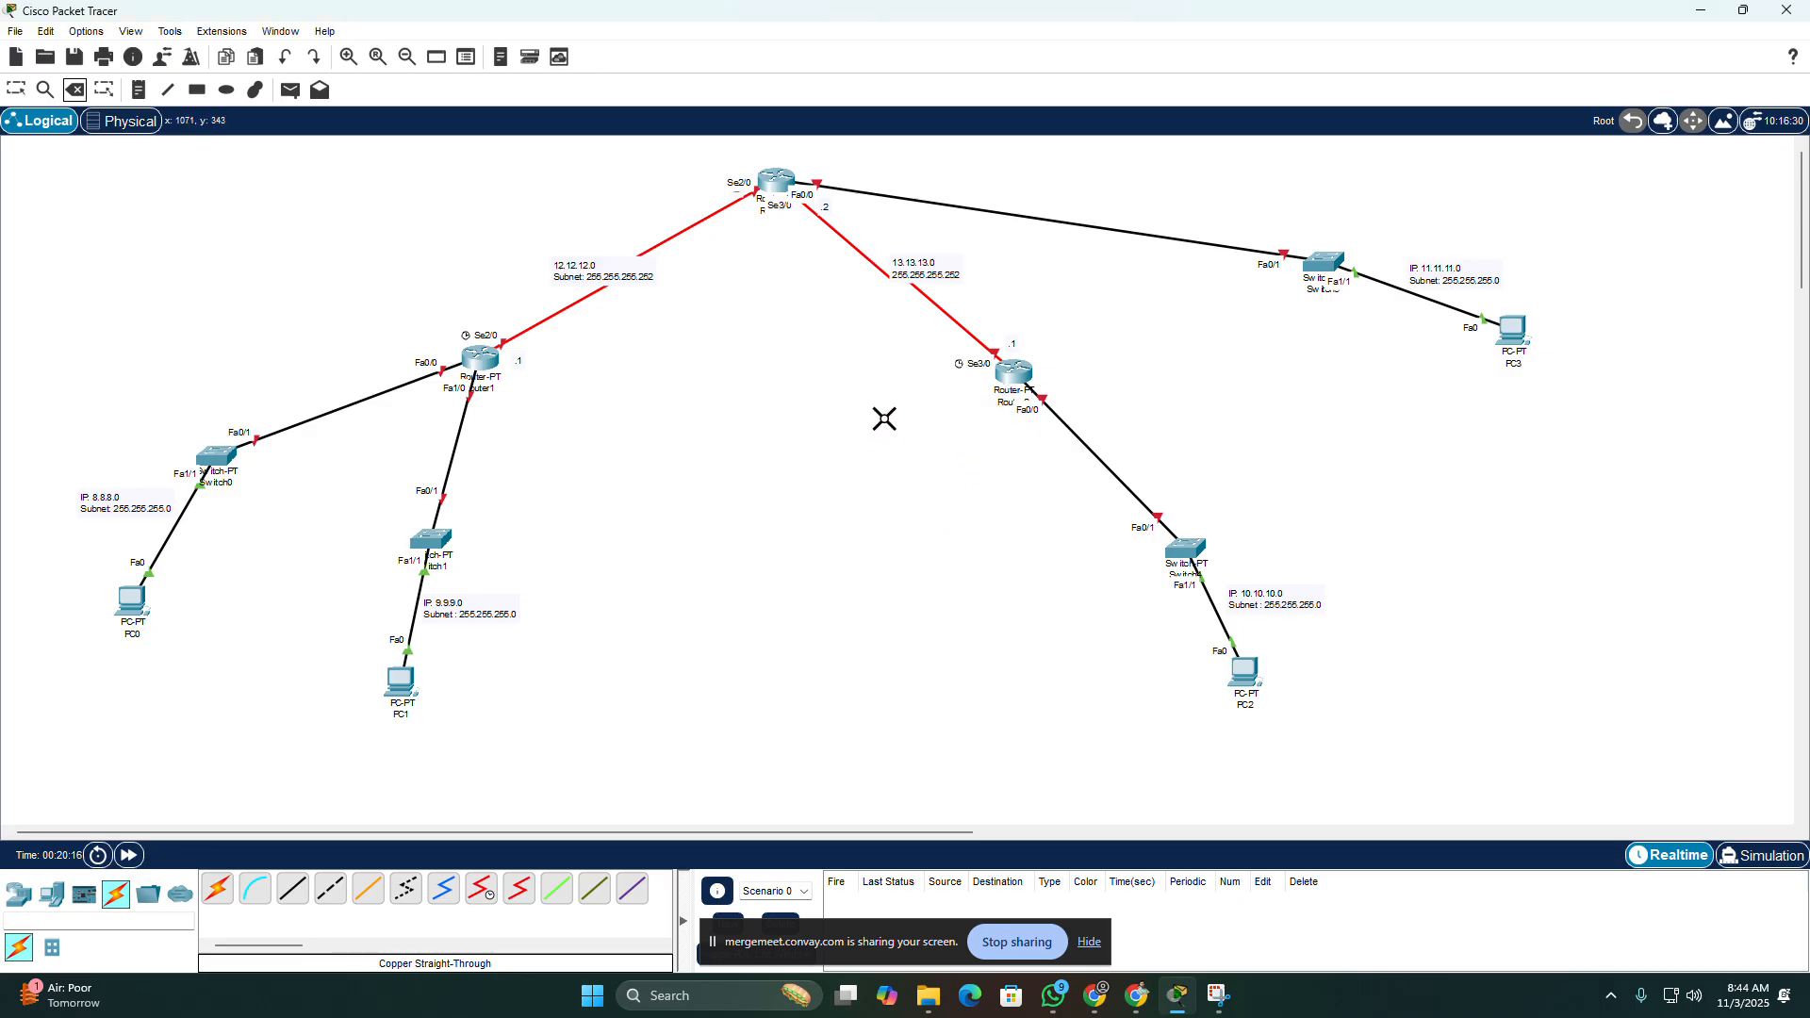
click(17, 91)
Step: Open Router1's command line in a repositioned, enlarged window and answer "n" to the initial configuration dialog
click(479, 363)
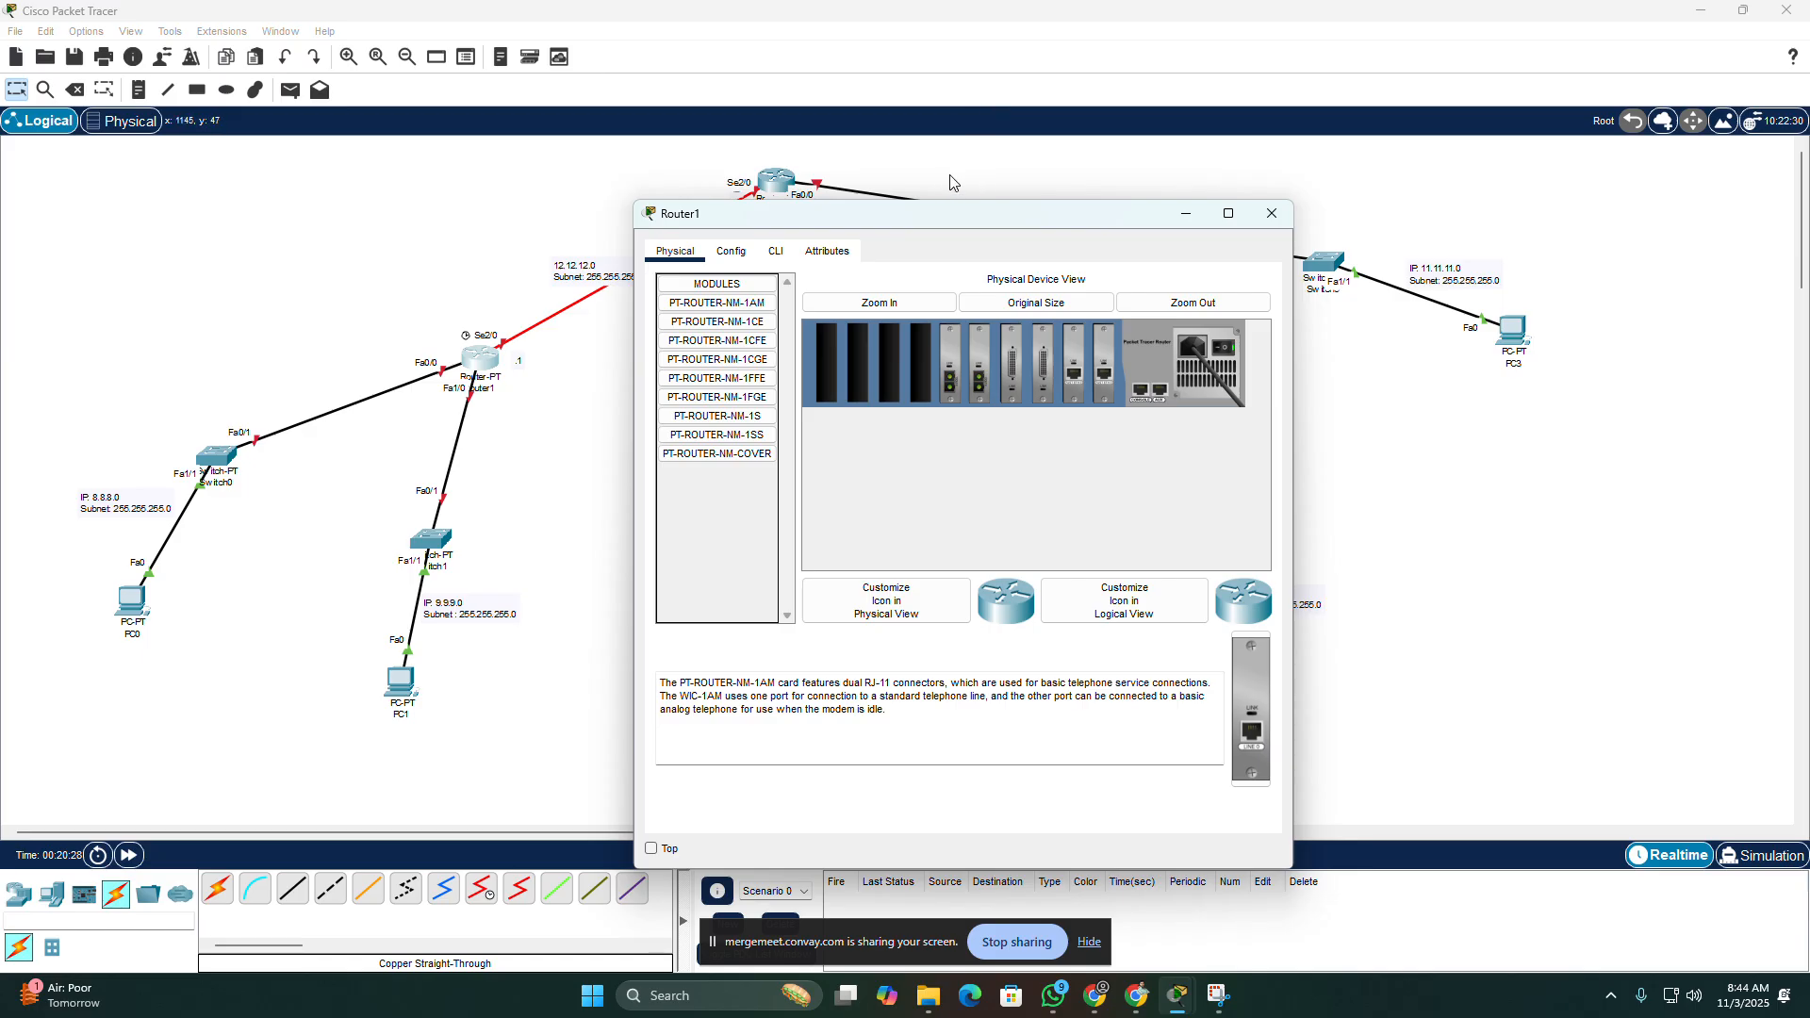
click(775, 251)
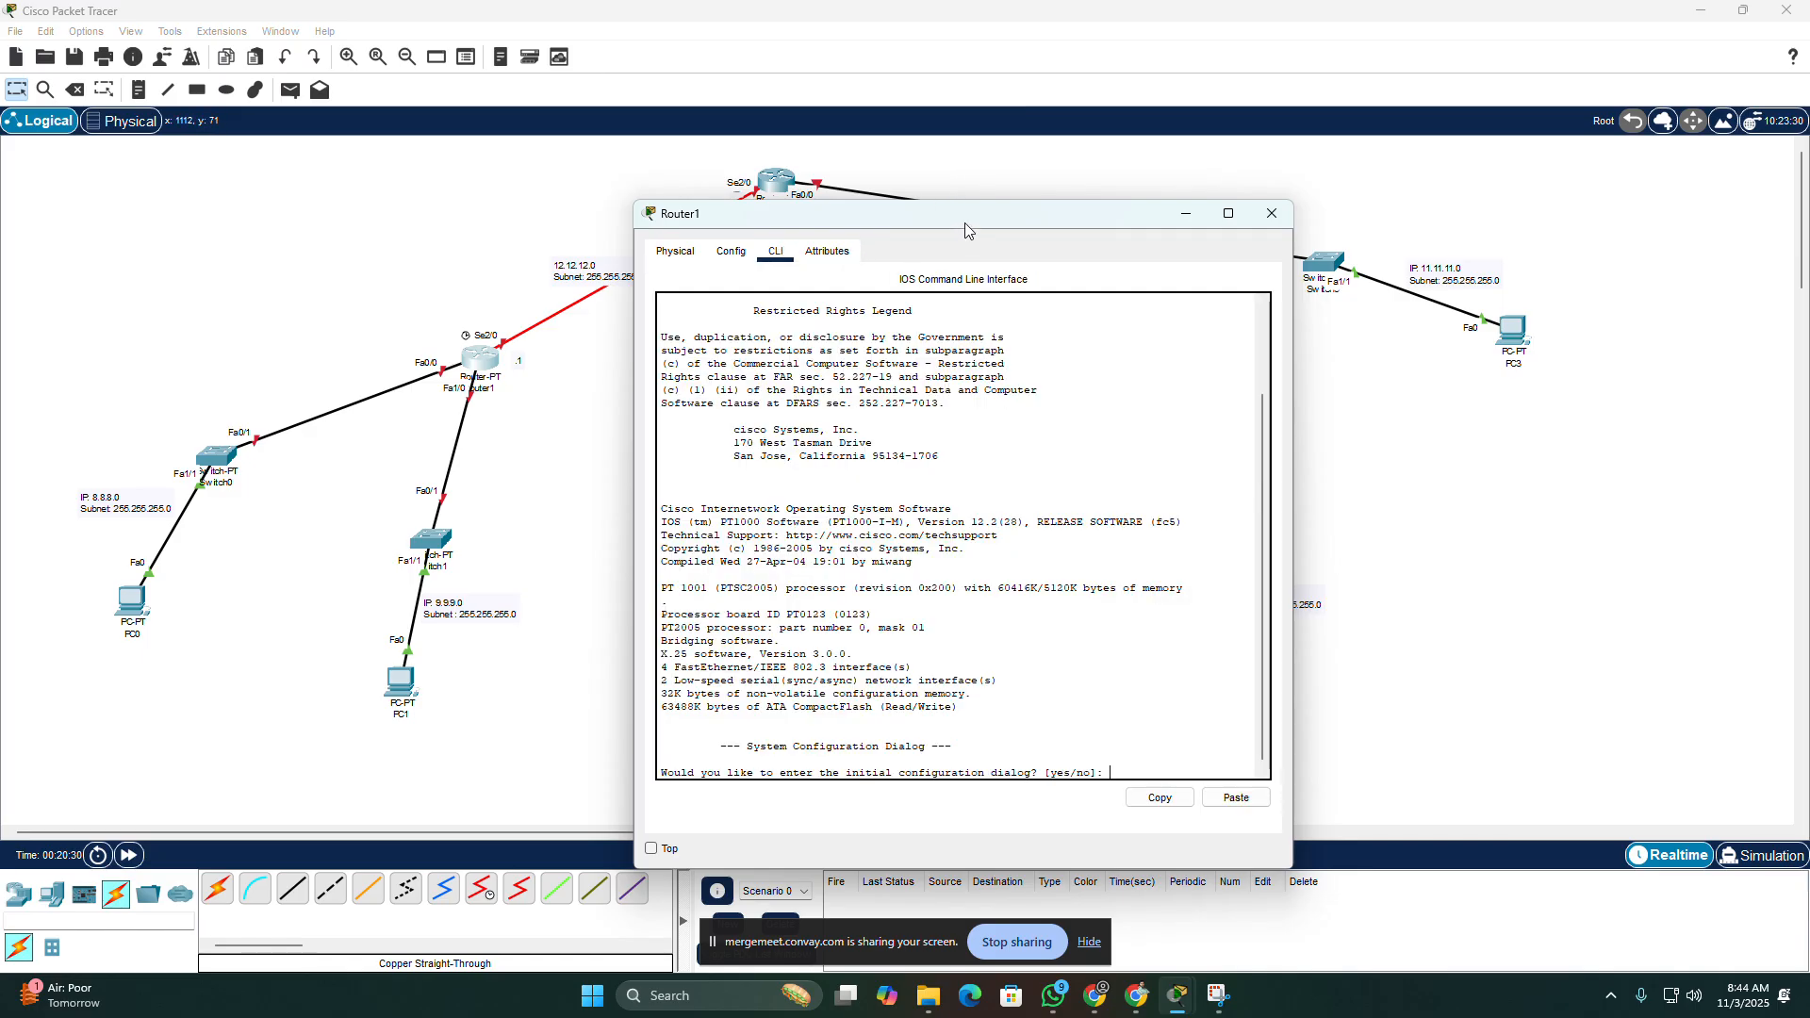
drag(965, 219, 989, 102)
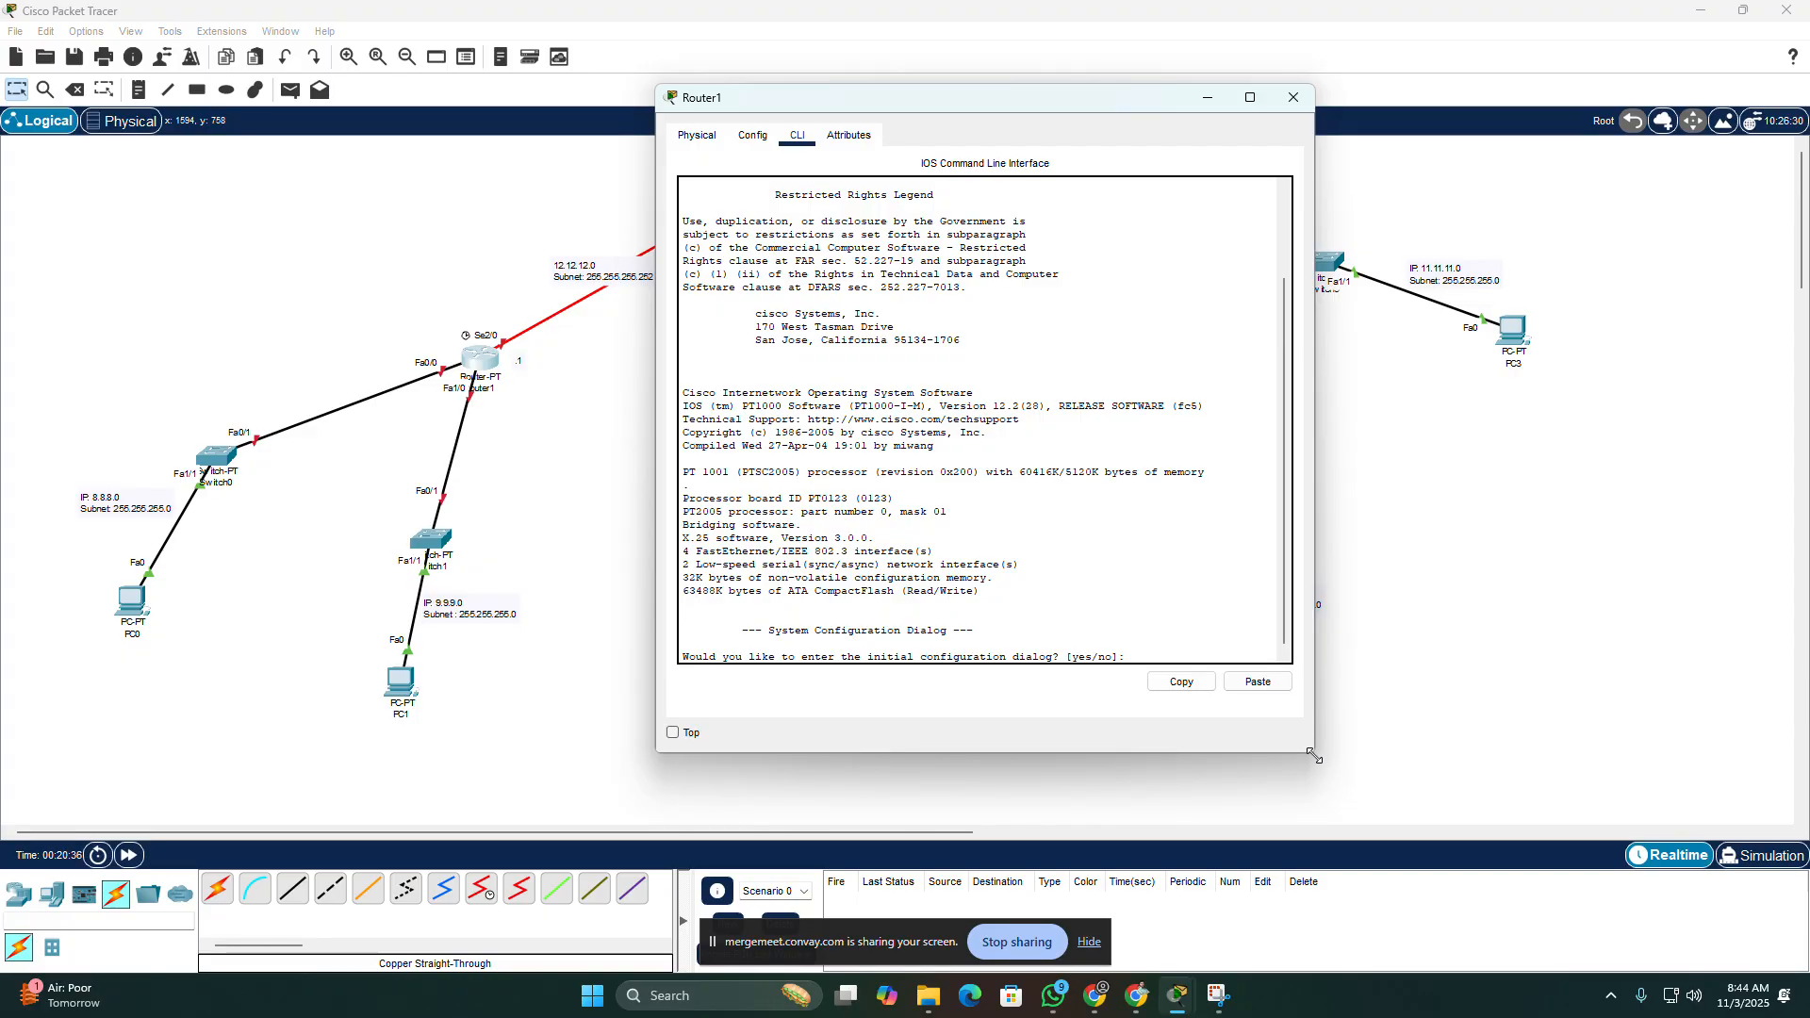
drag(1320, 760, 1376, 829)
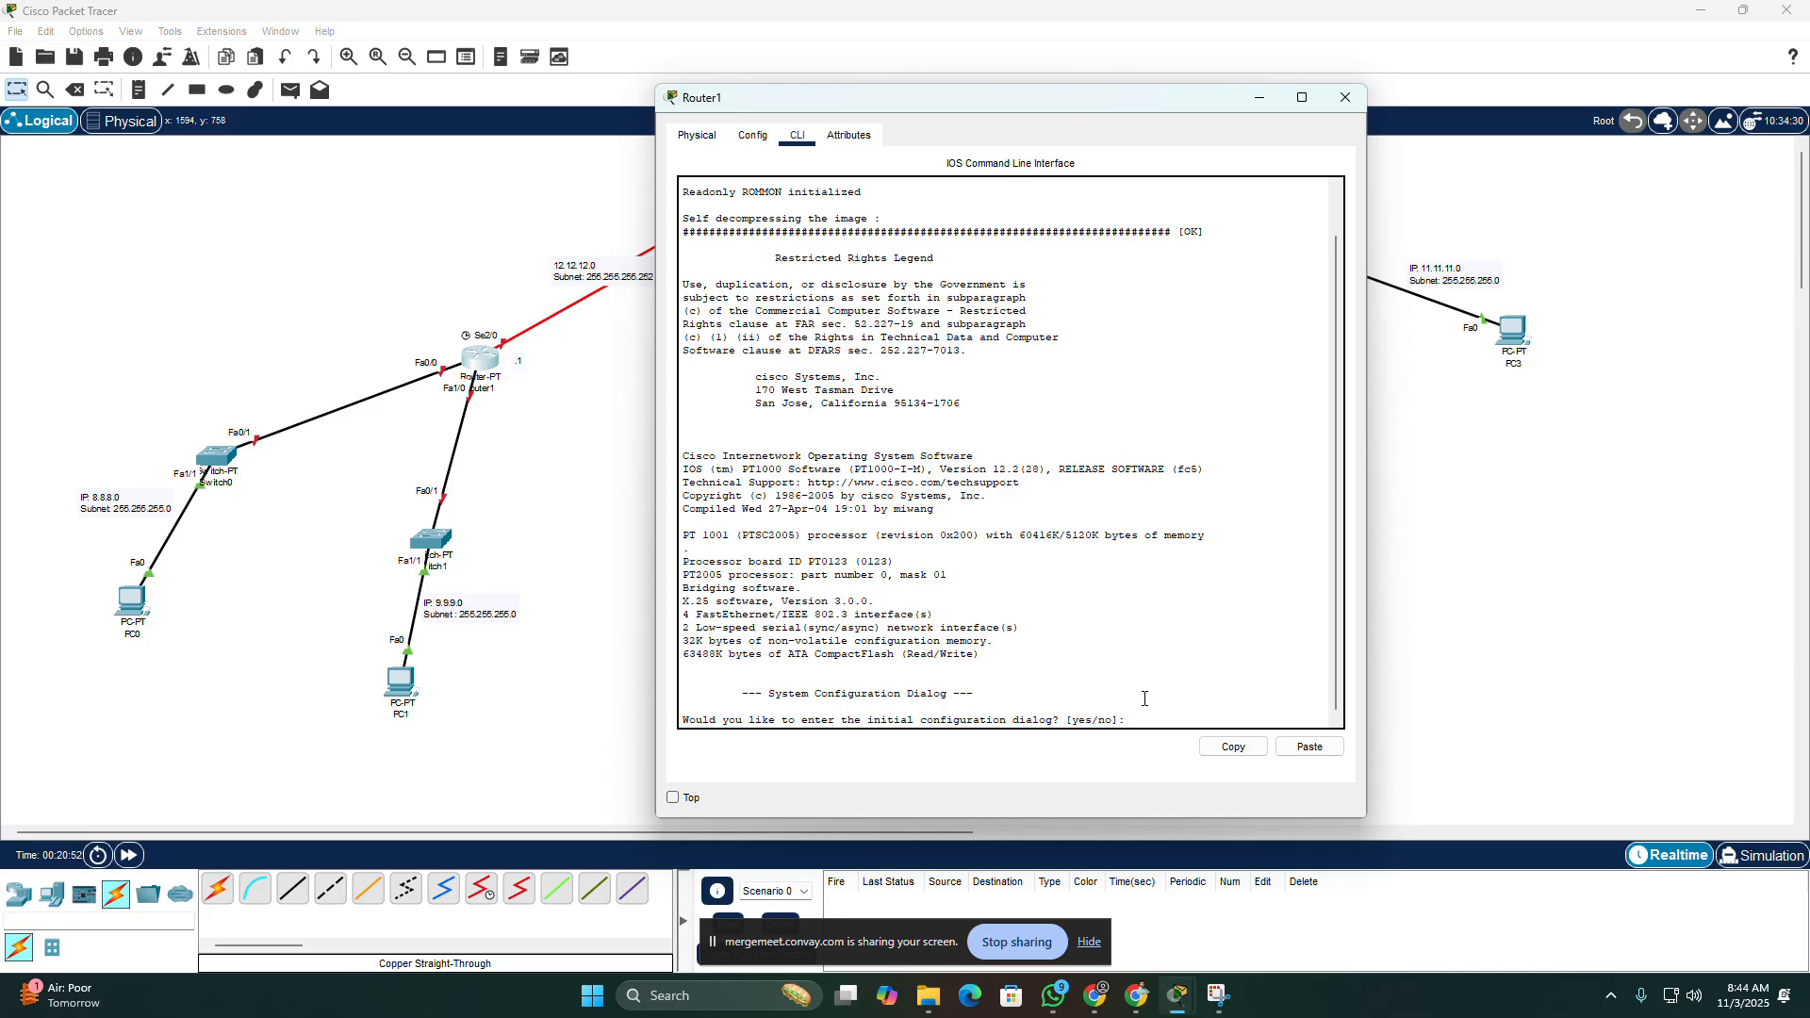
text(n)
key(Return)
key(Return)
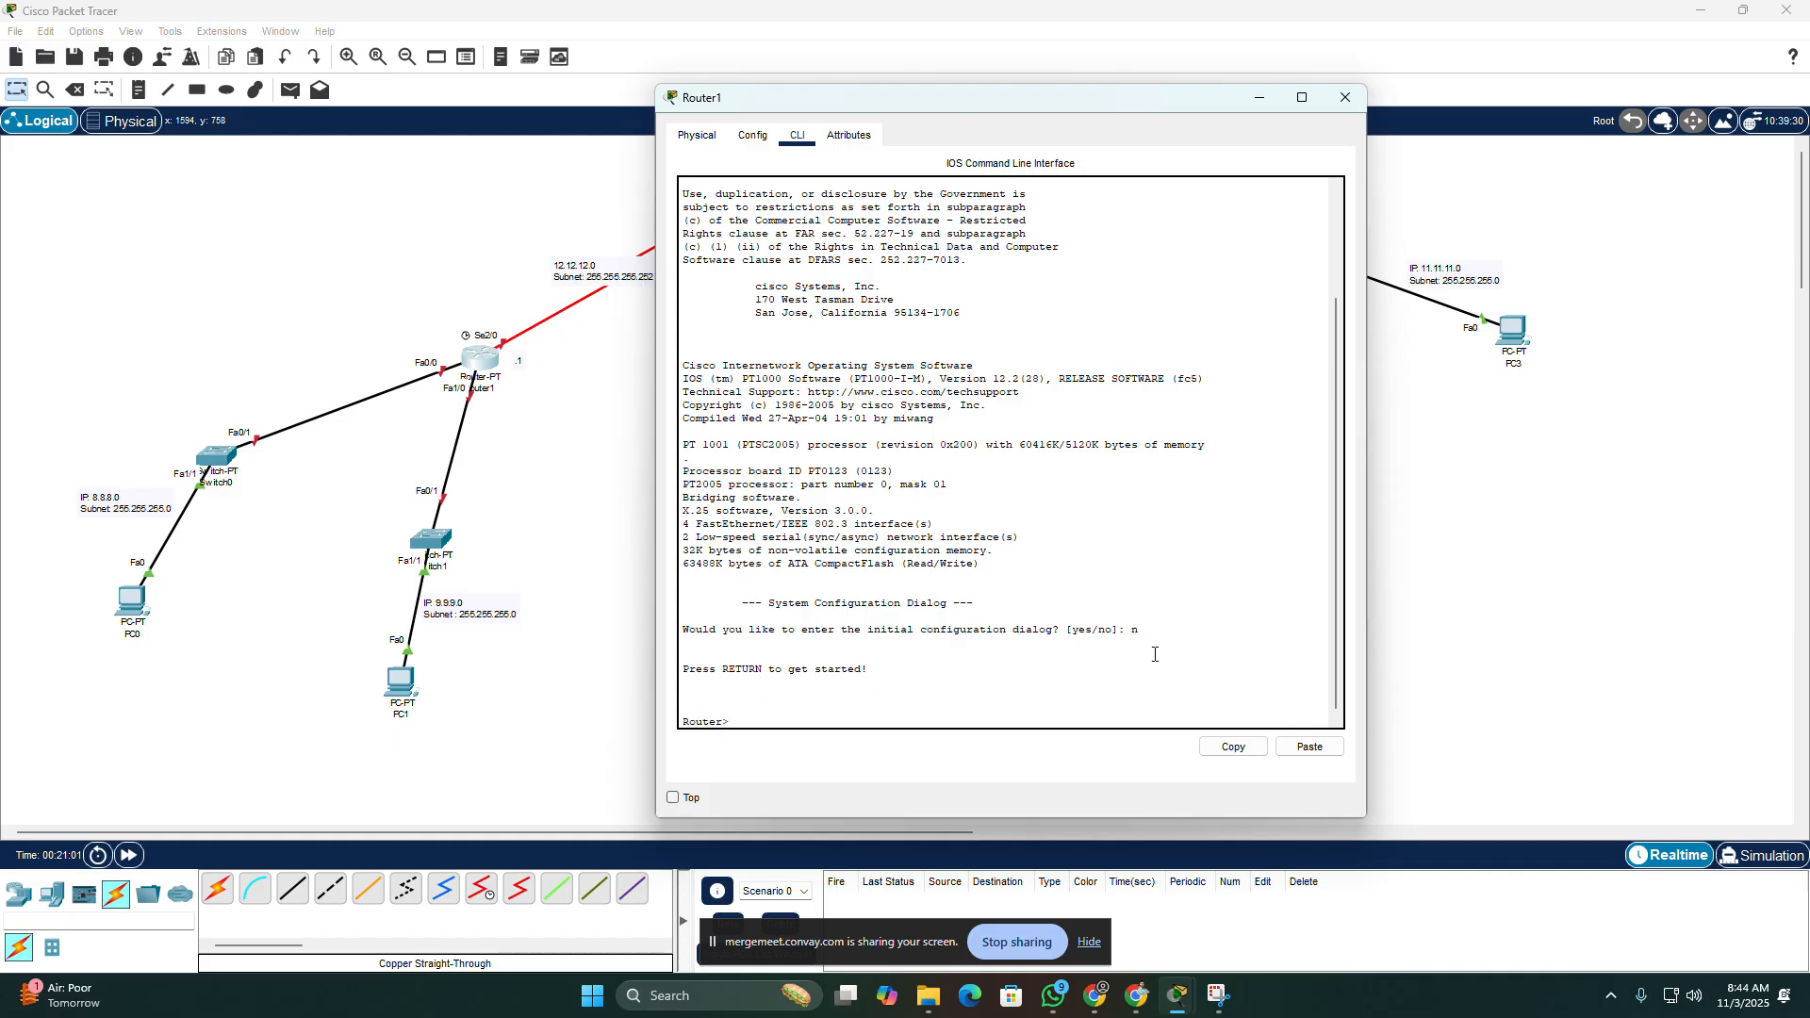
Step: Enter privileged mode on Router1 with "enable" and global configuration mode with "configure terminal"
text(enable)
key(Return)
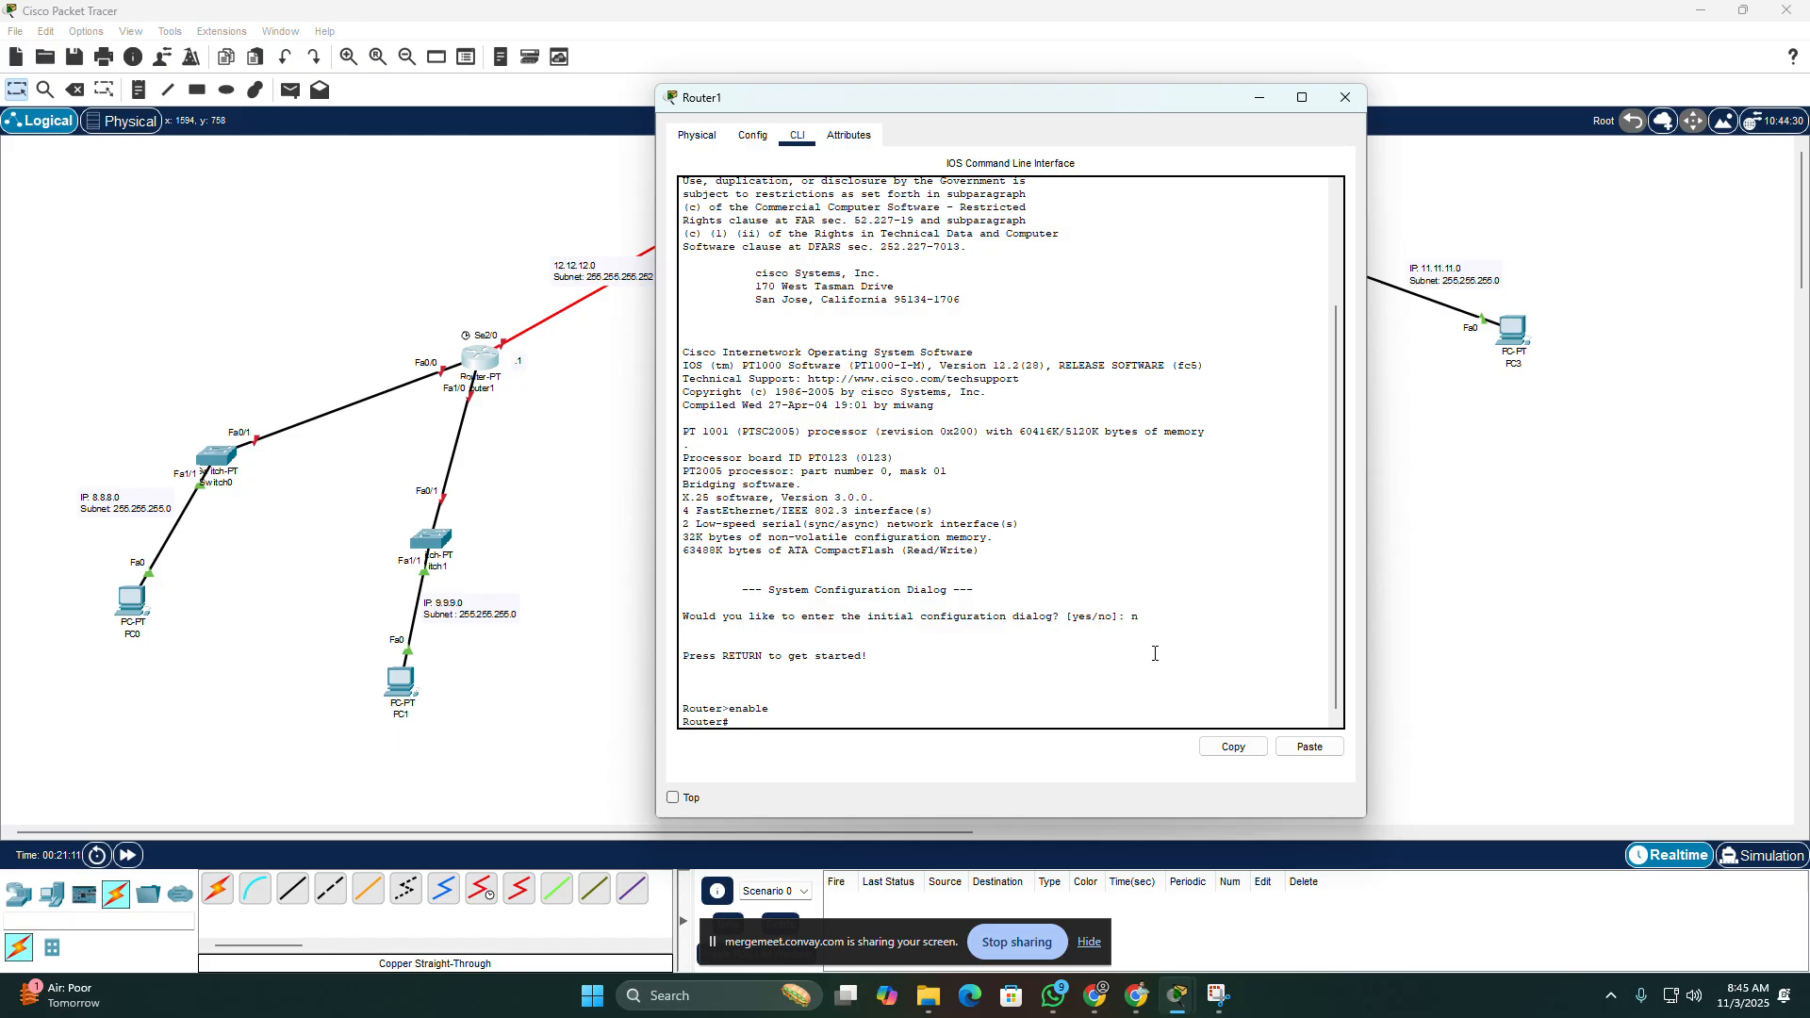
text(config)
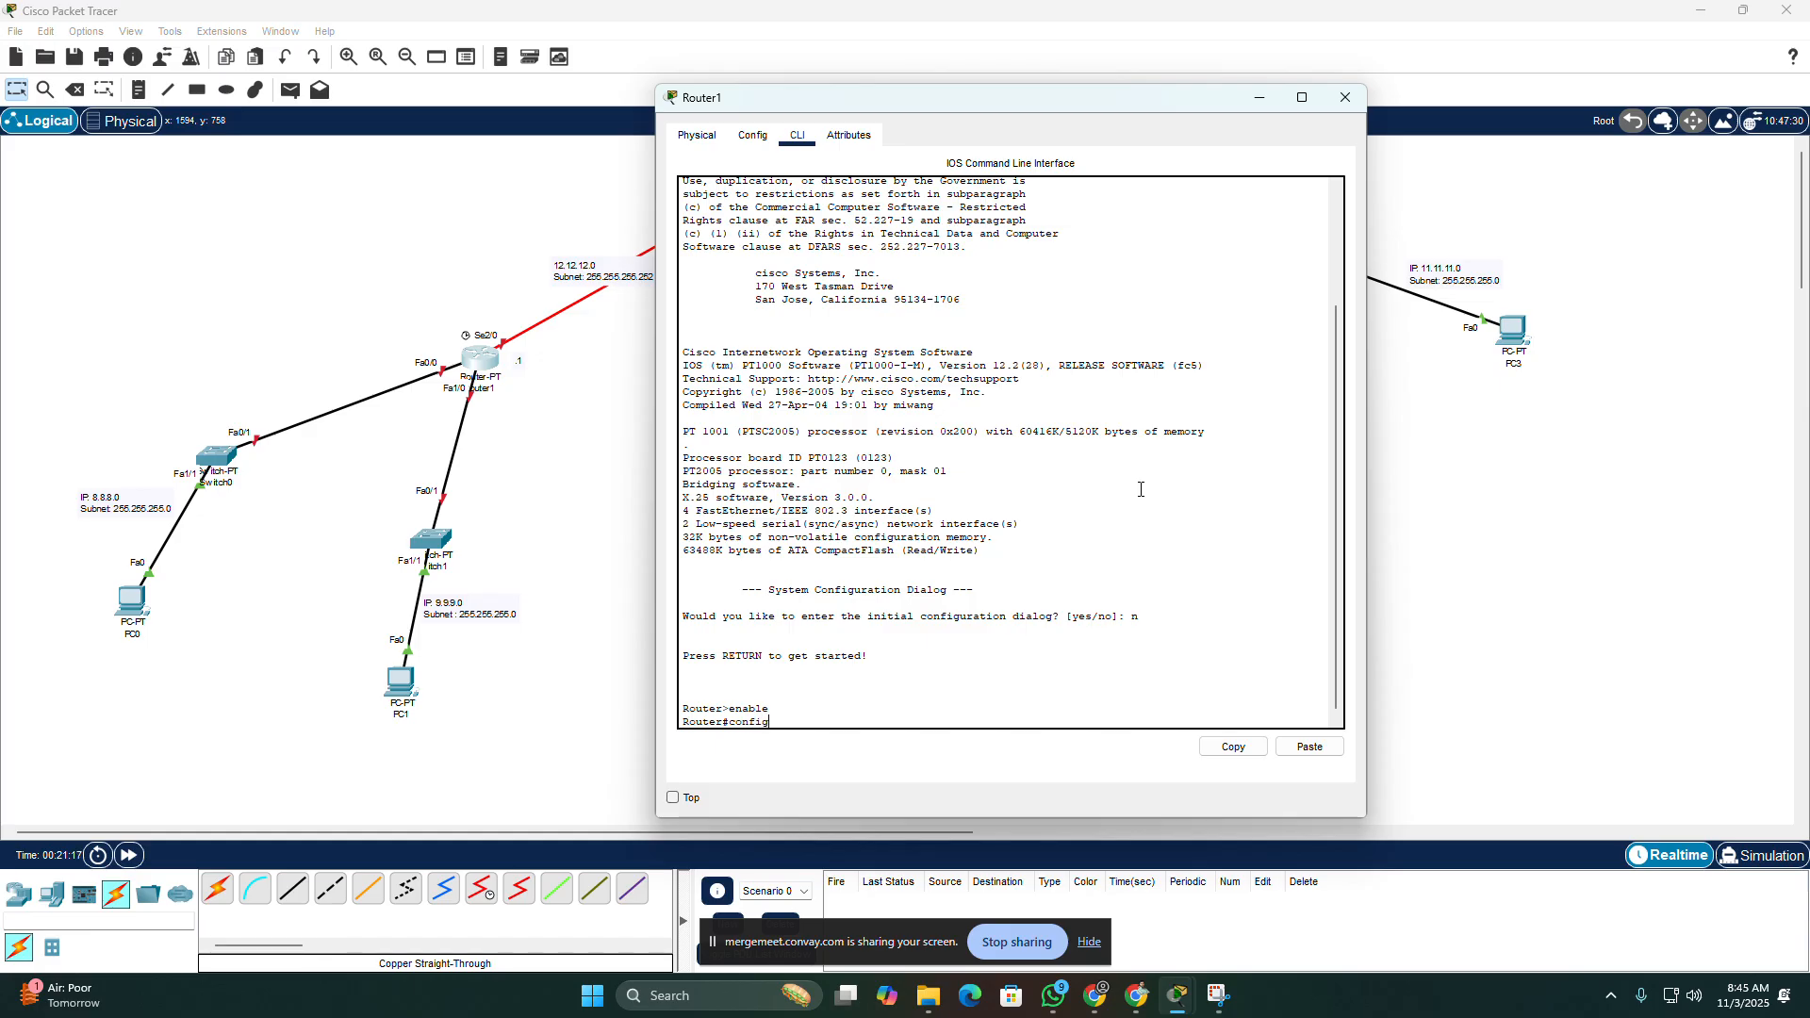
text(ure terminal)
key(Return)
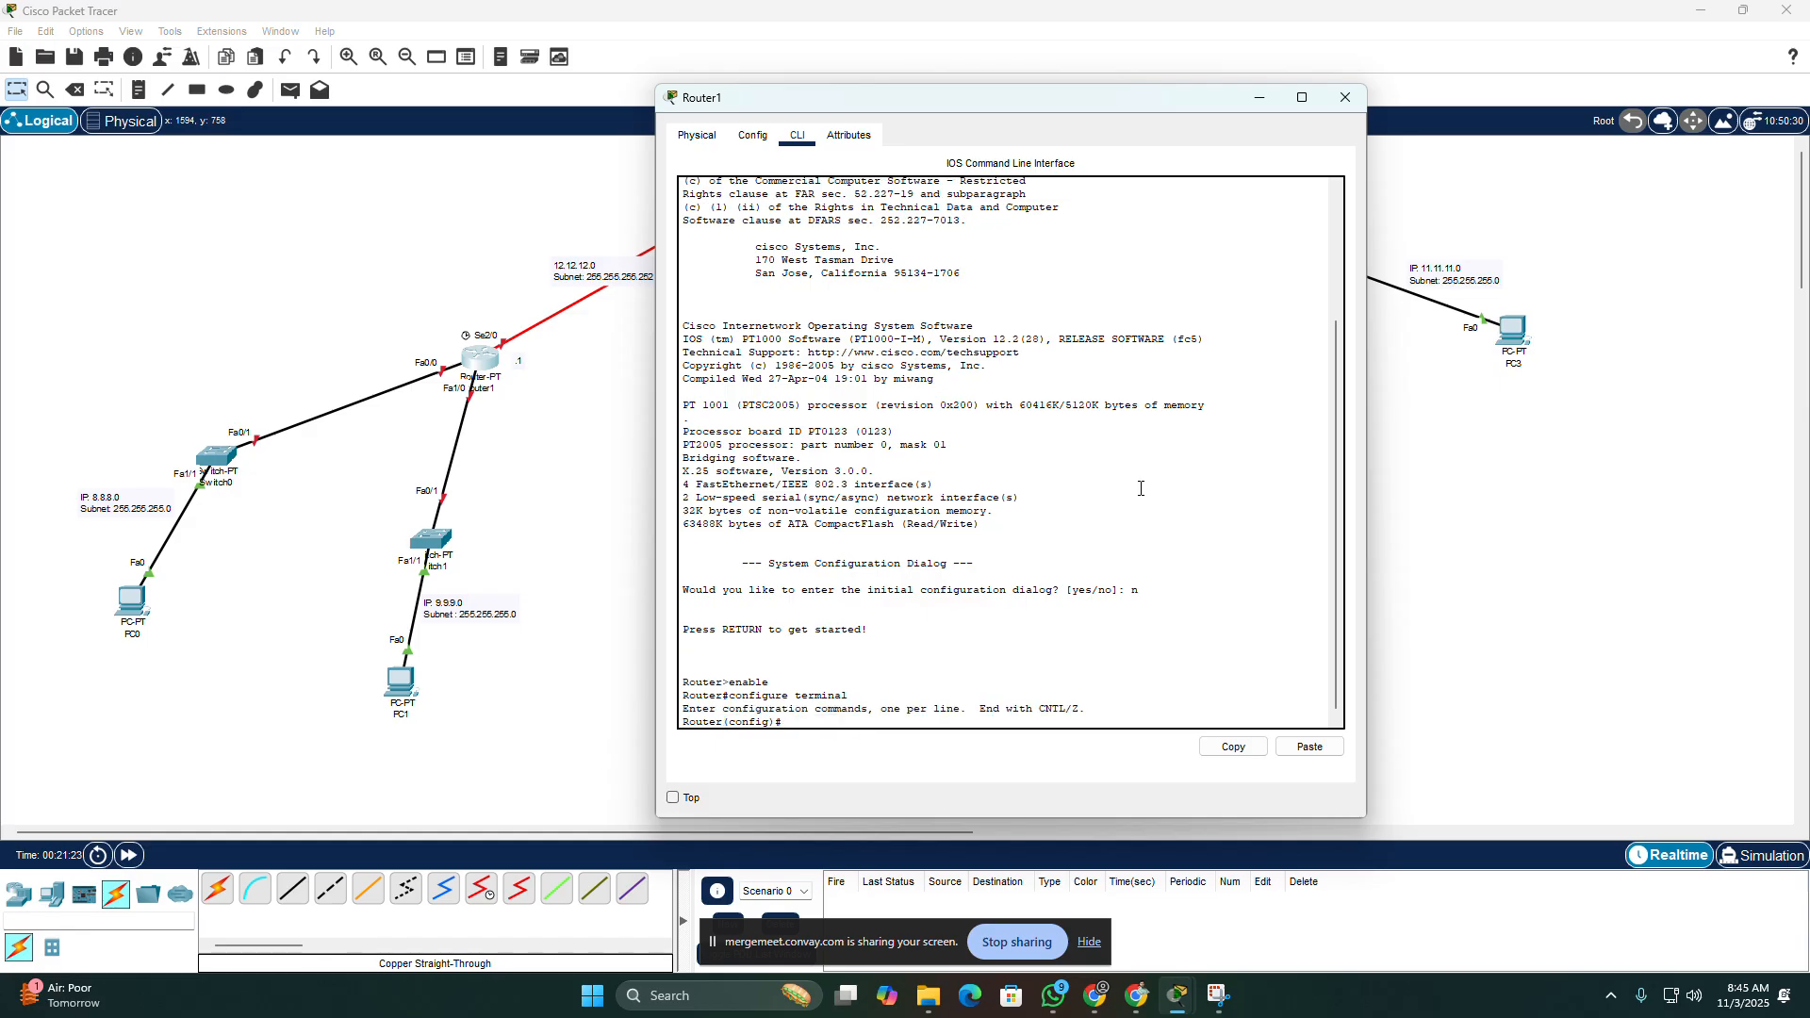
Step: Move Router1's window clear of the left-hand LANs and enter "interface fastethernet0/0"
drag(974, 100, 1062, 91)
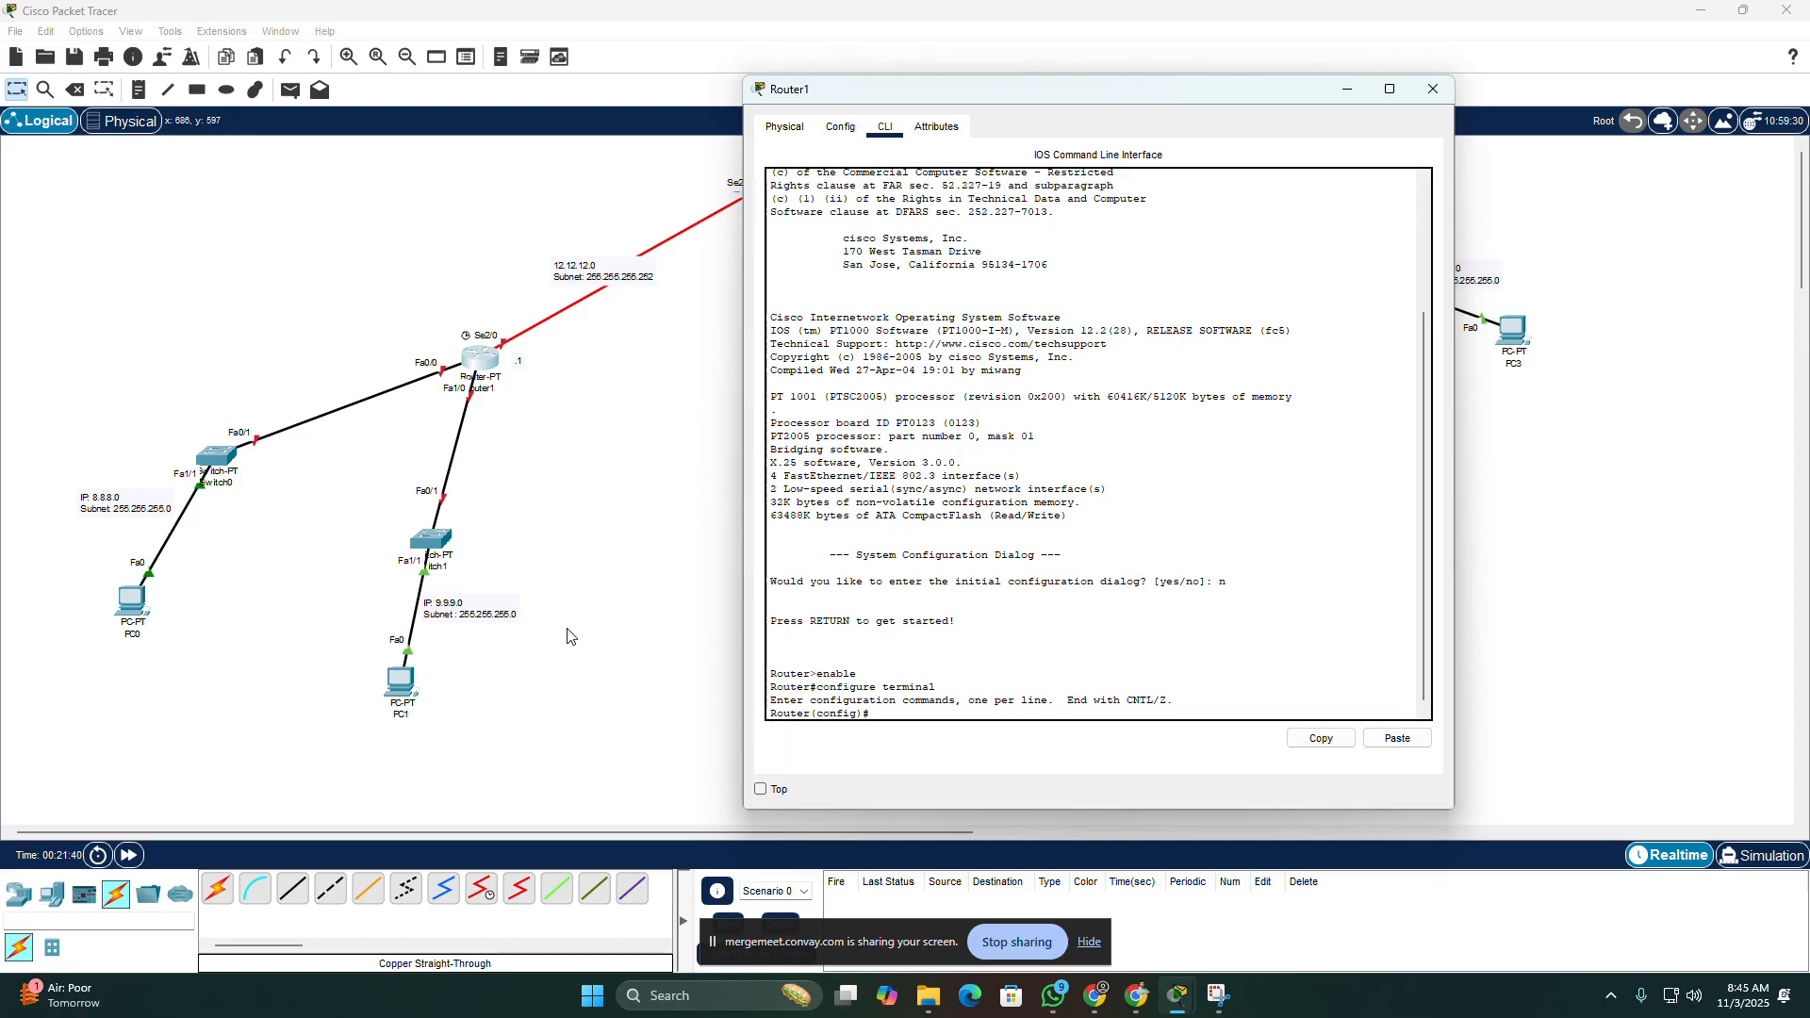
text(interfac)
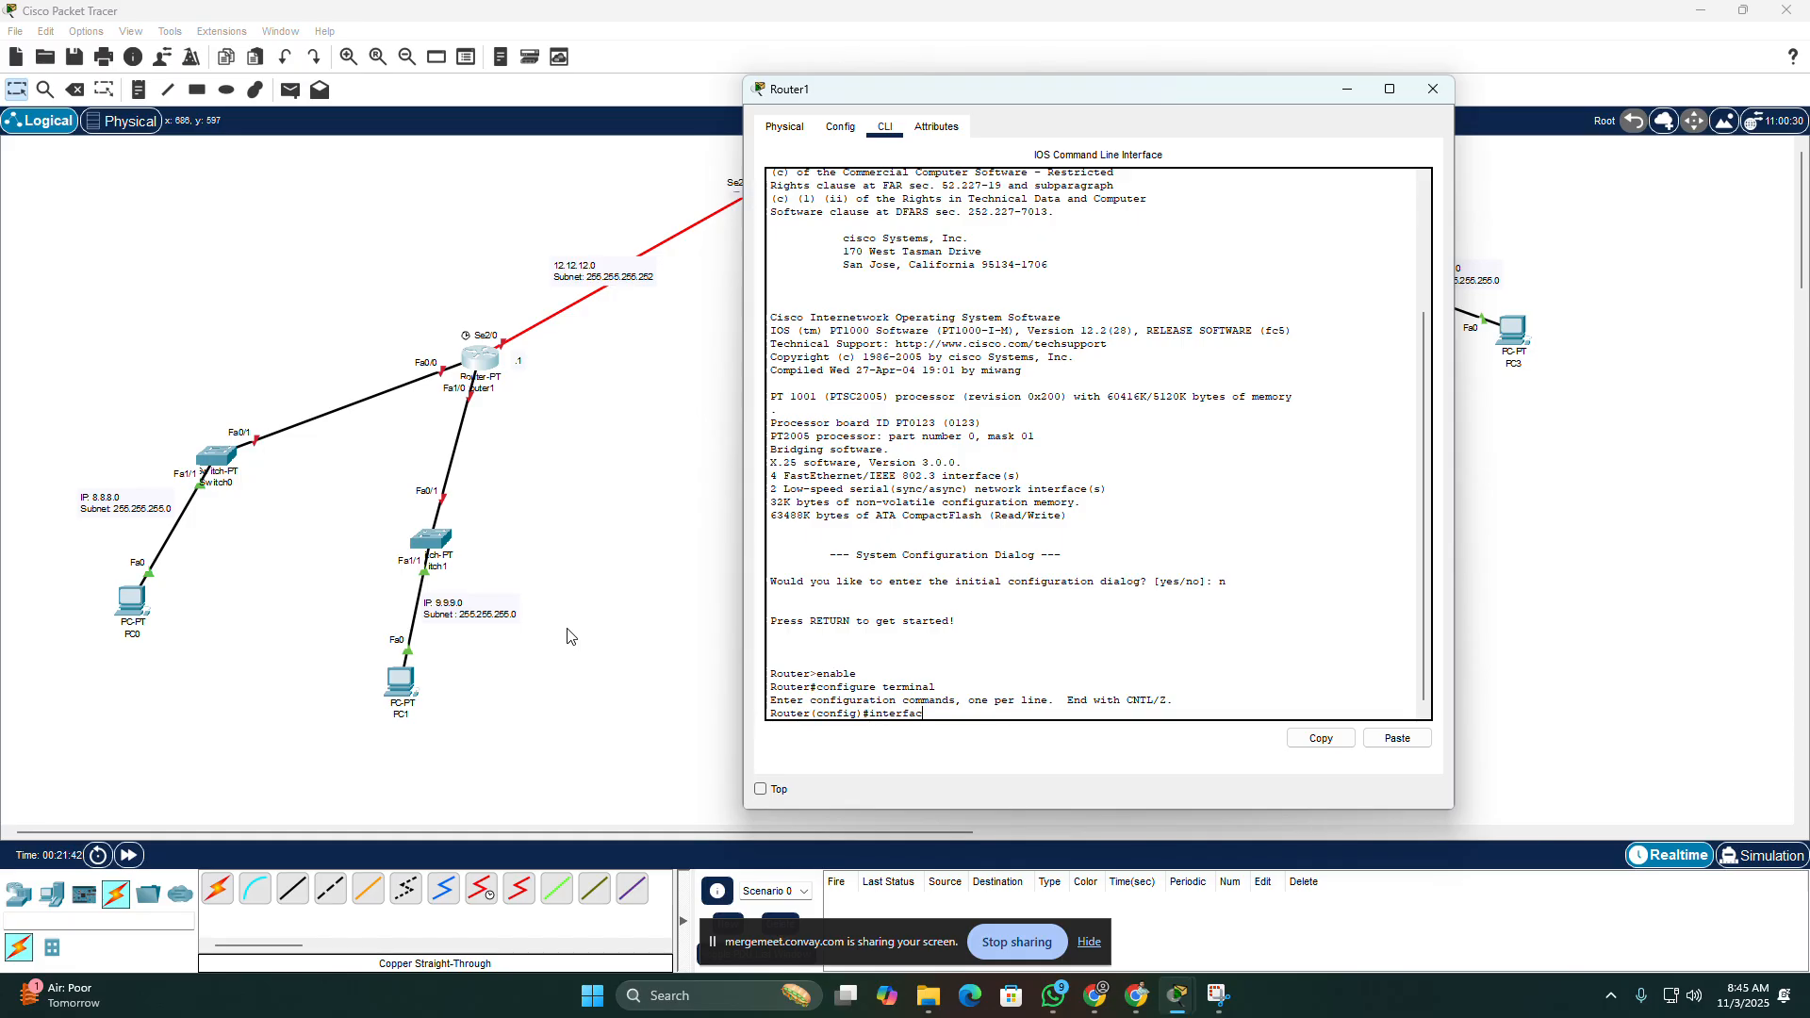
text(e fastethernet)
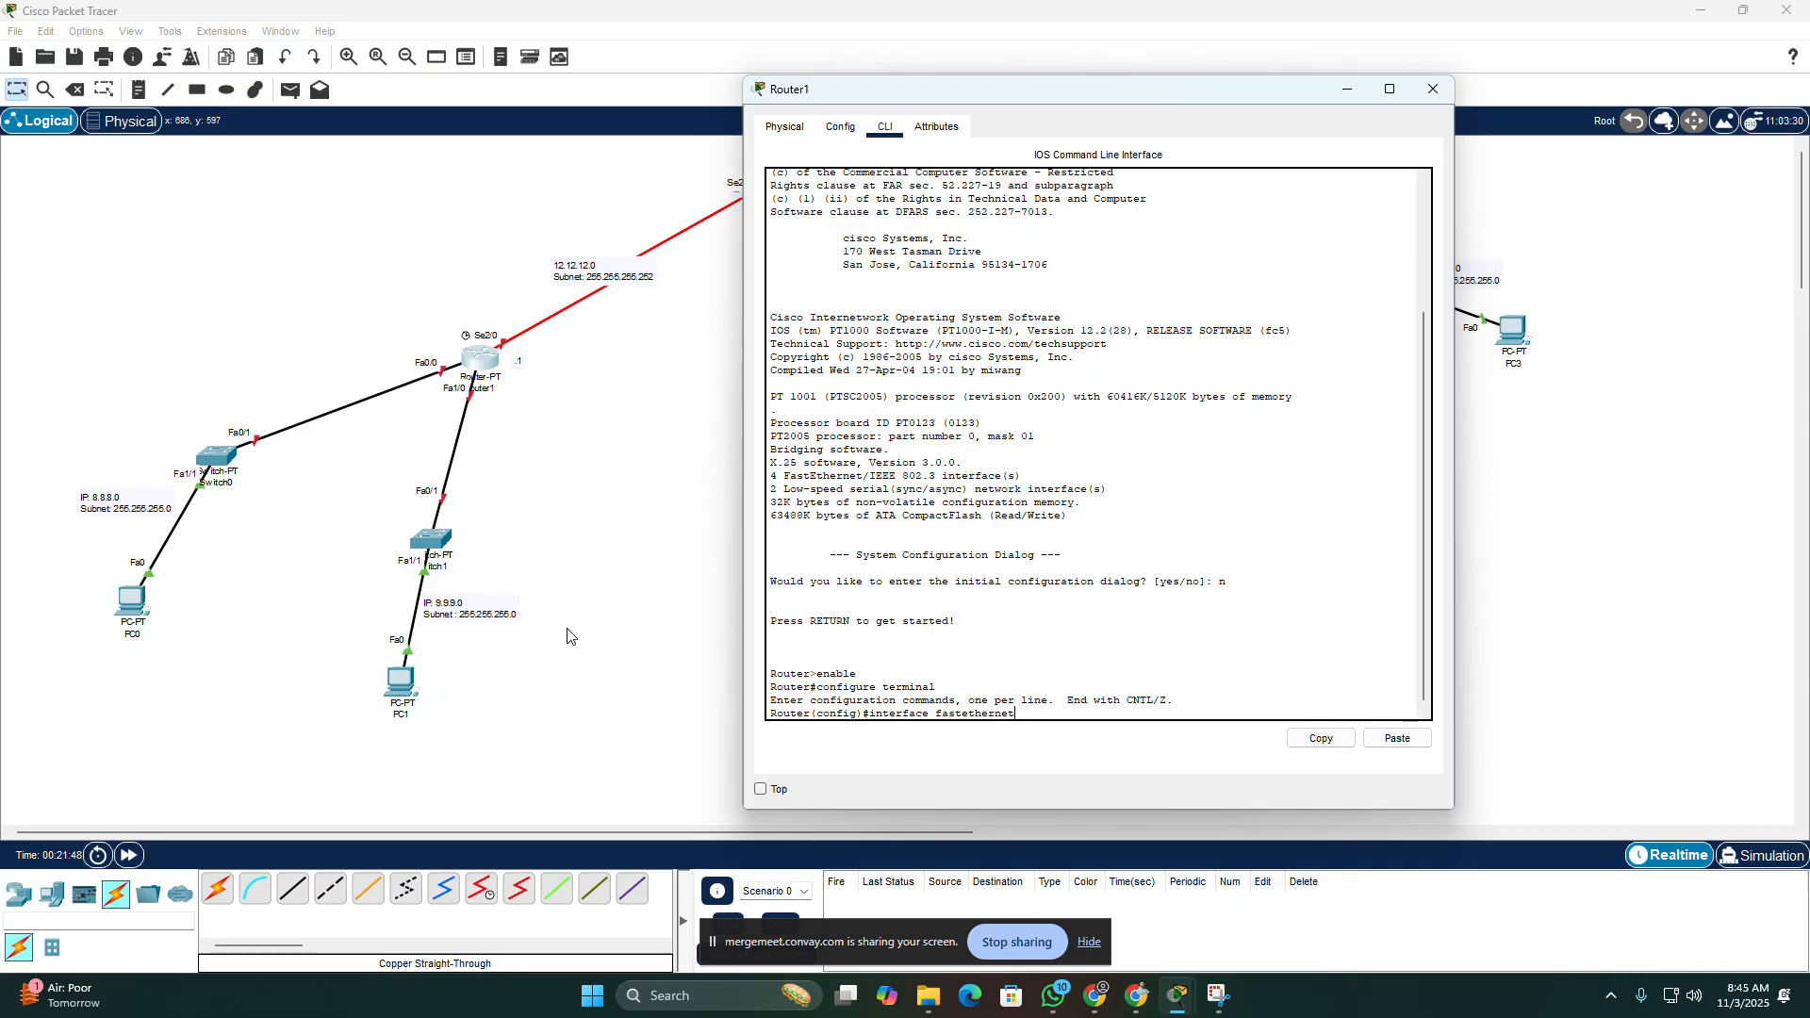
text(0/0)
key(Return)
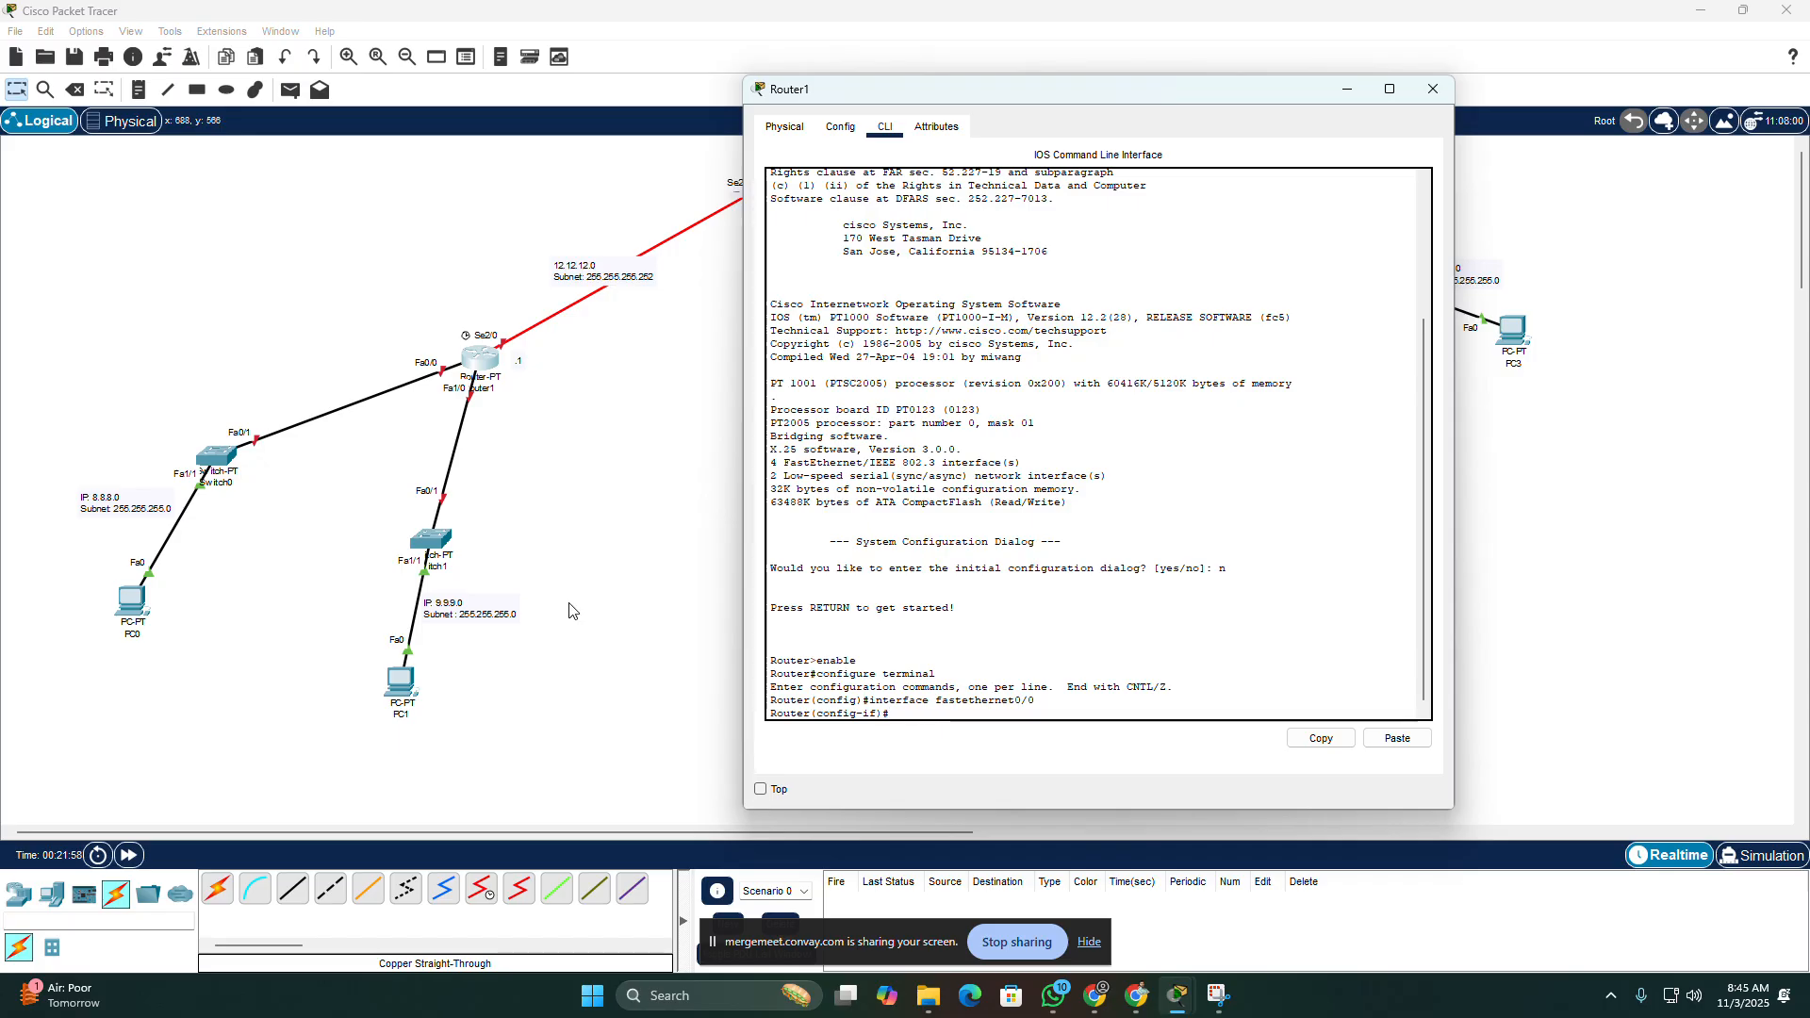
Step: Assign Router1's FastEthernet0/0 the address 8.8.8.1 with mask 255.255.255.0 using the "ip address" command
drag(880, 714, 810, 714)
click(896, 712)
text(address 8.8.8.8)
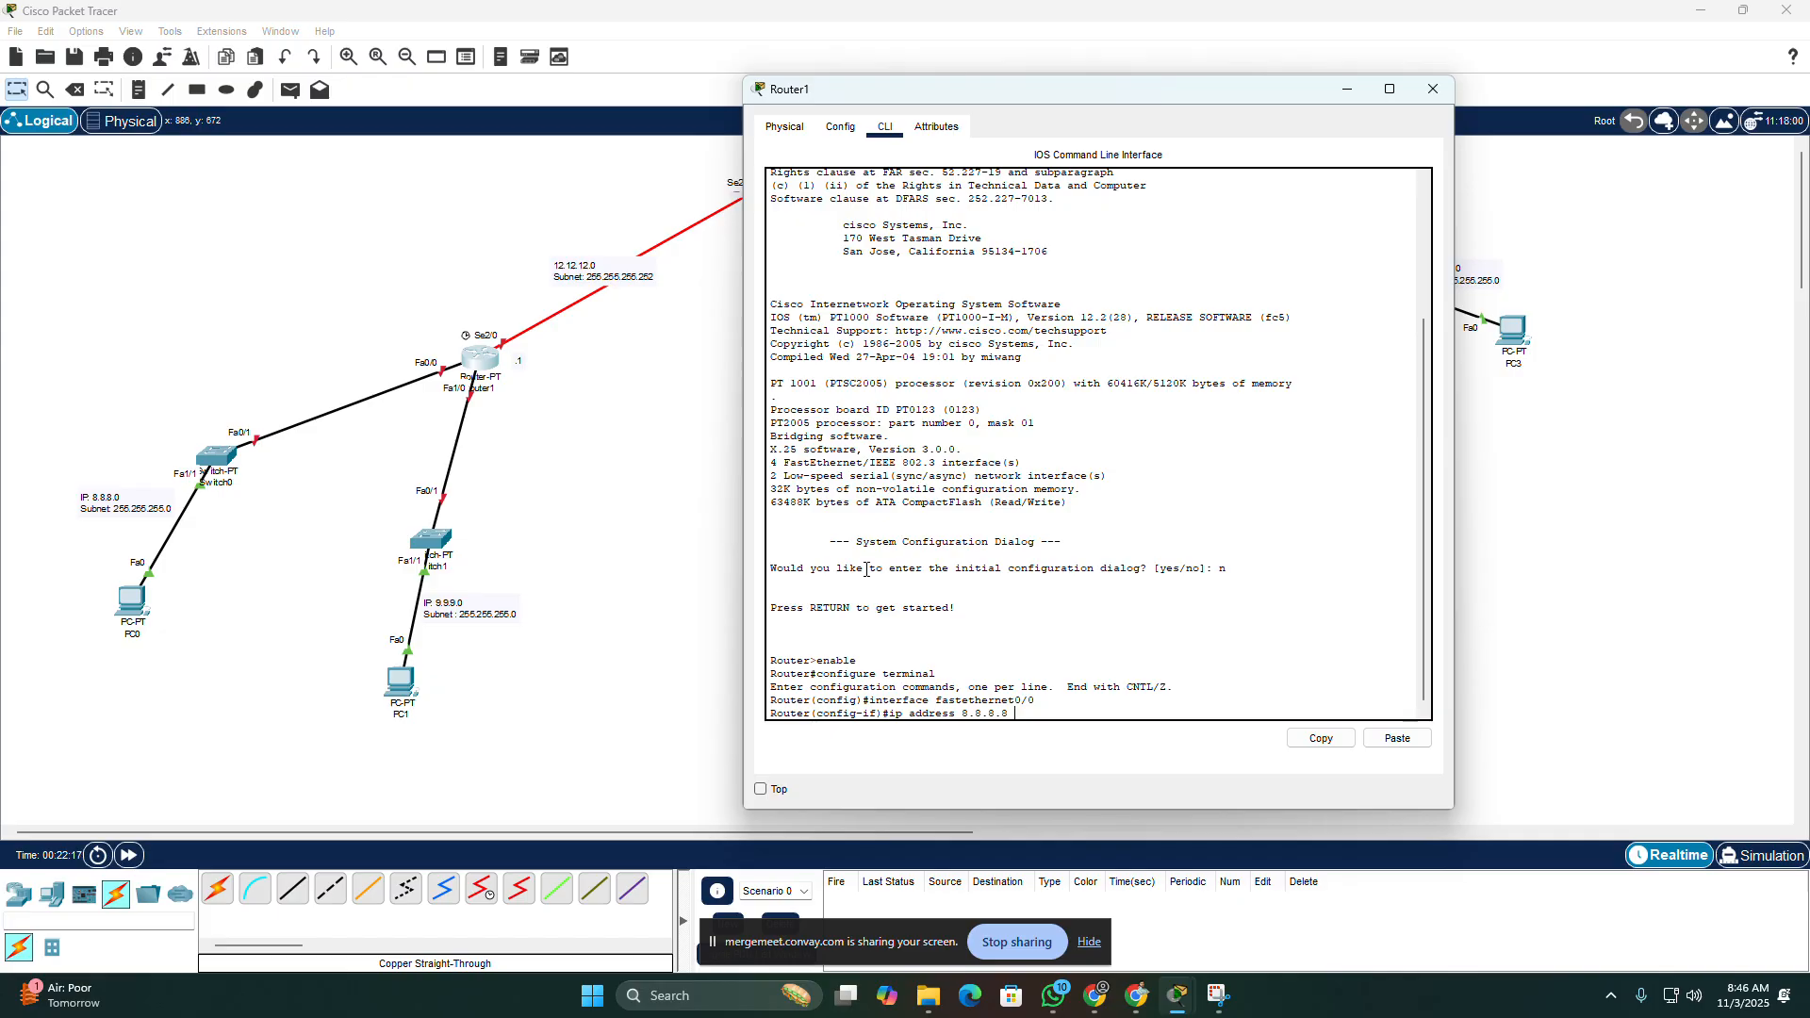
text( 255.255.2)
key(Left)
key(Left)
key(Left)
key(Left)
key(Left)
key(Left)
key(Left)
key(Left)
key(Left)
key(Left)
key(Left)
key(BackSpace)
text(1)
key(Return)
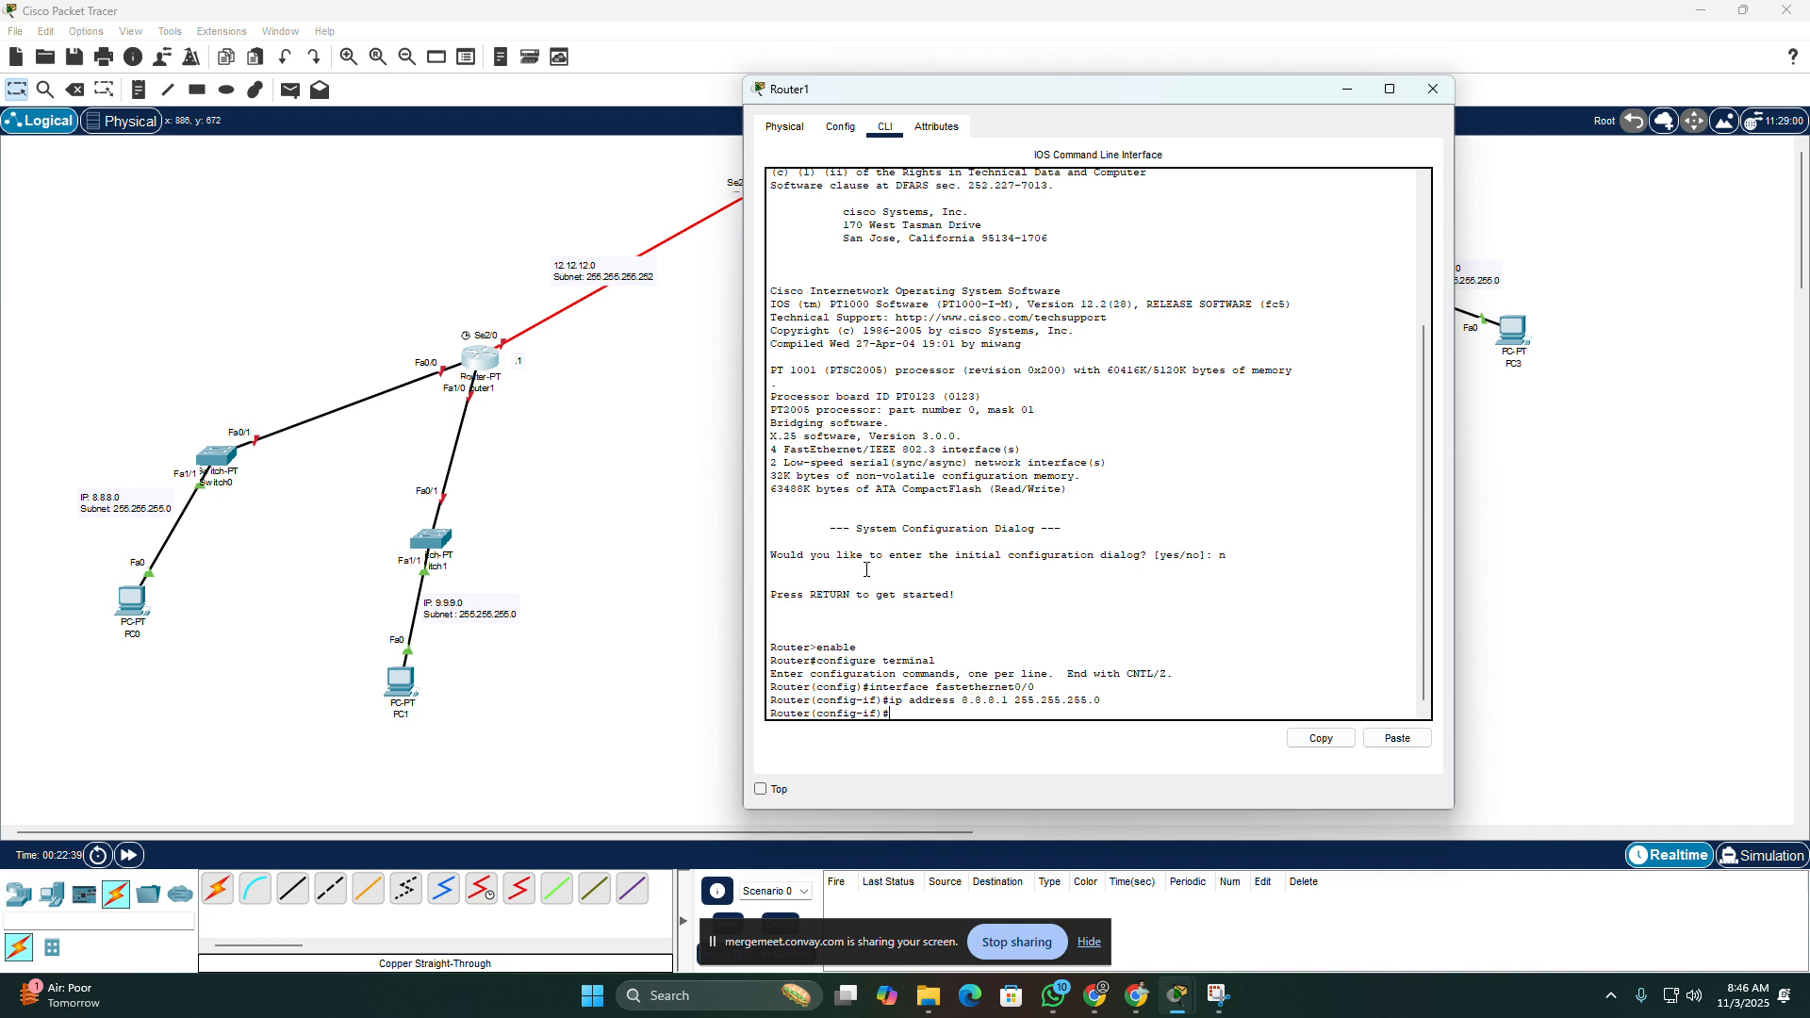
Step: Enable Router1's FastEthernet0/0 interface with "no shutdown" and return to the interface configuration prompt
text(no shutdown)
key(Return)
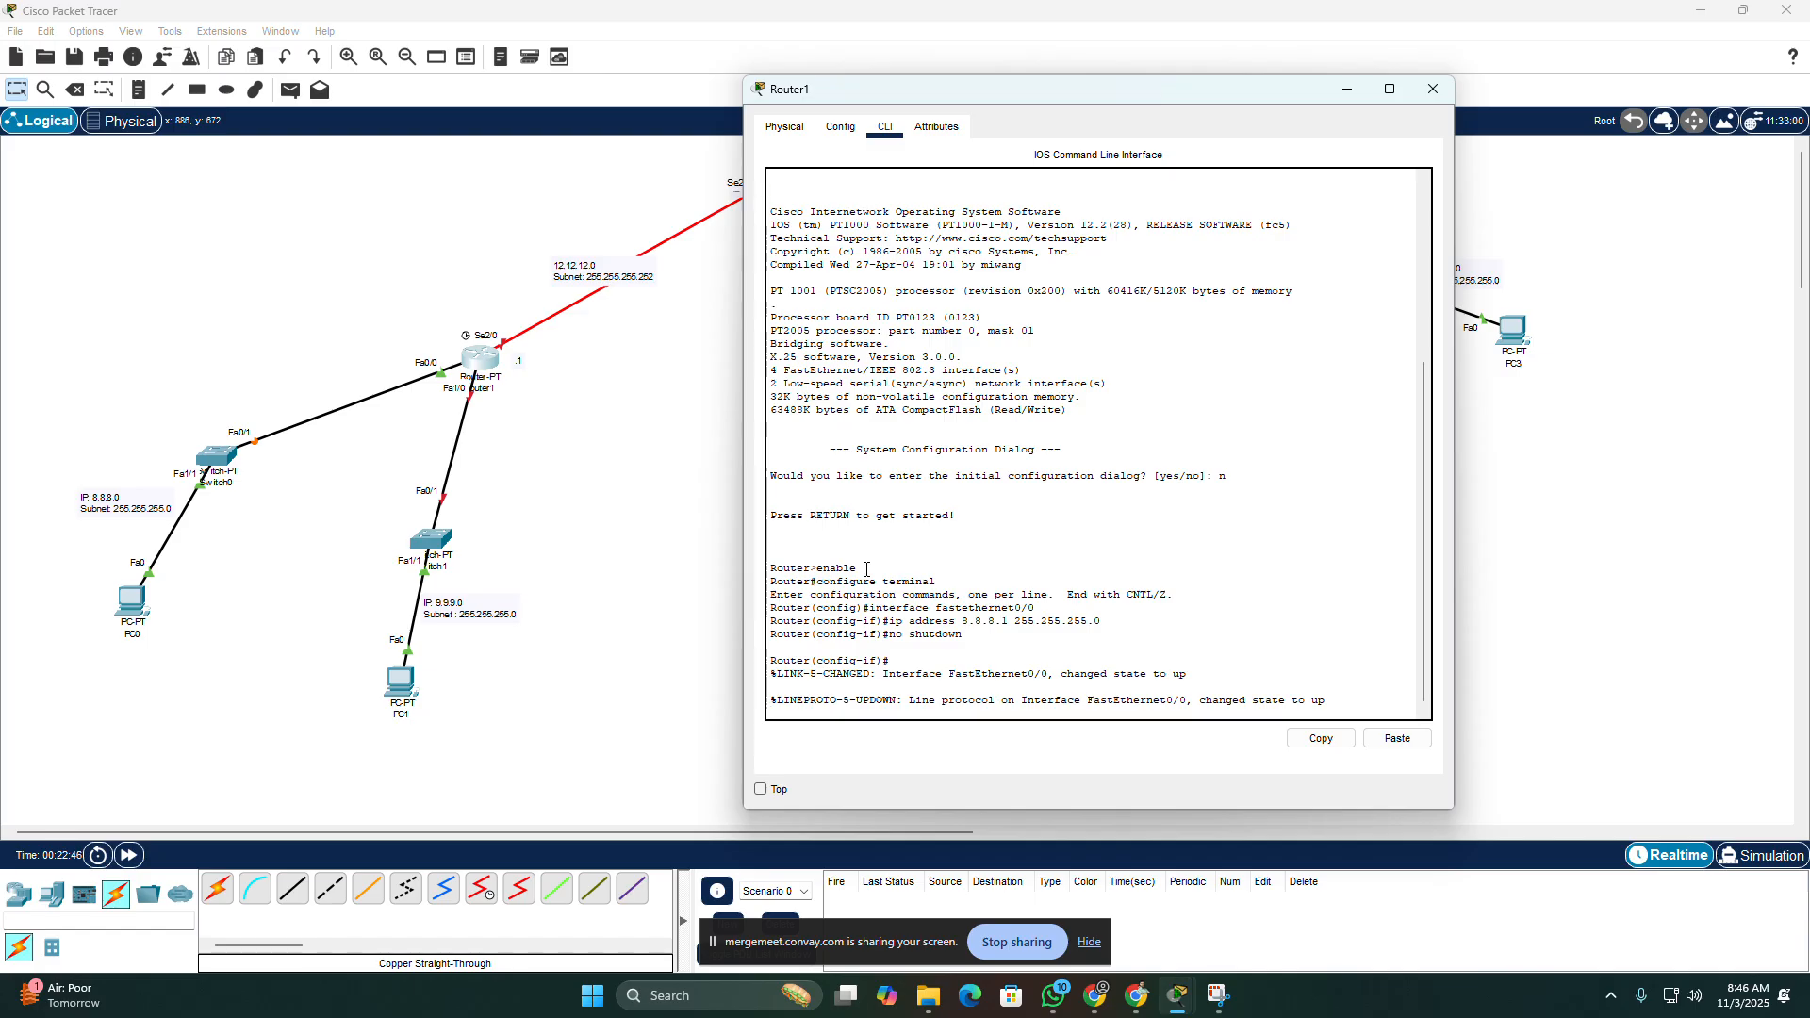
key(Return)
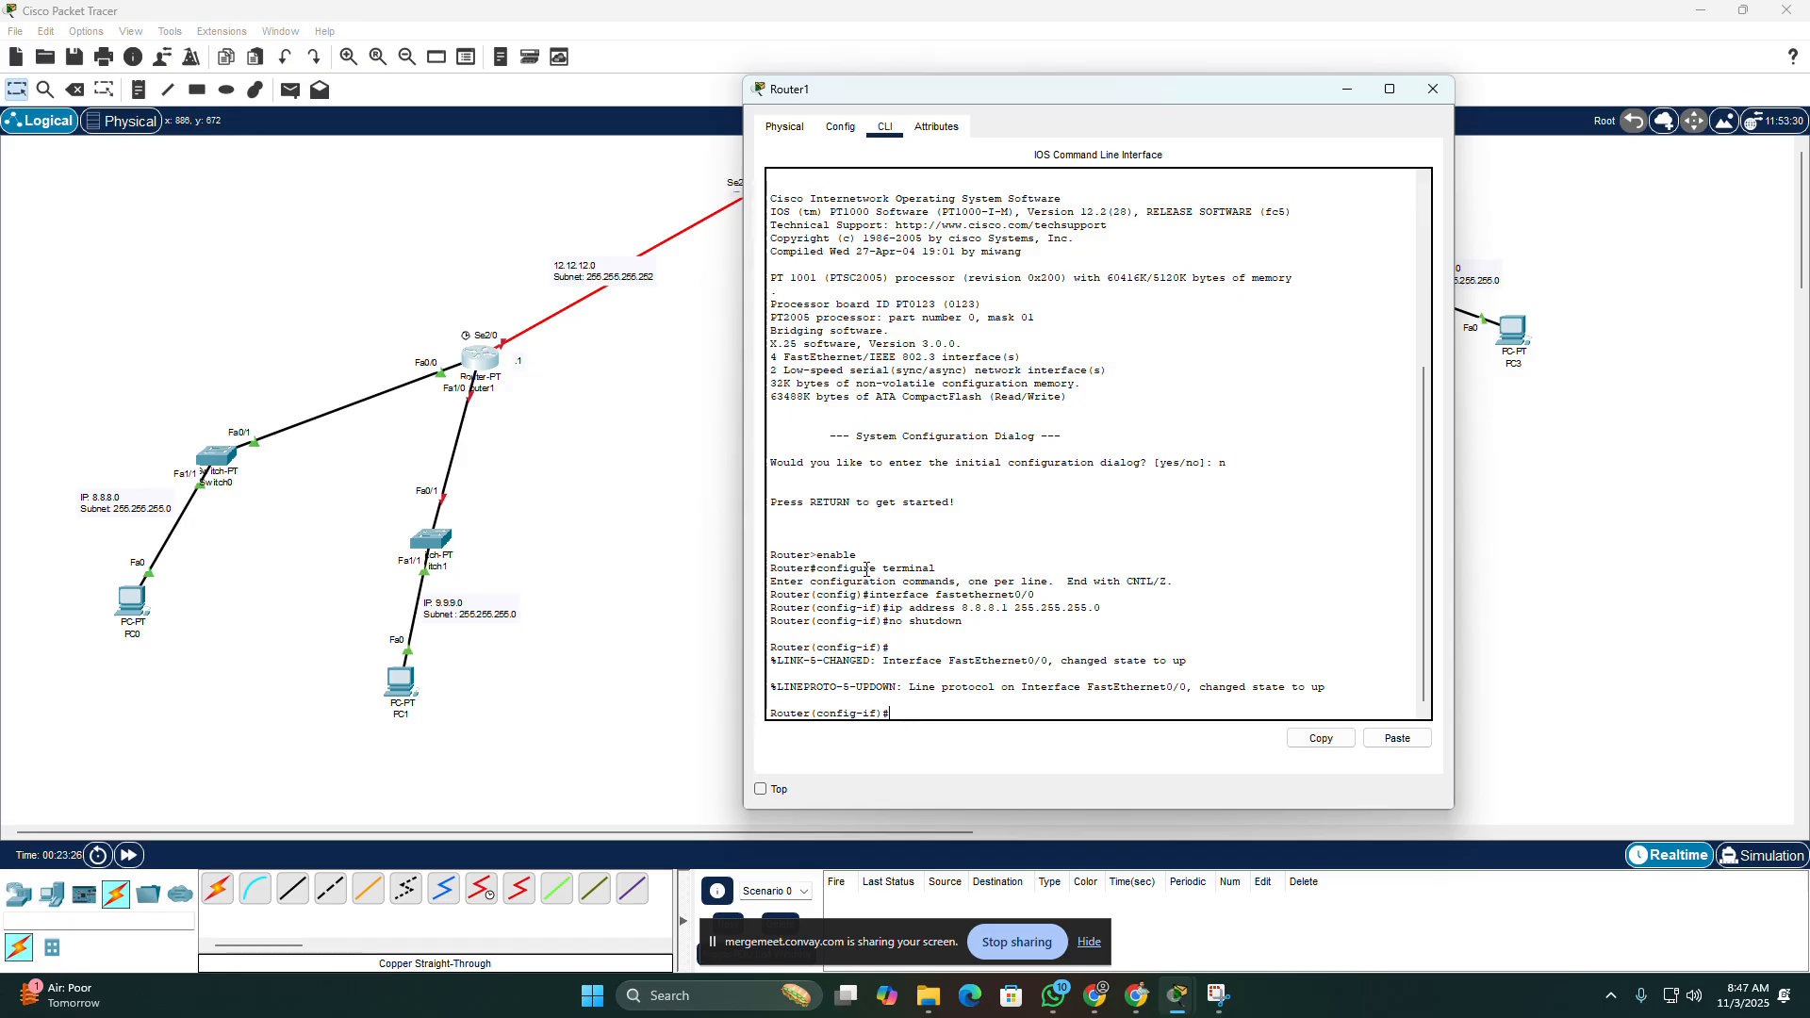
Step: Disable Router1's FastEthernet0/0 with "shutdown" and re-enable it with "no shutdown" to demonstrate the effect on the link
text(shutdown)
key(Return)
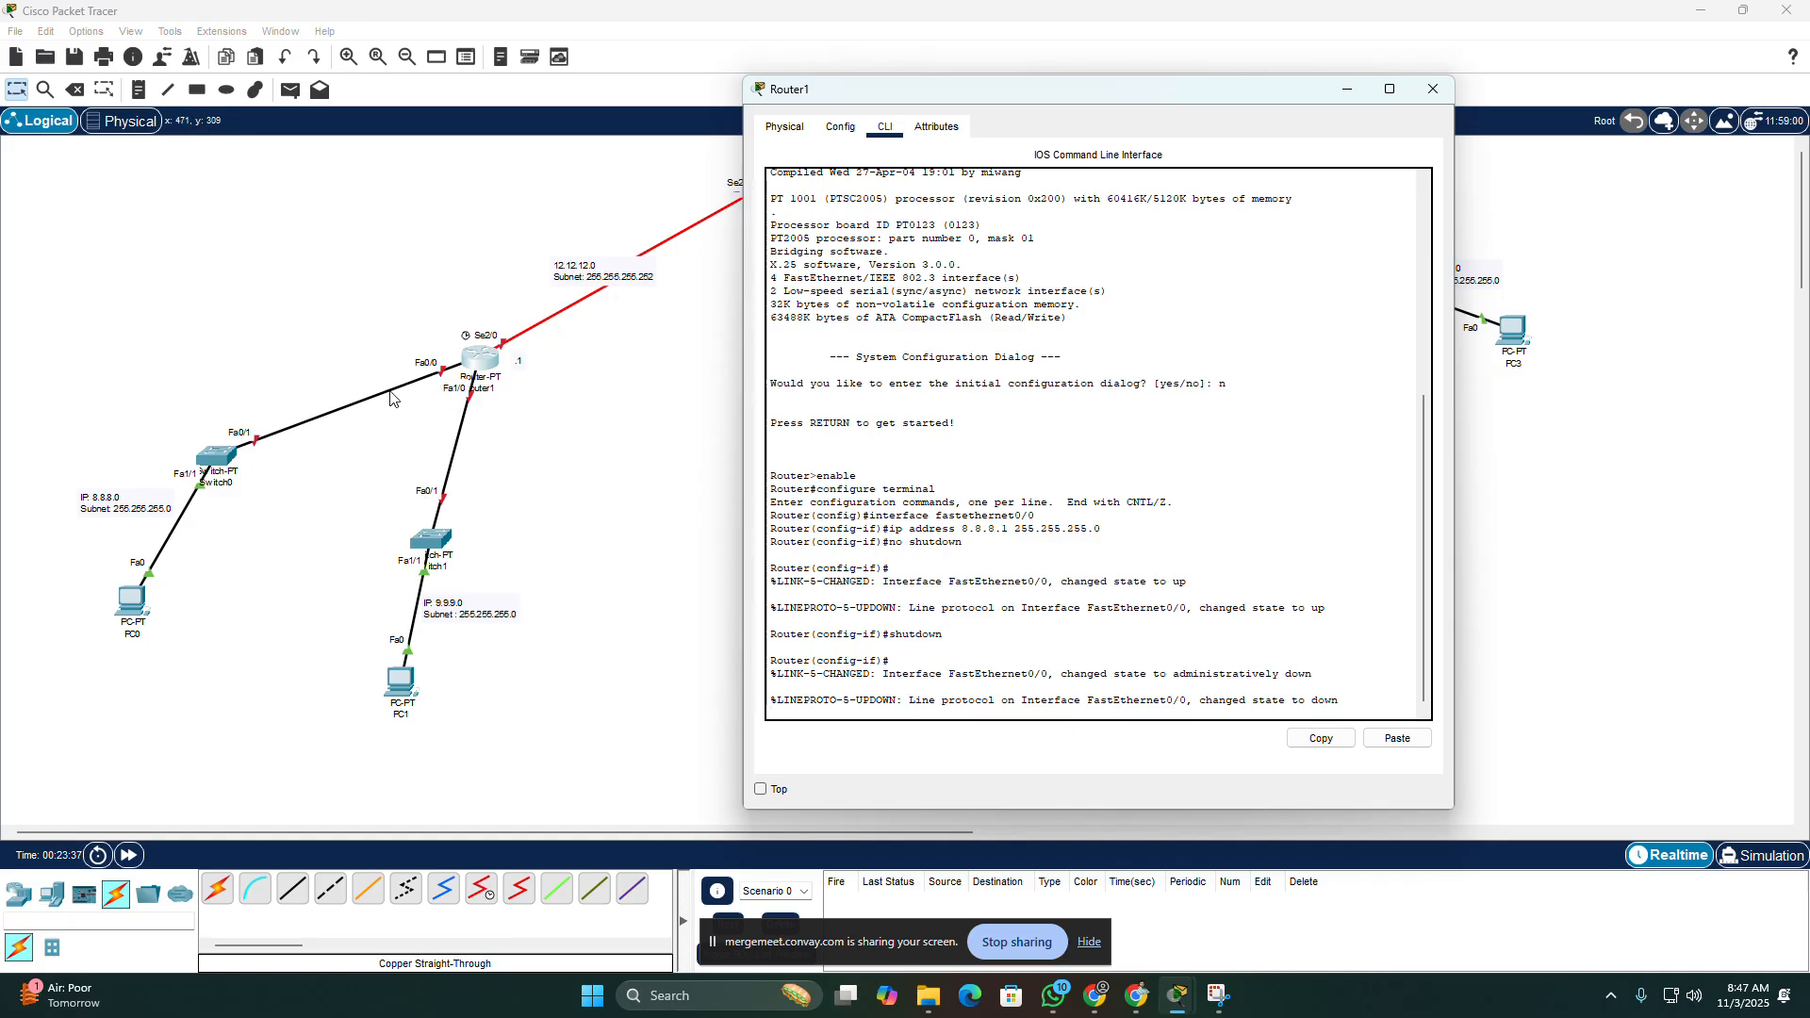
key(Return)
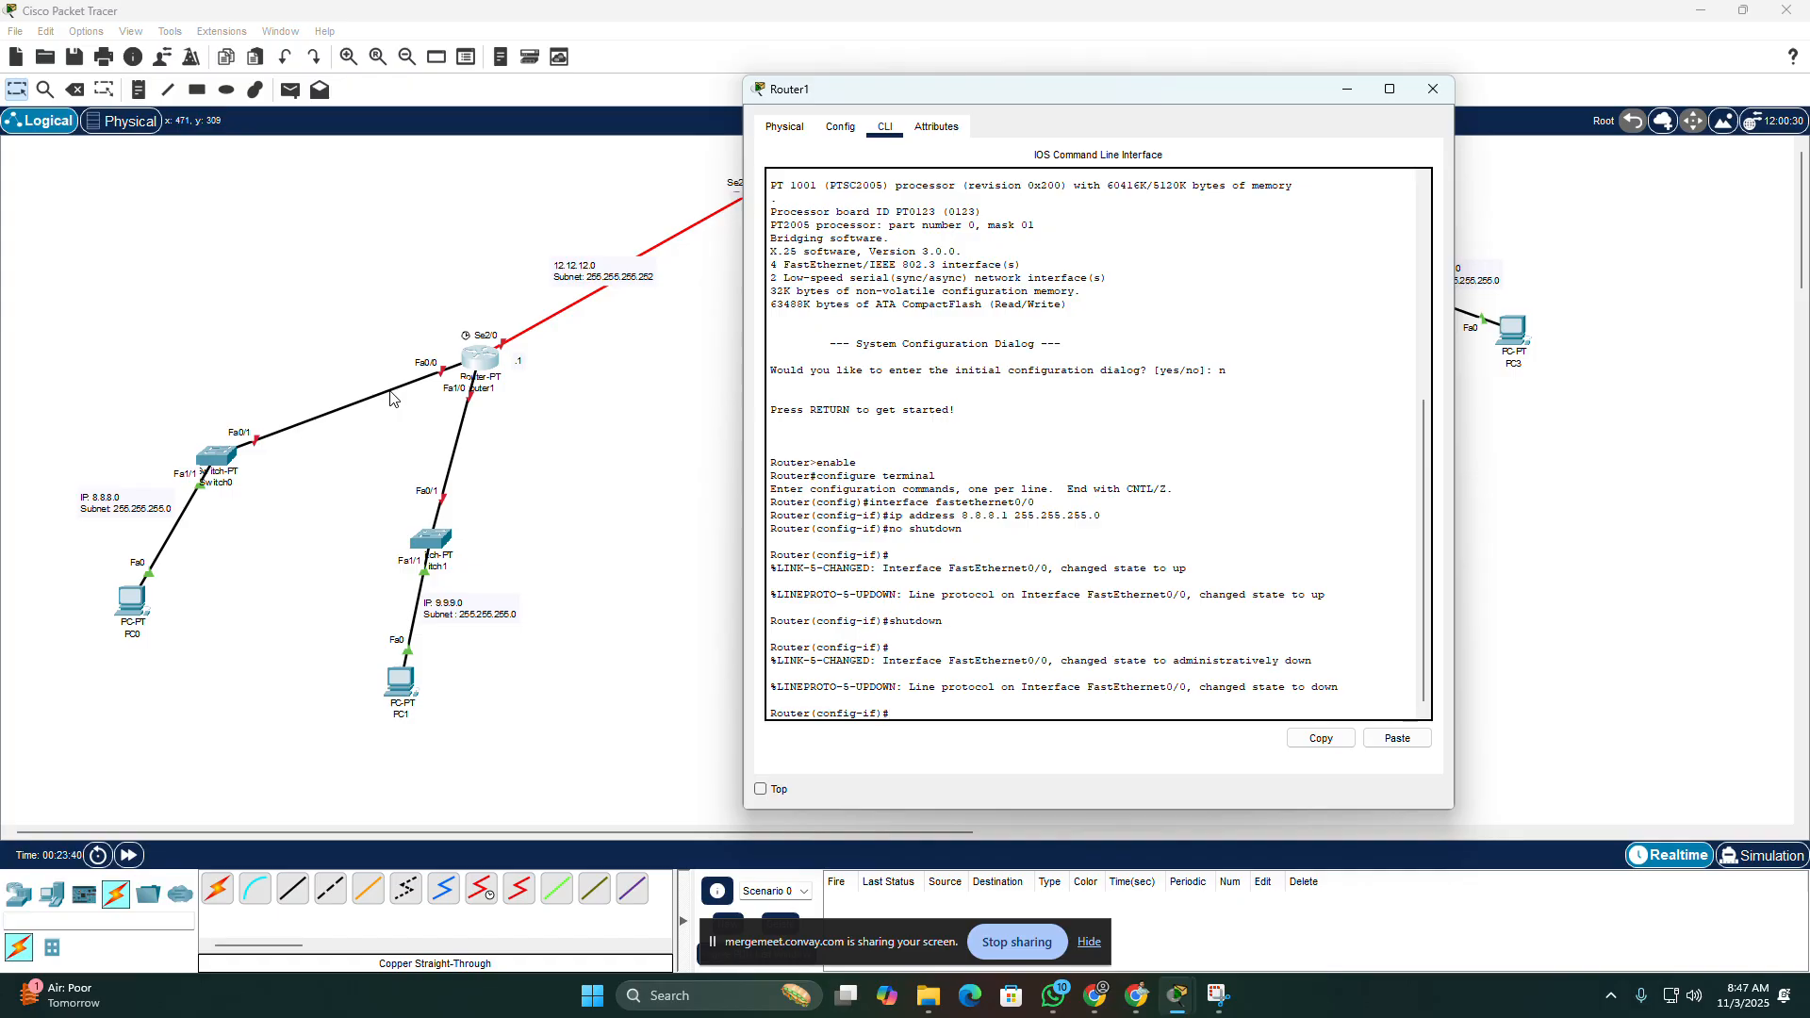
text(no shutdown)
key(Return)
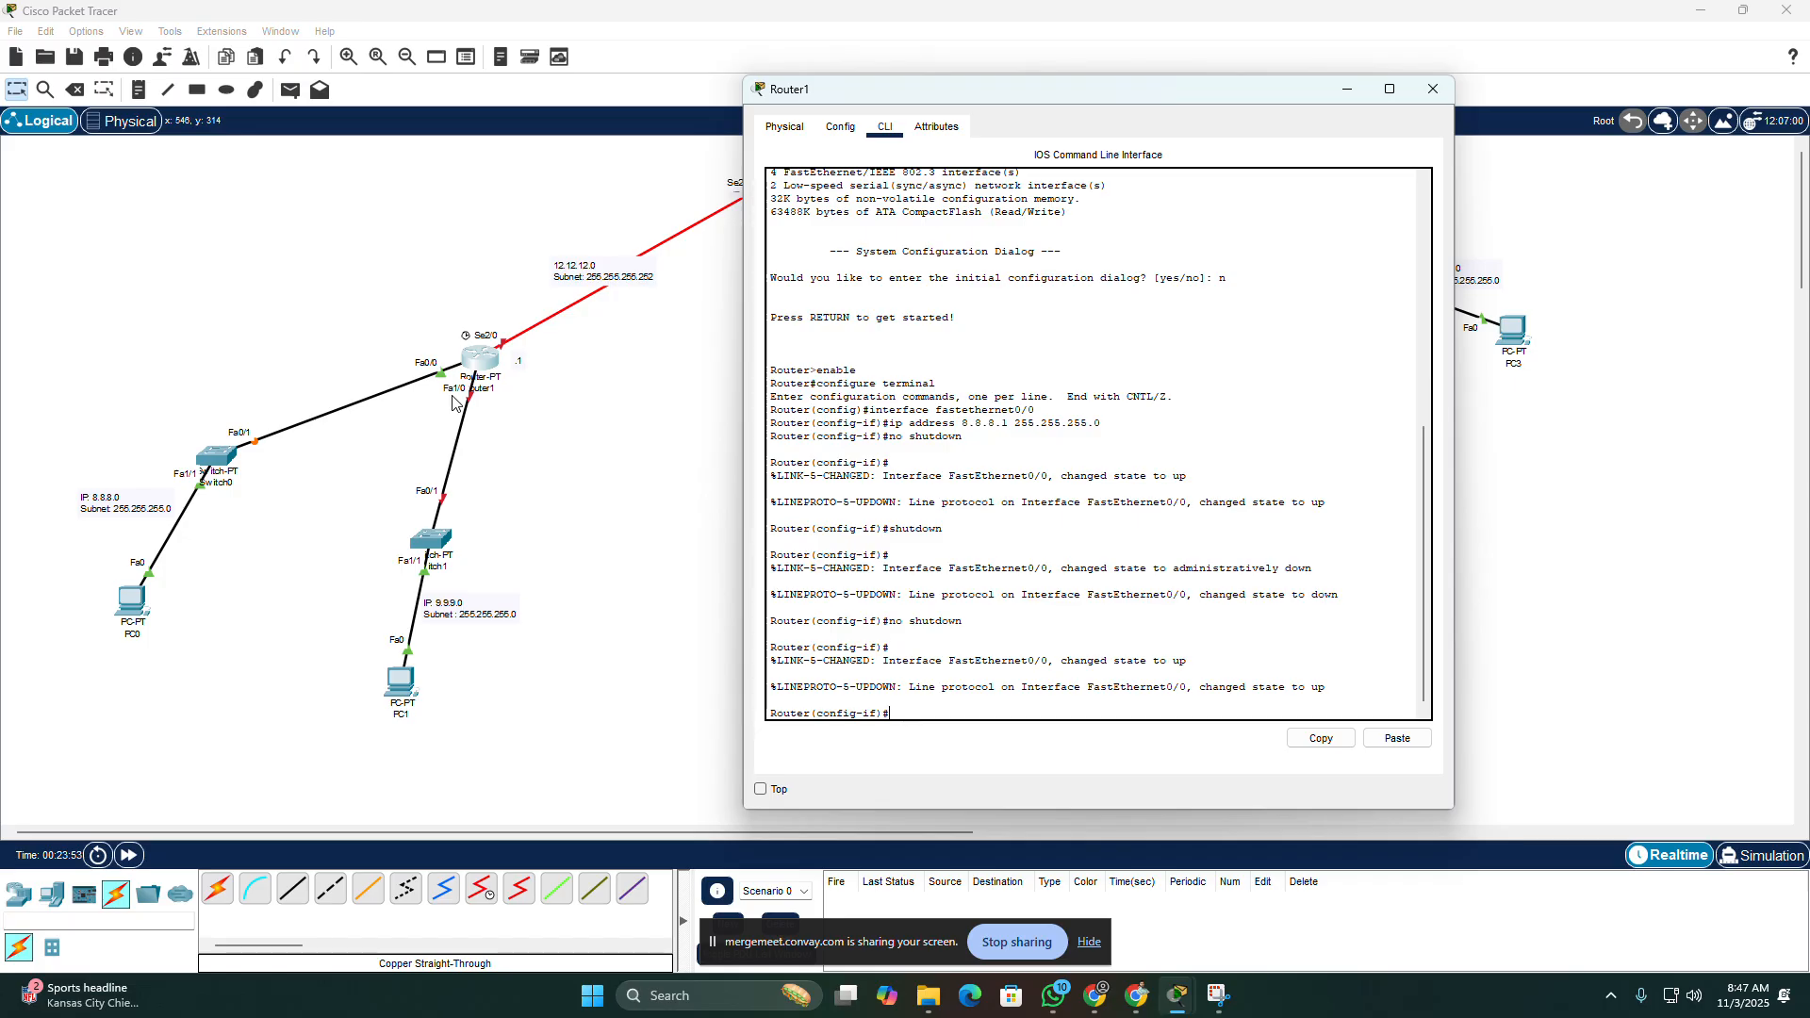
Step: Leave the FastEthernet0/0 configuration with "exit" and enter "interface fastethernet1/0" on Router1
text(exit)
key(Return)
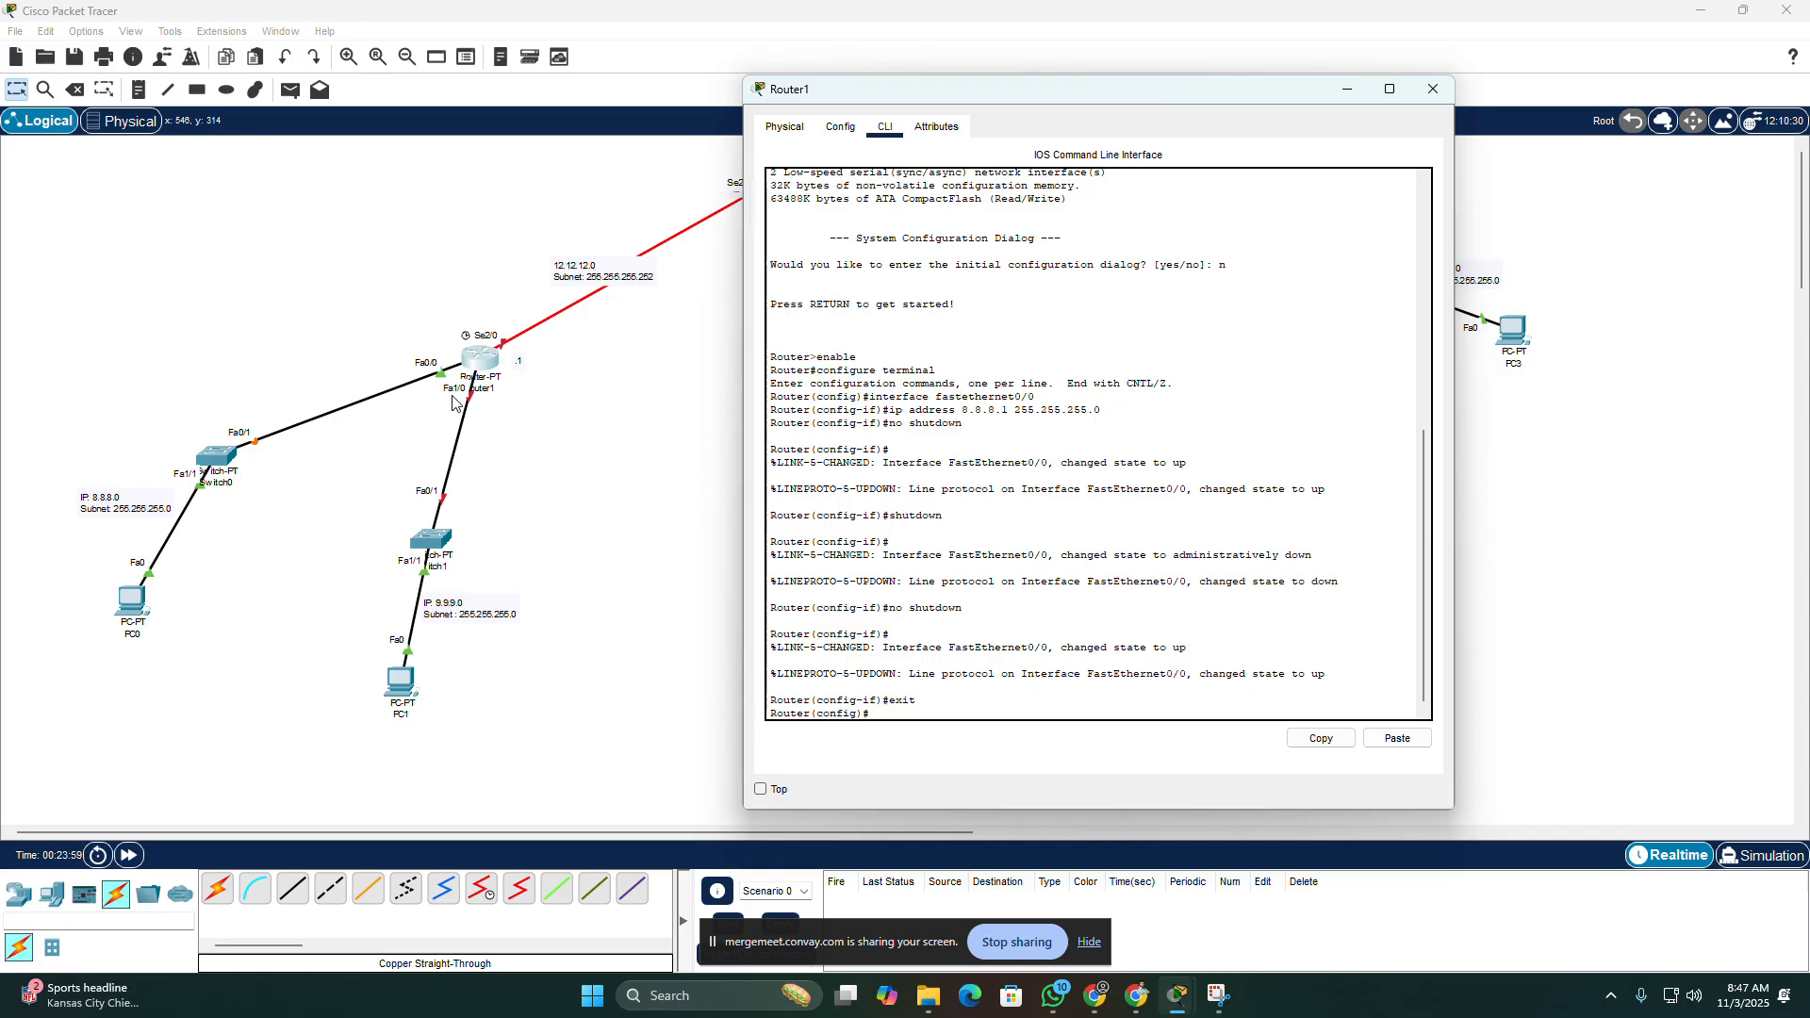
text(interface fastethernet1/0)
key(Return)
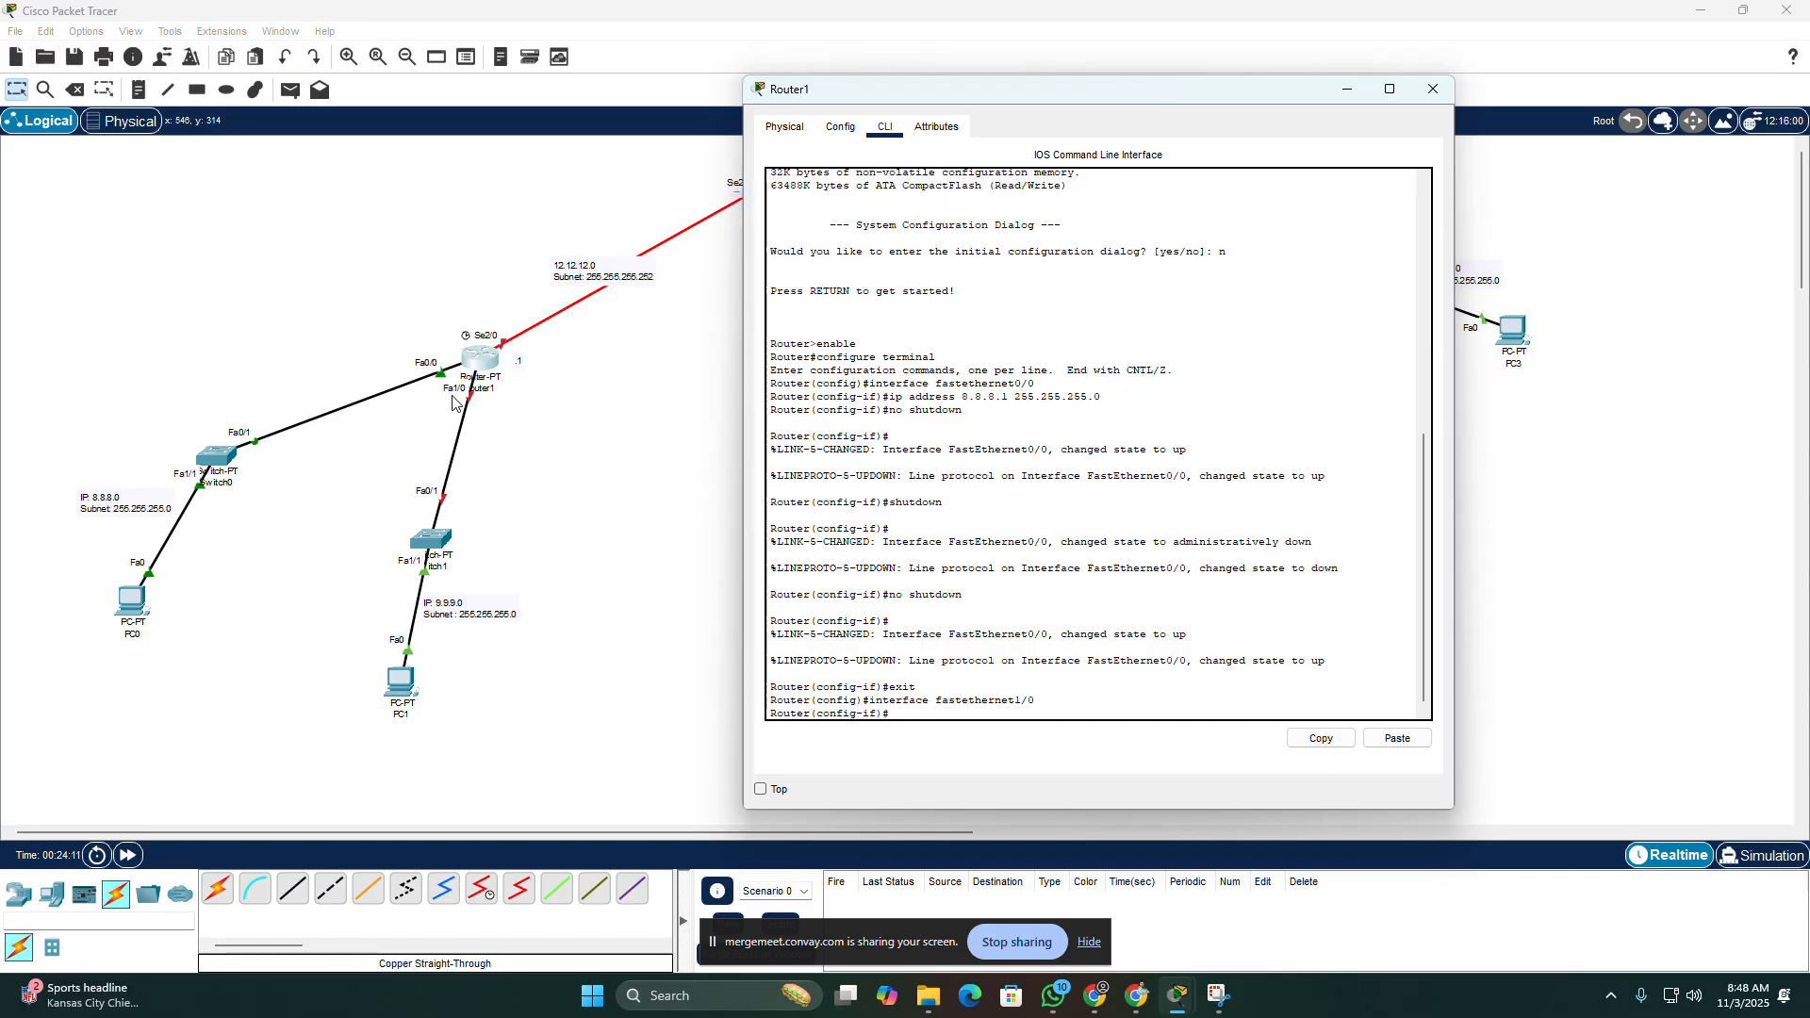
Step: Assign Router1's FastEthernet1/0 the address 9.9.9.1 with mask 255.255.255.0 using the "ip address" command
text(ip address 9.9.9.1 255.)
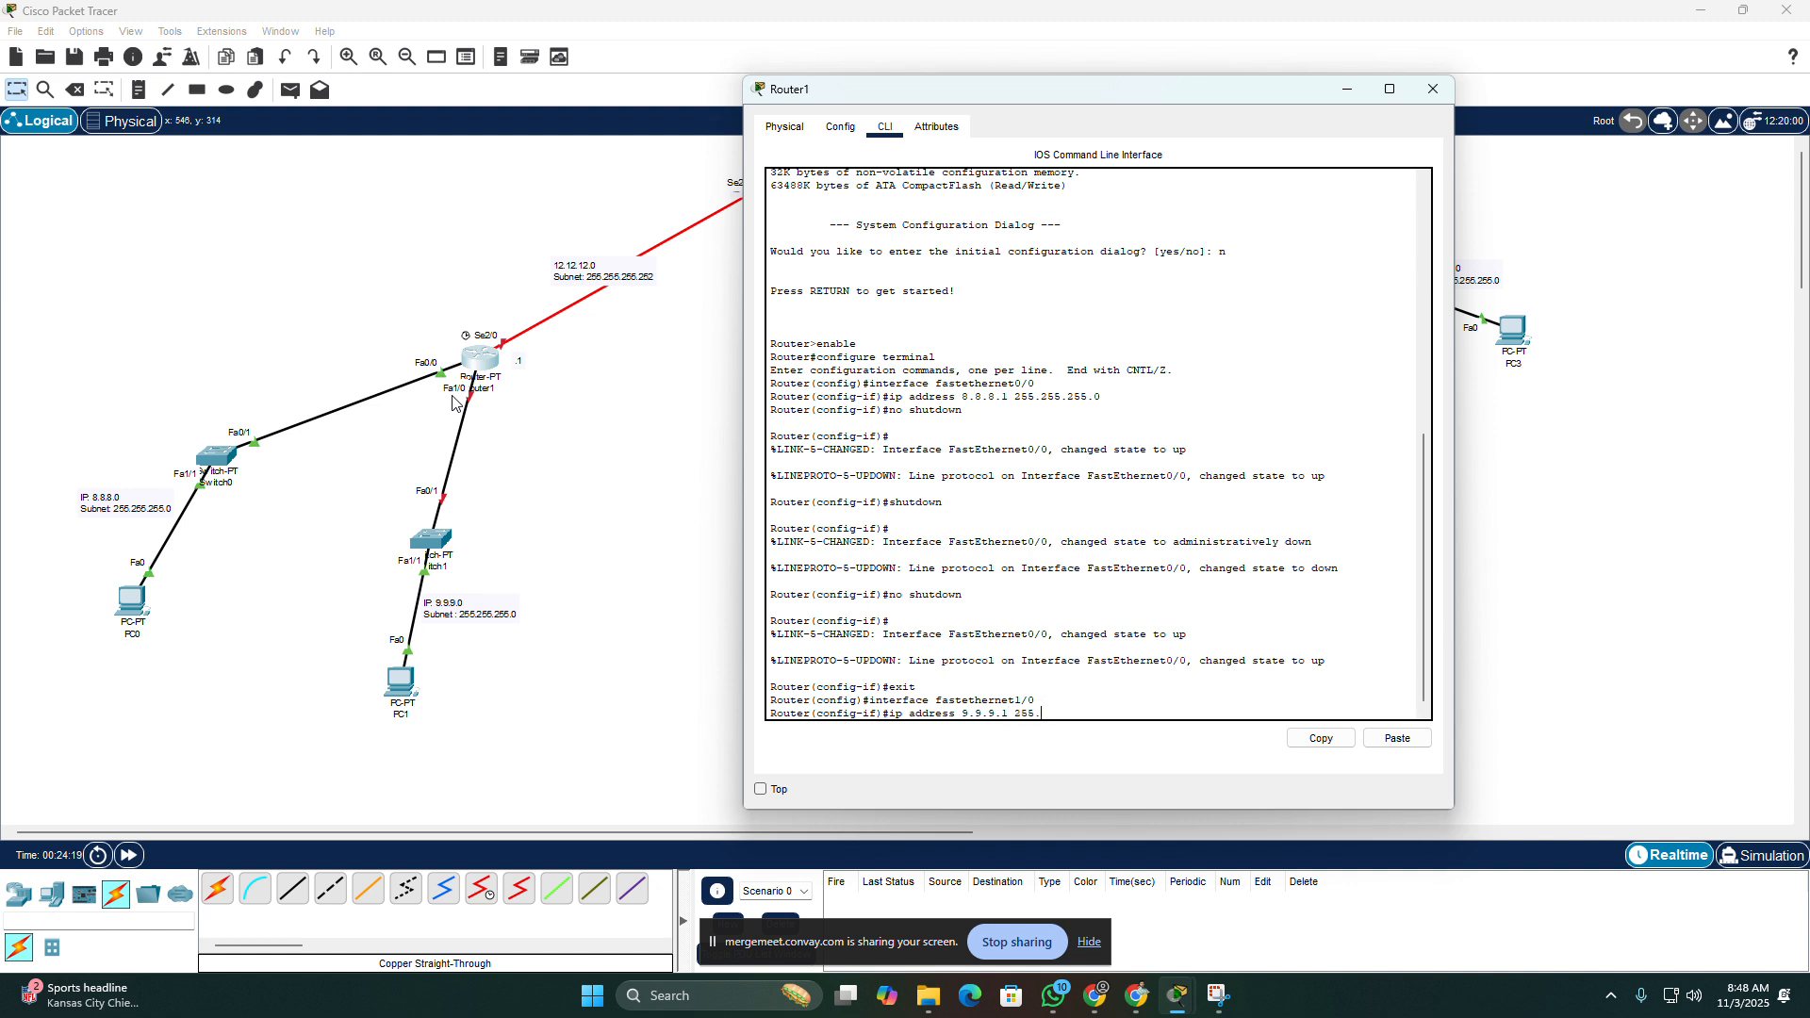
text(225.255.255.0)
key(Return)
Step: Enable Router1's FastEthernet1/0 interface with "no shutdown" and close Router1's window
text(no)
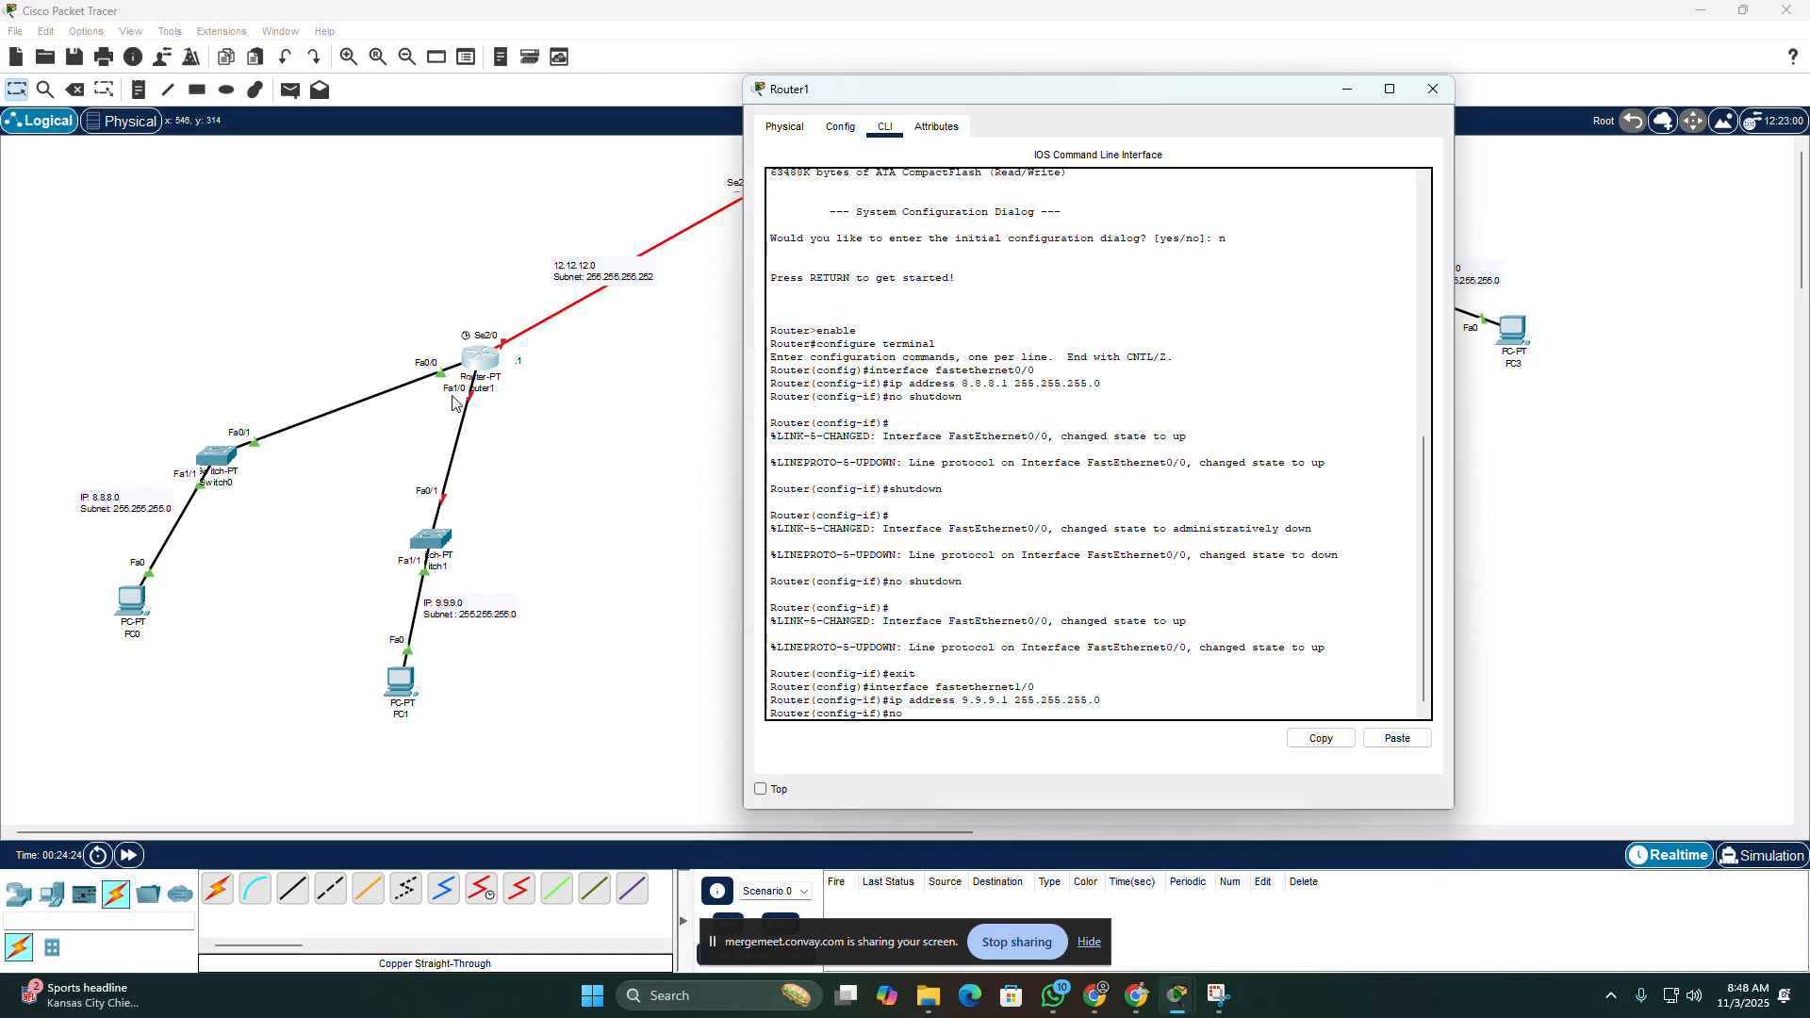
text( shutdown)
key(Return)
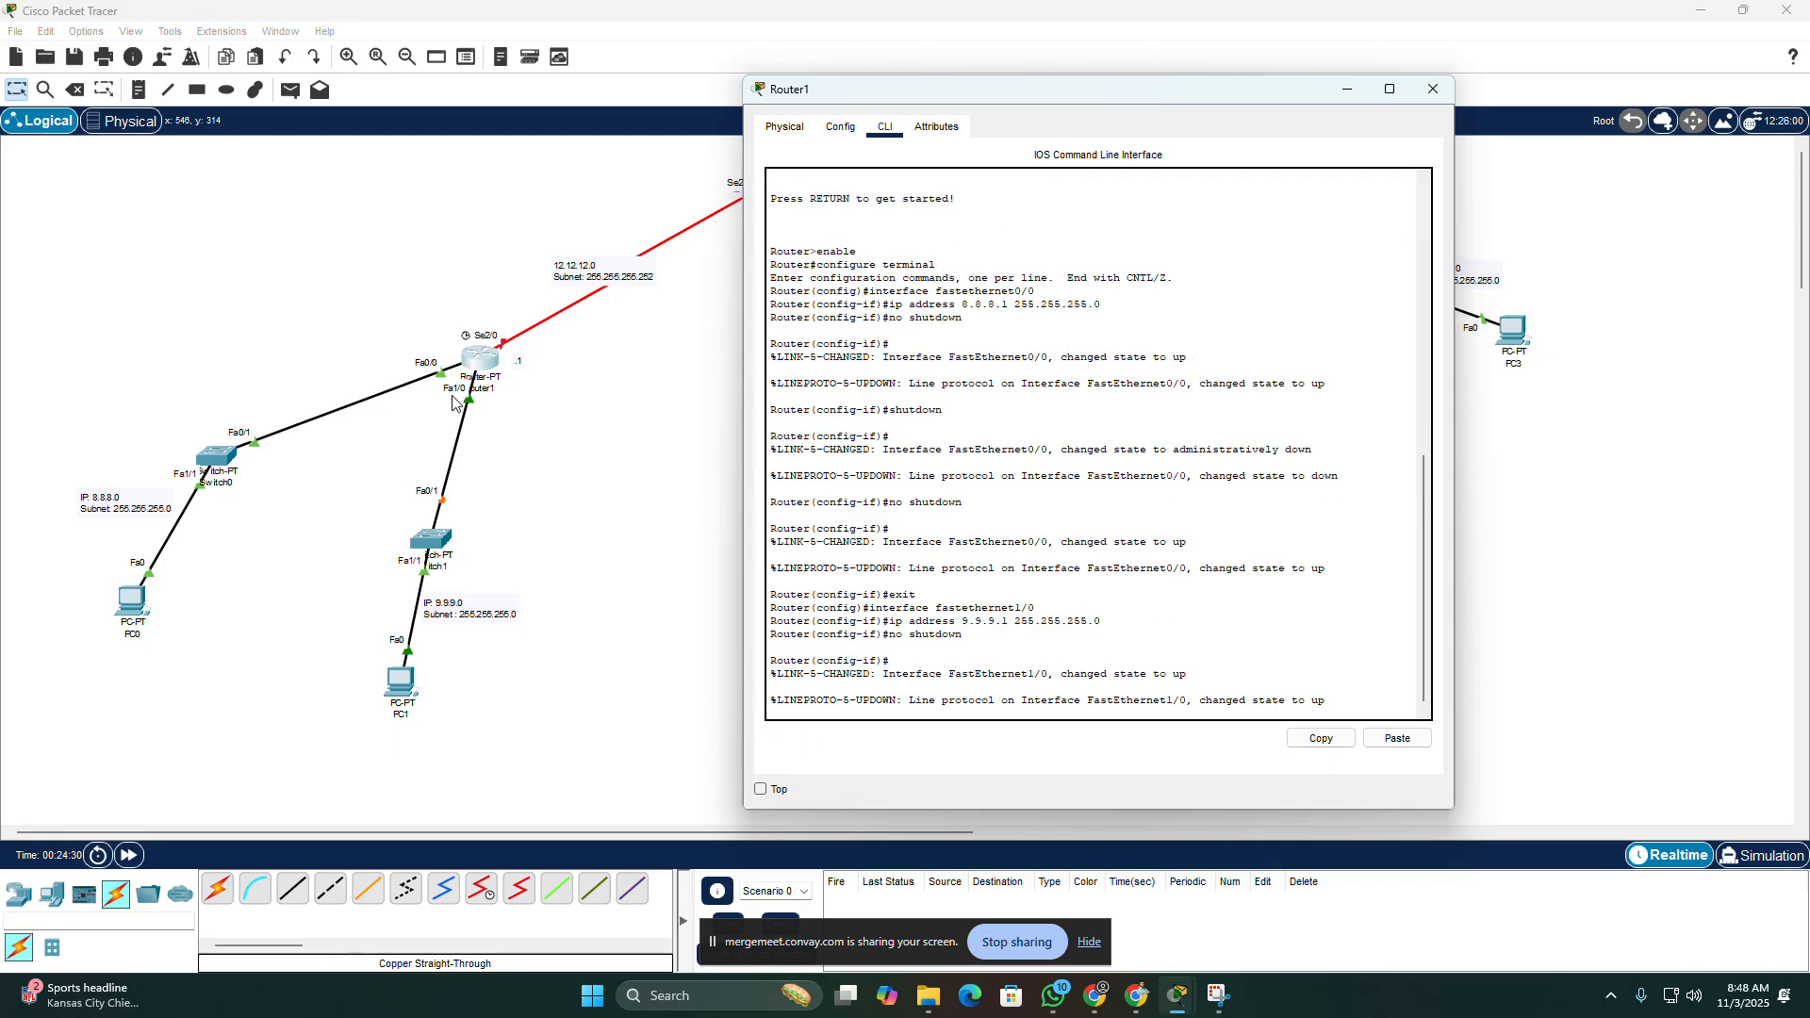
key(Return)
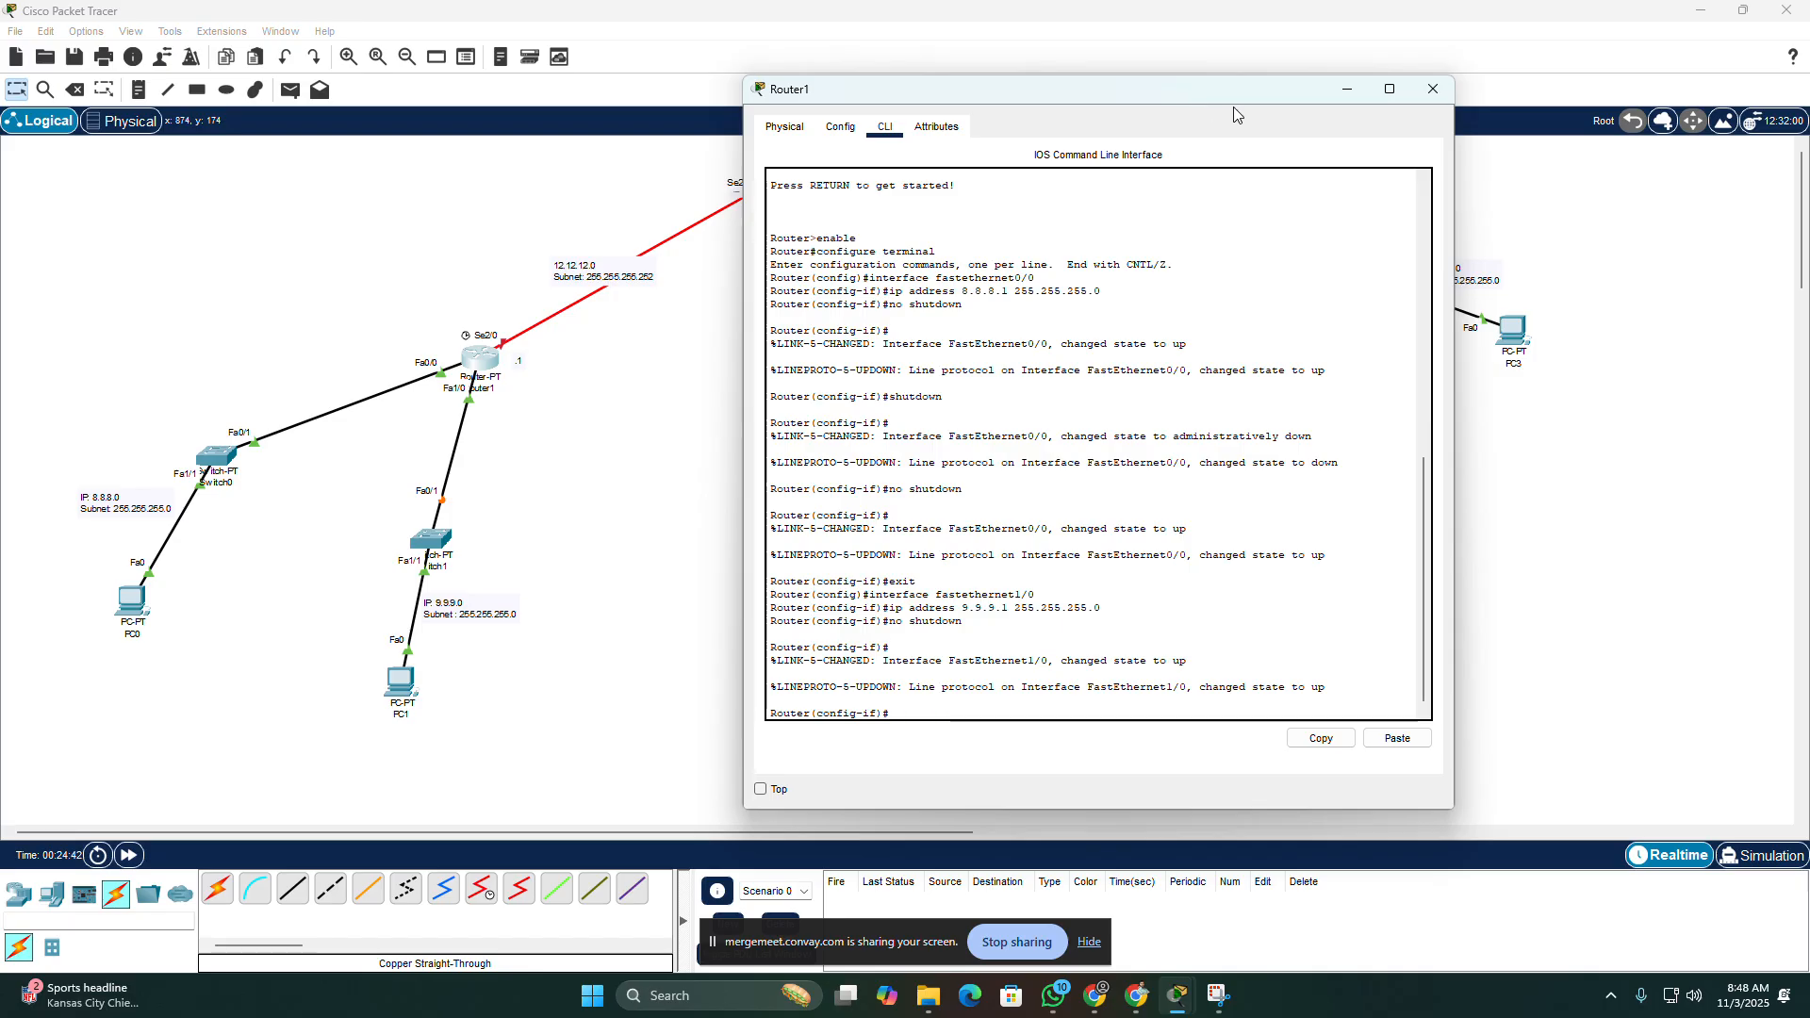
click(1433, 88)
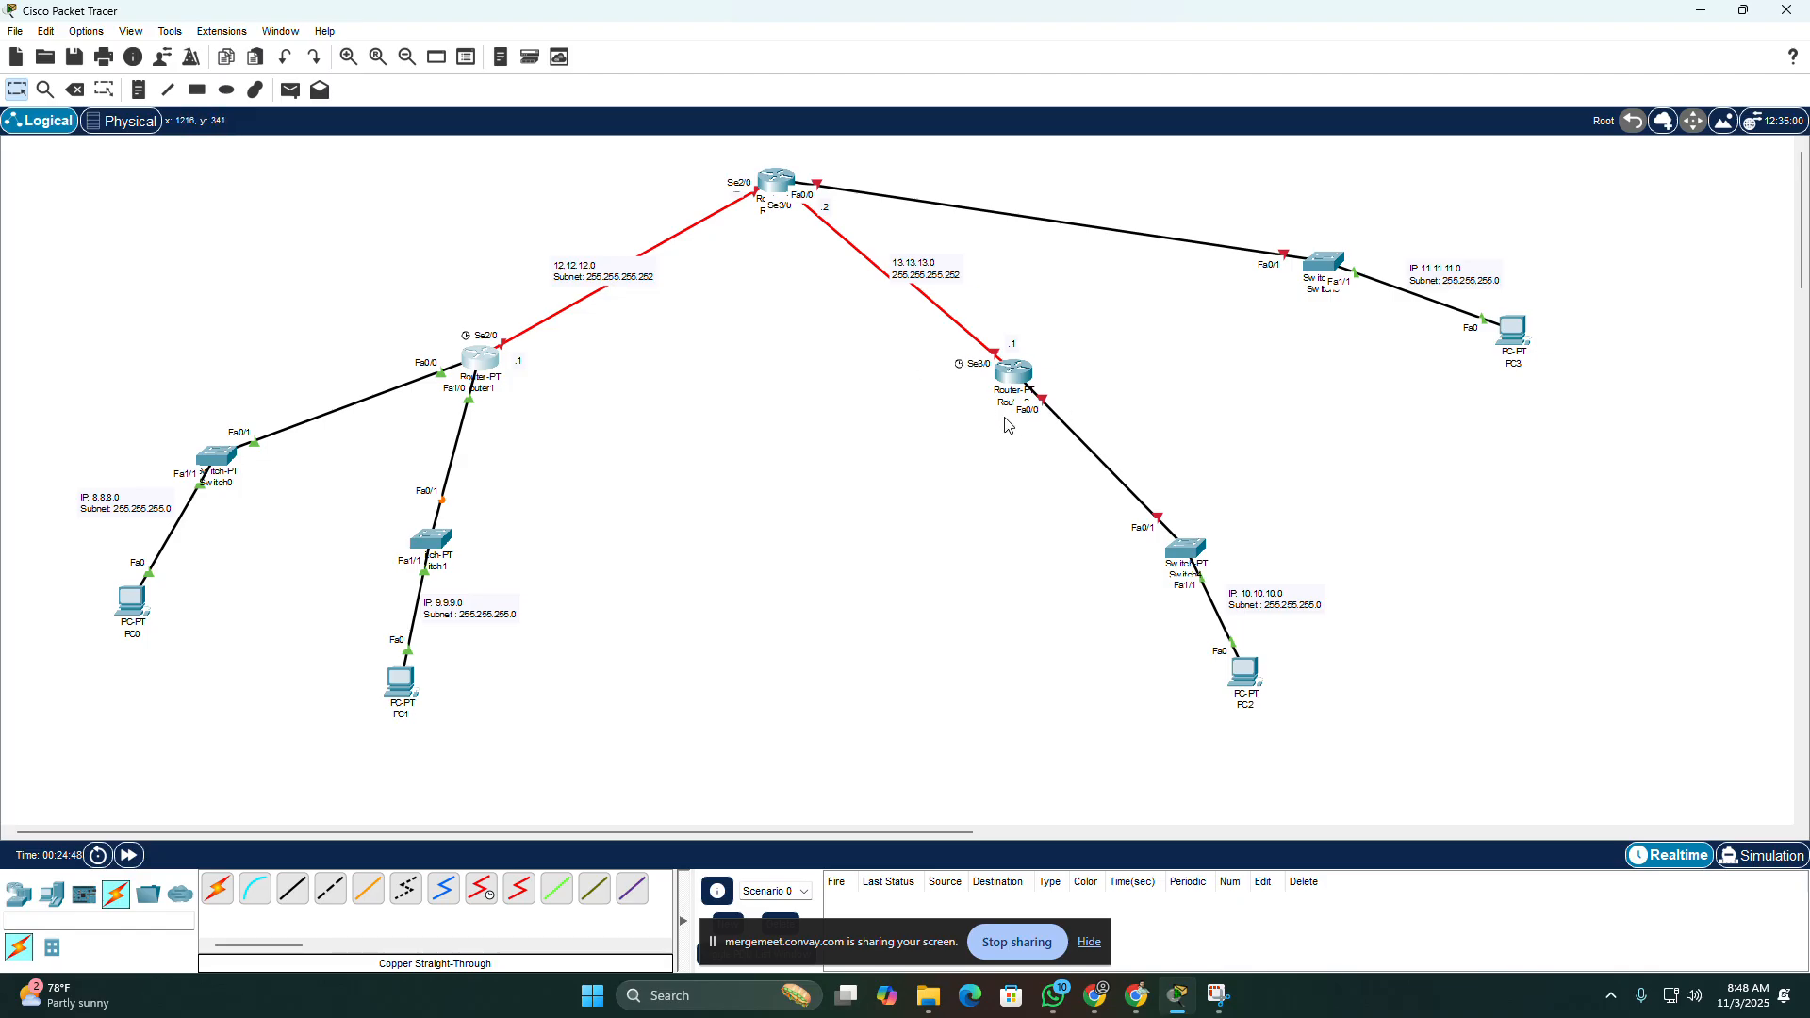
Step: Open Router2's command line in a window moved clear of its LAN and answer "n" to the initial configuration dialog
click(1014, 376)
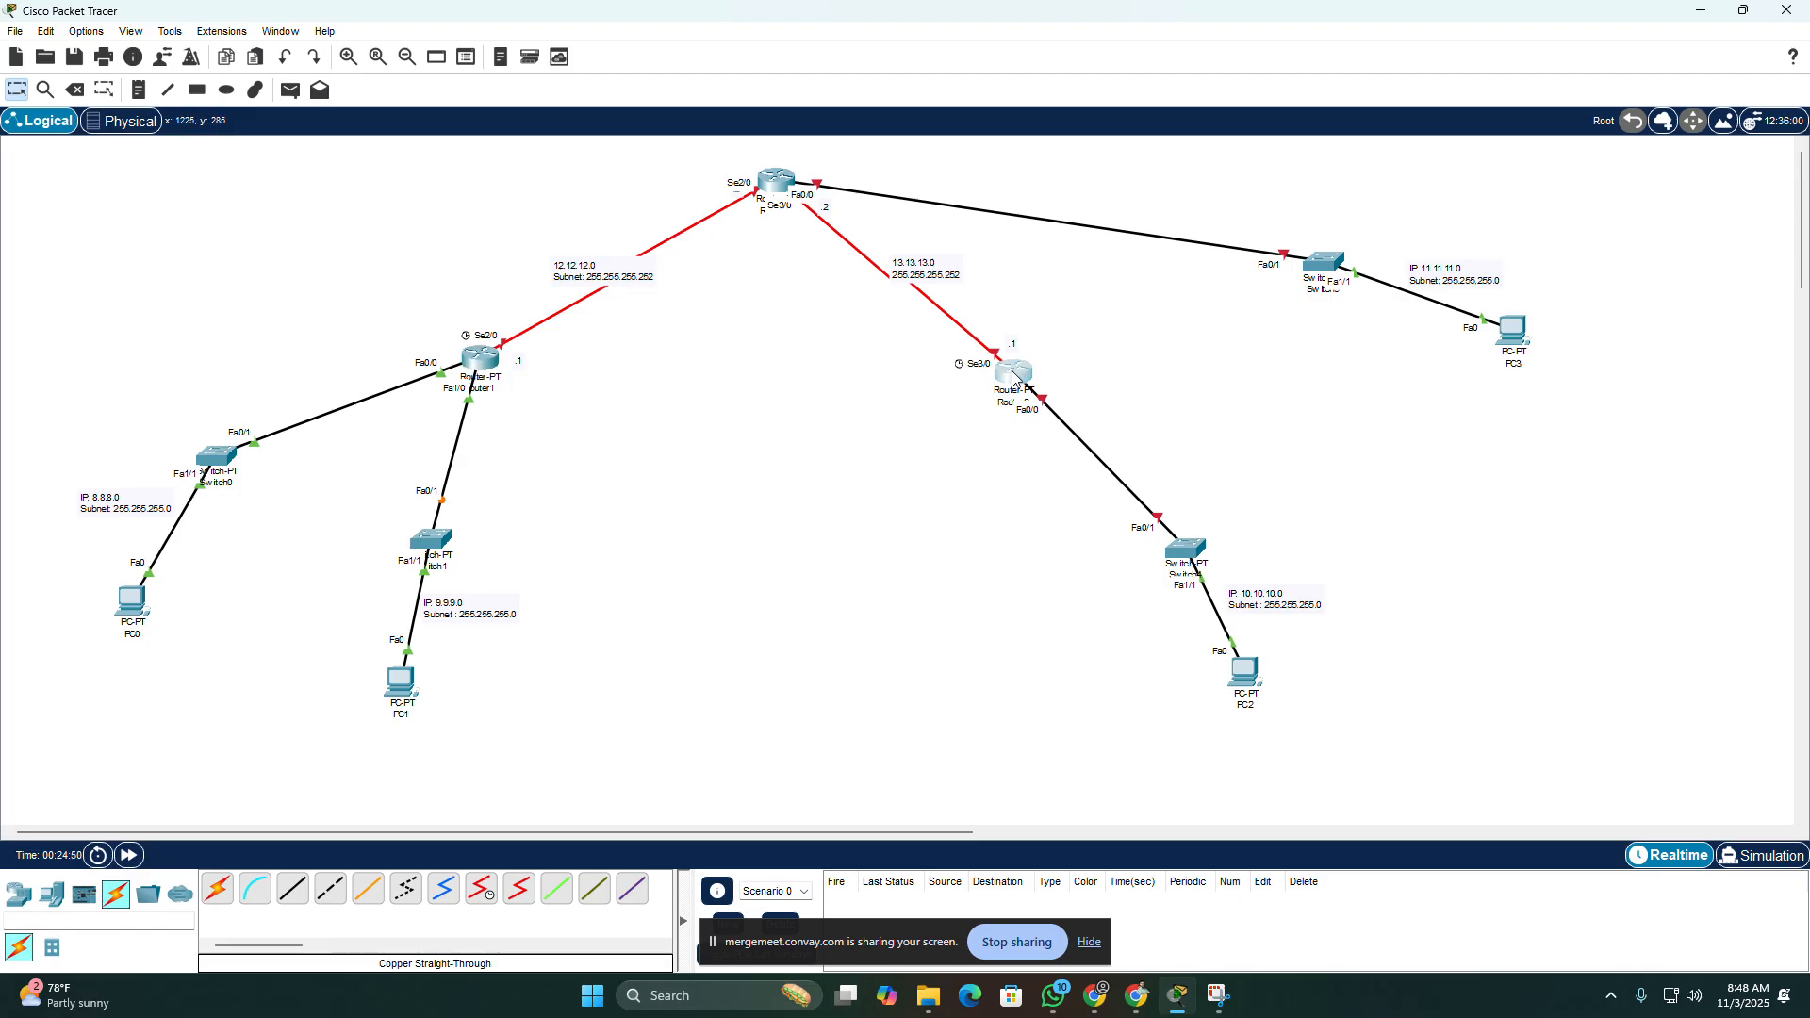
drag(1026, 212, 604, 175)
click(356, 209)
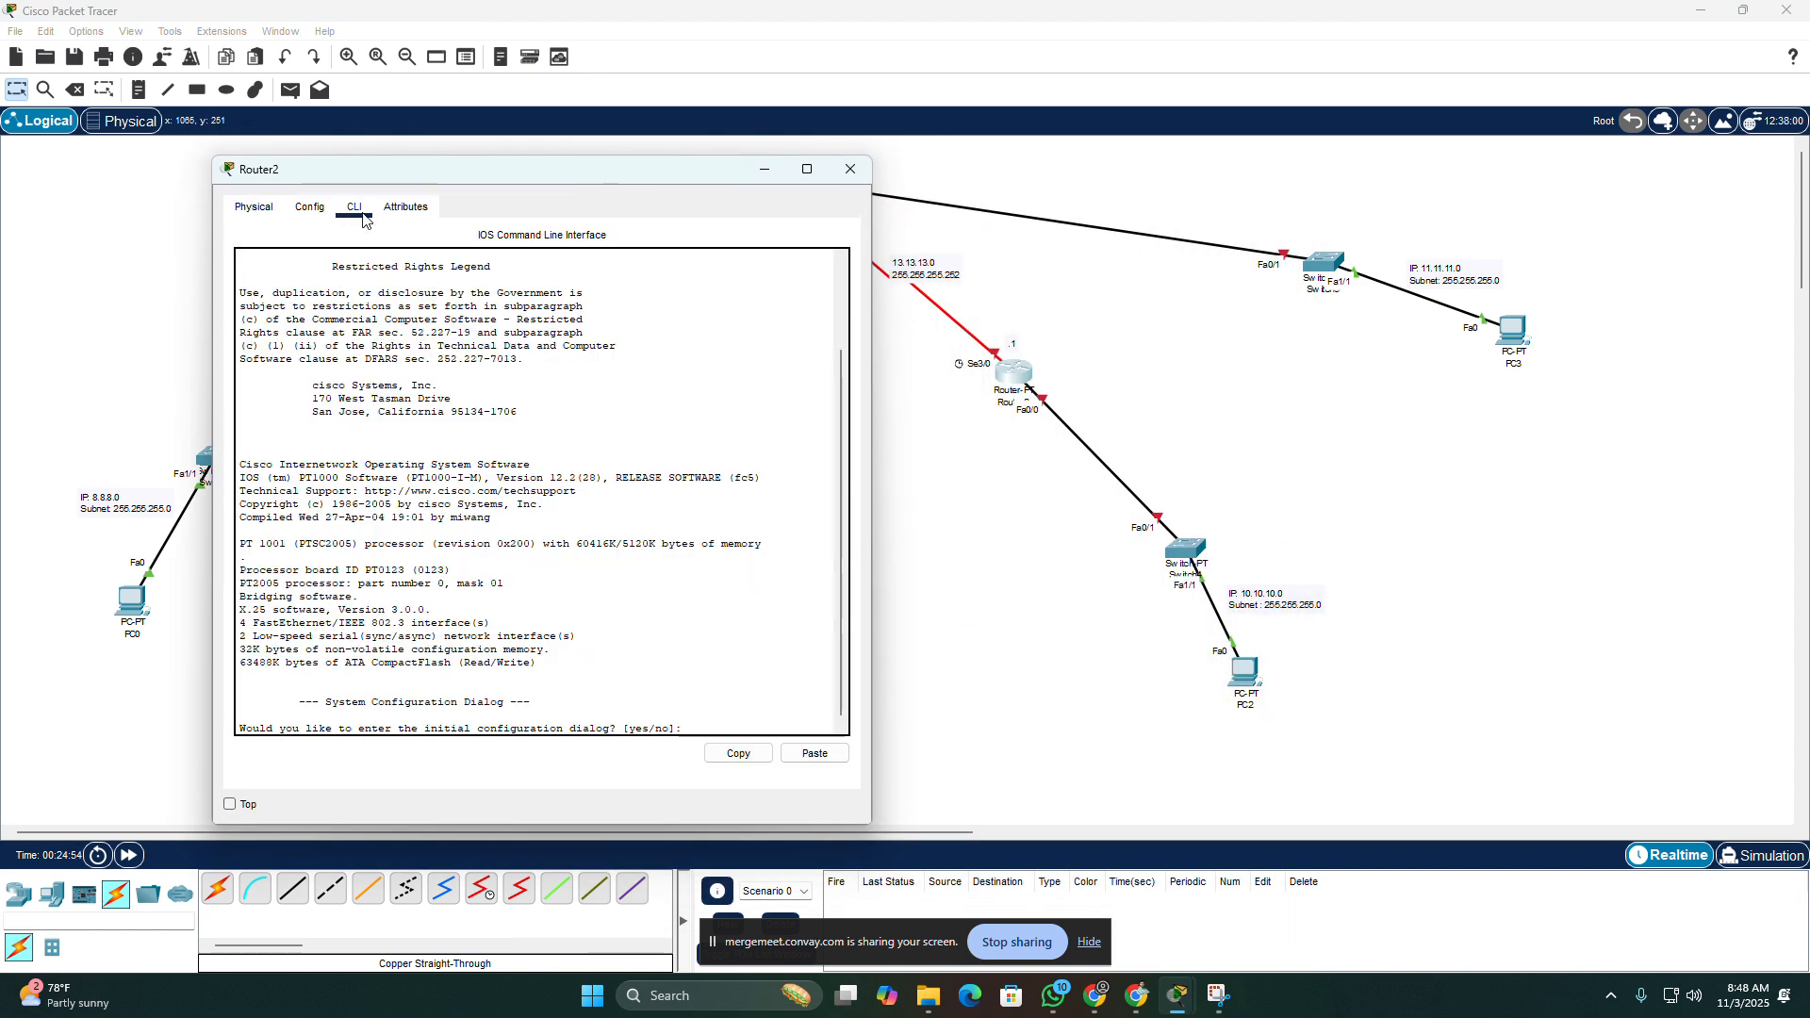
text(n)
key(Return)
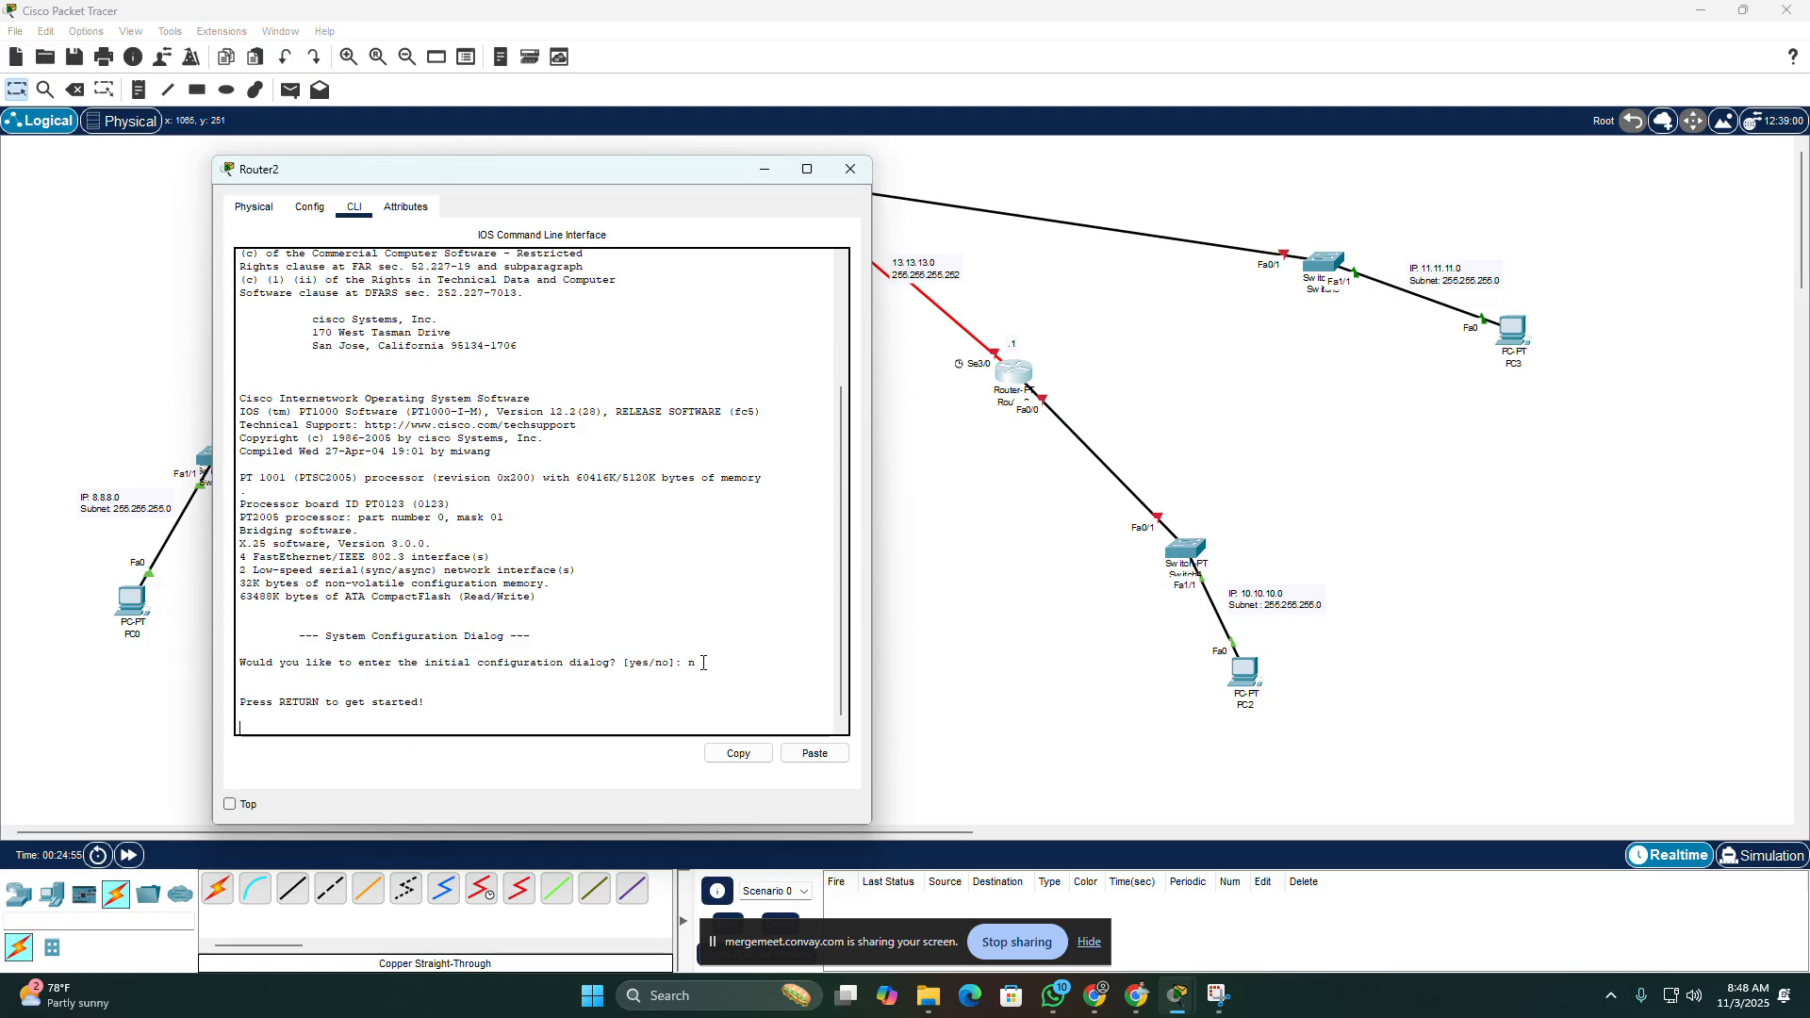
key(Return)
Step: Enter privileged mode on Router2 with "enable" and global configuration mode with "configure terminal"
text(ena)
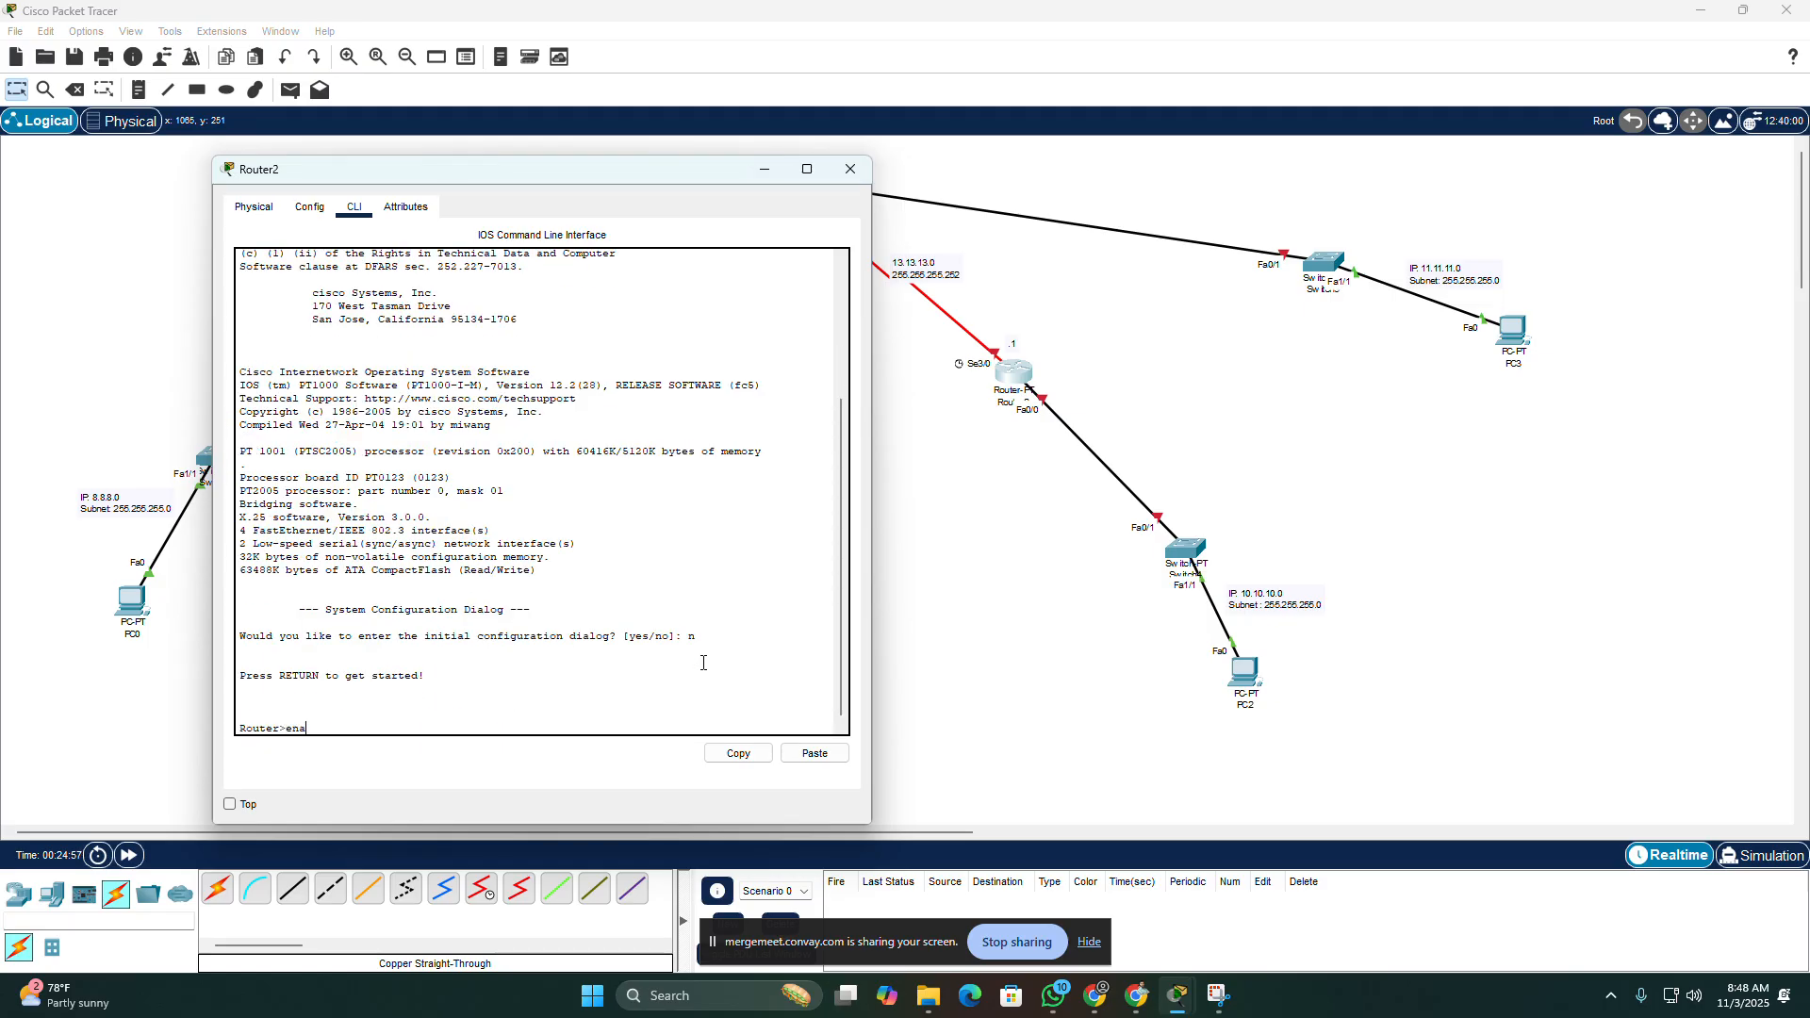
text(ble)
key(Return)
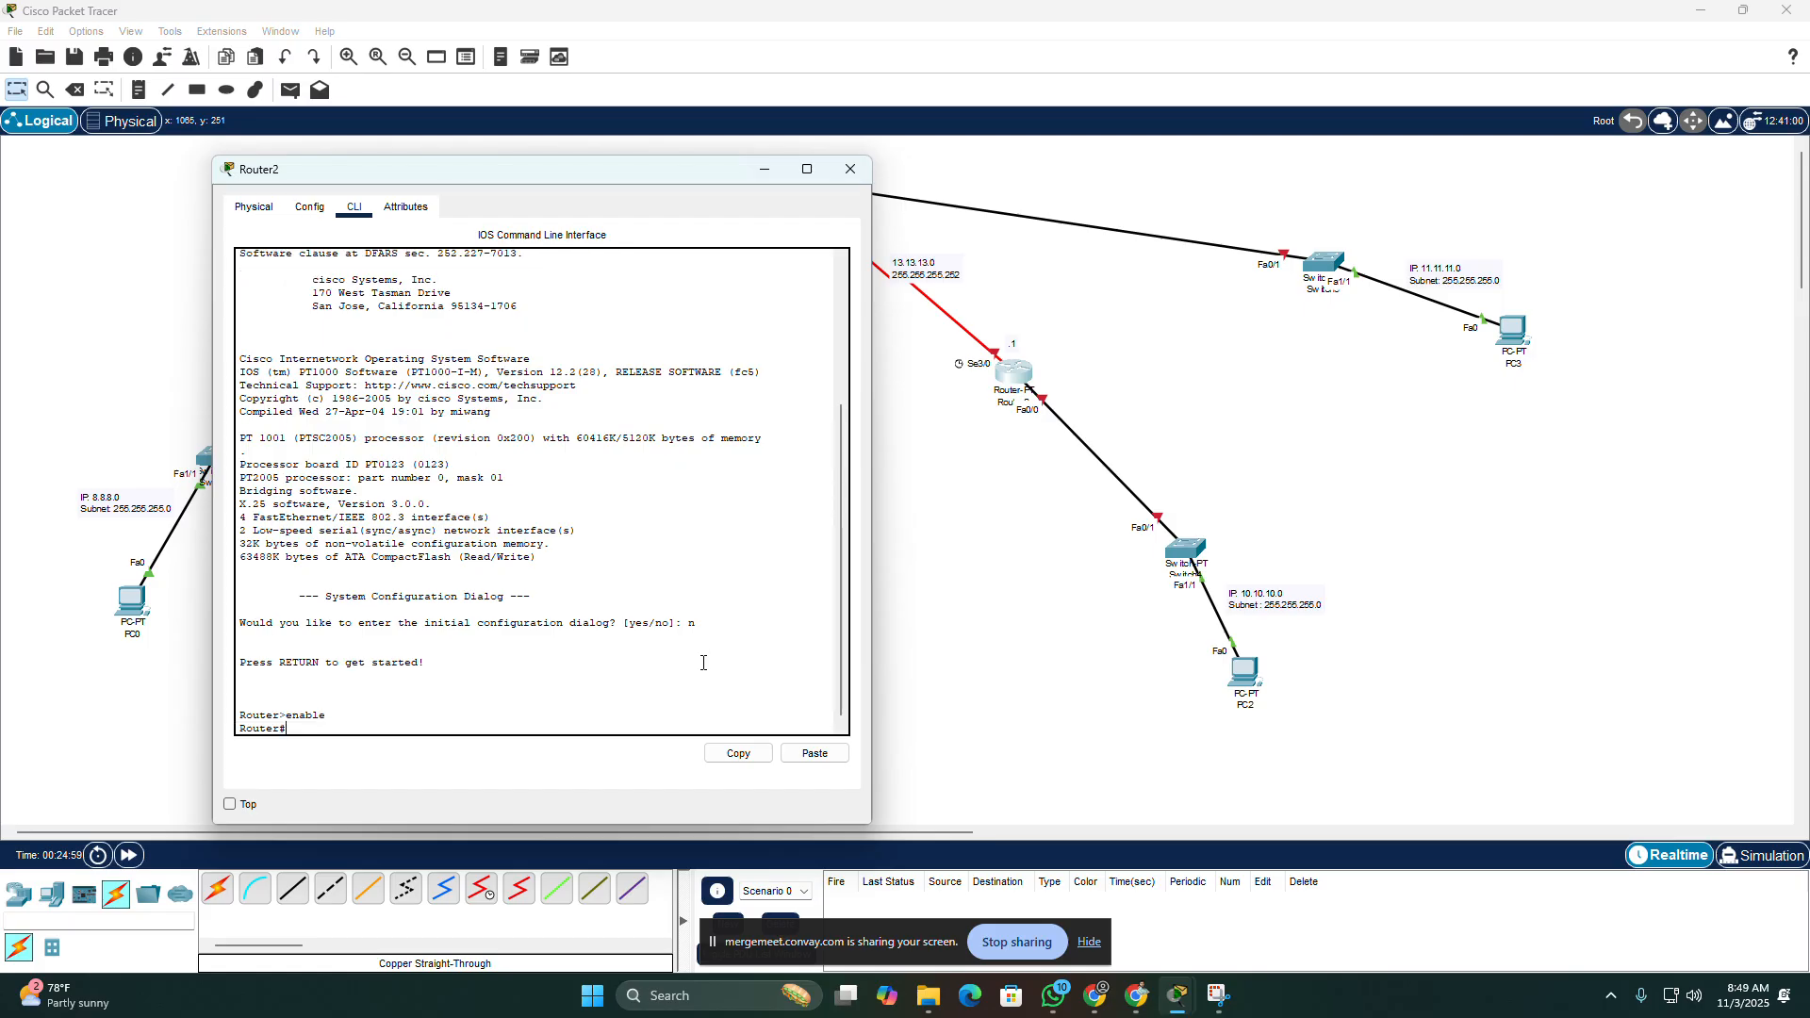
text(configure terminal)
key(Return)
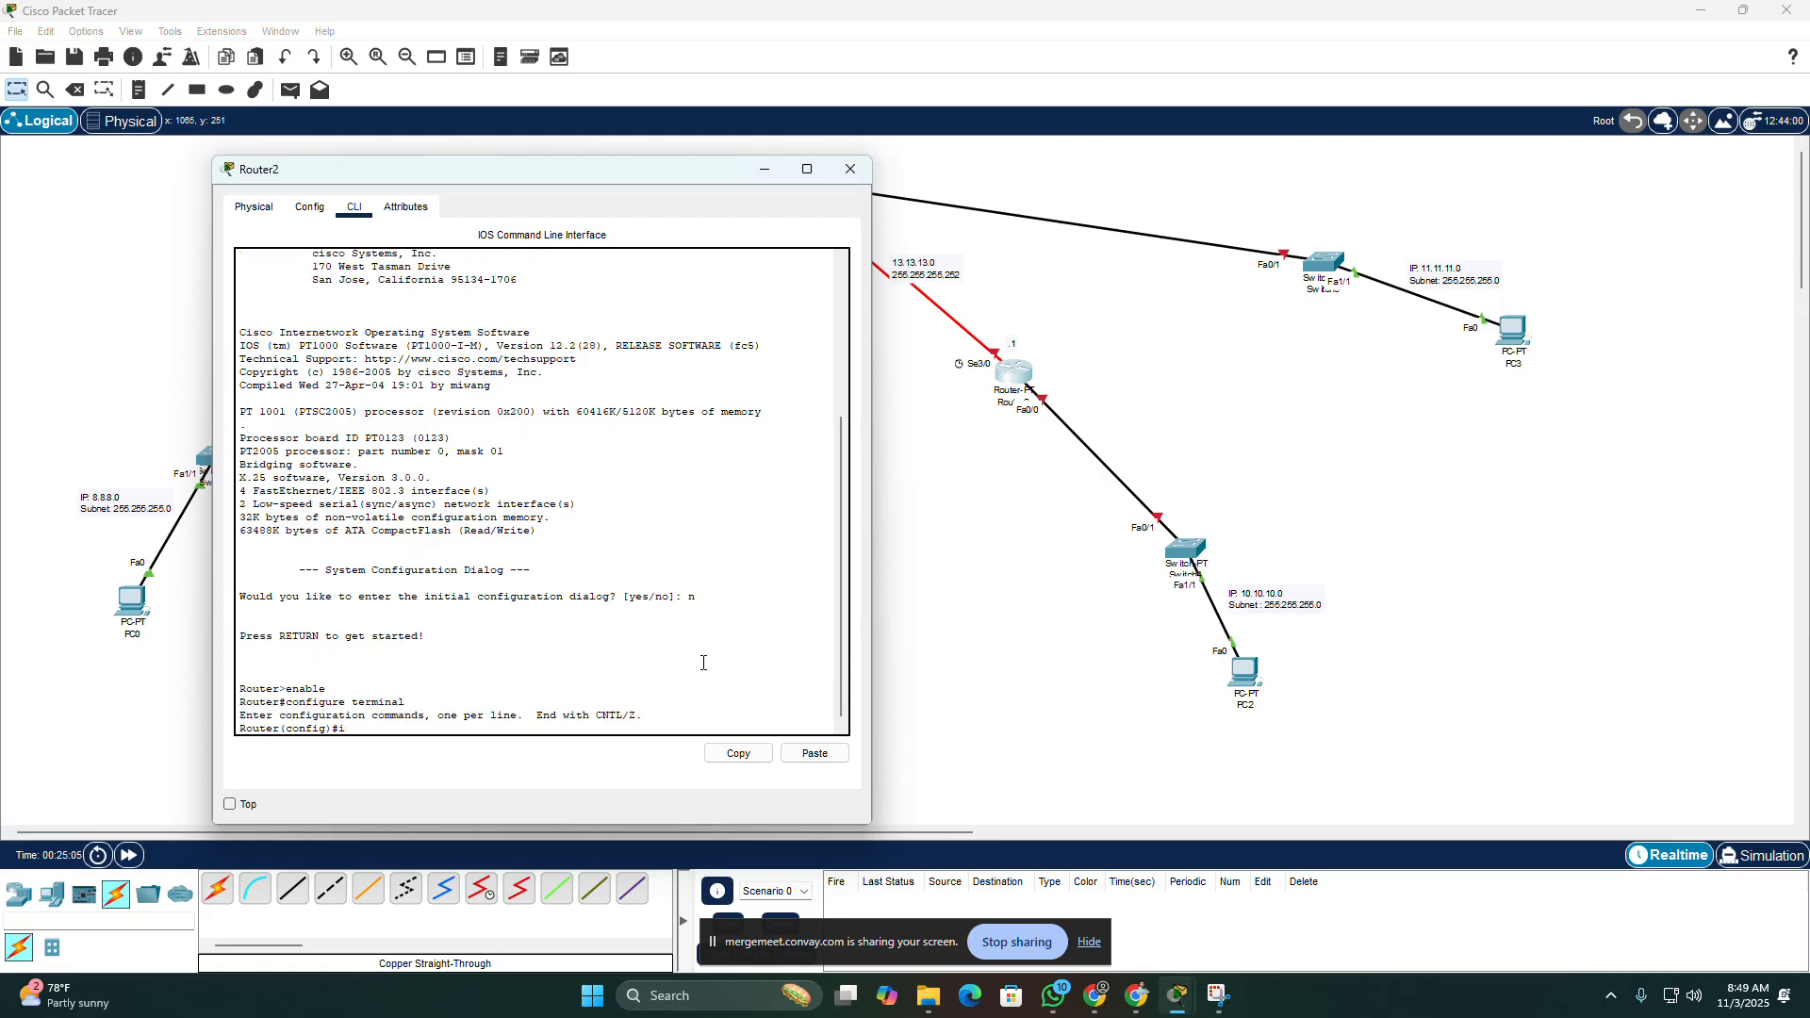
Step: Try to enter Router2's interface configuration with the command "interface fasethernet0/1"
text(interface)
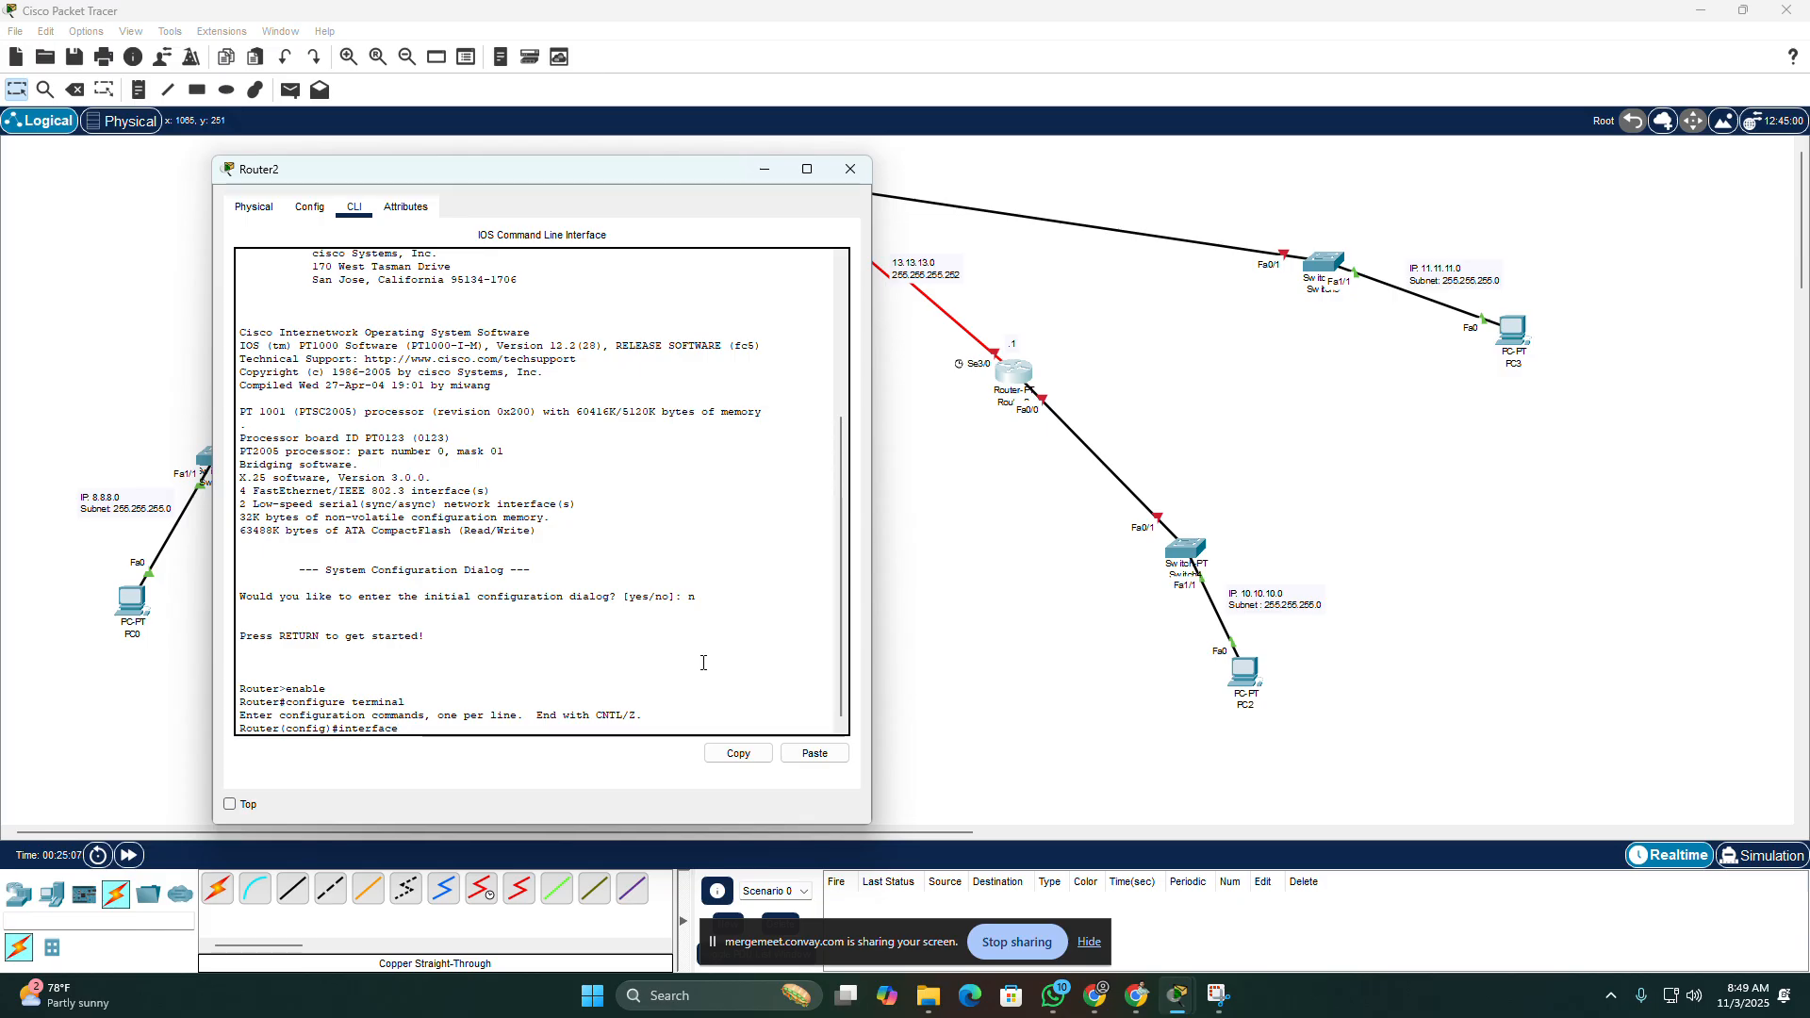
text( fa)
text(st)
text(etje)
key(BackSpace)
key(BackSpace)
text(ethernet)
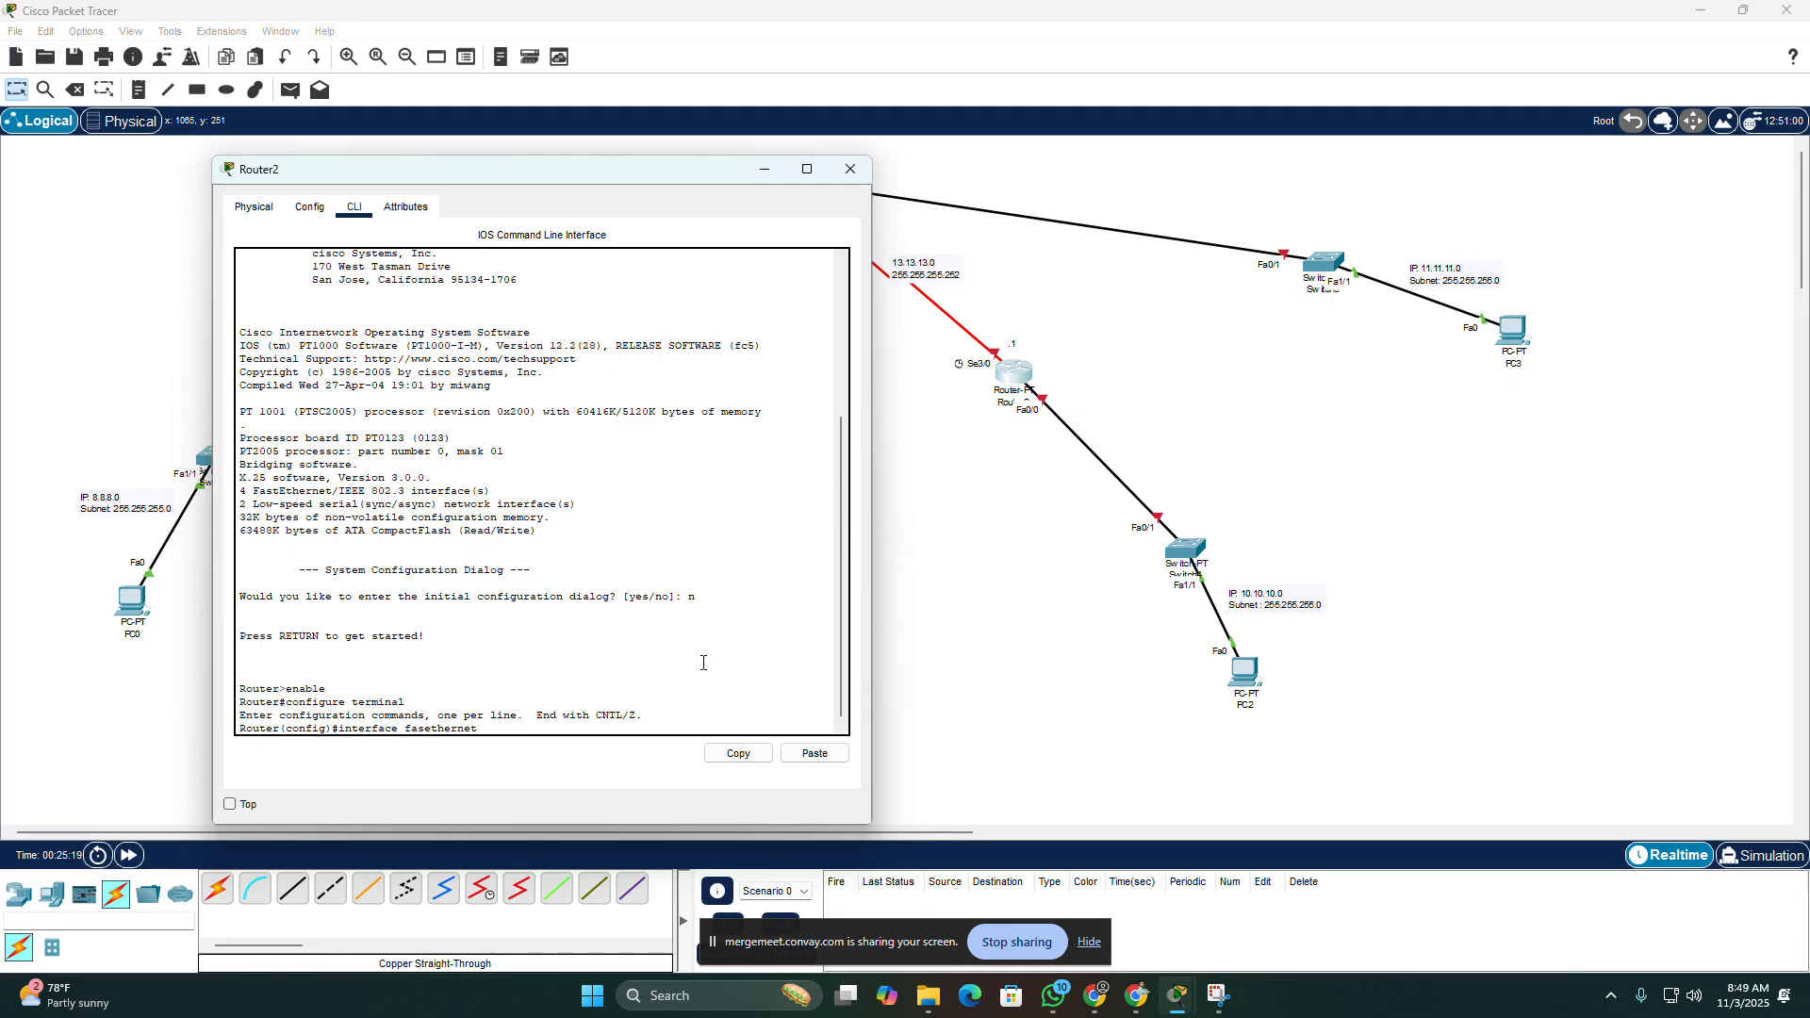
key(Return)
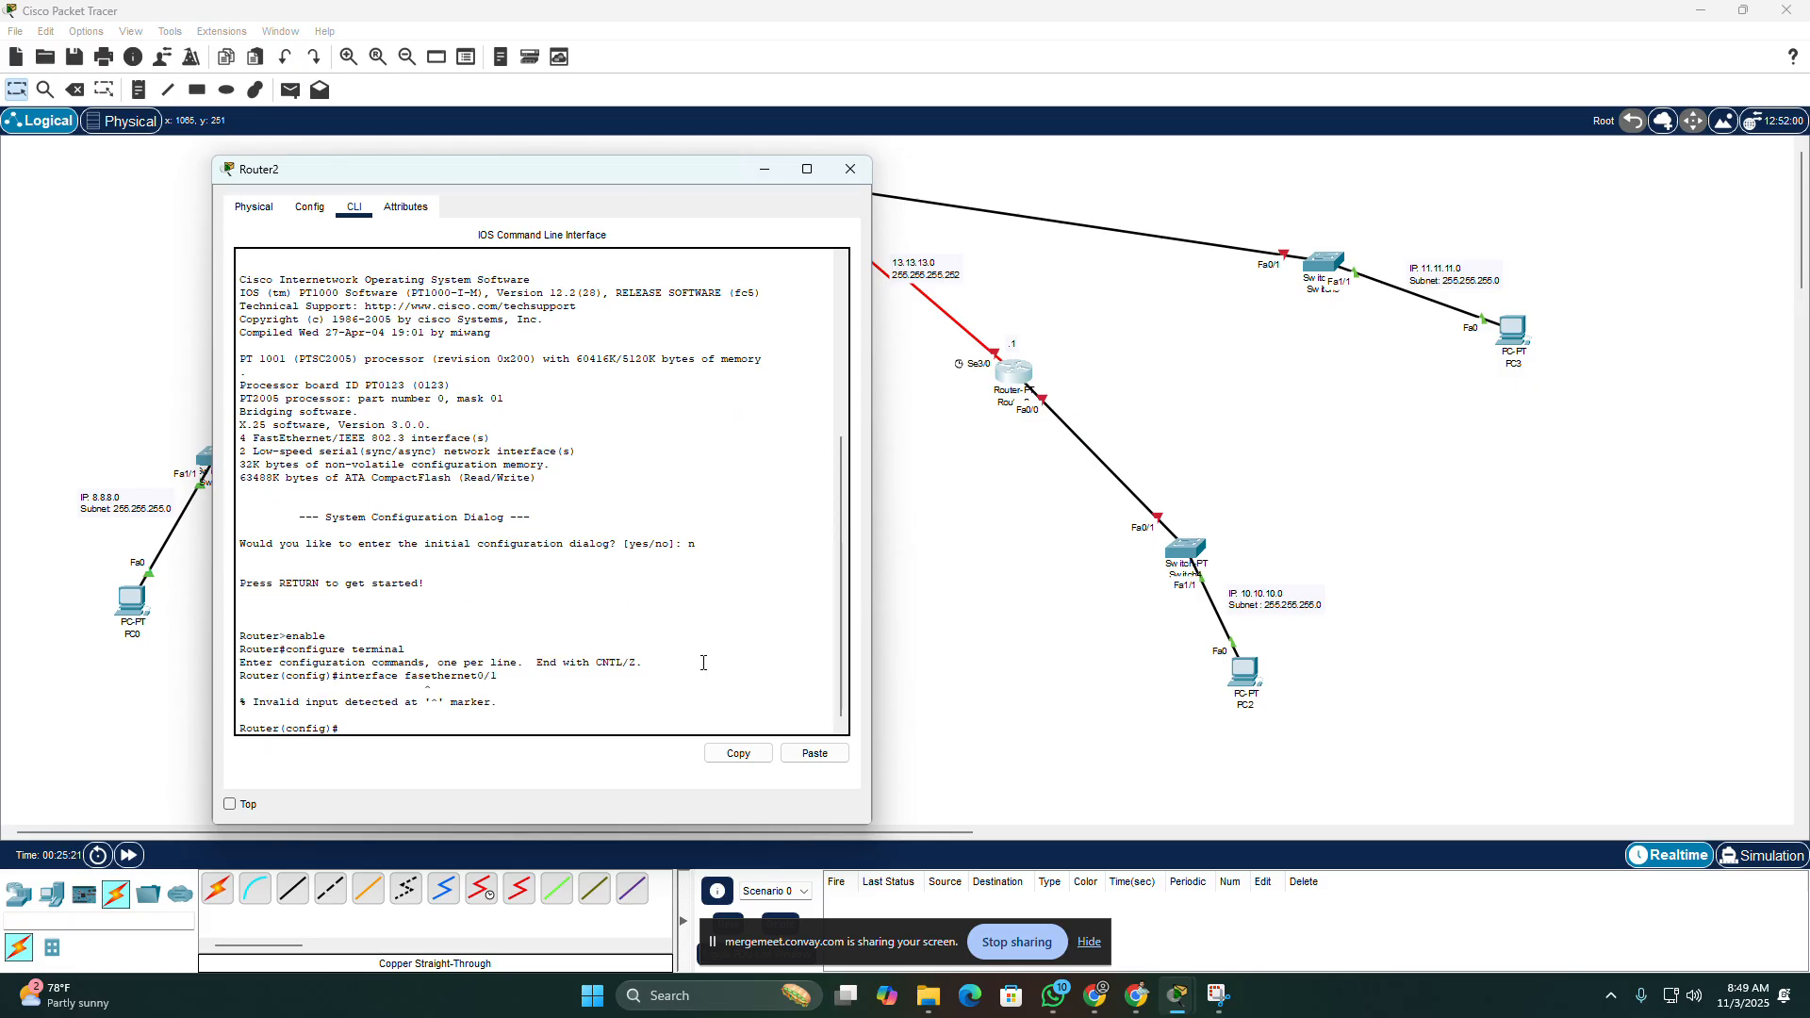
Step: Correct the spelling of the recalled command and try "interface fastethernet0/1" on Router2
key(Up)
key(BackSpace)
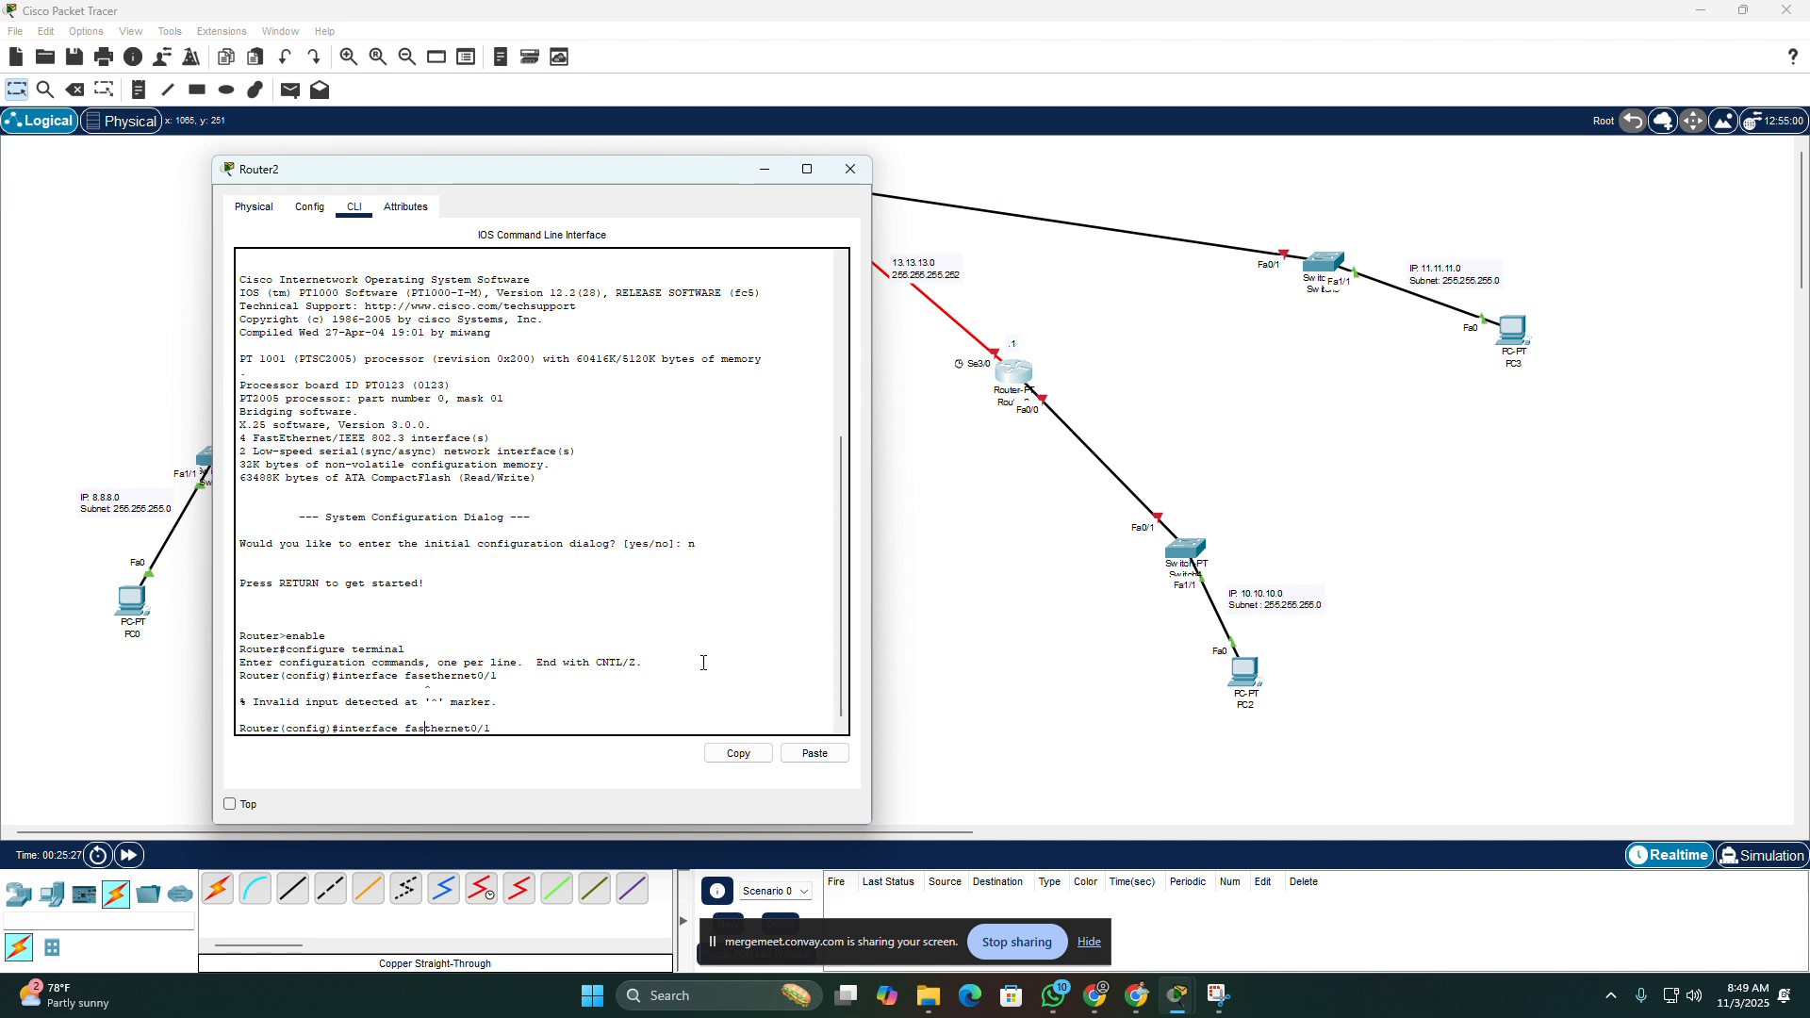
text(t)
key(Return)
Step: Recall the last interface command on Router2, move its window aside, and review the interface commands entered on Router1
key(Up)
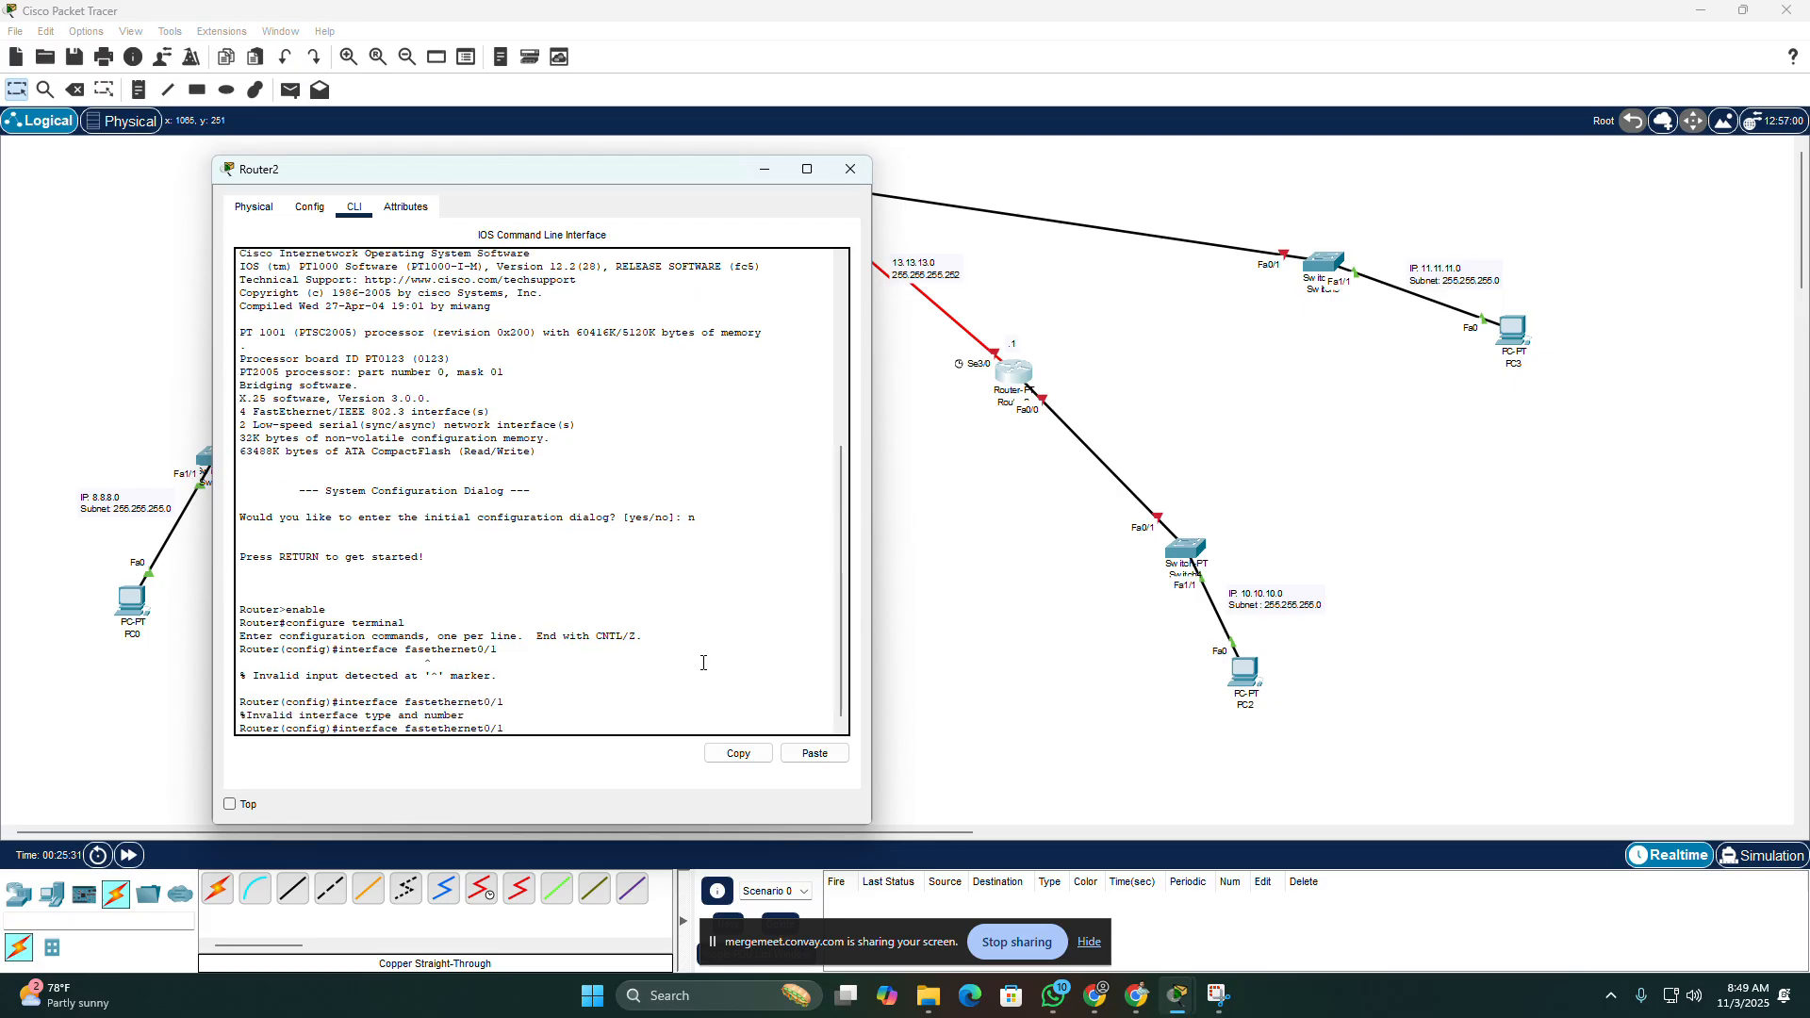
key(Left)
key(Left)
key(Left)
key(Left)
key(Left)
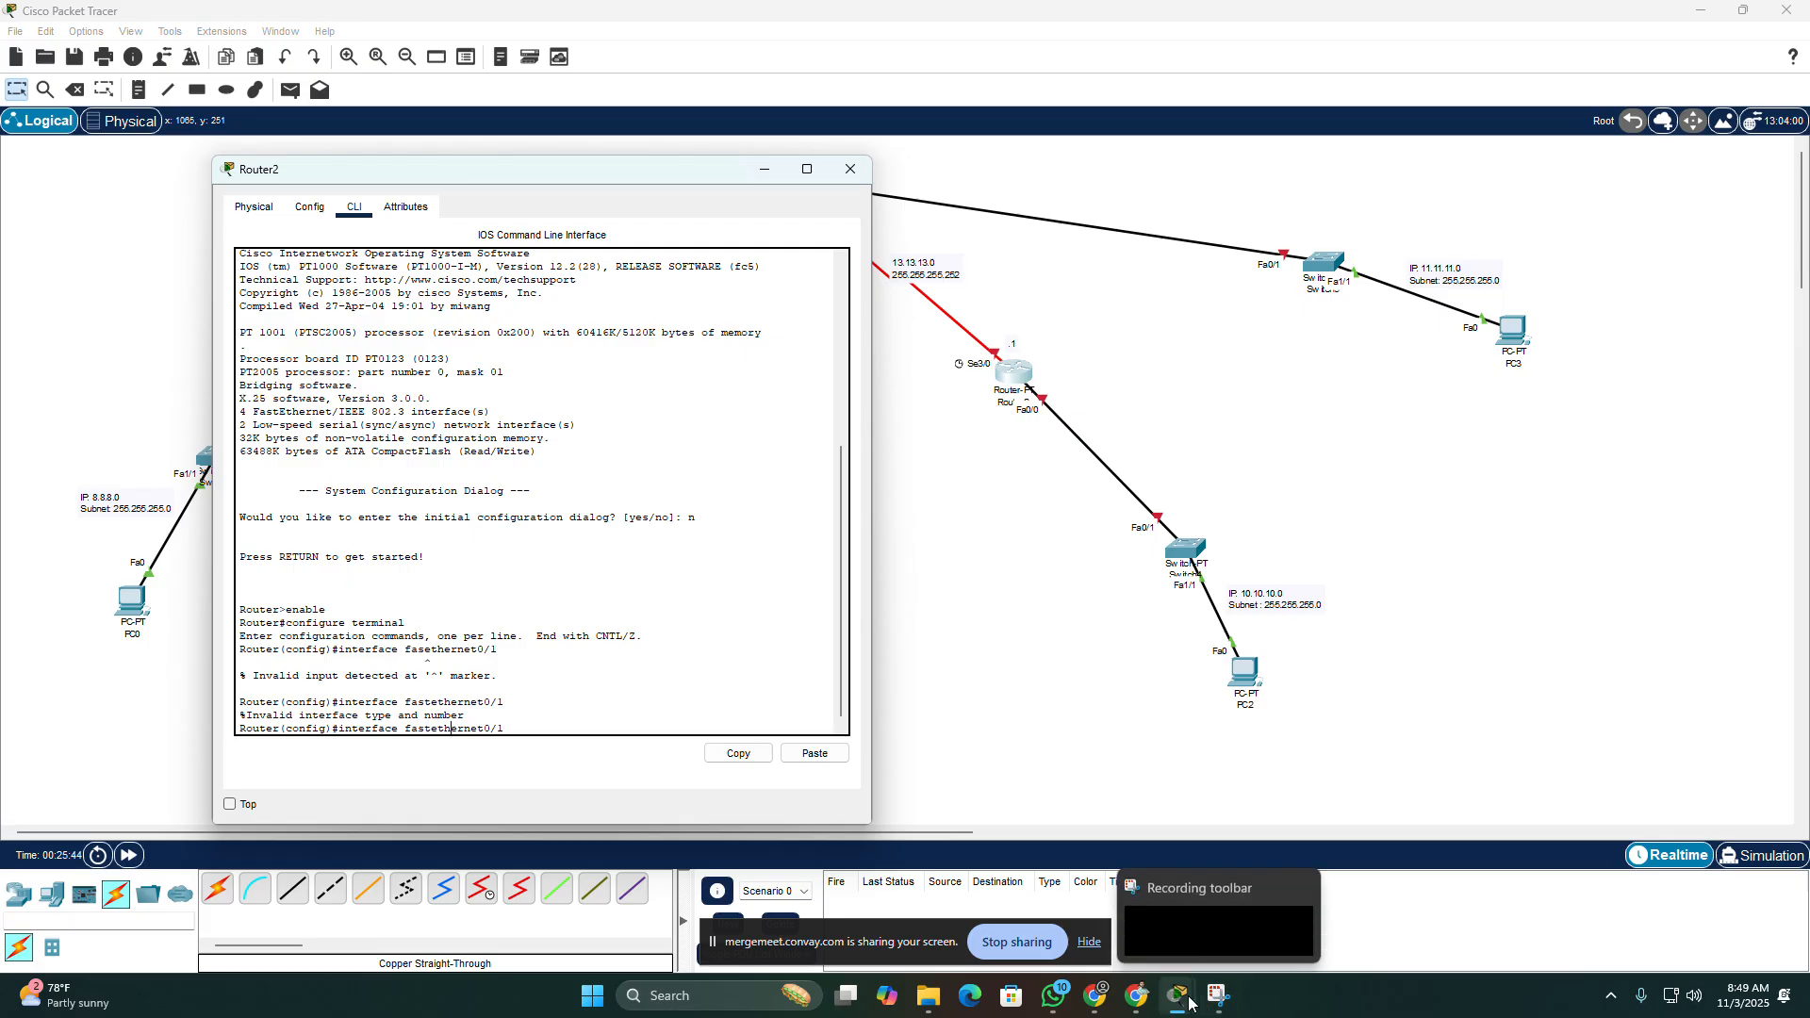
mouse_move(1186, 1002)
drag(568, 177, 962, 174)
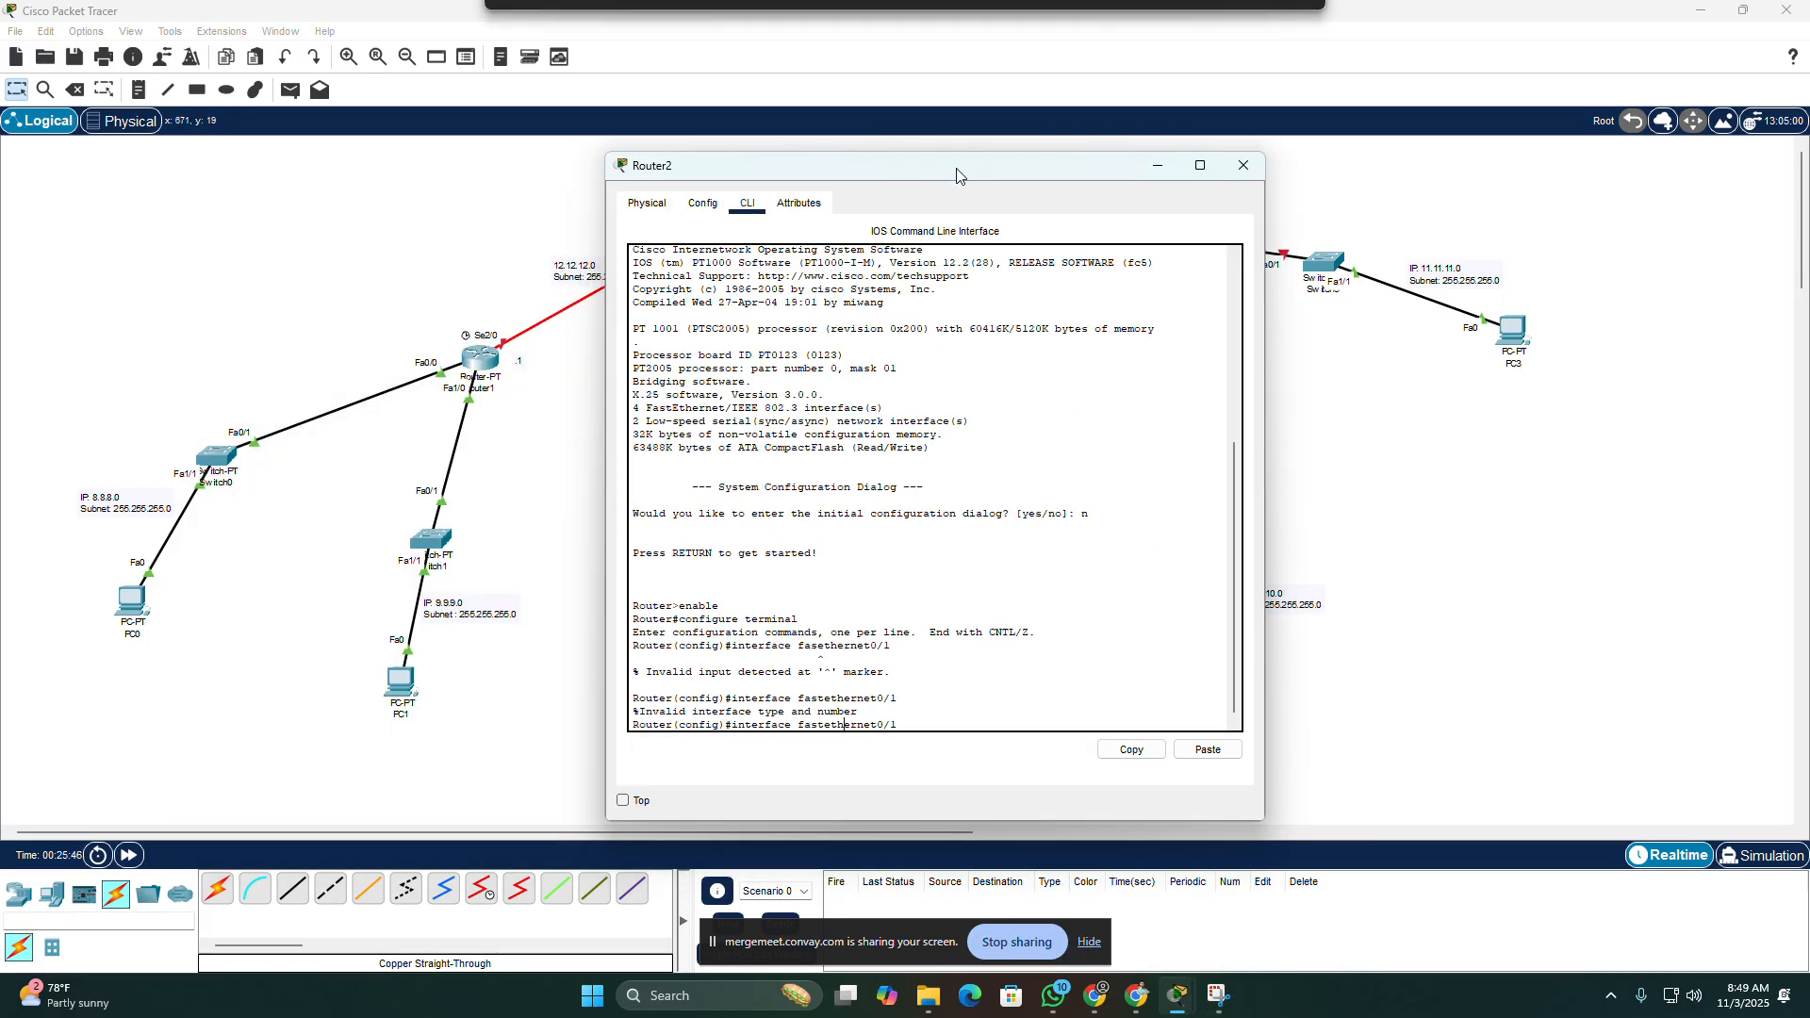
click(469, 382)
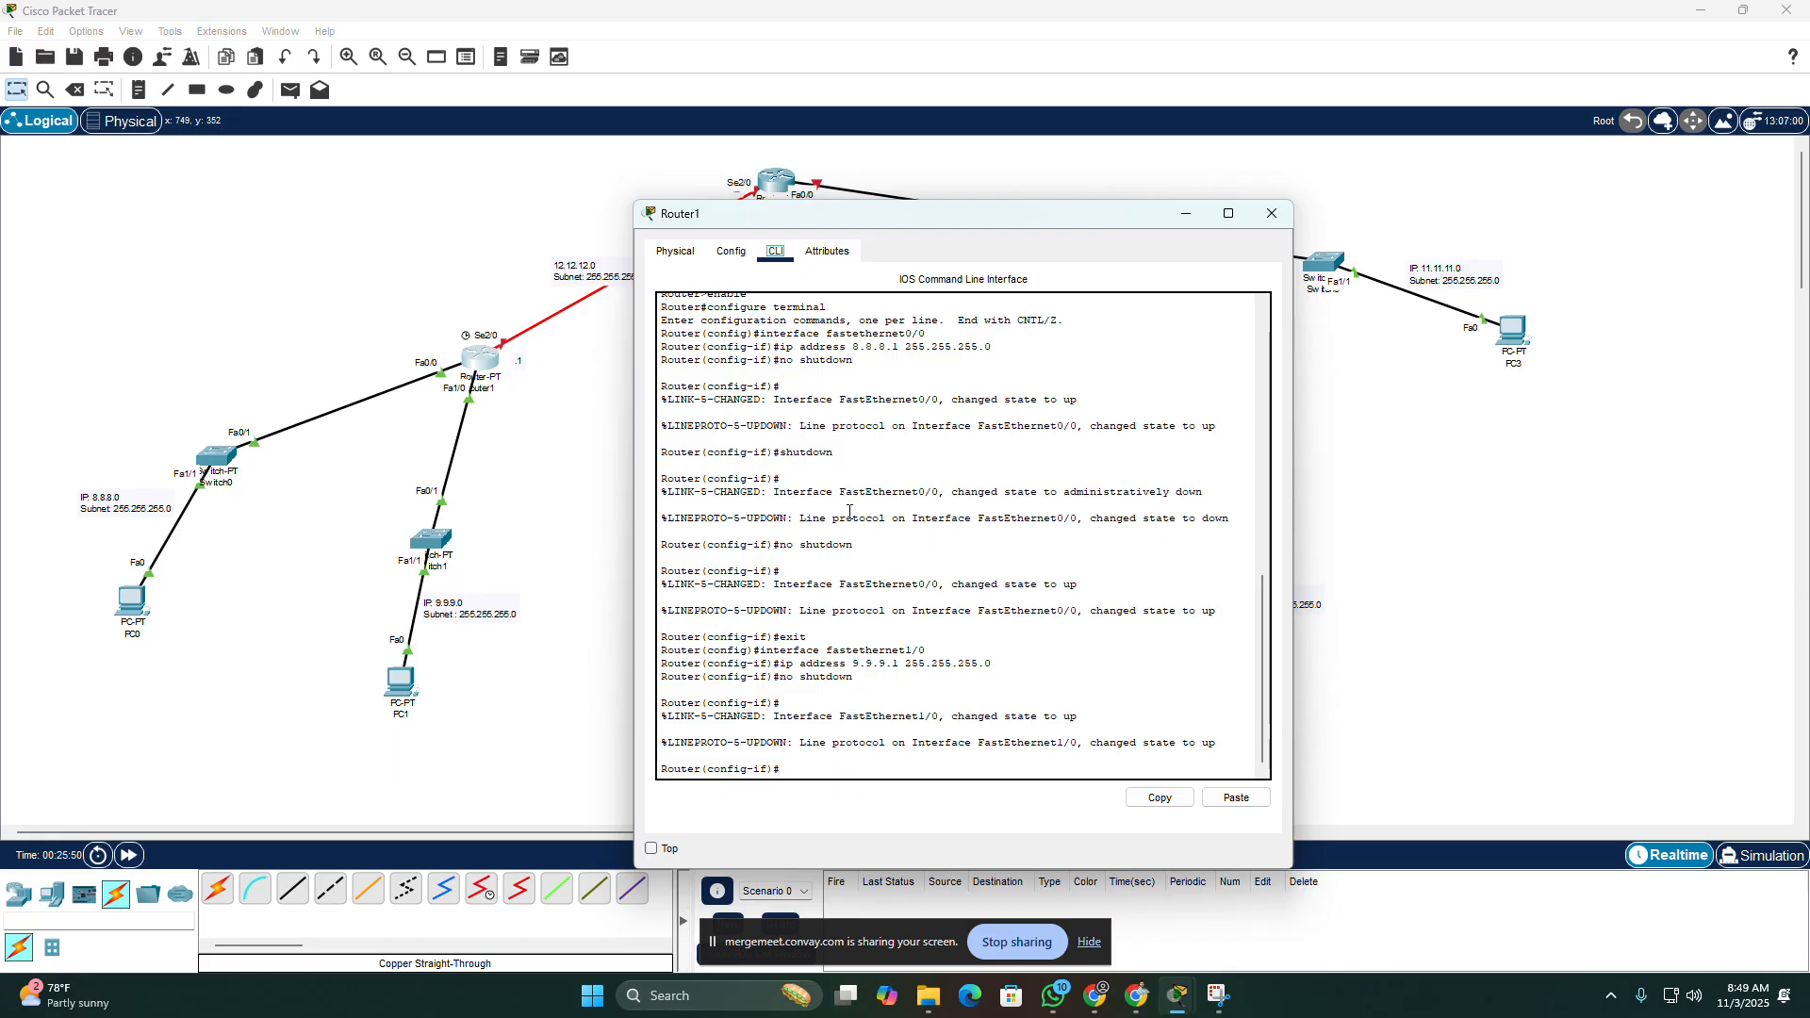
click(595, 524)
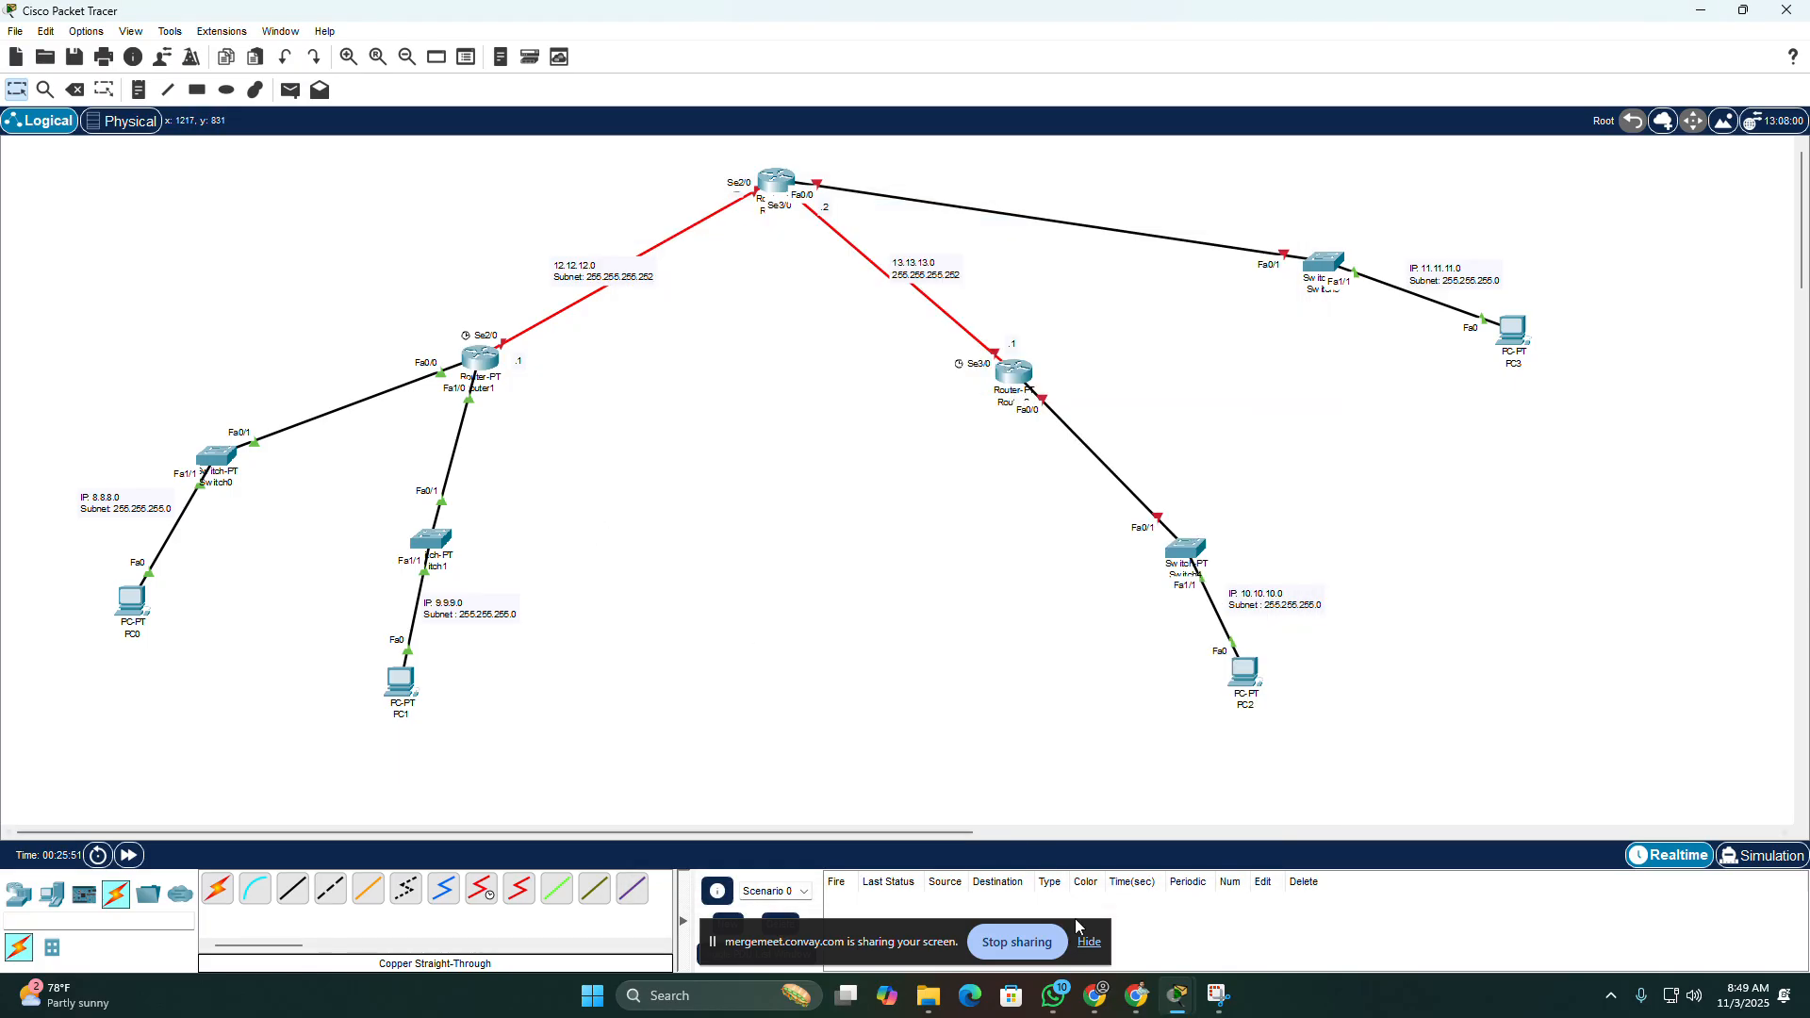
Step: Return to Router2's command line and change the recalled command to "interface fastethernet0/0", then run it
click(1218, 996)
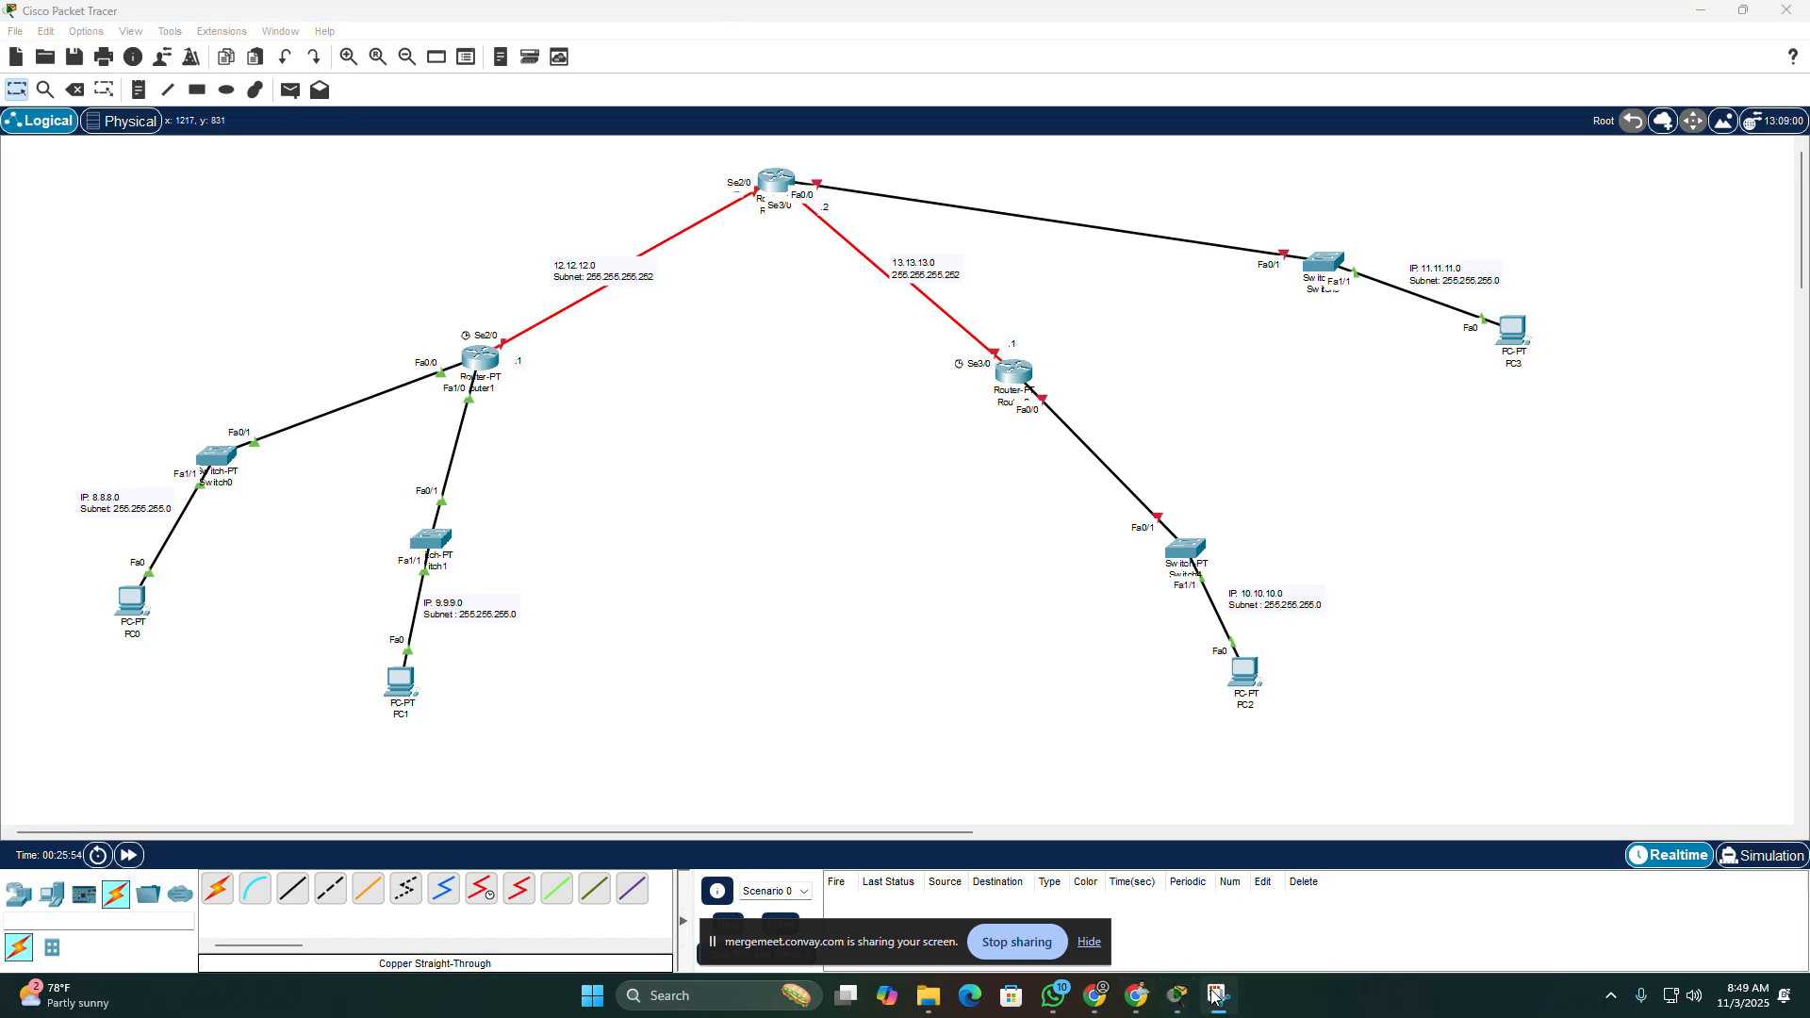
click(1020, 396)
click(1020, 396)
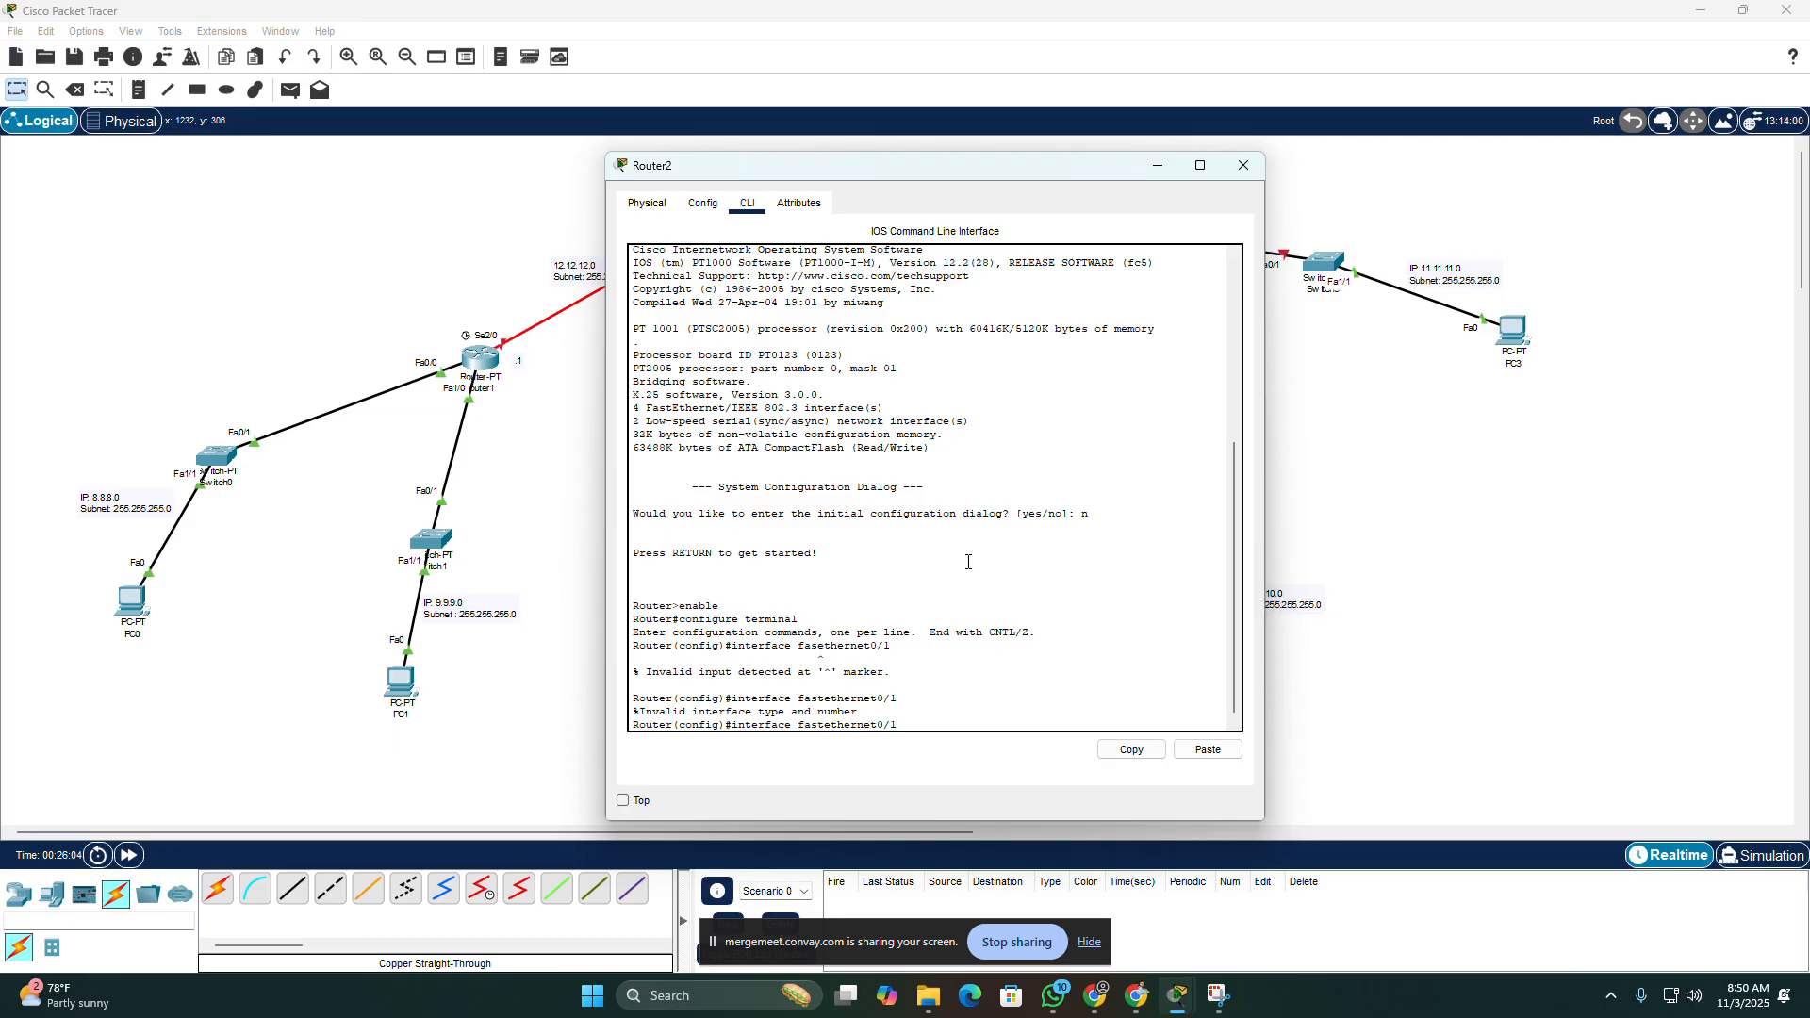
text(0)
key(Return)
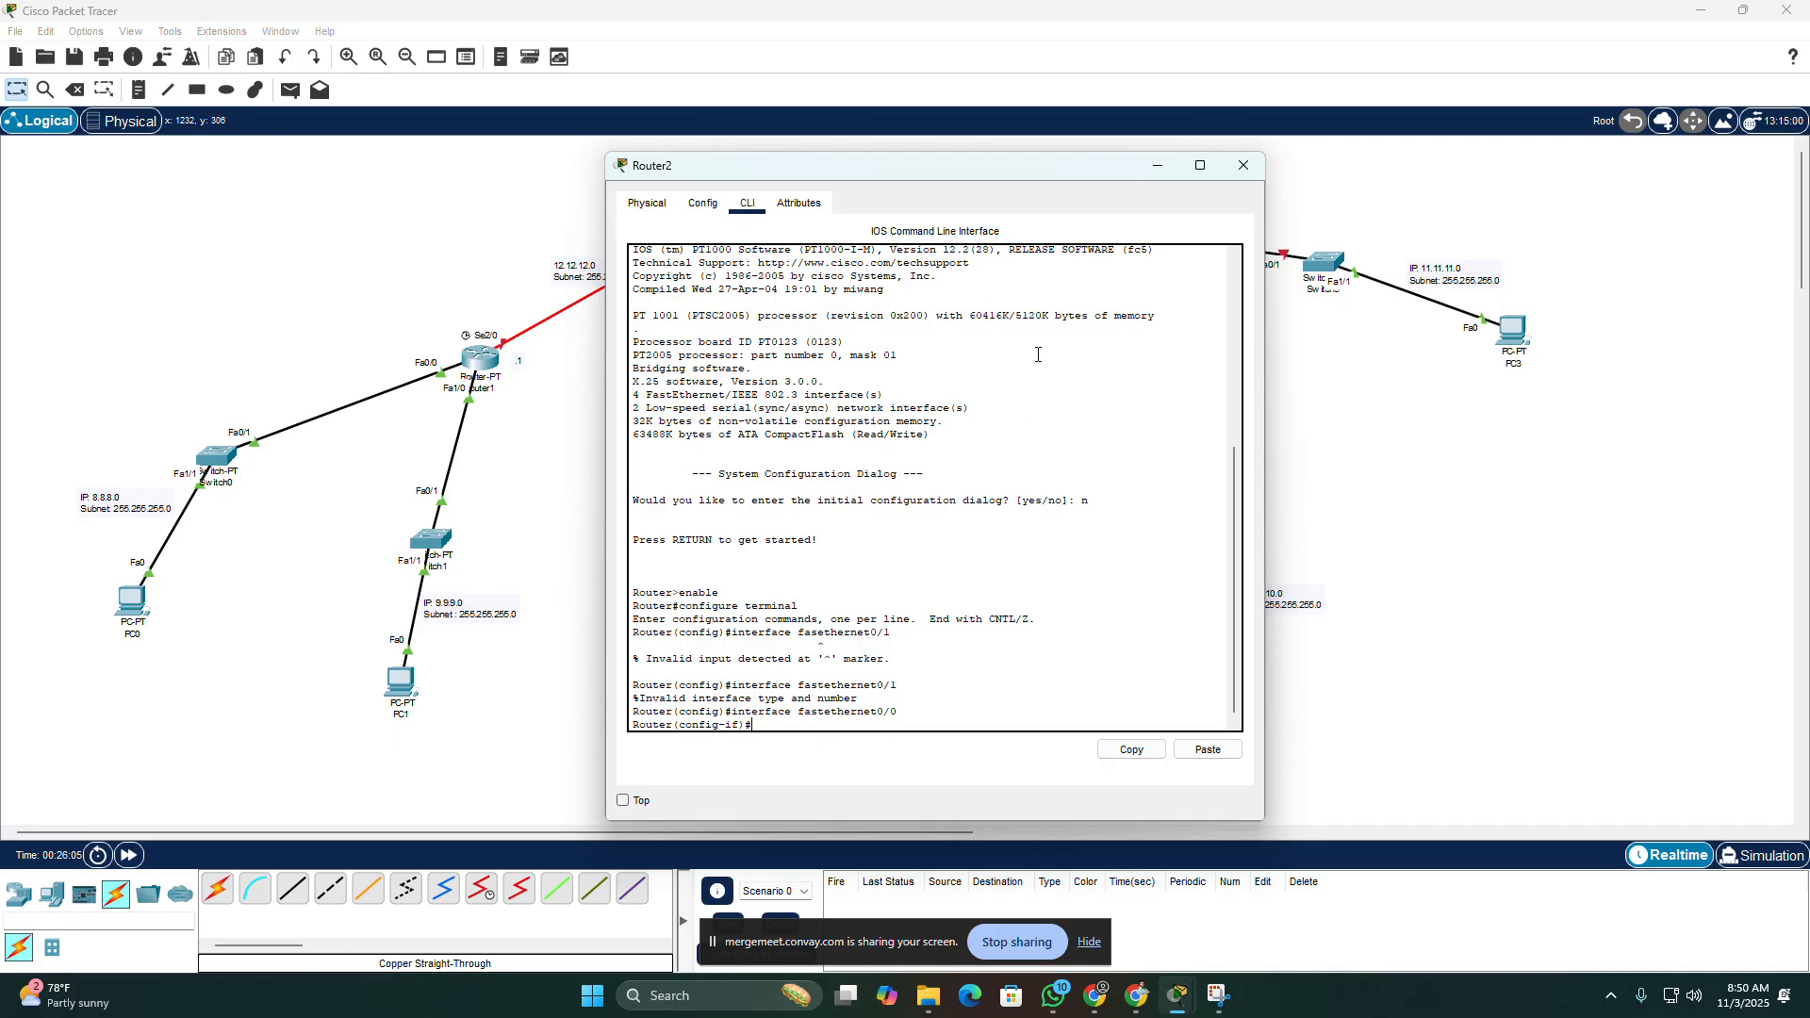
Step: Move Router2's window clear of its LAN and assign FastEthernet0/0 the address 10.10.10.1 with mask 255.255.255.0
drag(1034, 161, 606, 166)
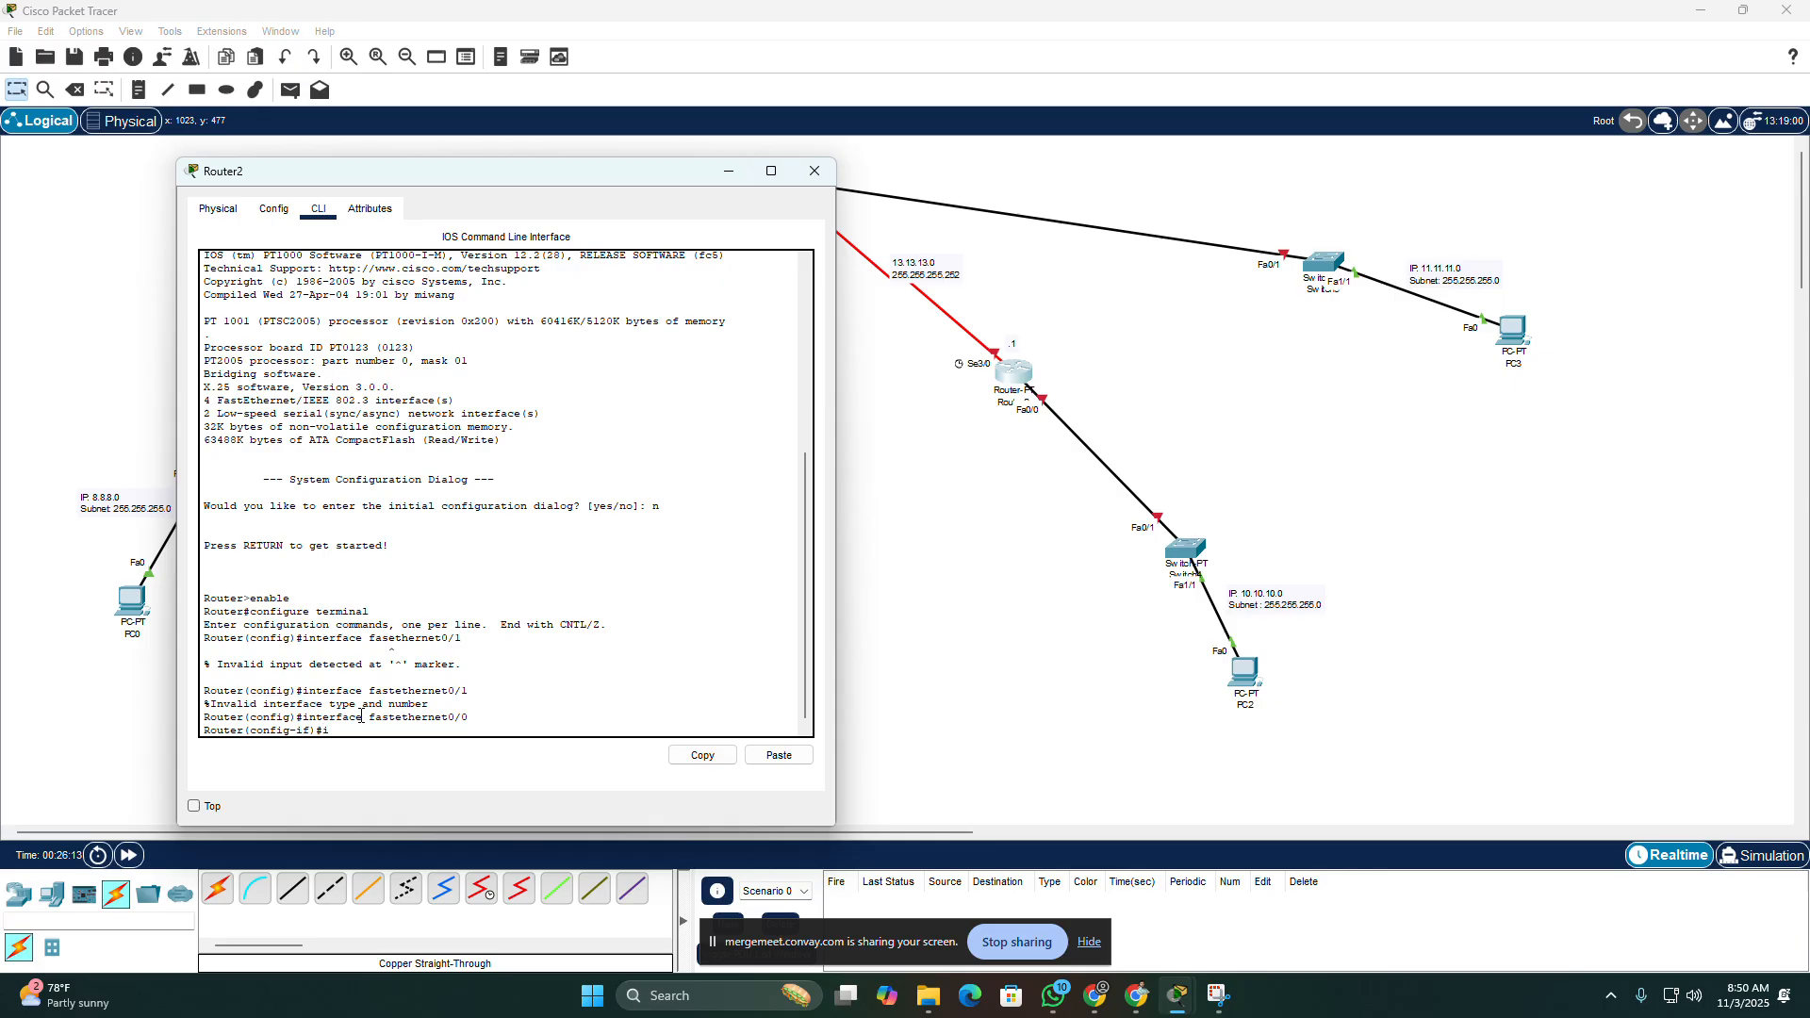
text(p address 10.10.10.1 2)
text(55.255.255.0)
key(Return)
Step: Enable Router2's FastEthernet0/0 interface with "no shutdown" and close Router2's window
text(no sh)
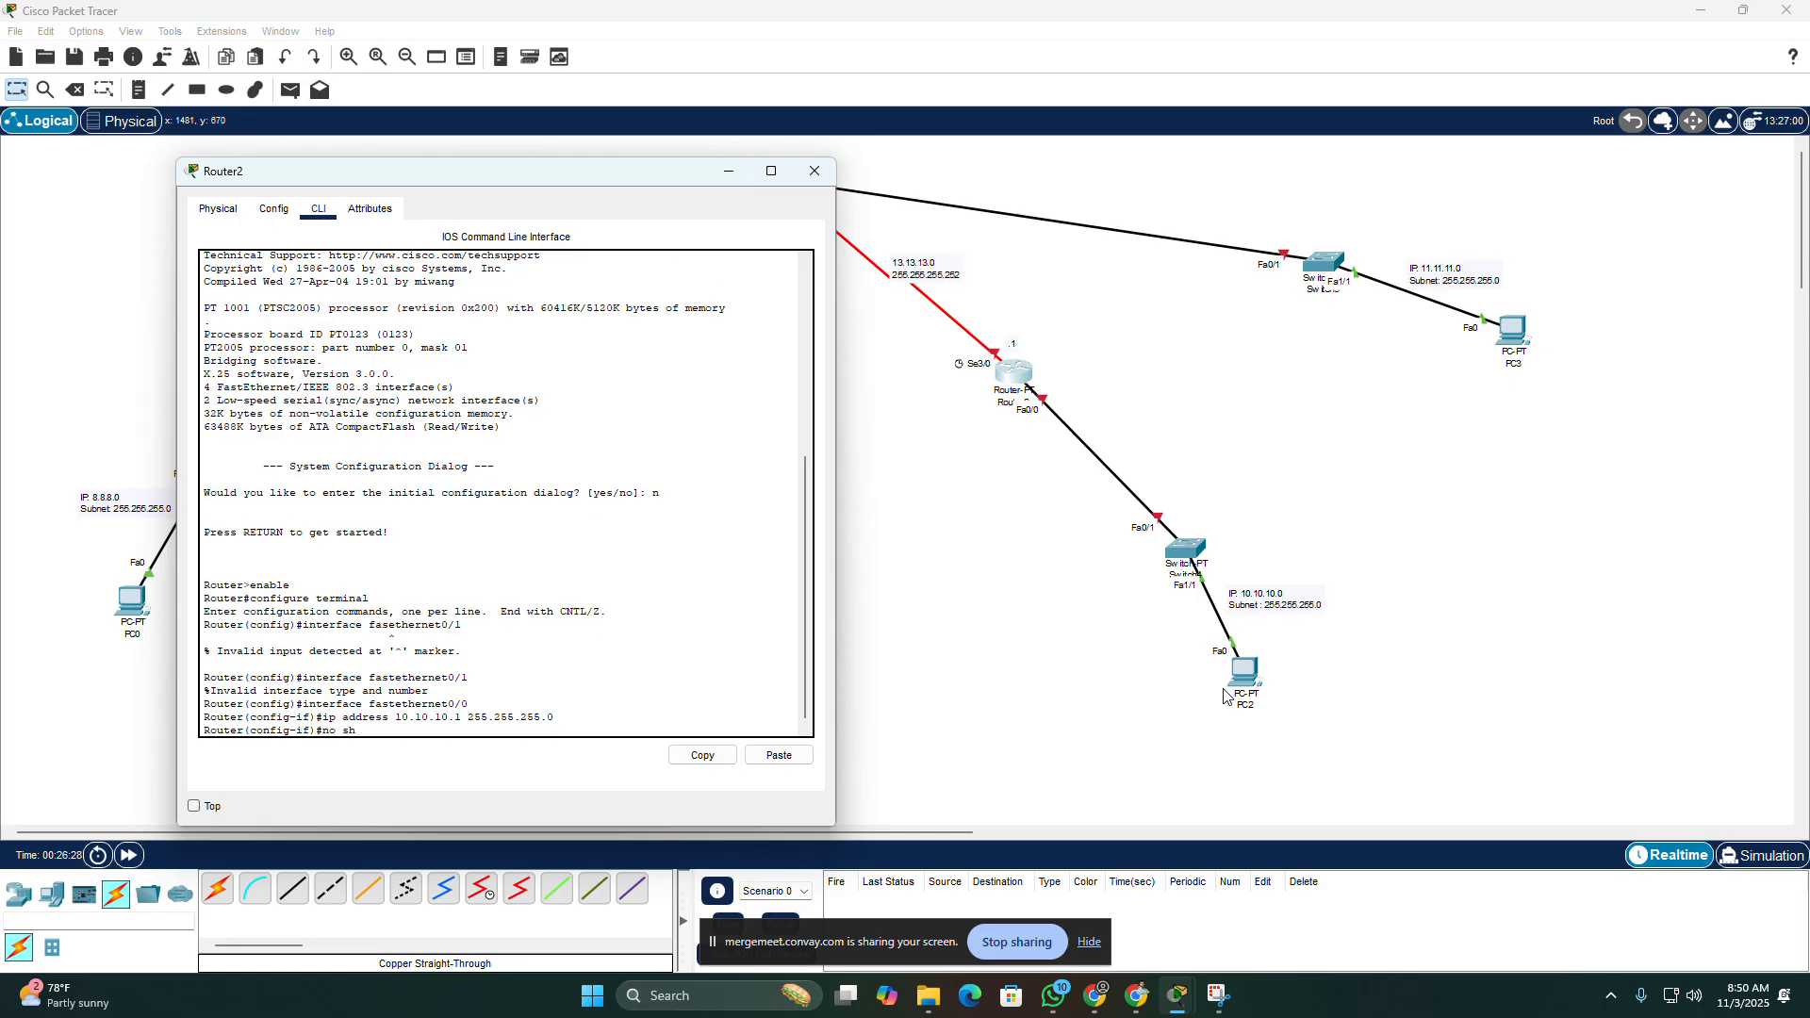
text(utdown)
key(Return)
key(Return)
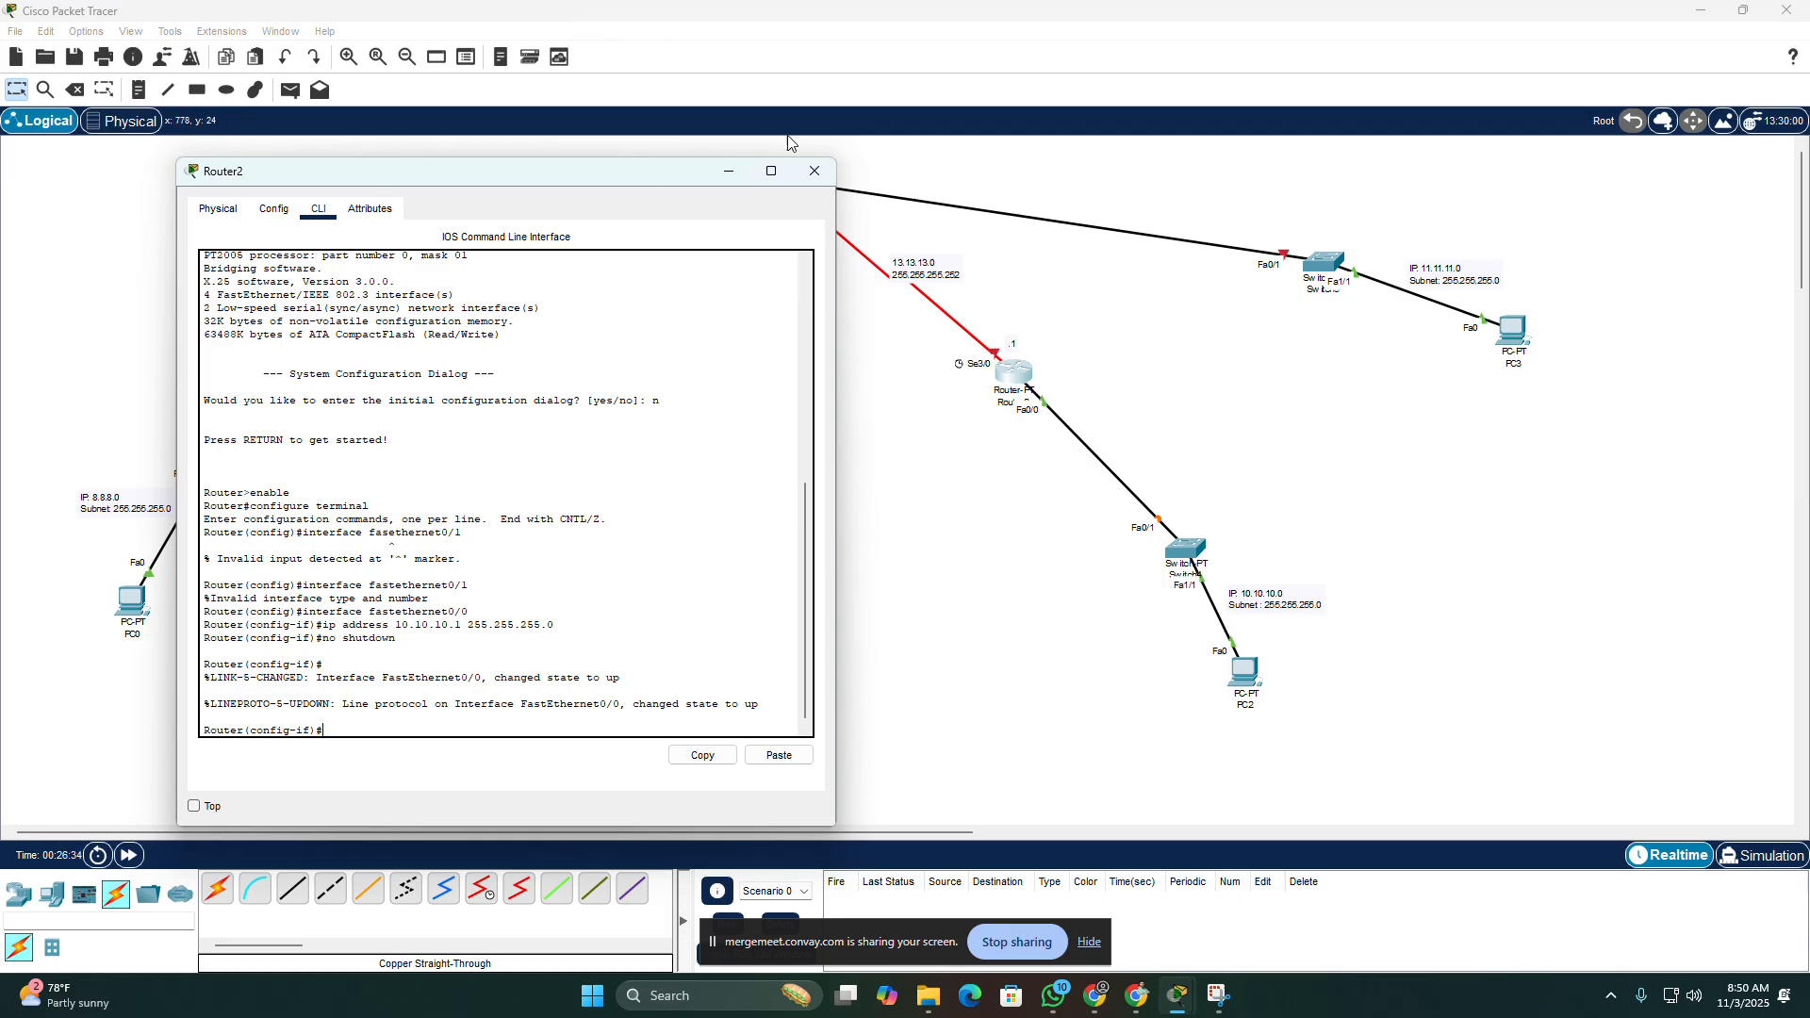
click(815, 171)
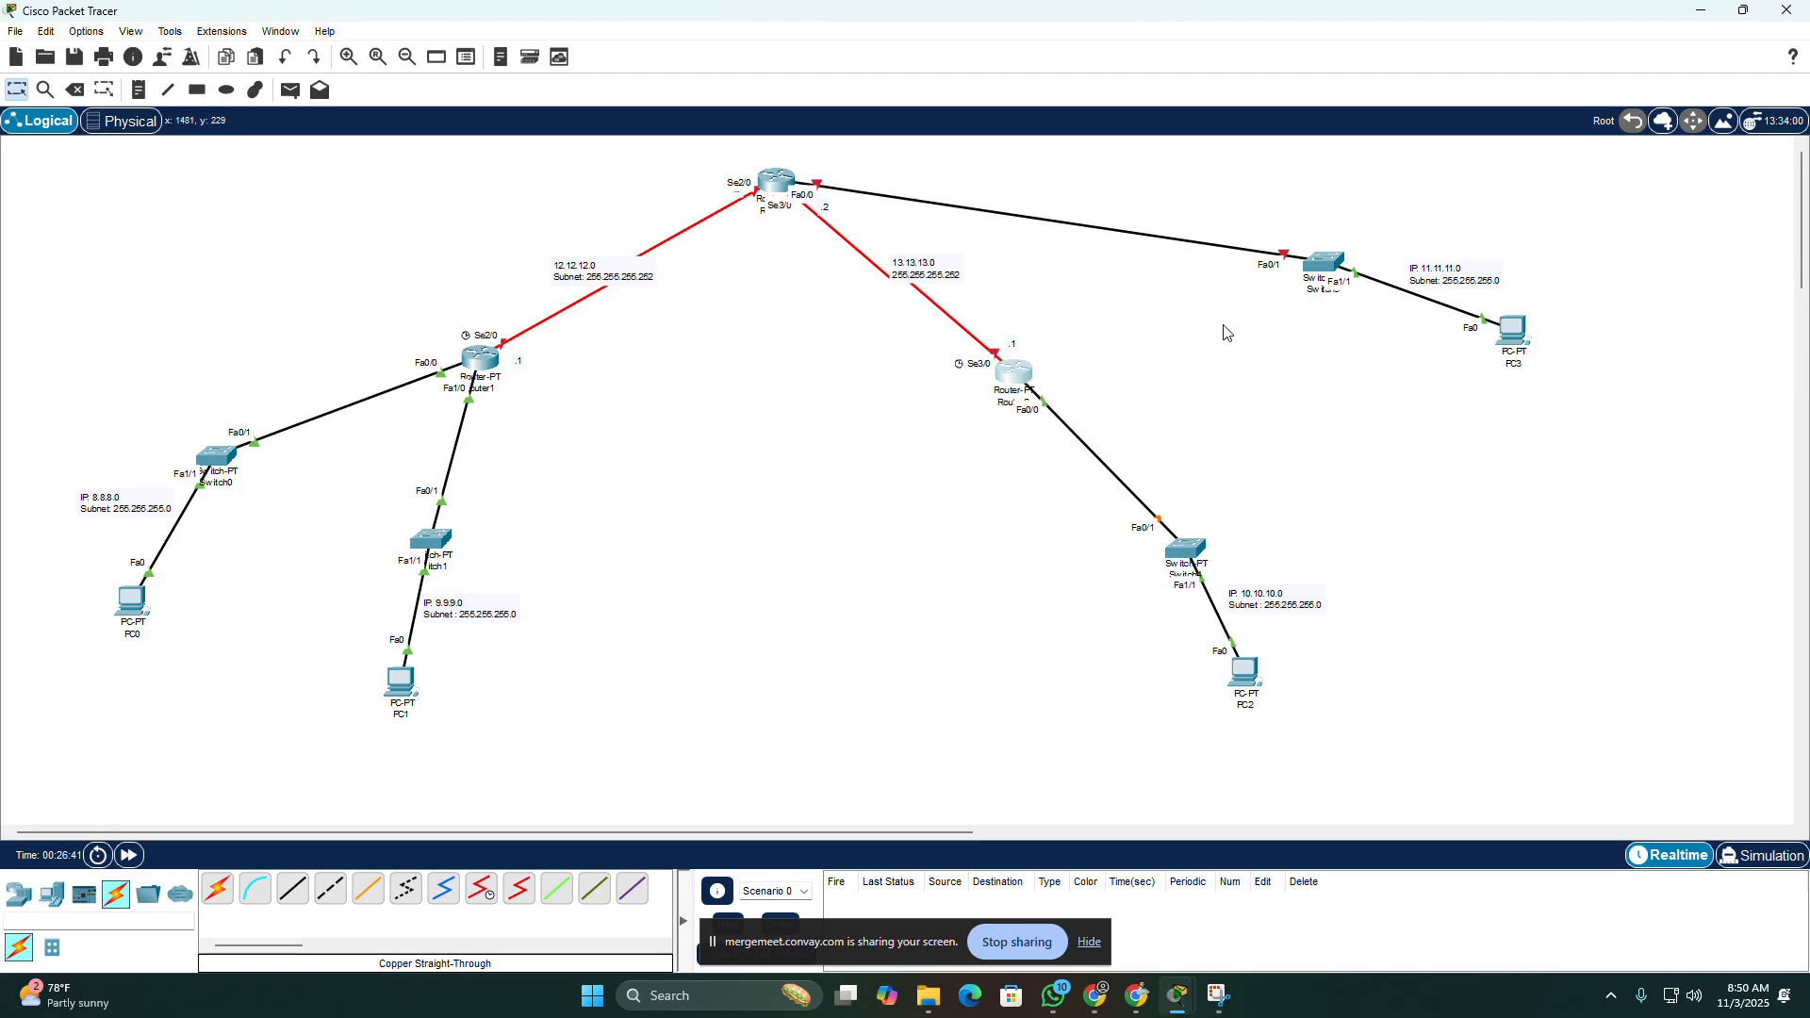
Step: Open Router0's command line, move its window clear of the right-hand LANs, and decline the initial configuration dialog
click(768, 181)
click(775, 251)
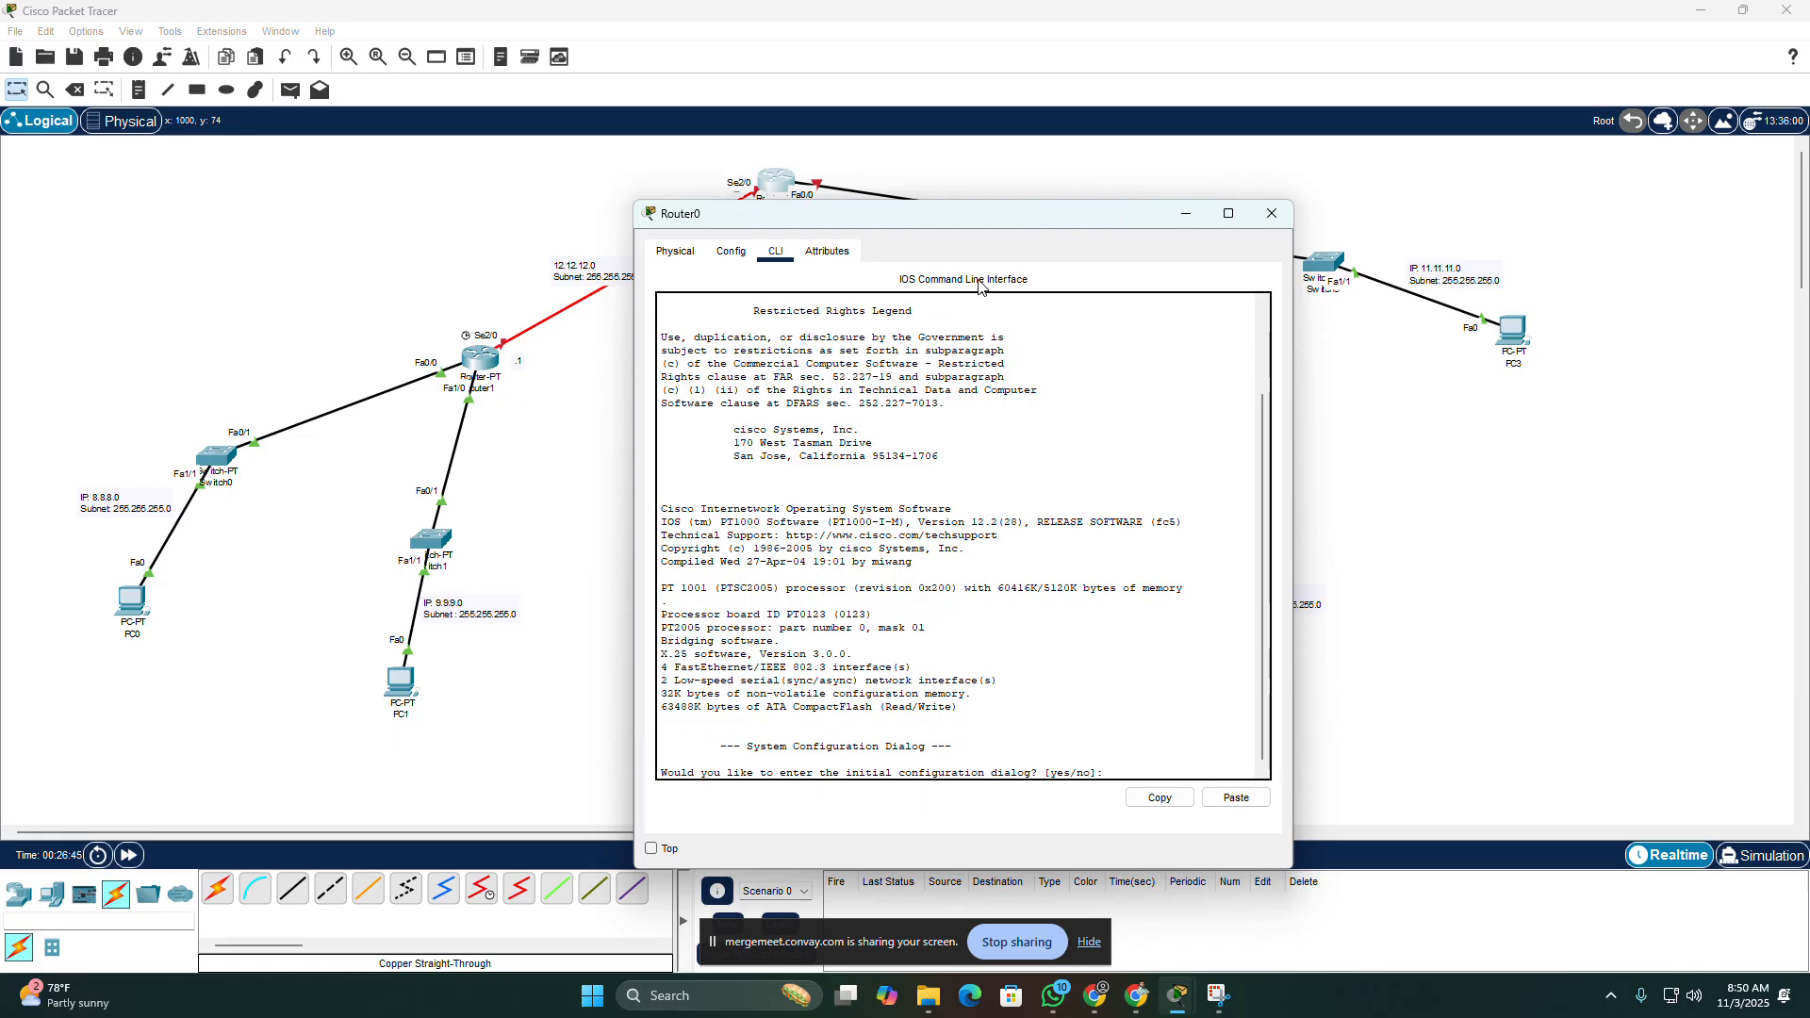
drag(1068, 218, 580, 144)
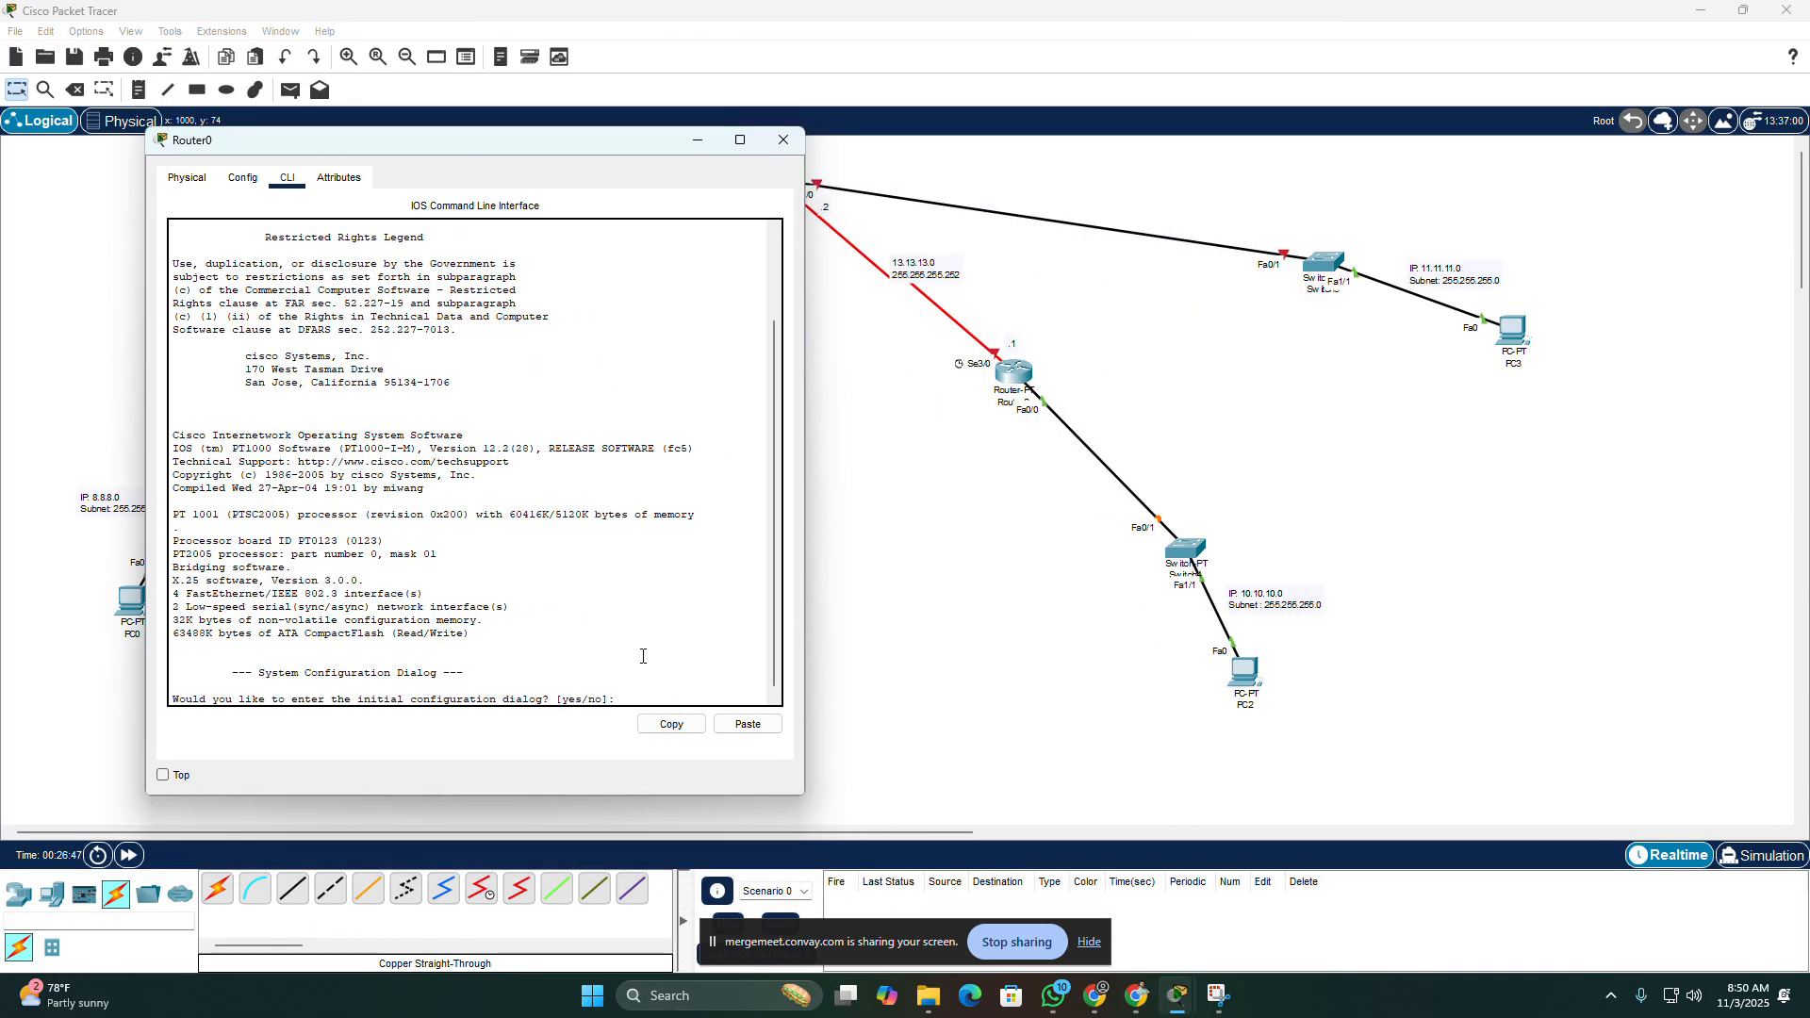
text(n)
key(Return)
Step: Enter Router0's privileged mode with "enable" and its global configuration mode with "configure terminal"
key(Return)
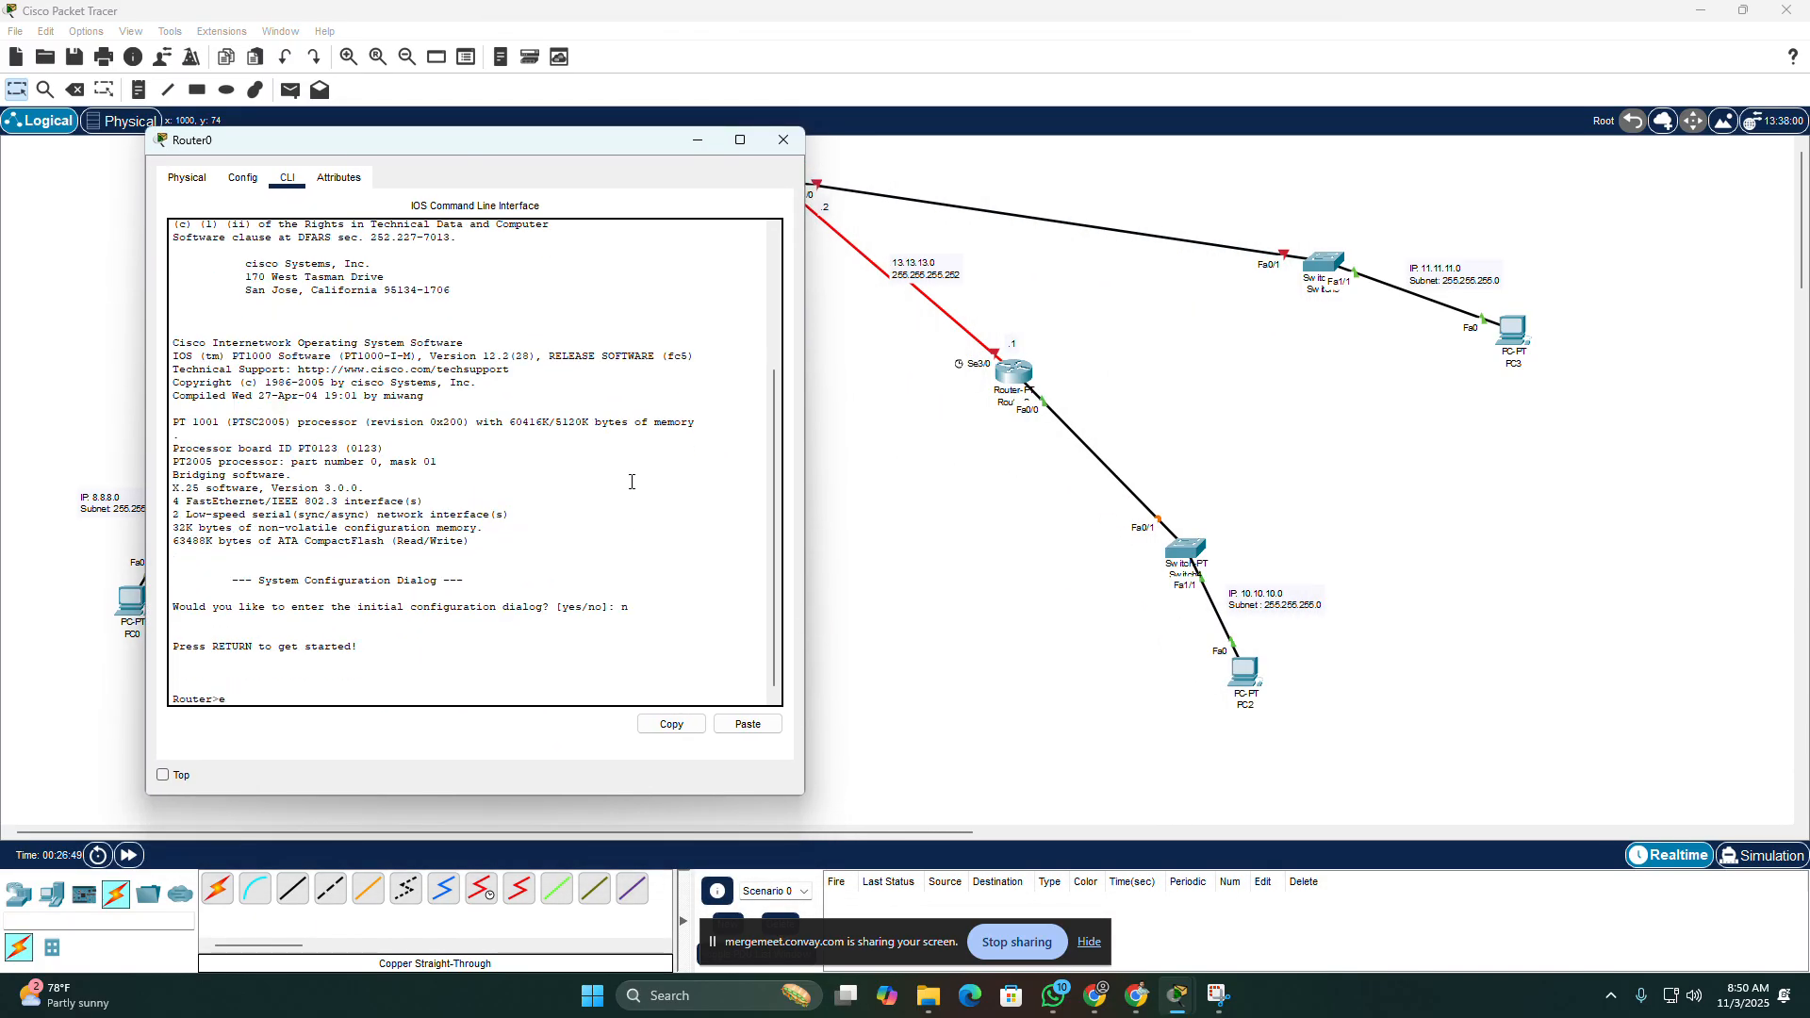
text(enable)
key(Return)
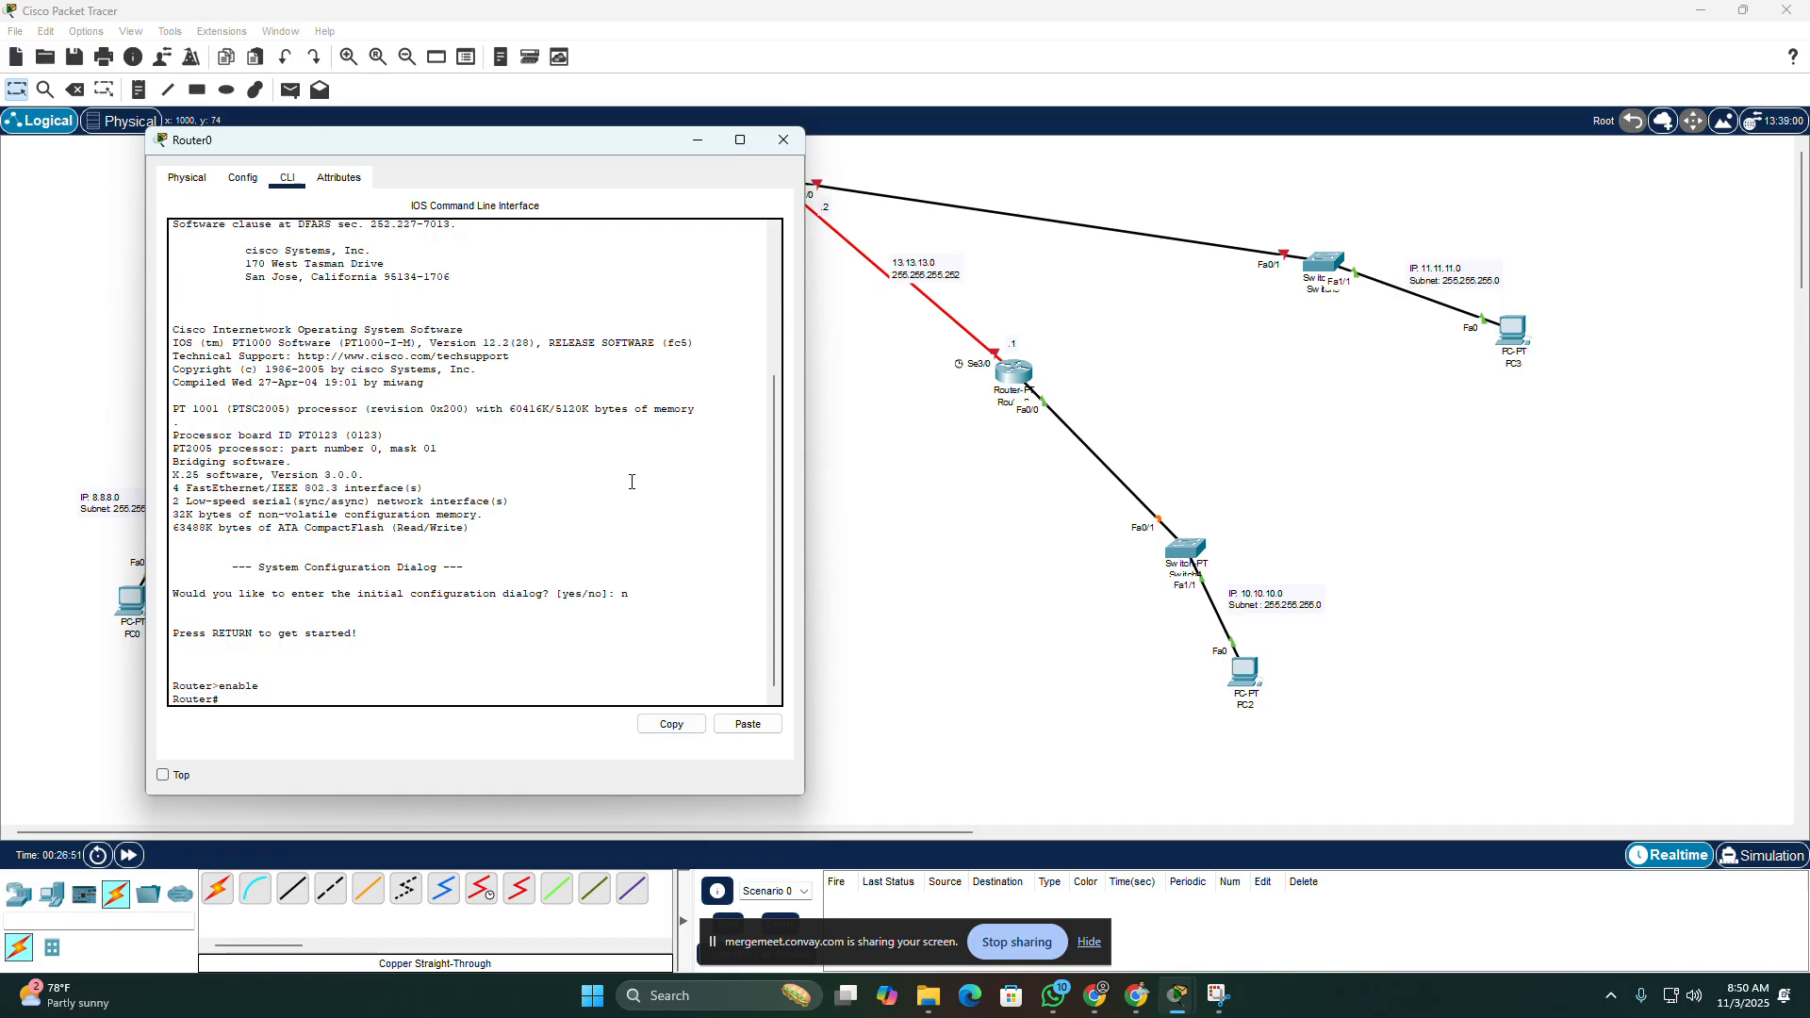
text(configure terminal)
Step: Try to assign the address 11.11.11.1 with mask 255.255.255.0 from Router0's global configuration mode
key(Return)
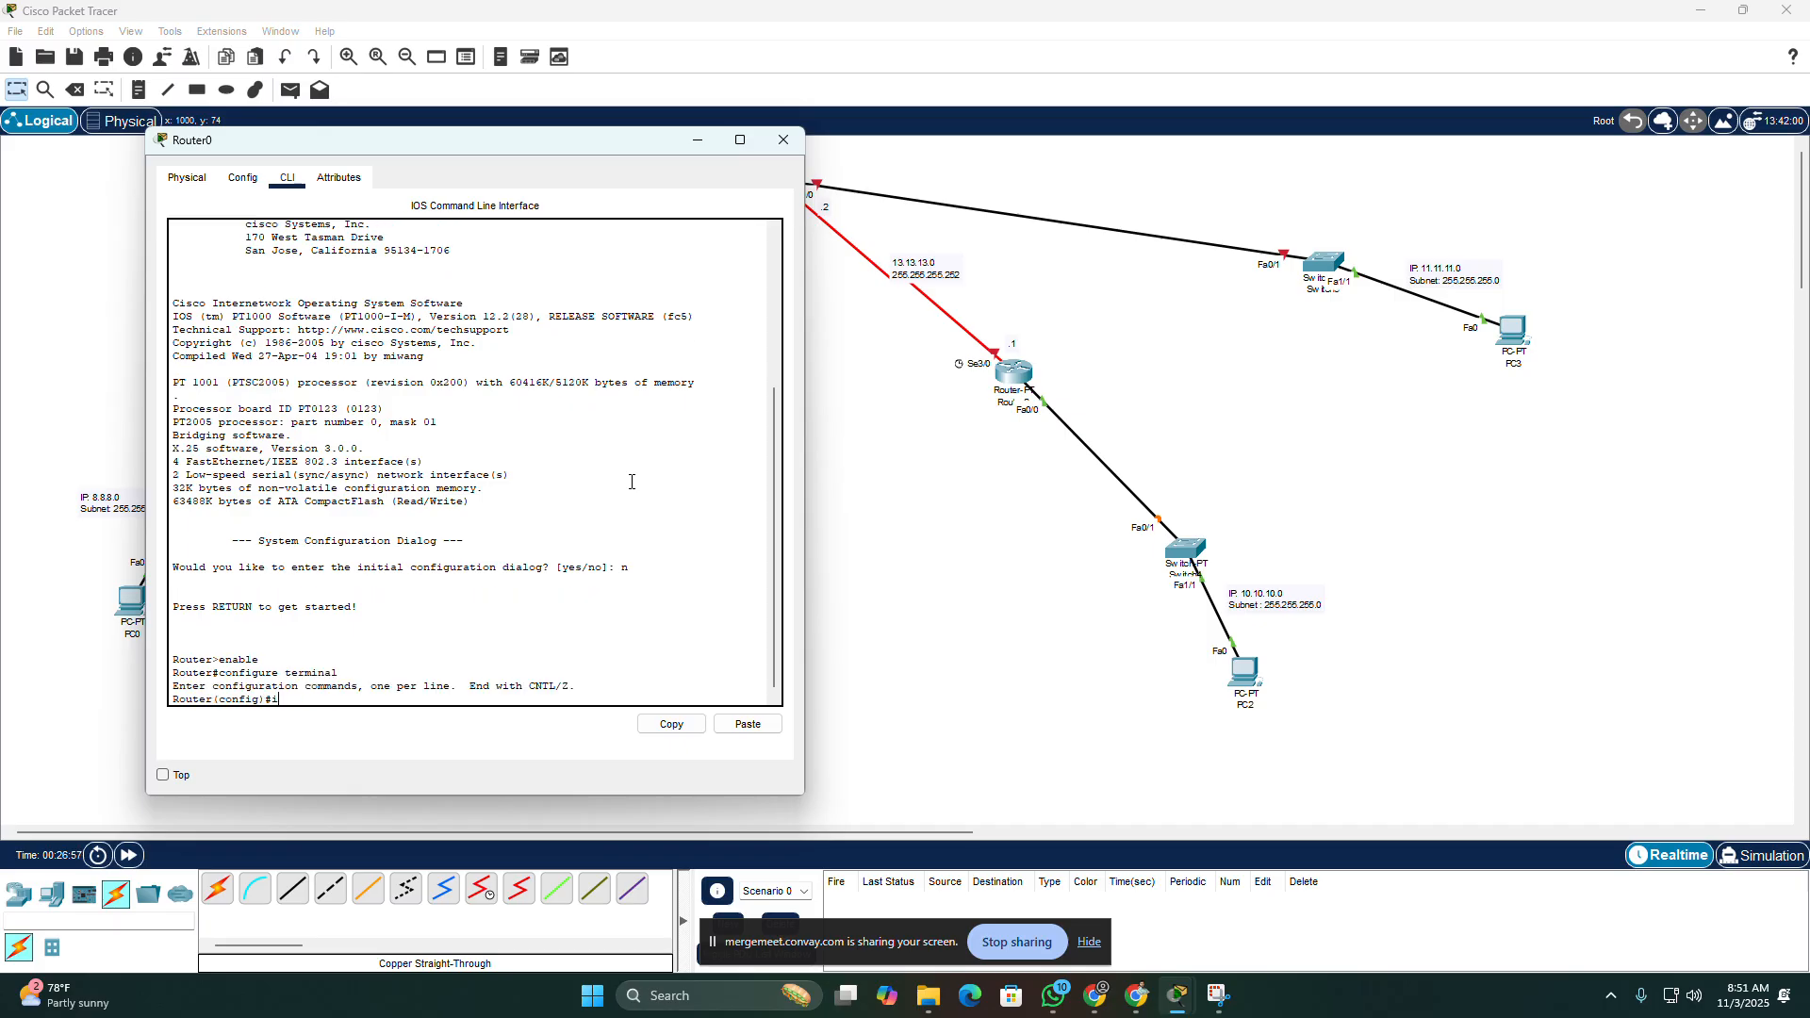
text(ip address 11.11.11.1 255.255)
key(BackSpace)
text(.255.0)
key(Return)
Step: Replace the recalled command on Router0 with "interface fastethernet0/0" and run it, moving the window so the router's port labels can be seen
key(Up)
key(Left)
key(Left)
key(Left)
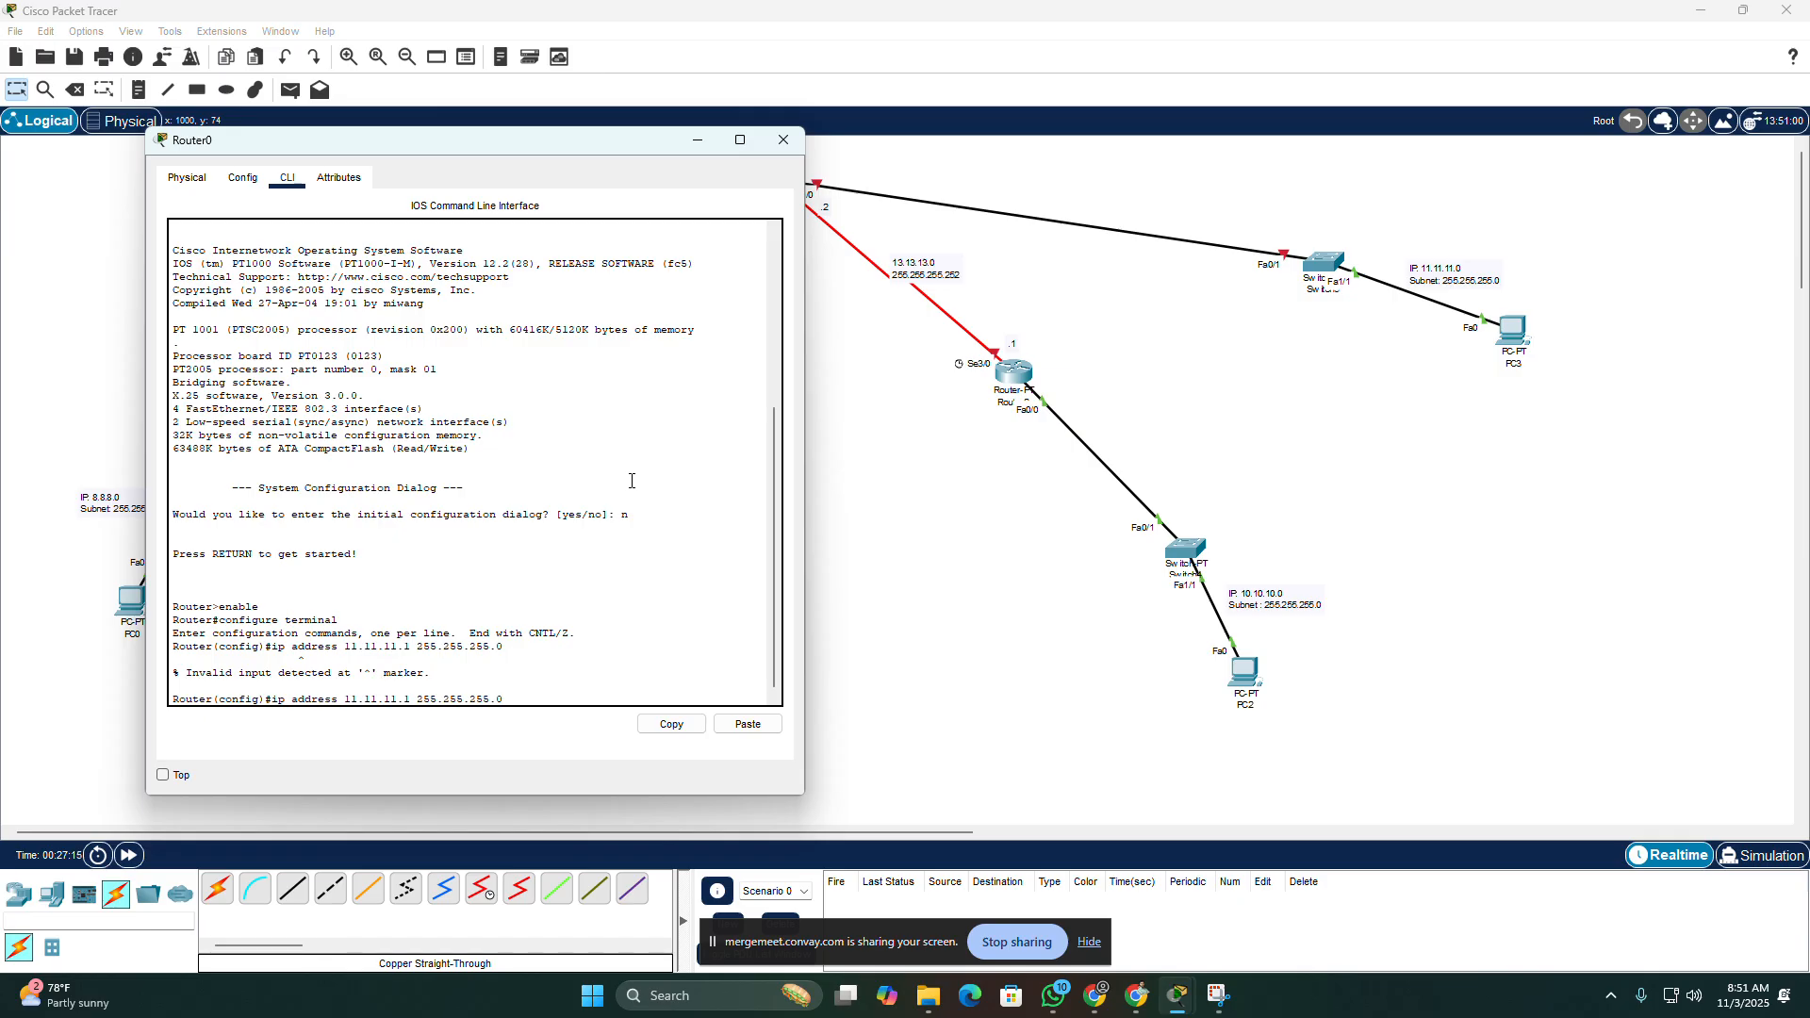
key(BackSpace)
key(BackSpace)
key(BackSpace)
key(BackSpace)
key(BackSpace)
key(BackSpace)
key(BackSpace)
key(BackSpace)
key(BackSpace)
key(BackSpace)
key(BackSpace)
key(BackSpace)
key(BackSpace)
key(BackSpace)
key(BackSpace)
key(BackSpace)
key(BackSpace)
key(BackSpace)
key(BackSpace)
key(BackSpace)
text(interface fastetherne)
drag(605, 145, 523, 151)
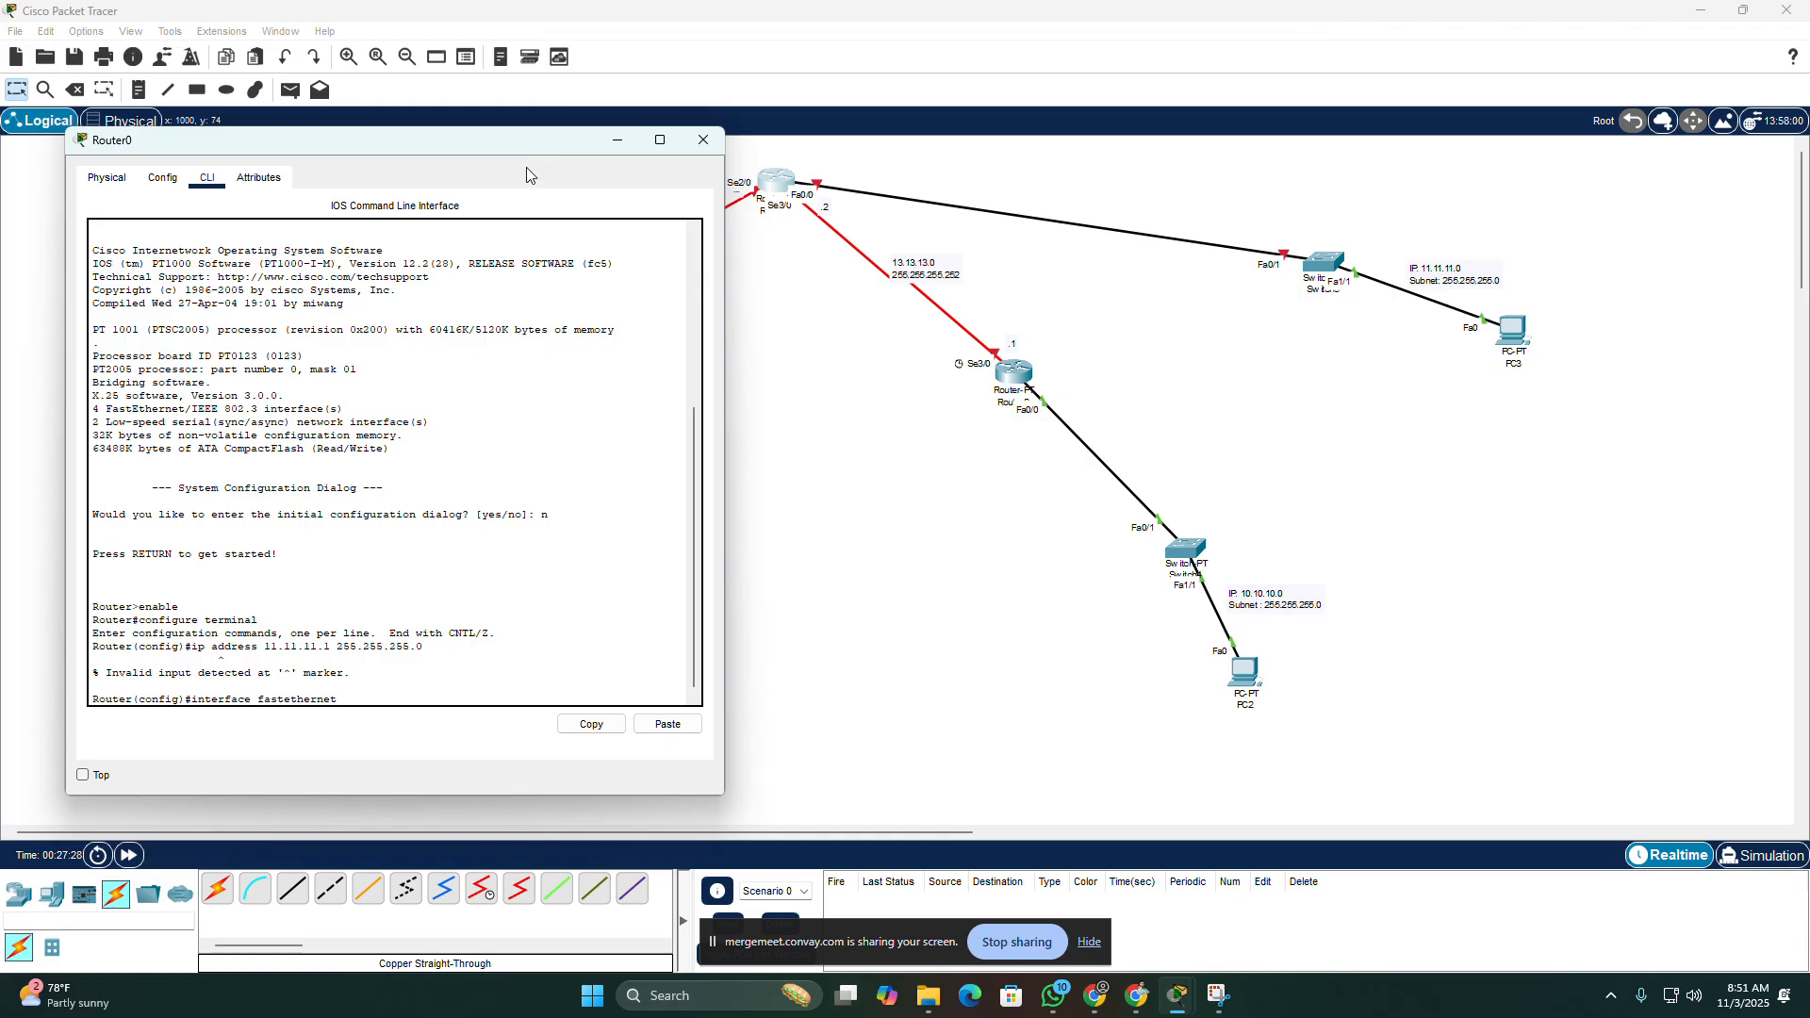
key(Return)
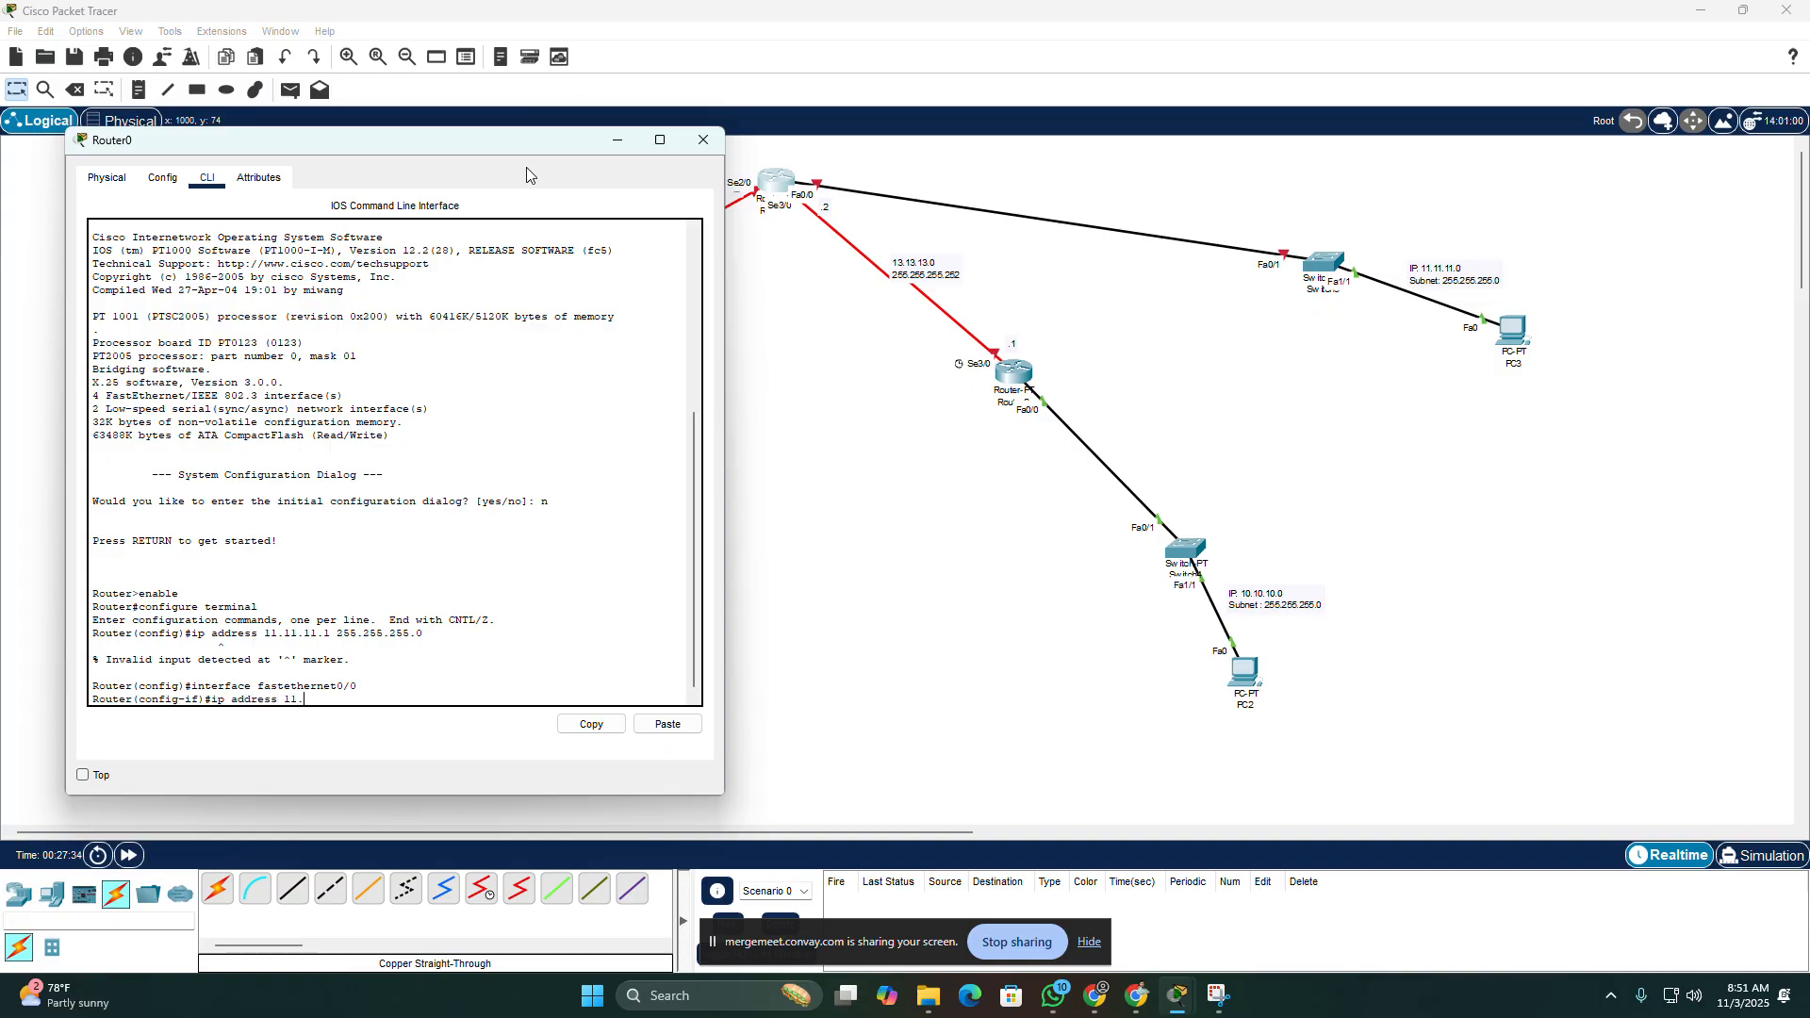
Step: Assign Router0's FastEthernet0/0 the address 11.11.11.1 with mask 255.255.255.0, enable it with "no shutdown", and close the router's window
text(ip address 11.11.11.1 255.255.255.0)
key(Return)
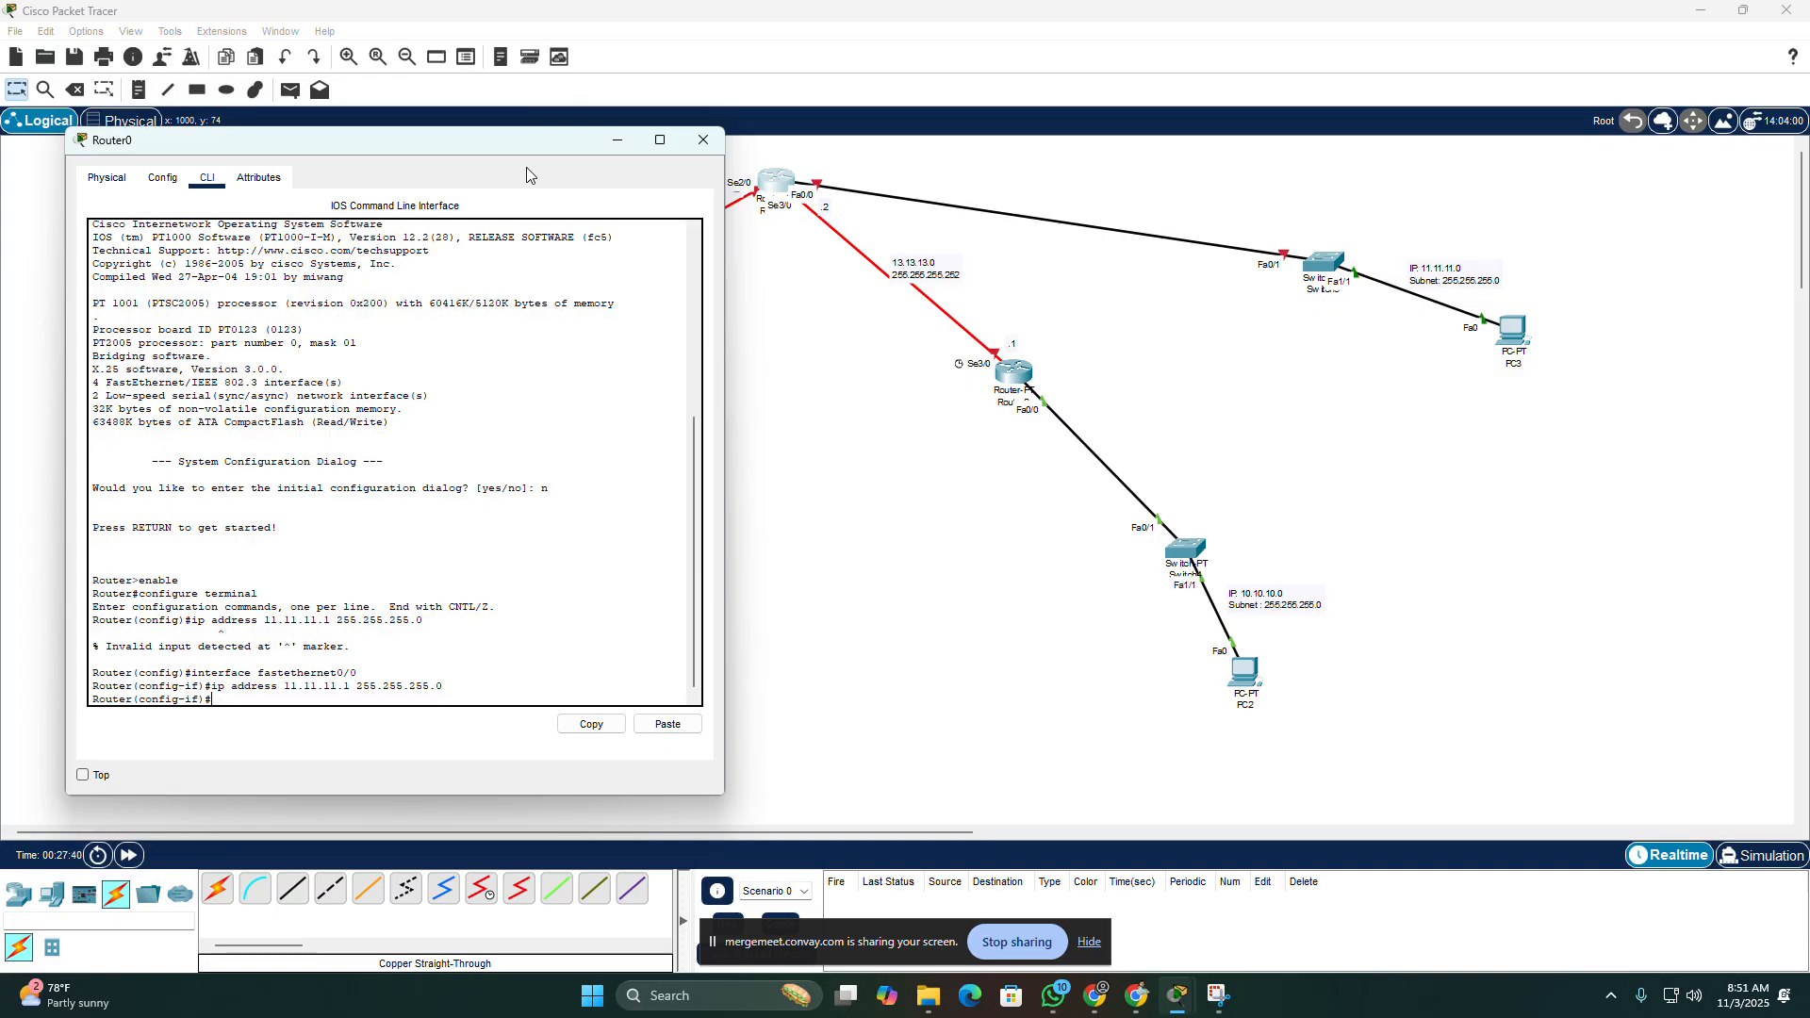
text(no shutdown)
key(Return)
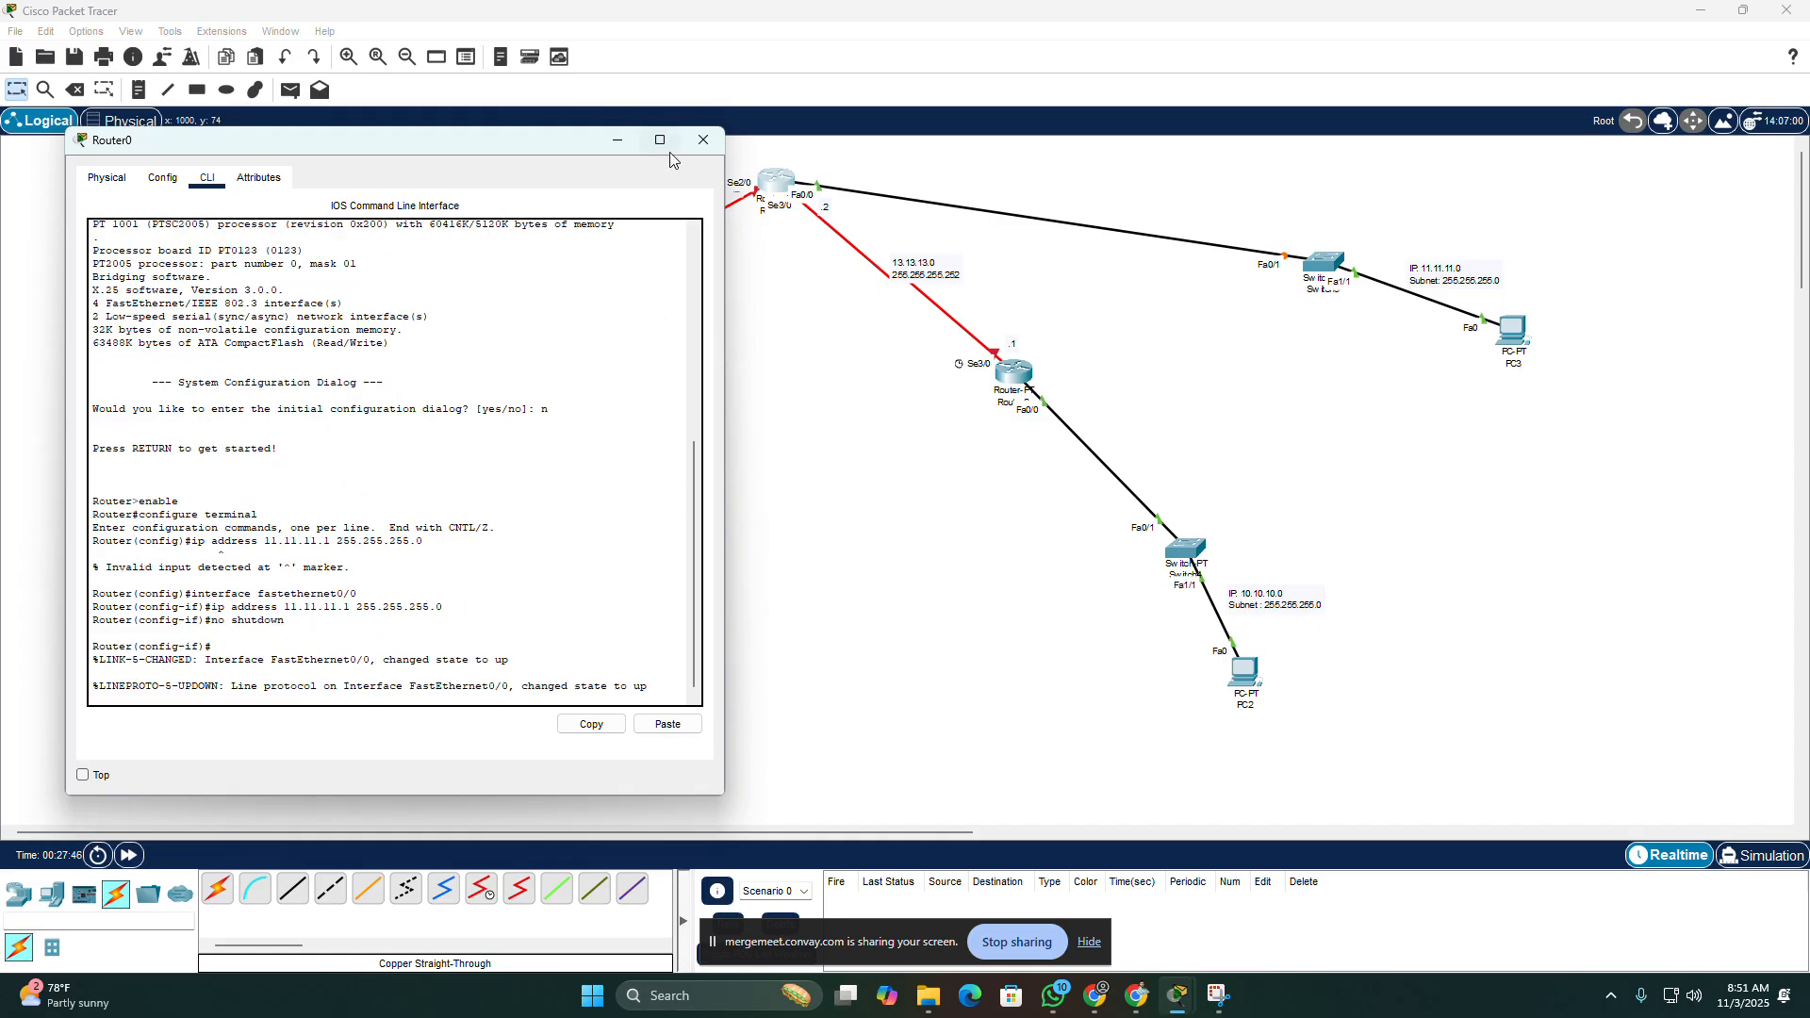
click(697, 144)
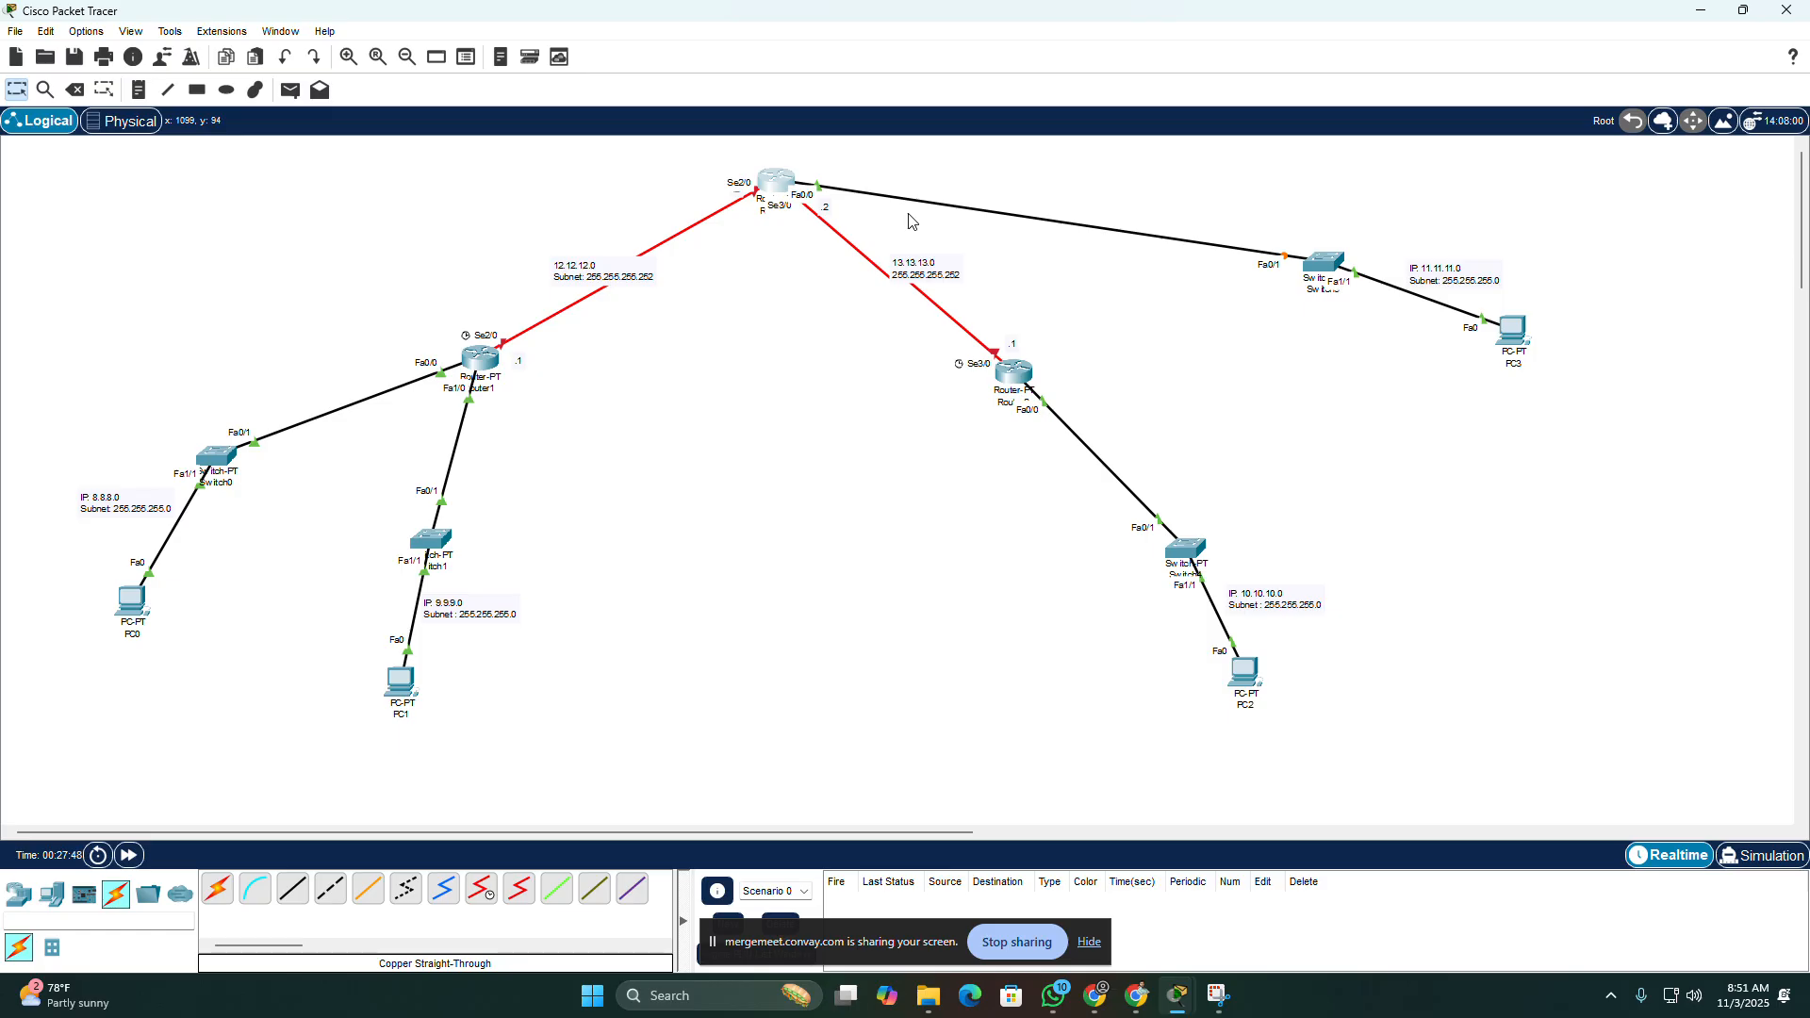
Step: Fast-forward the simulation time and return to the selection tool
click(129, 855)
click(291, 89)
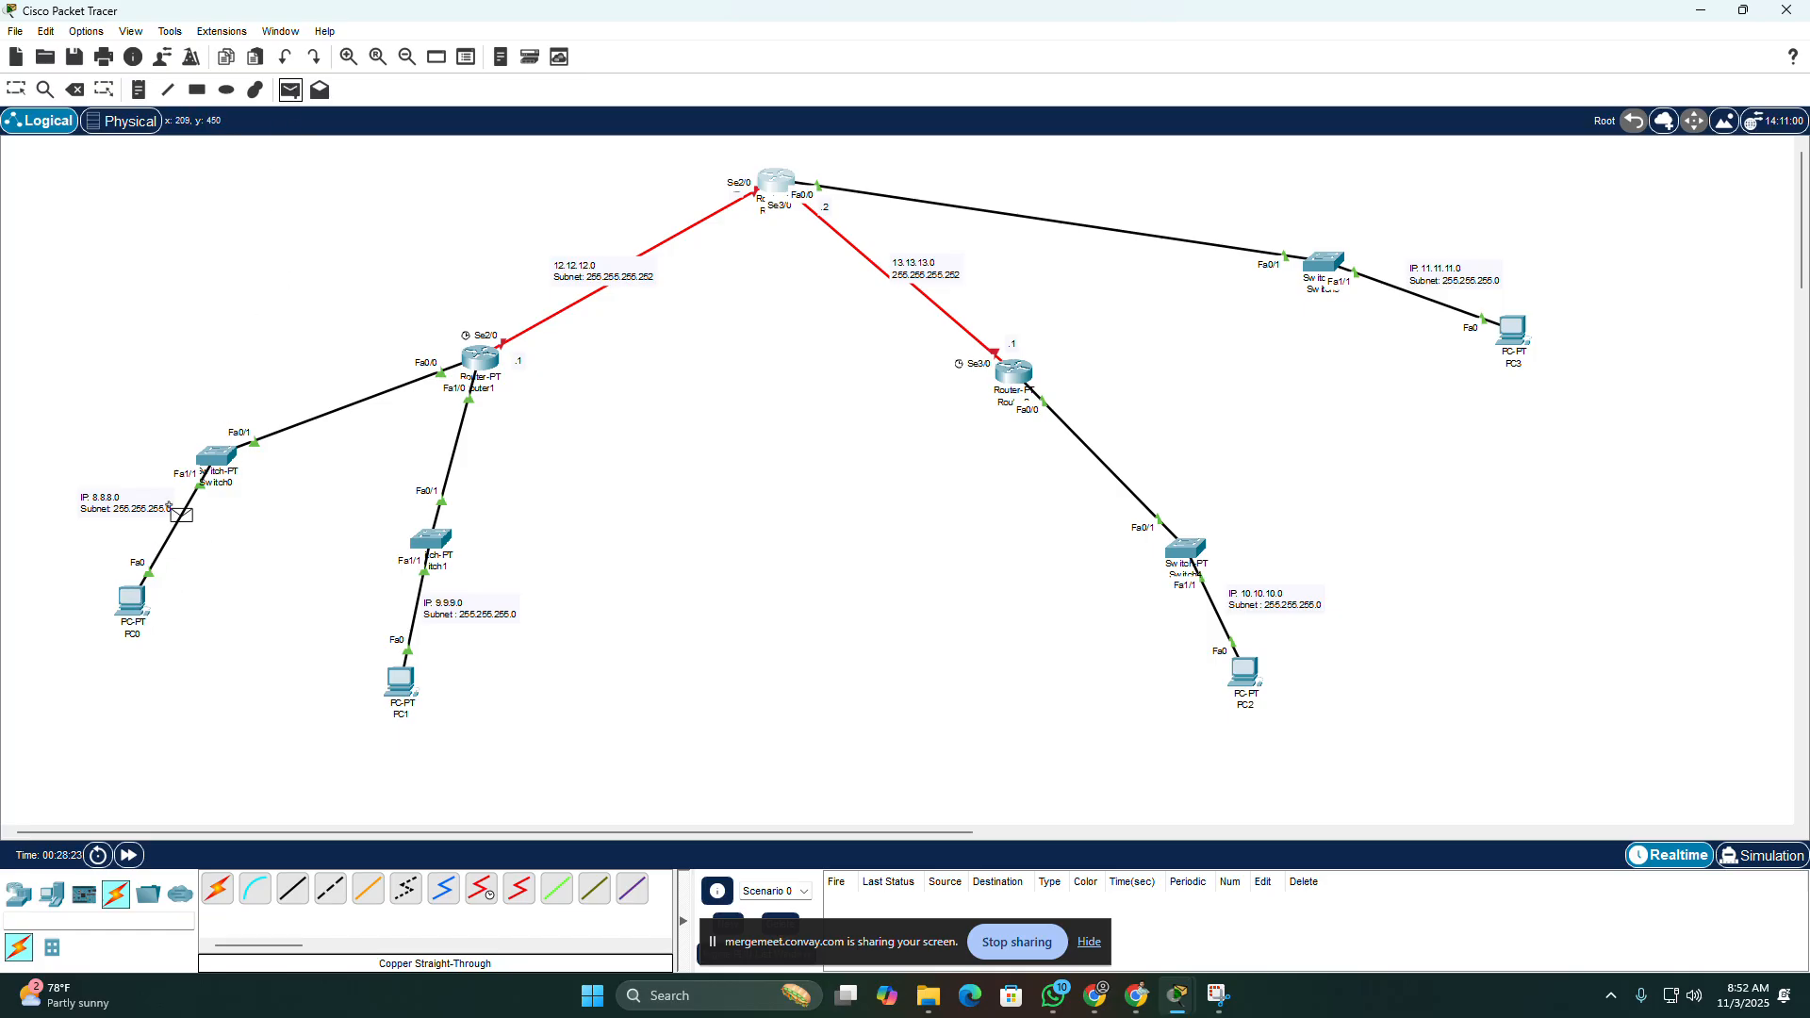
click(15, 90)
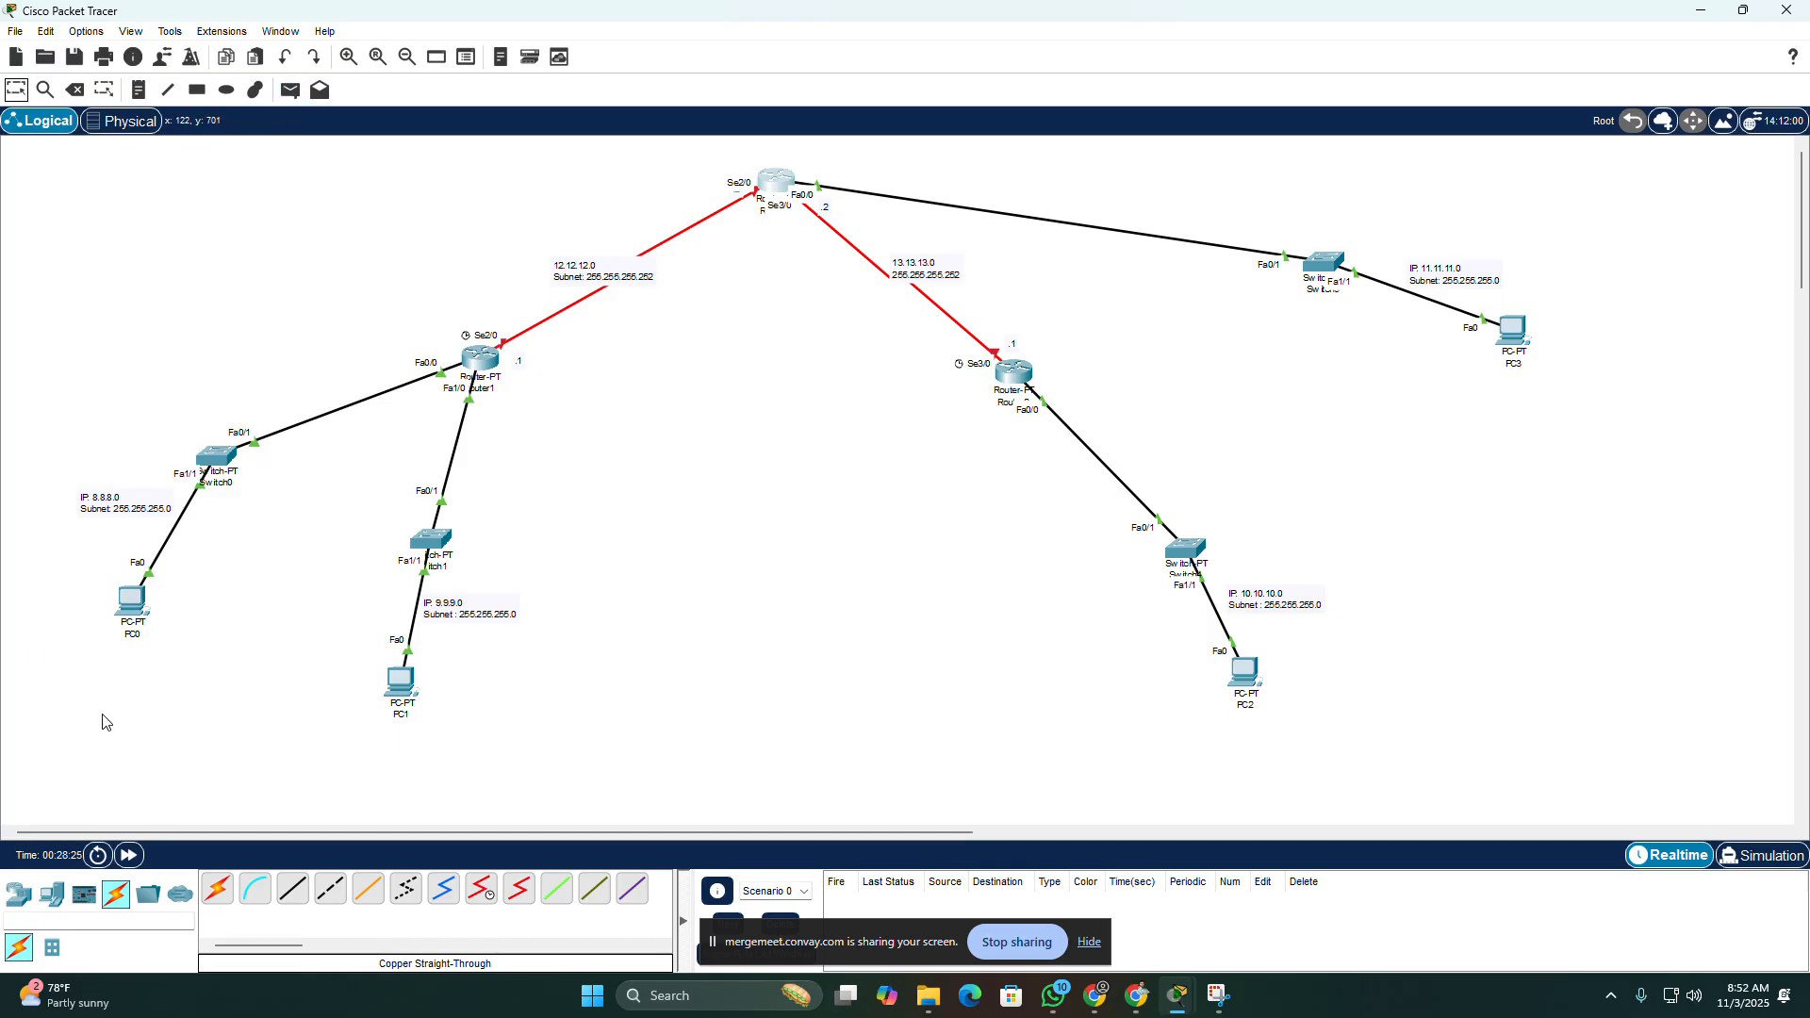
Step: In PC0's IP configuration, set the static IPv4 address to 8.8.8.10 and the default gateway to 8.8.8.1
click(133, 605)
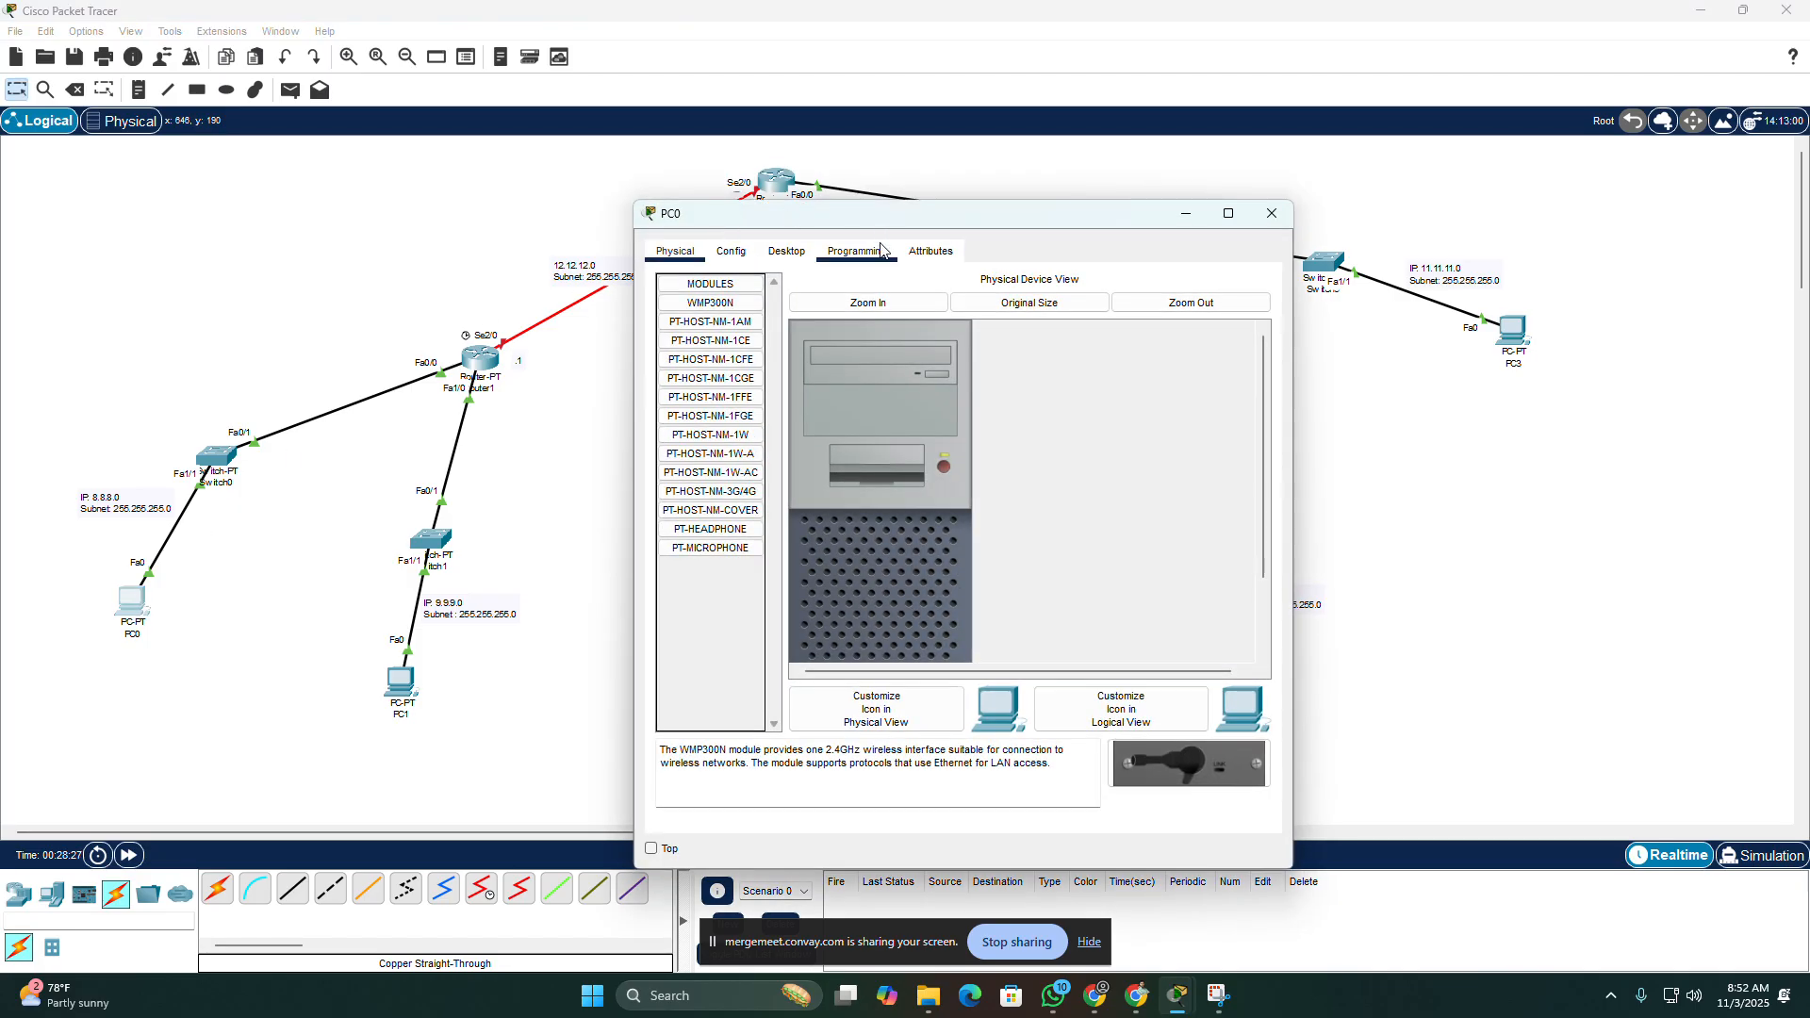
click(786, 252)
click(713, 330)
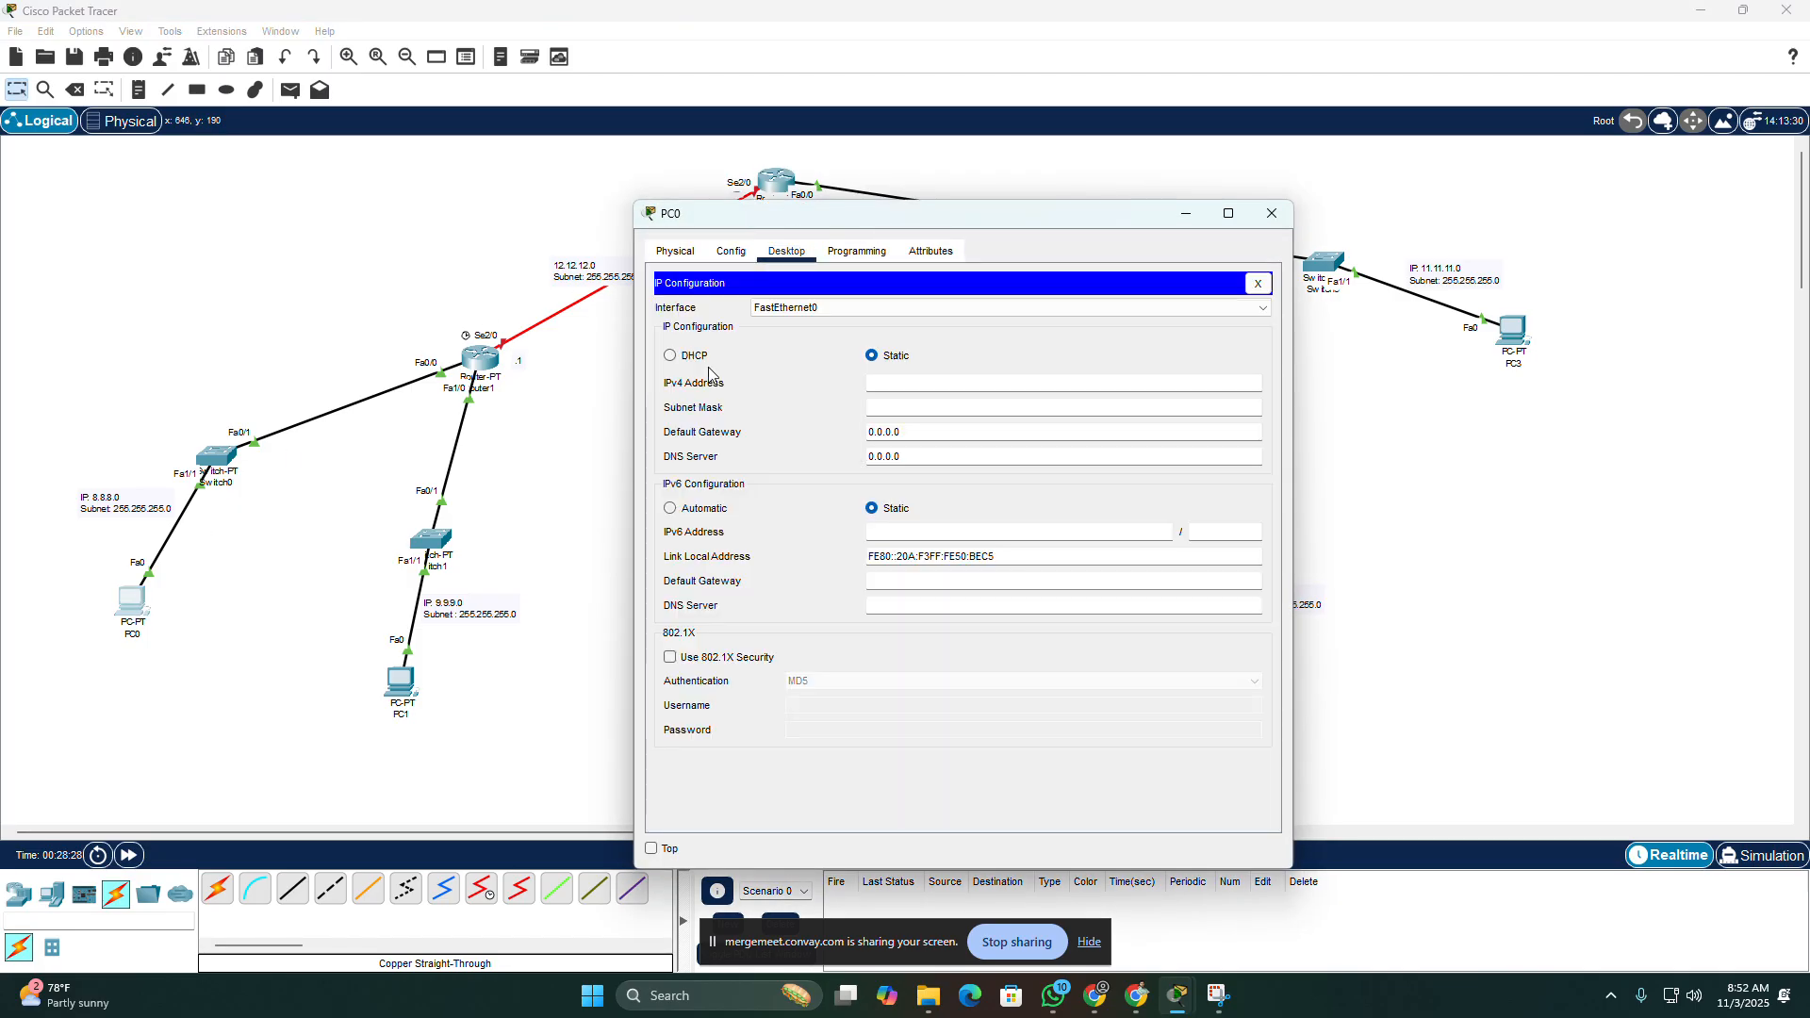
click(905, 383)
text(8.8.8.10)
key(ctrl+a)
key(ctrl+c)
drag(916, 432, 868, 443)
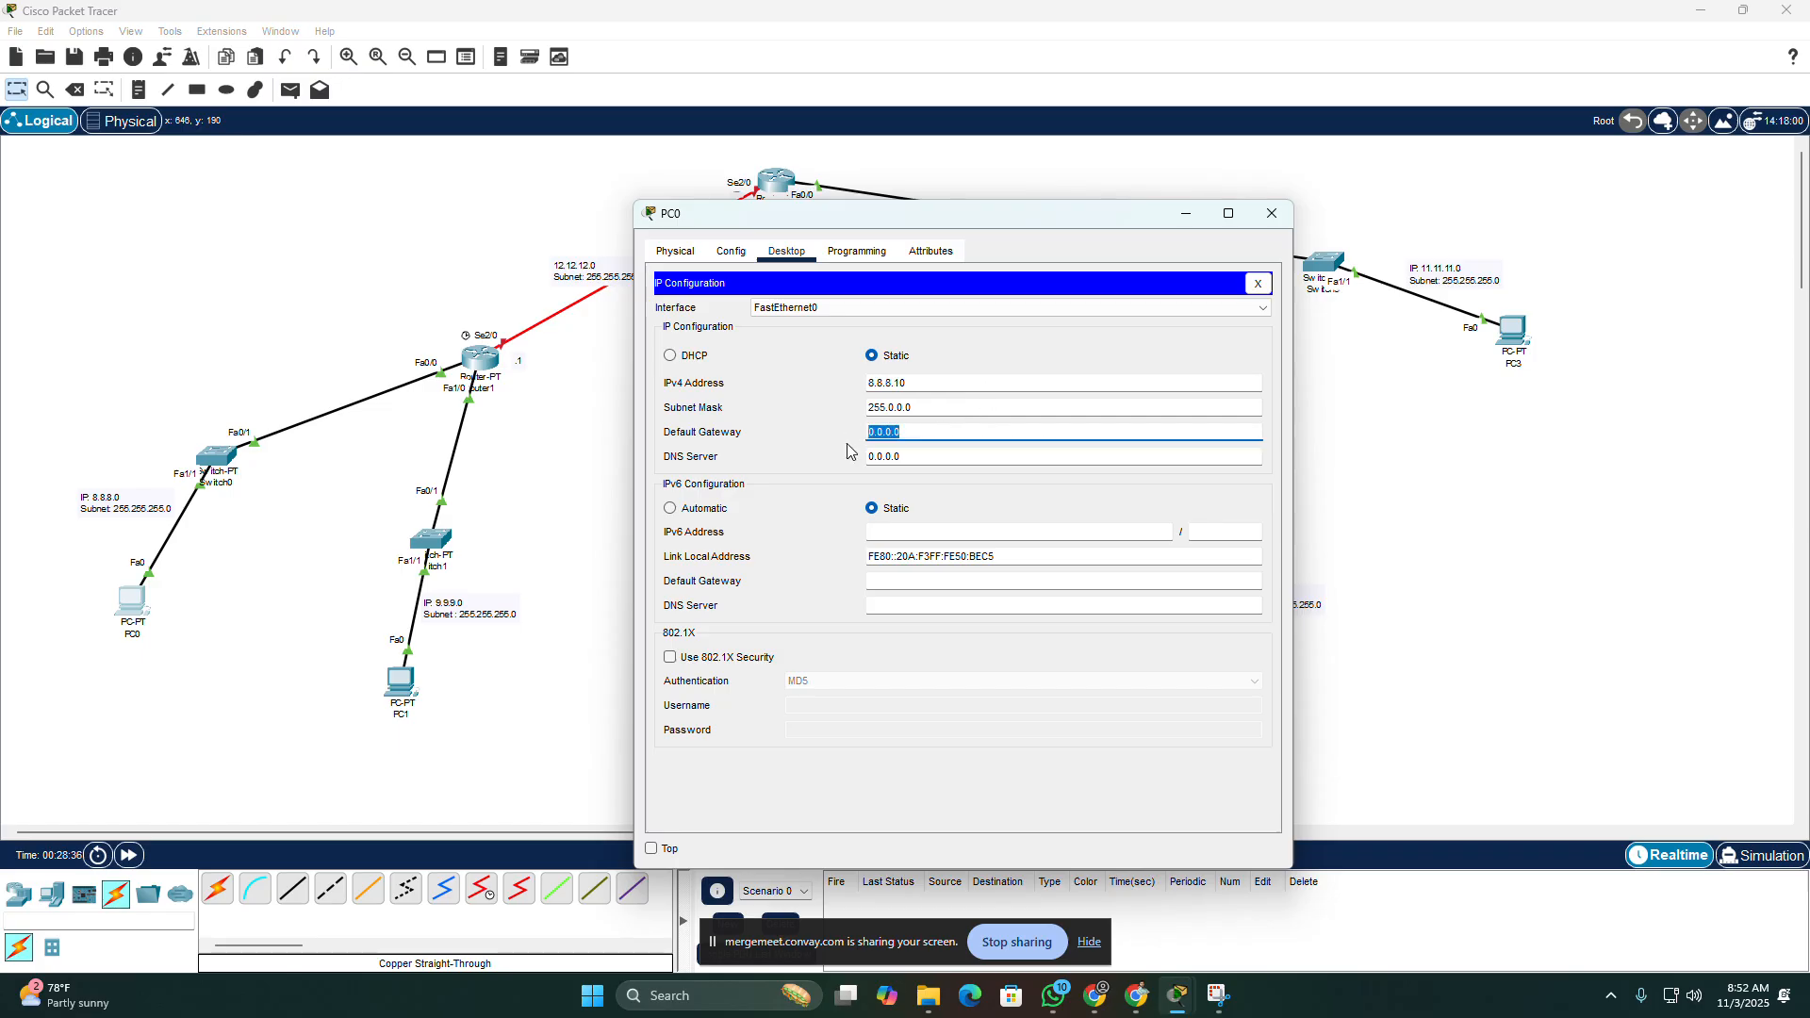
key(ctrl+v)
Step: Set PC0's subnet mask to 255.255.255.0 and close its window
click(912, 407)
drag(912, 408, 890, 407)
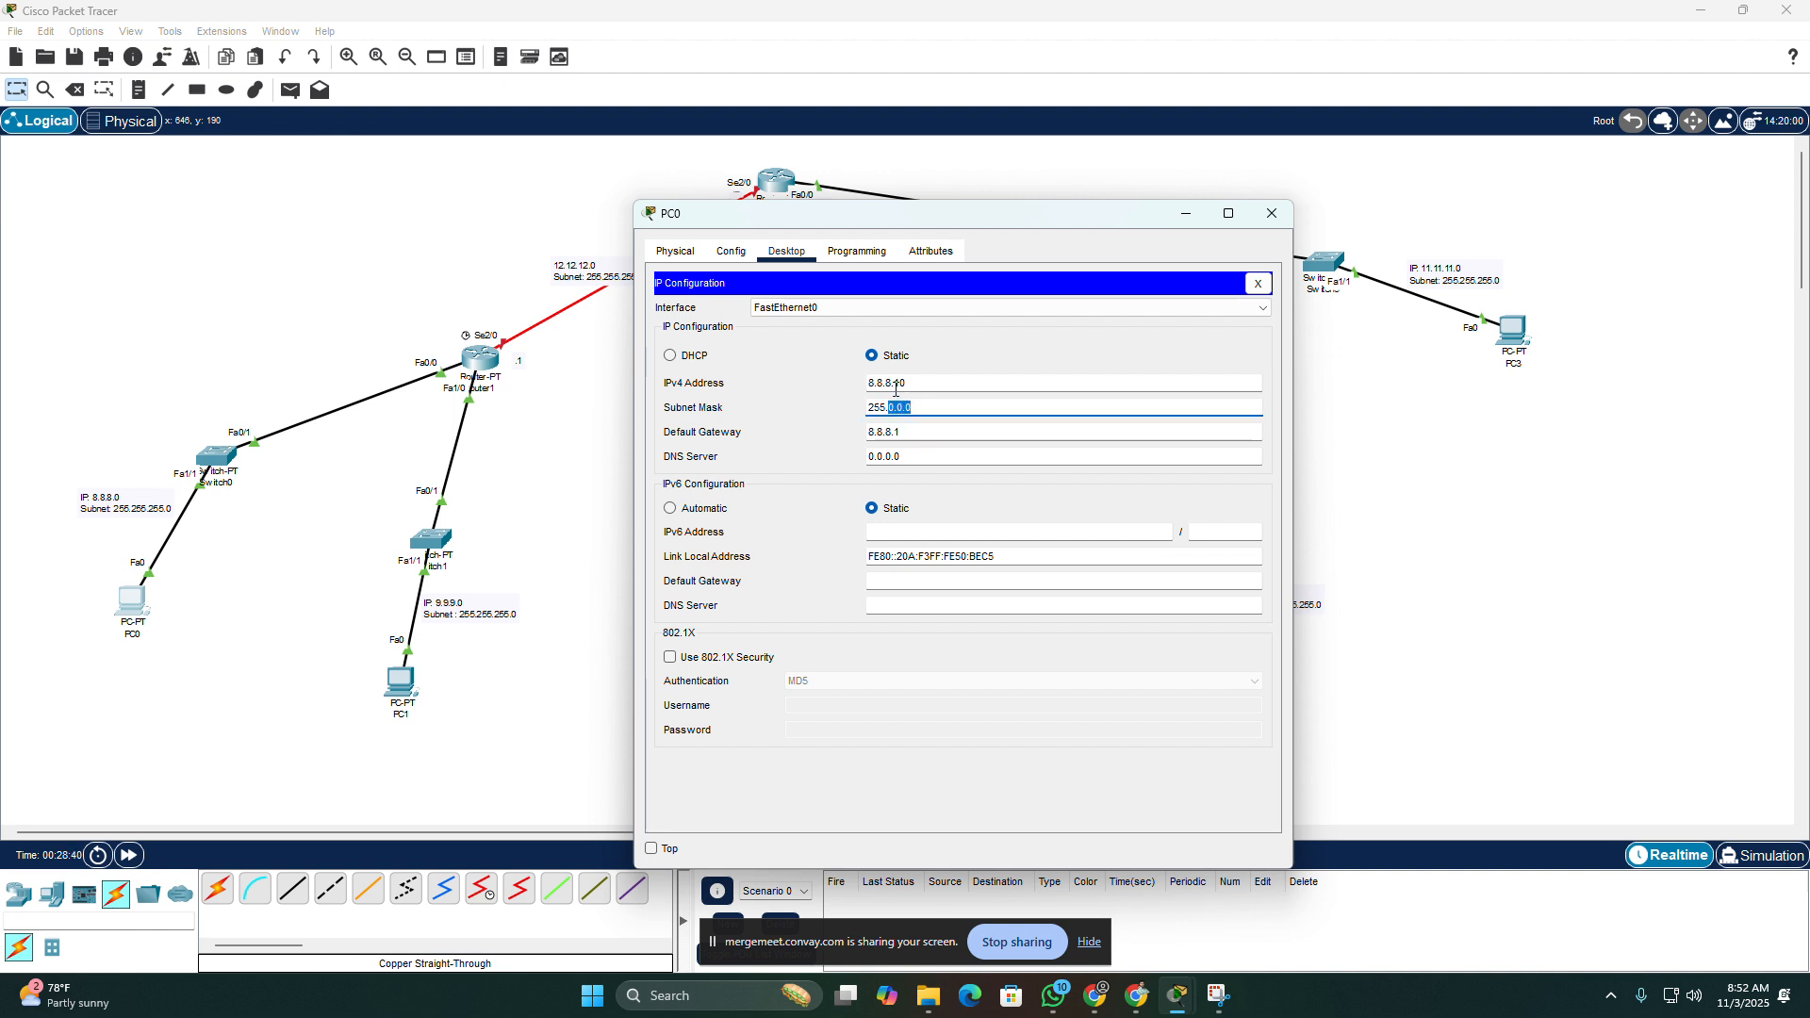
text(255.255.0)
key(ctrl+a)
click(1013, 510)
click(1284, 213)
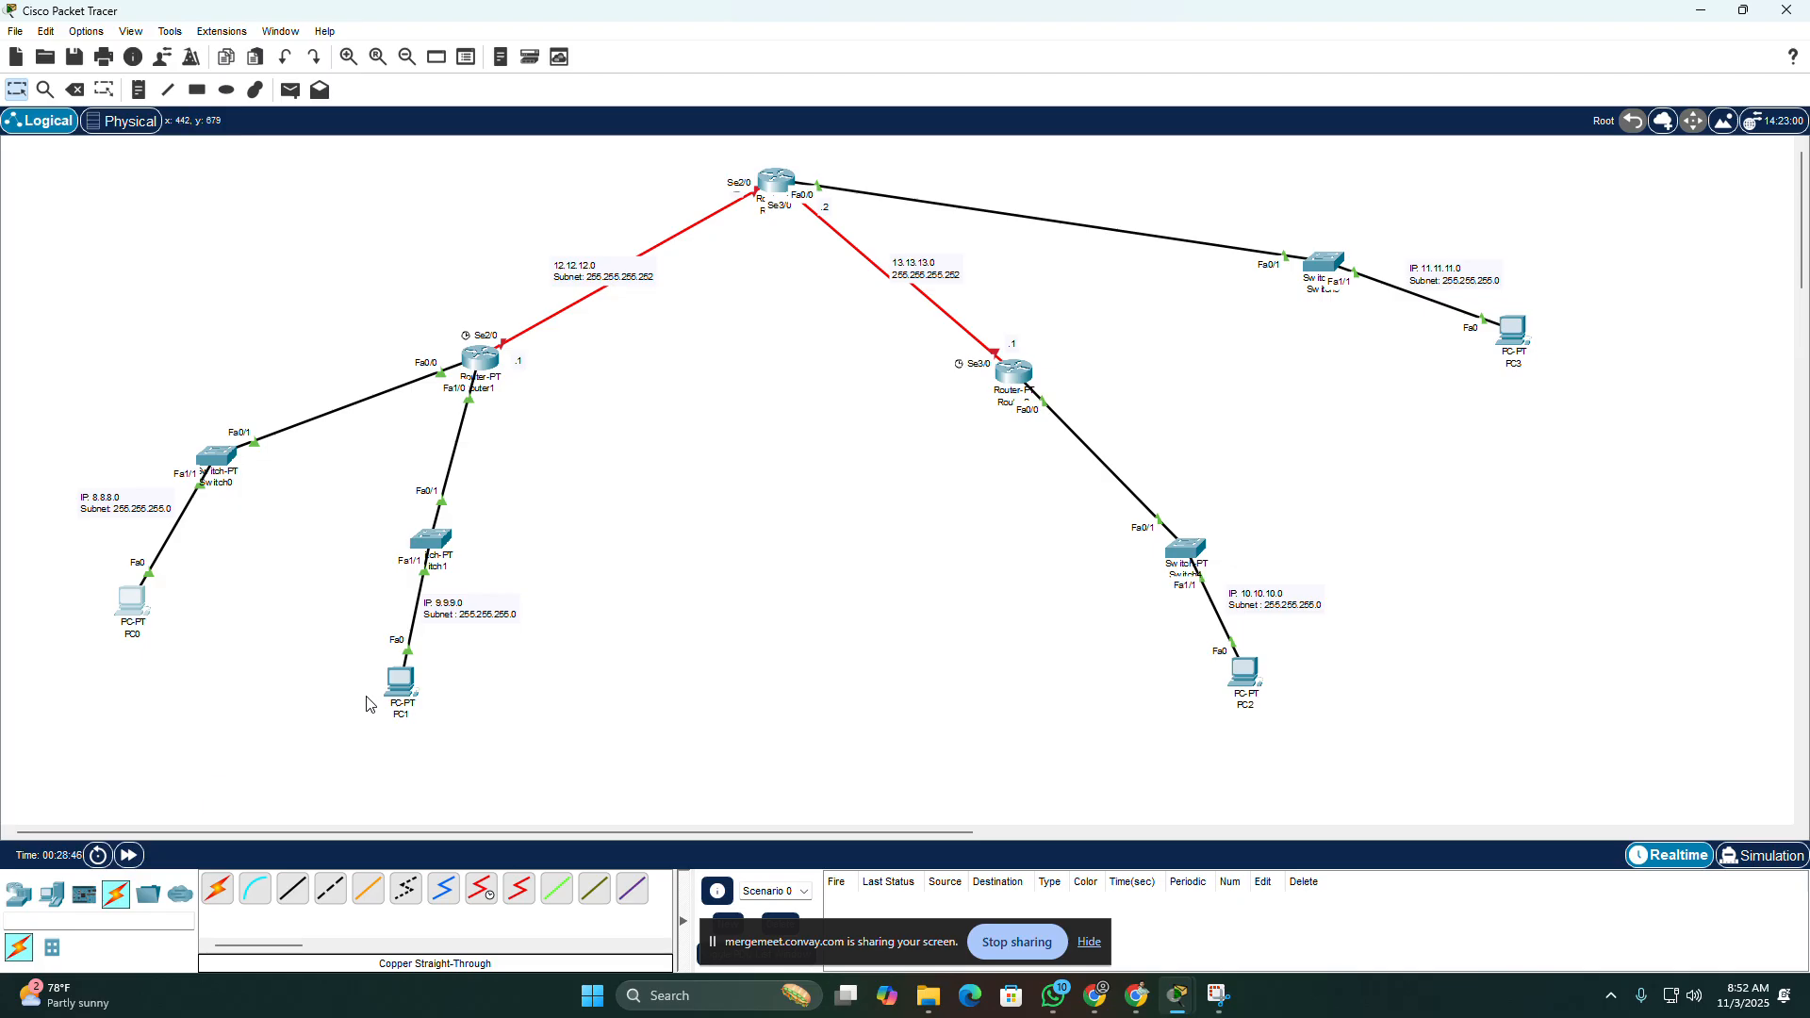
Step: Open PC1's IP configuration and set its static IPv4 address to 9.9.9.5
click(401, 695)
click(787, 251)
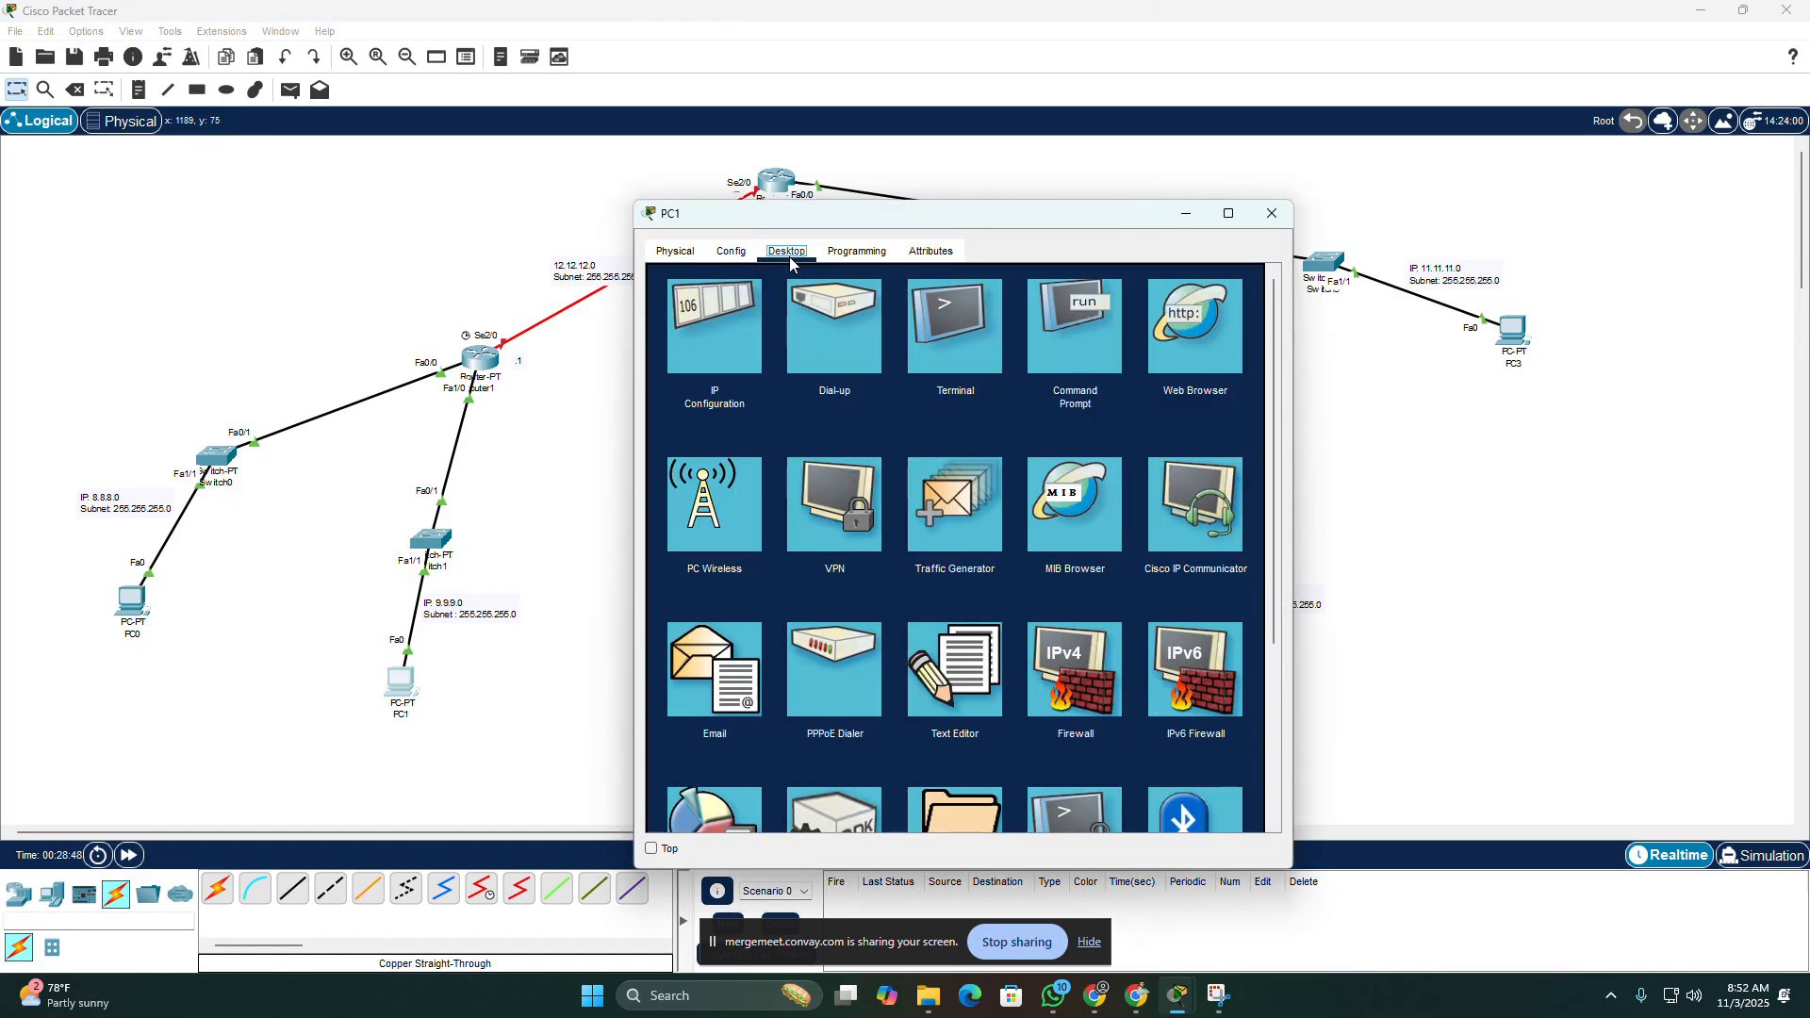
click(817, 357)
click(1073, 487)
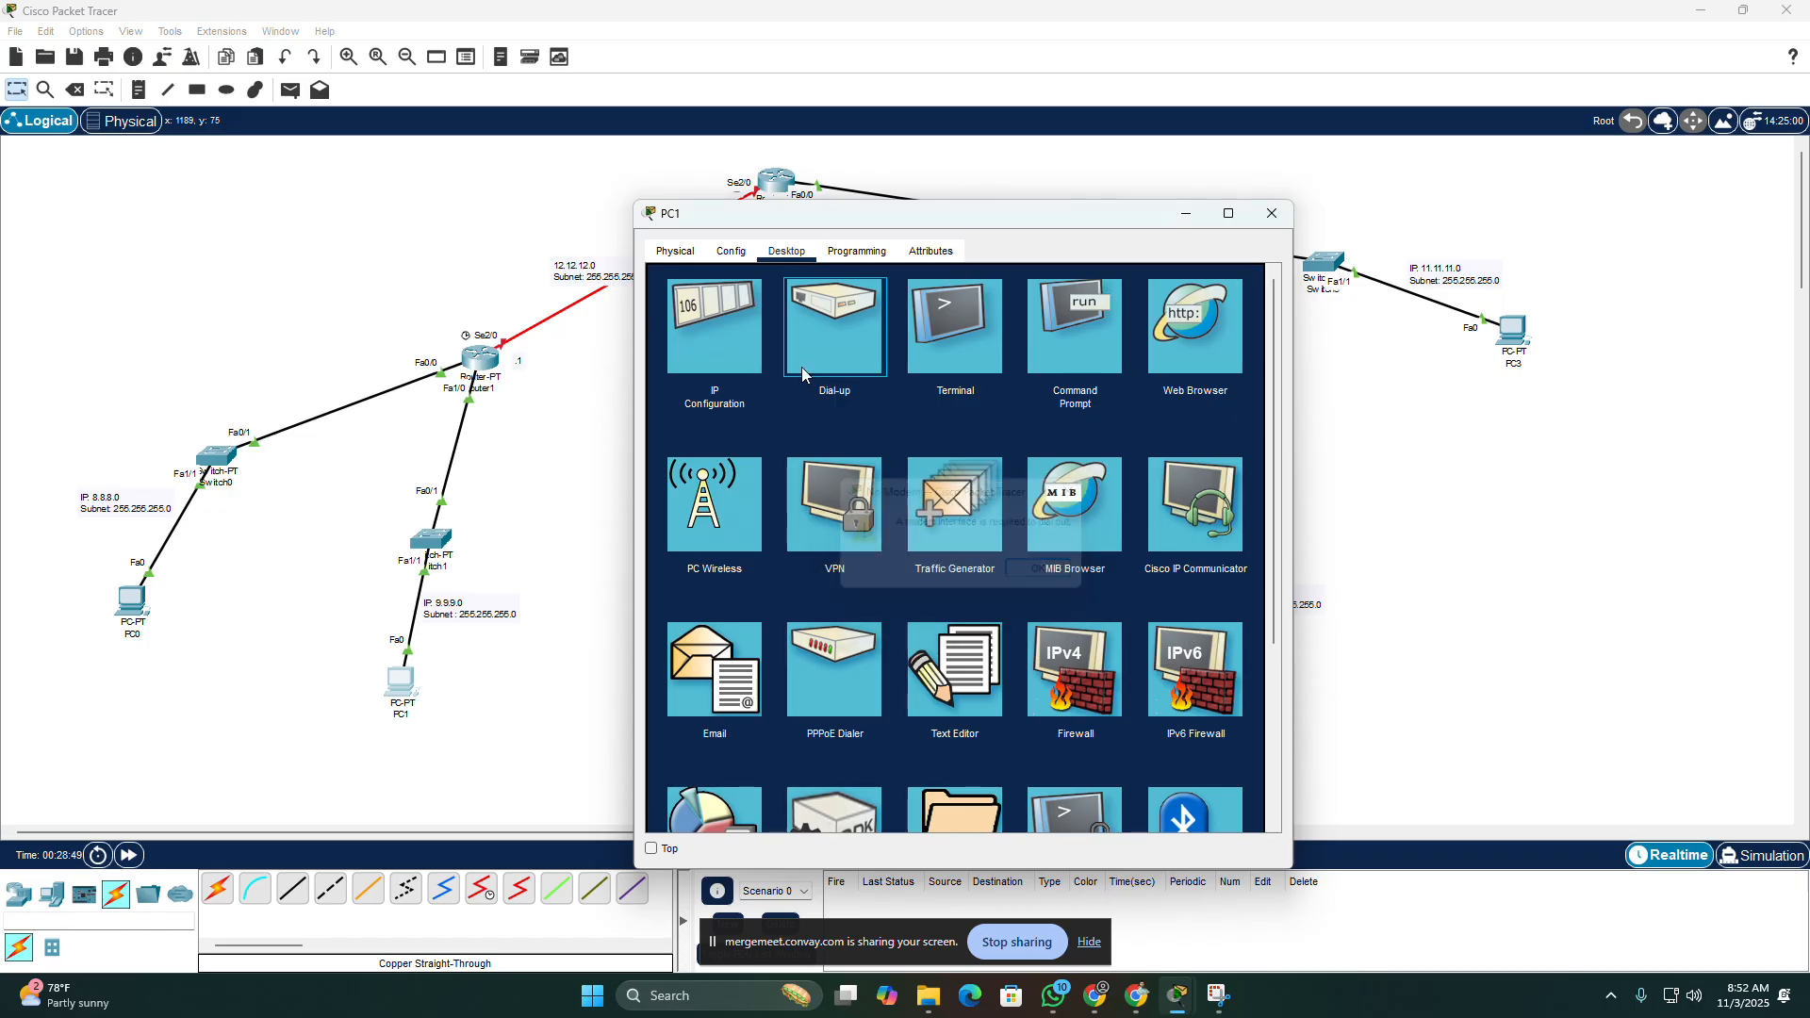
click(726, 335)
click(903, 381)
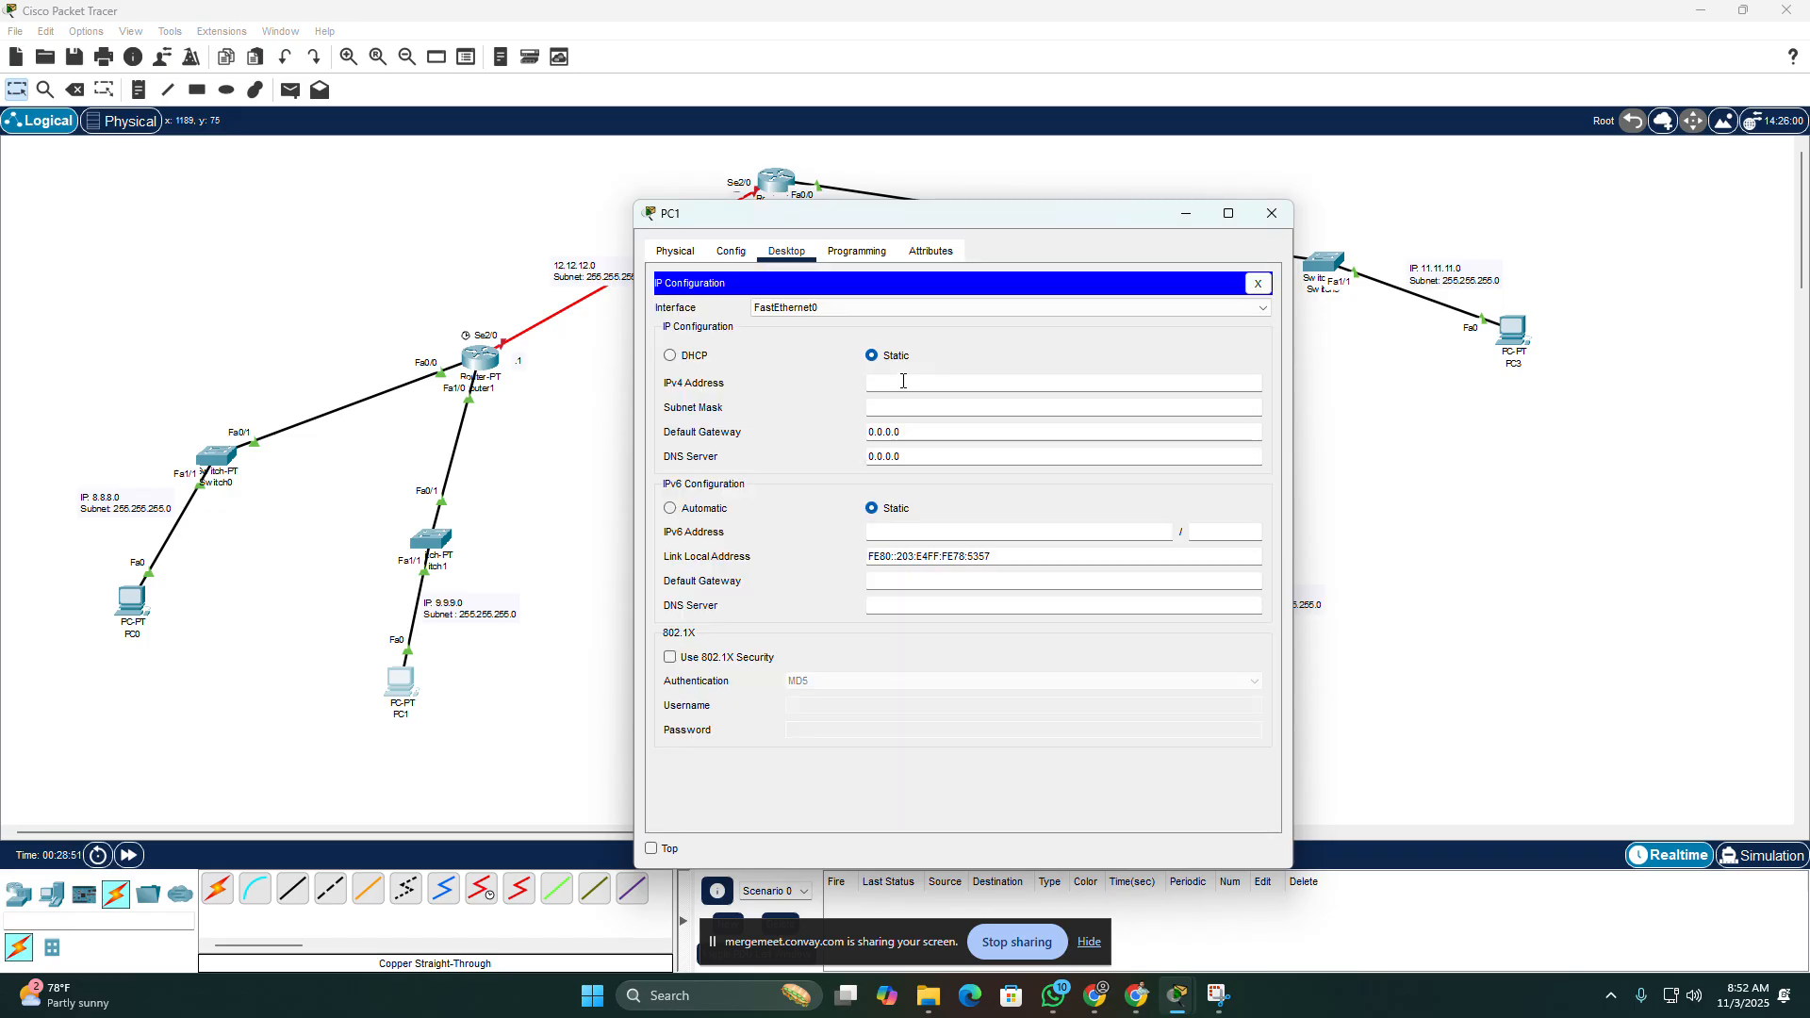
text(9.9.9)
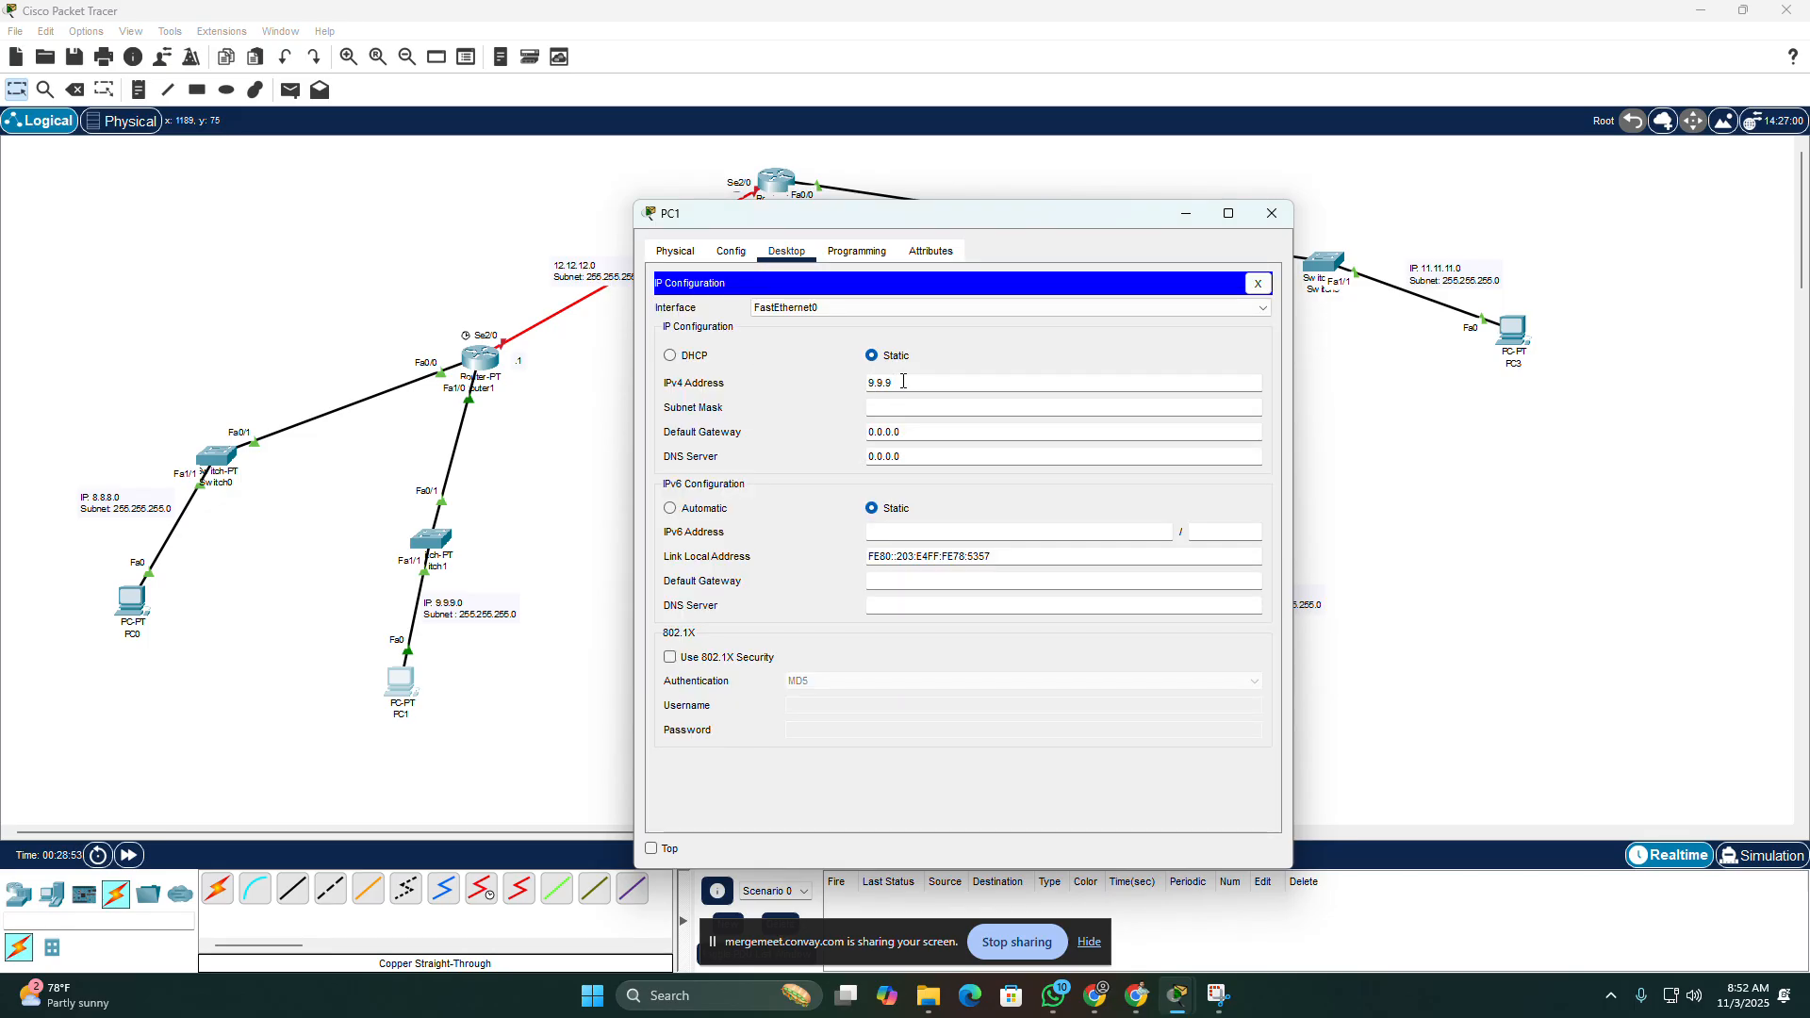
text(.95)
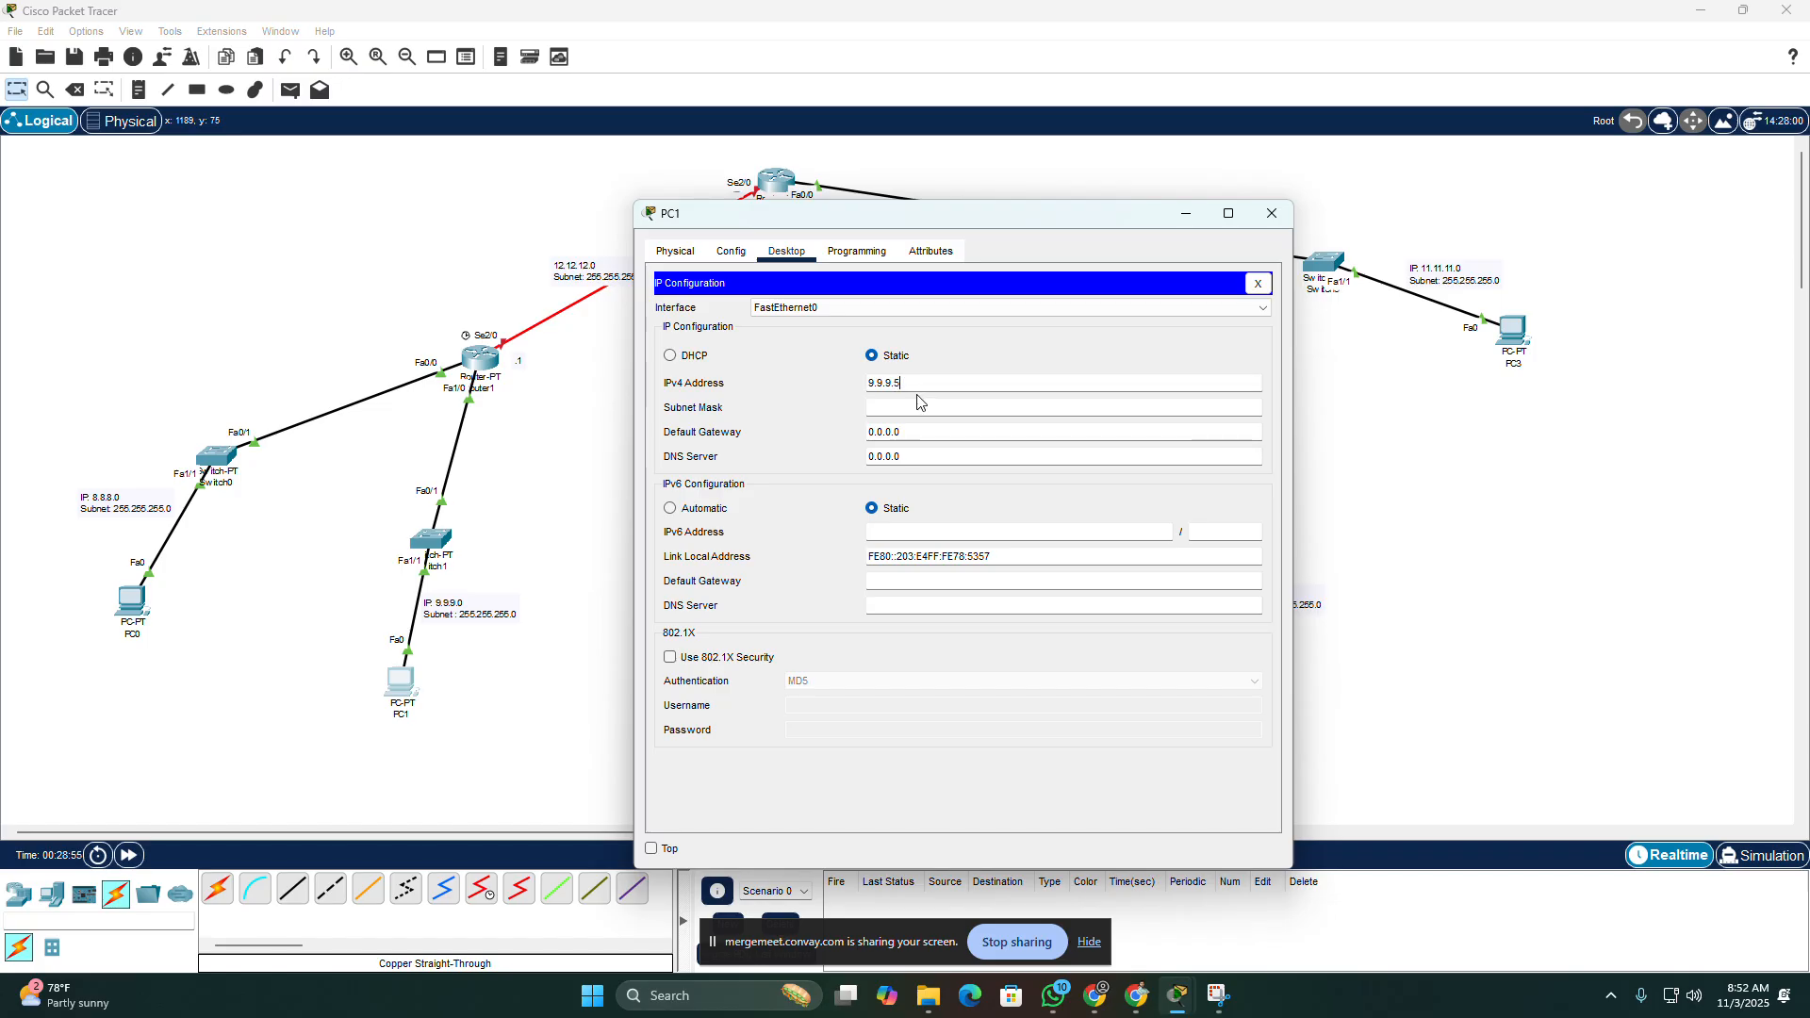
Step: Set PC1's subnet mask to 255.255.255.0 and default gateway to 9.9.9.1, then close its window
click(934, 409)
drag(922, 412, 854, 412)
text(255.255.255.0)
key(Tab)
text(9.9.9.)
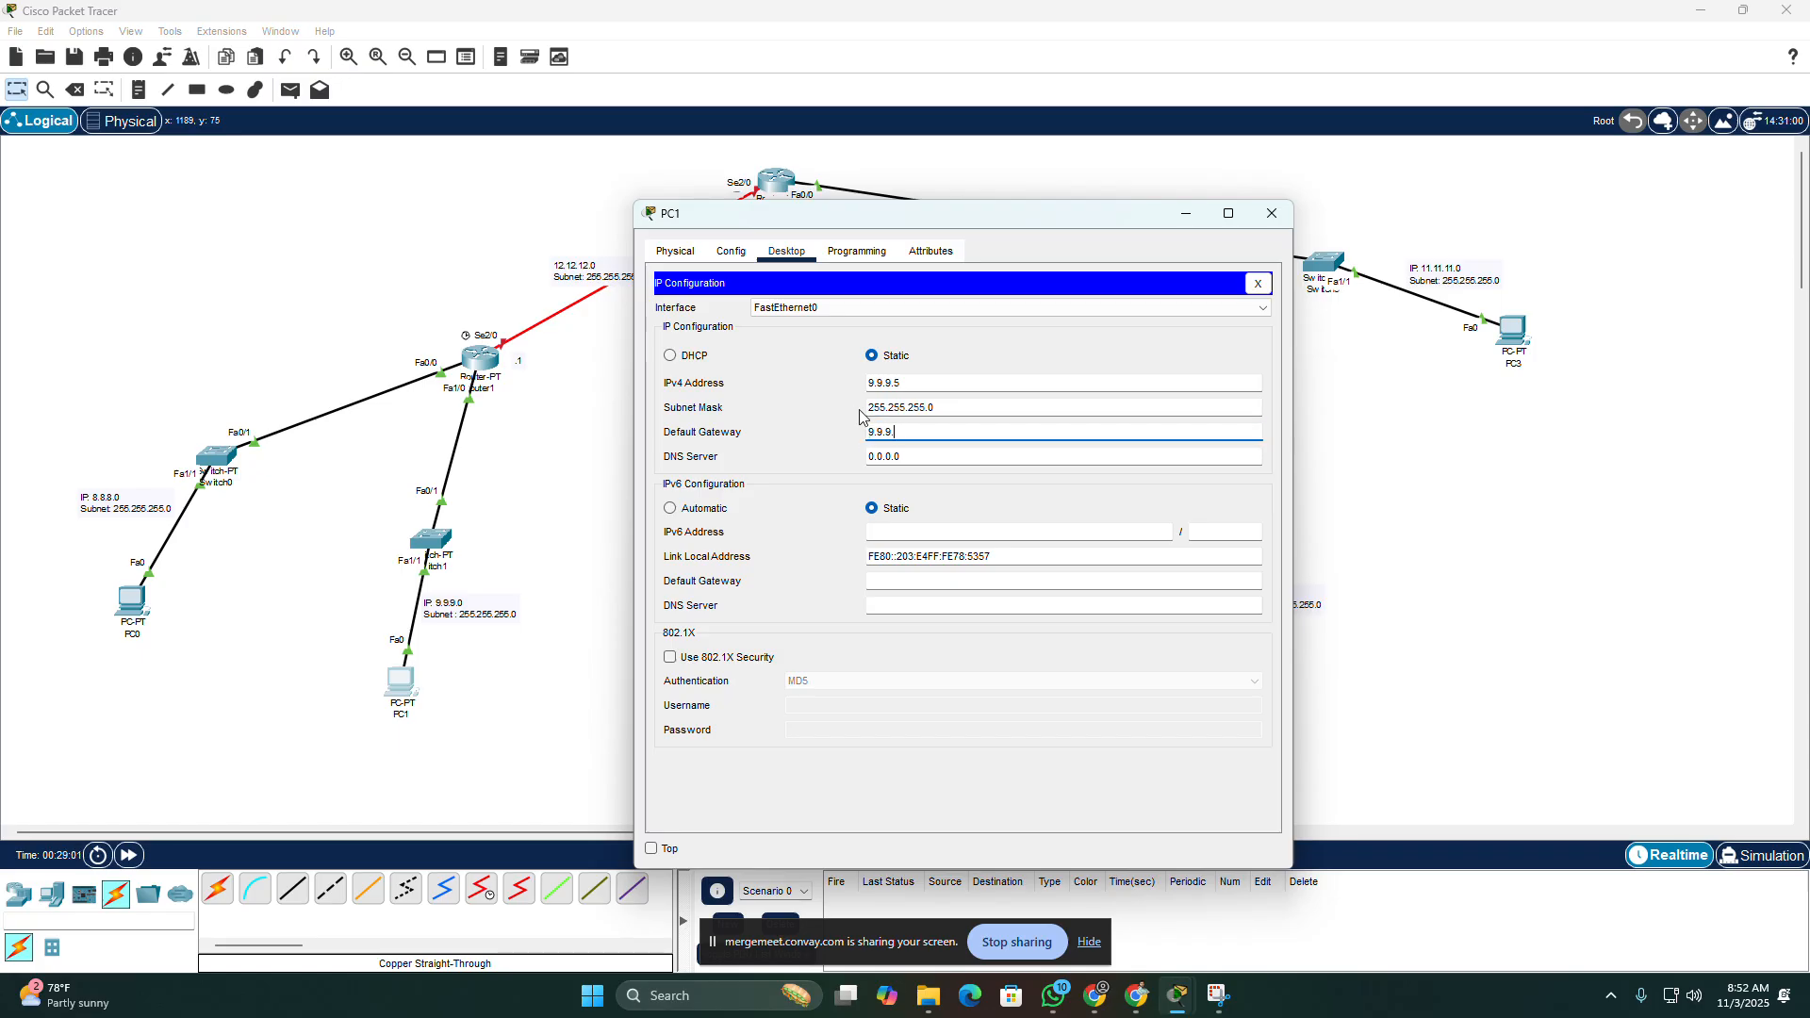
text(1)
click(1272, 214)
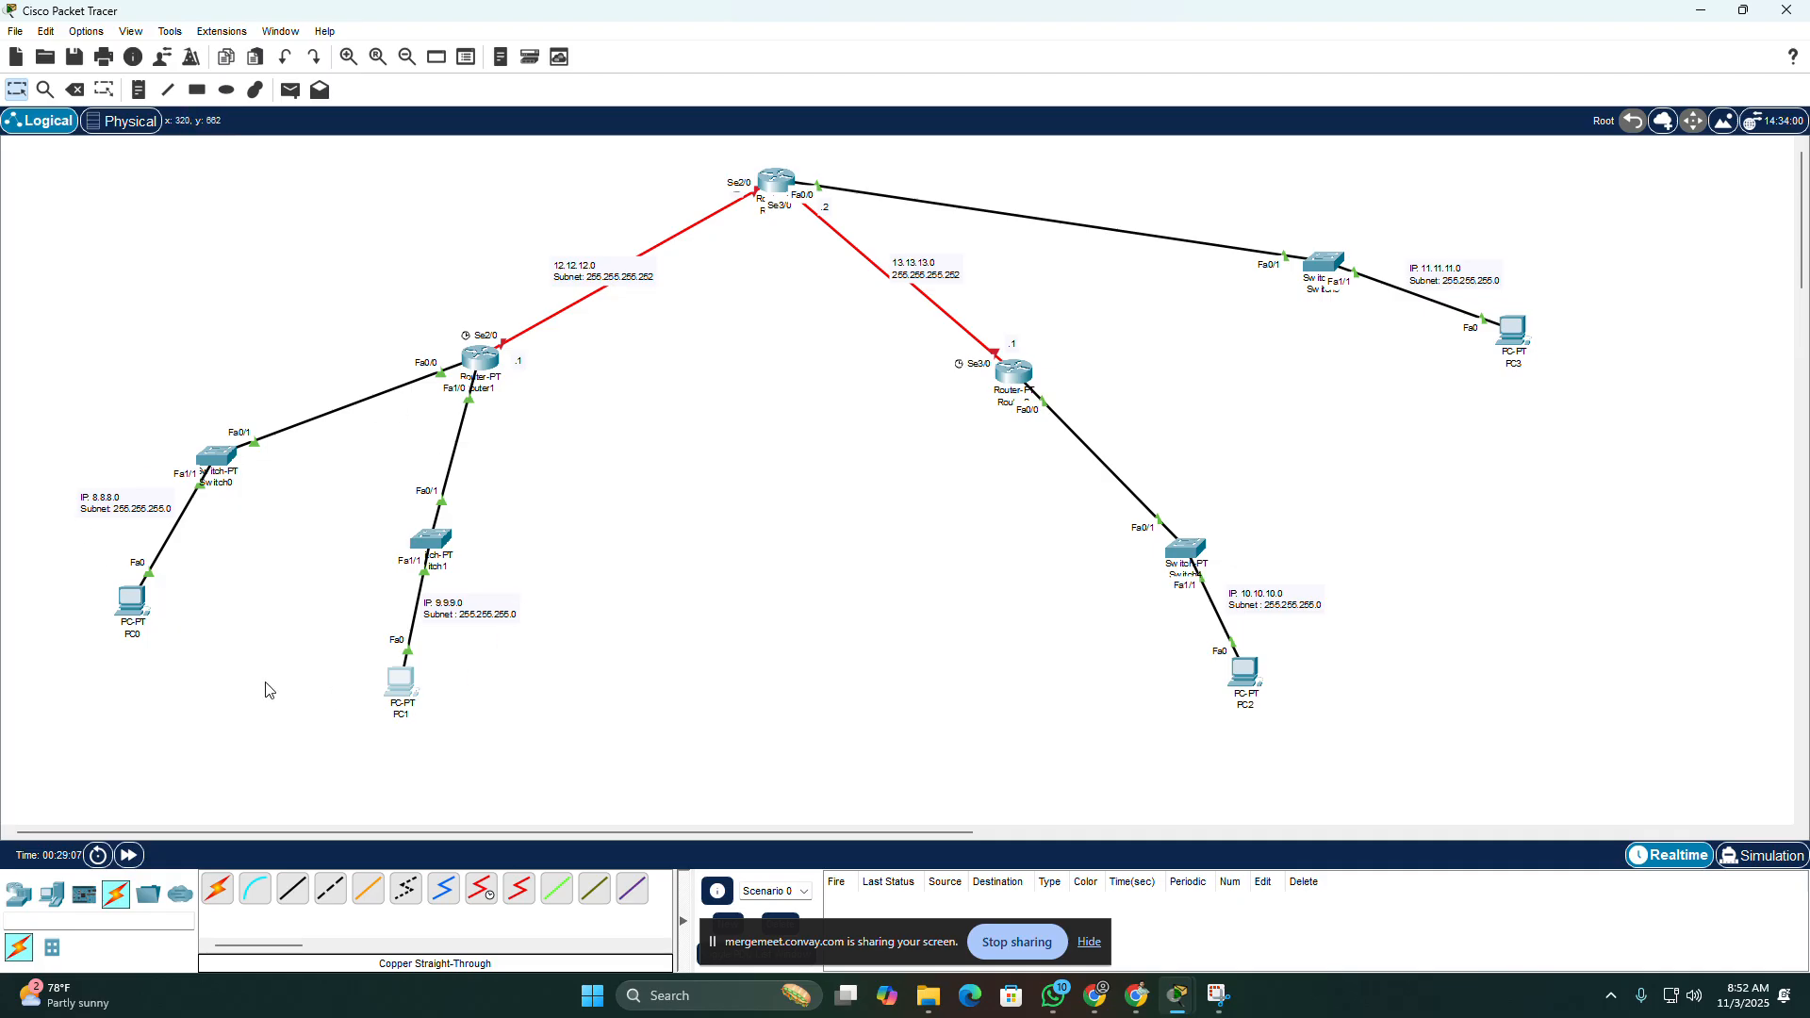
Step: Test connectivity by sending a simple PDU from PC0 to PC1, fire it again, and uncover the PDU list controls
click(291, 89)
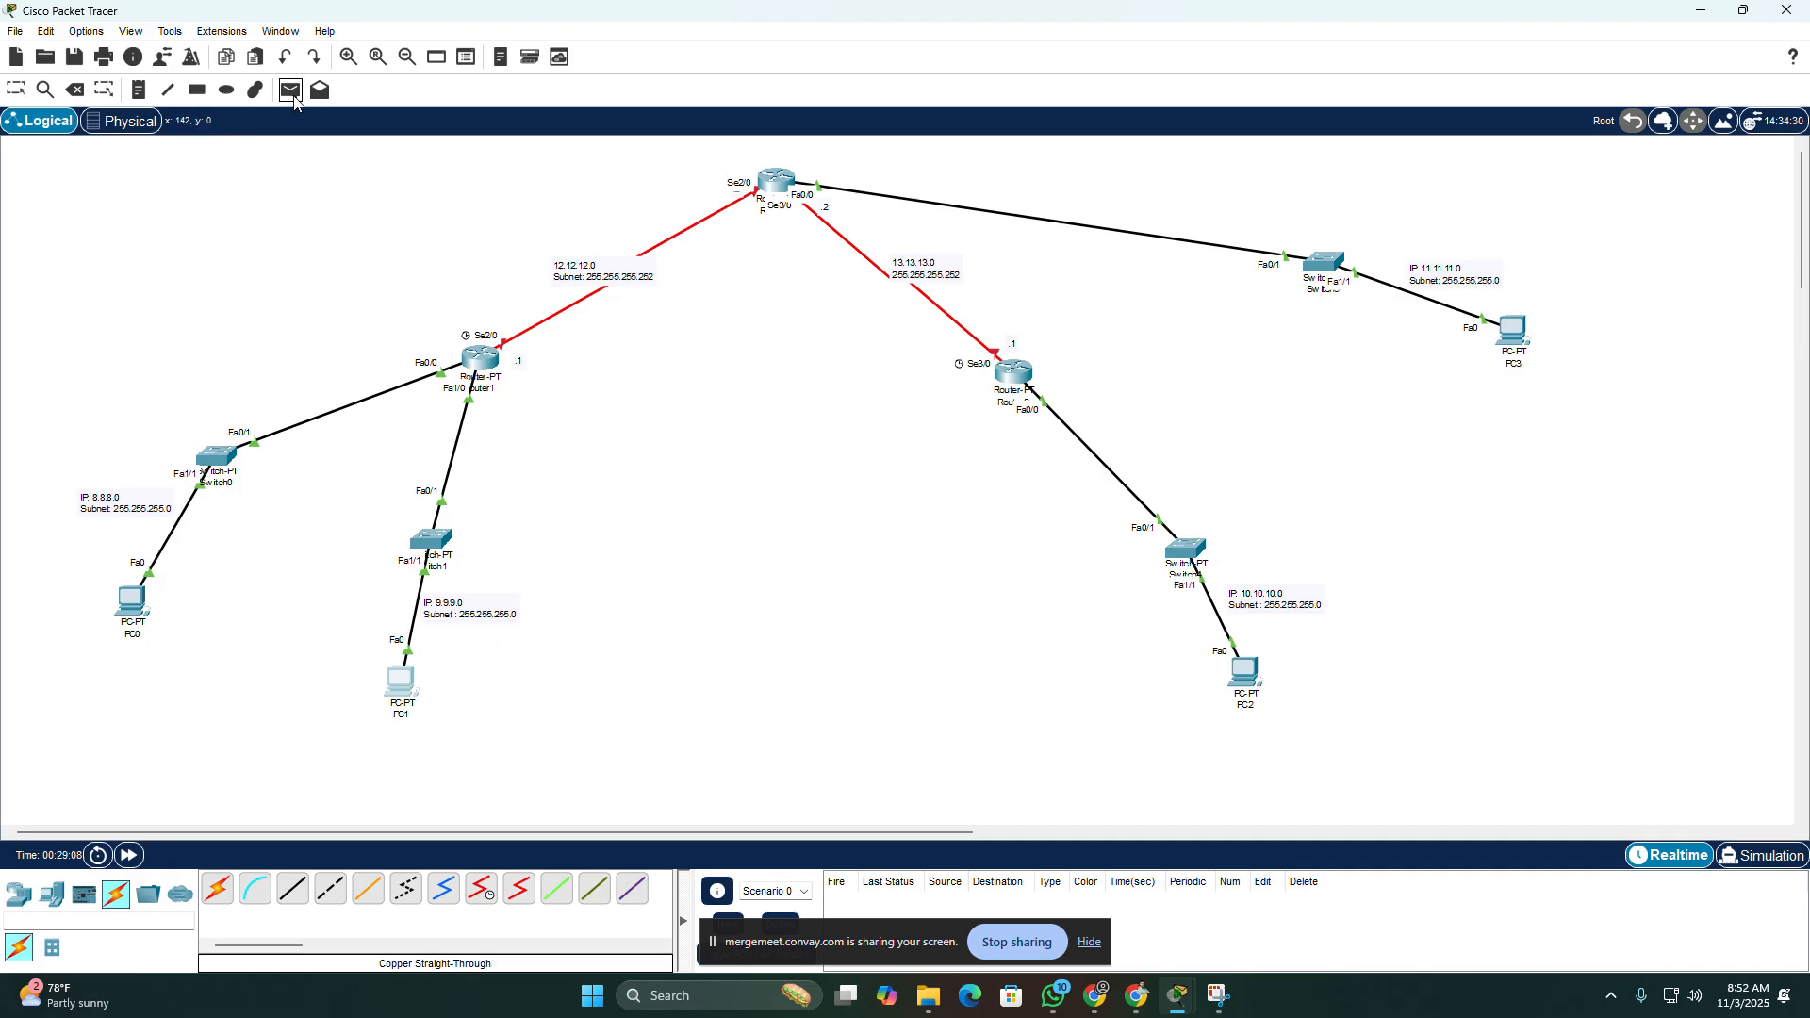
click(131, 603)
click(401, 681)
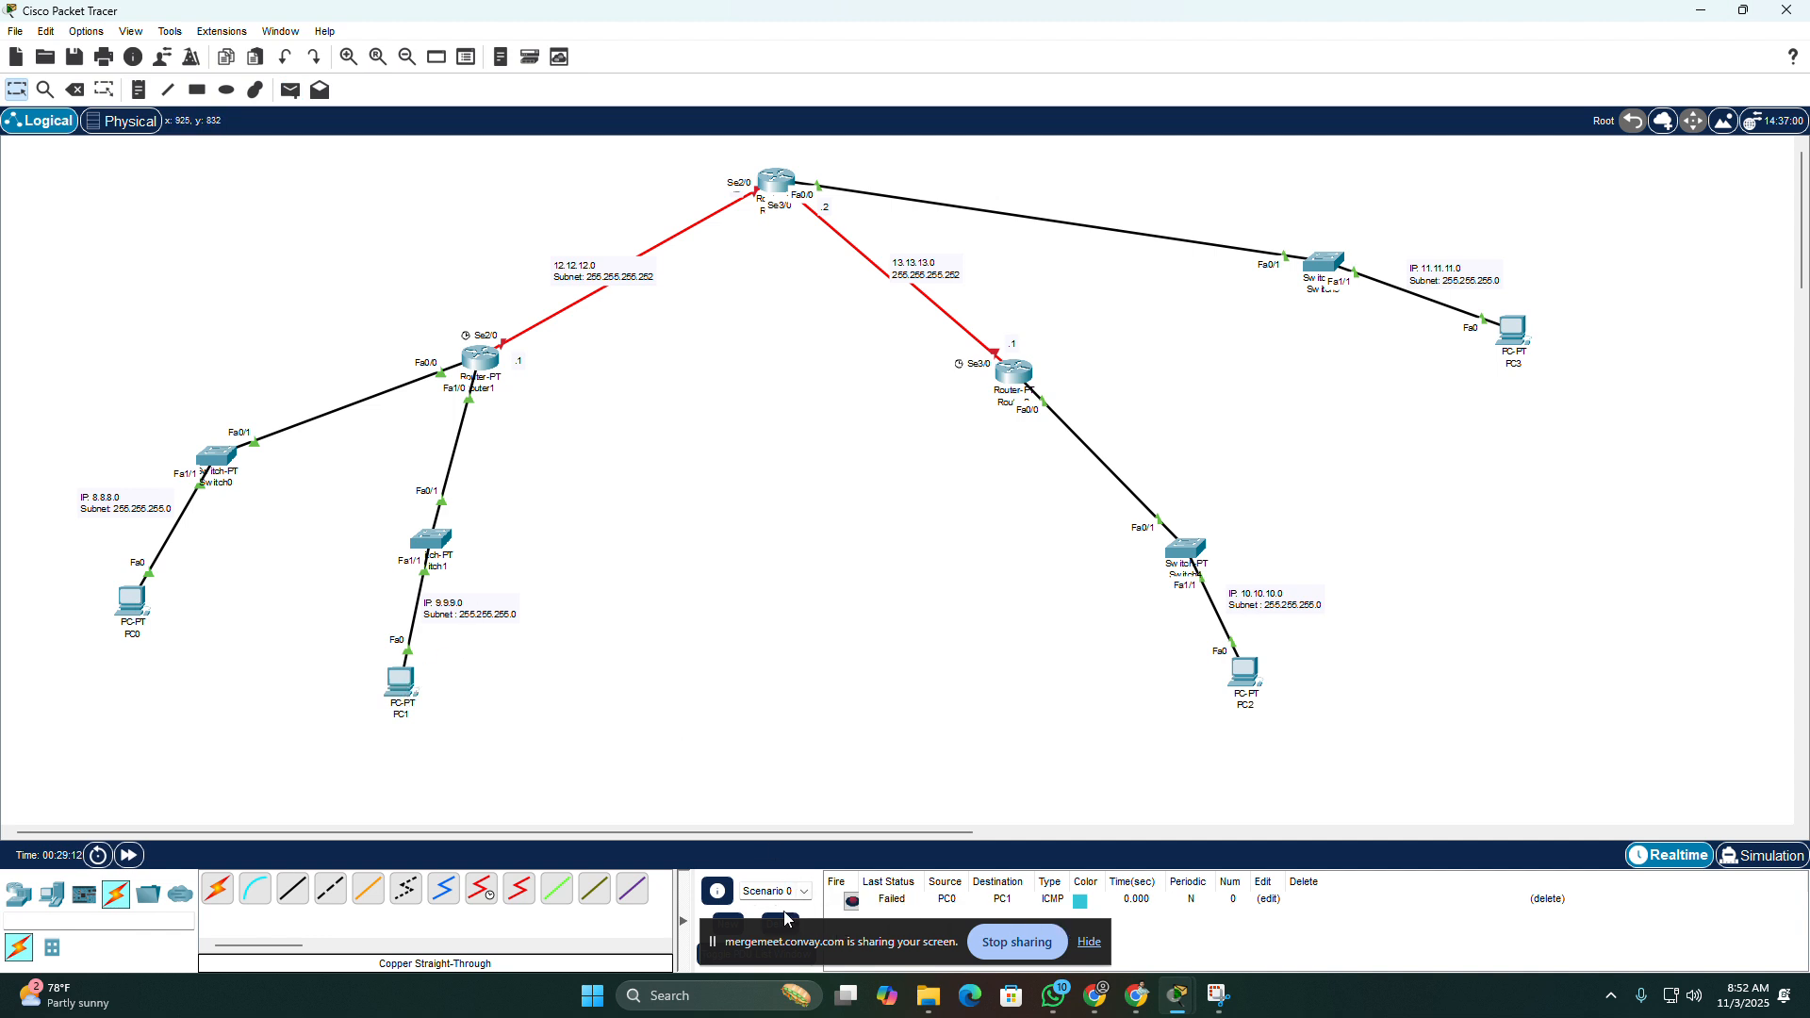
click(851, 901)
drag(748, 932, 1437, 936)
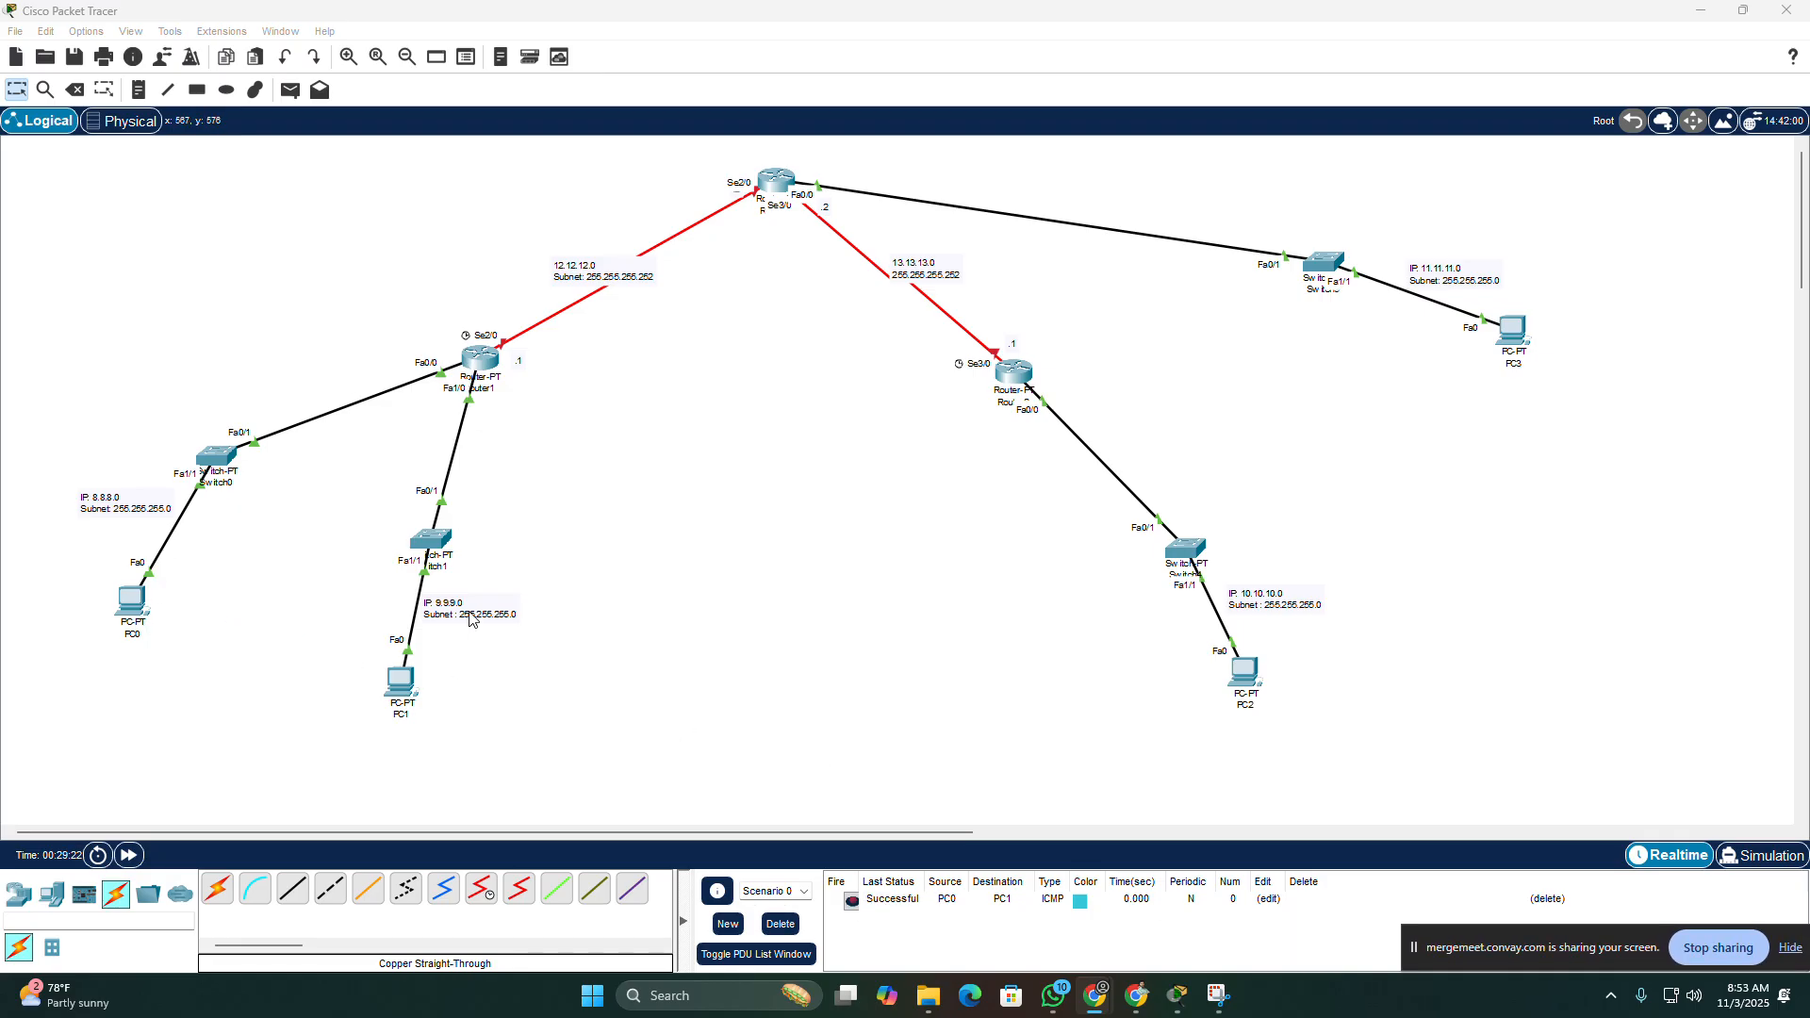
Step: Open PC2's IP configuration, move the window clear of its LAN, and set the static IPv4 address to 10.10.10.8
click(1244, 671)
click(786, 251)
drag(914, 220, 416, 198)
click(238, 306)
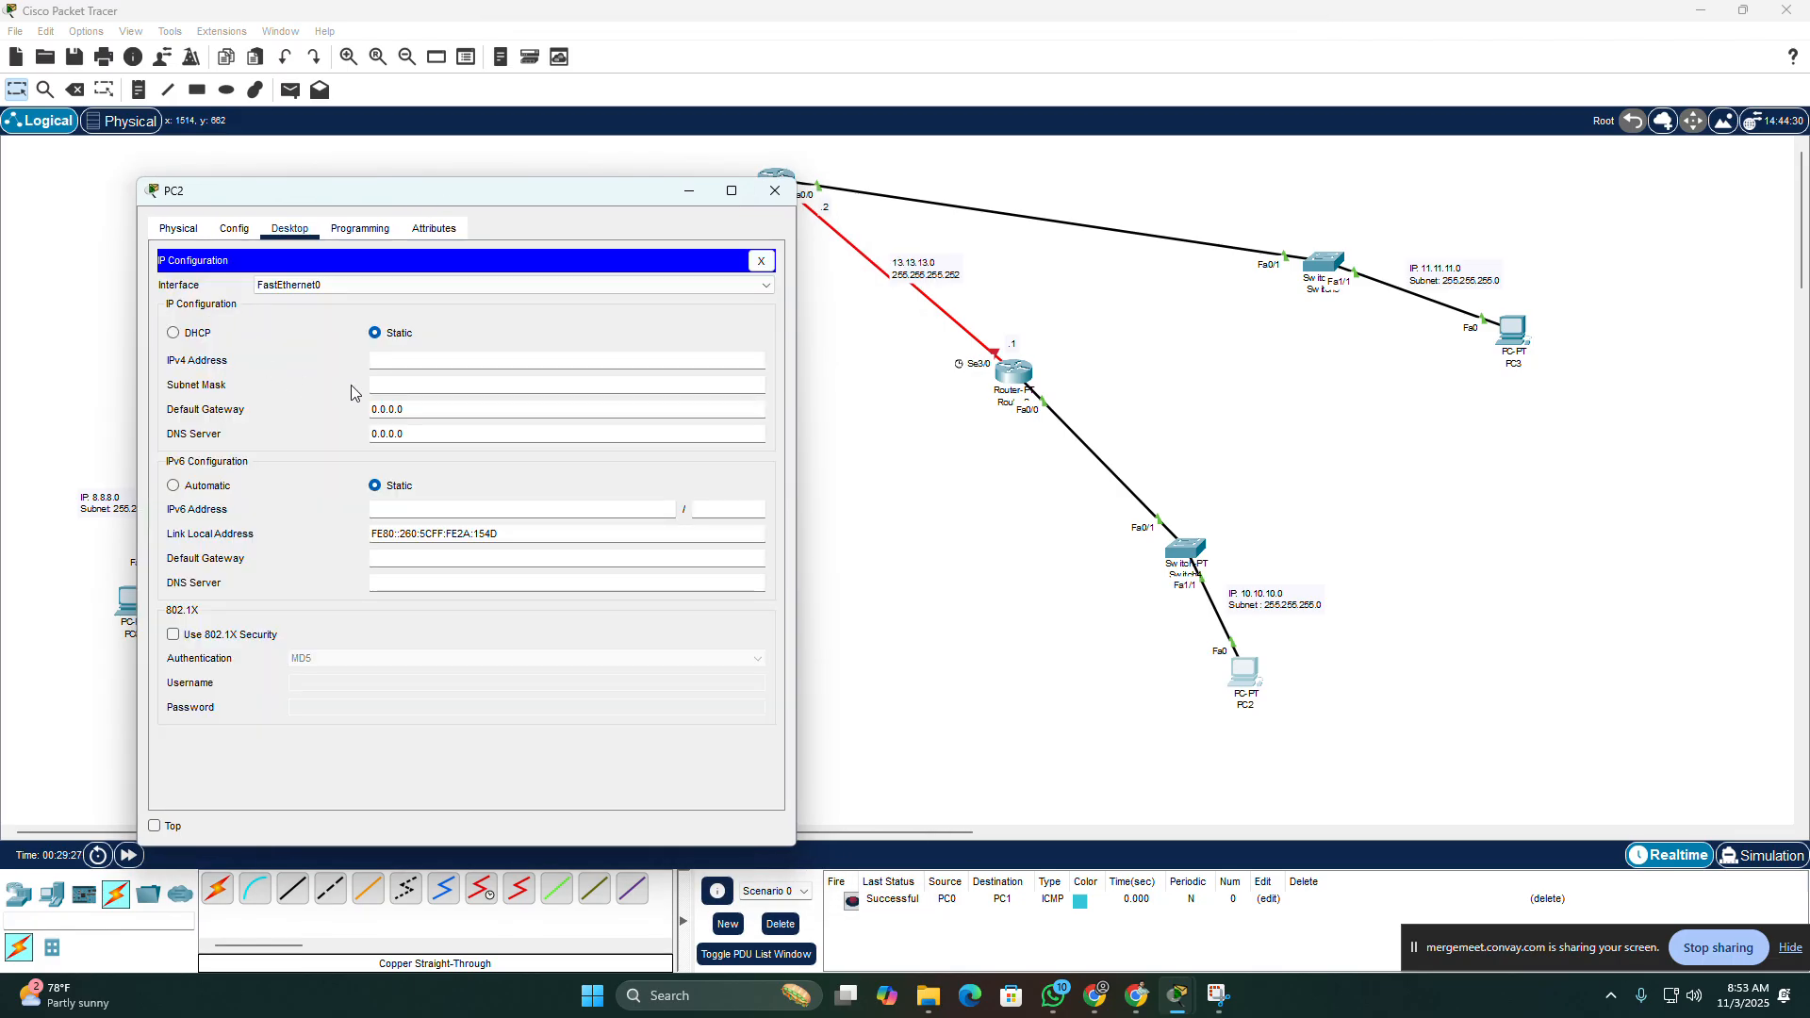
click(443, 359)
text(10.10.10)
Step: Set PC2's subnet mask to 255.255.255.0
click(439, 386)
key(BackSpace)
key(BackSpace)
key(BackSpace)
key(BackSpace)
text(255.255.0)
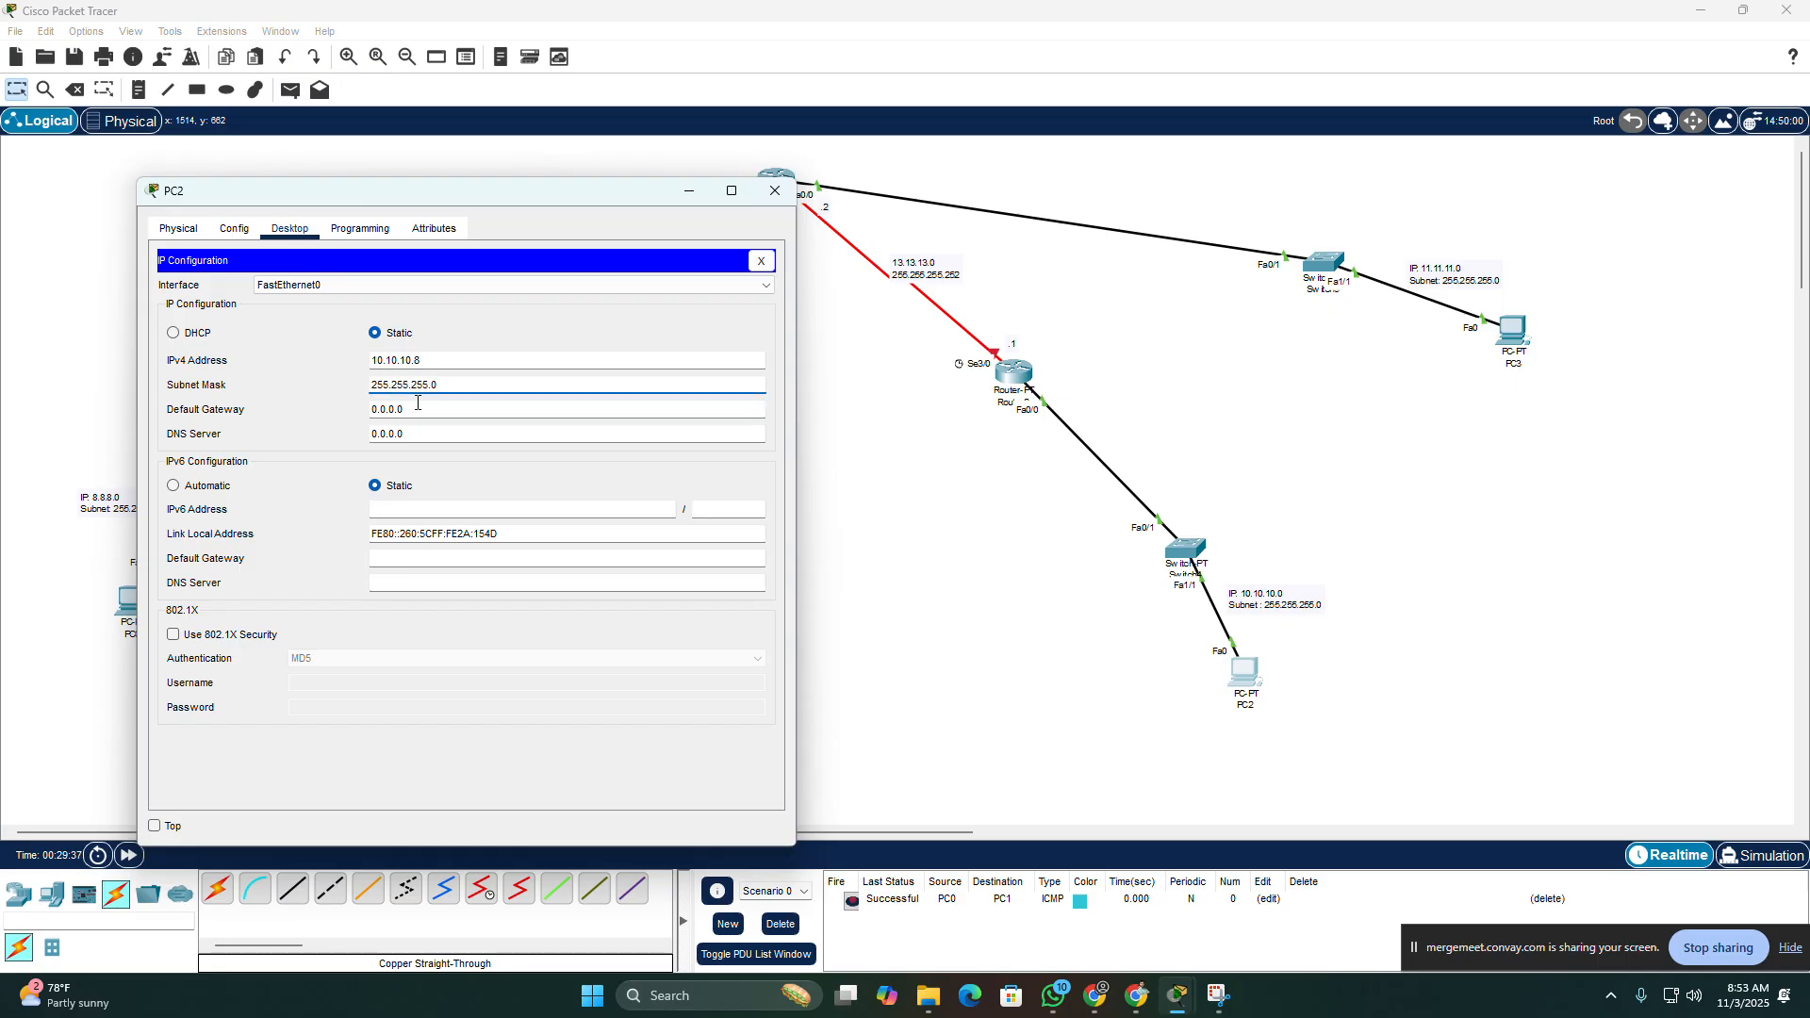
Step: Set PC2's default gateway to 10.10.10.1 and close its window
click(418, 406)
key(BackSpace)
key(BackSpace)
key(BackSpace)
key(BackSpace)
key(BackSpace)
key(BackSpace)
key(BackSpace)
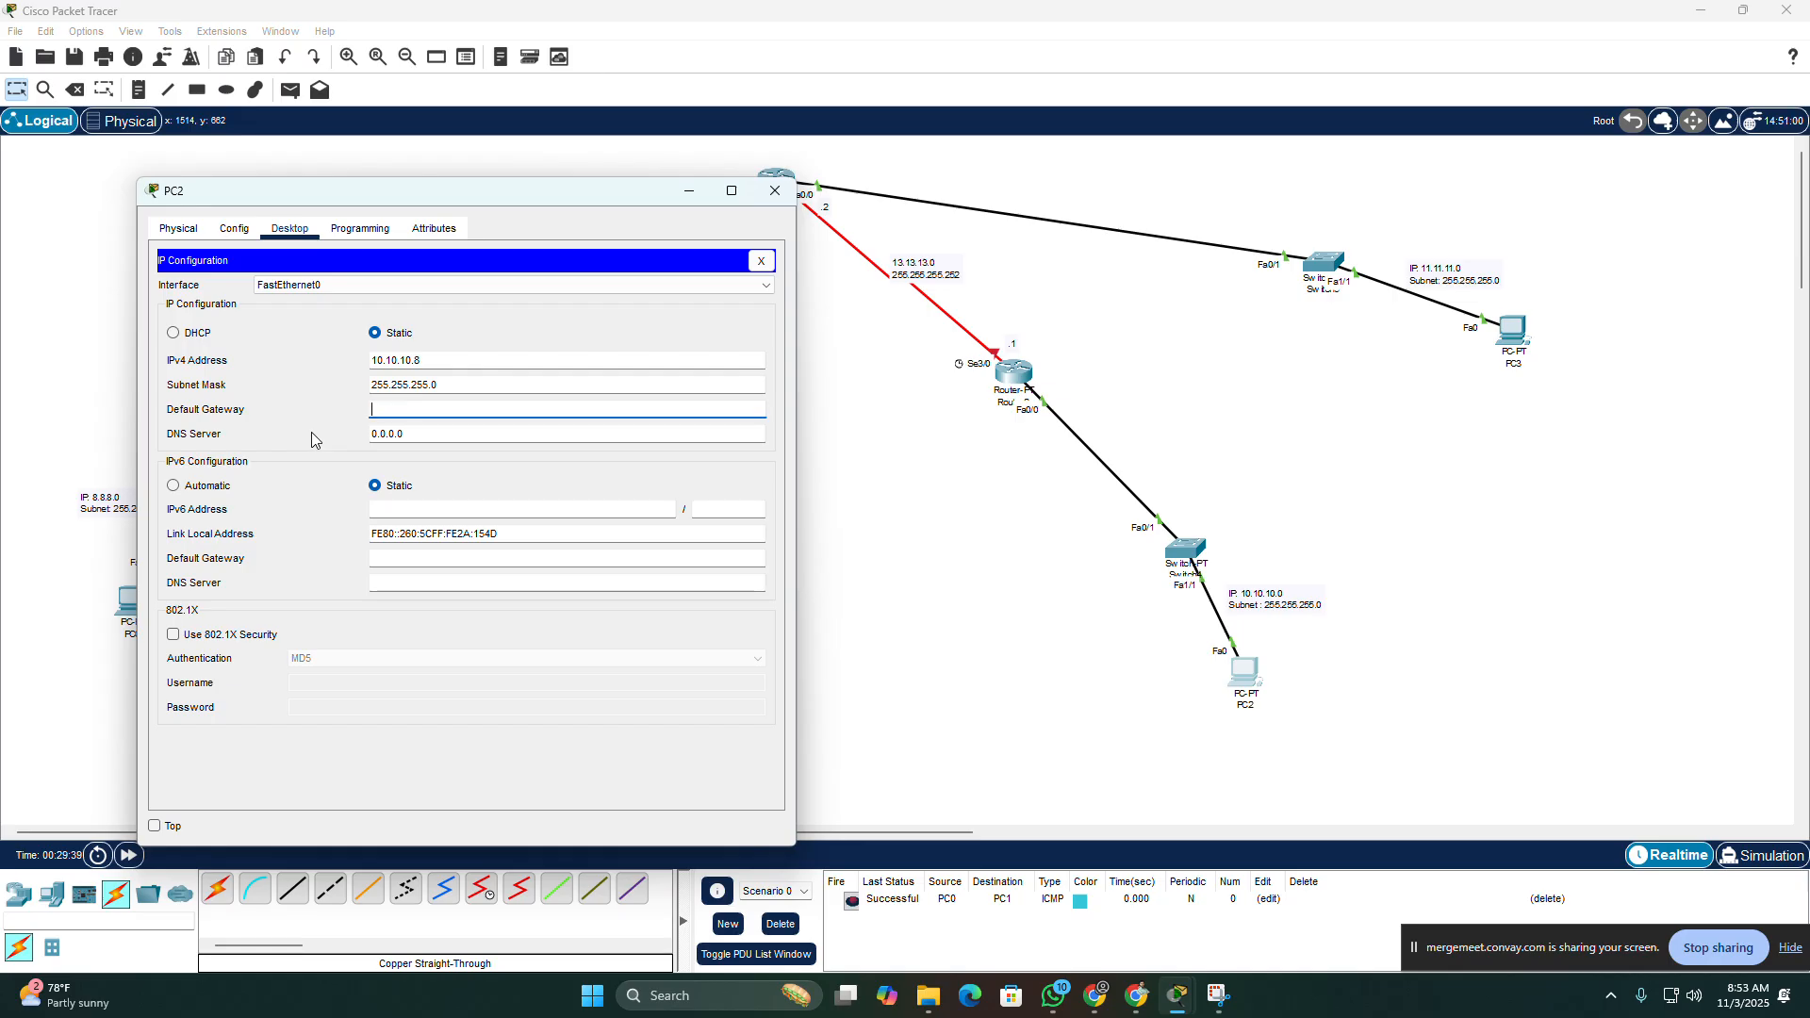
text(10.10.10.1)
click(773, 194)
Step: Open PC3's IP configuration and set its static IPv4 address to 11.11.11.6
click(1513, 330)
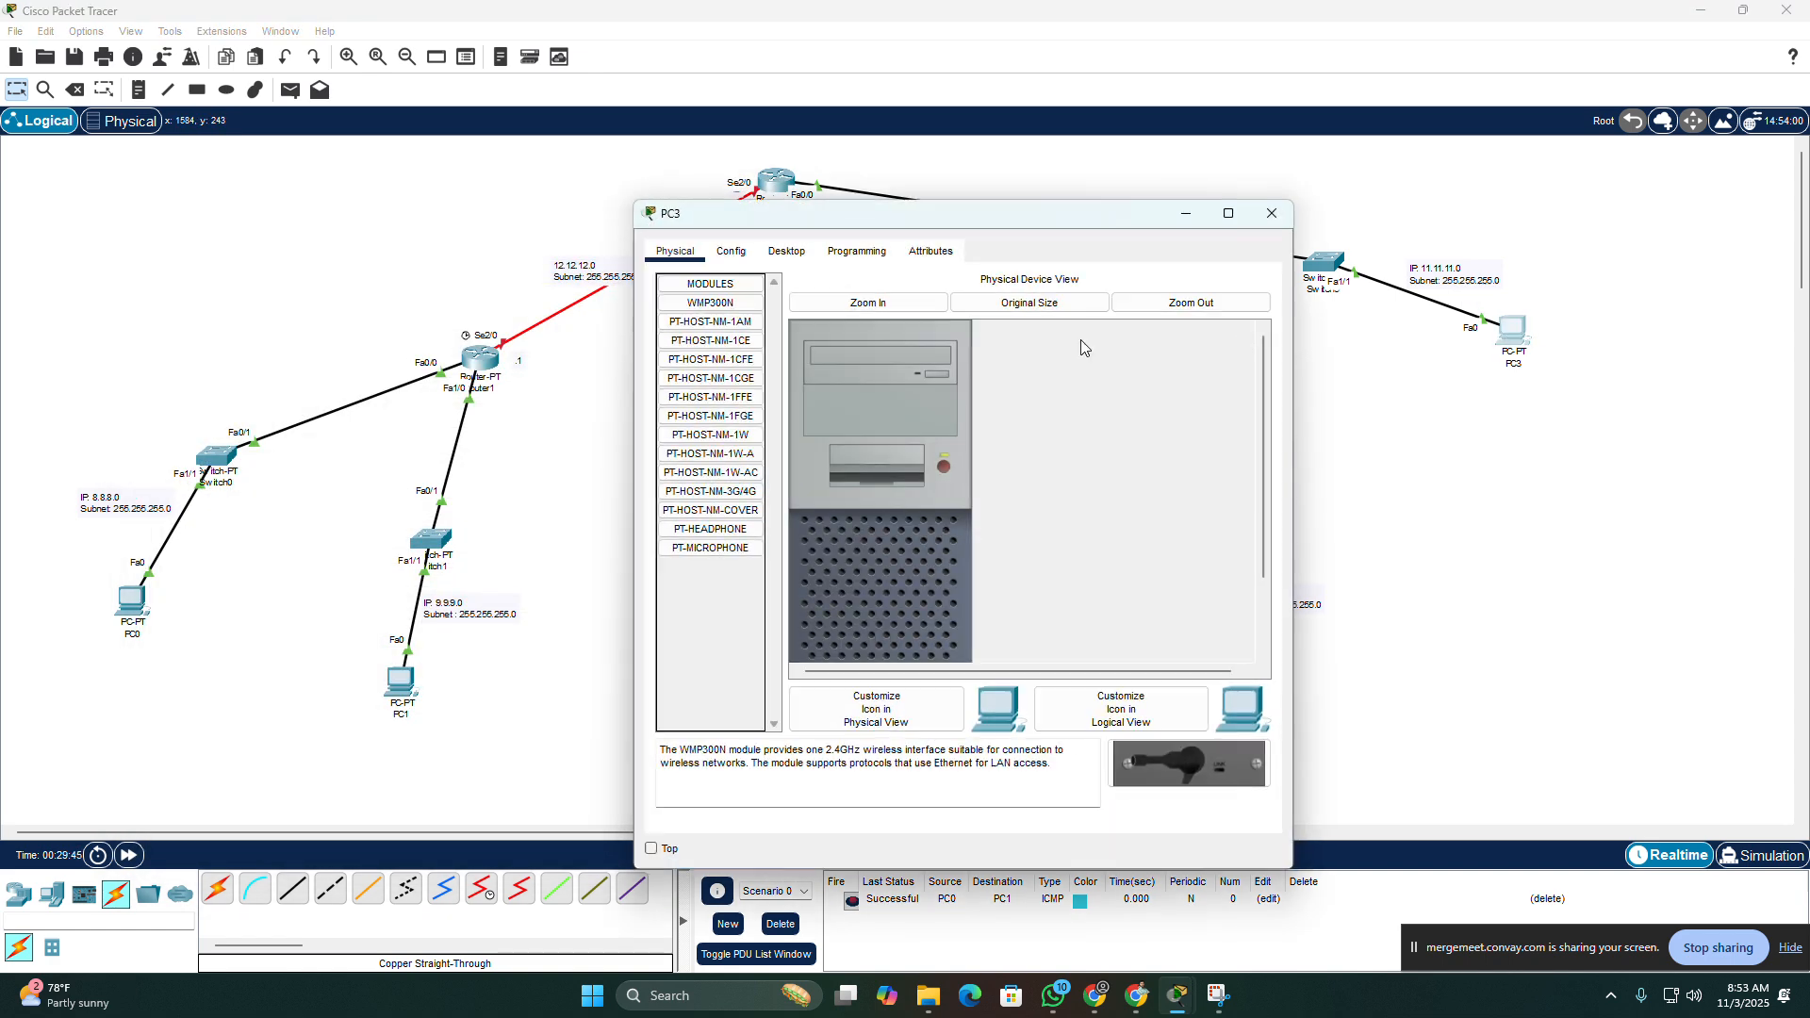
click(788, 250)
click(670, 335)
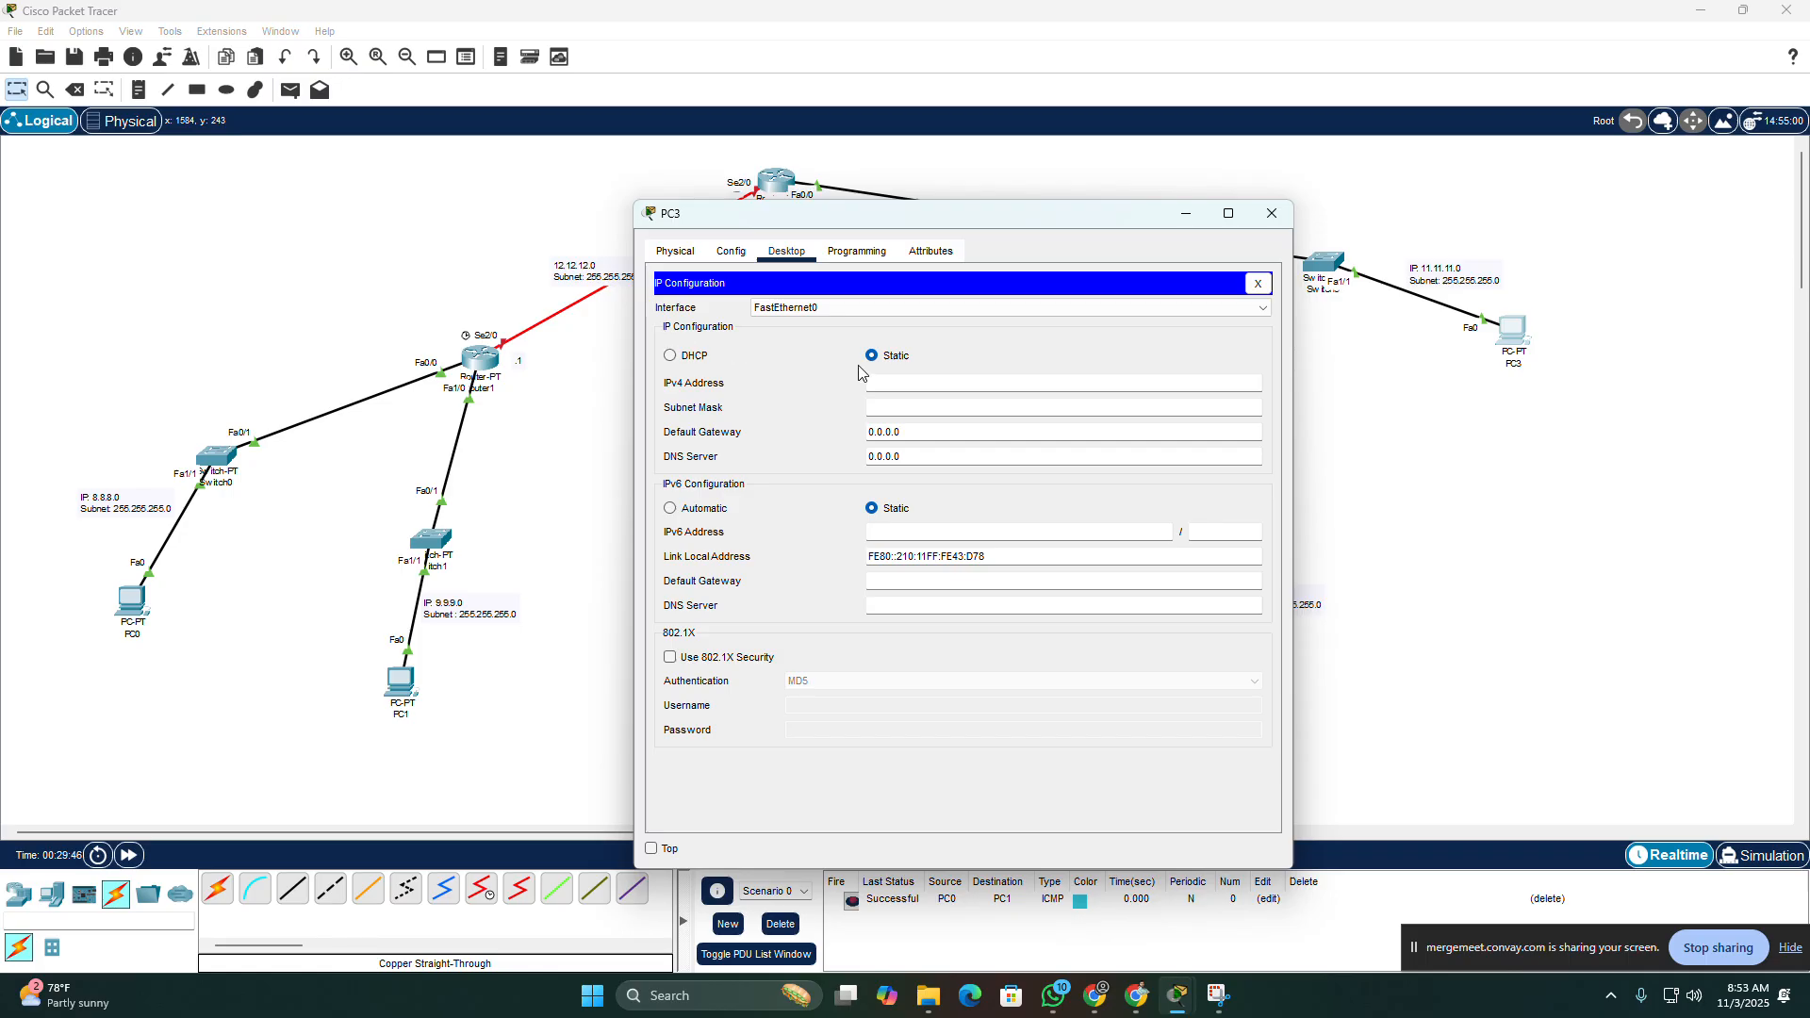
click(948, 383)
text(11.11.11.)
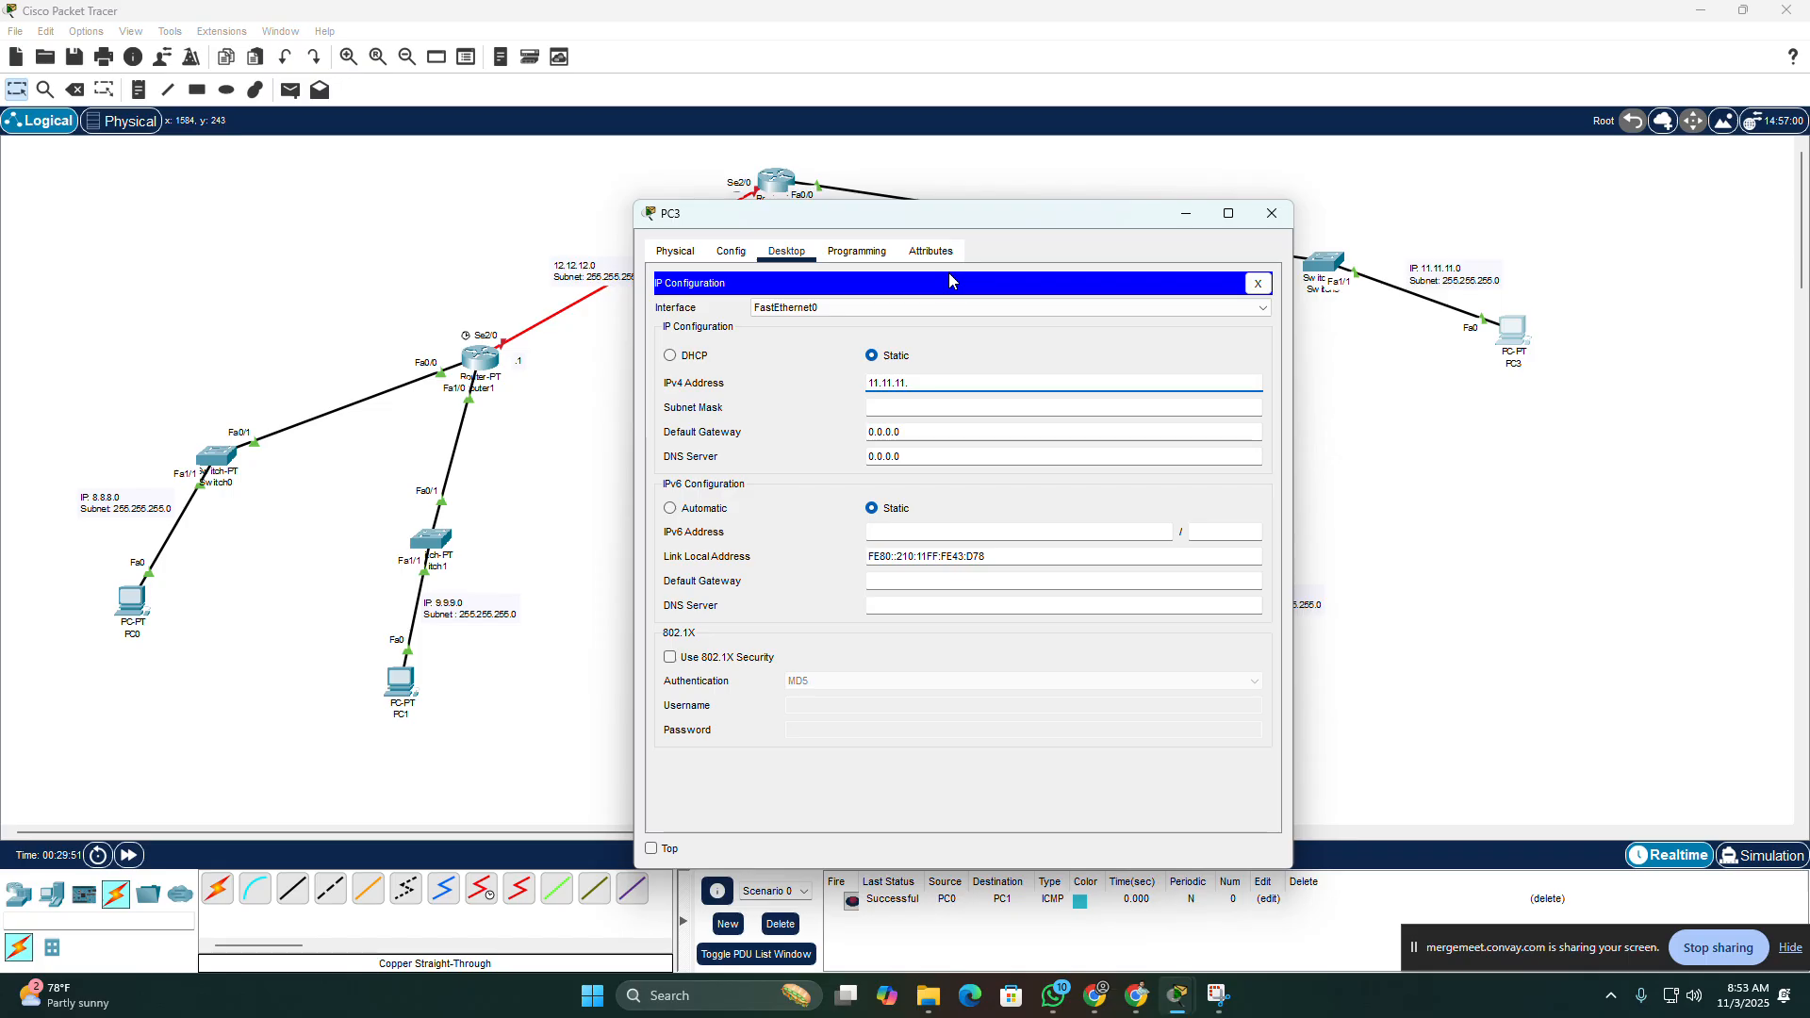
text(6)
Step: Set PC3's subnet mask to 255.255.255.0 and default gateway to 11.11.11.1, and close its window
click(953, 408)
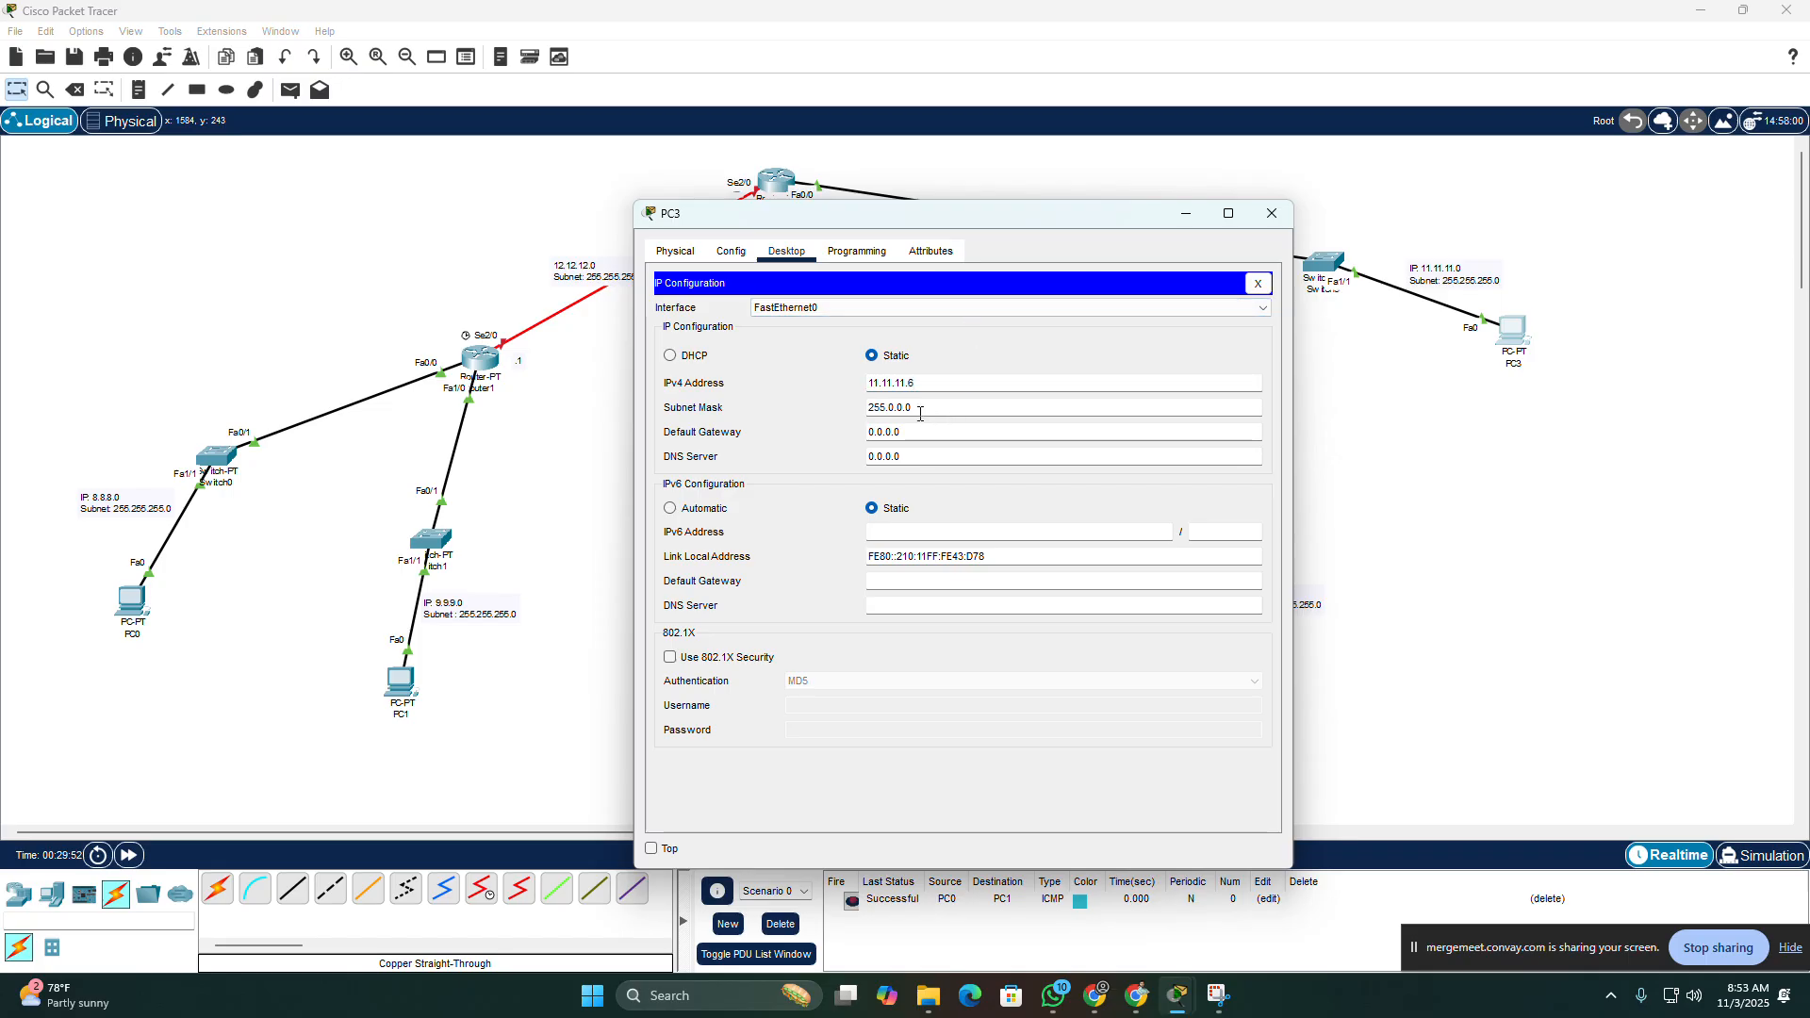
drag(953, 415, 890, 408)
text(255.255.)
drag(910, 432, 800, 428)
text(11.)
text(11.11.1)
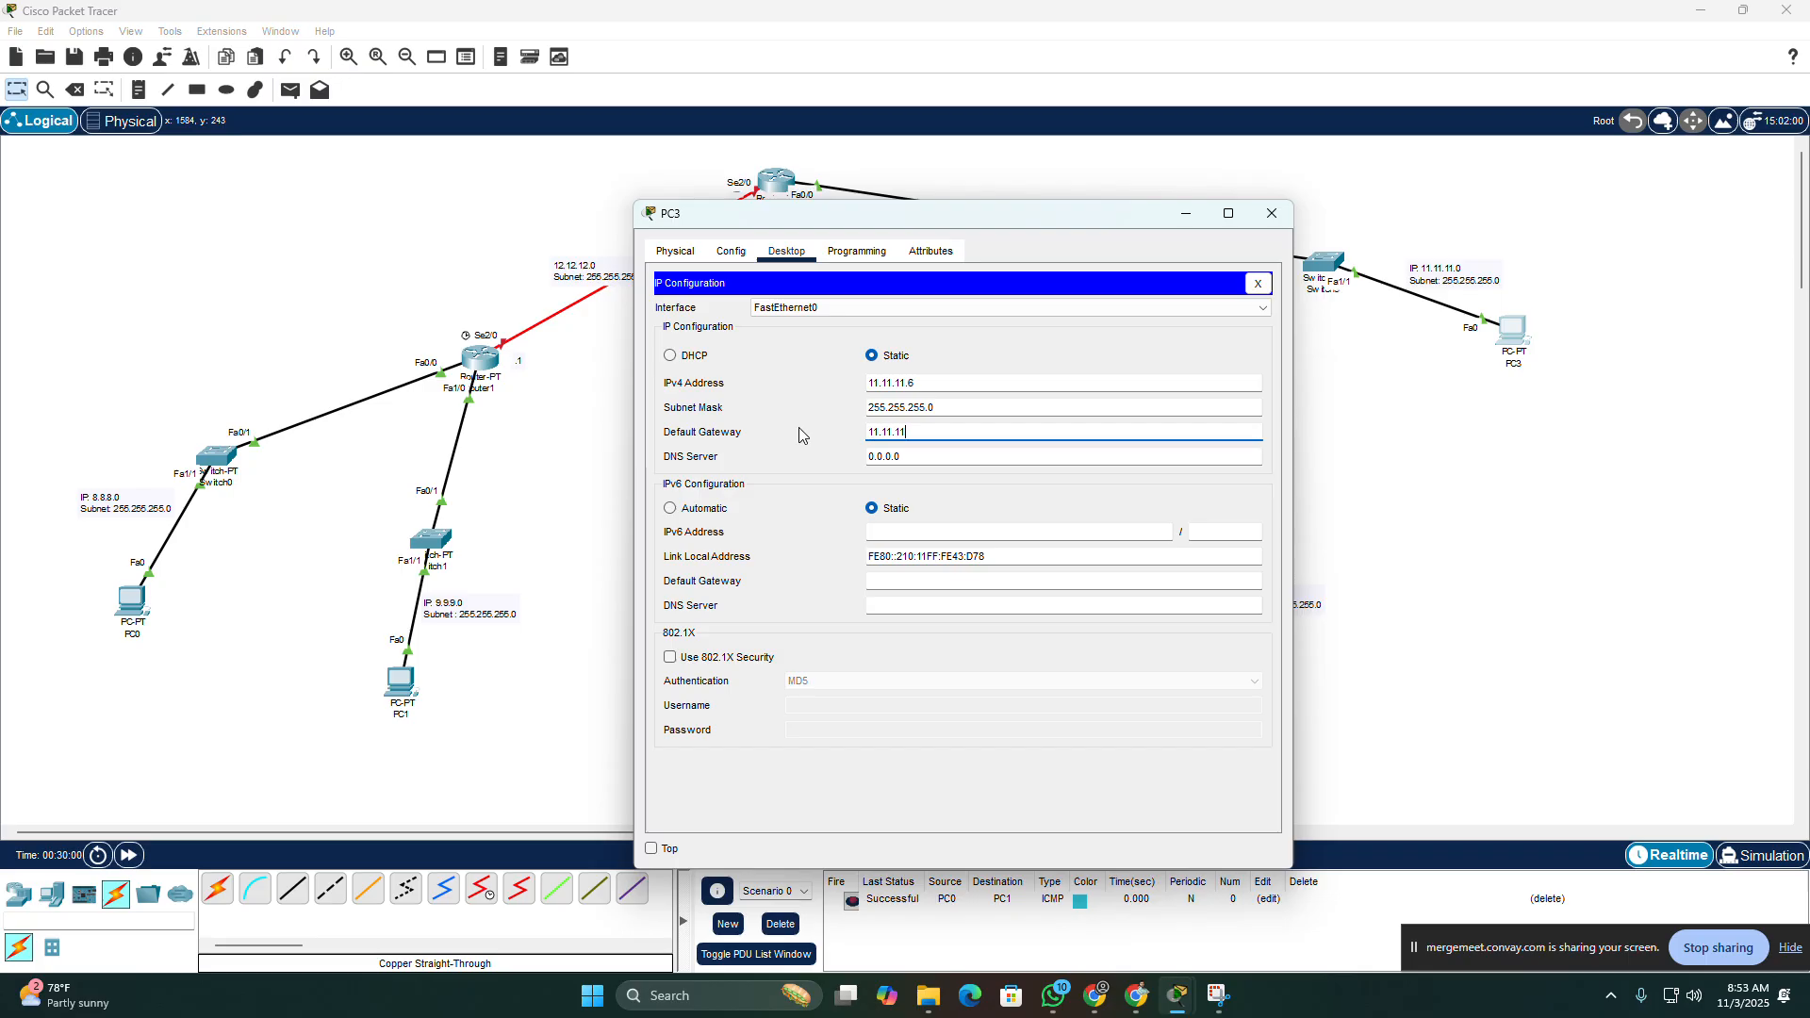
click(1271, 215)
Step: Test connectivity by sending a simple PDU from PC3 to Router0
click(291, 91)
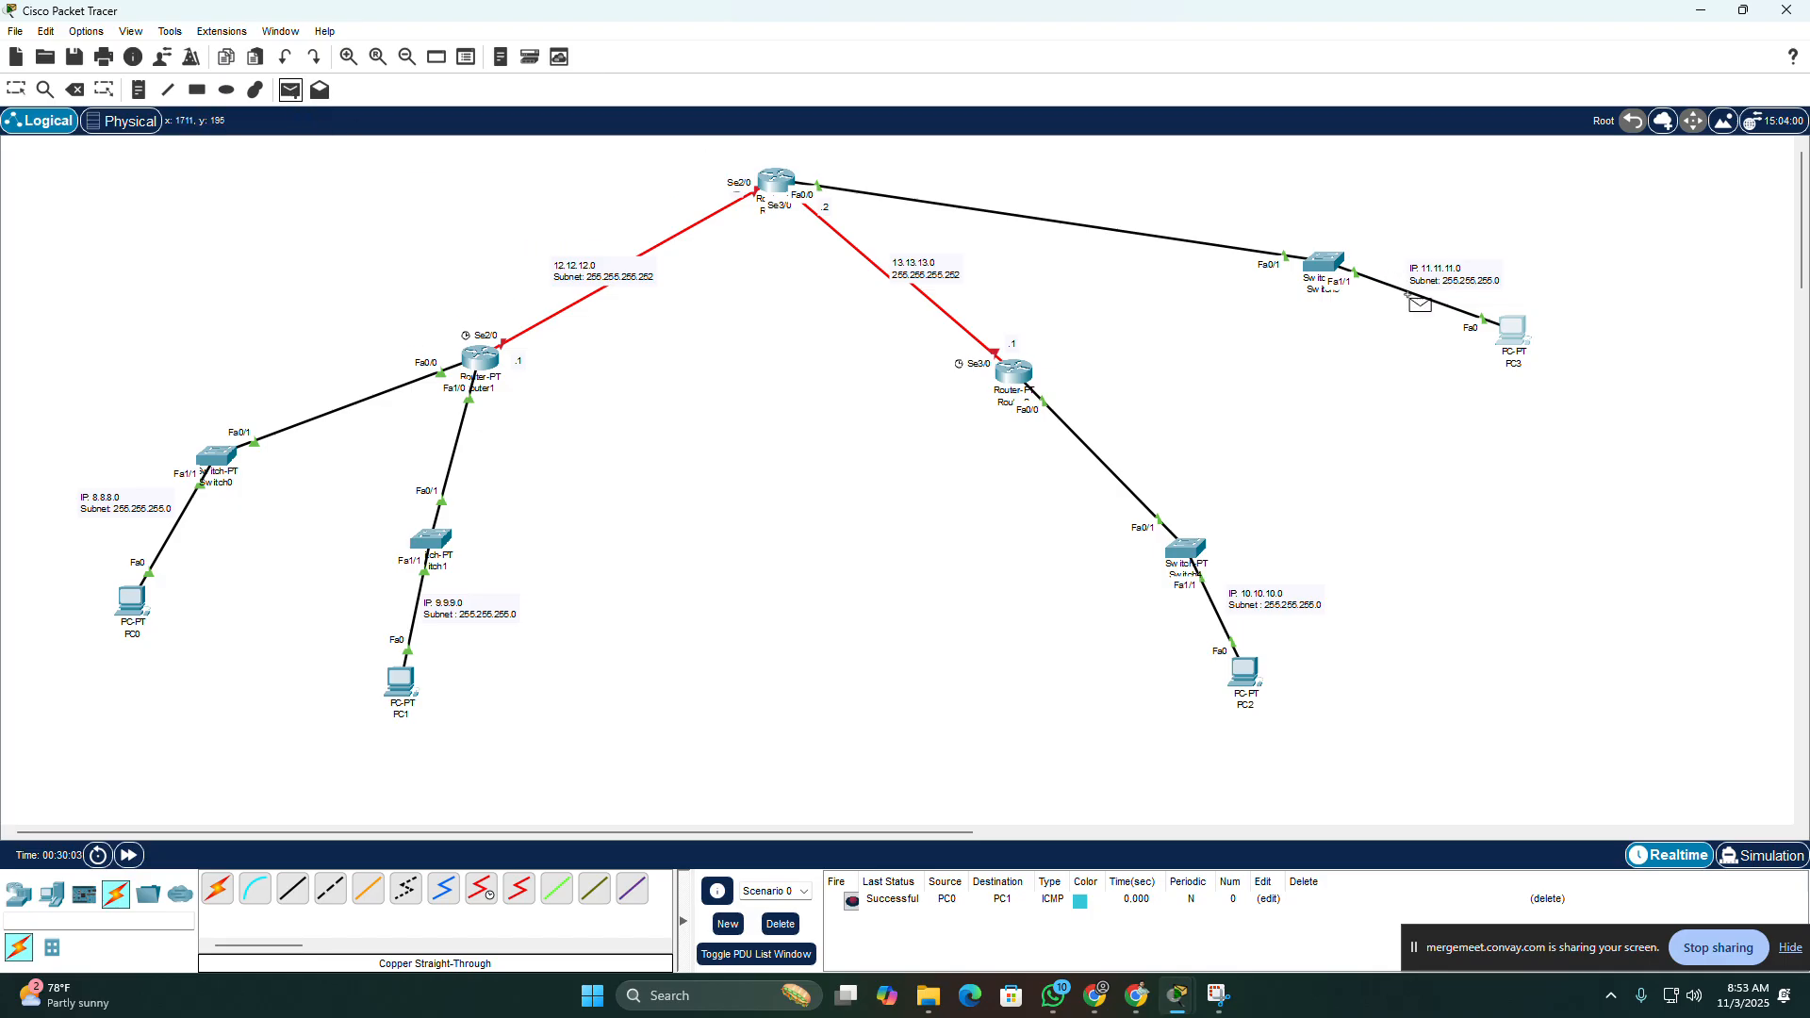
click(1518, 330)
click(777, 179)
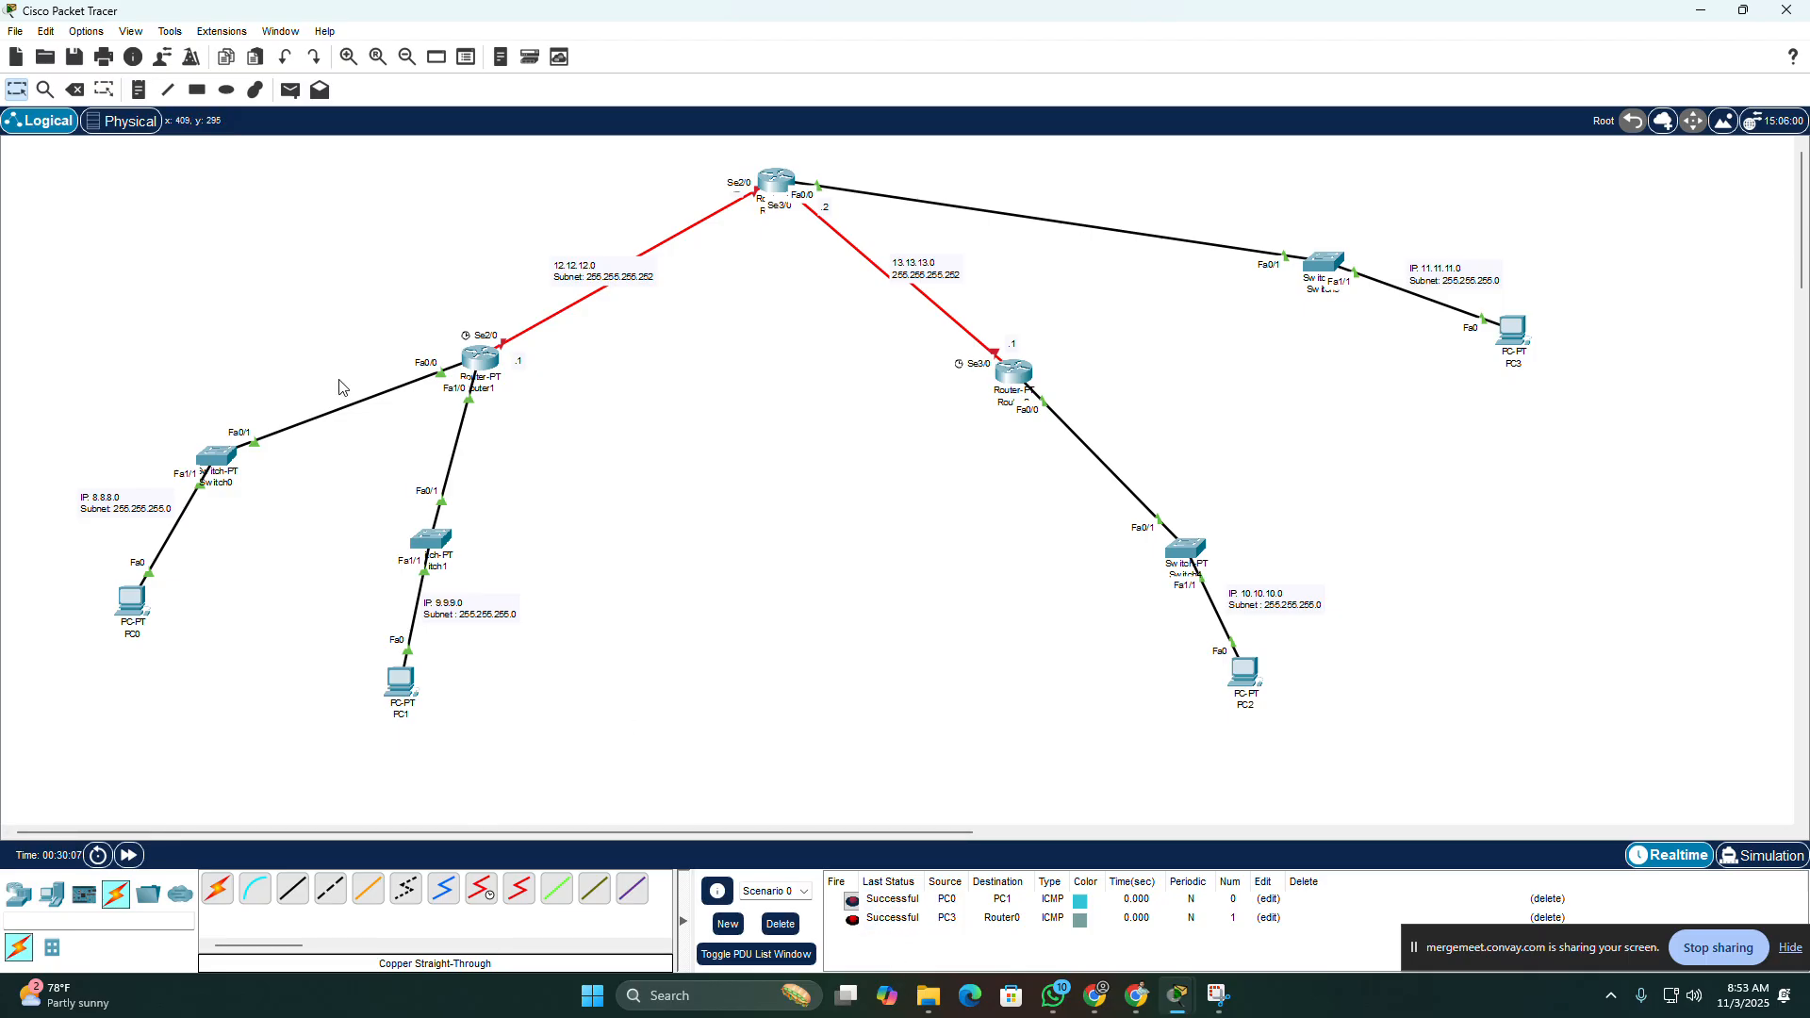
Step: Test connectivity by sending a simple PDU from PC2 to Router2
click(283, 91)
click(1257, 657)
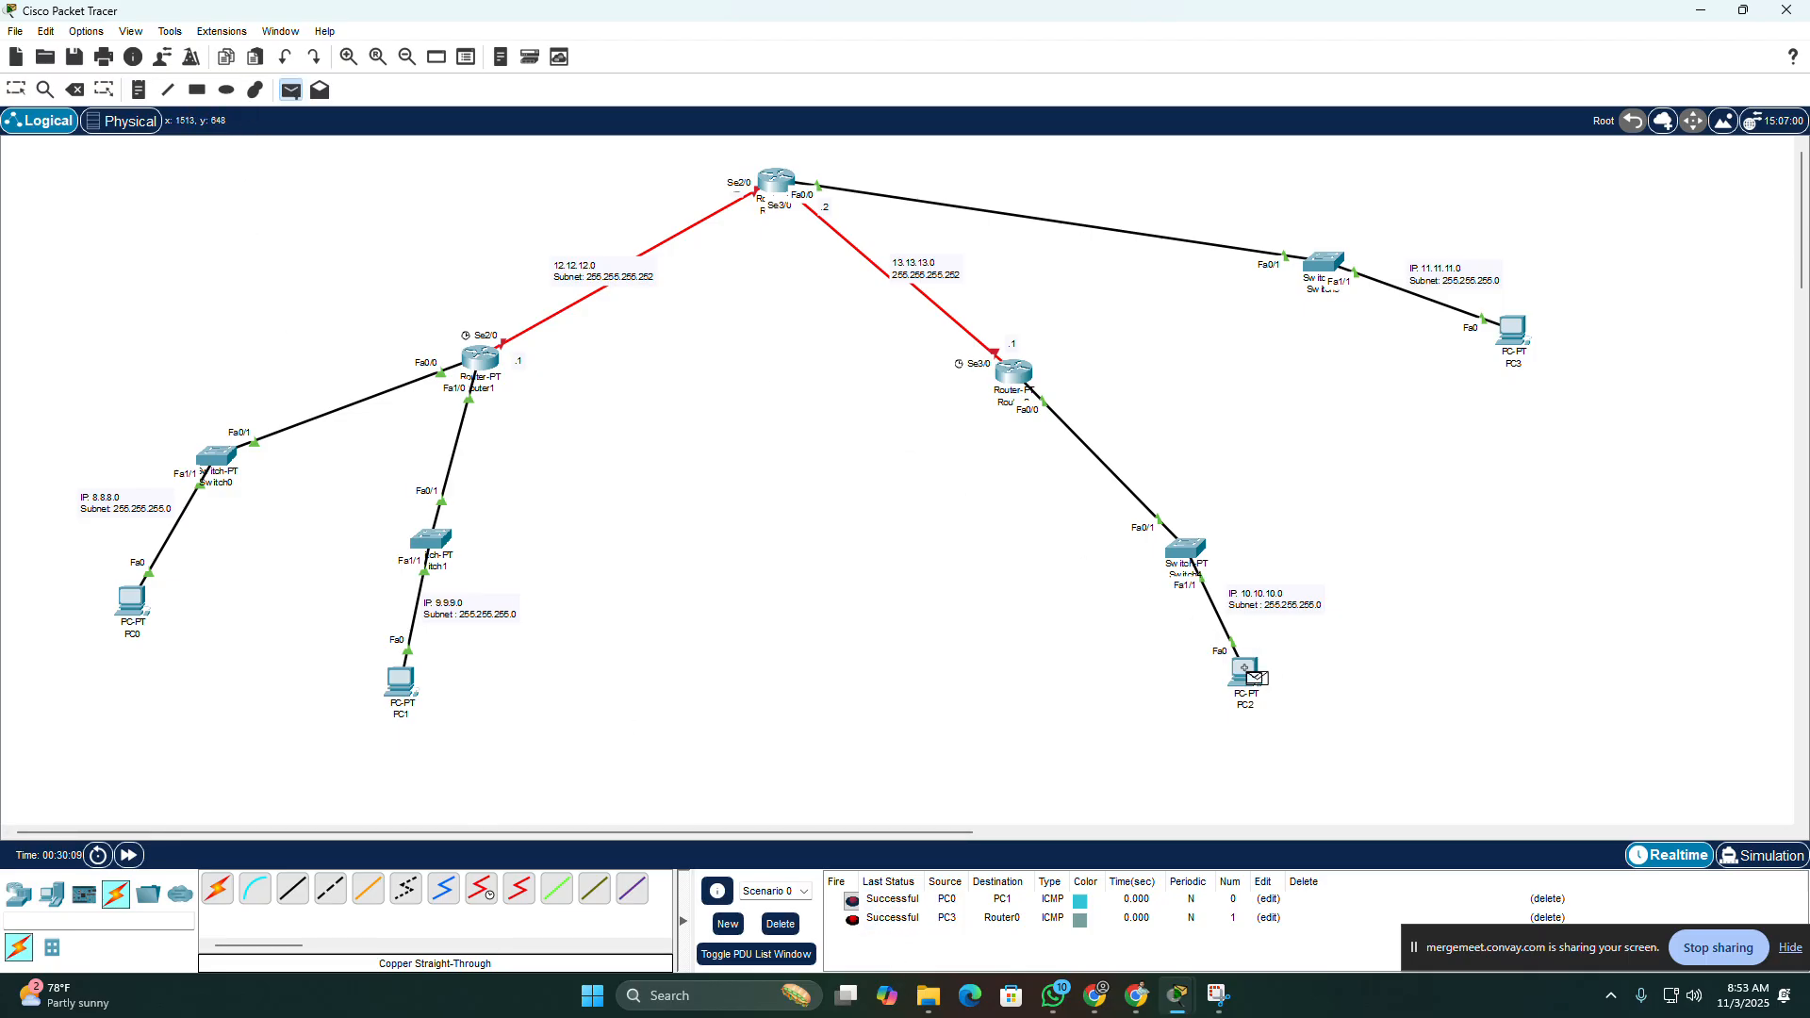
click(1026, 394)
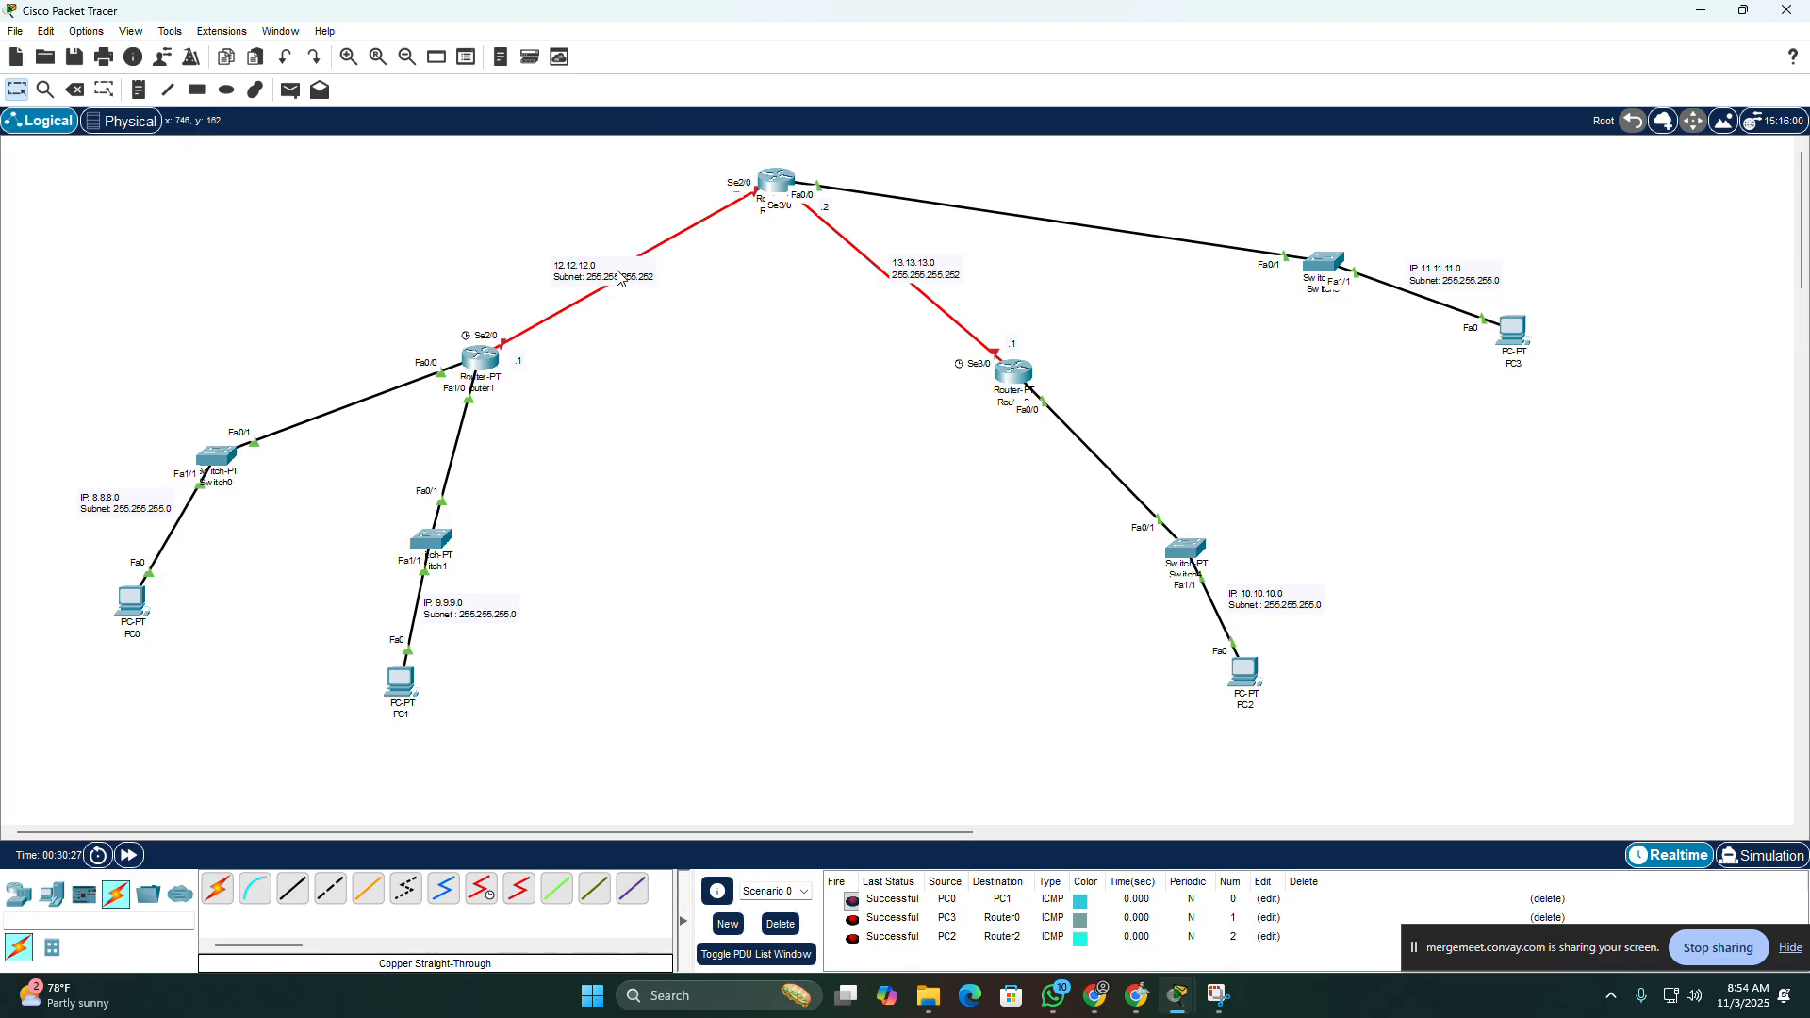
Step: Move the 12.12.12.0 and 13.13.13.0 subnet notes off the serial links they overlap
drag(615, 273, 589, 242)
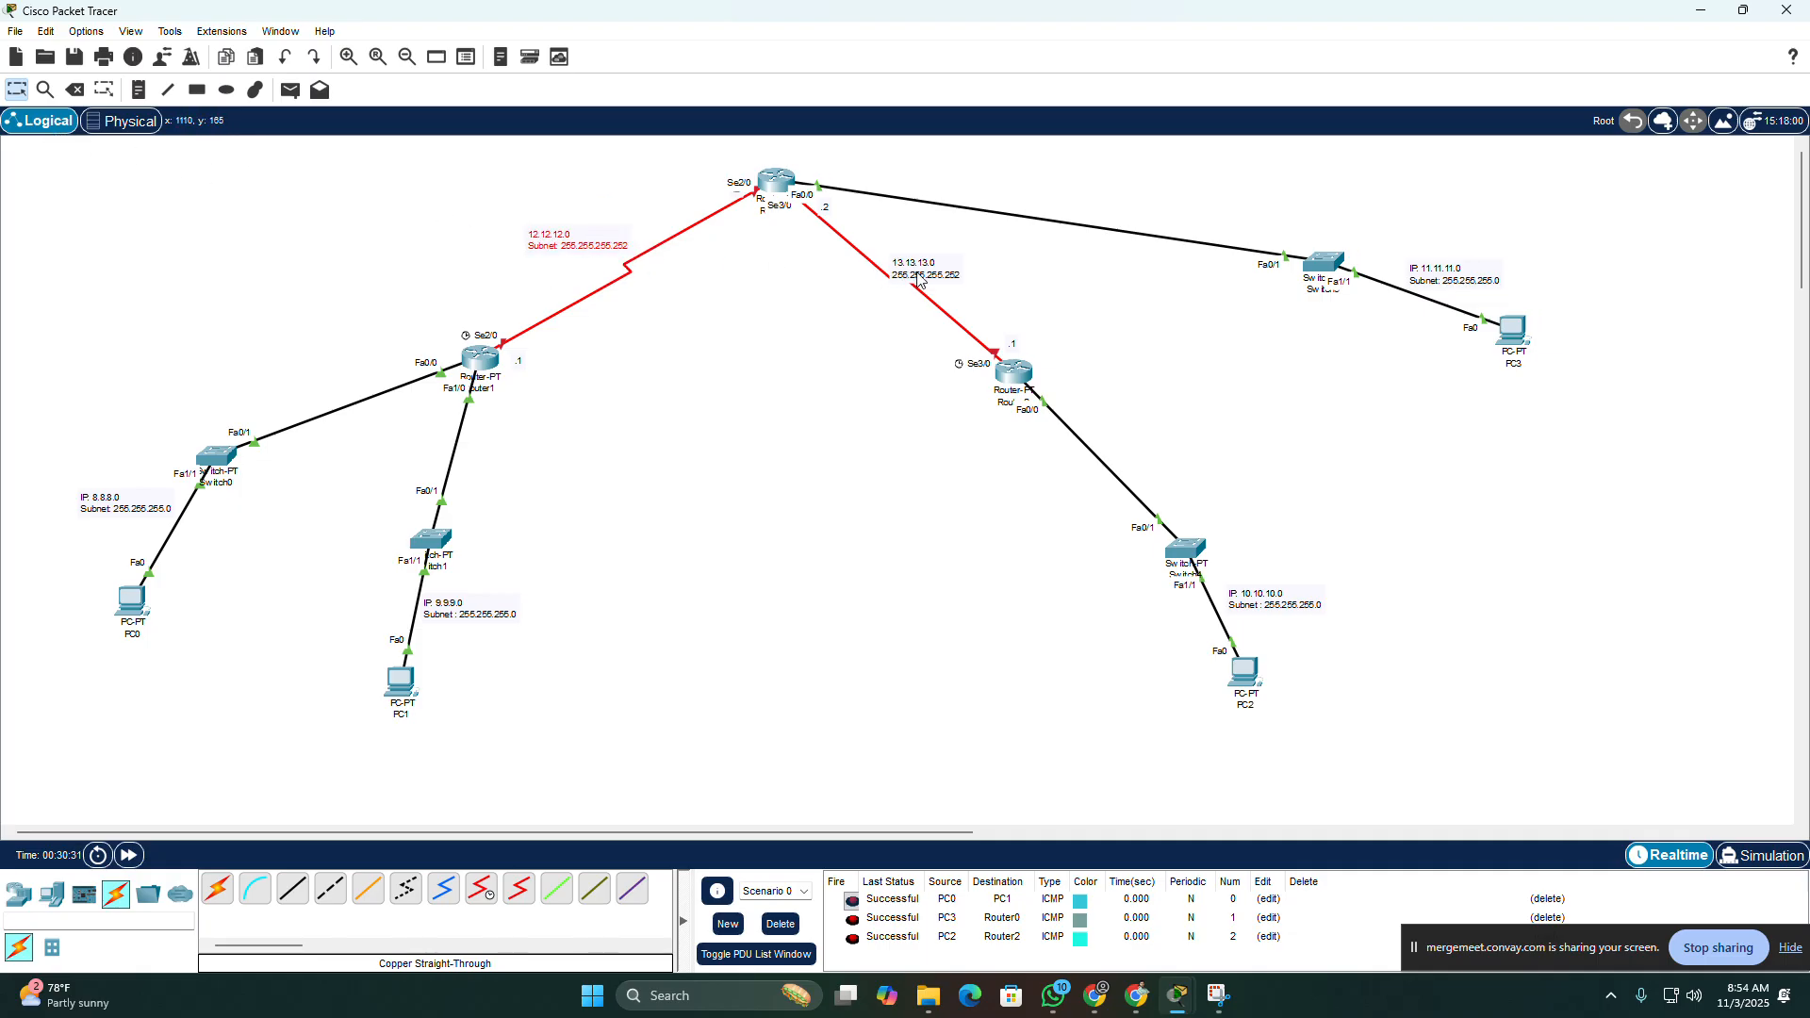
drag(928, 276, 954, 271)
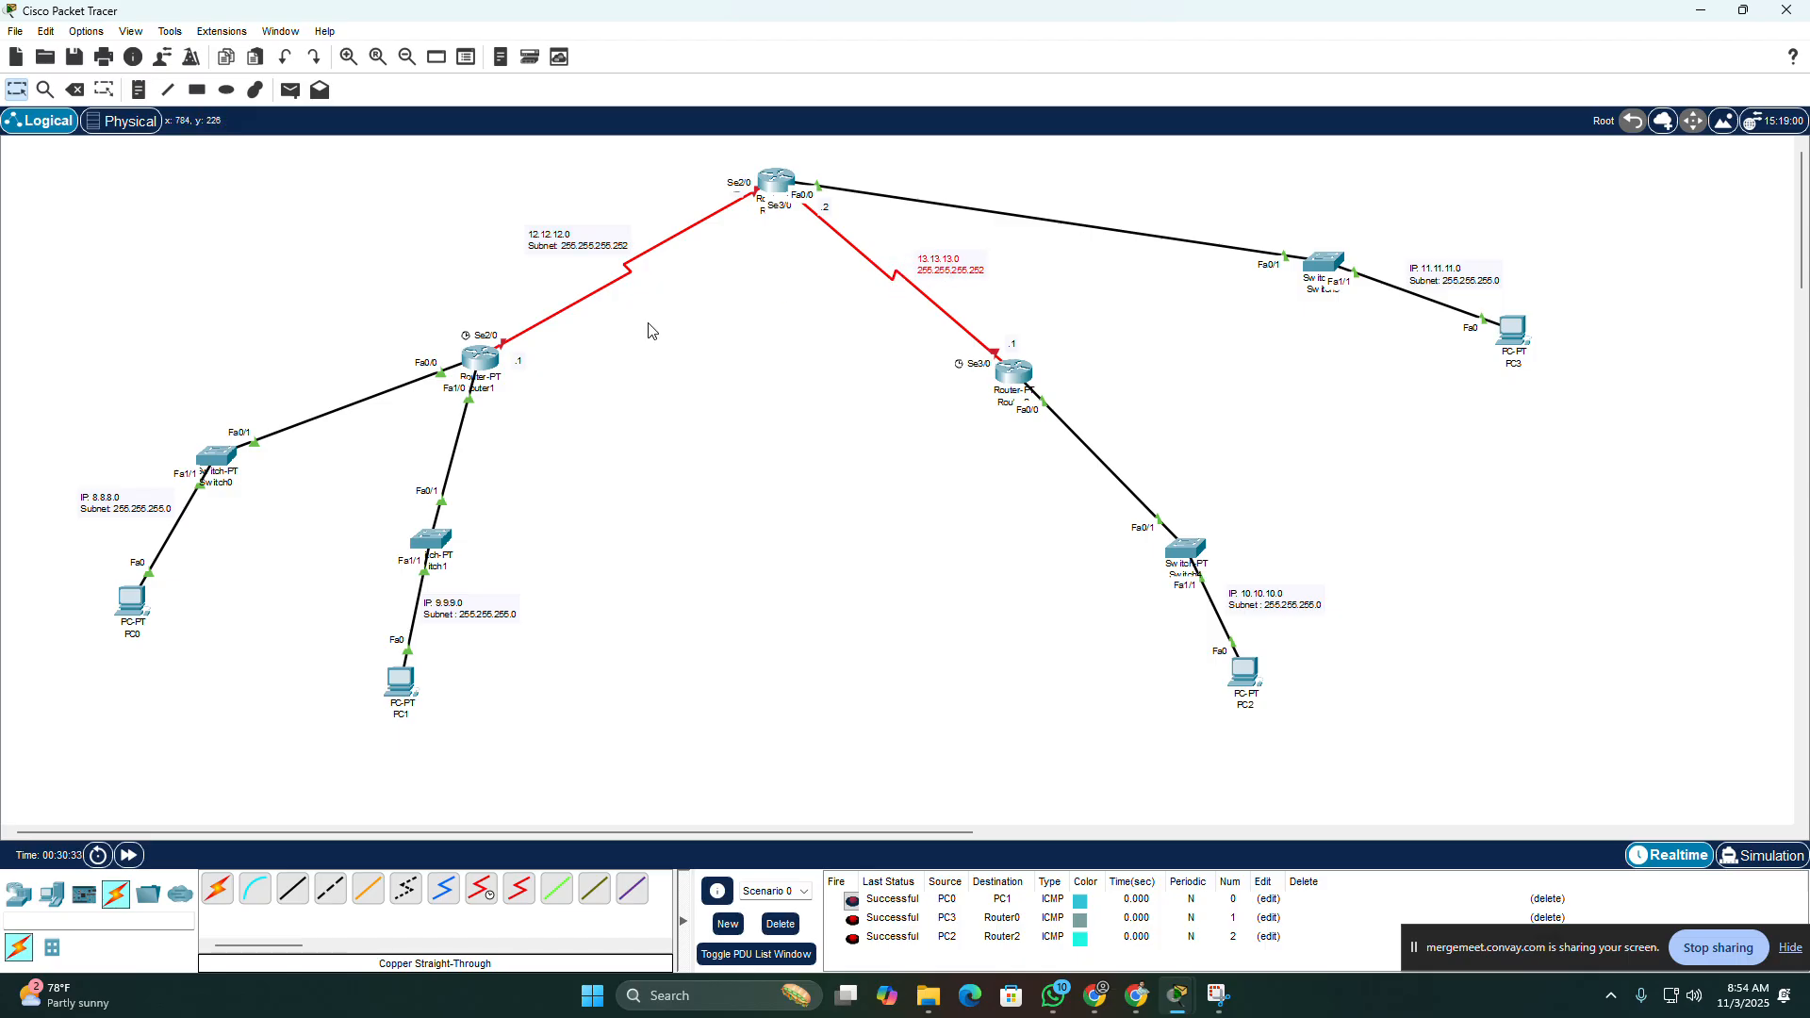
Step: Open Router1's command line, exit the current interface, and enter configuration for interface serial2/0
click(484, 359)
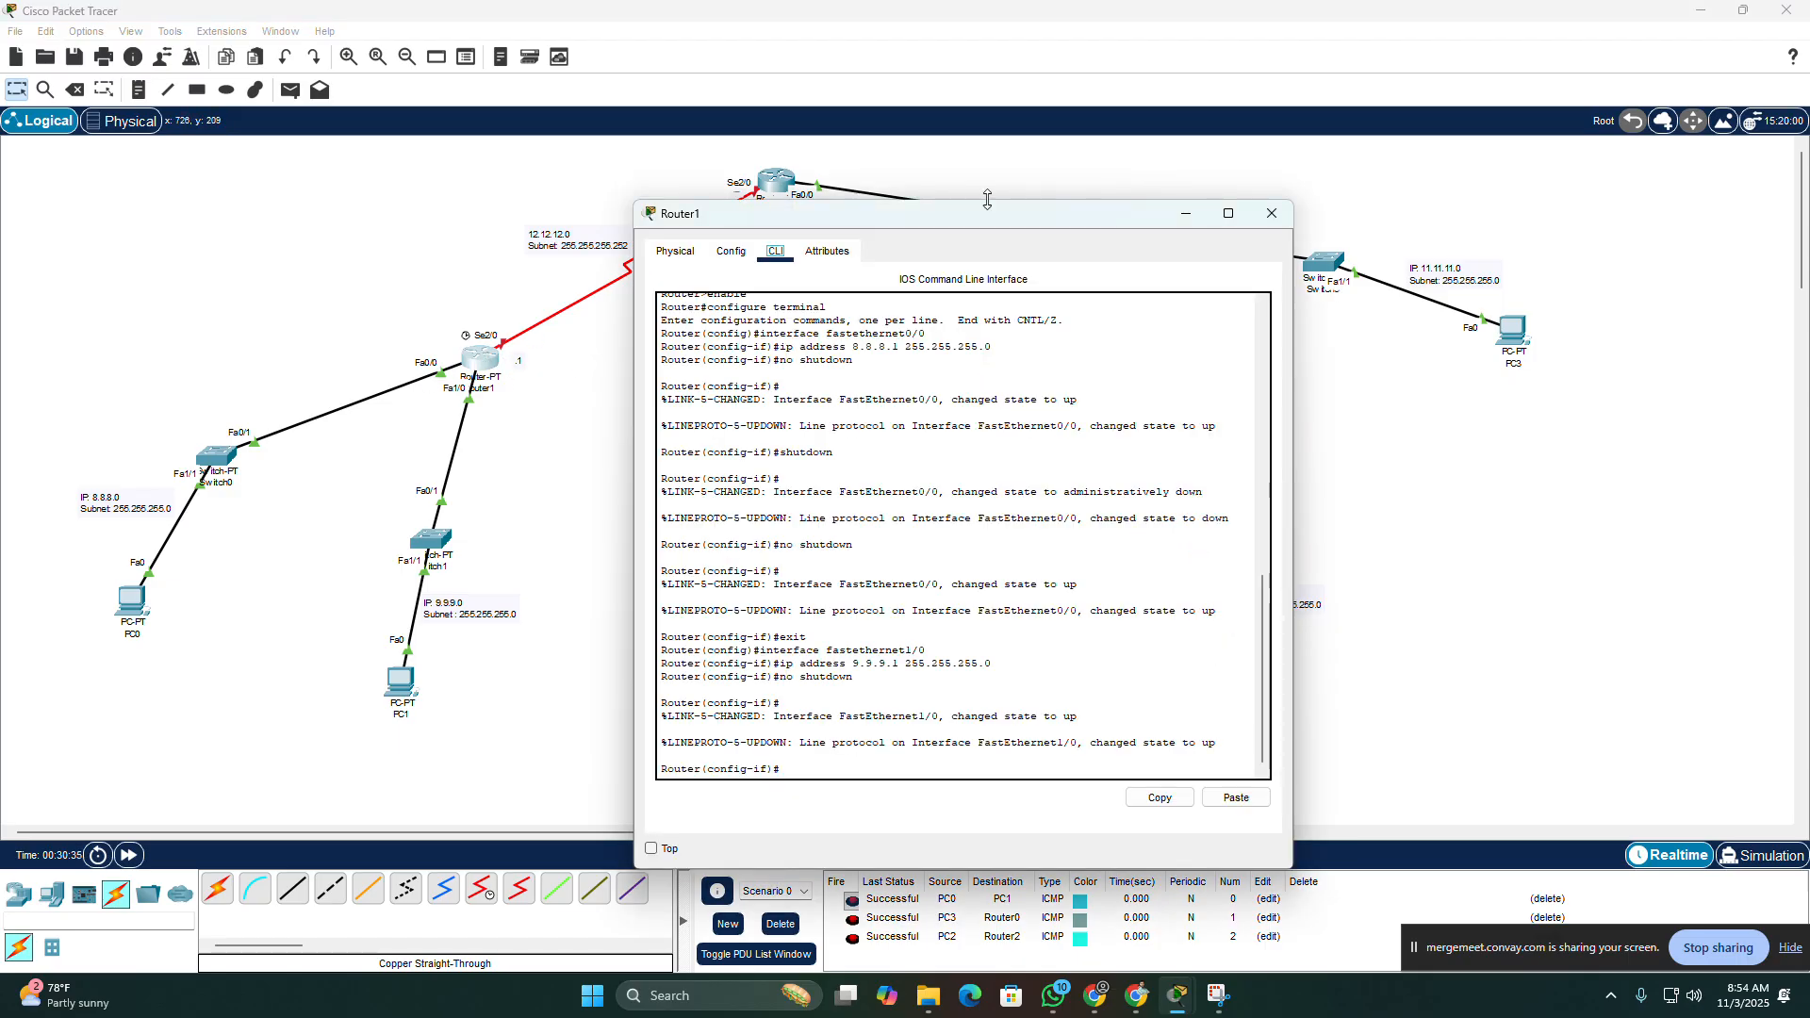
drag(973, 220, 1222, 140)
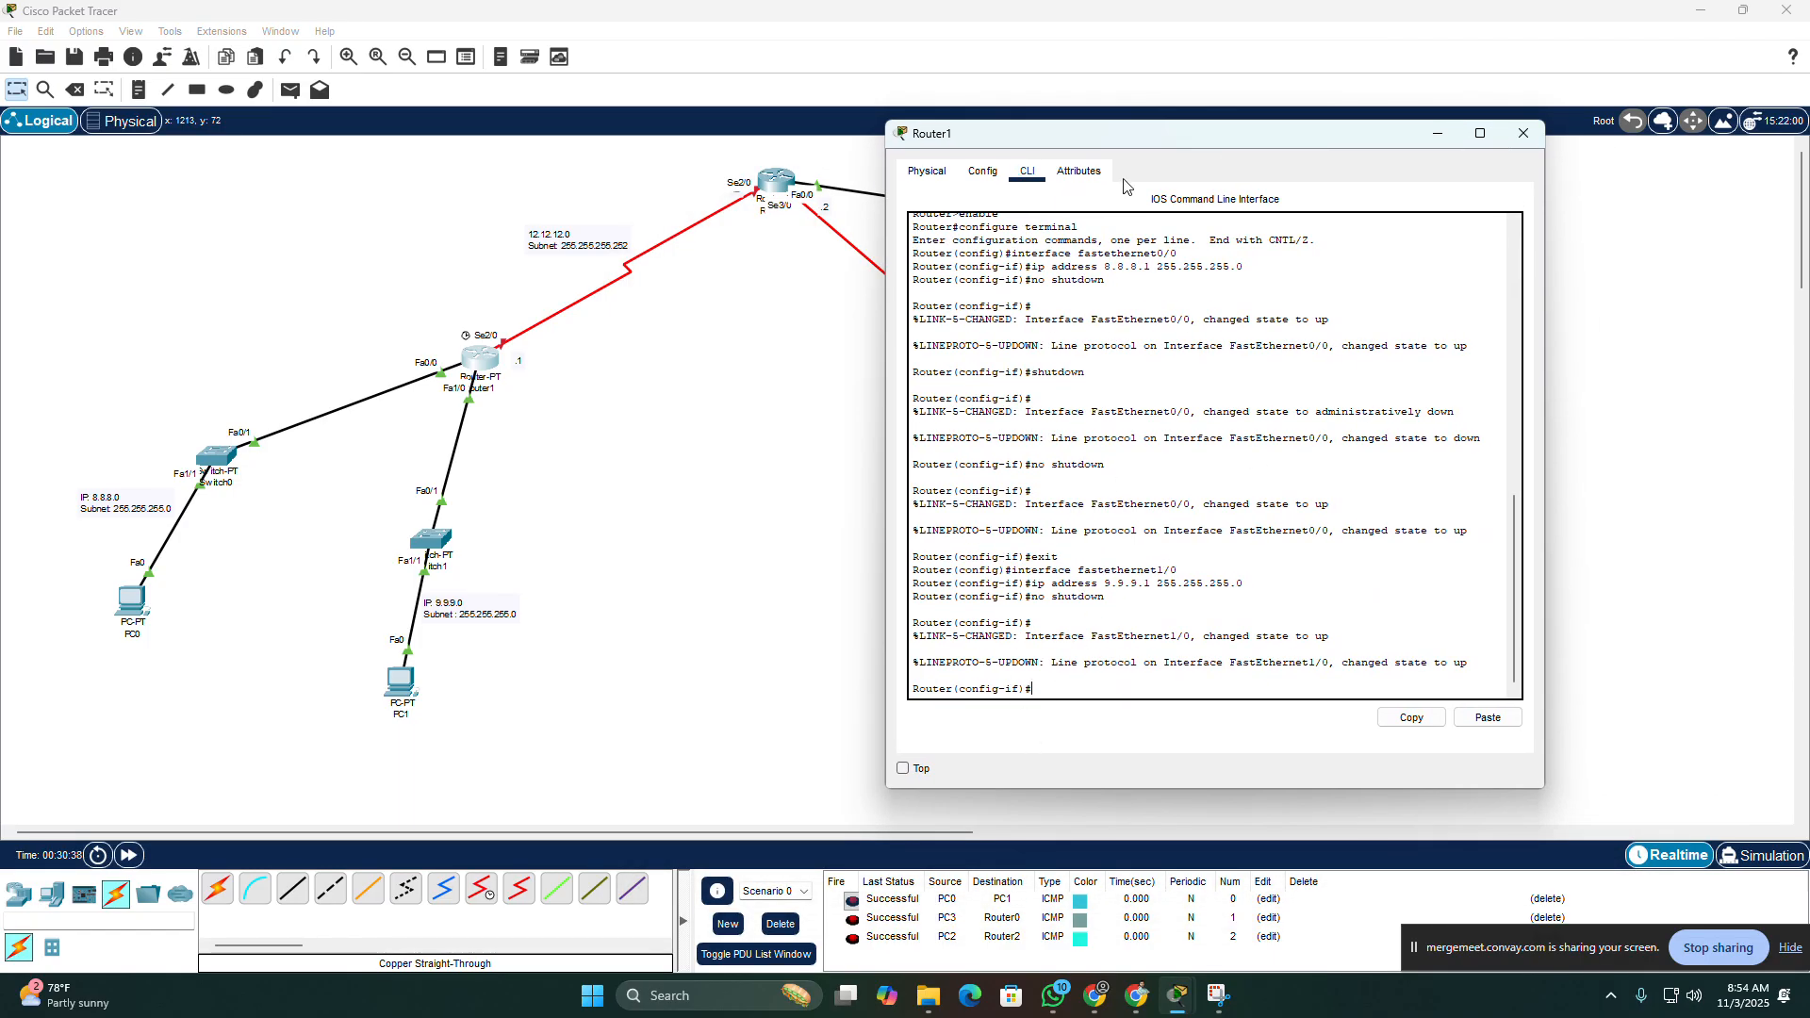
text(ex)
key(Return)
text(ex)
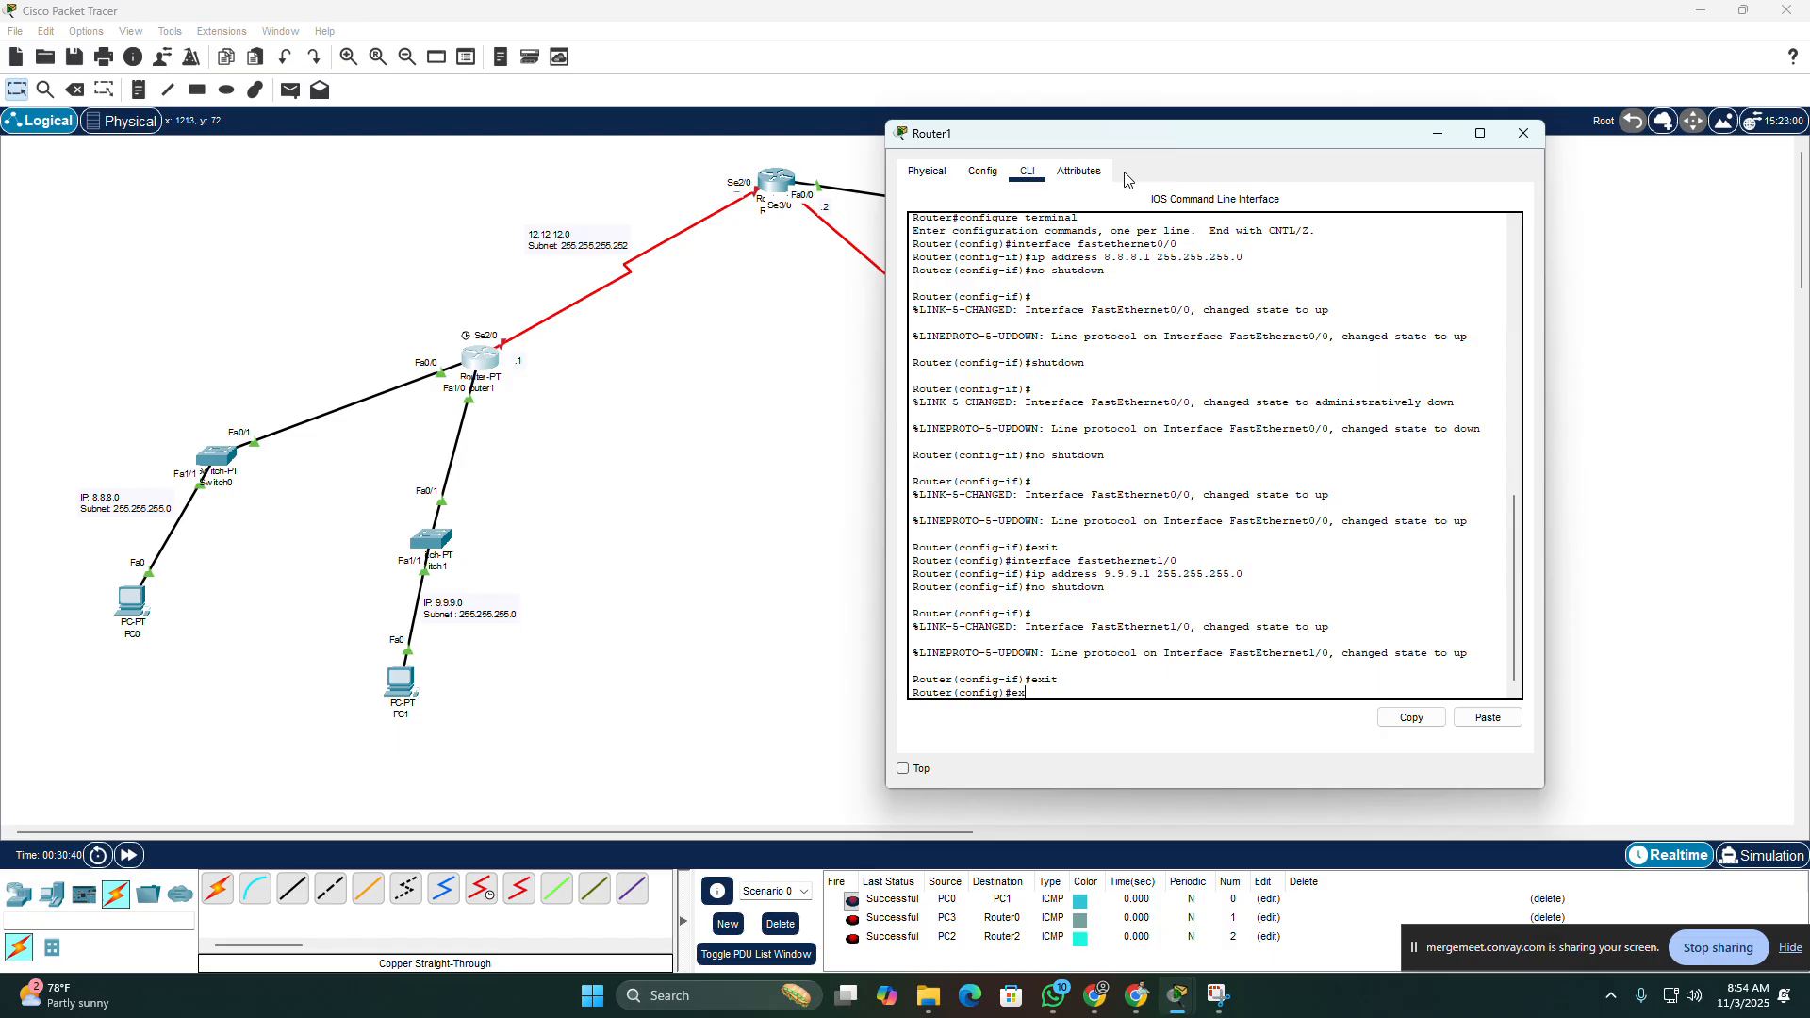
text(n)
text(ial2/0)
key(Return)
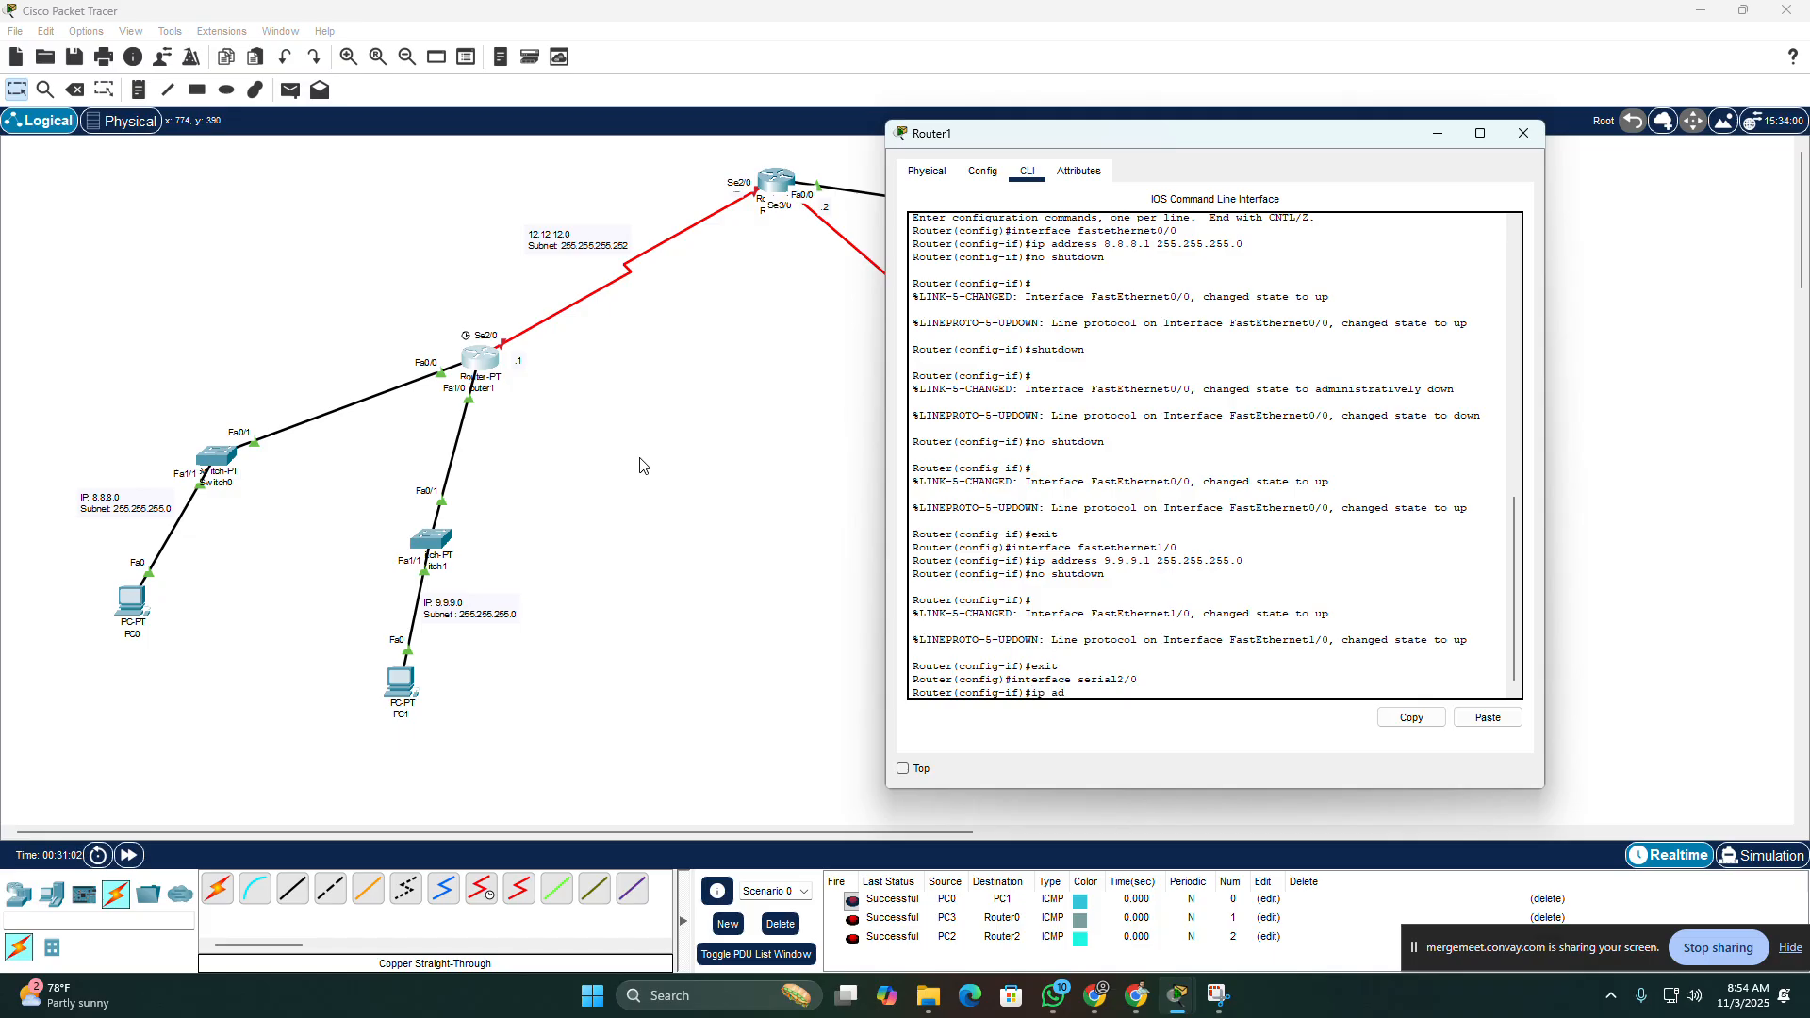
Step: Assign IP address 12.12.12.1 with mask 255.255.255.252 to Router1's Serial2/0 interface
text(ip address 12.12.12.1 255.255.255.252)
key(Return)
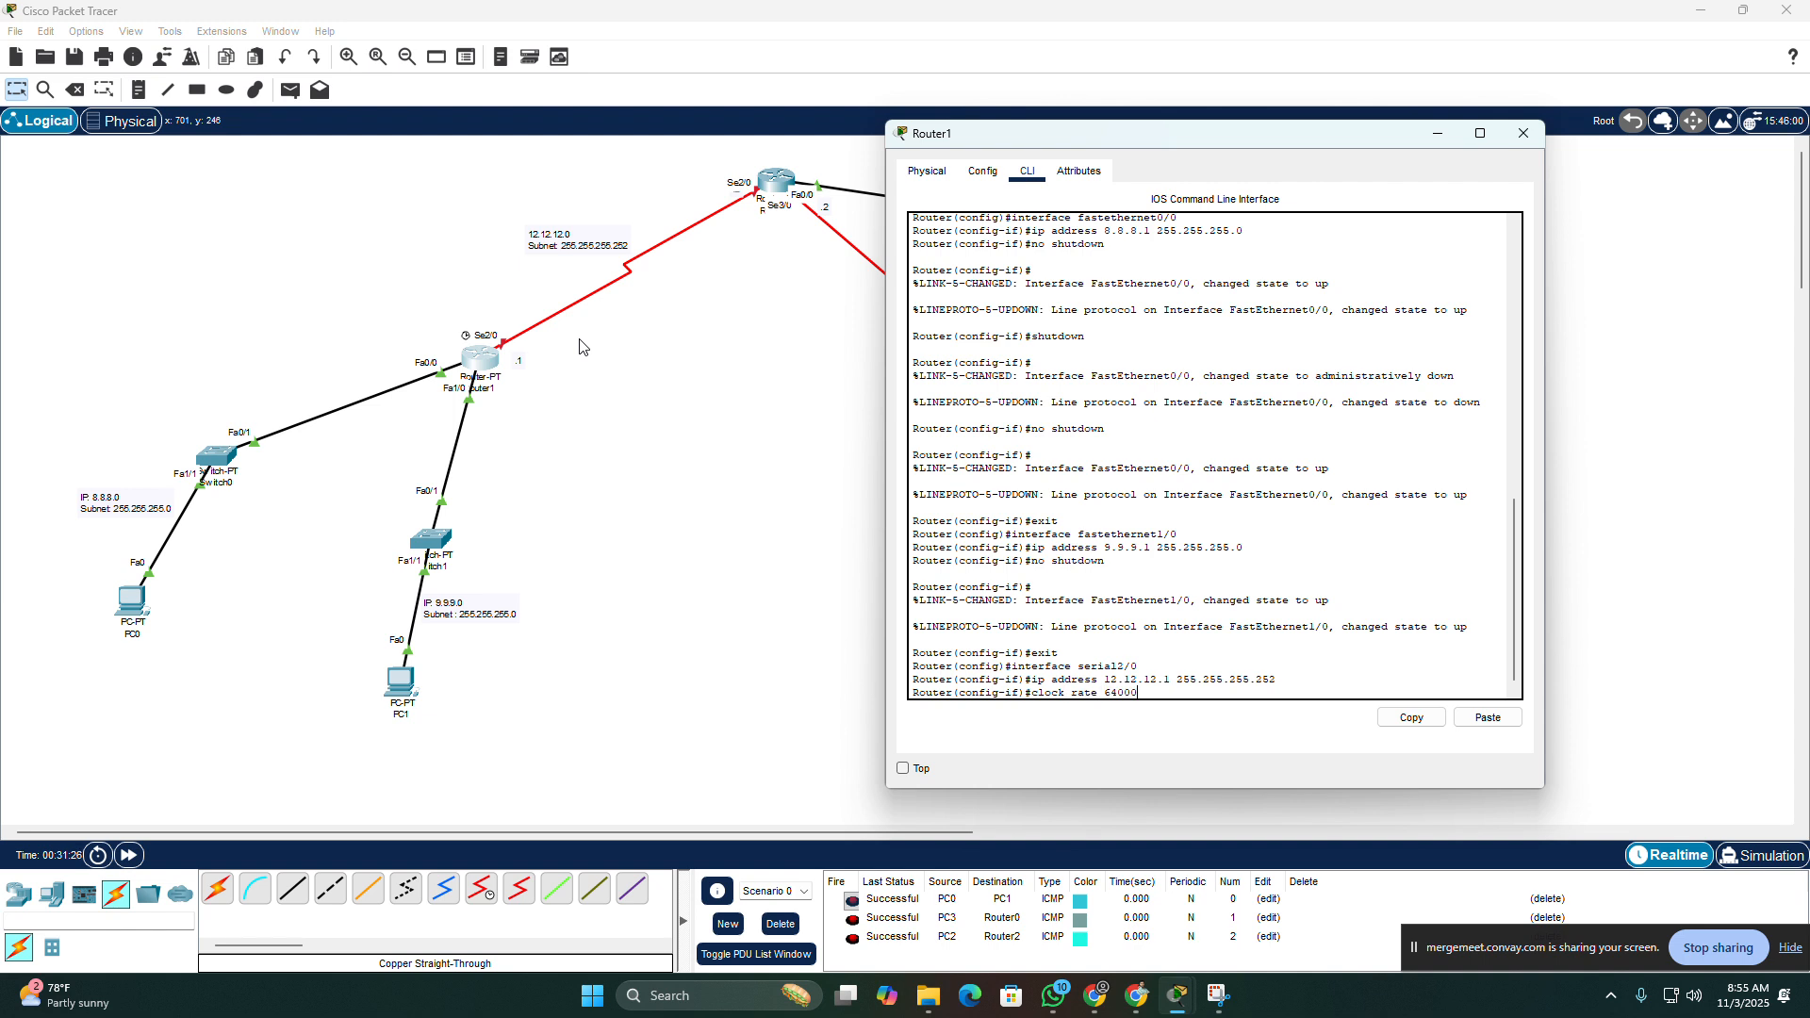
Step: Set the clock rate of Router1's Serial2/0 to 64000 and enable the interface with no shutdown
key(Return)
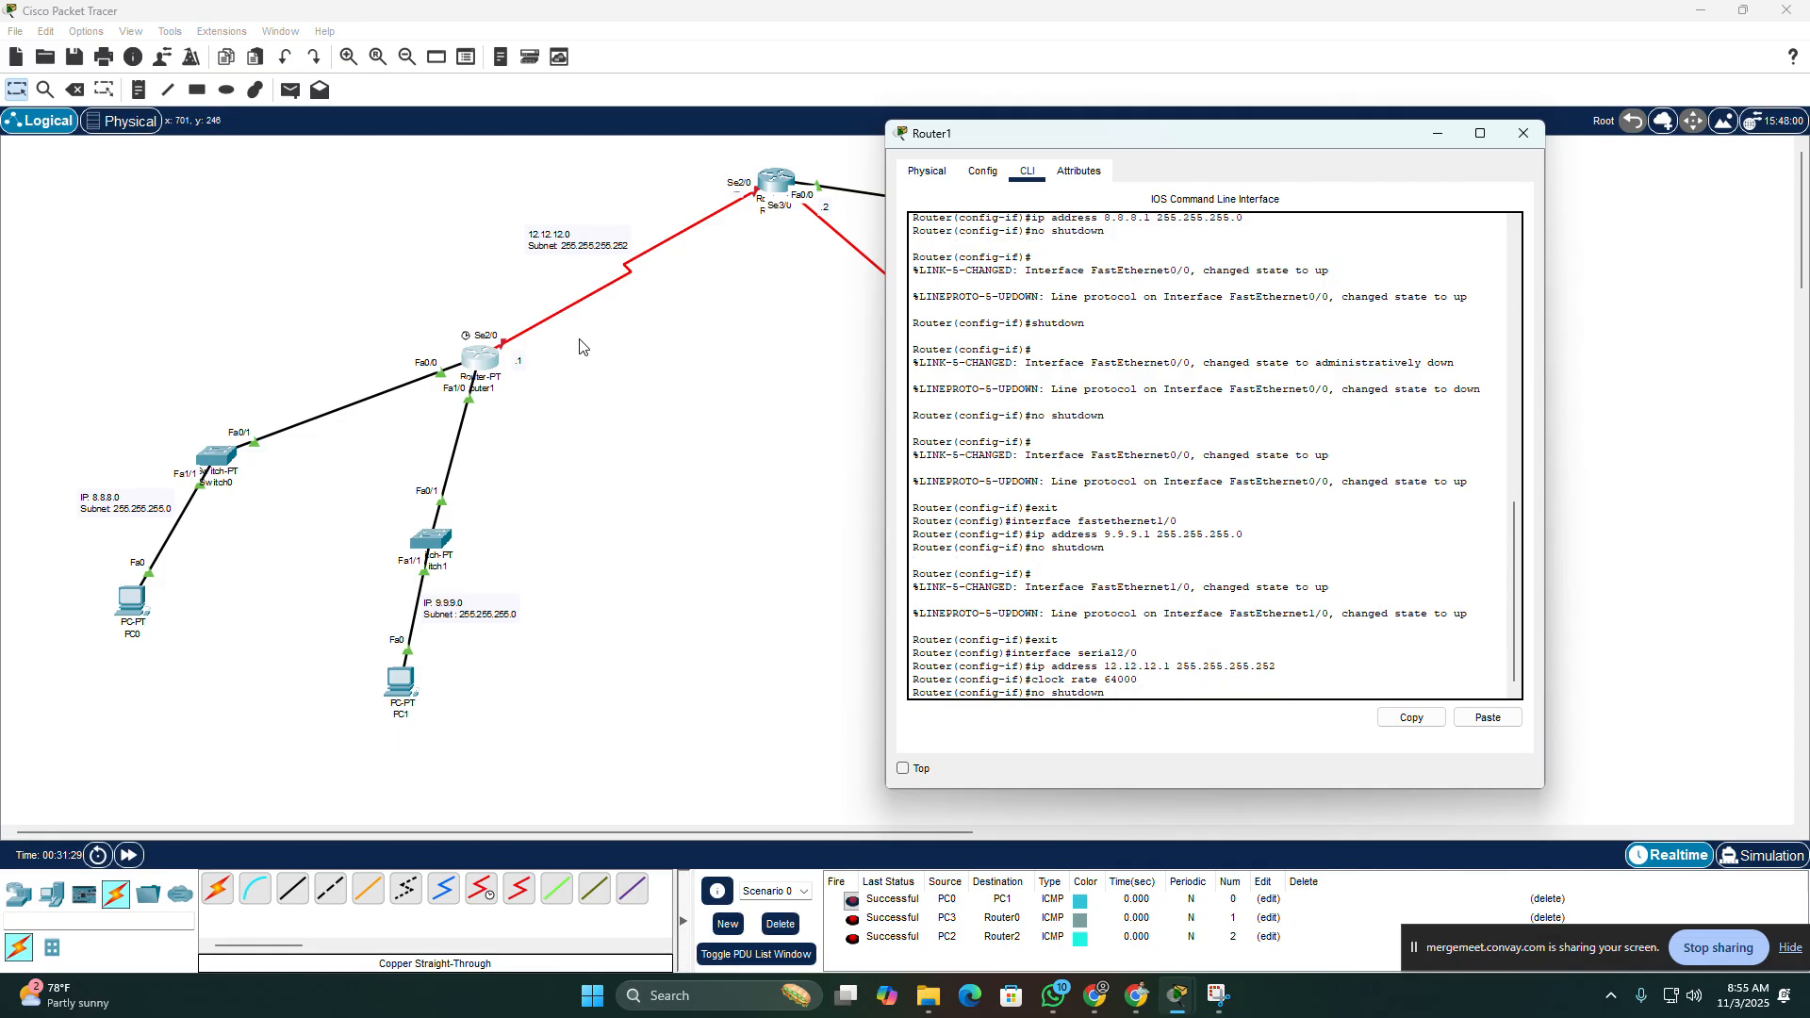
key(Return)
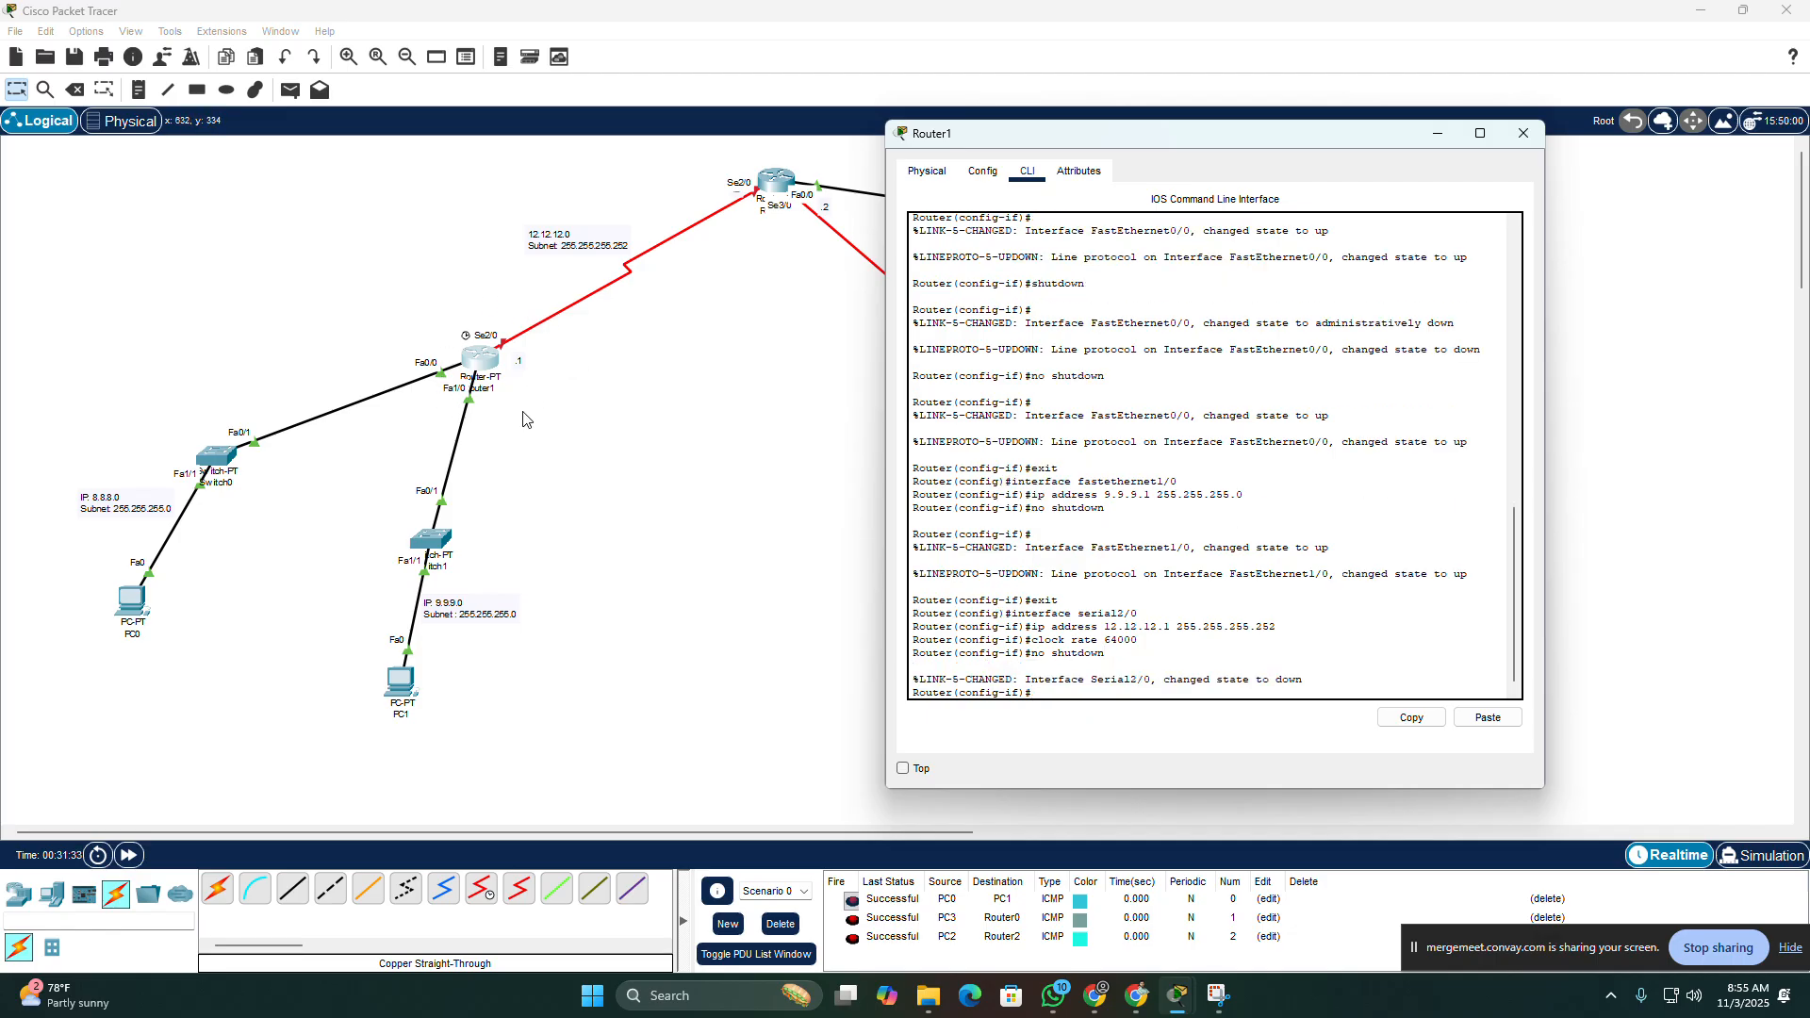
Step: Open Router0's command line and exit FastEthernet0/0 configuration to global configuration mode
drag(1155, 143, 455, 427)
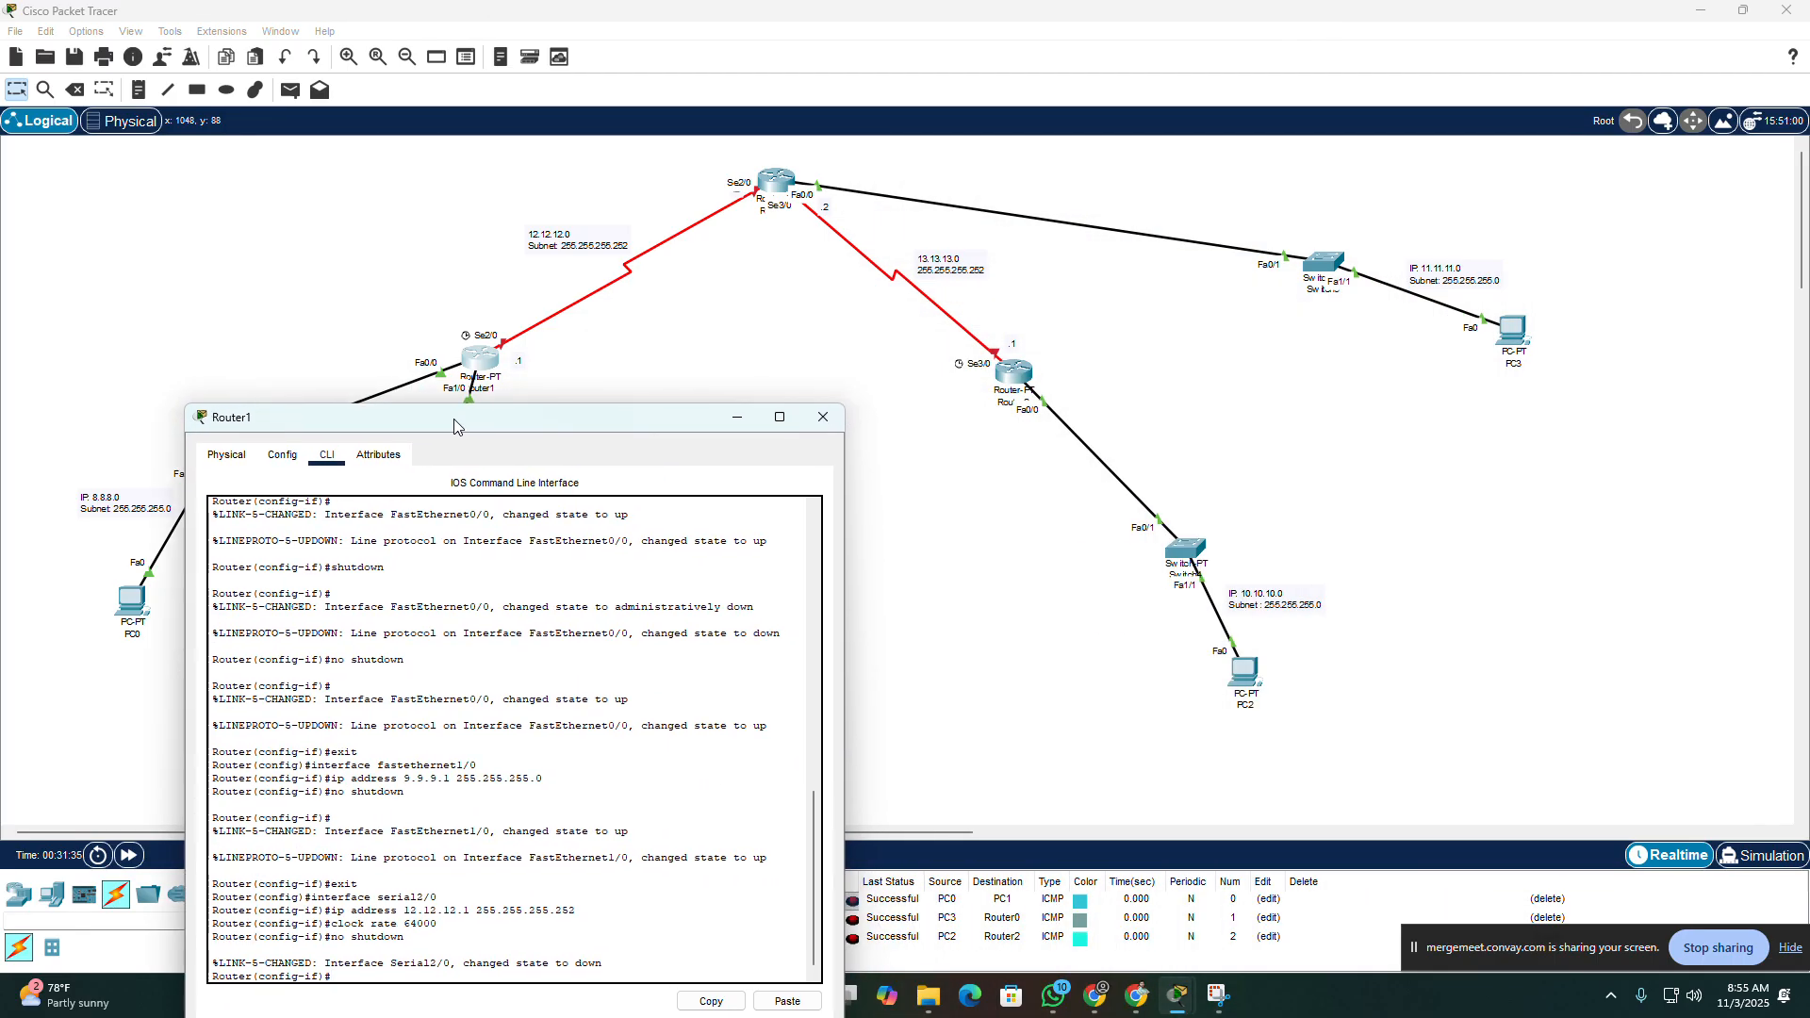
click(783, 184)
drag(898, 223, 1152, 120)
click(1205, 667)
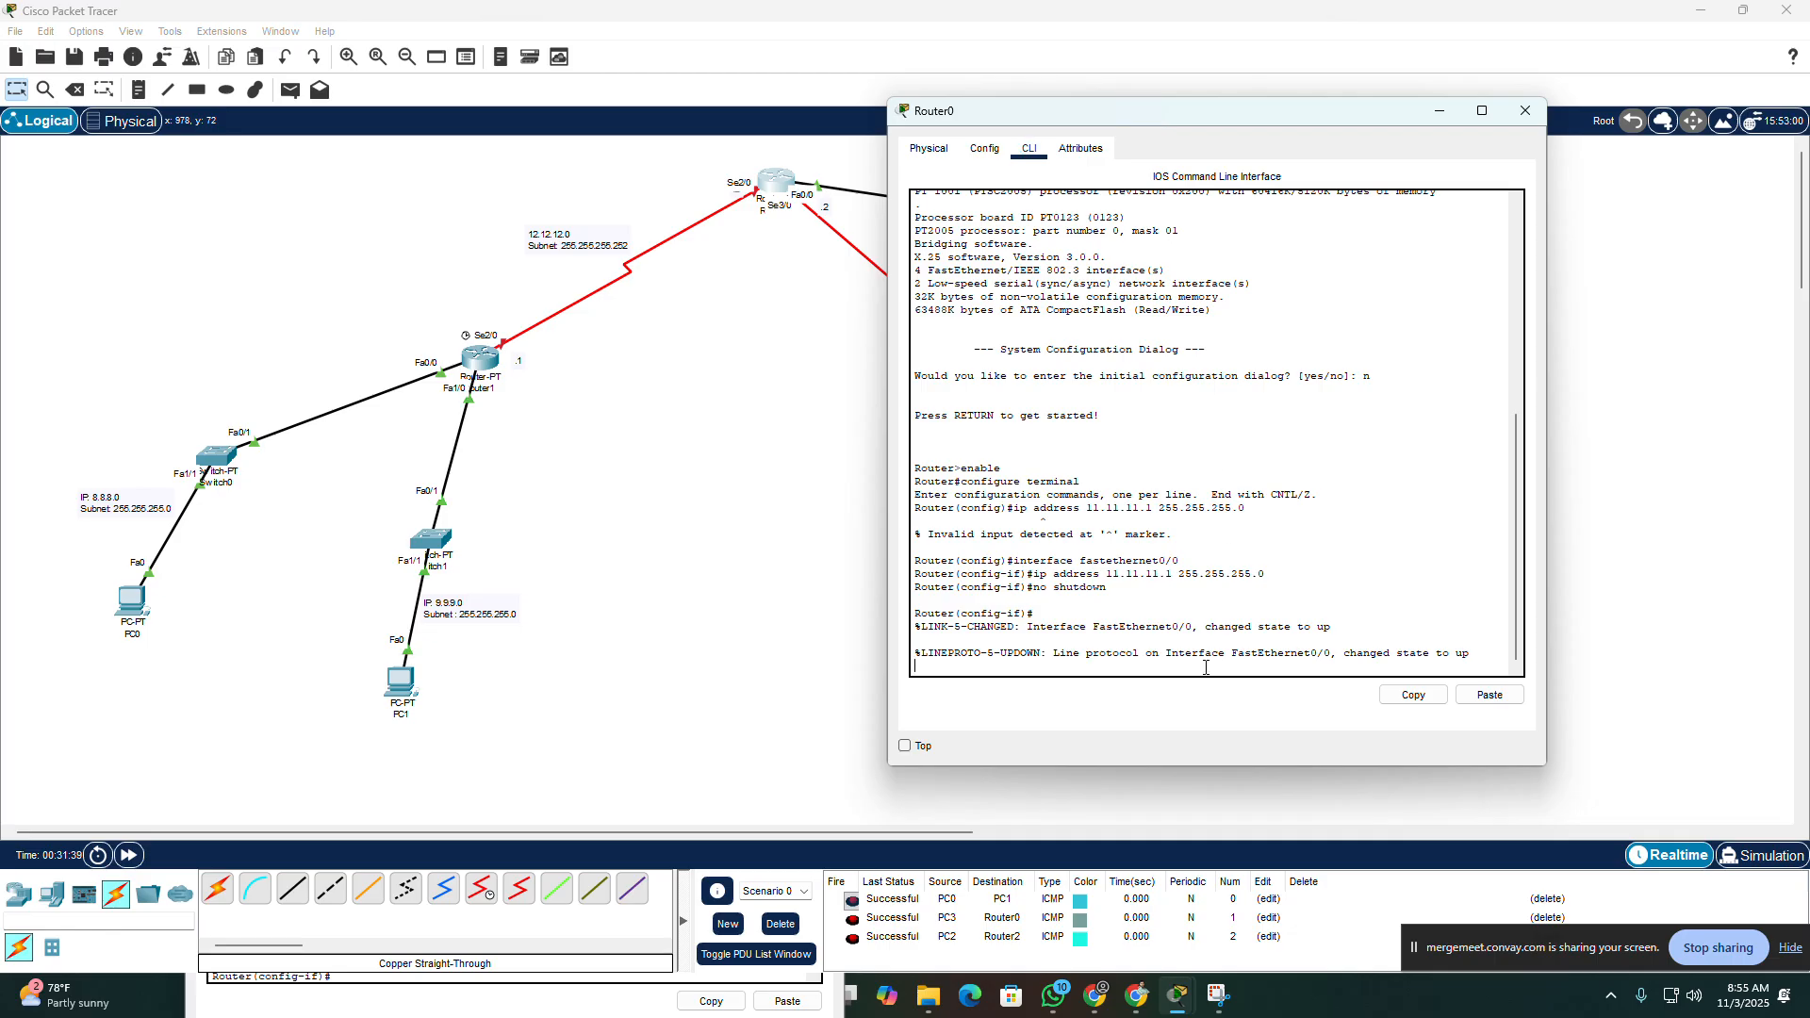
key(Return)
text(er(config-if)#e)
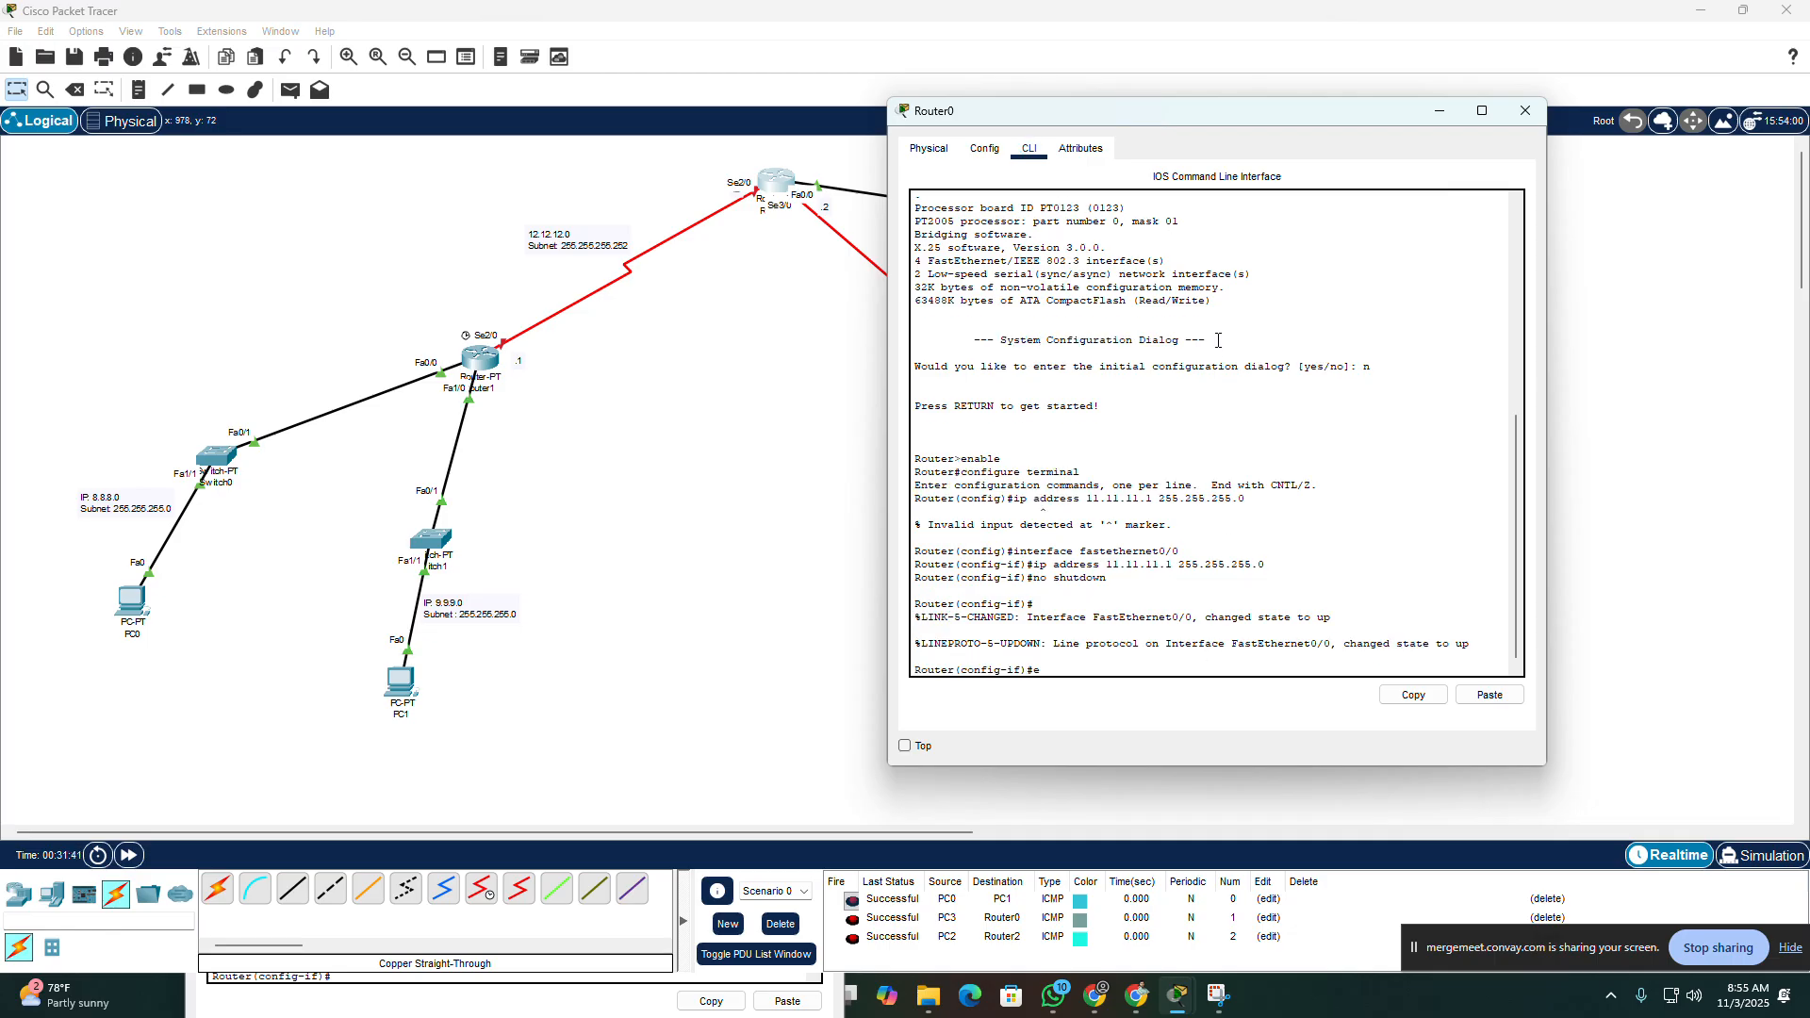
text(xit)
key(Return)
Step: Enter configuration for interface serial2/0 on Router0, correcting the misspelled interface name
text(int)
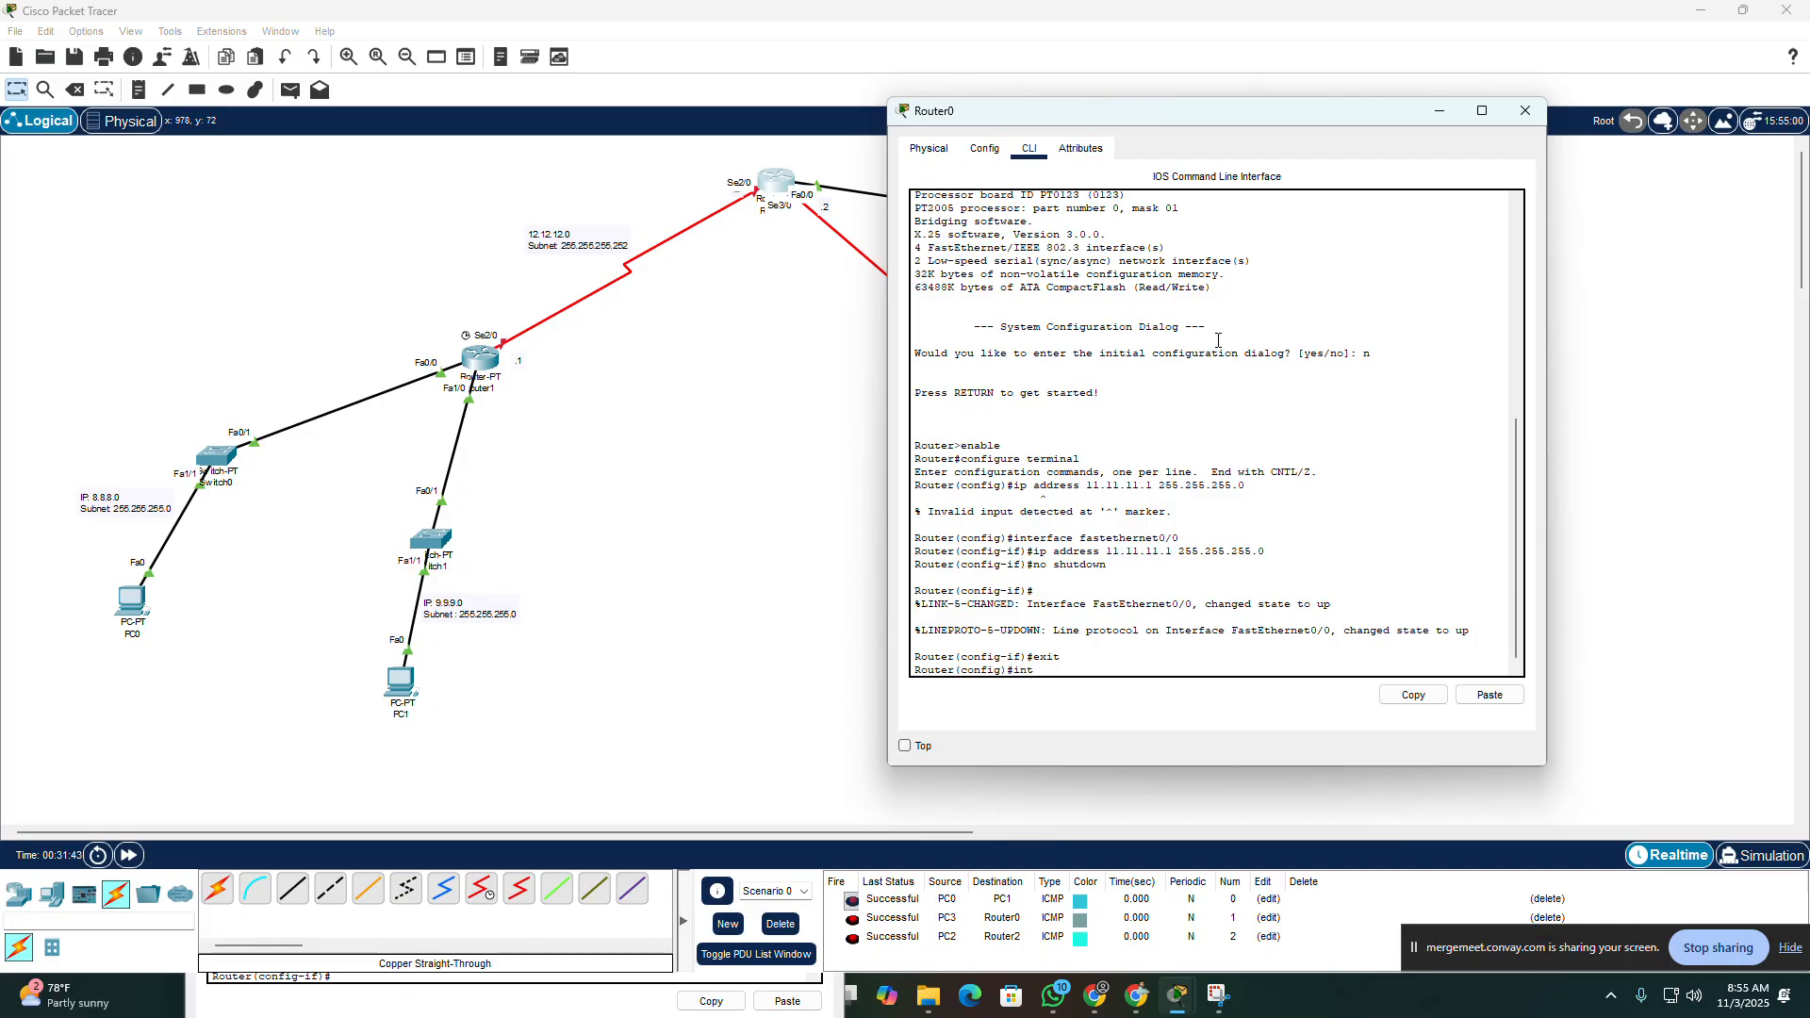
text(erface seial2/0)
key(Return)
key(Up)
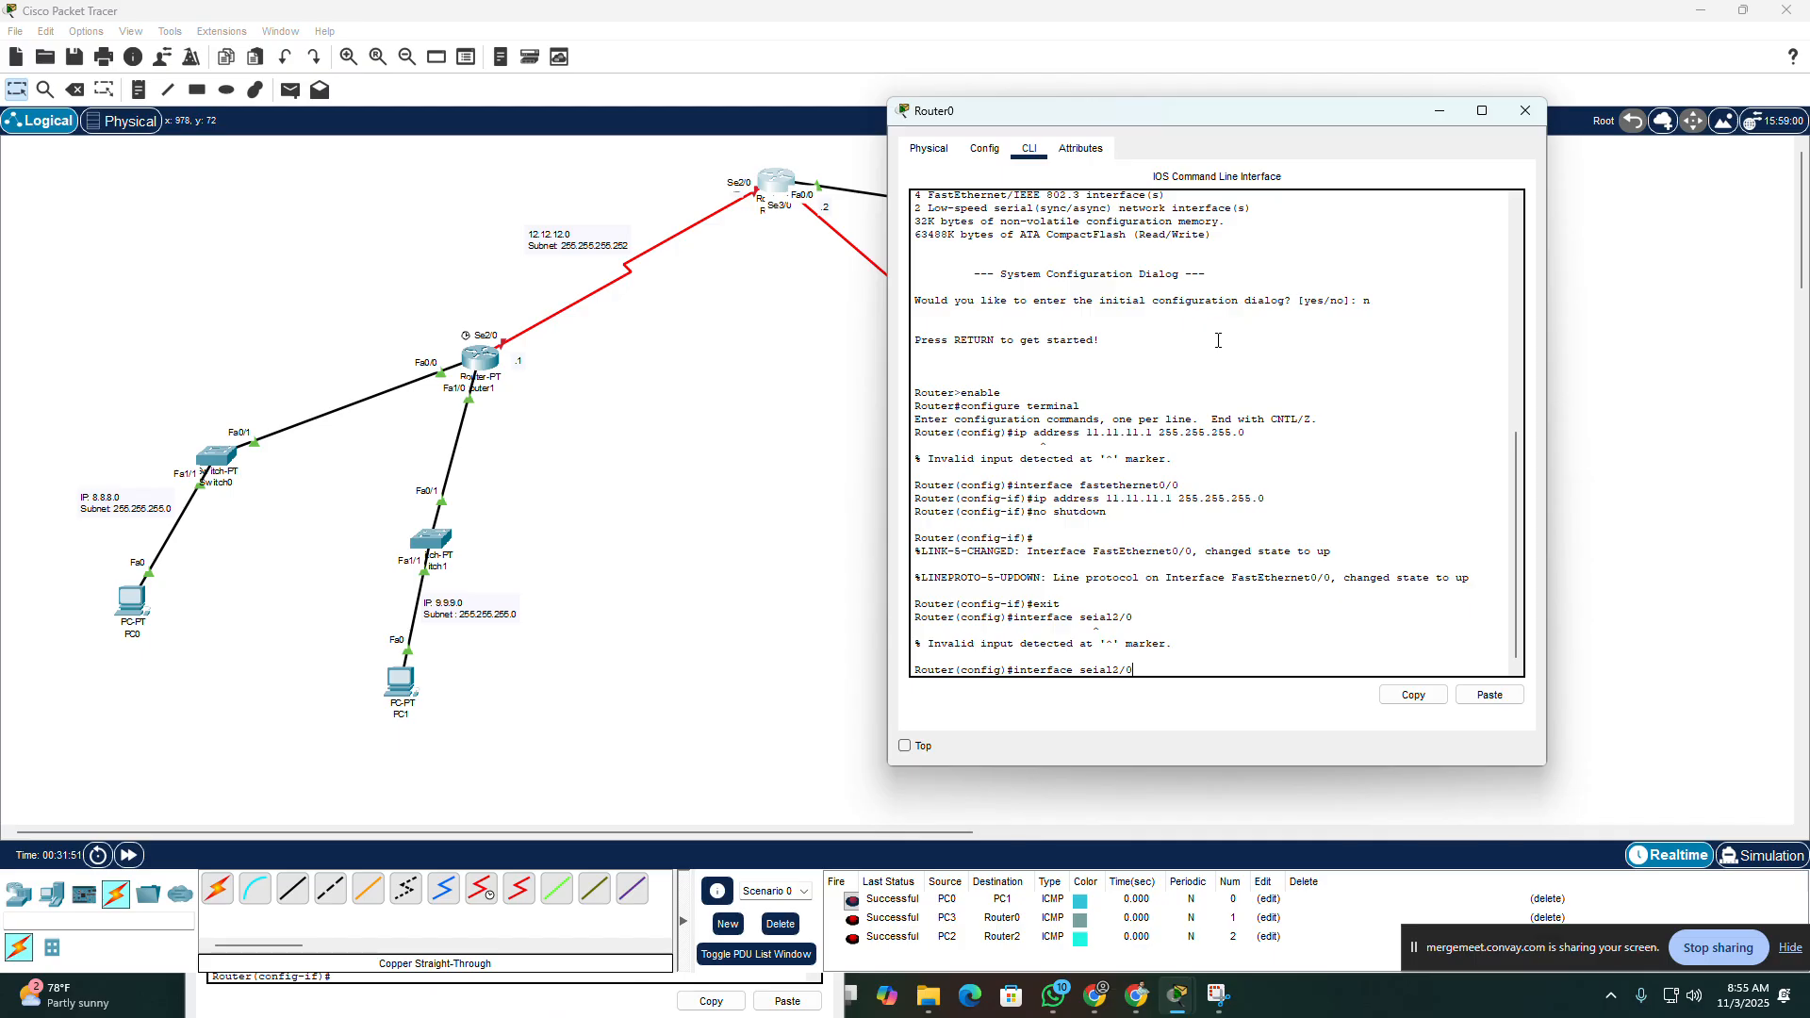
text(r)
key(Return)
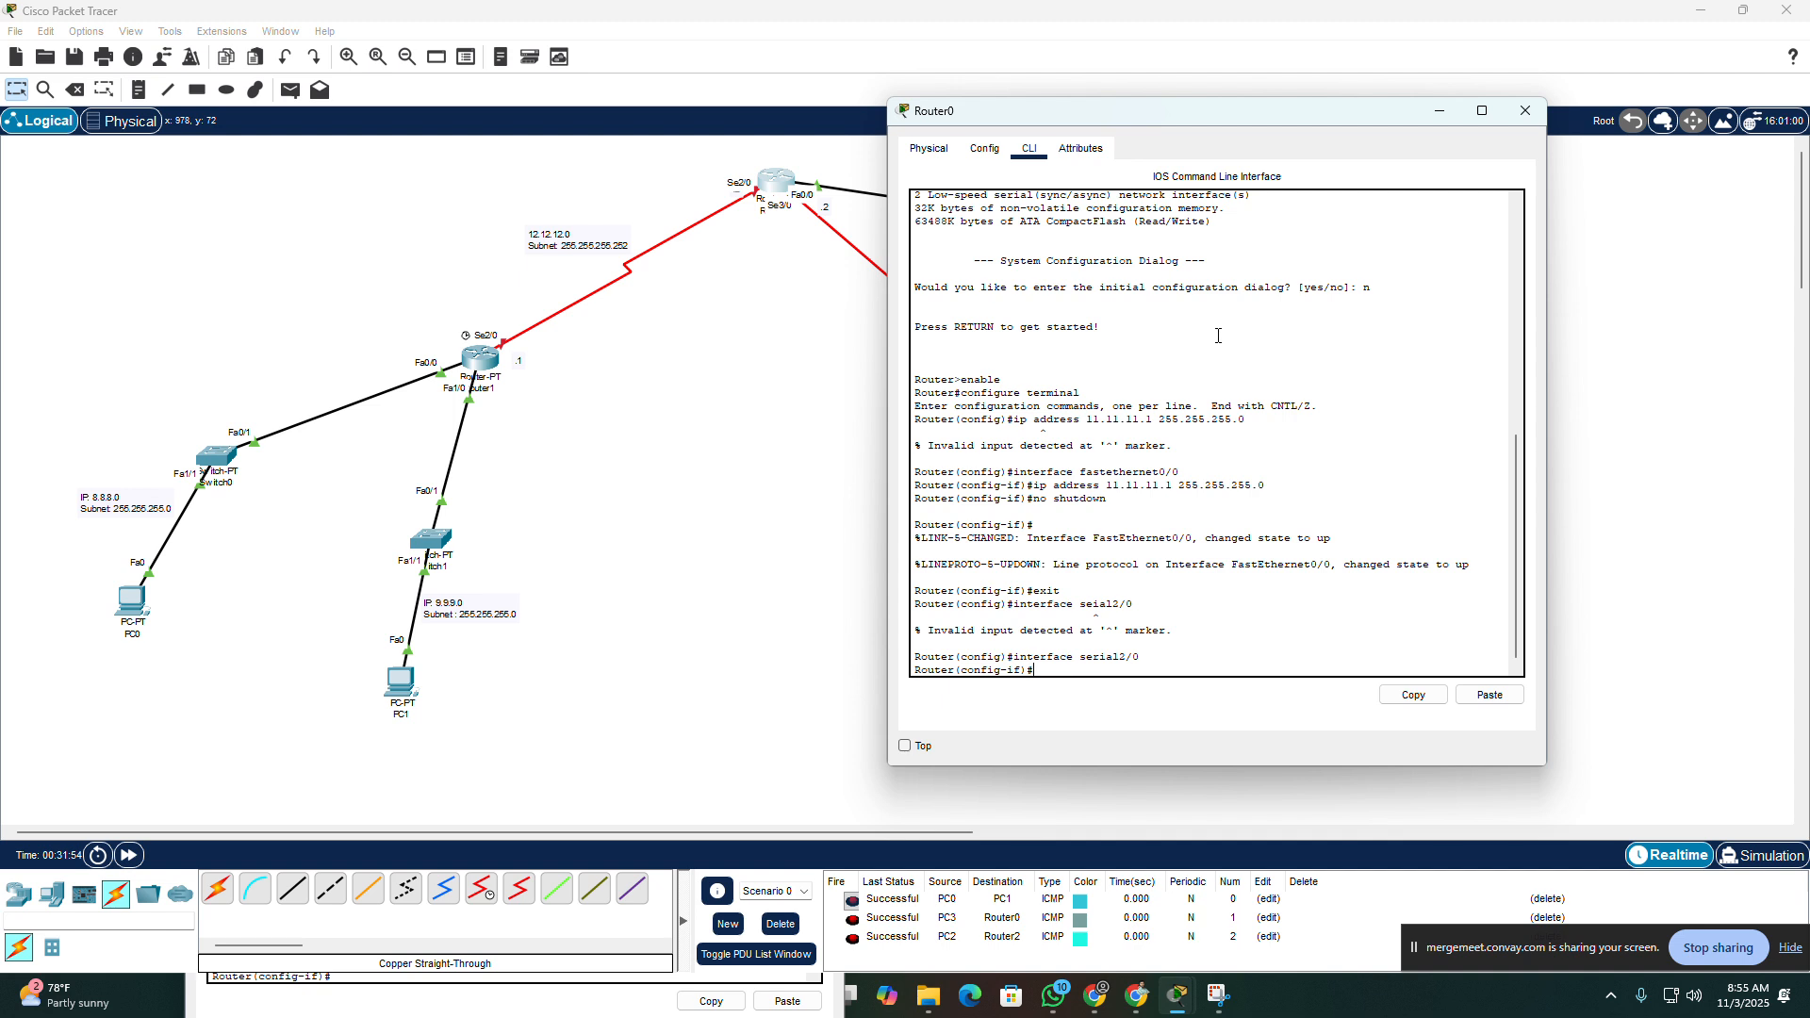
Step: Assign IP address 12.12.12.2 with mask 255.255.255.252 to Router0's Serial2/0 interface
text(ip address 12.12.12.2 255.255.255.252)
key(Return)
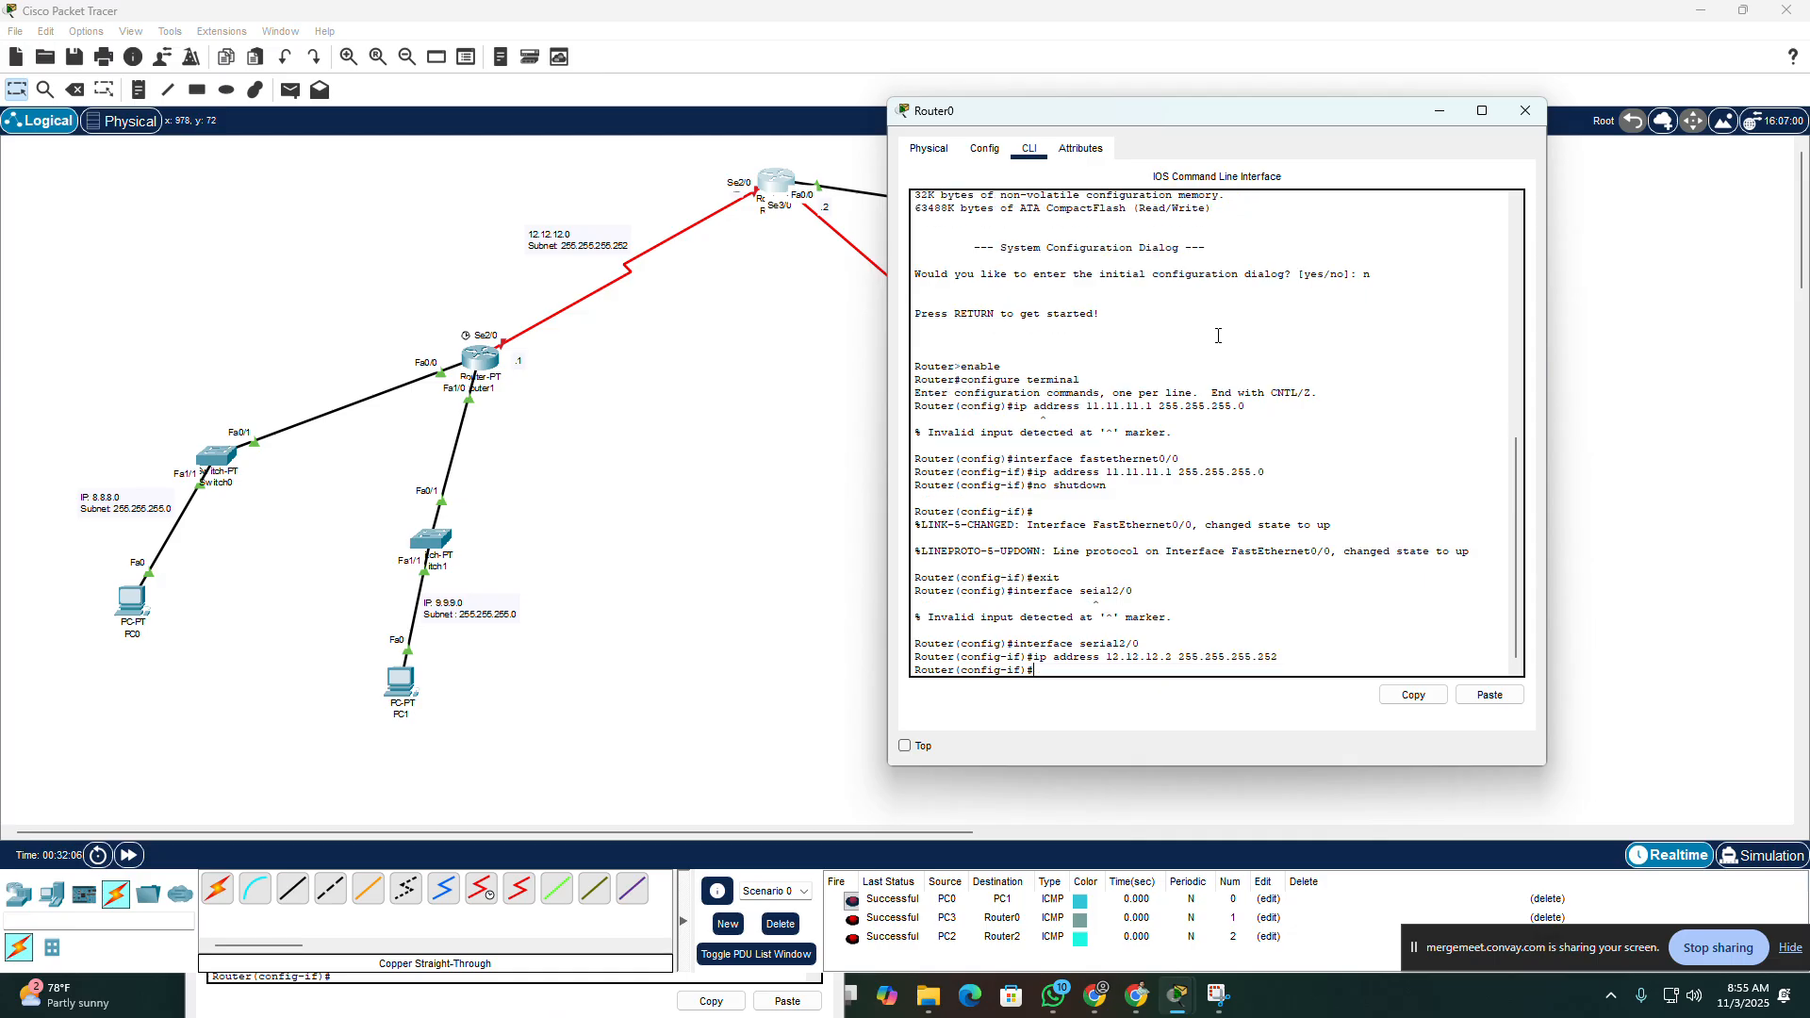
Step: Enable Router0's Serial2/0 with no shutdown and fast-forward the network time
text(no shutdown)
key(Return)
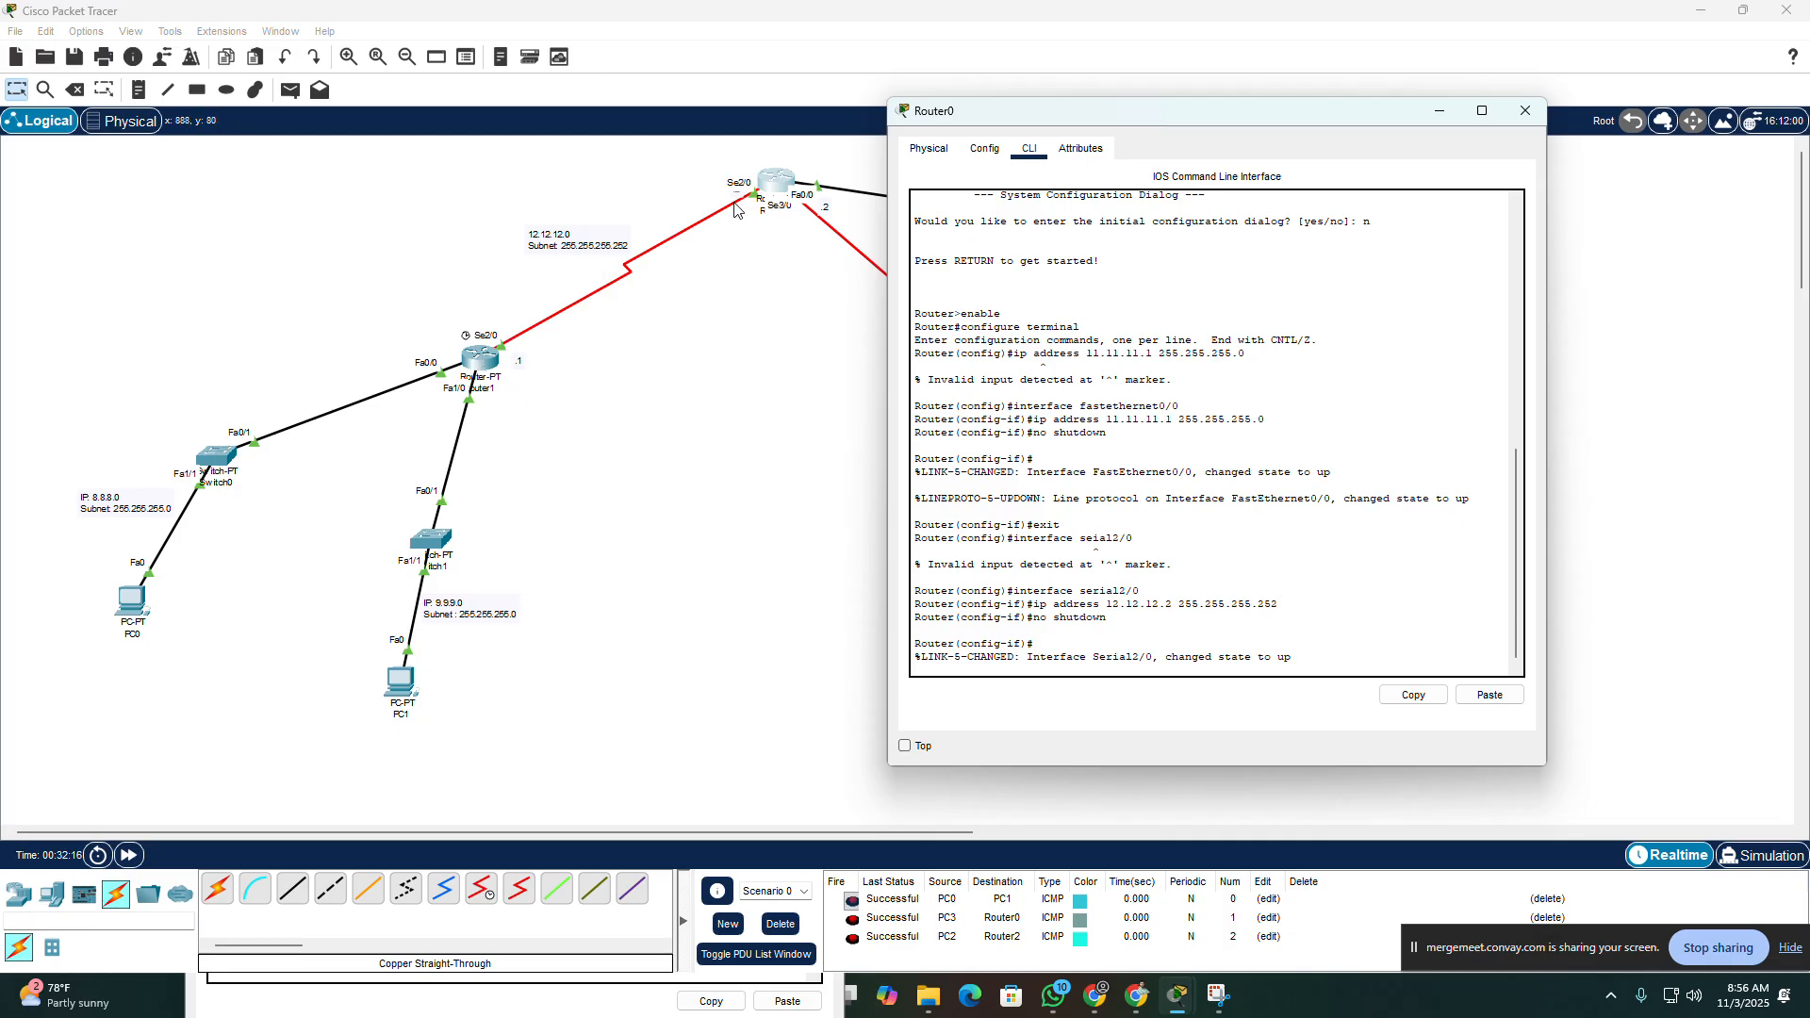
click(129, 860)
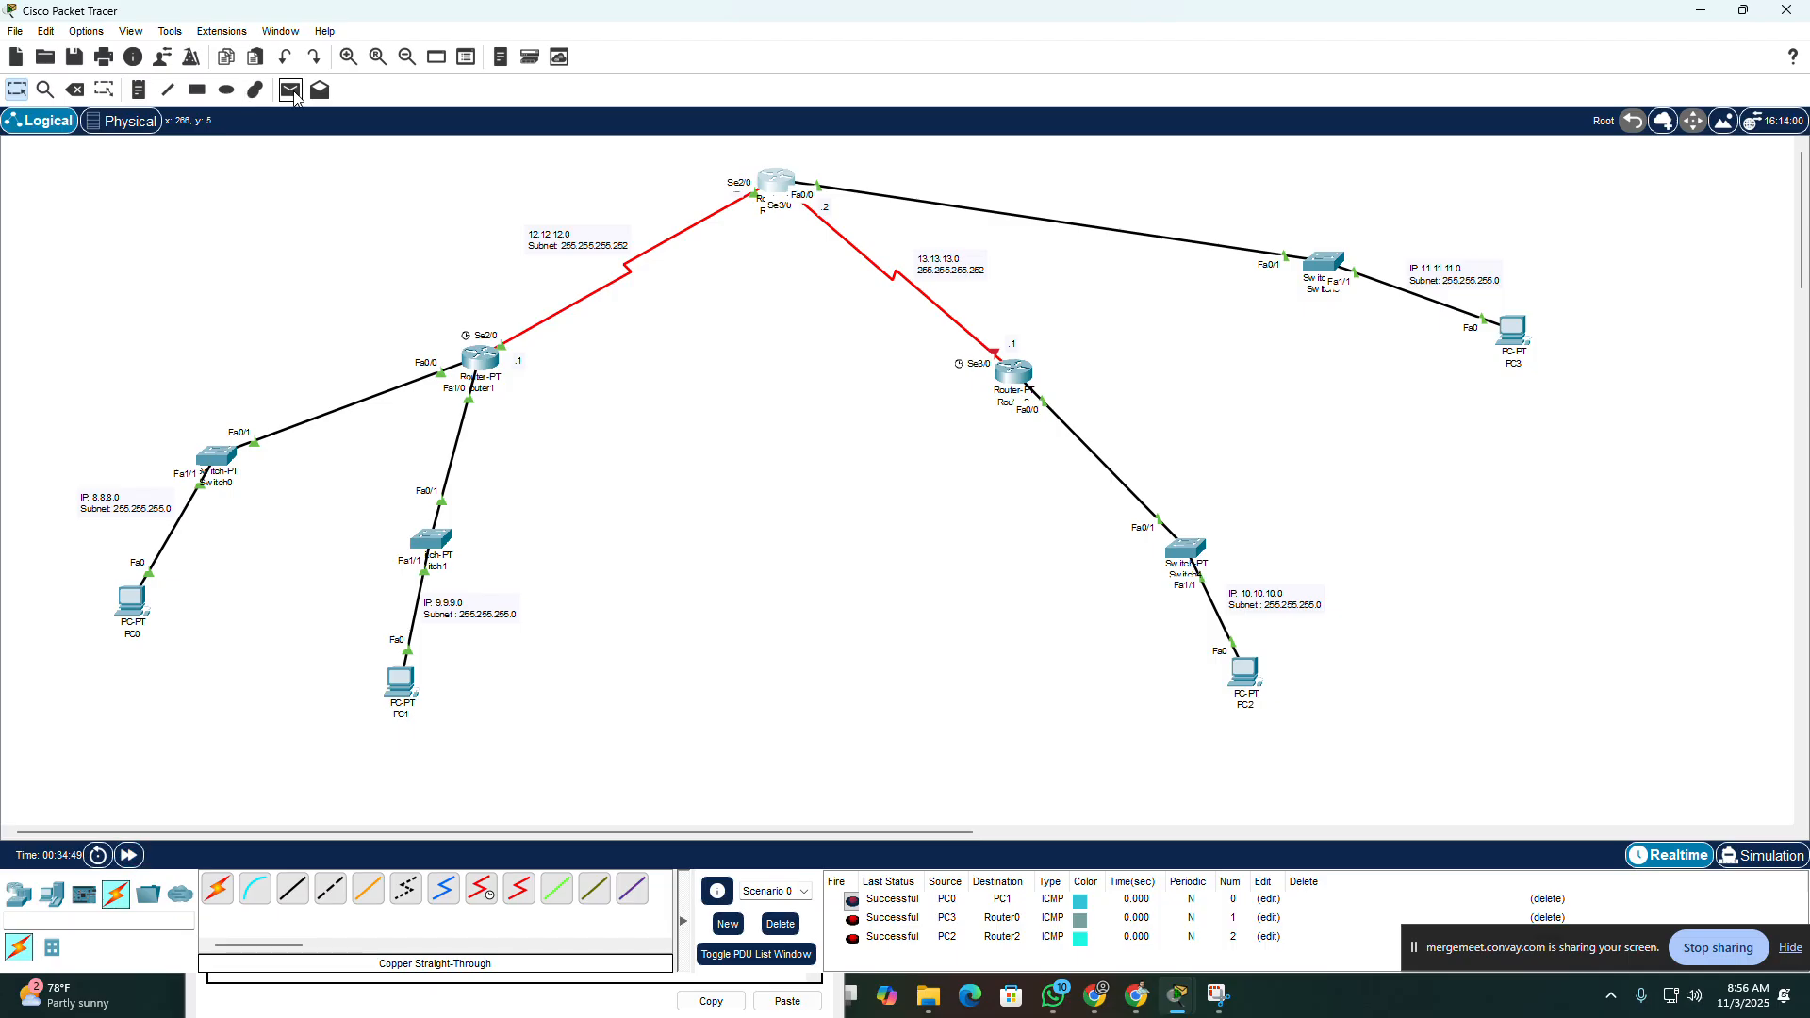
Step: Test the serial link with a simple PDU from Router1 to Router0, and delete the scenario's PDU entries
click(290, 91)
click(479, 357)
click(765, 177)
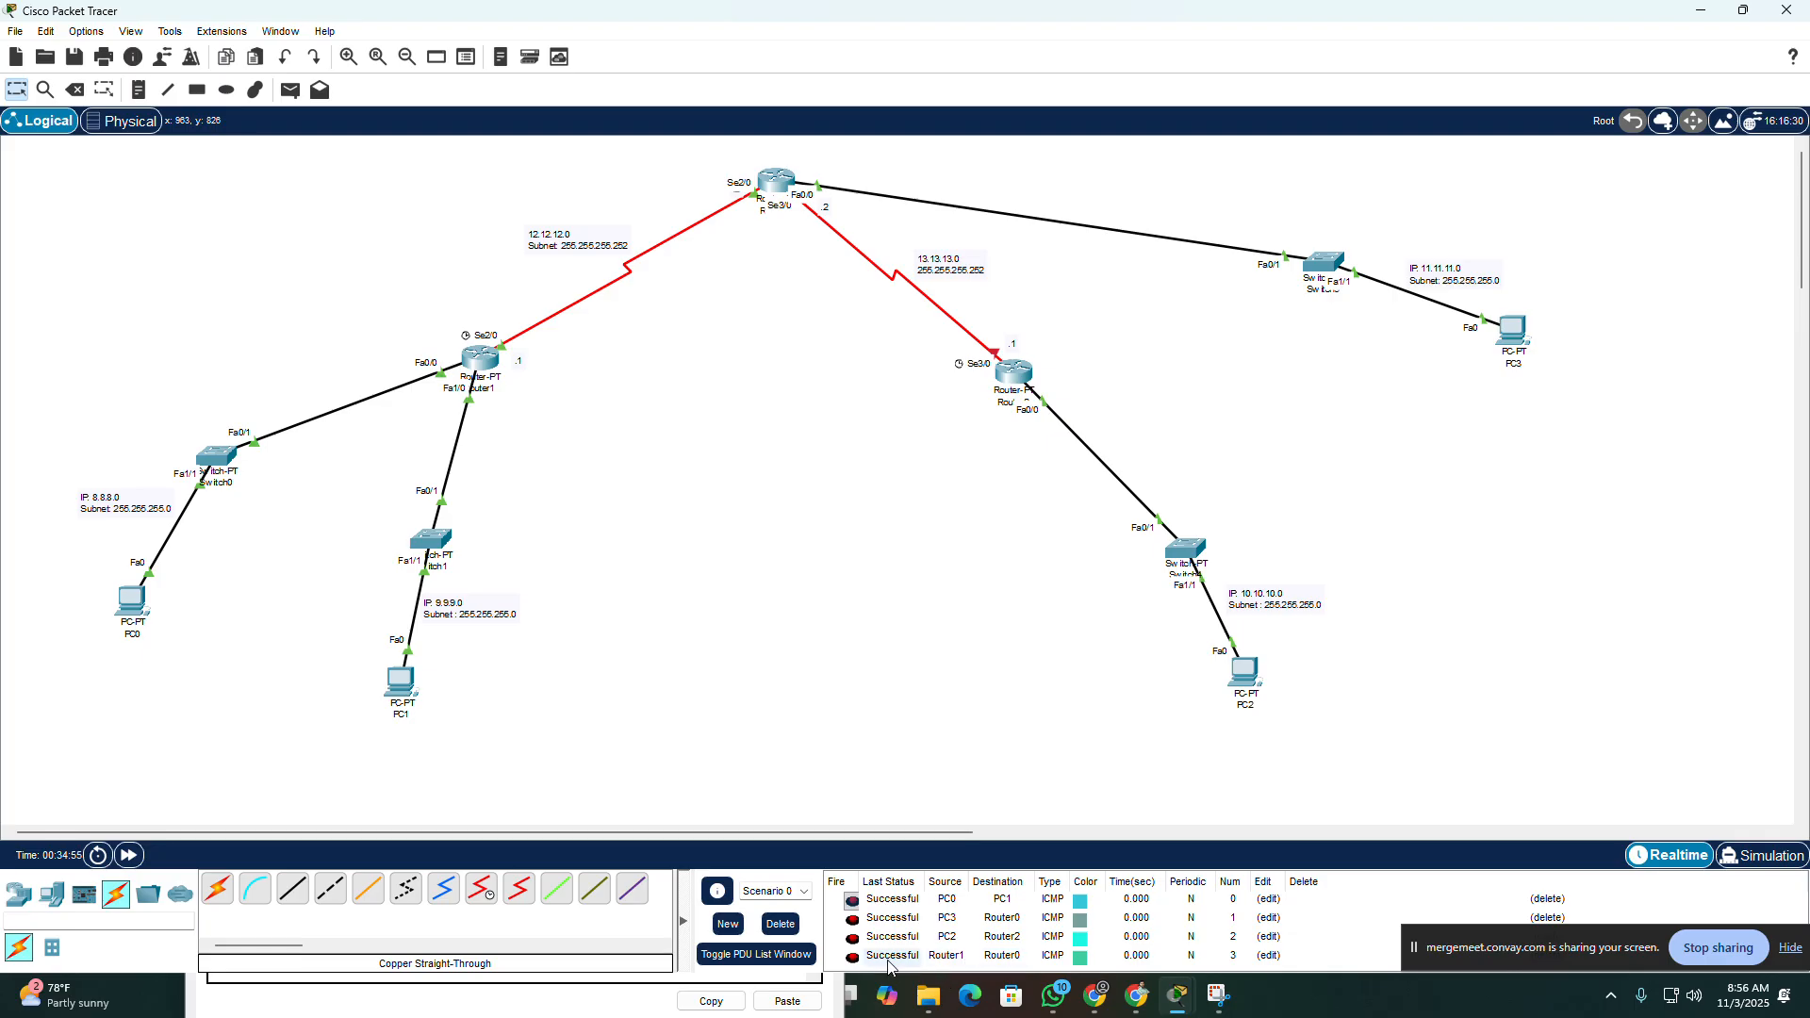
click(775, 926)
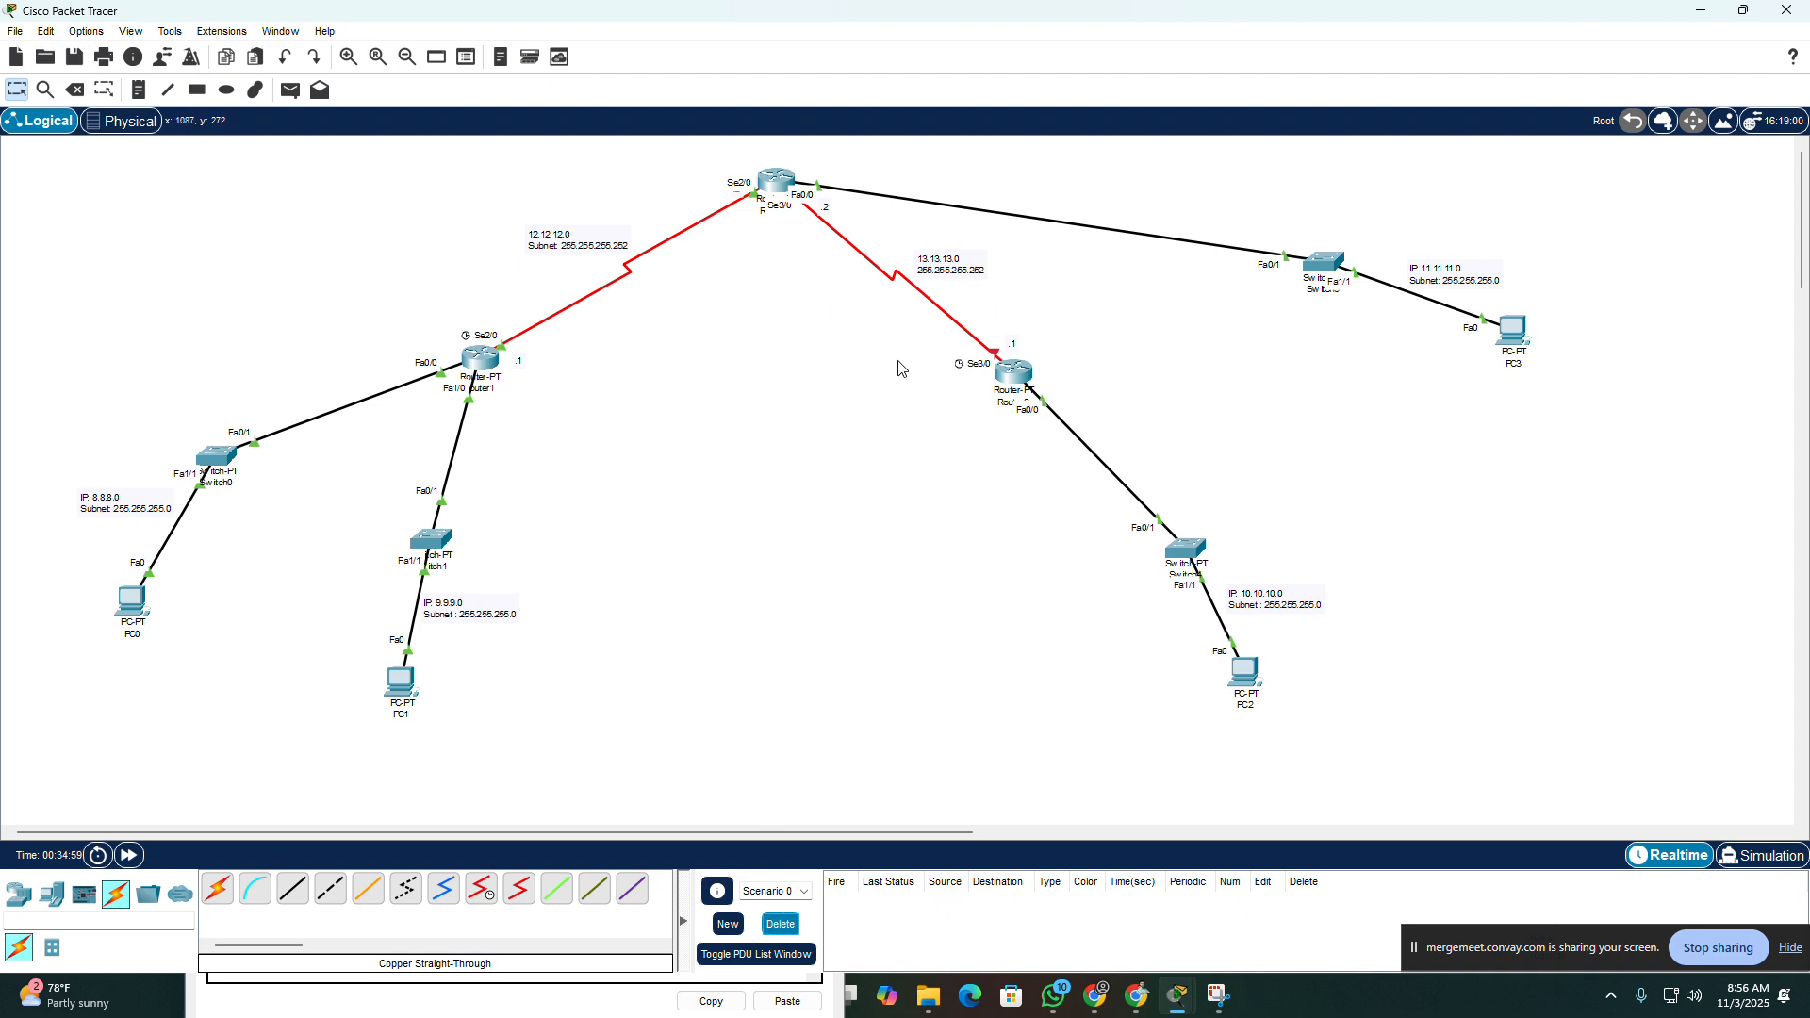
Step: Reopen Router0's command line, exit Serial2/0, and enter configuration for interface serial3/0
click(777, 182)
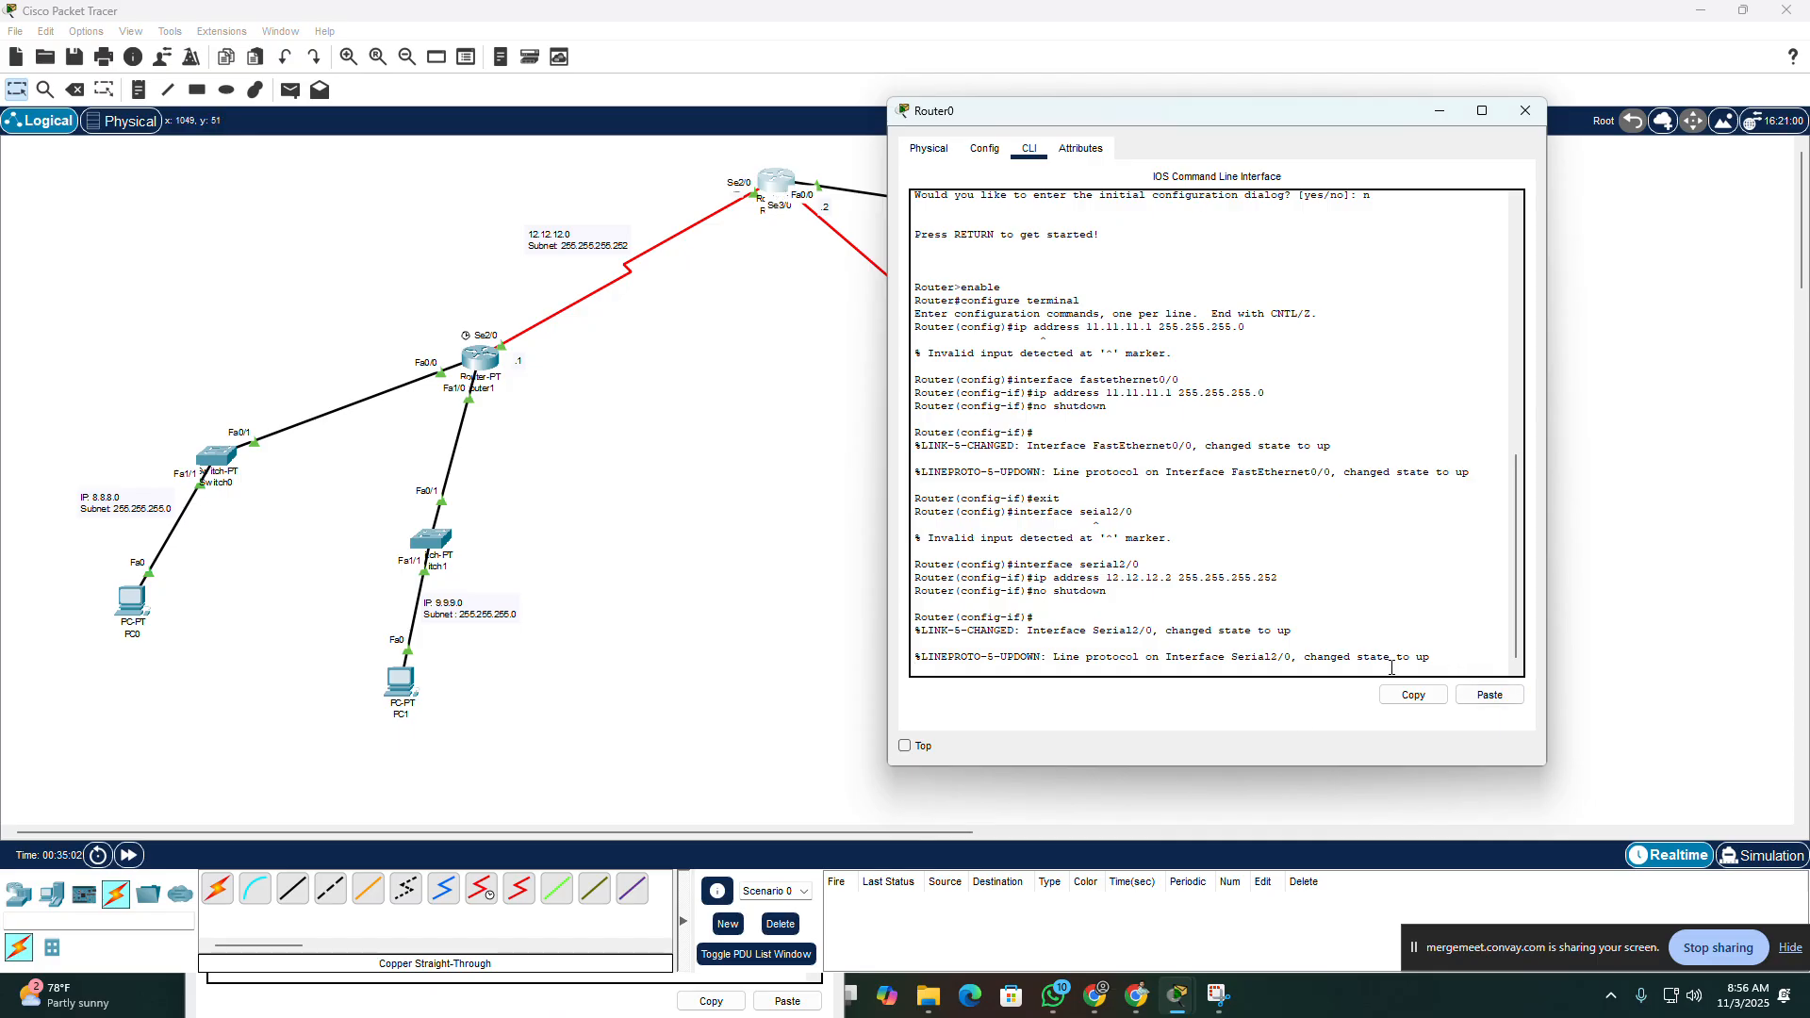
key(Return)
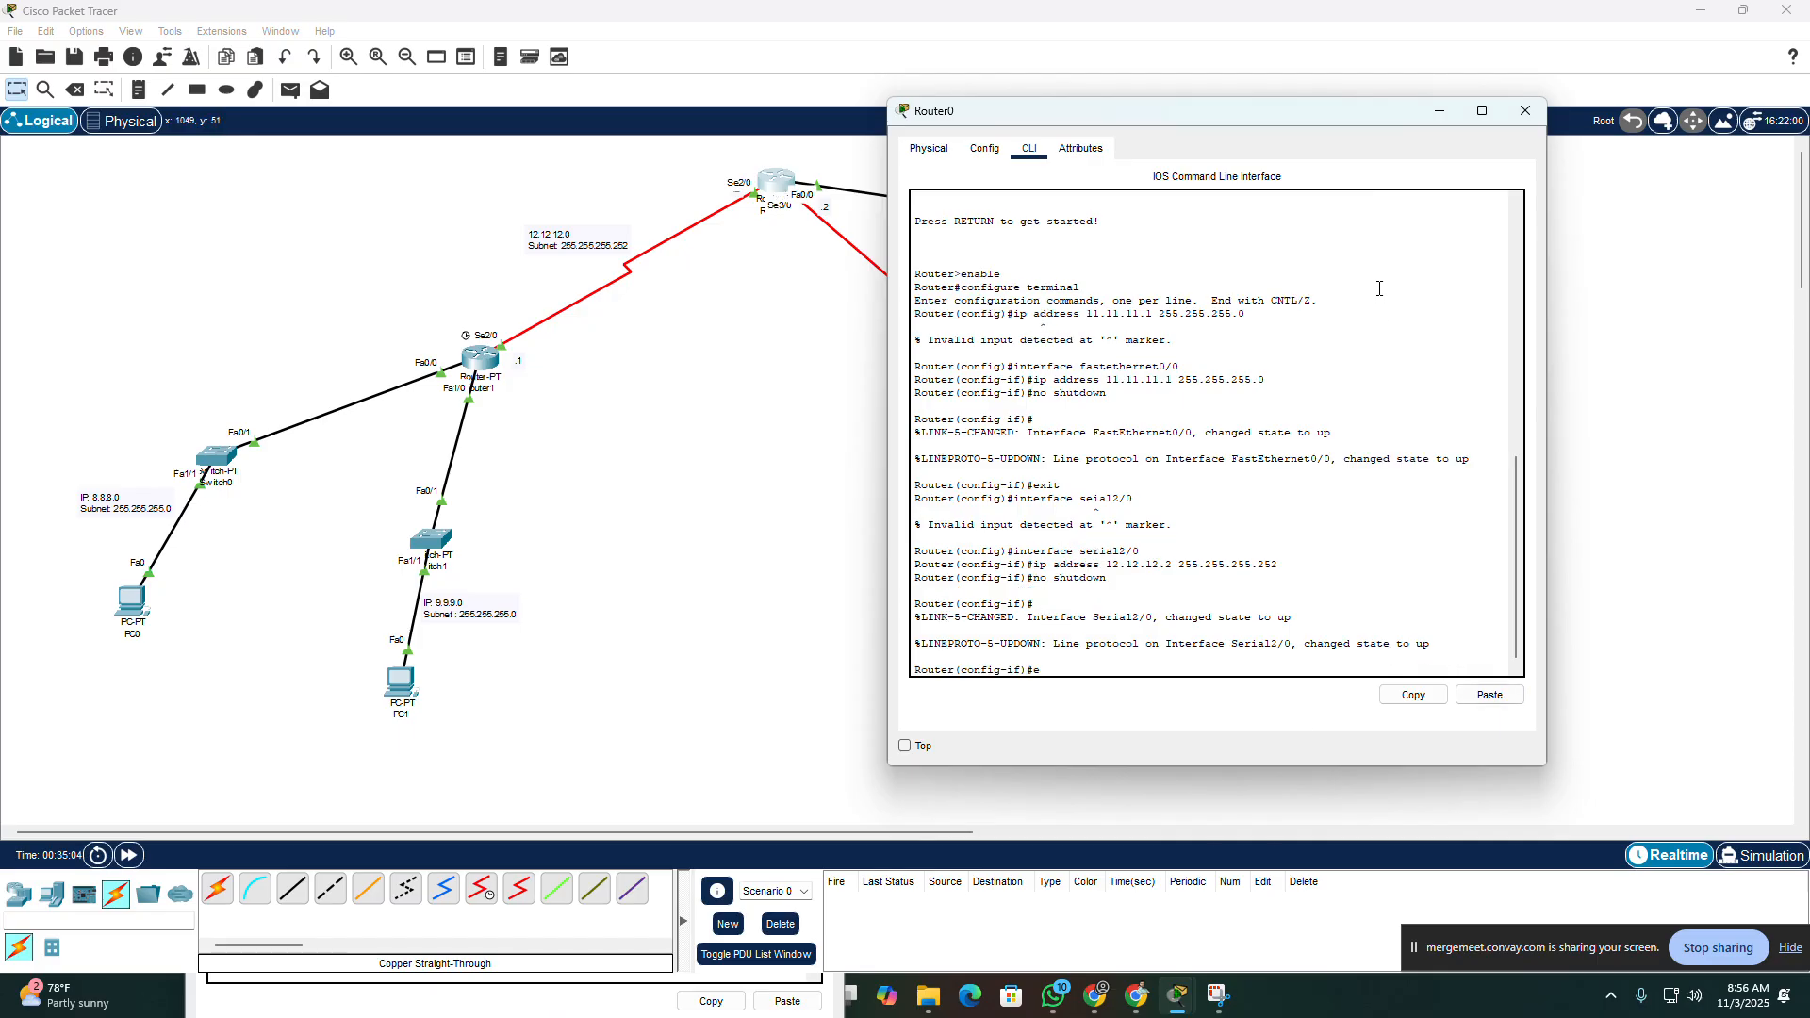
text(exit)
key(Return)
text(ip address 12.12.12.2 255.255.255.252)
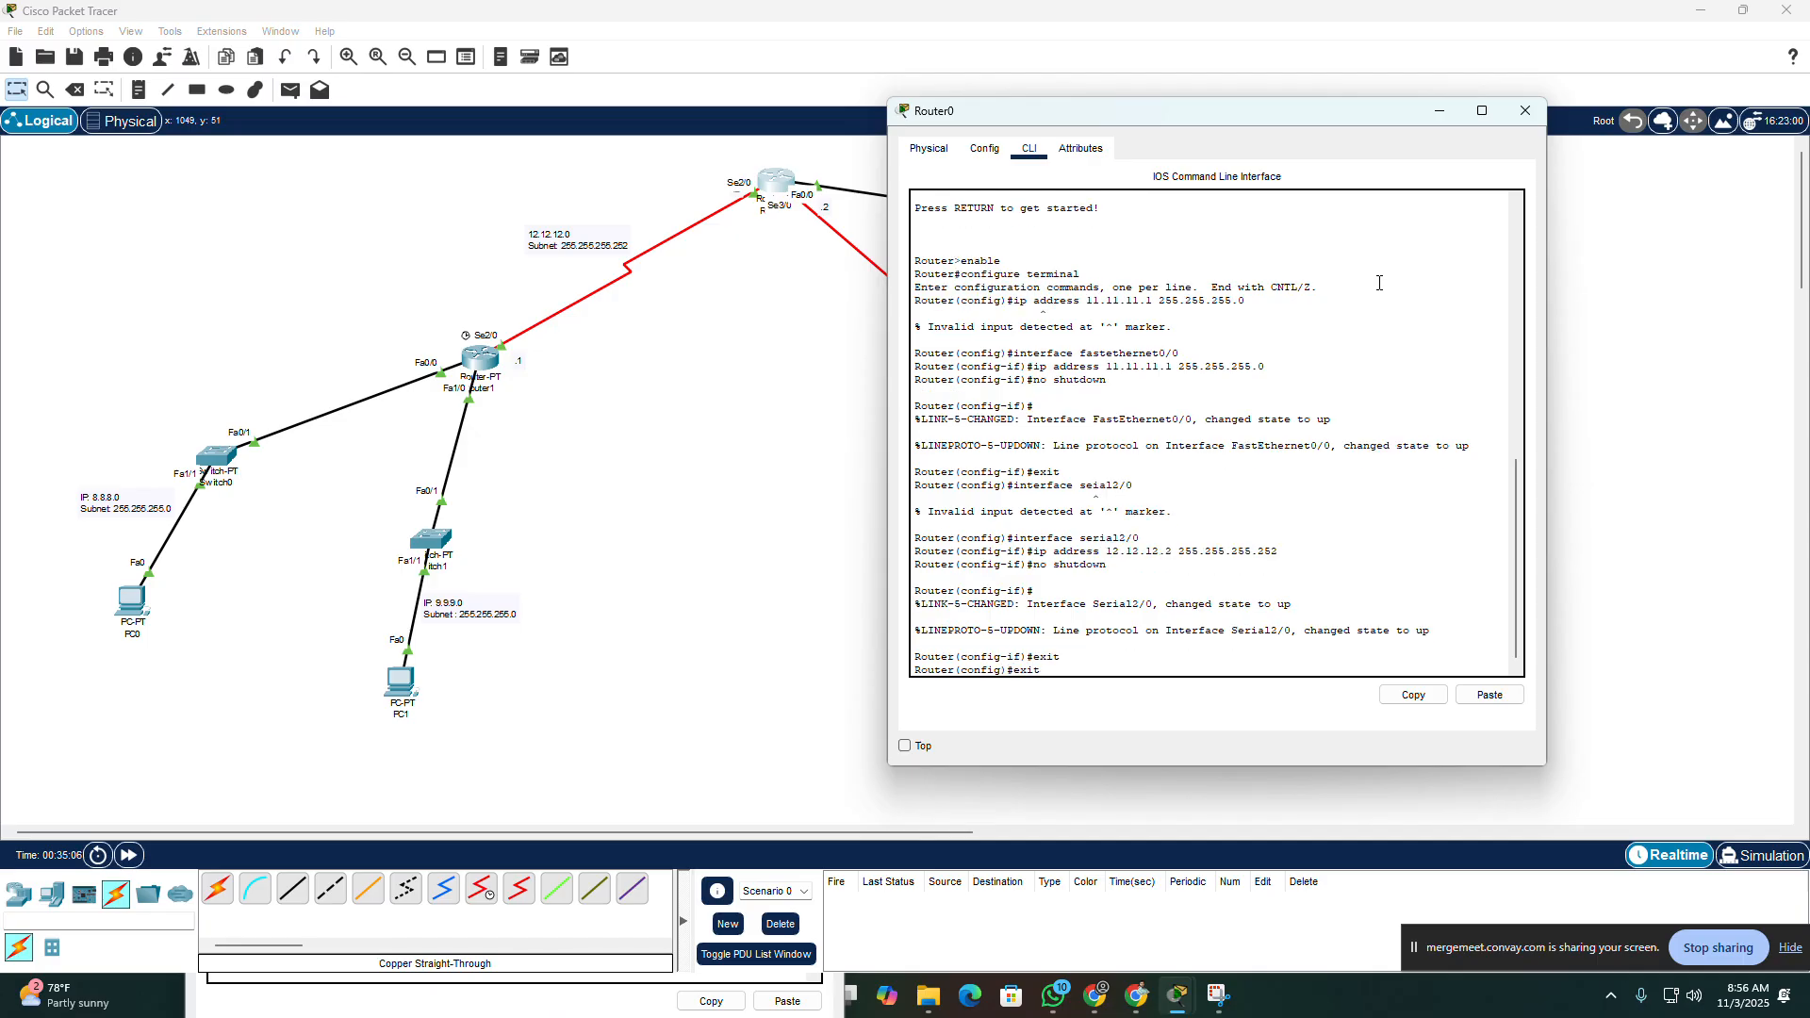
key(Up)
key(Up)
key(Down)
key(BackSpace)
text(3)
drag(1254, 113, 434, 139)
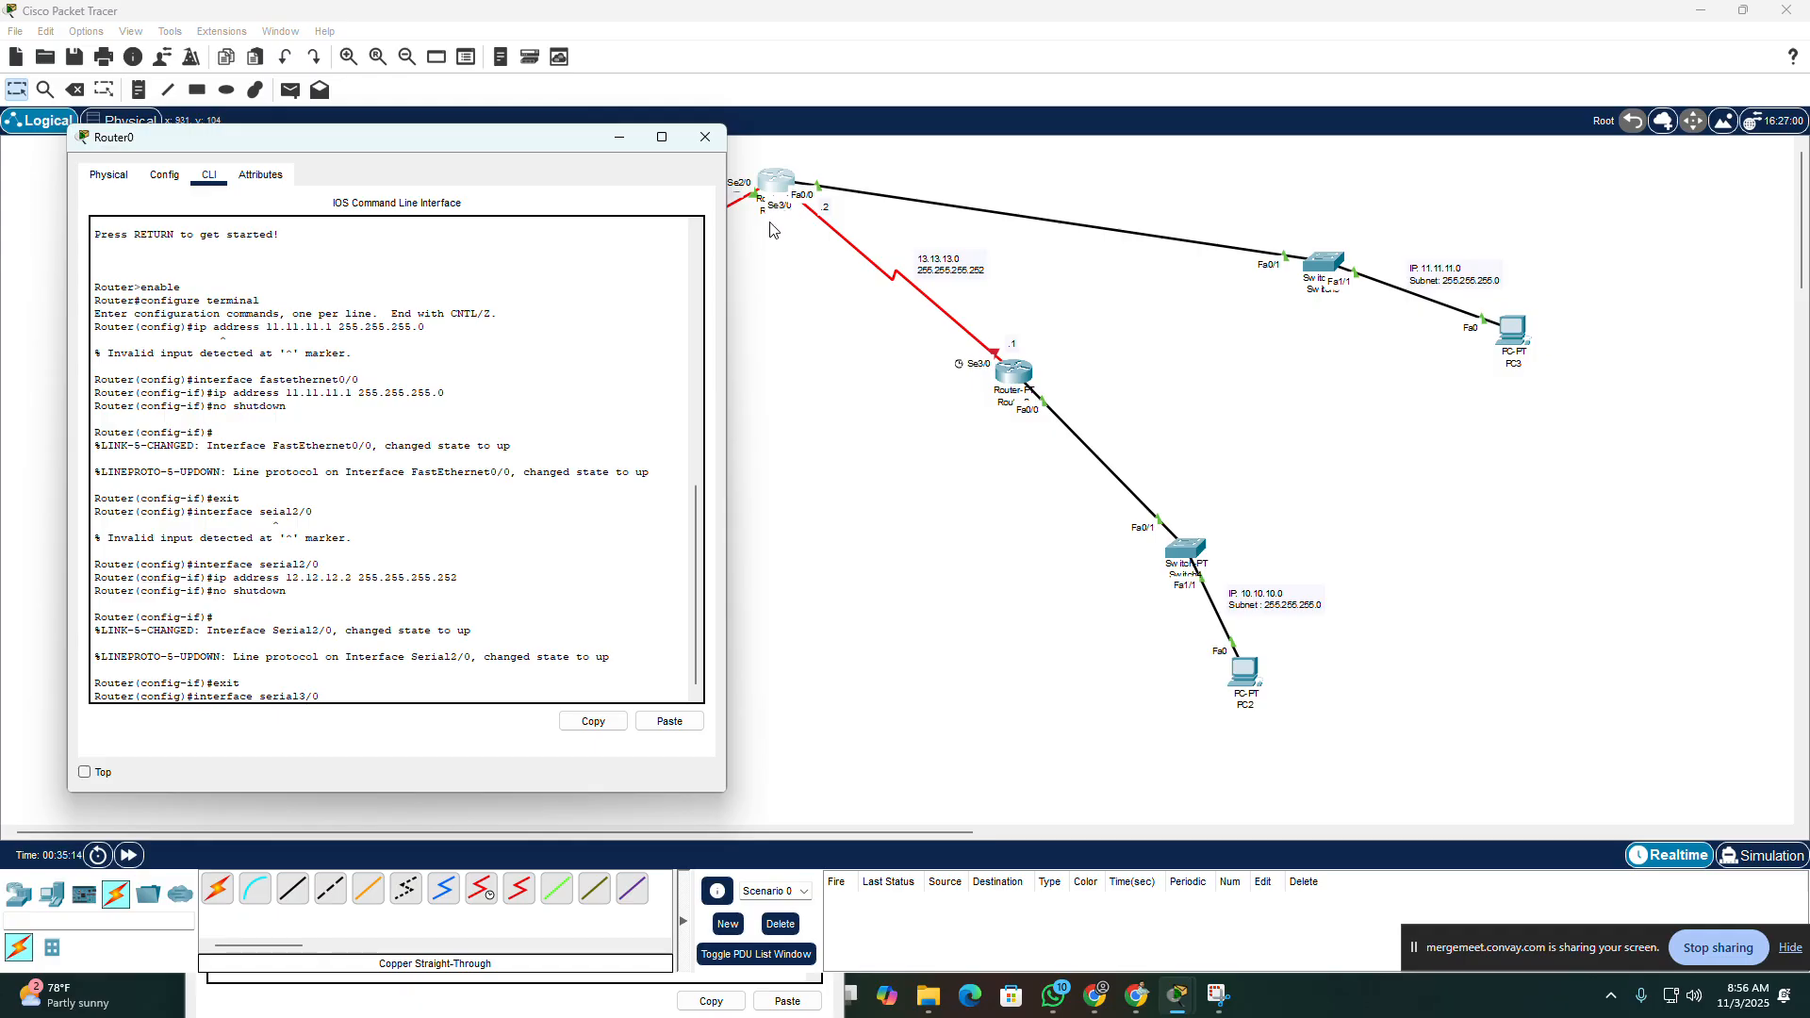
key(Return)
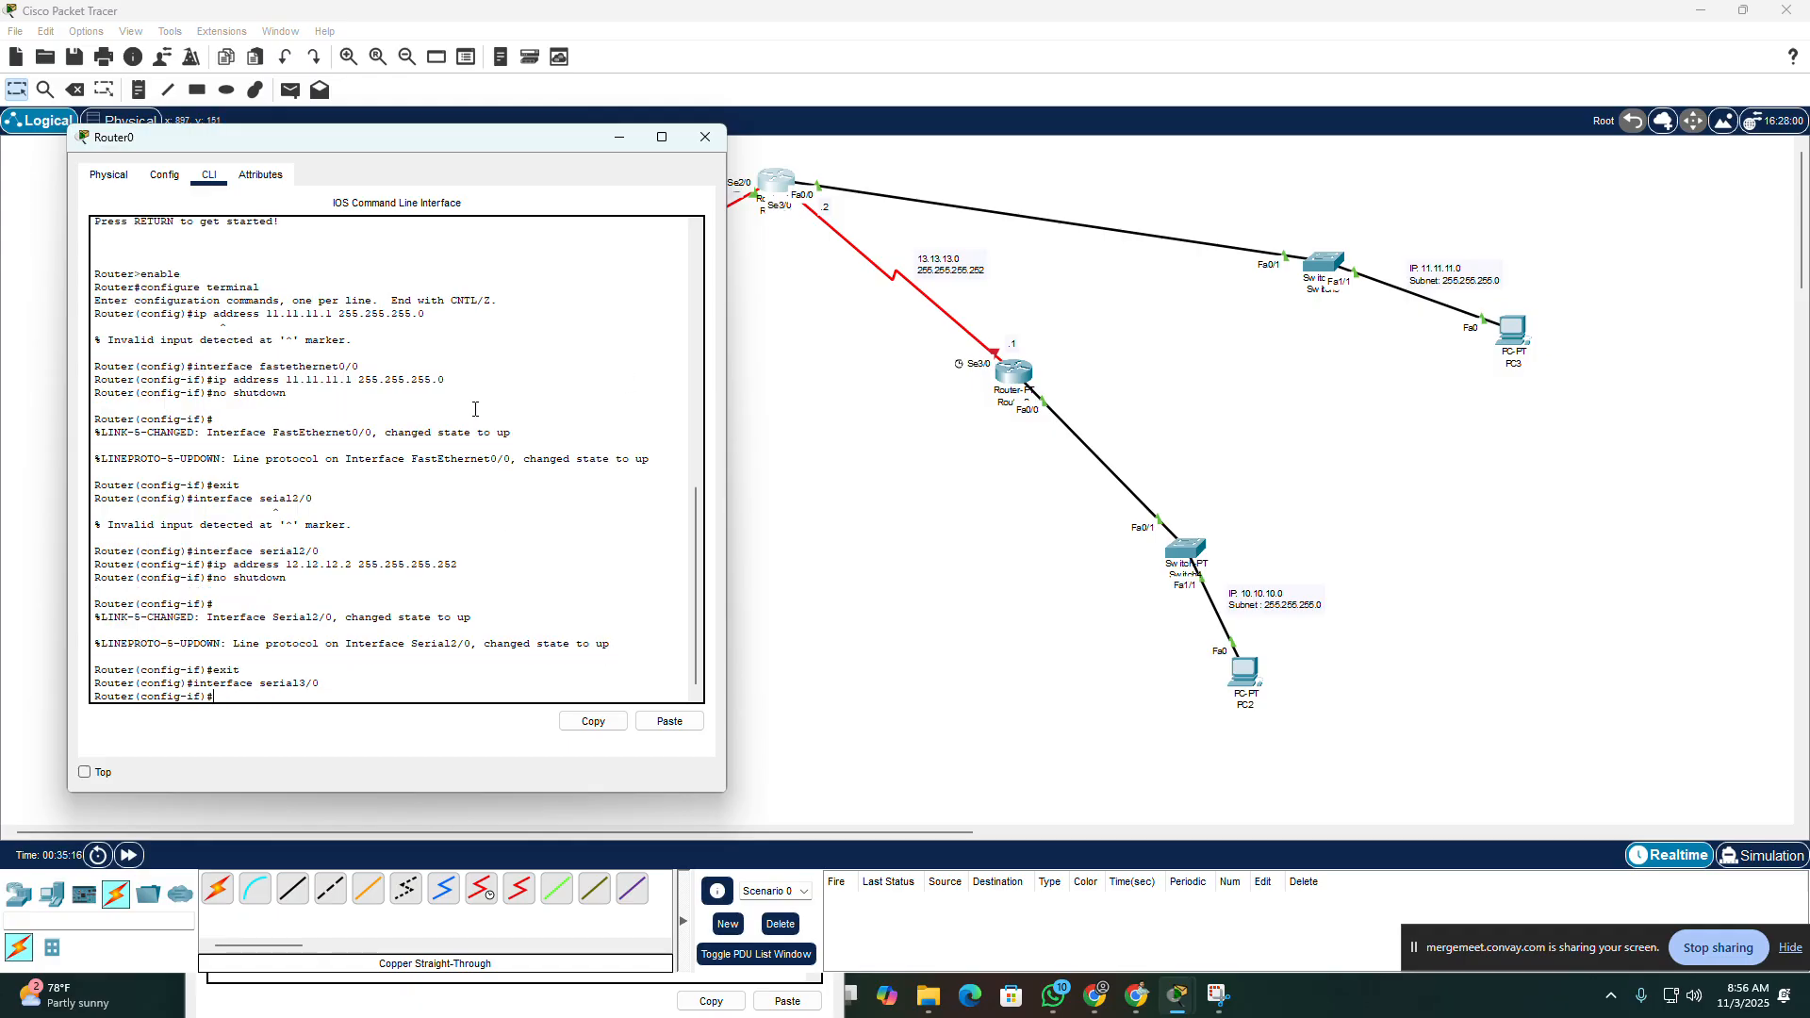
Step: Assign IP address 13.13.13.2 with mask 255.255.255.252 to Router0's Serial3/0 interface
text(ip address 13.13.13.2 255.255.255.)
text(252)
key(Return)
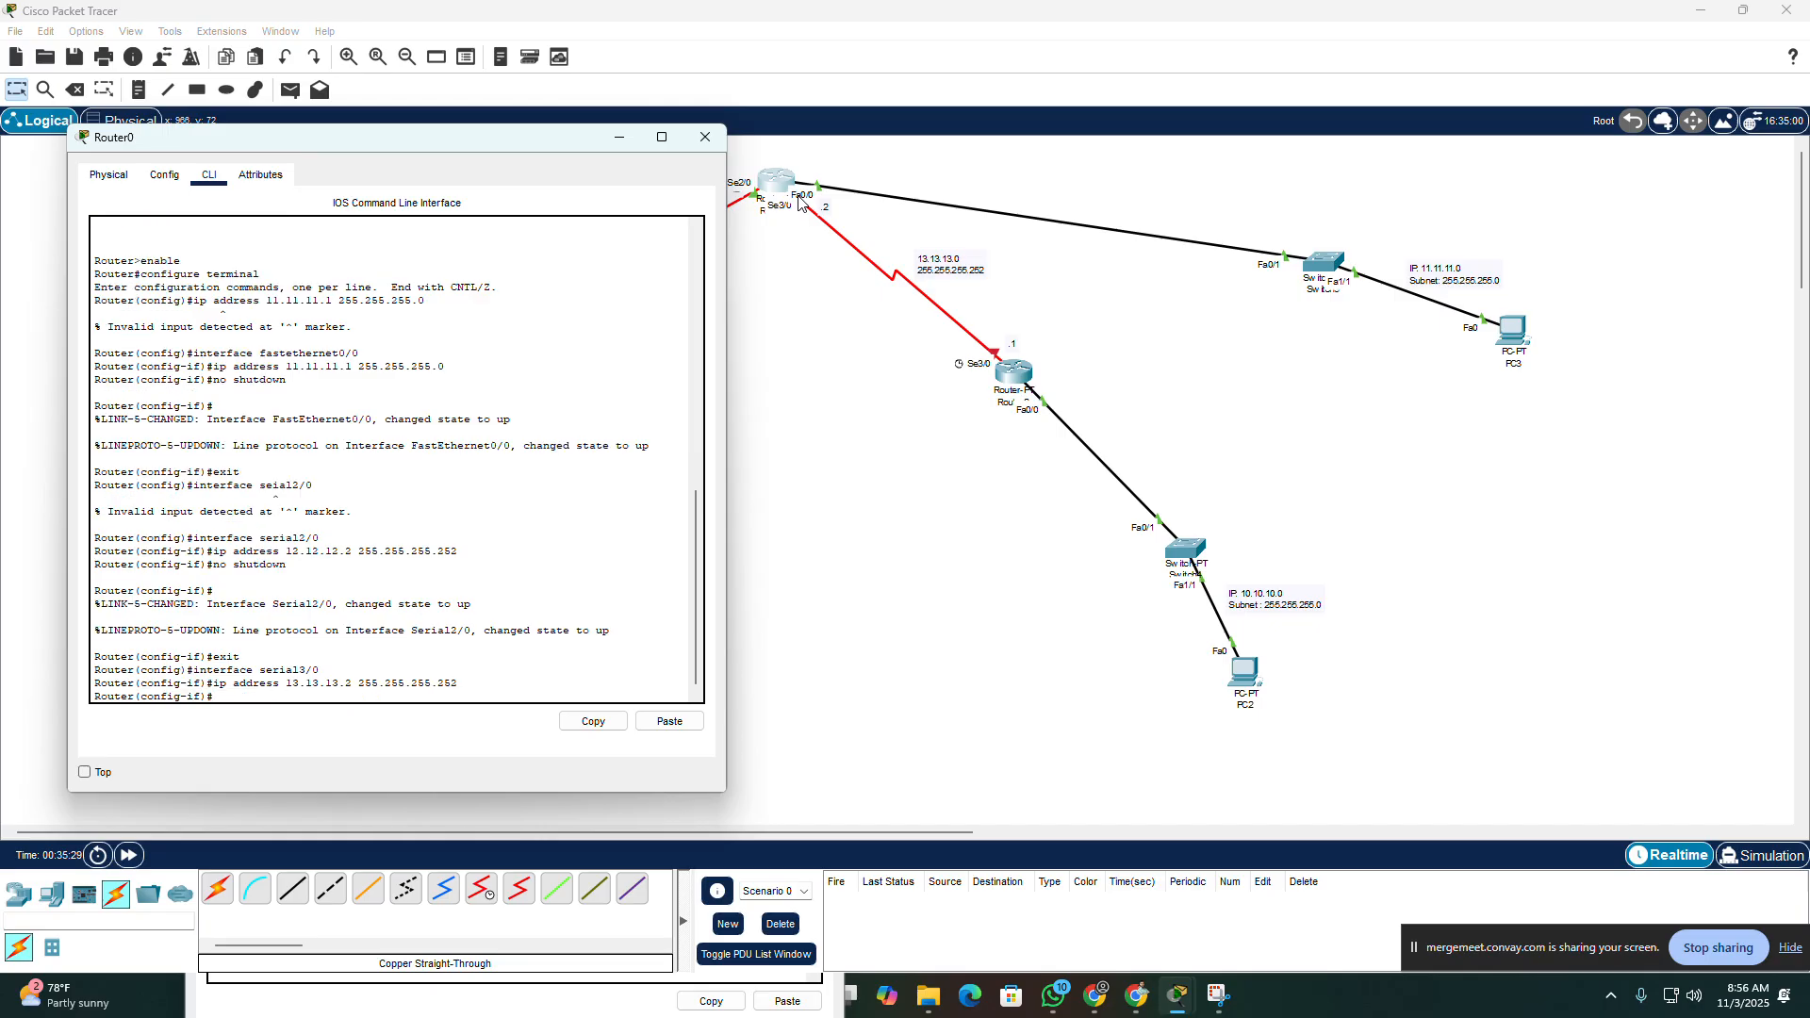
Step: Enable Router0's Serial3/0 with no shutdown and close the router's window
text(no shutdown)
key(Return)
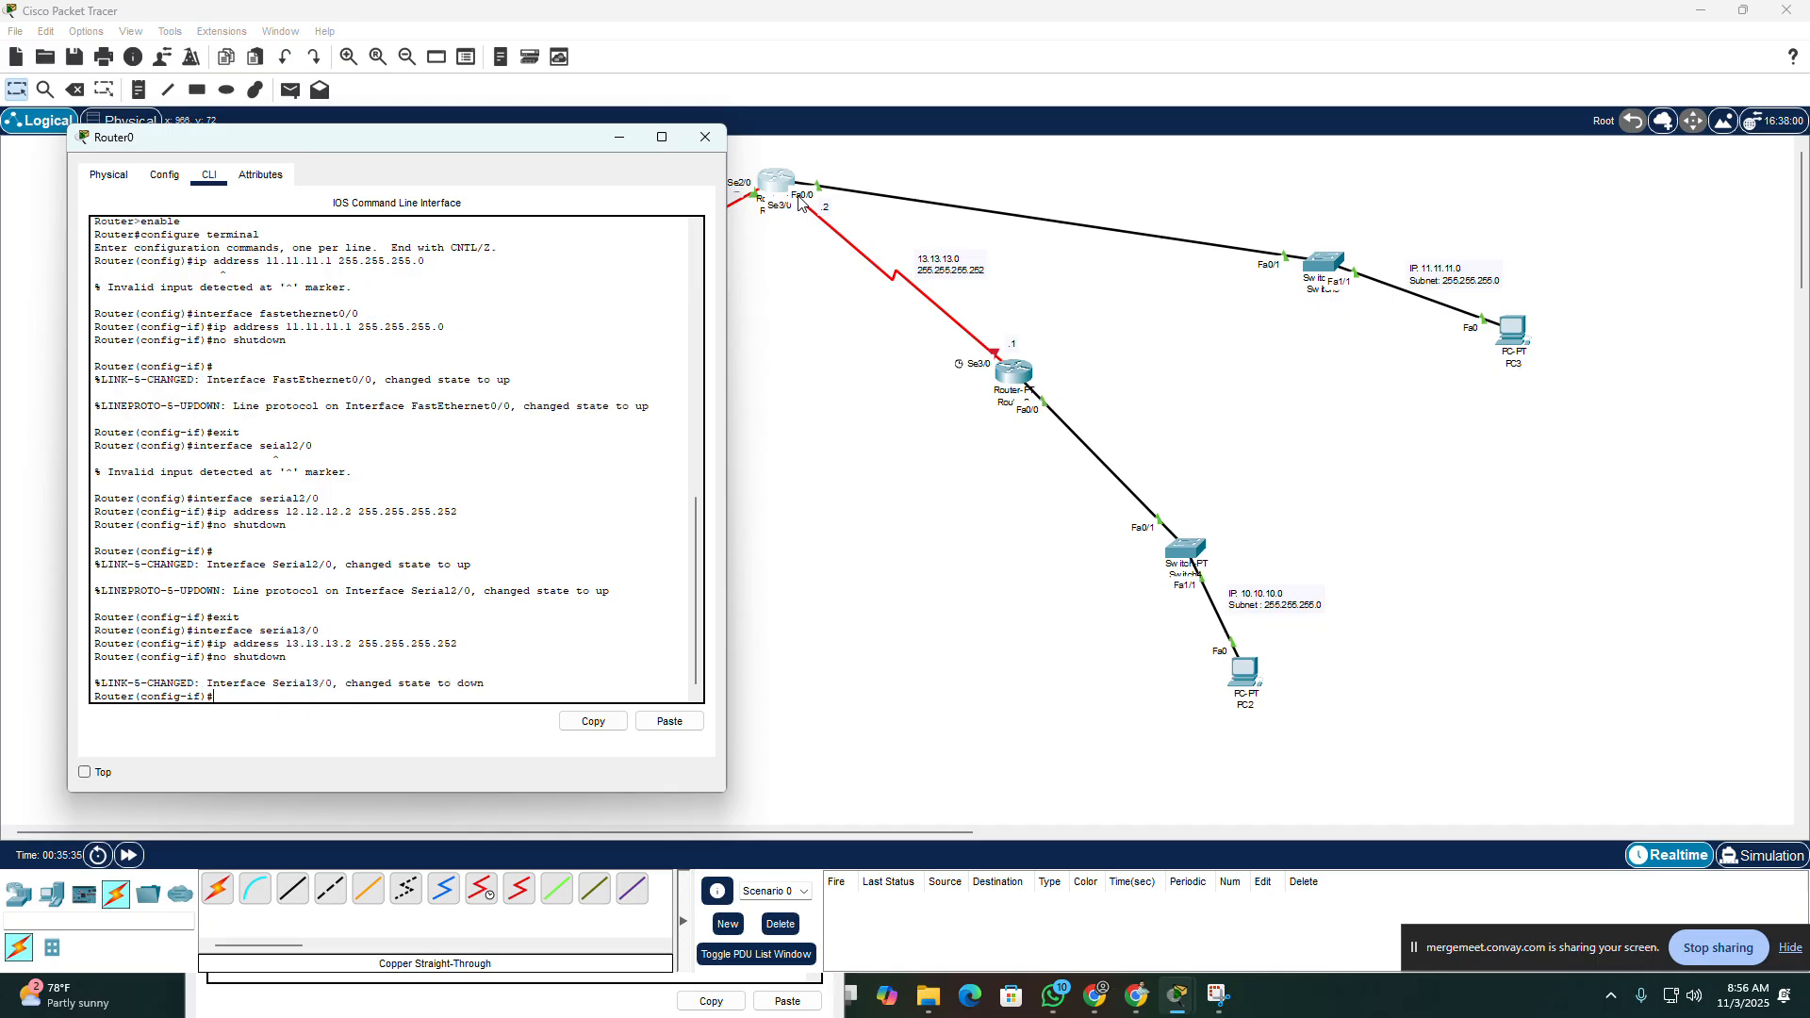
click(700, 142)
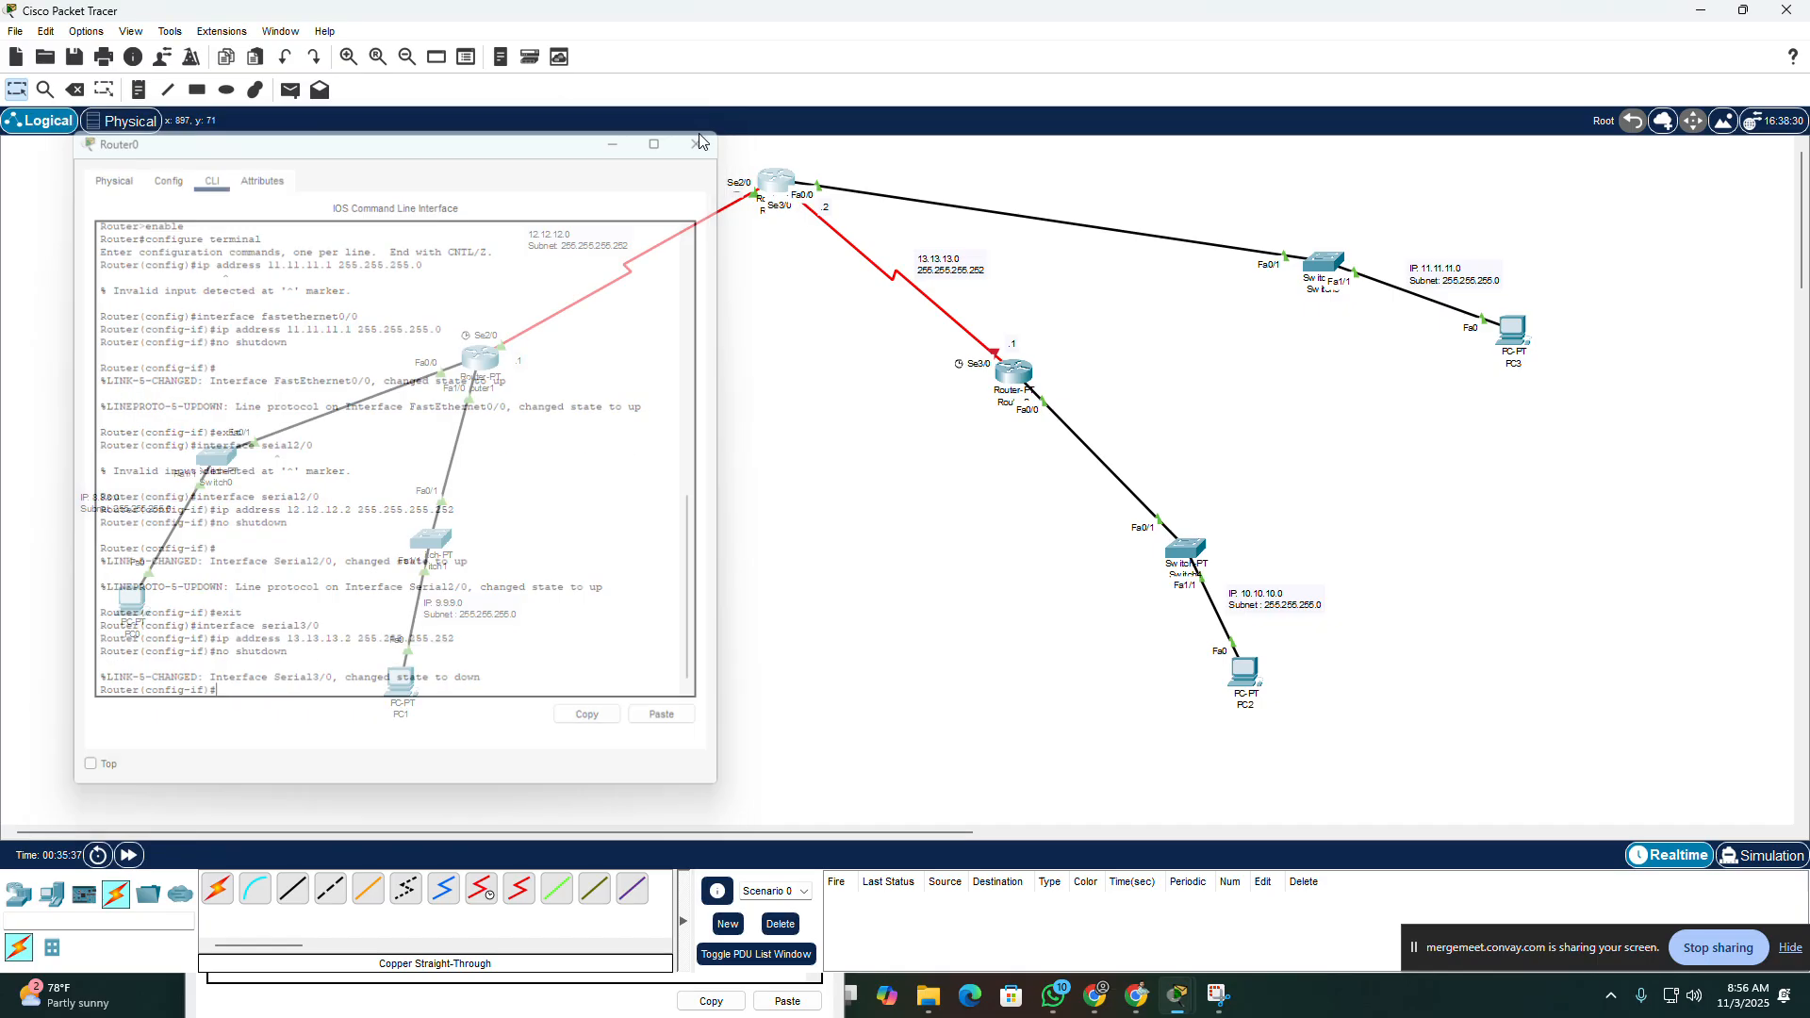
Step: Open Router2's command line and exit FastEthernet0/0 configuration to global configuration mode
click(1007, 377)
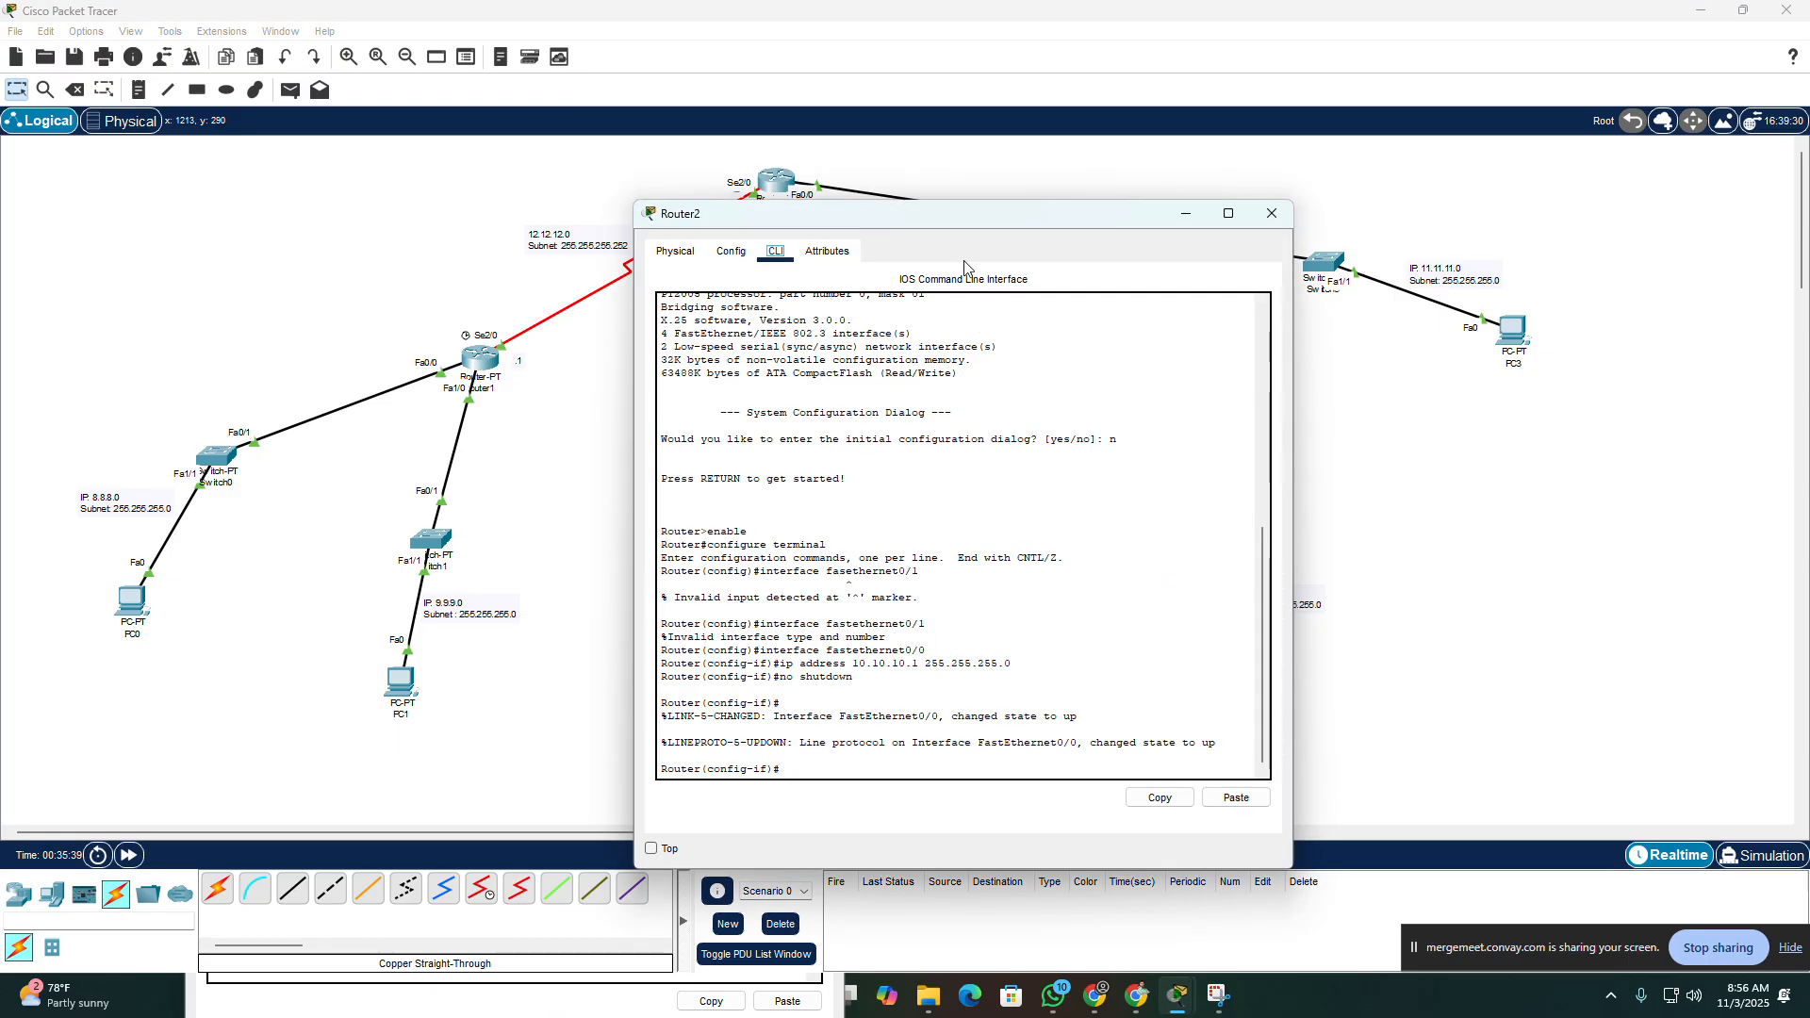
drag(892, 211, 468, 156)
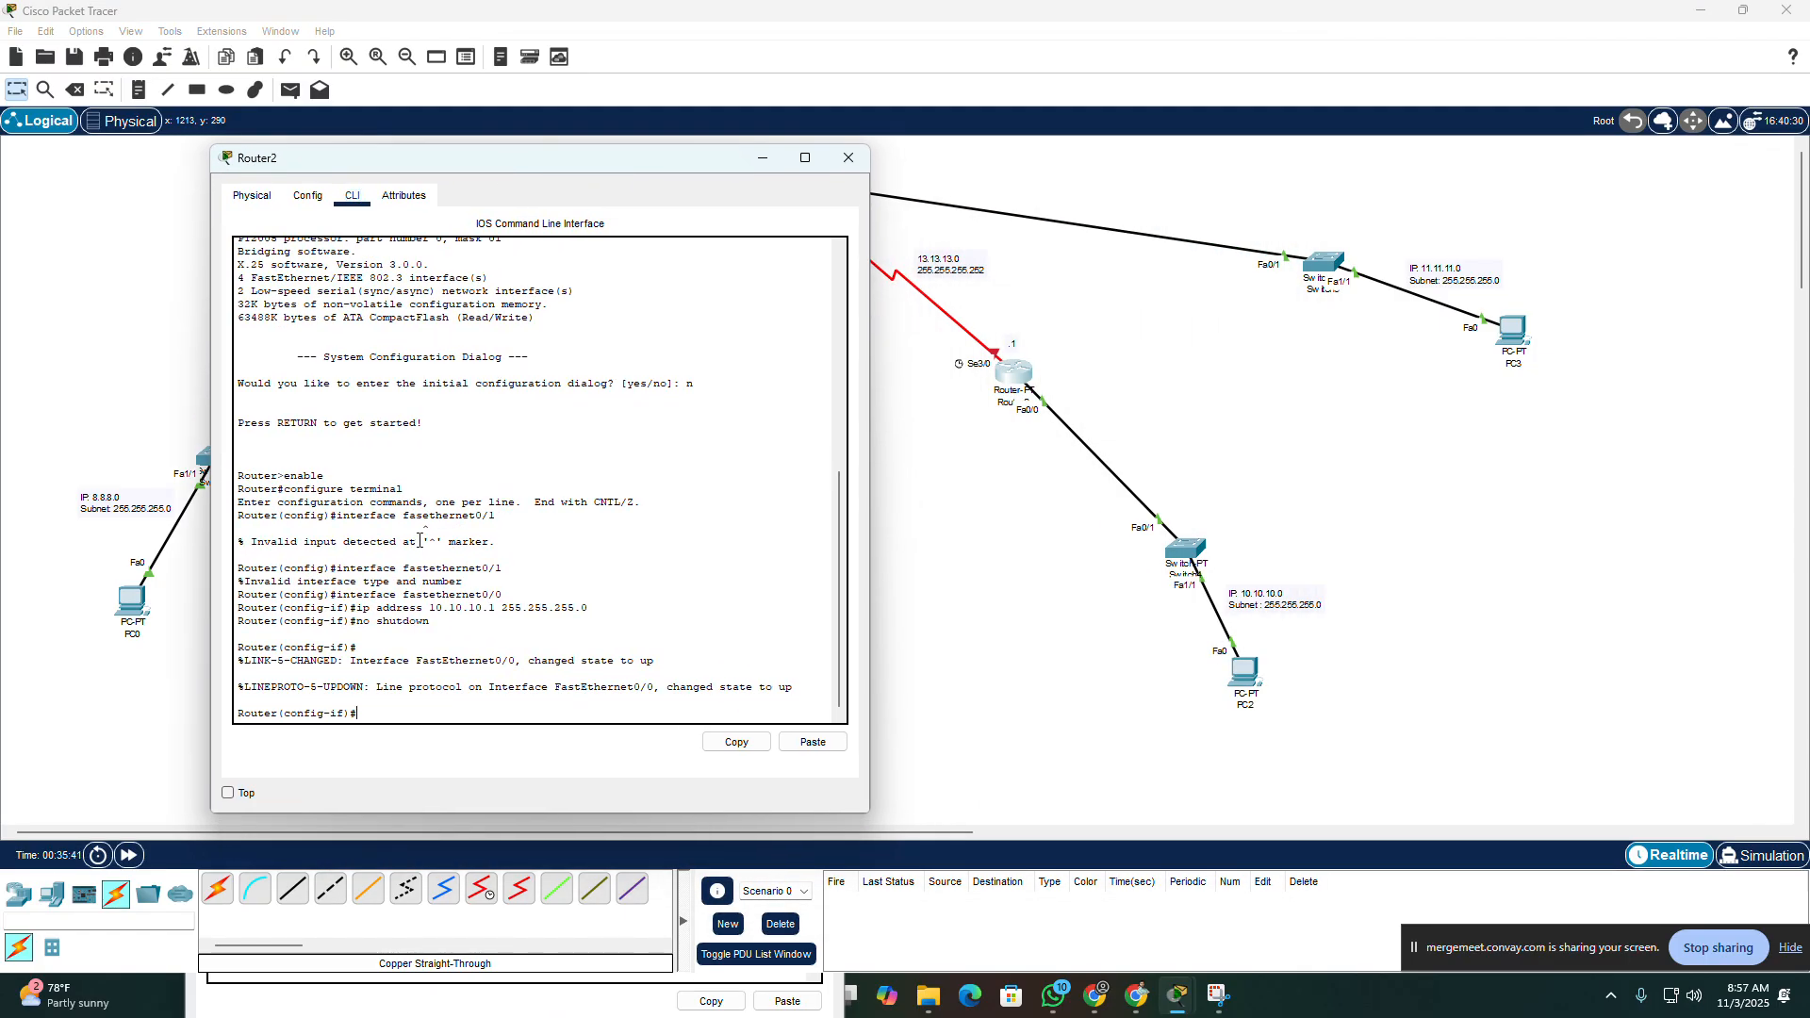
text(exit)
key(BackSpace)
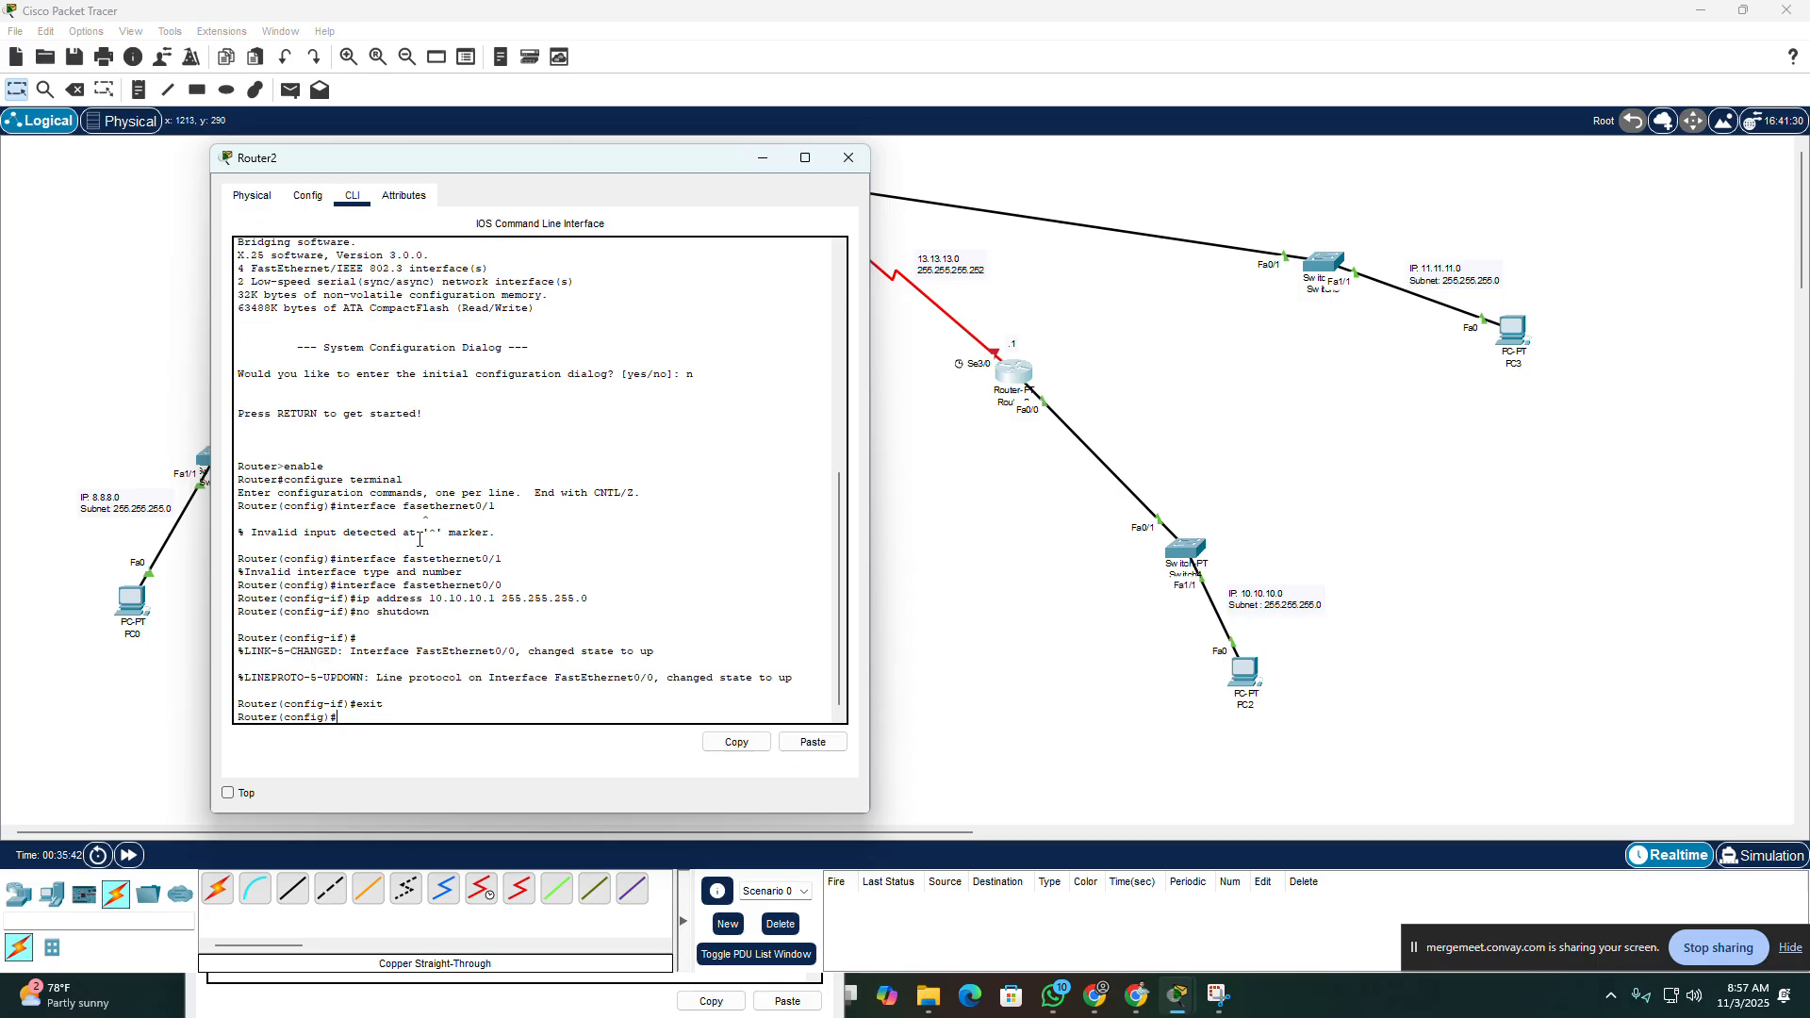
key(Return)
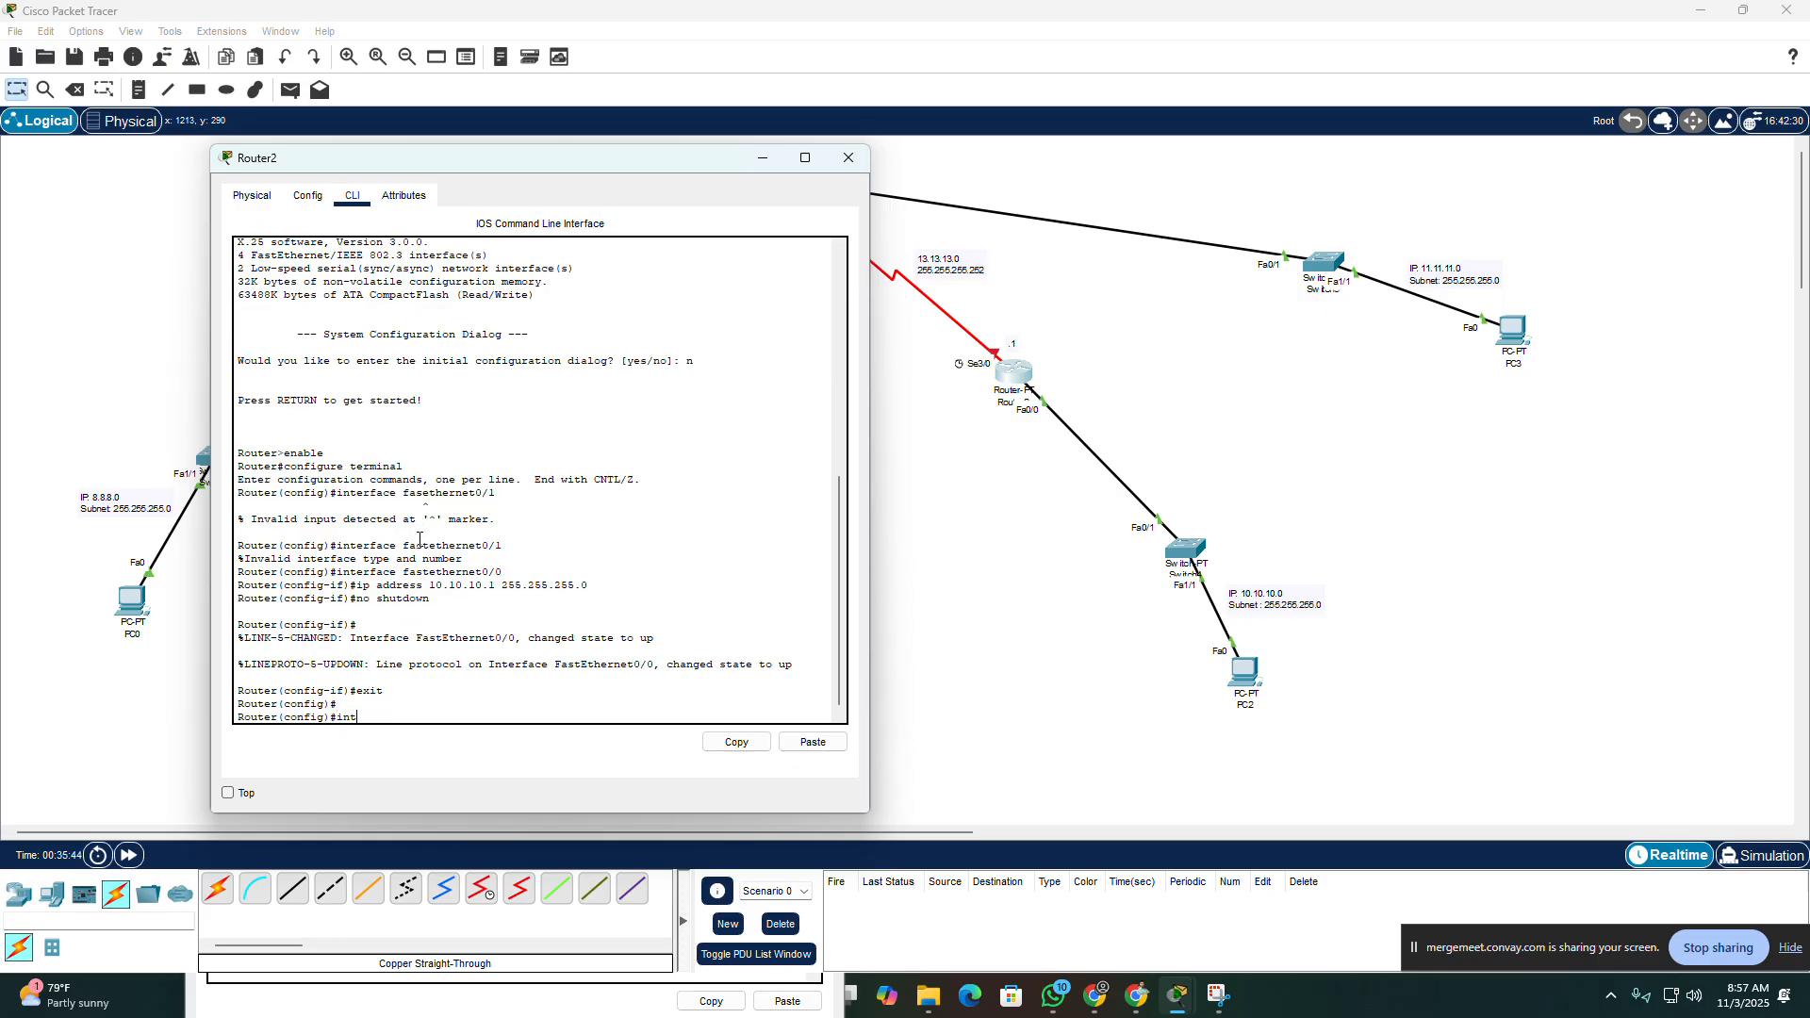
Step: Enter configuration for interface serial3/0 on Router2
text(interface serial3/0)
key(Return)
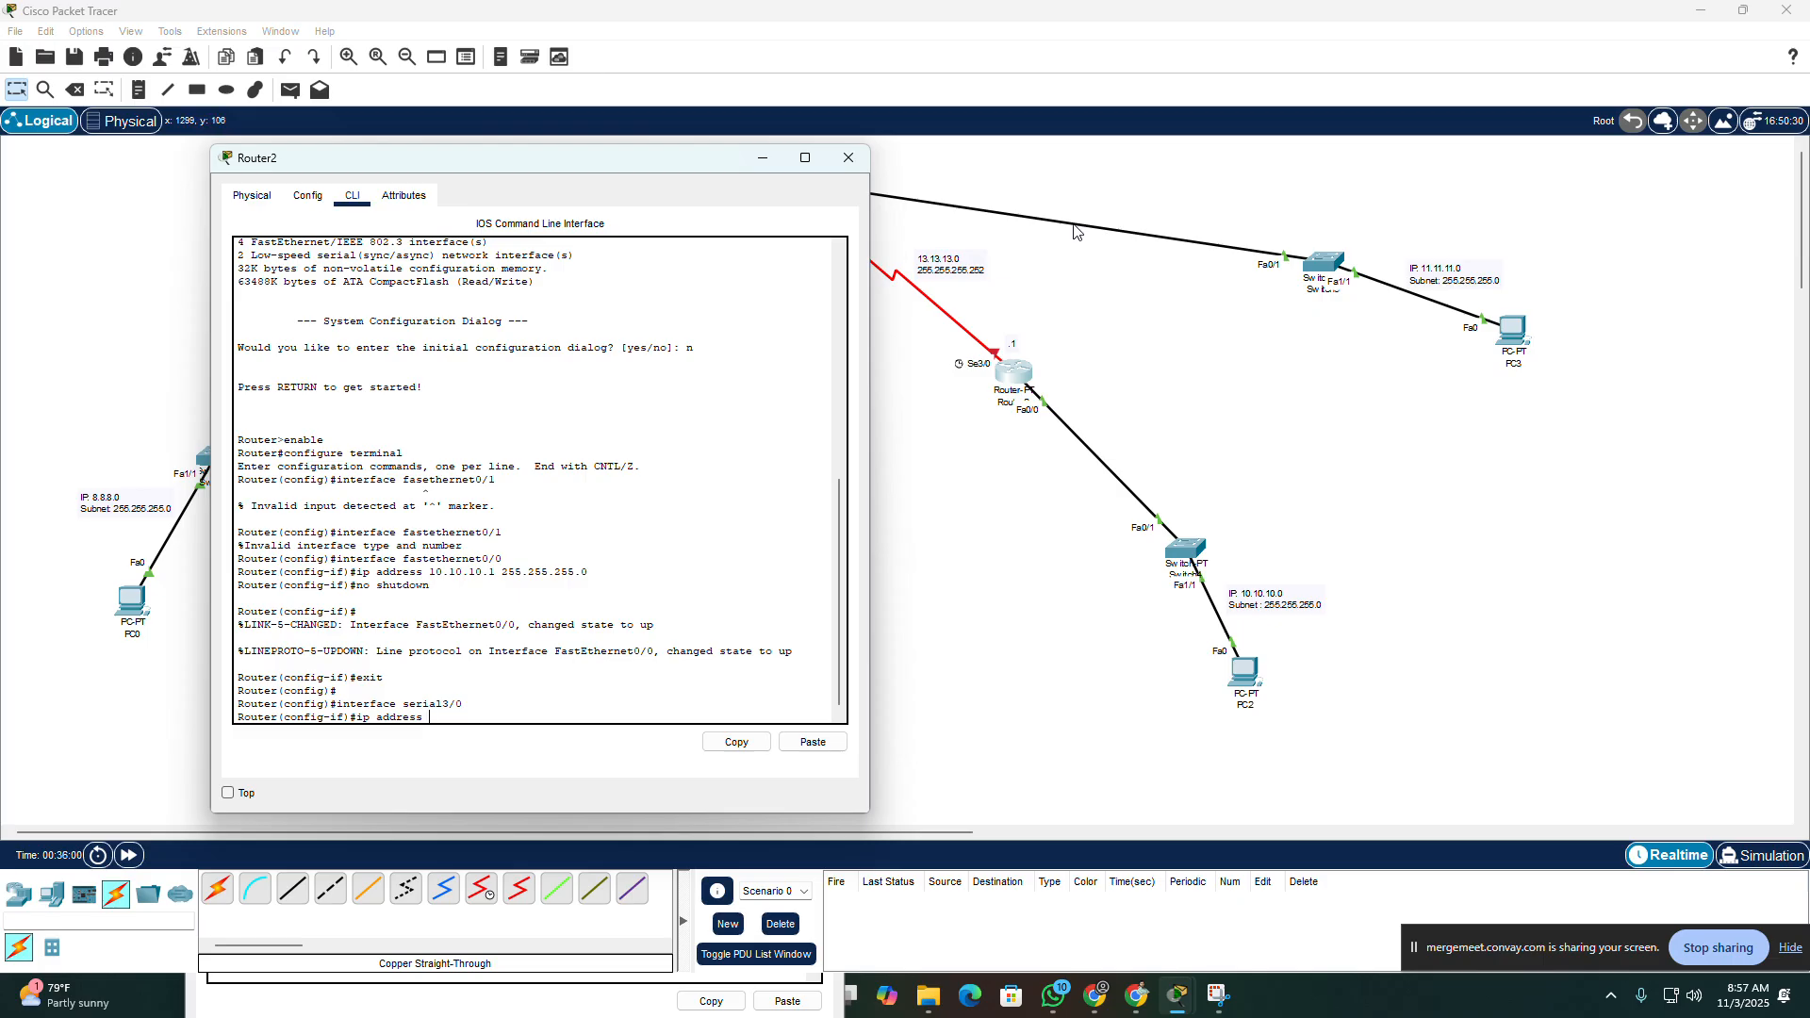
Step: Assign IP address 13.13.13.1 with mask 255.255.255.252 to Router2's Serial3/0 interface
text(ip address 13.13.13.1 255.255.255.252)
key(Return)
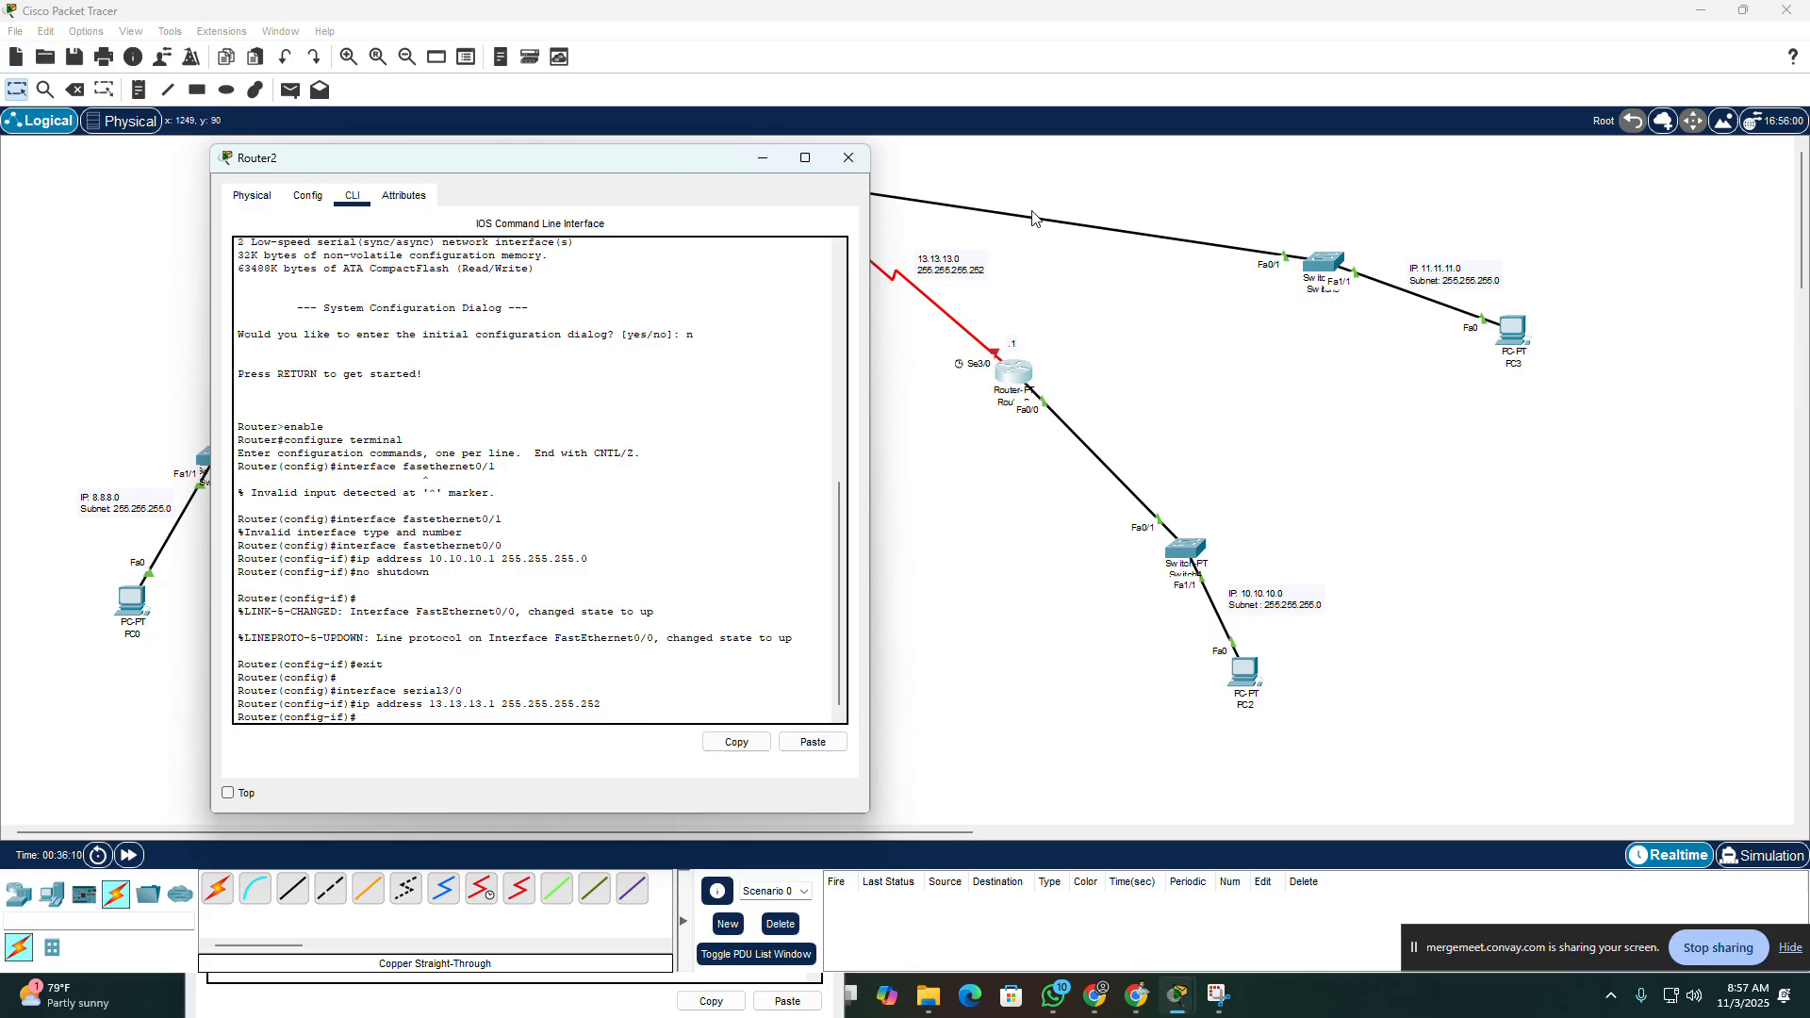
Step: Set the clock rate to 64000 on Router2's Serial3/0 interface
text(clock rate 64000)
key(Return)
Step: Enable Router2's Serial3/0 with no shutdown and clear the router windows from the workspace
text(no shu)
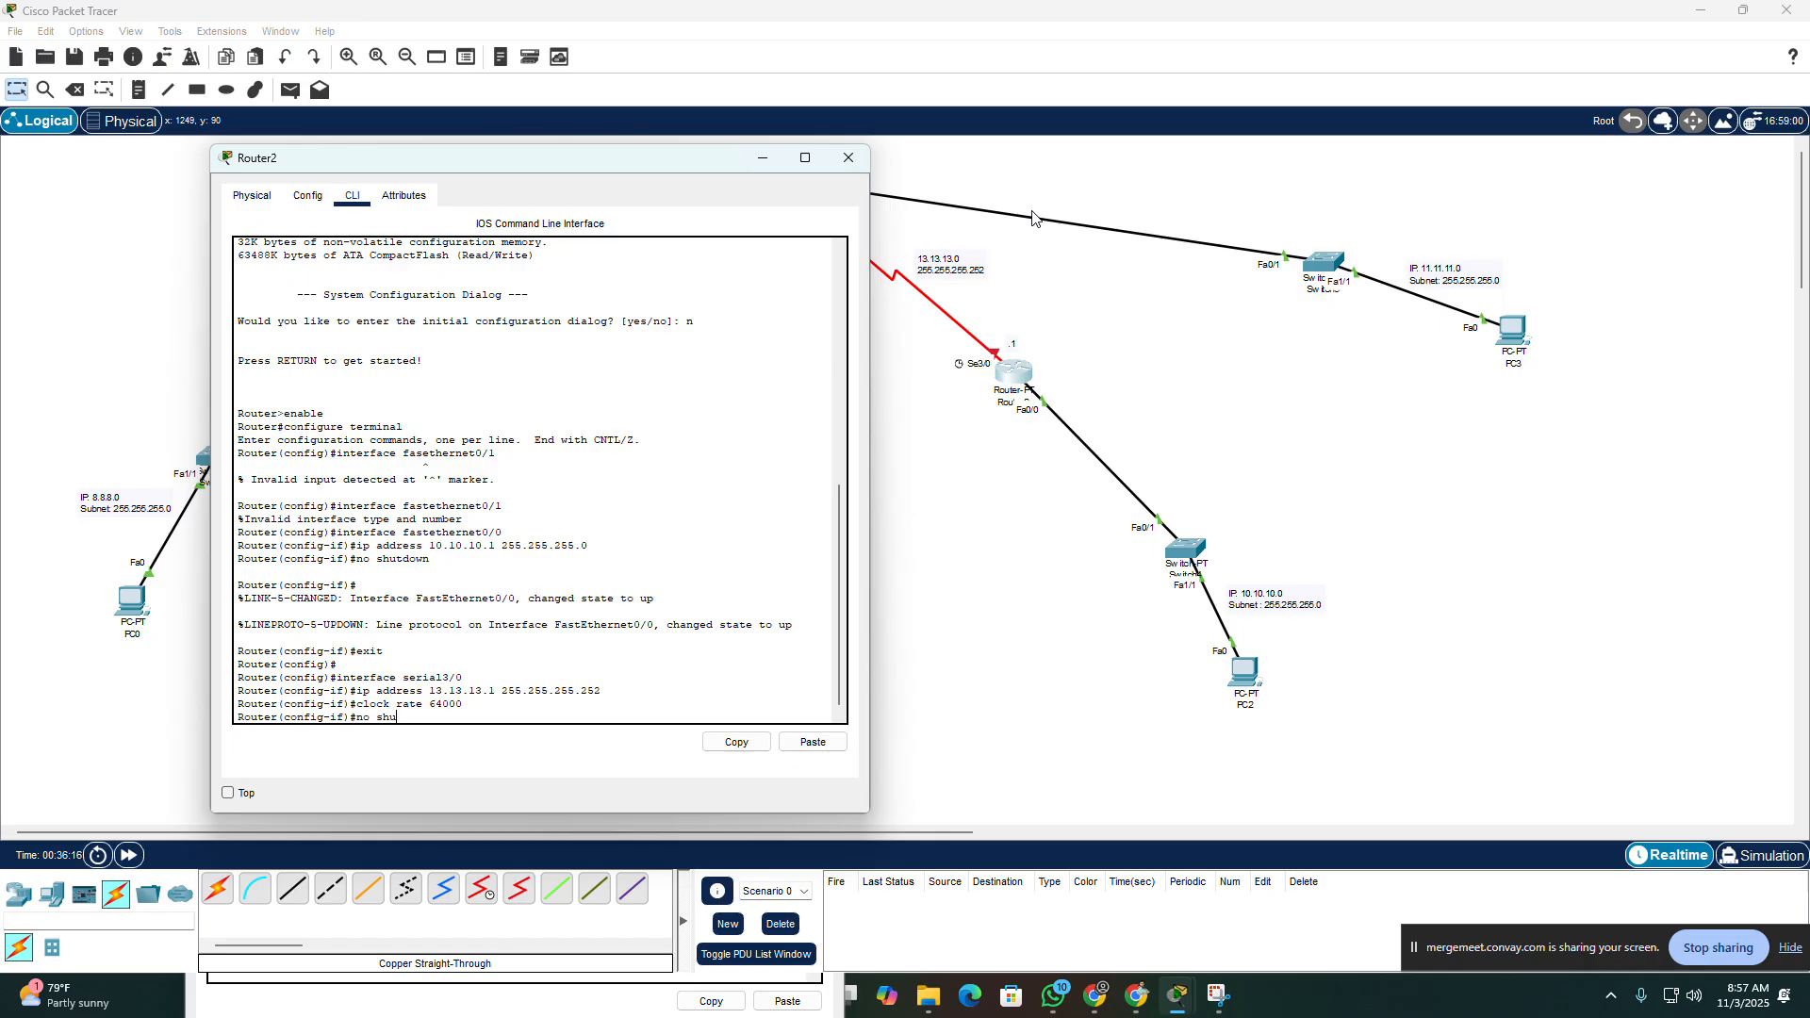
text(tdown)
key(Return)
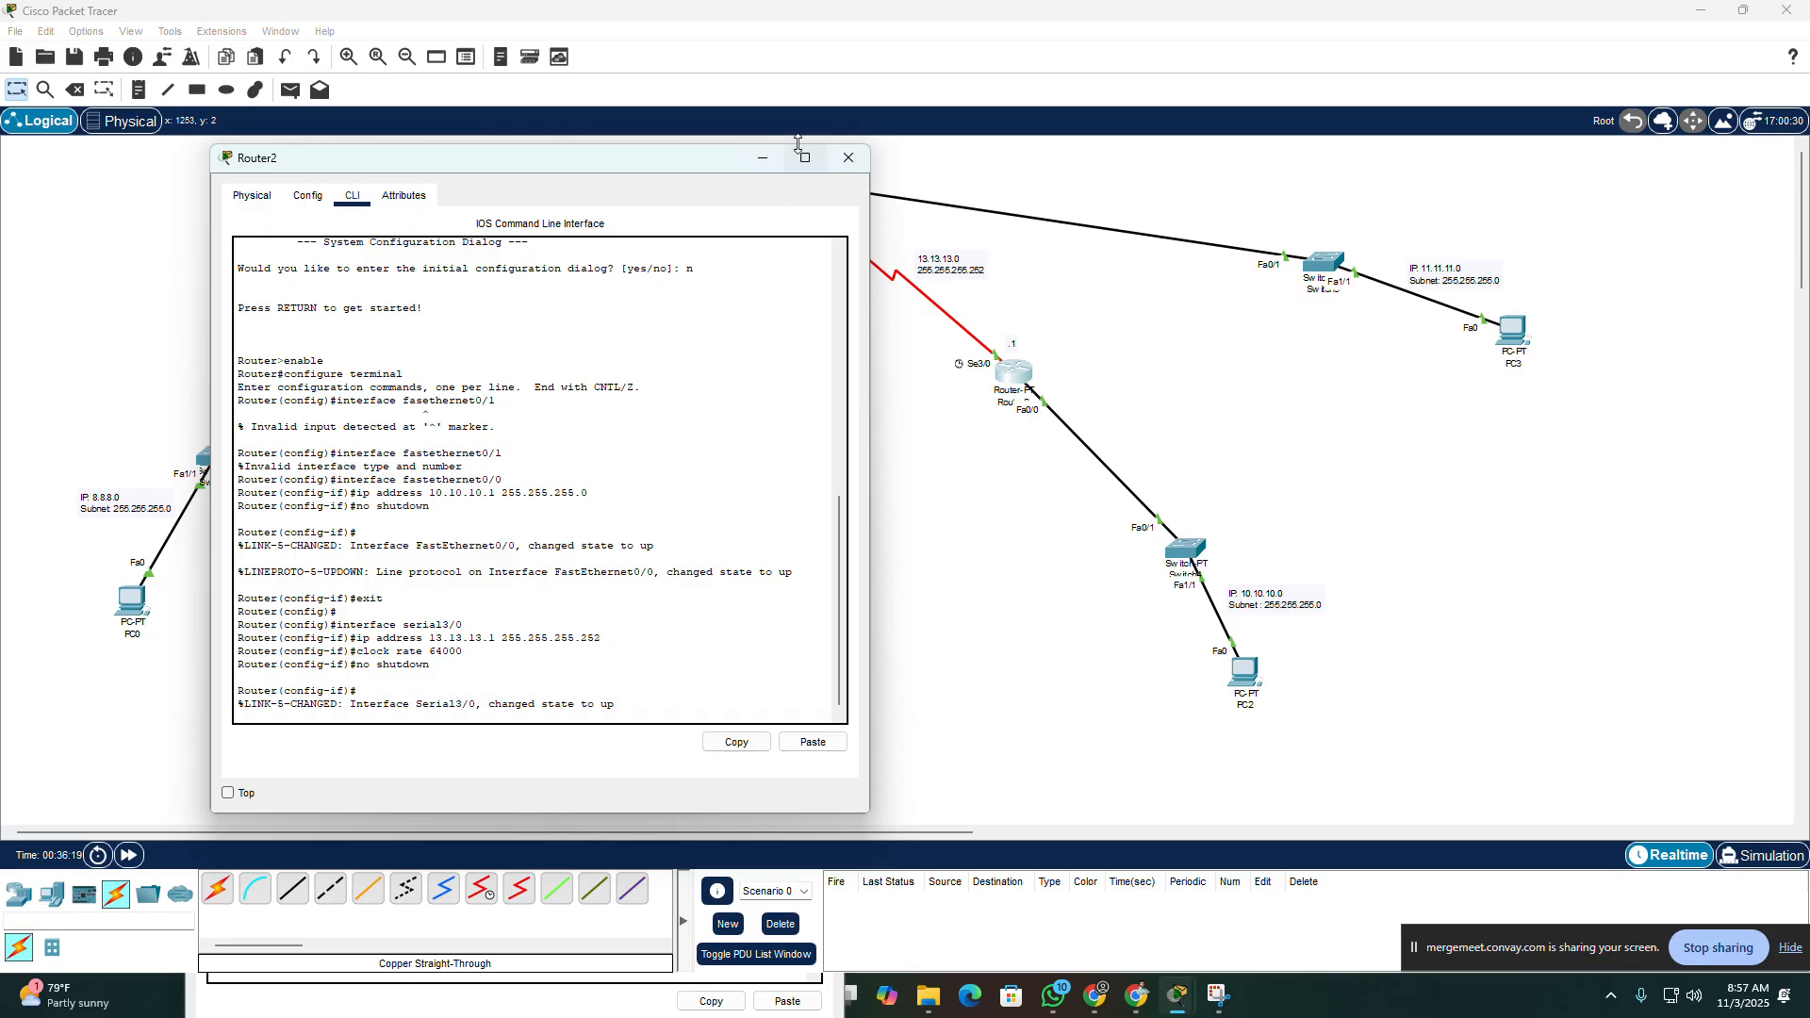
click(763, 157)
click(779, 179)
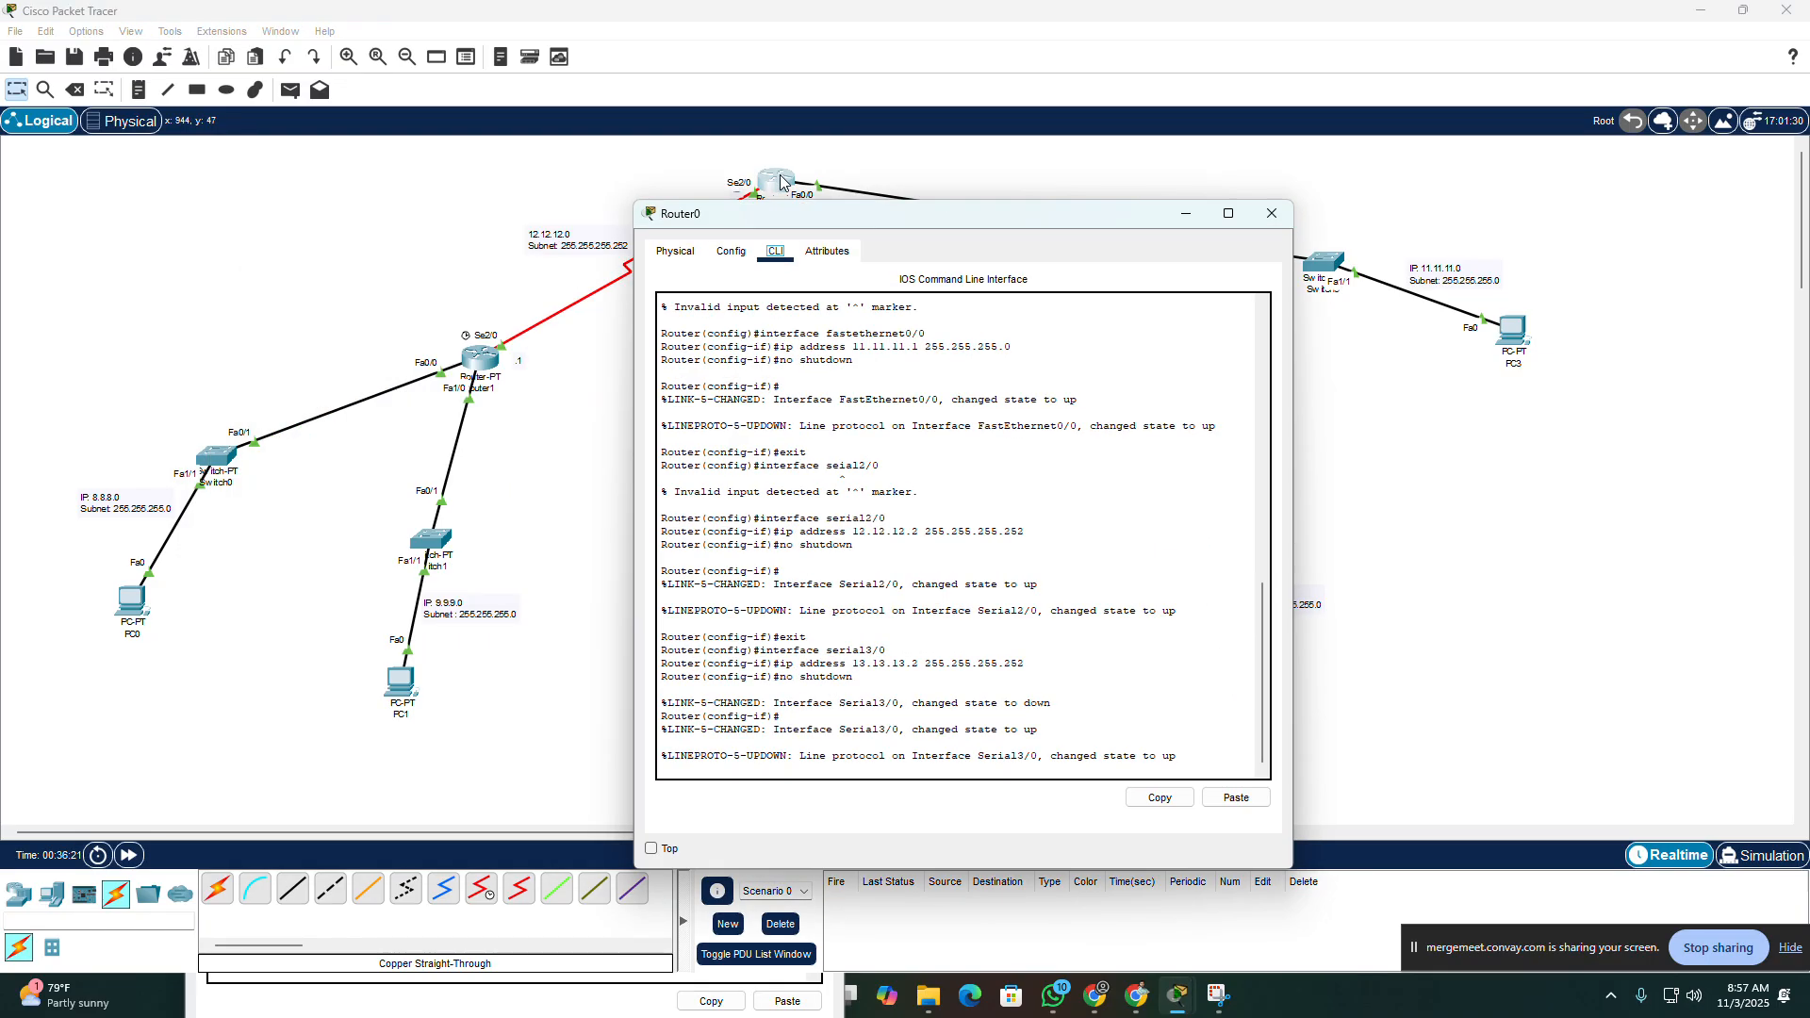
click(1272, 213)
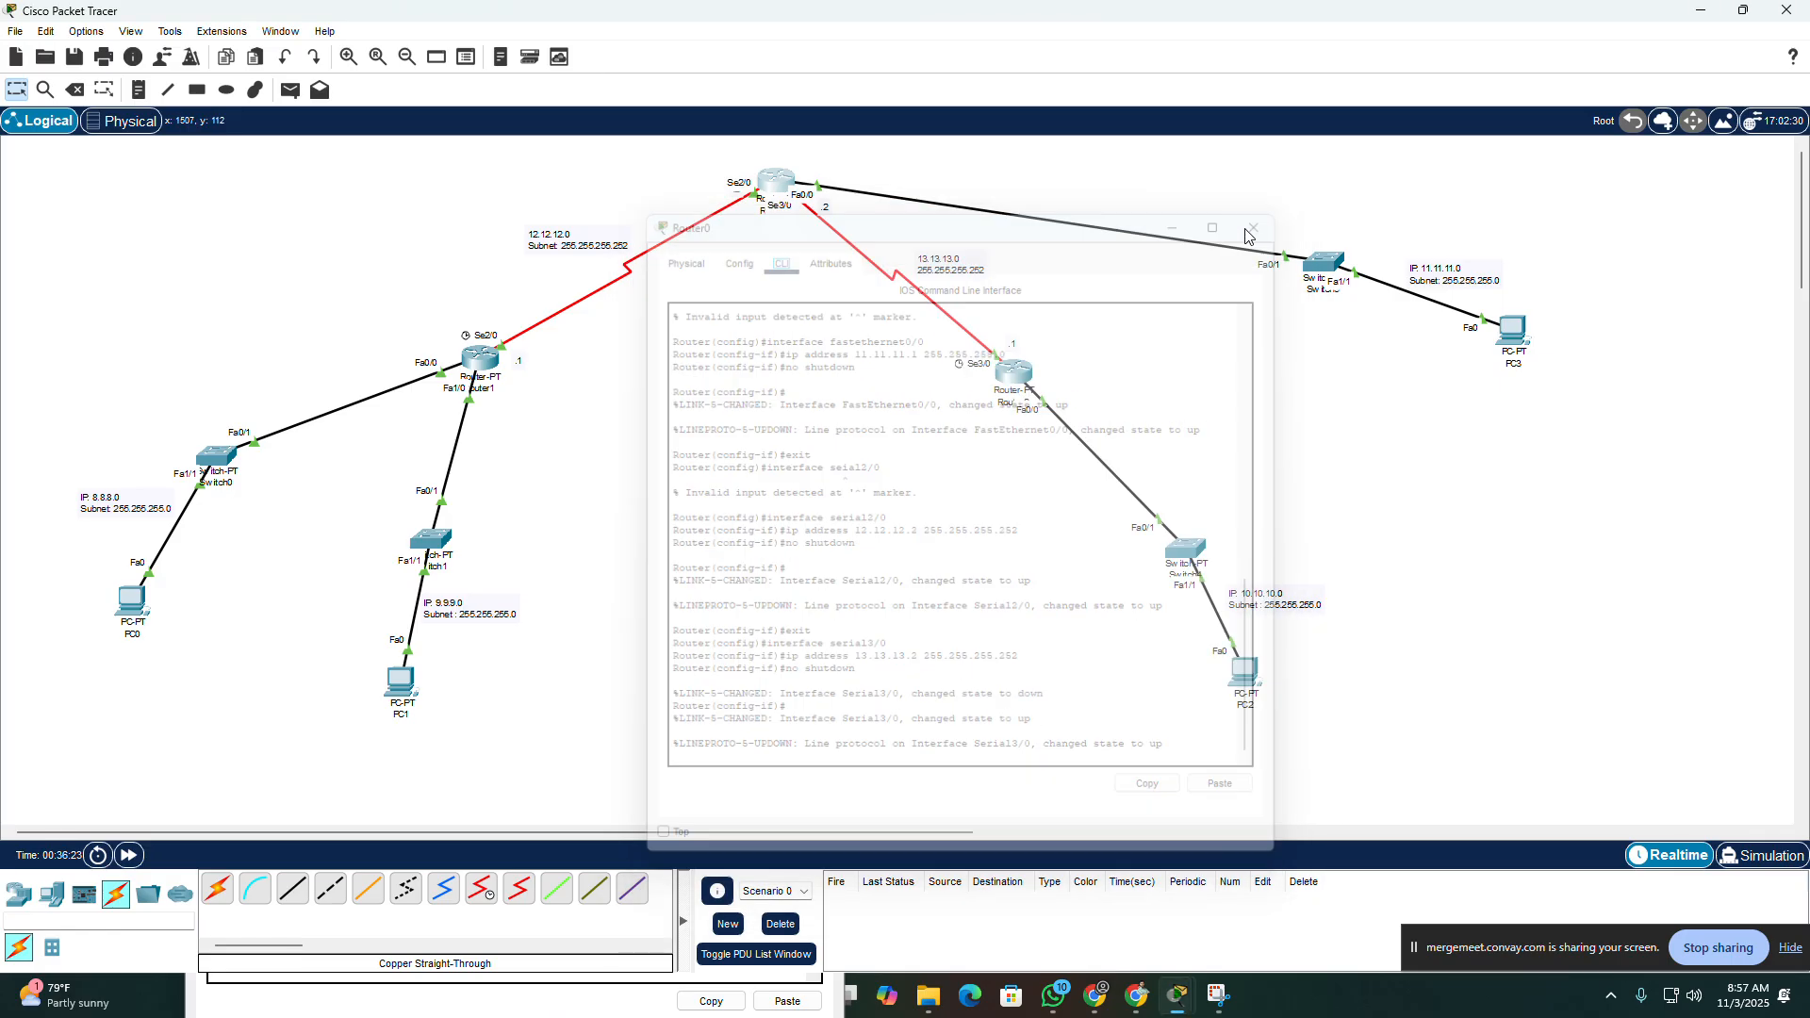
Step: Fast-forward the network time and send a simple PDU from Router2 to Router0 to test the serial link
click(128, 855)
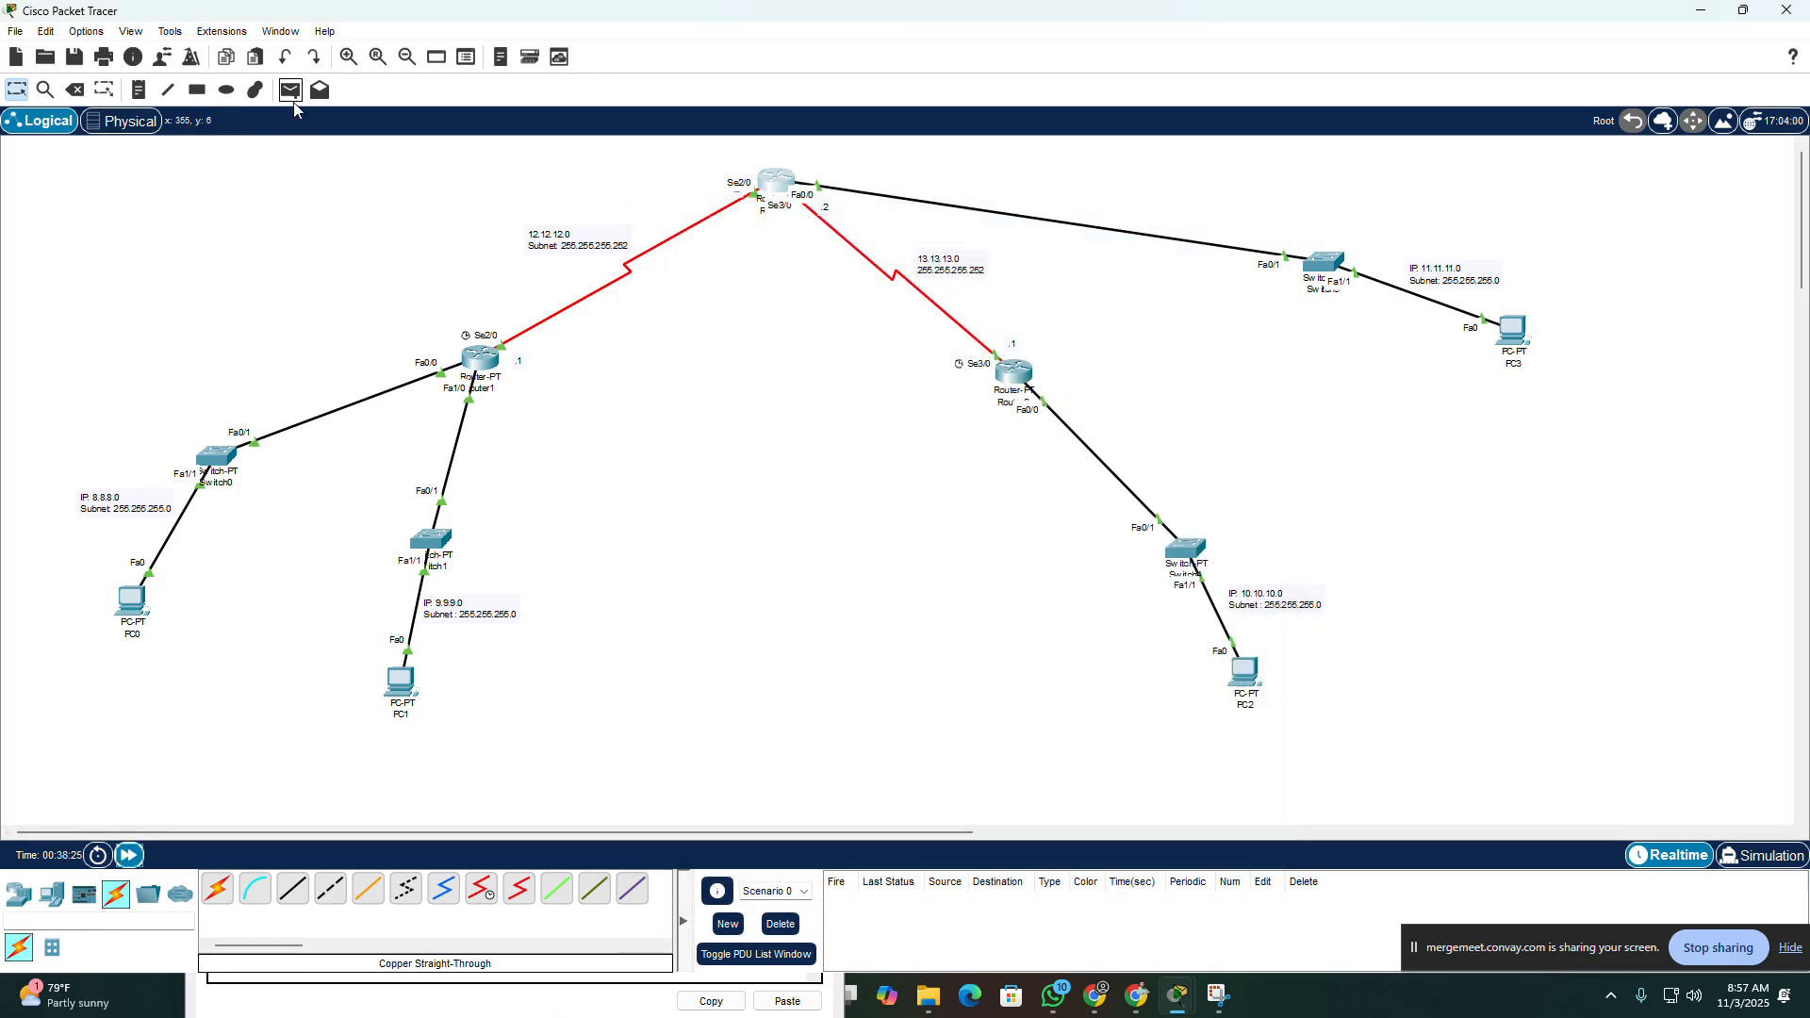
click(291, 89)
click(1014, 371)
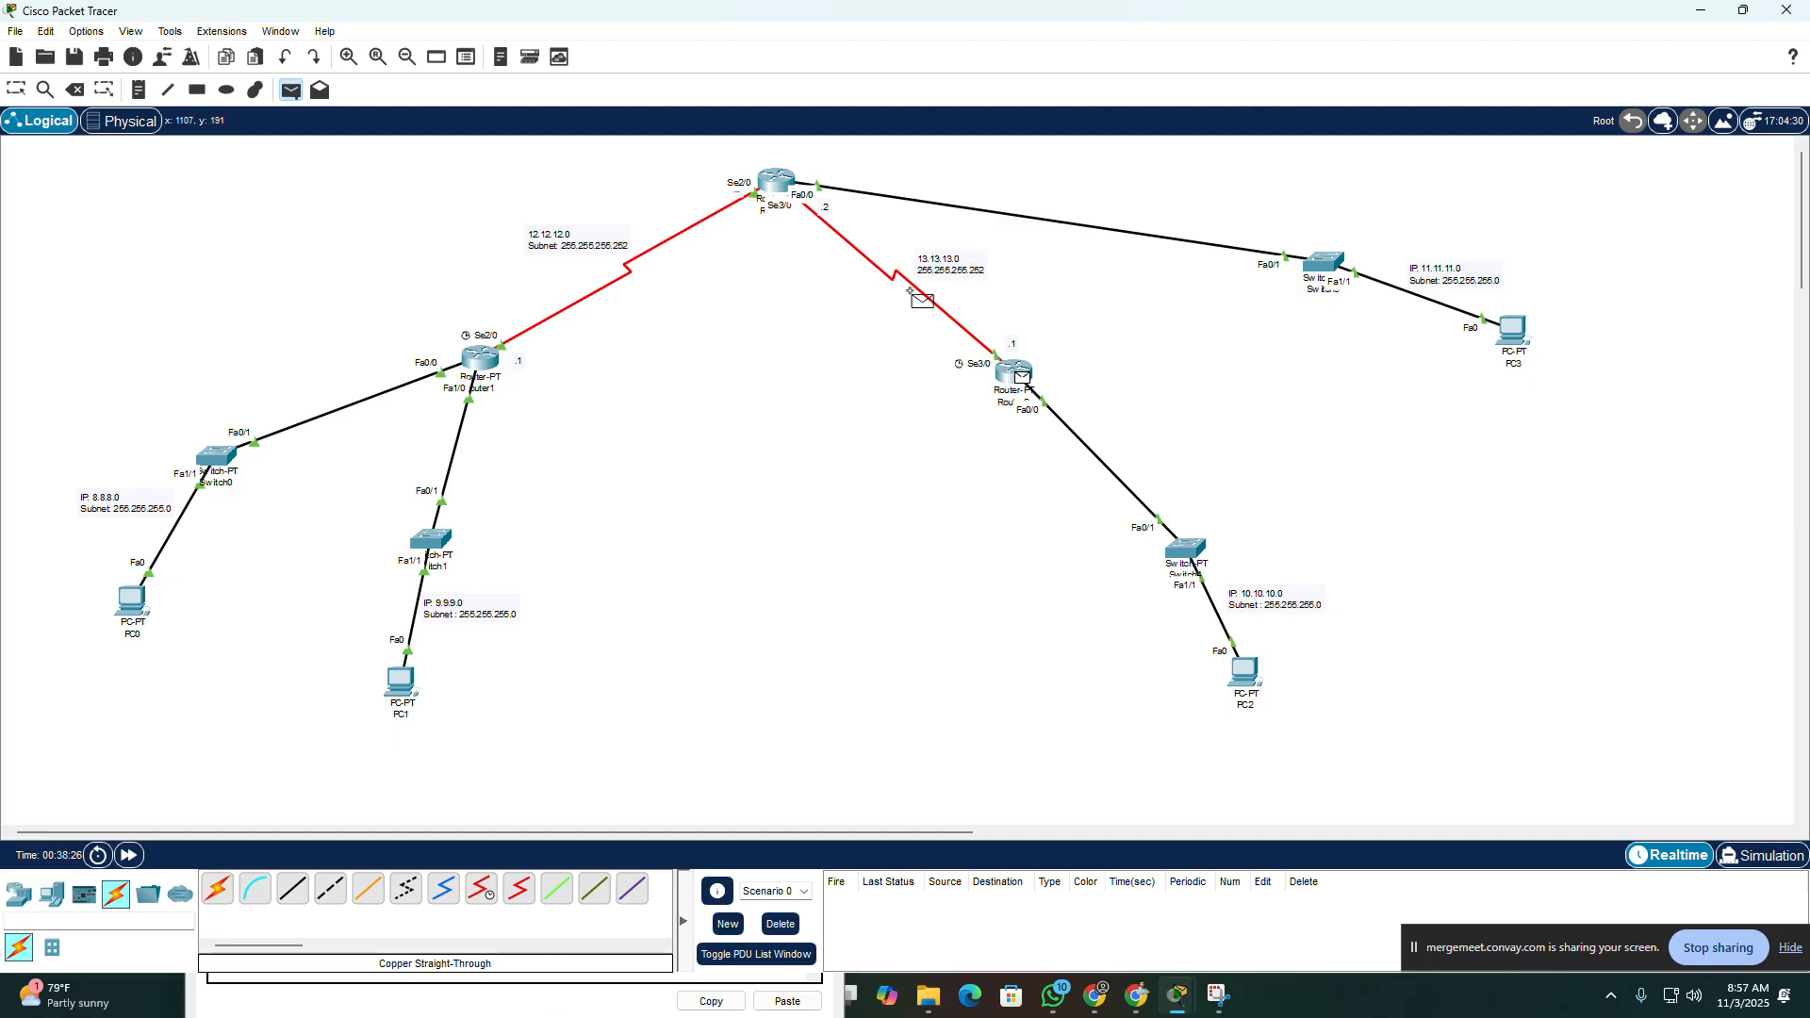
click(780, 179)
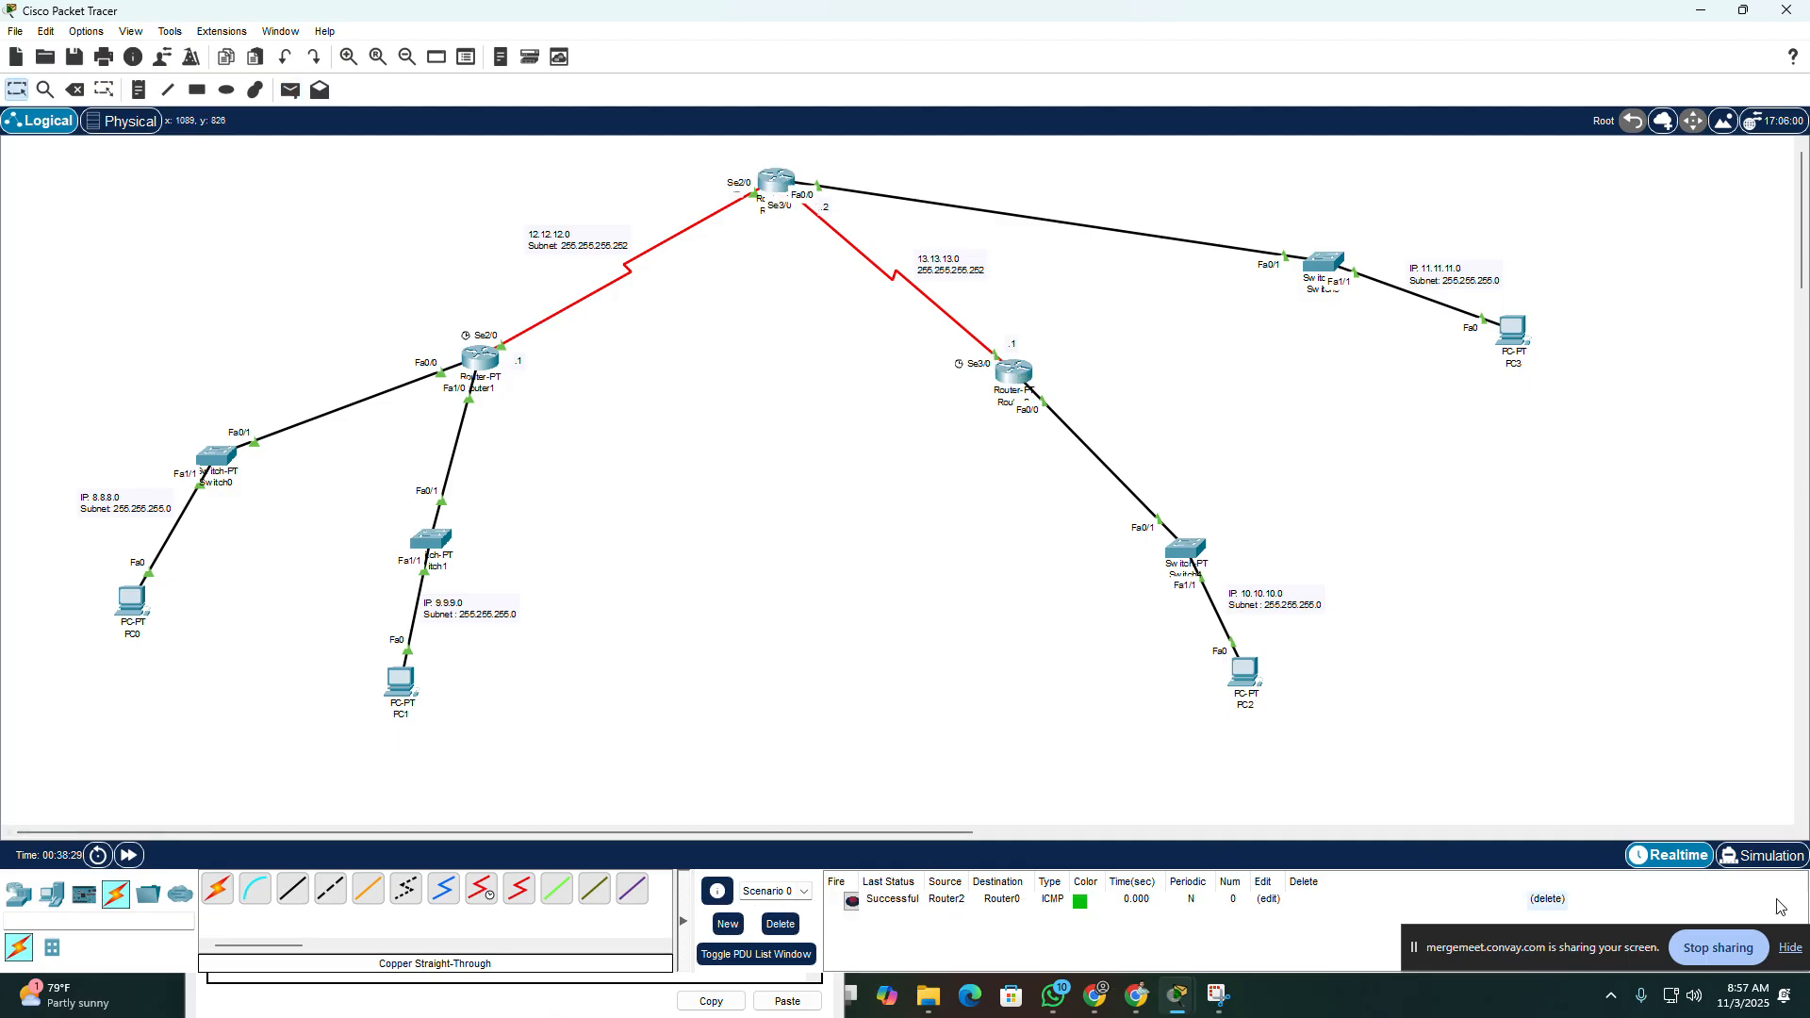
Step: Test connectivity with a simple PDU from PC0 to PC3 and delete the current PDU scenario
click(291, 89)
click(132, 600)
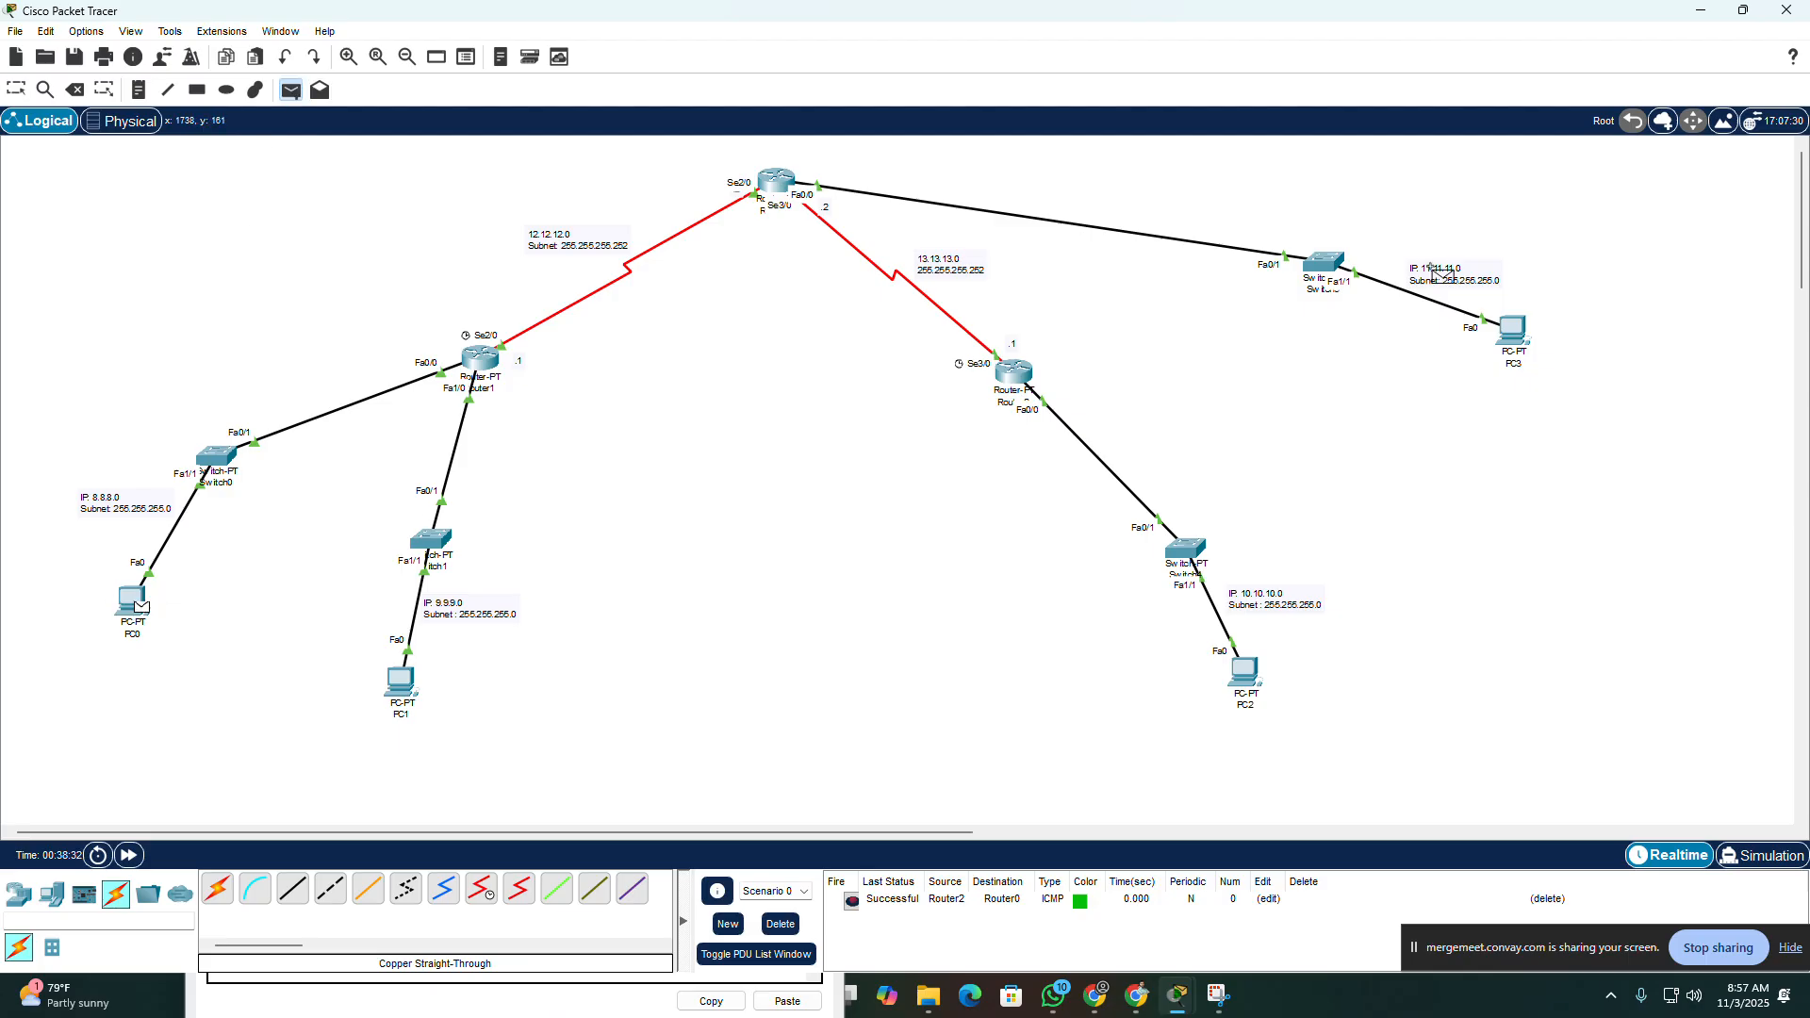
click(1515, 329)
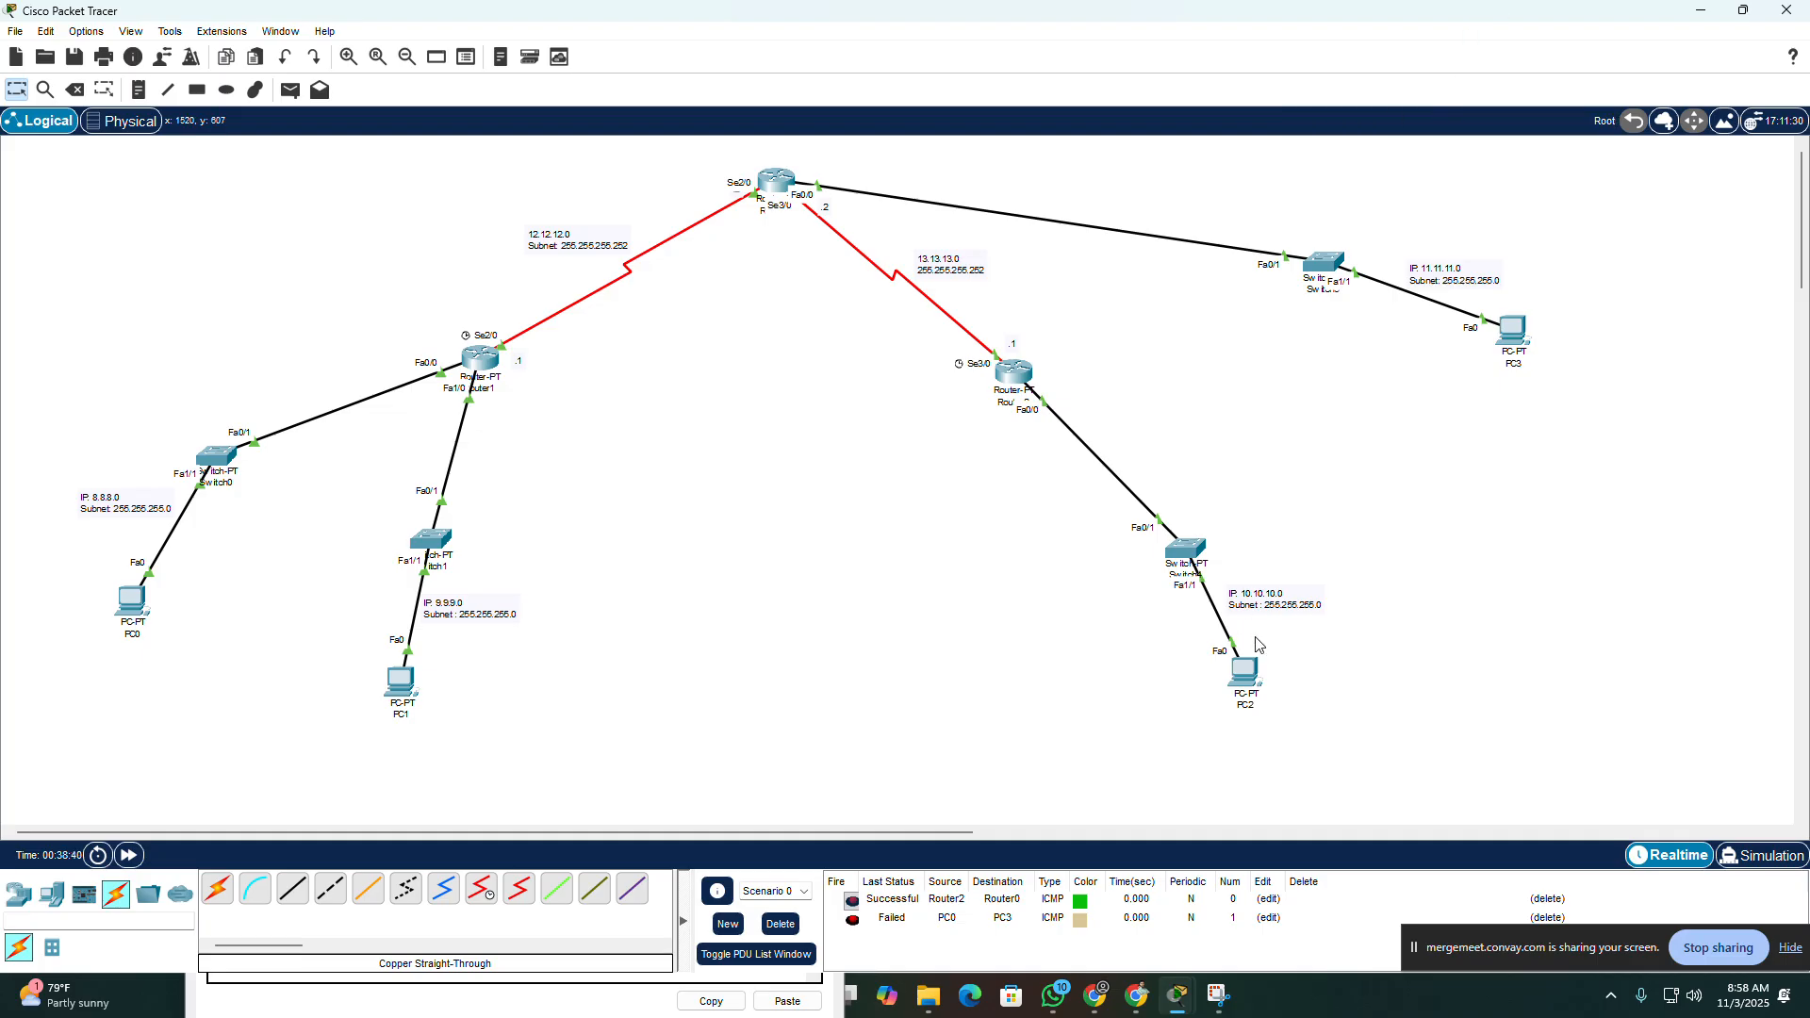
click(779, 927)
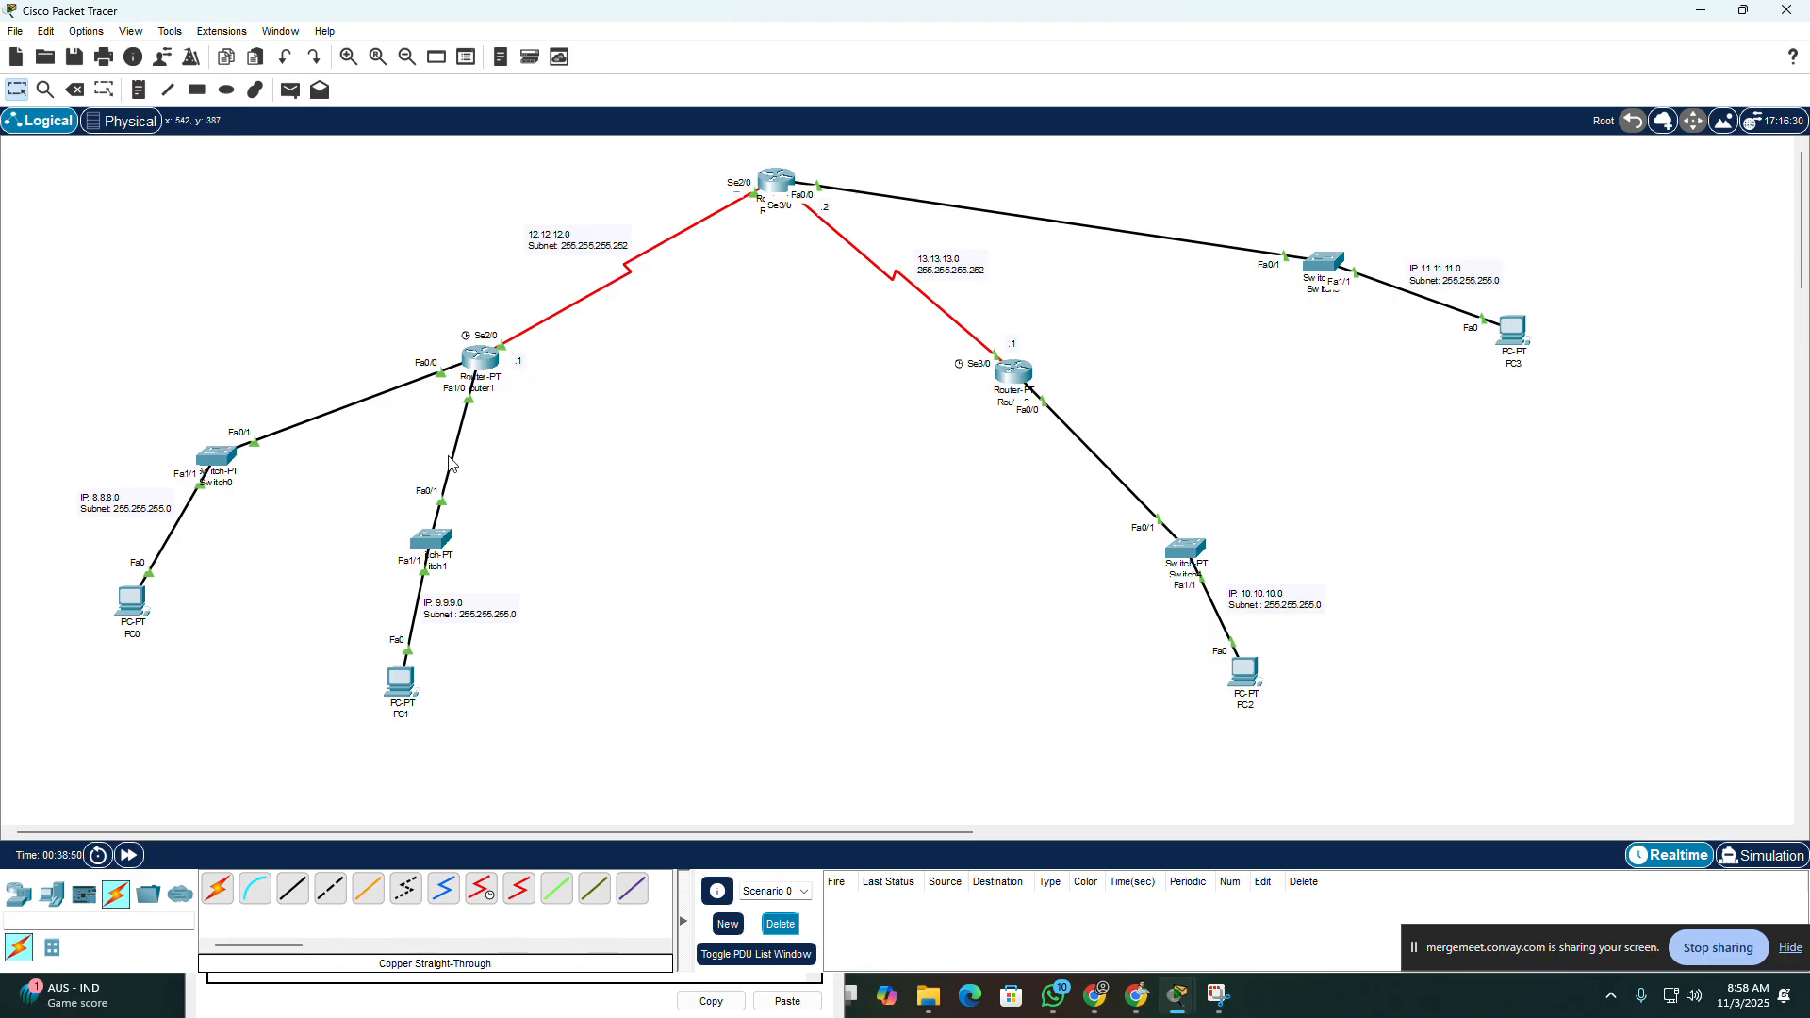
Step: Open Router1's command line and review the address commands entered for its FastEthernet and serial interfaces, ending at a fresh prompt
click(471, 373)
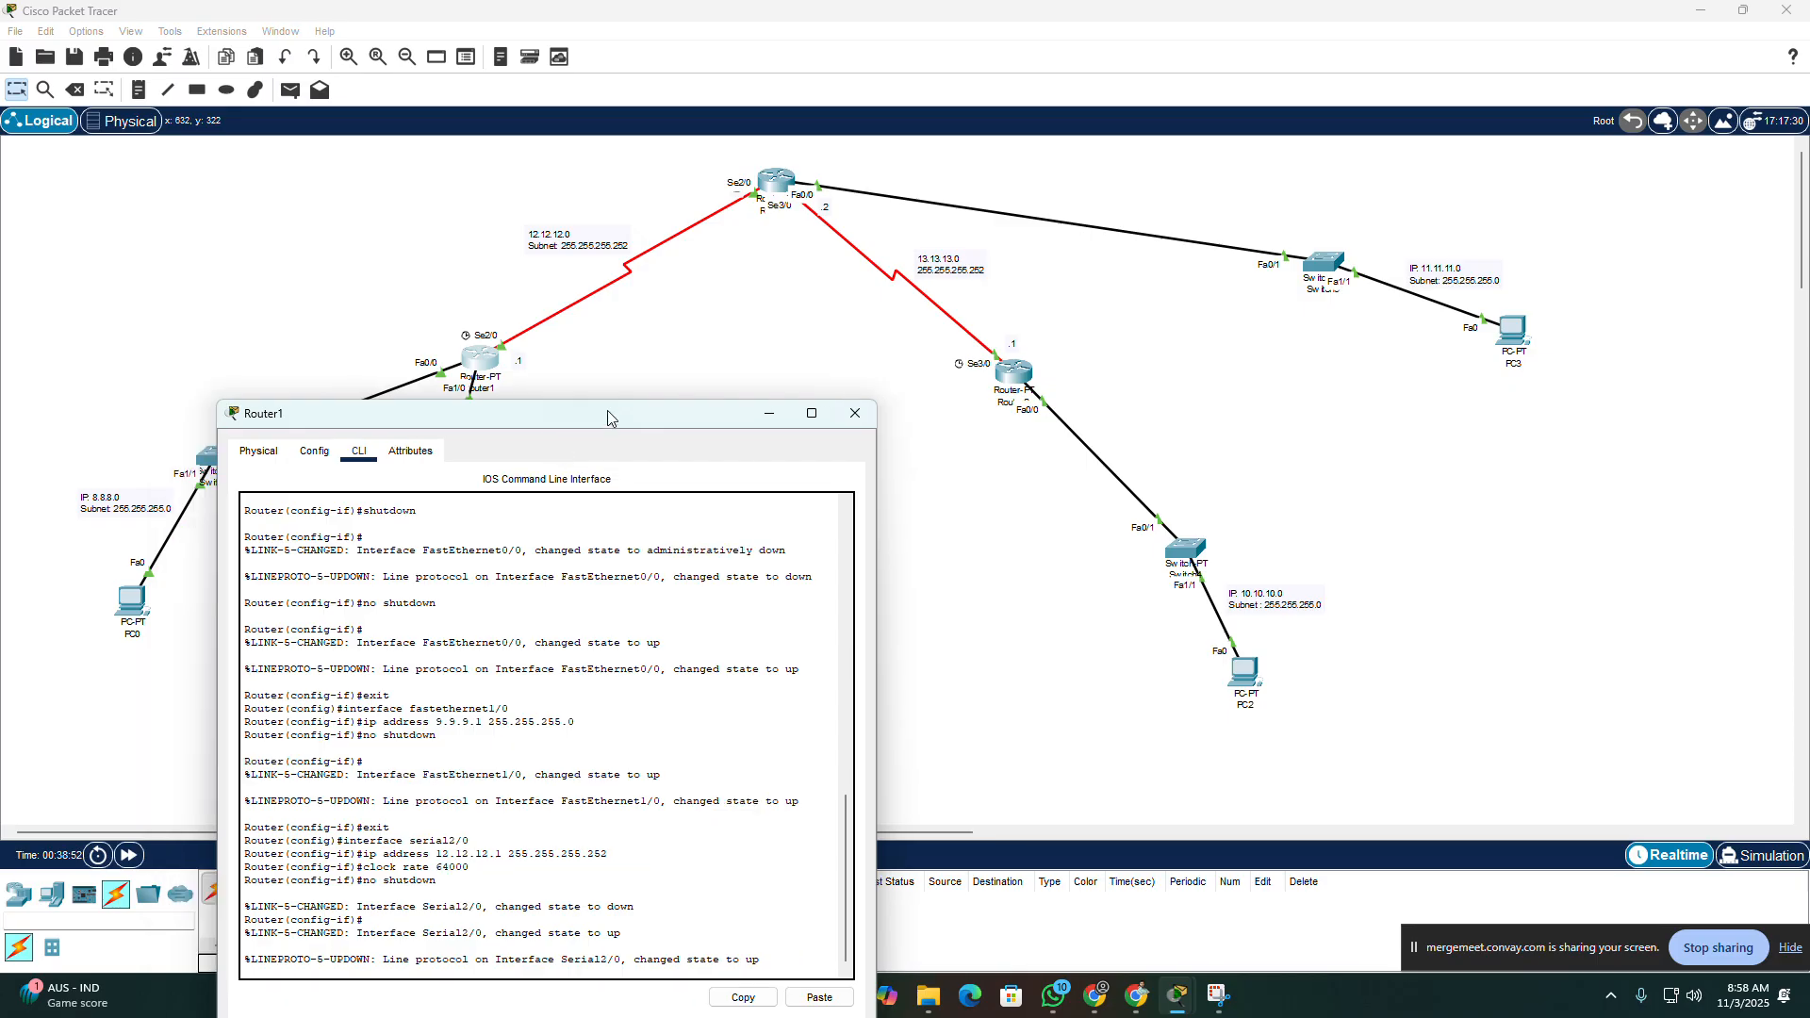
drag(608, 412, 1178, 178)
scroll(1050, 526, up, 10)
scroll(1050, 526, down, 5)
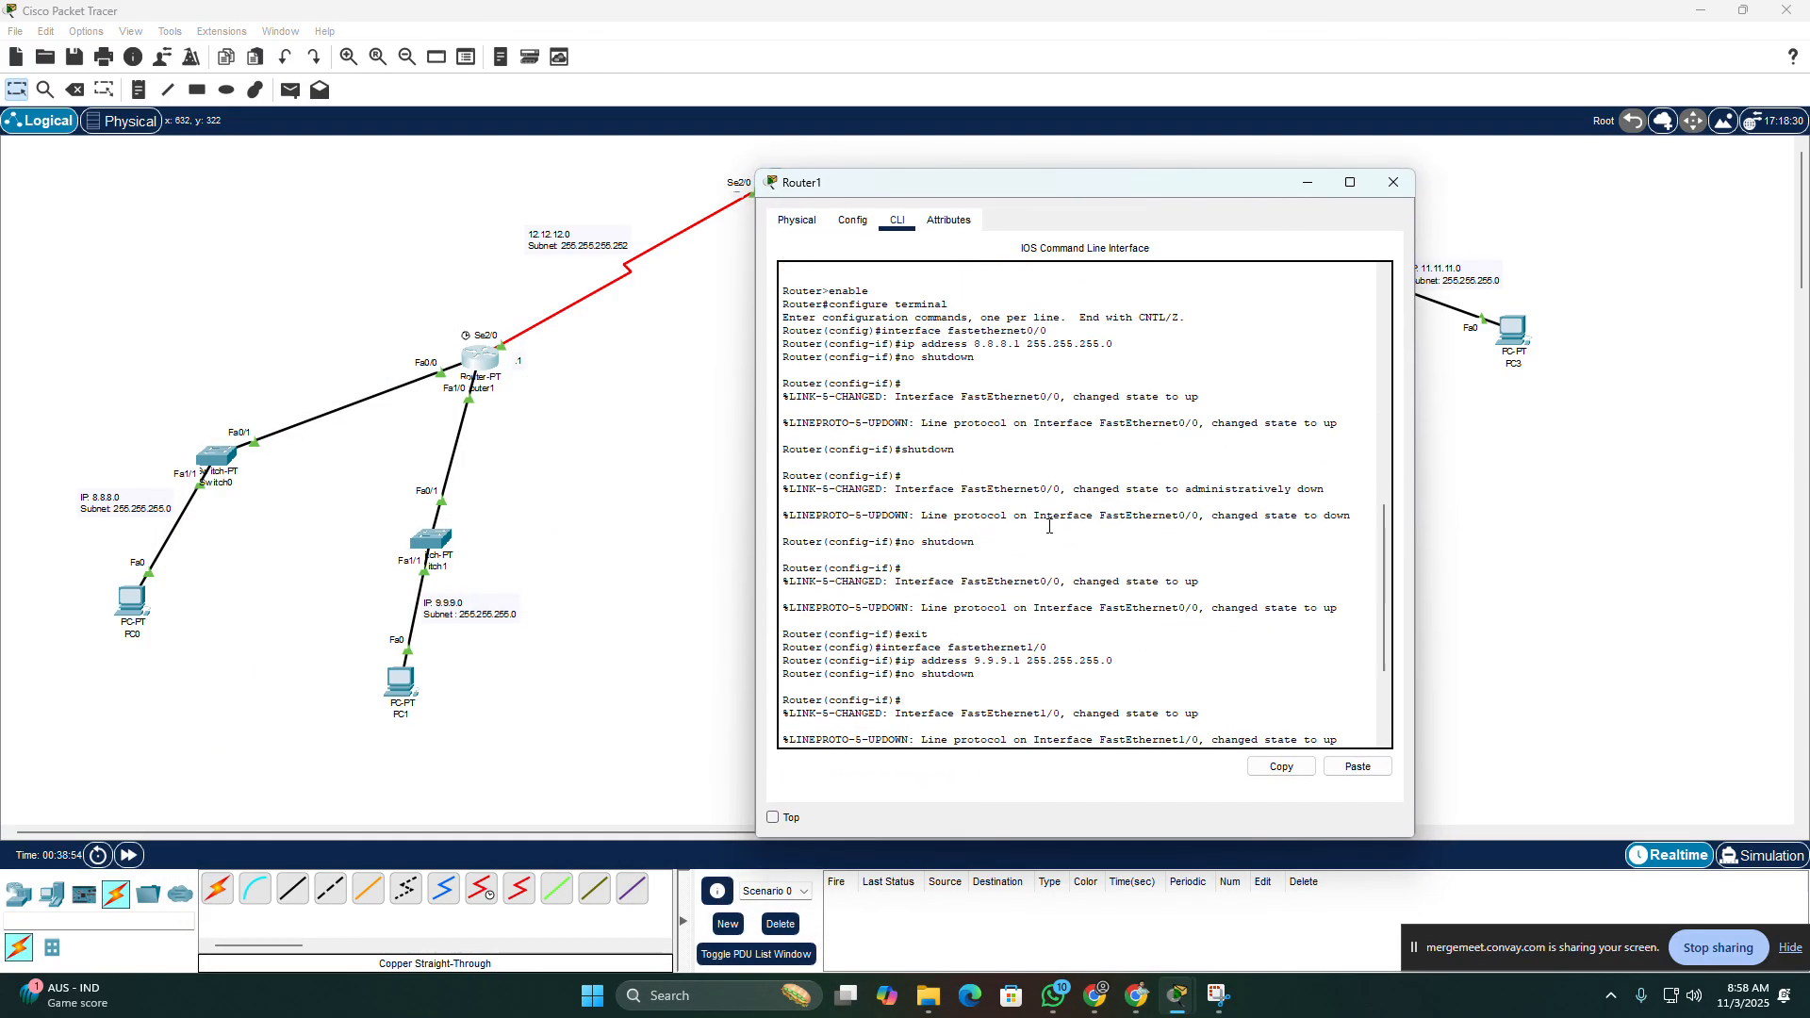
drag(895, 344, 1149, 368)
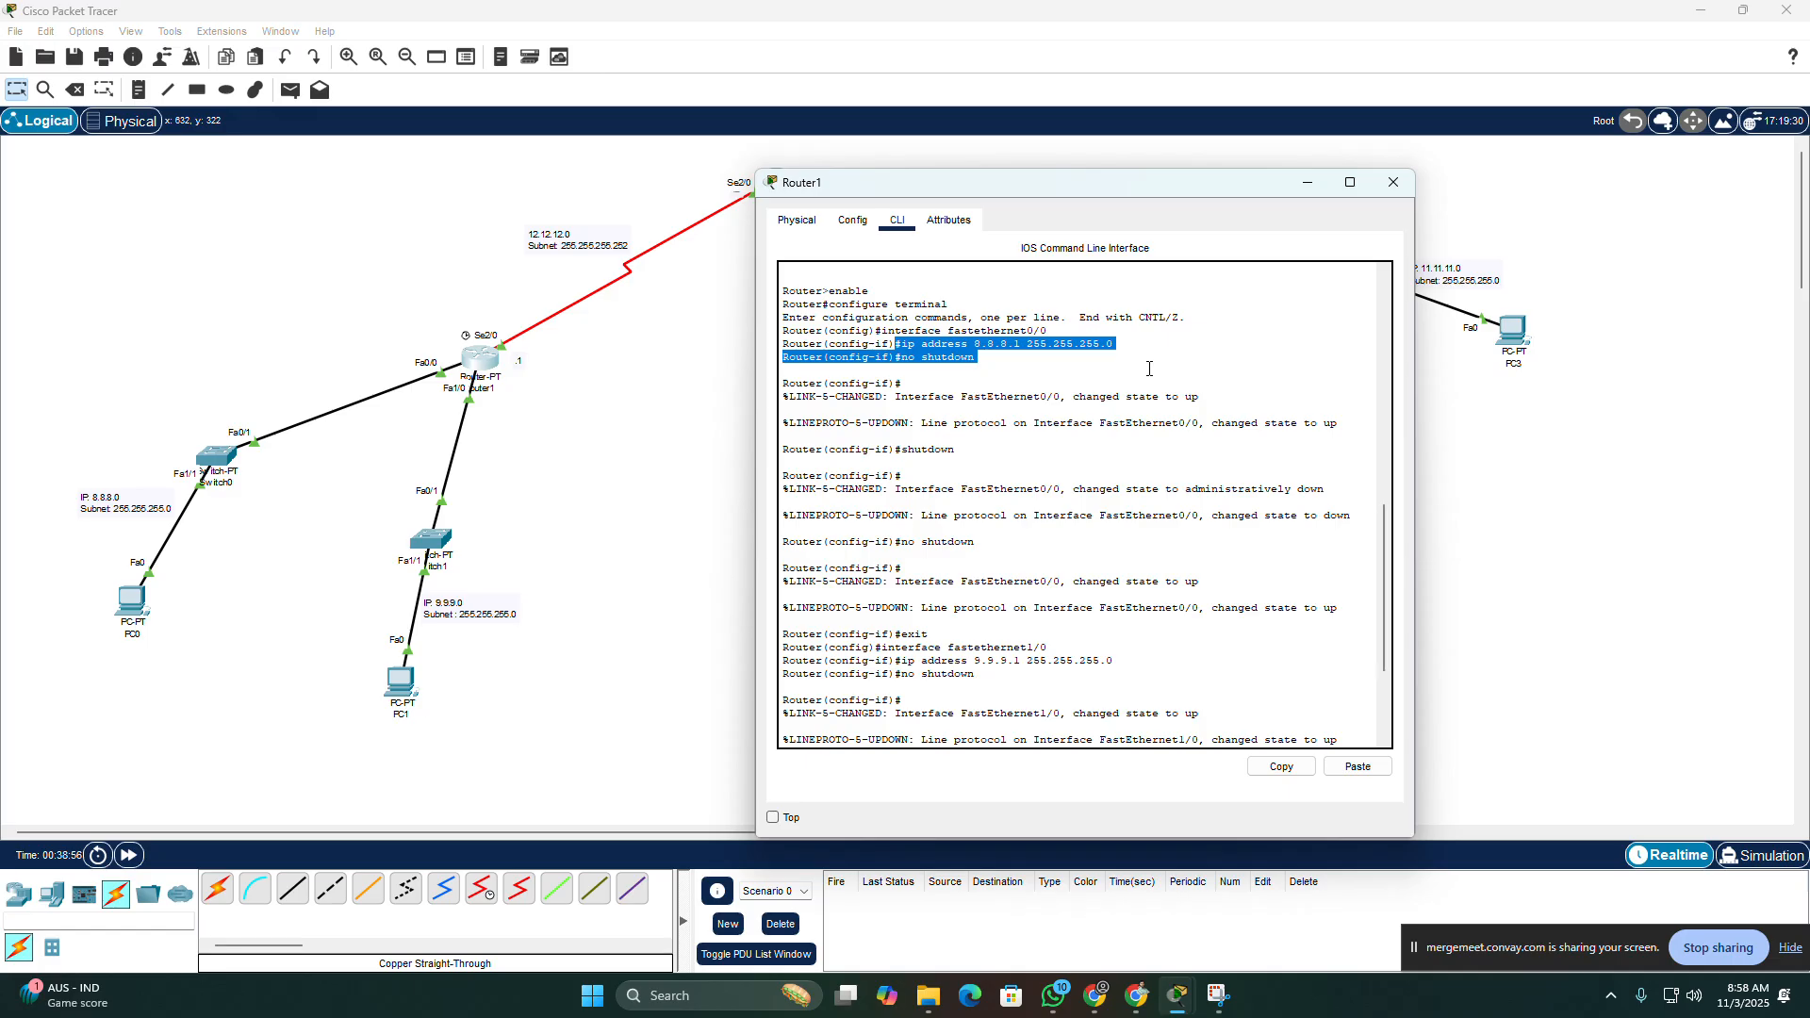
drag(928, 660, 1091, 676)
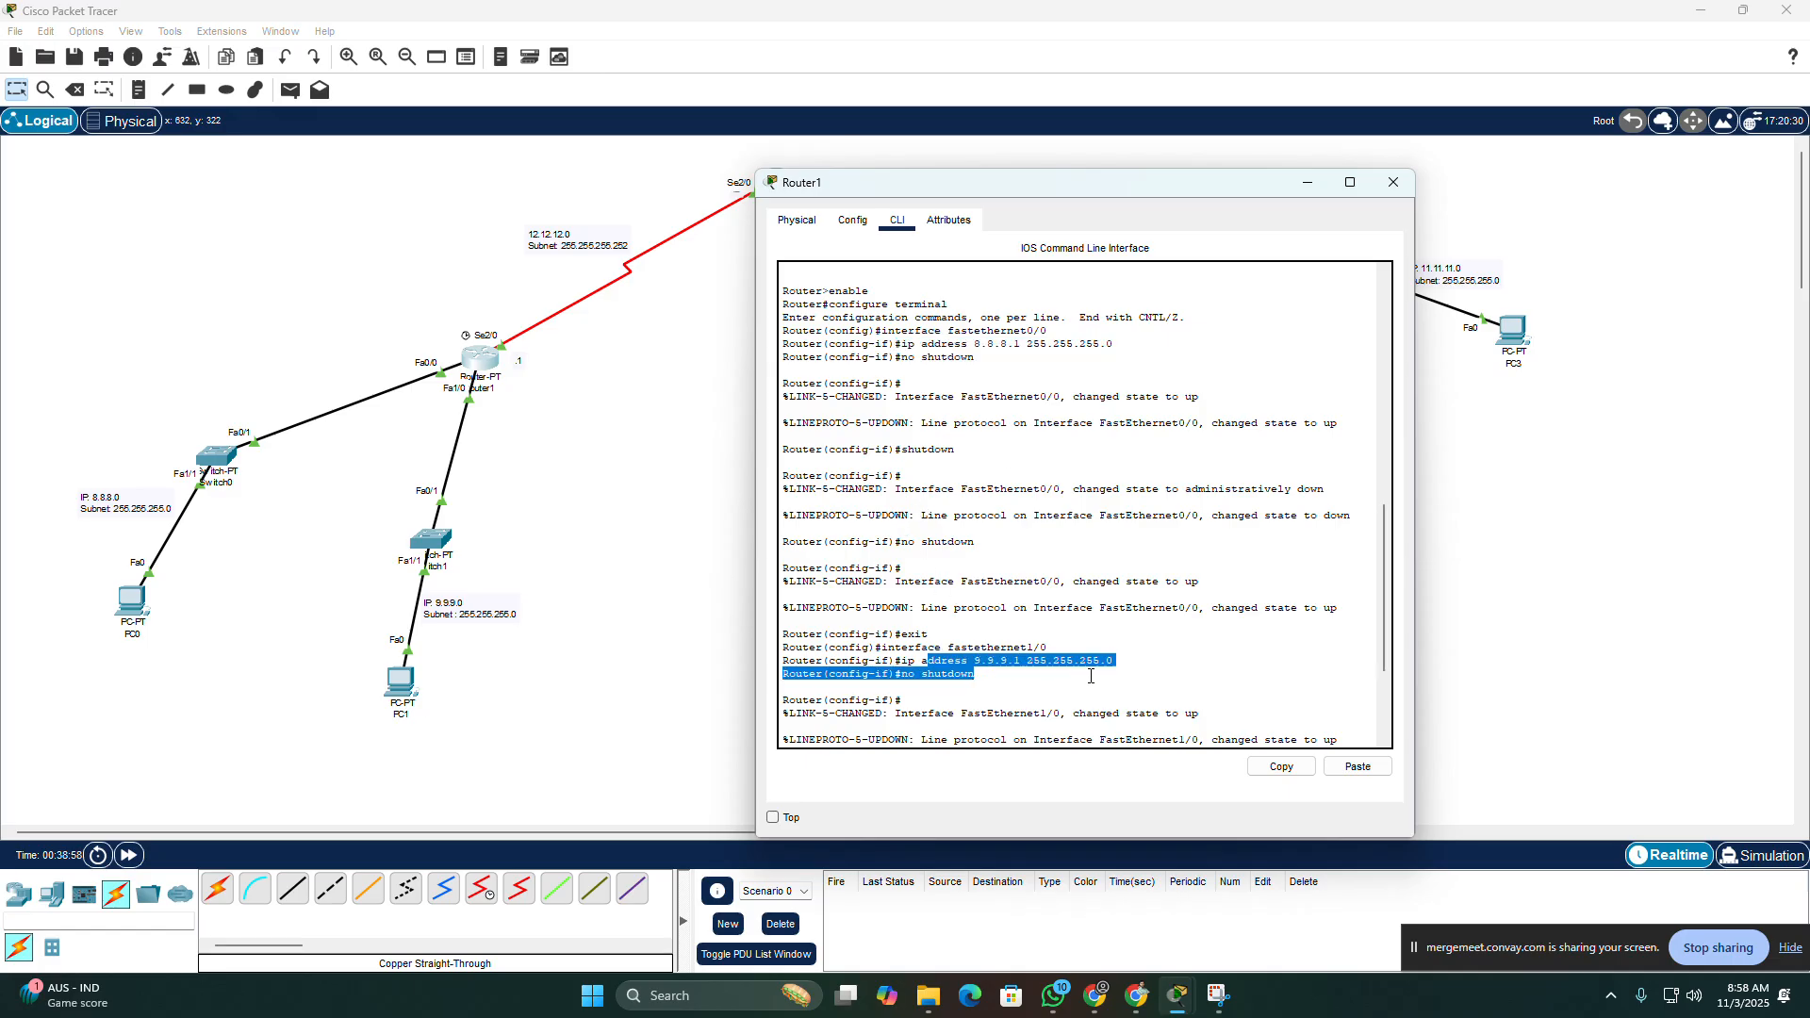
scroll(1068, 582, down, 3)
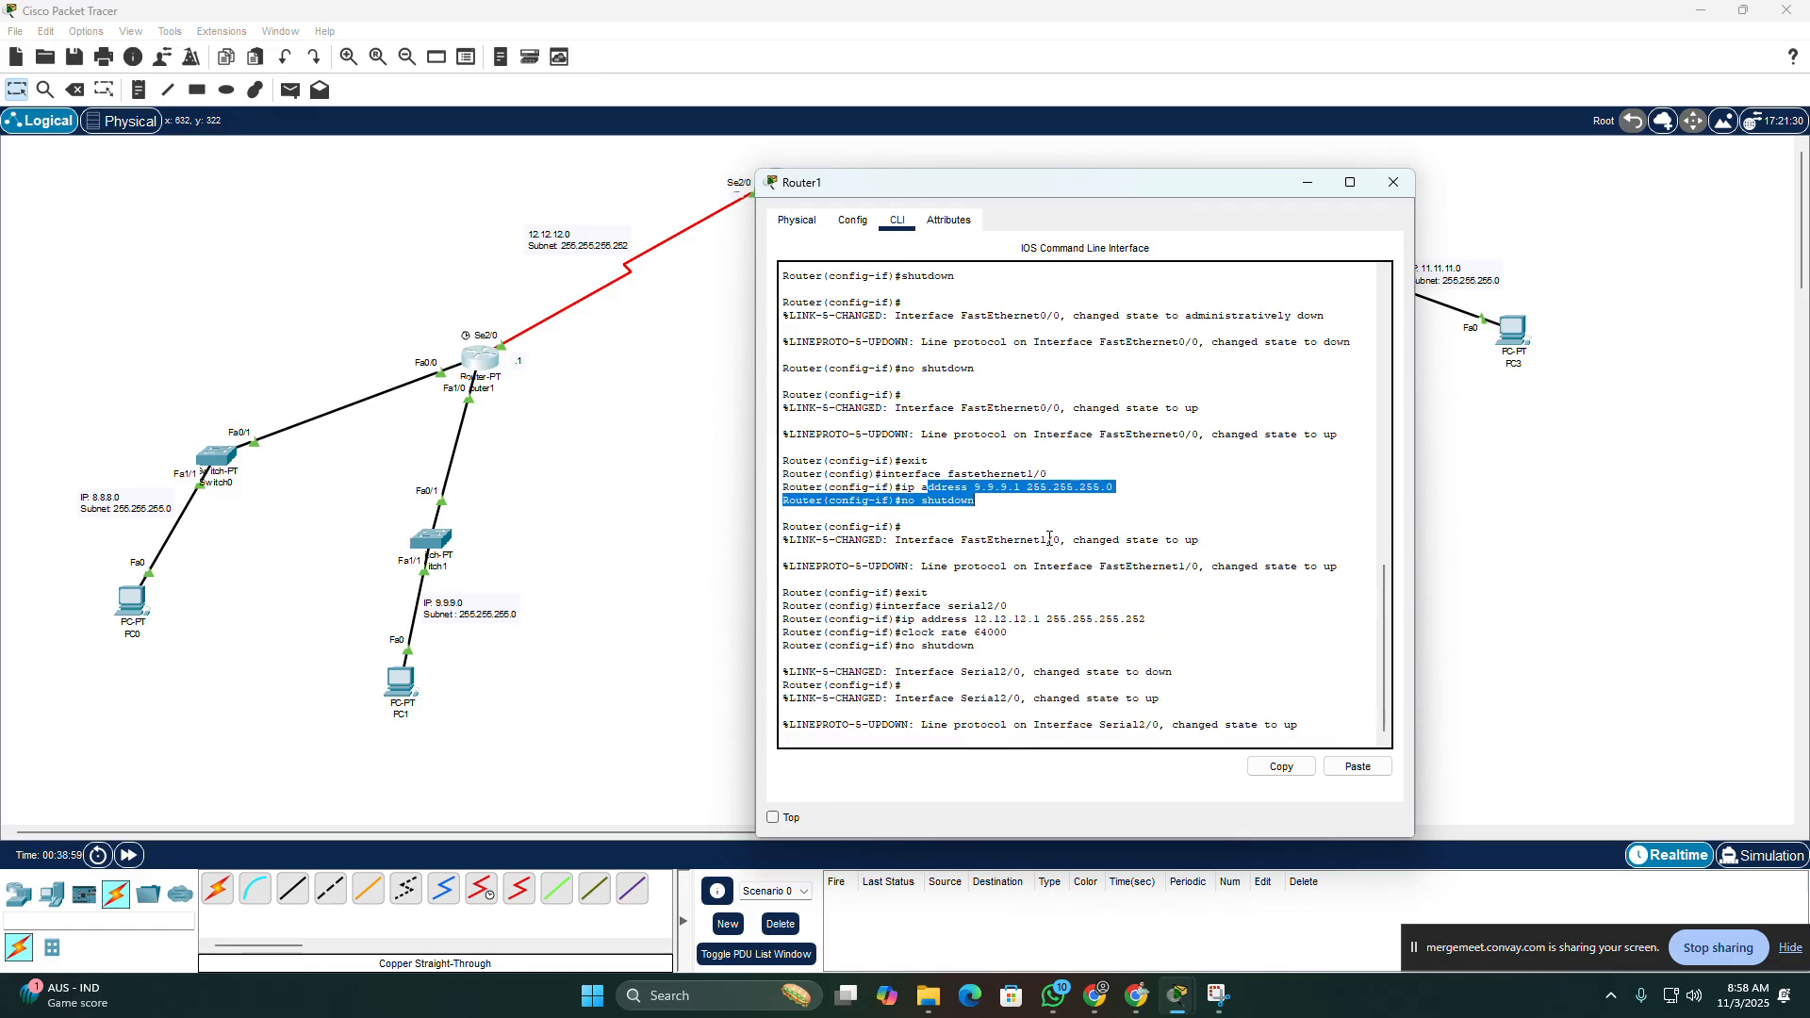
click(1310, 732)
key(Return)
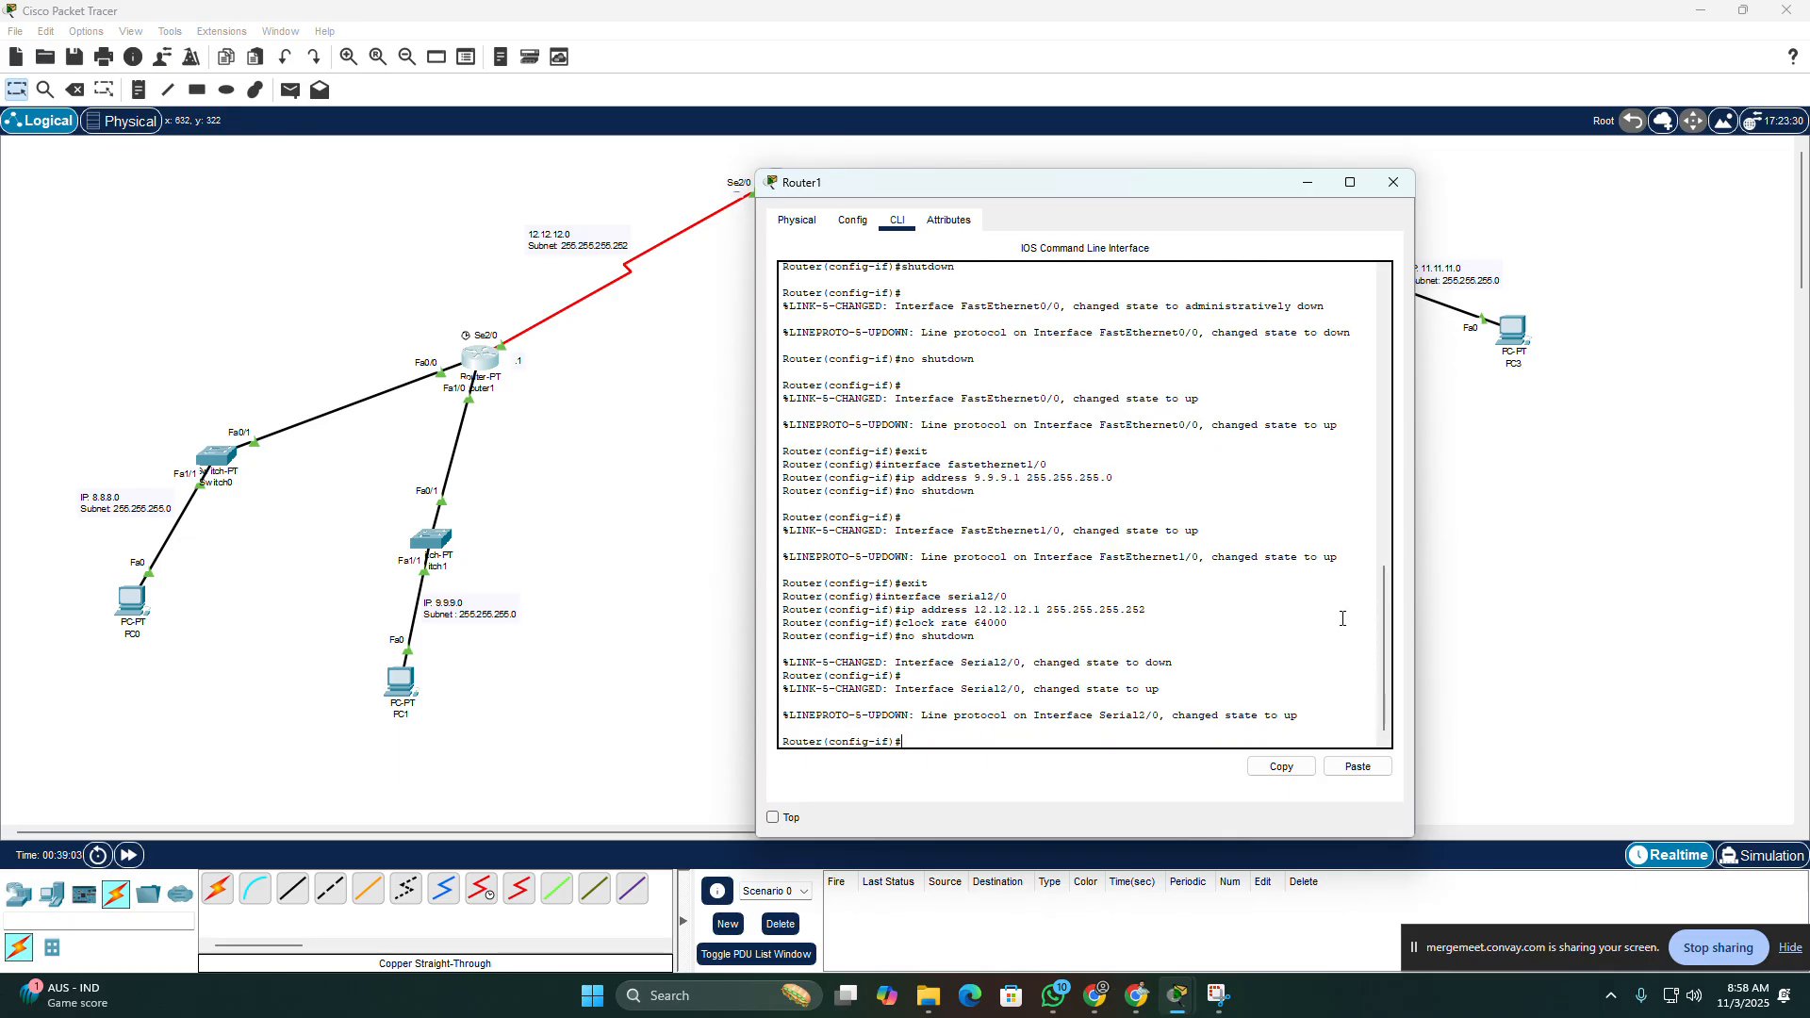
drag(1125, 183, 1172, 847)
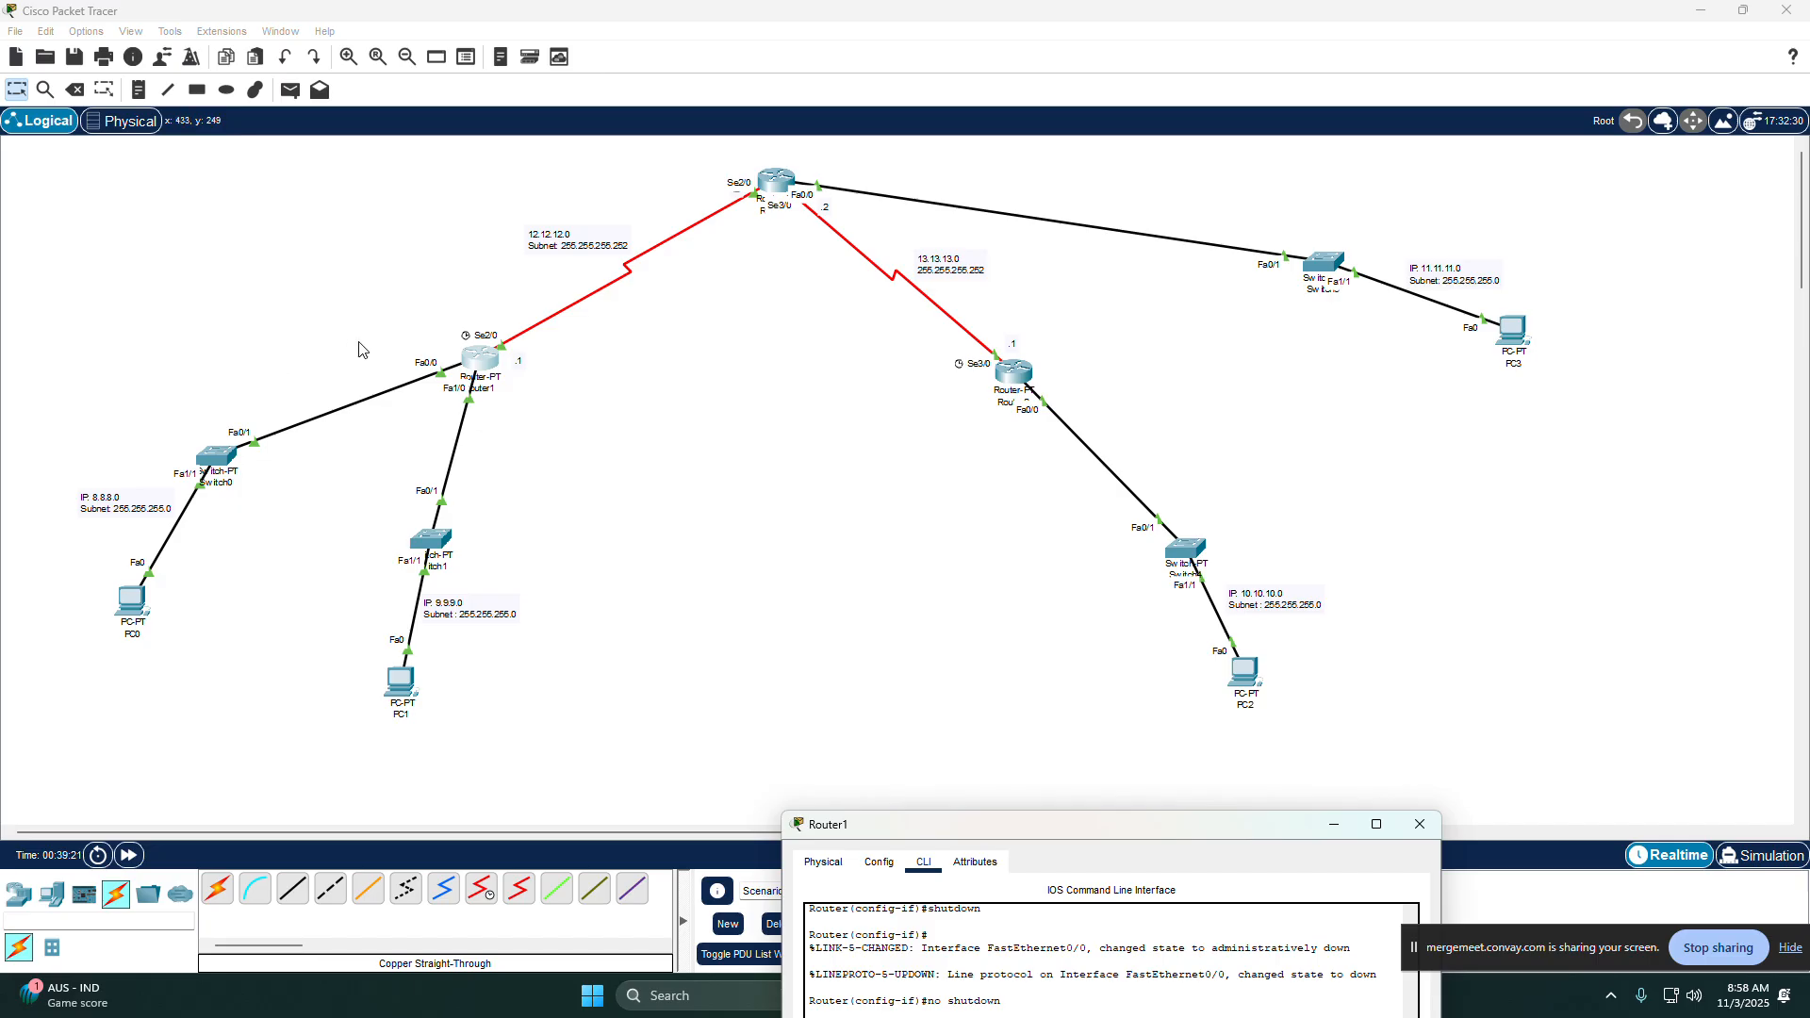
drag(589, 651, 283, 739)
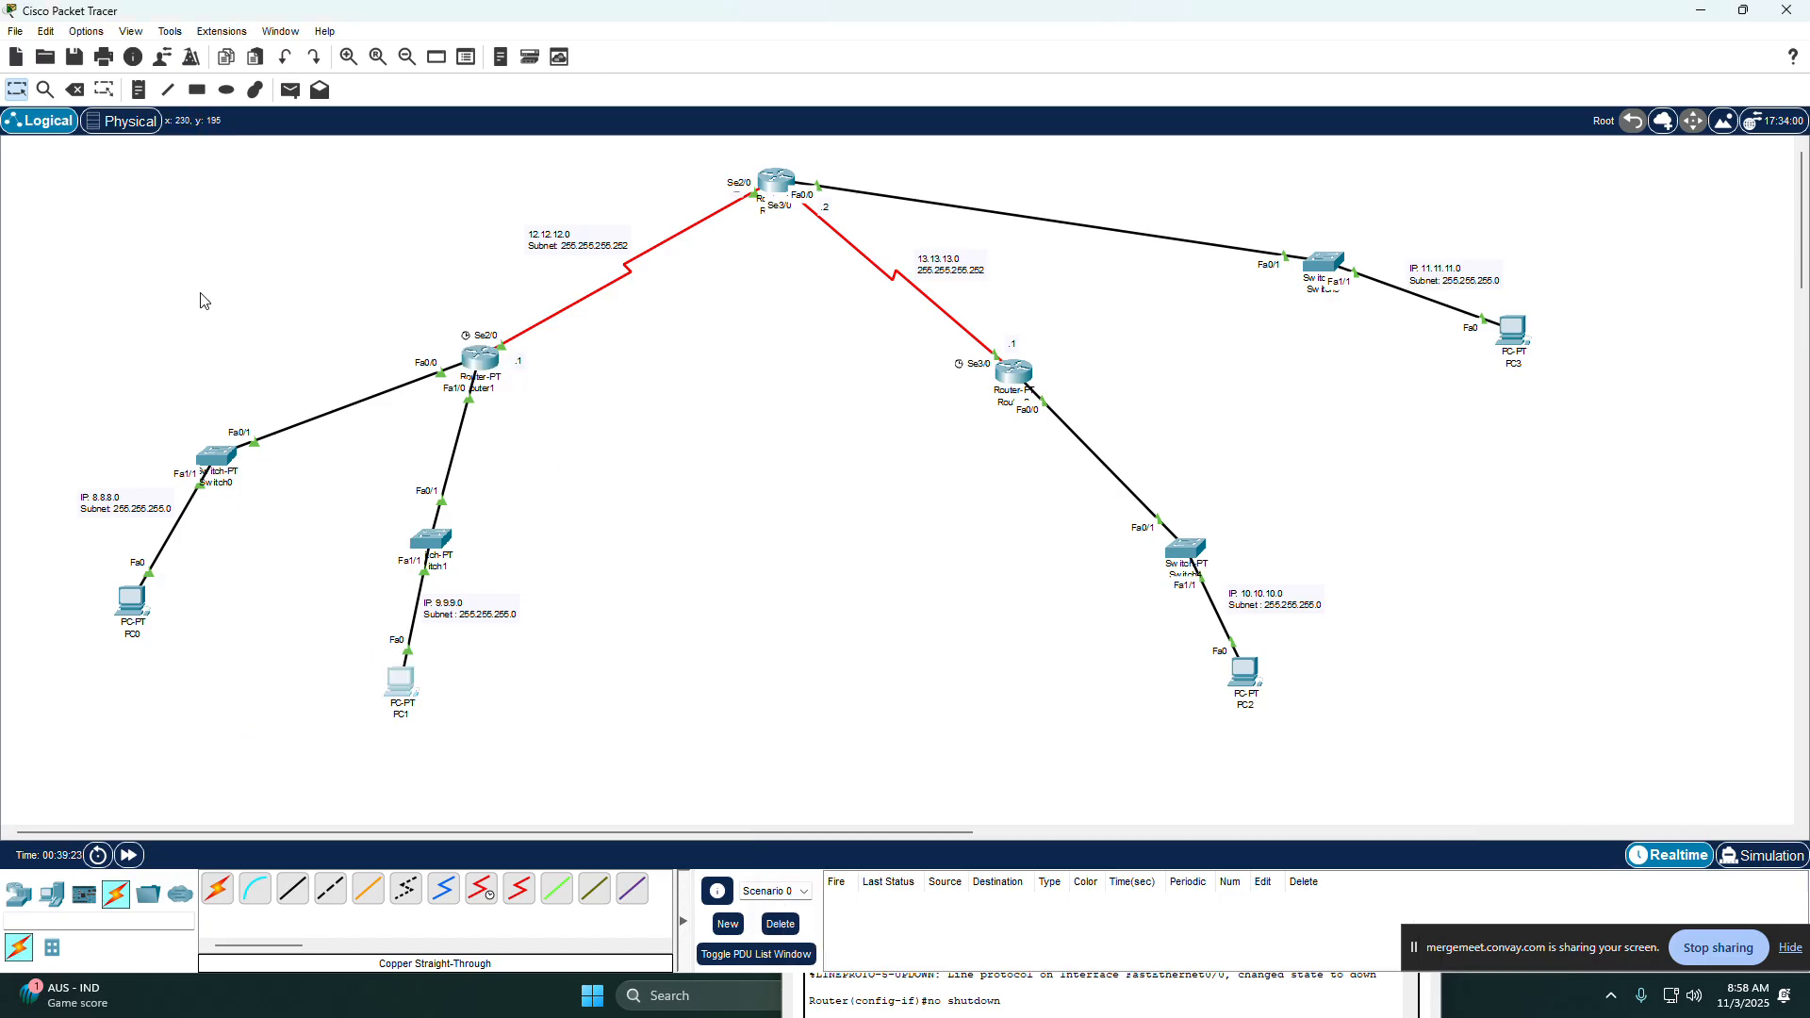
click(255, 723)
click(1194, 988)
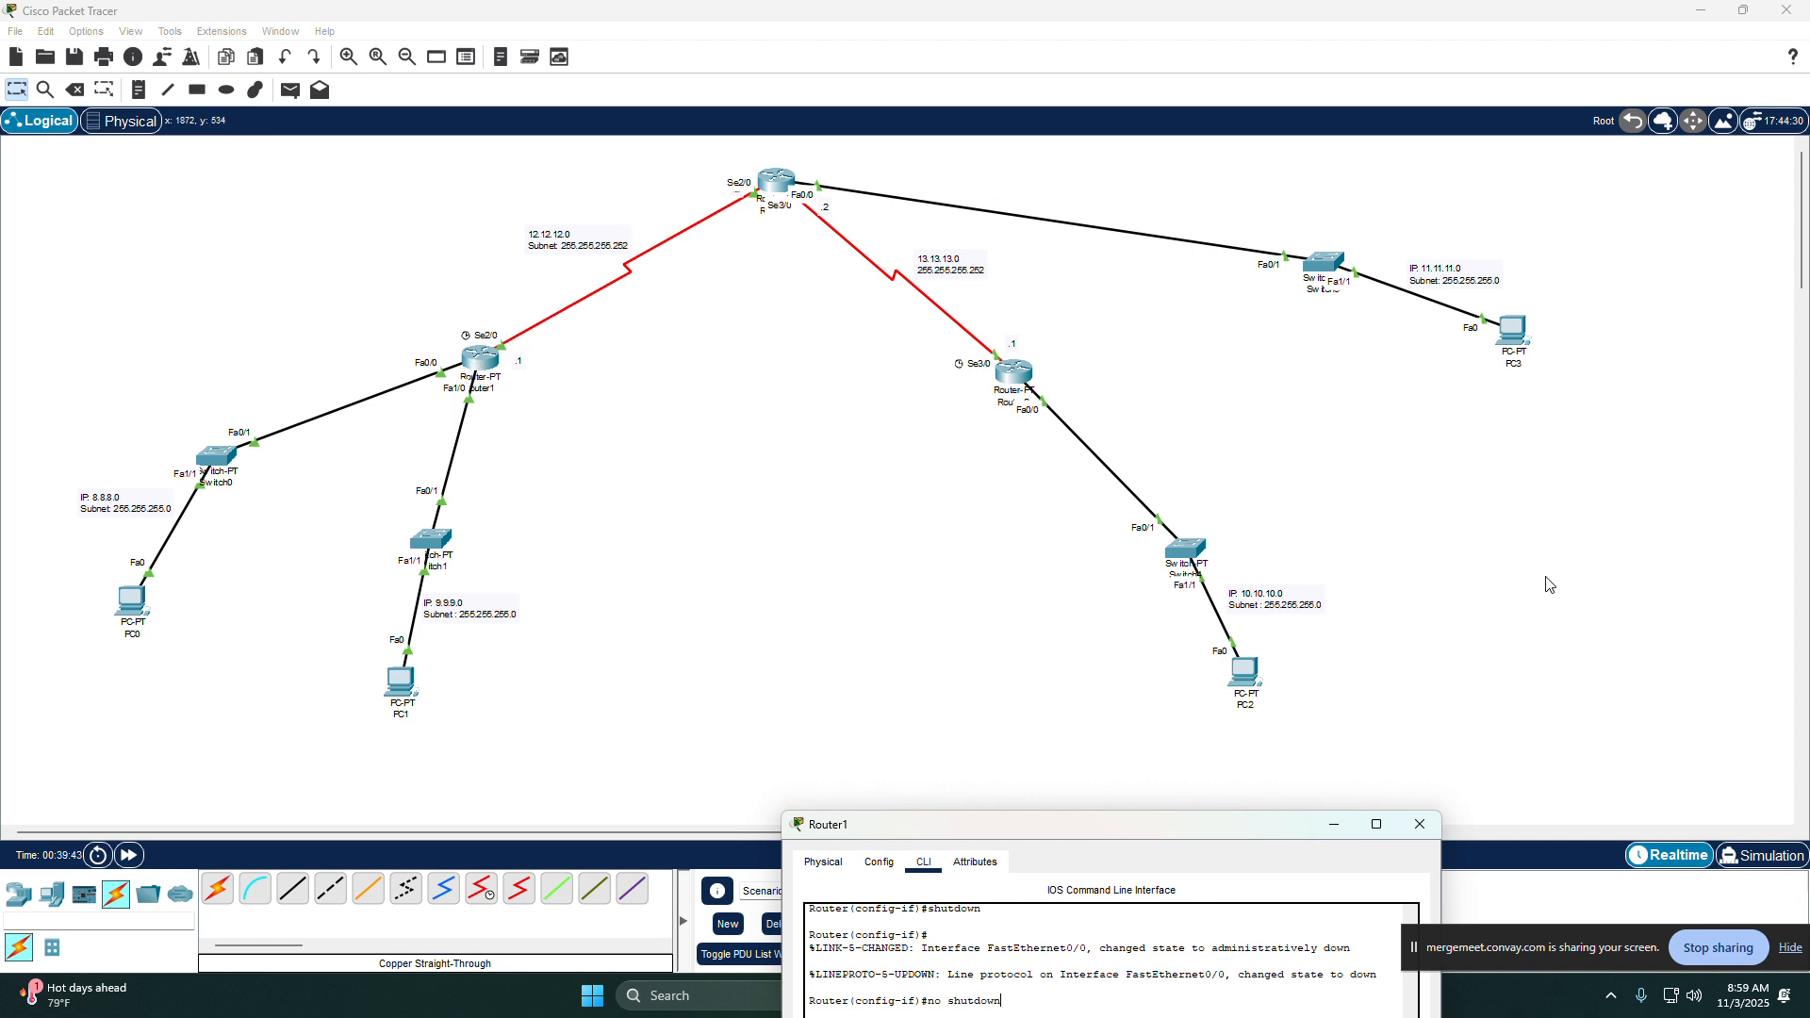
drag(1141, 835, 1292, 127)
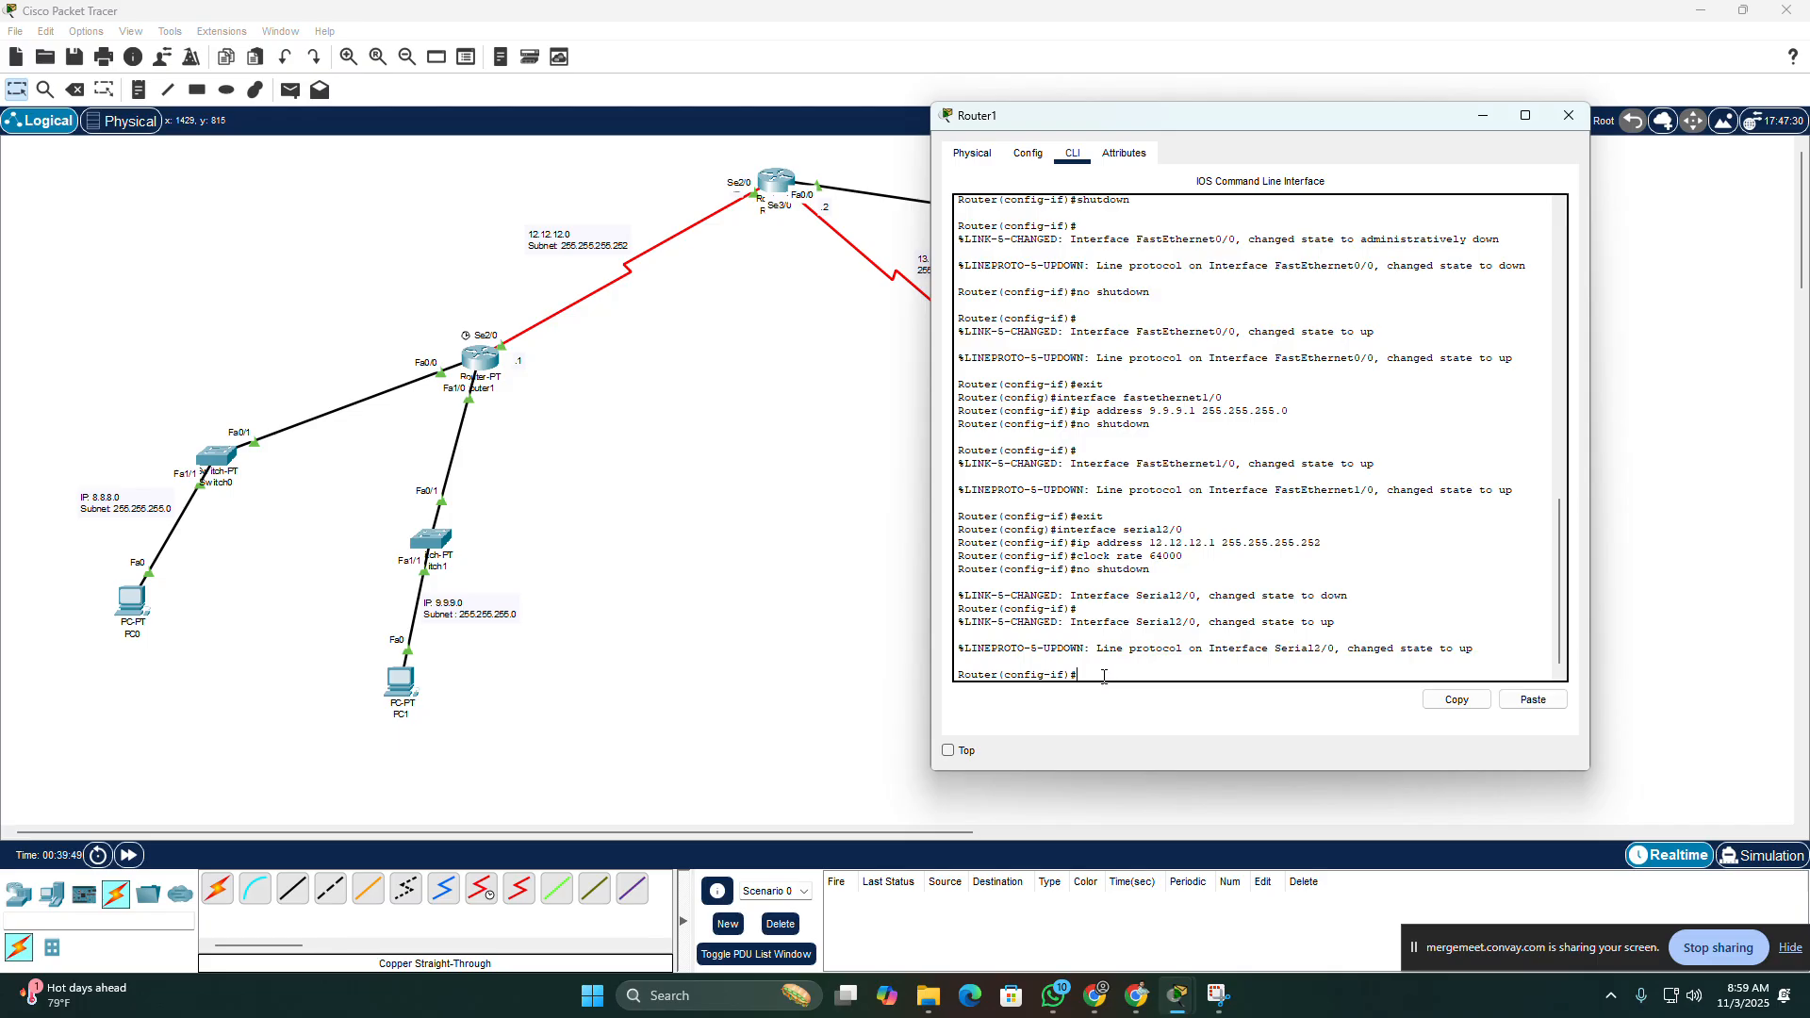
Step: Exit Router1's Serial2/0 configuration to global configuration mode
text(exit)
key(Return)
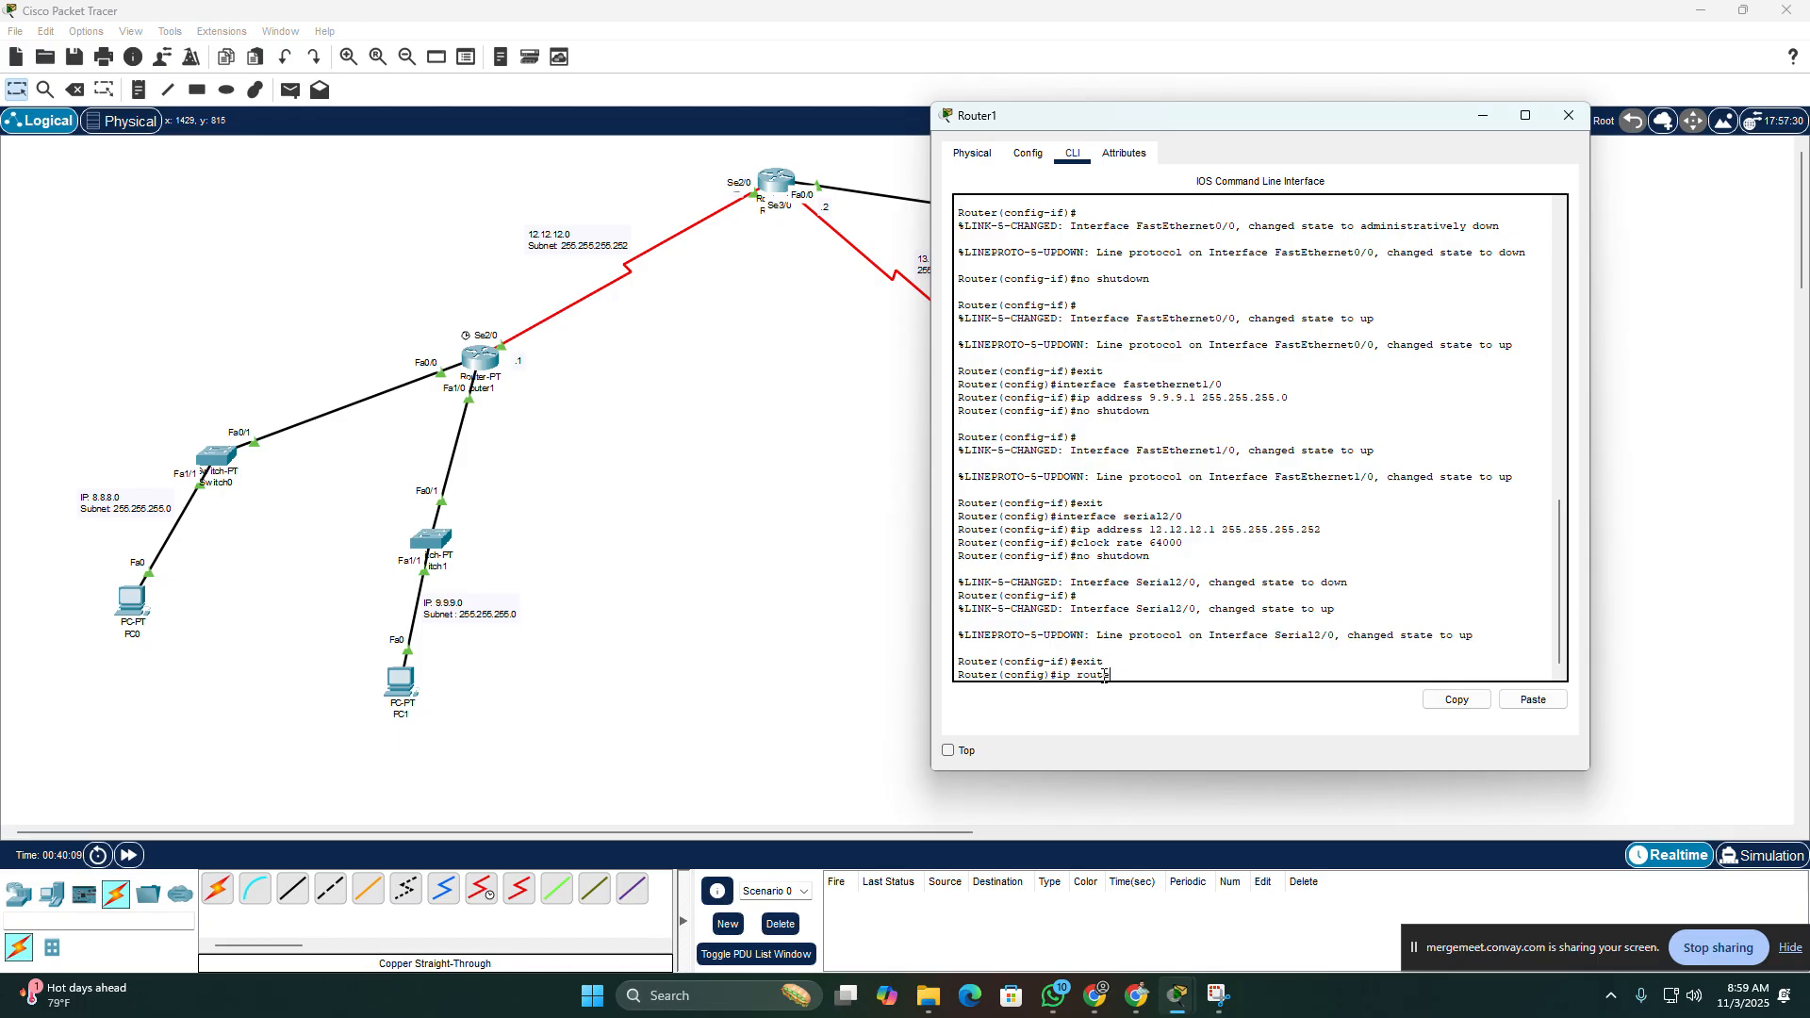
Step: Add a static route on Router1 to network 10.10.10.0 with mask 255.255.255.0 through serial2/0
drag(1312, 119, 517, 148)
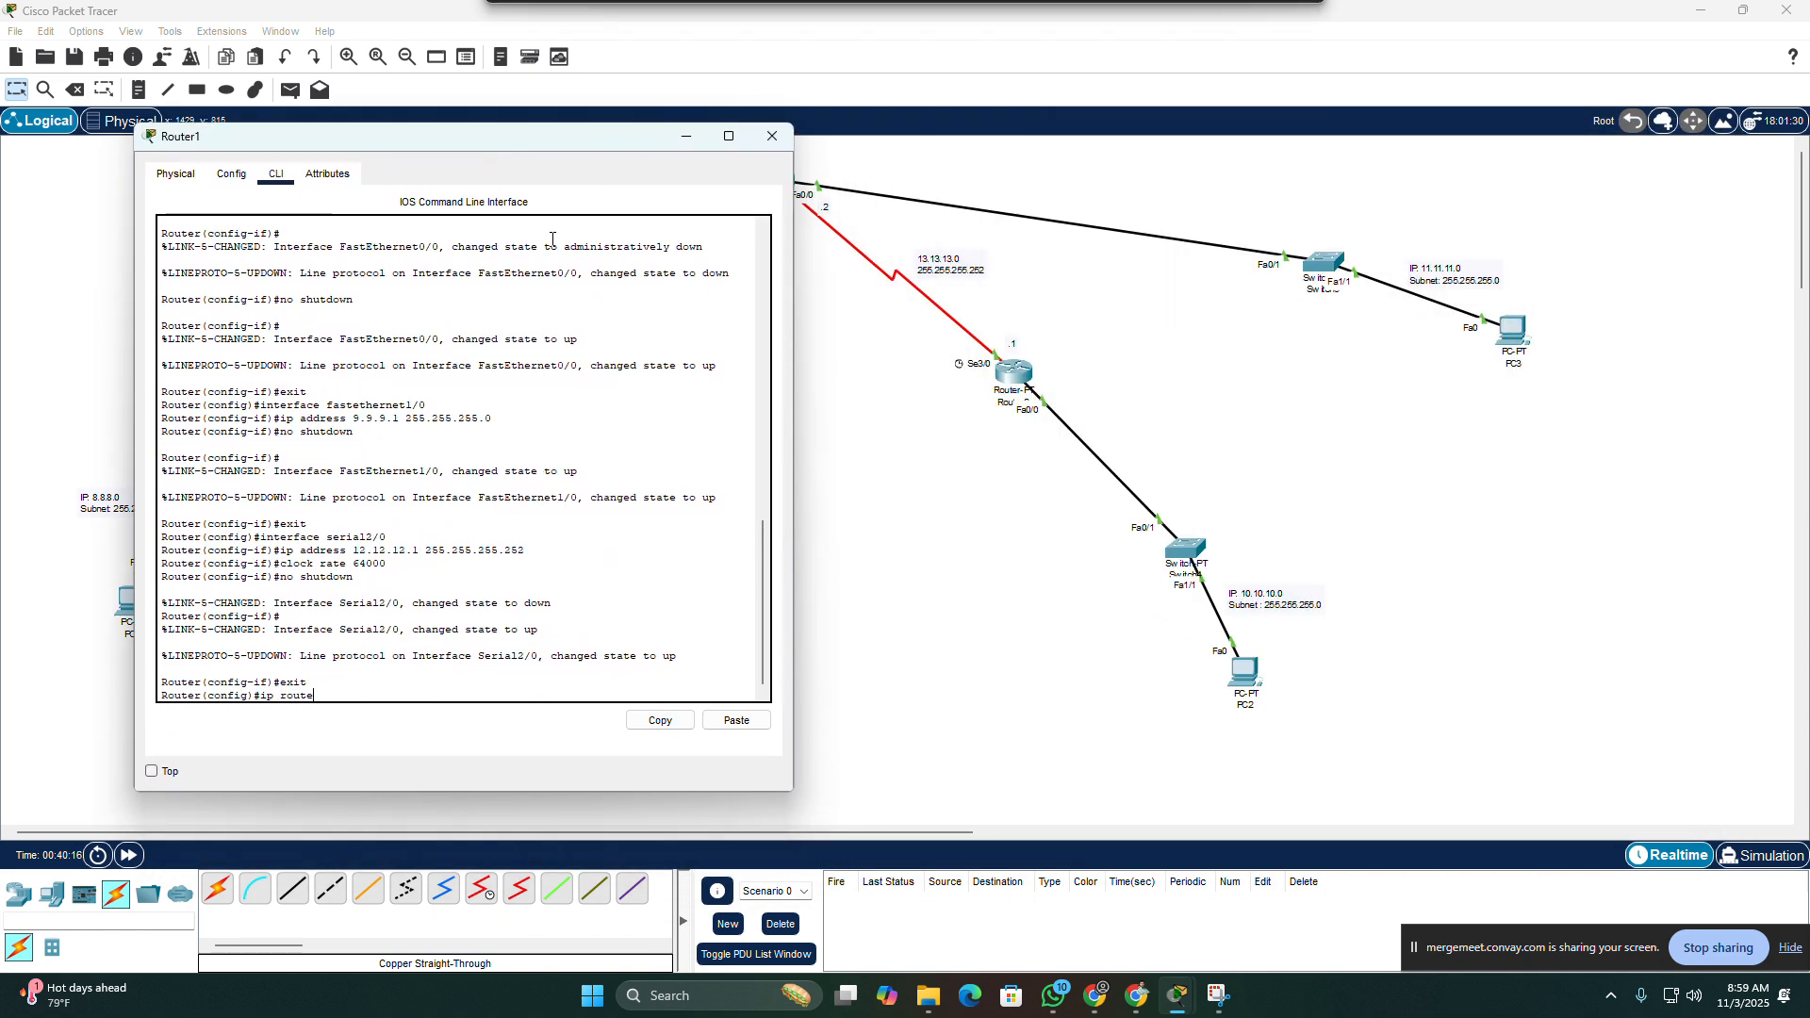
text(10)
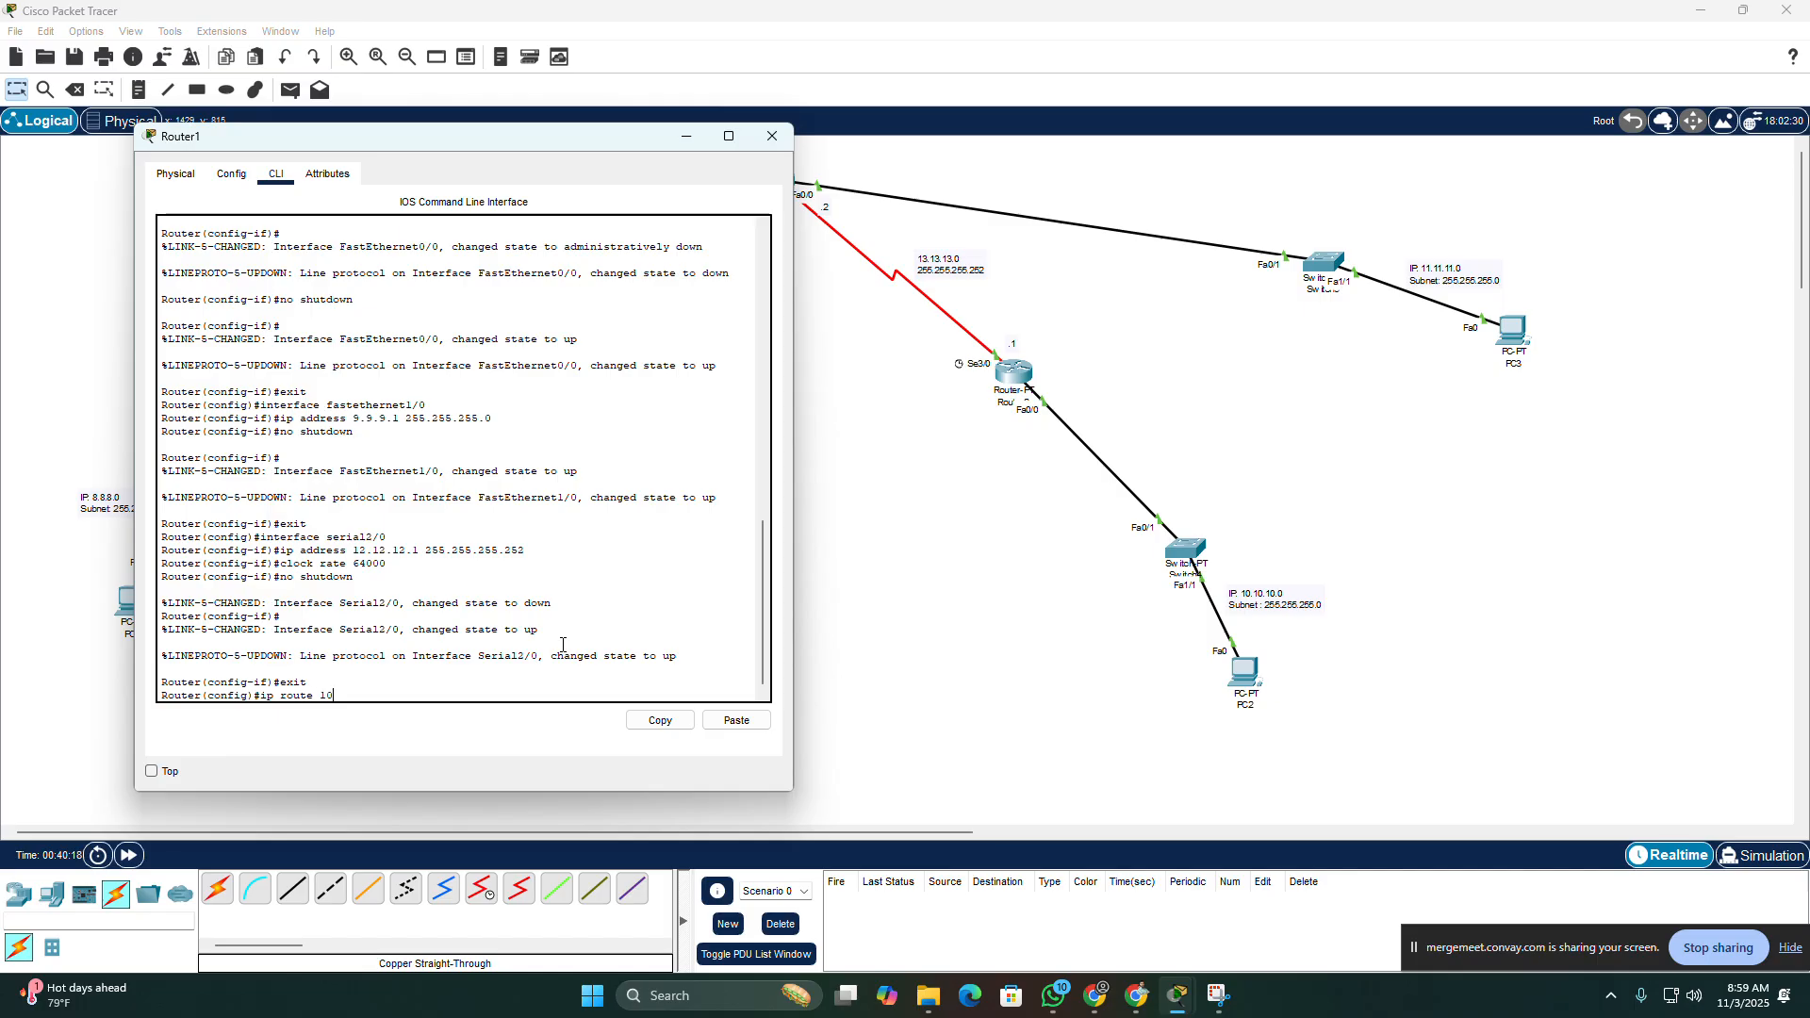
text(.10.10.0 255)
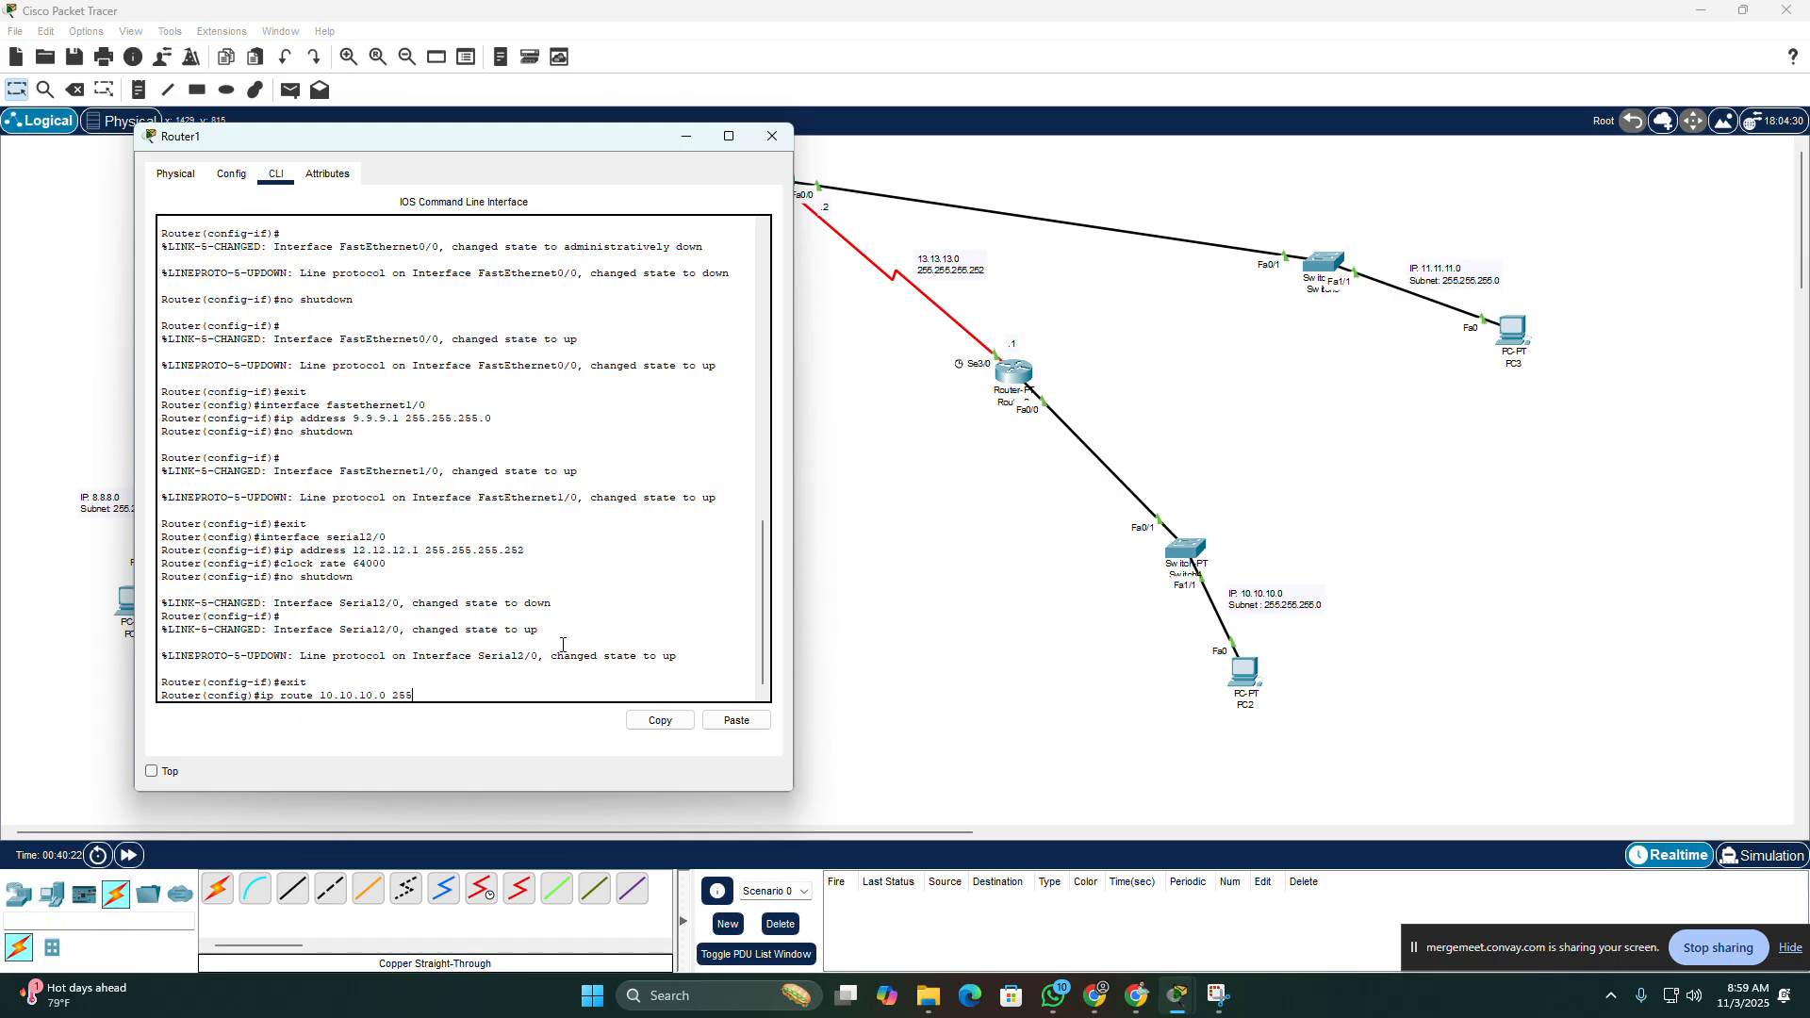
text(.255.255.0)
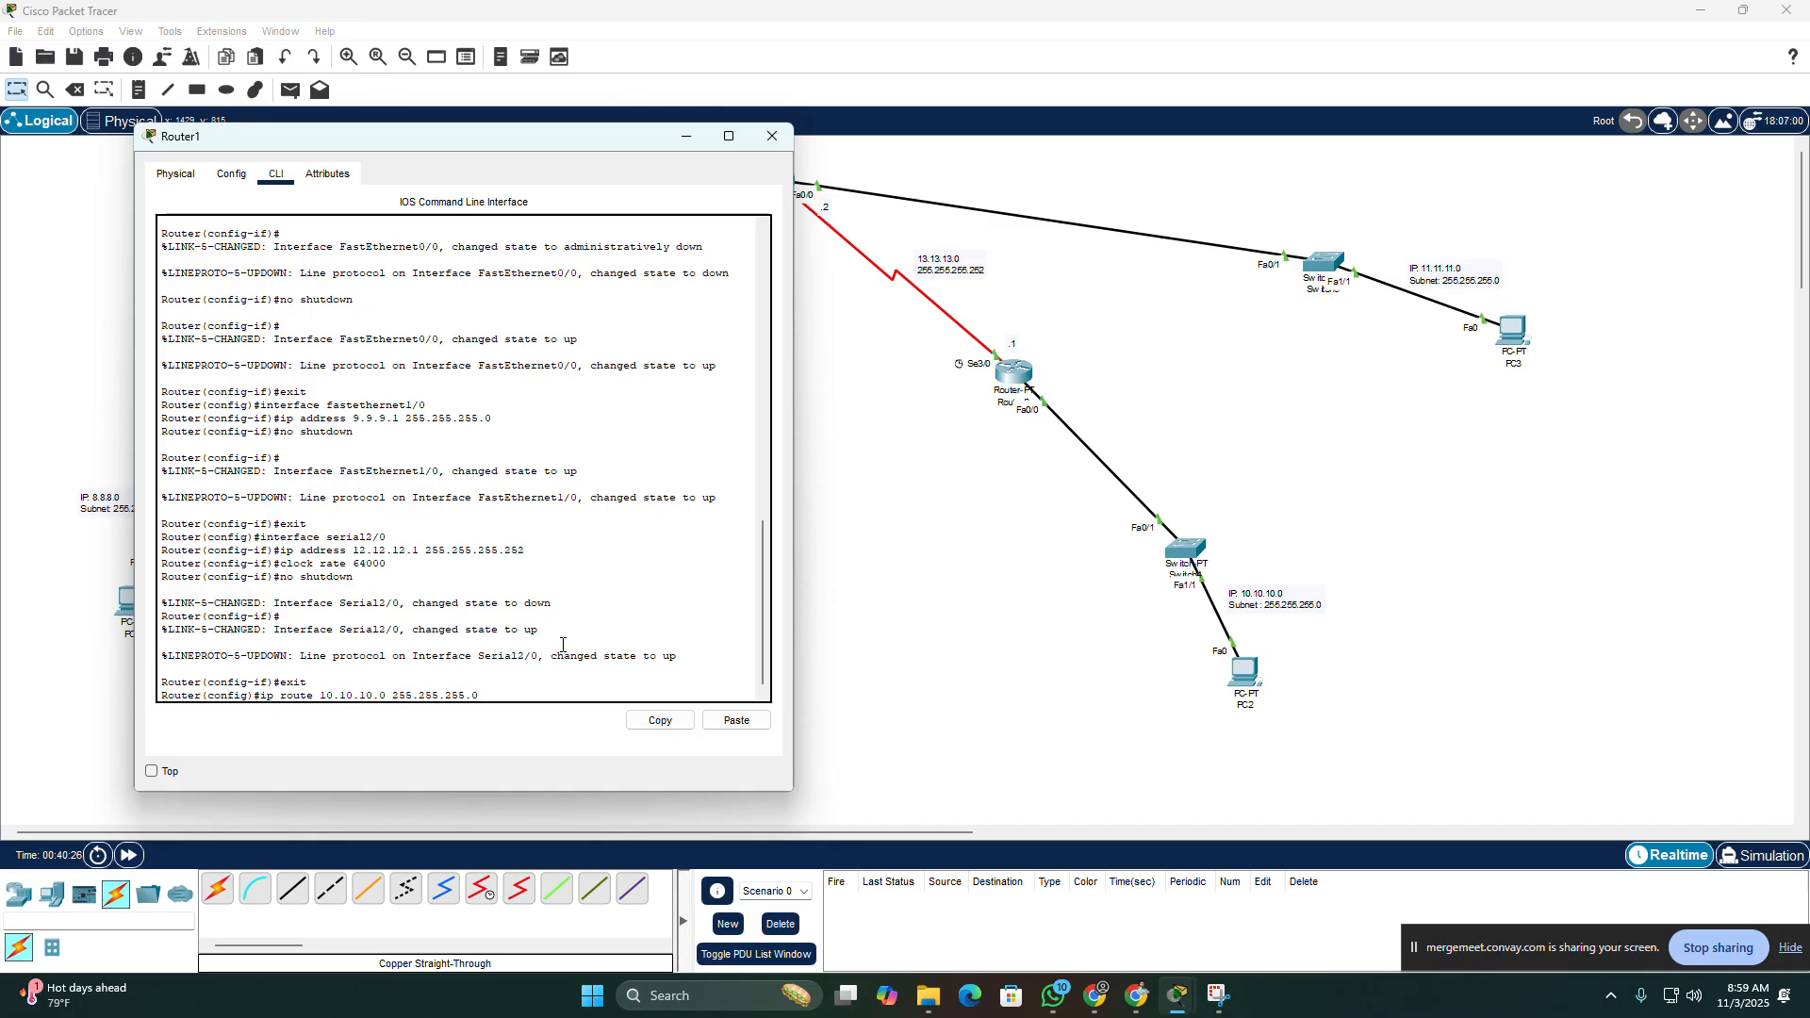
text( serial2/0)
drag(453, 136, 1182, 102)
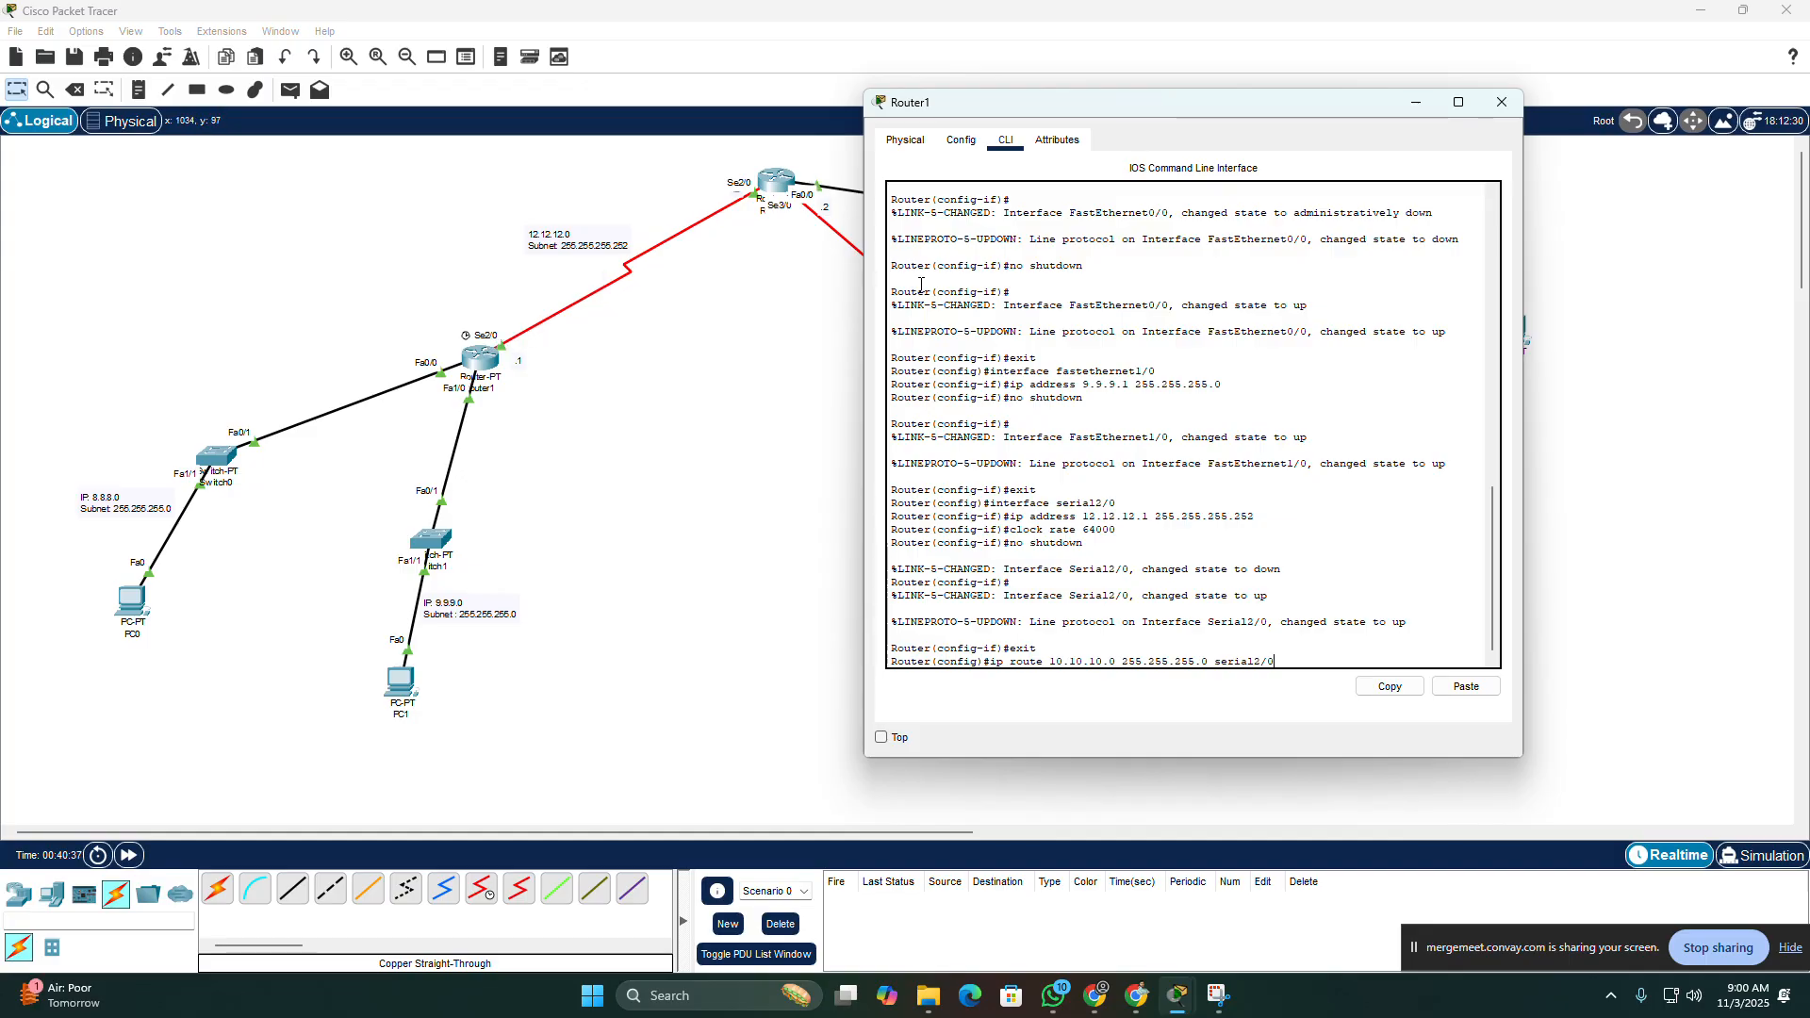
key(Return)
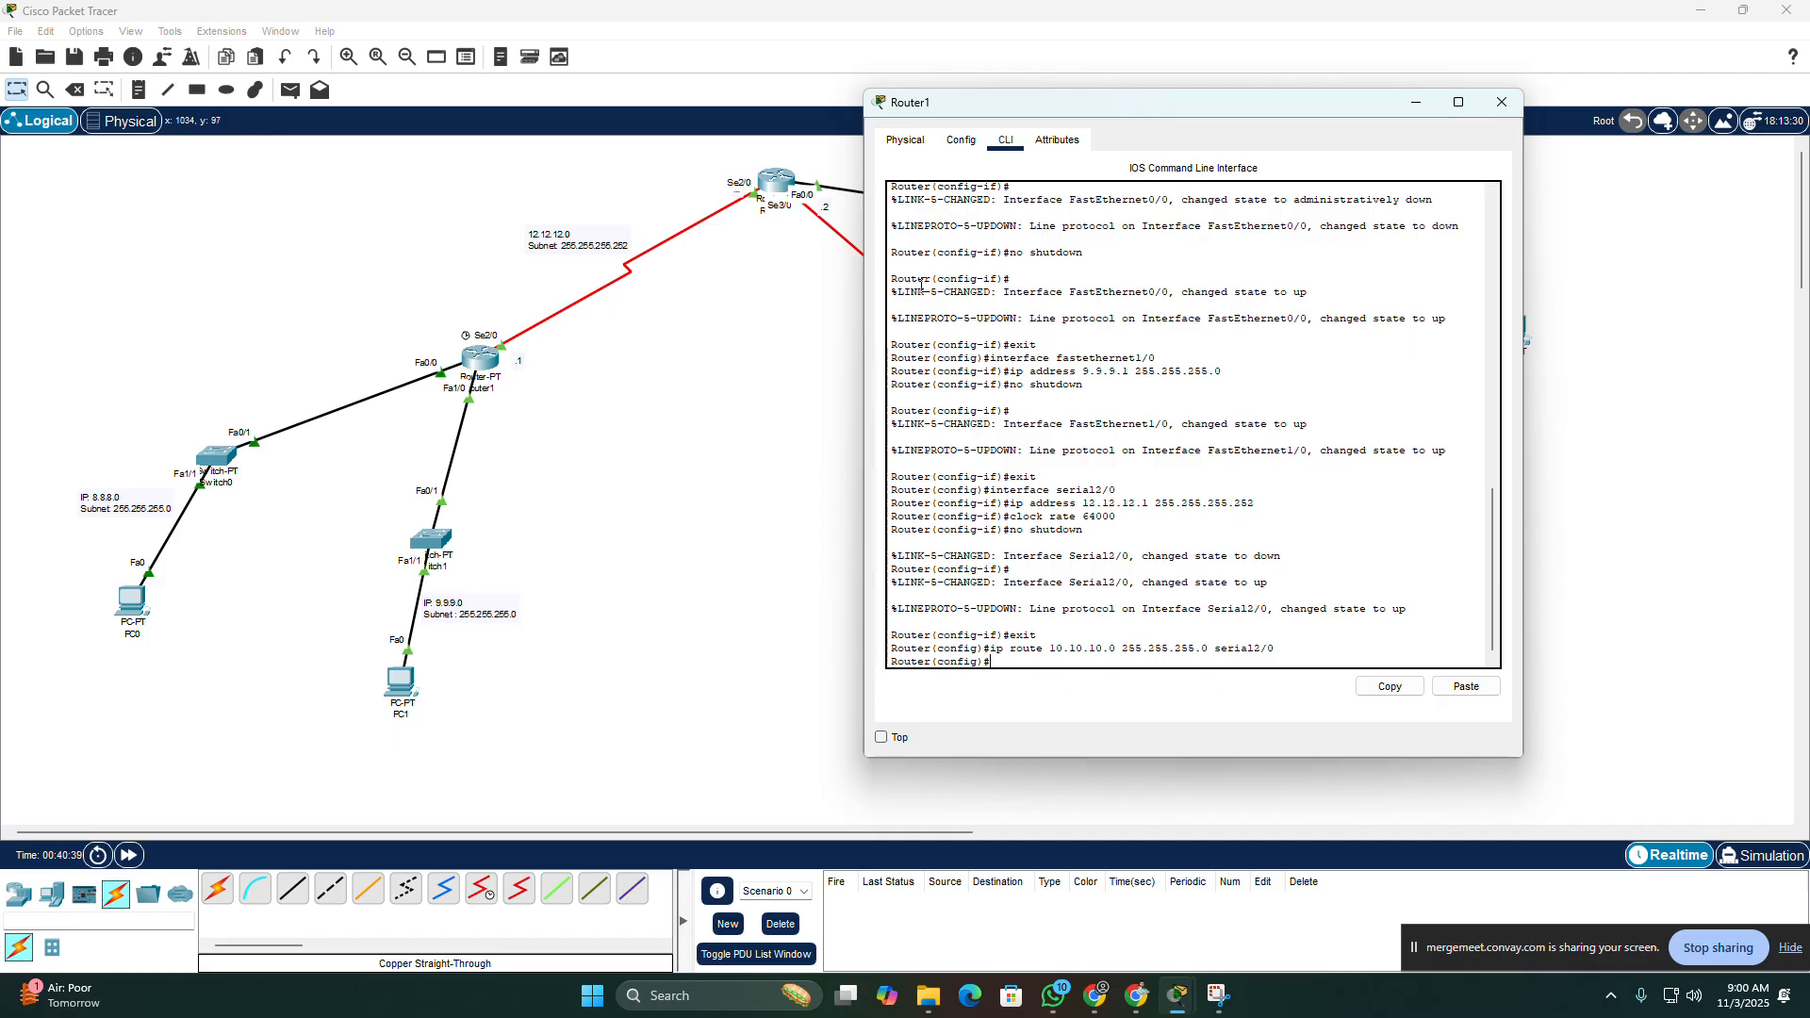
Step: Add a static route on Router1 to network 11.11.11.0 with mask 255.255.255.0 through serial2/0 and close the router's window
drag(1180, 109, 551, 166)
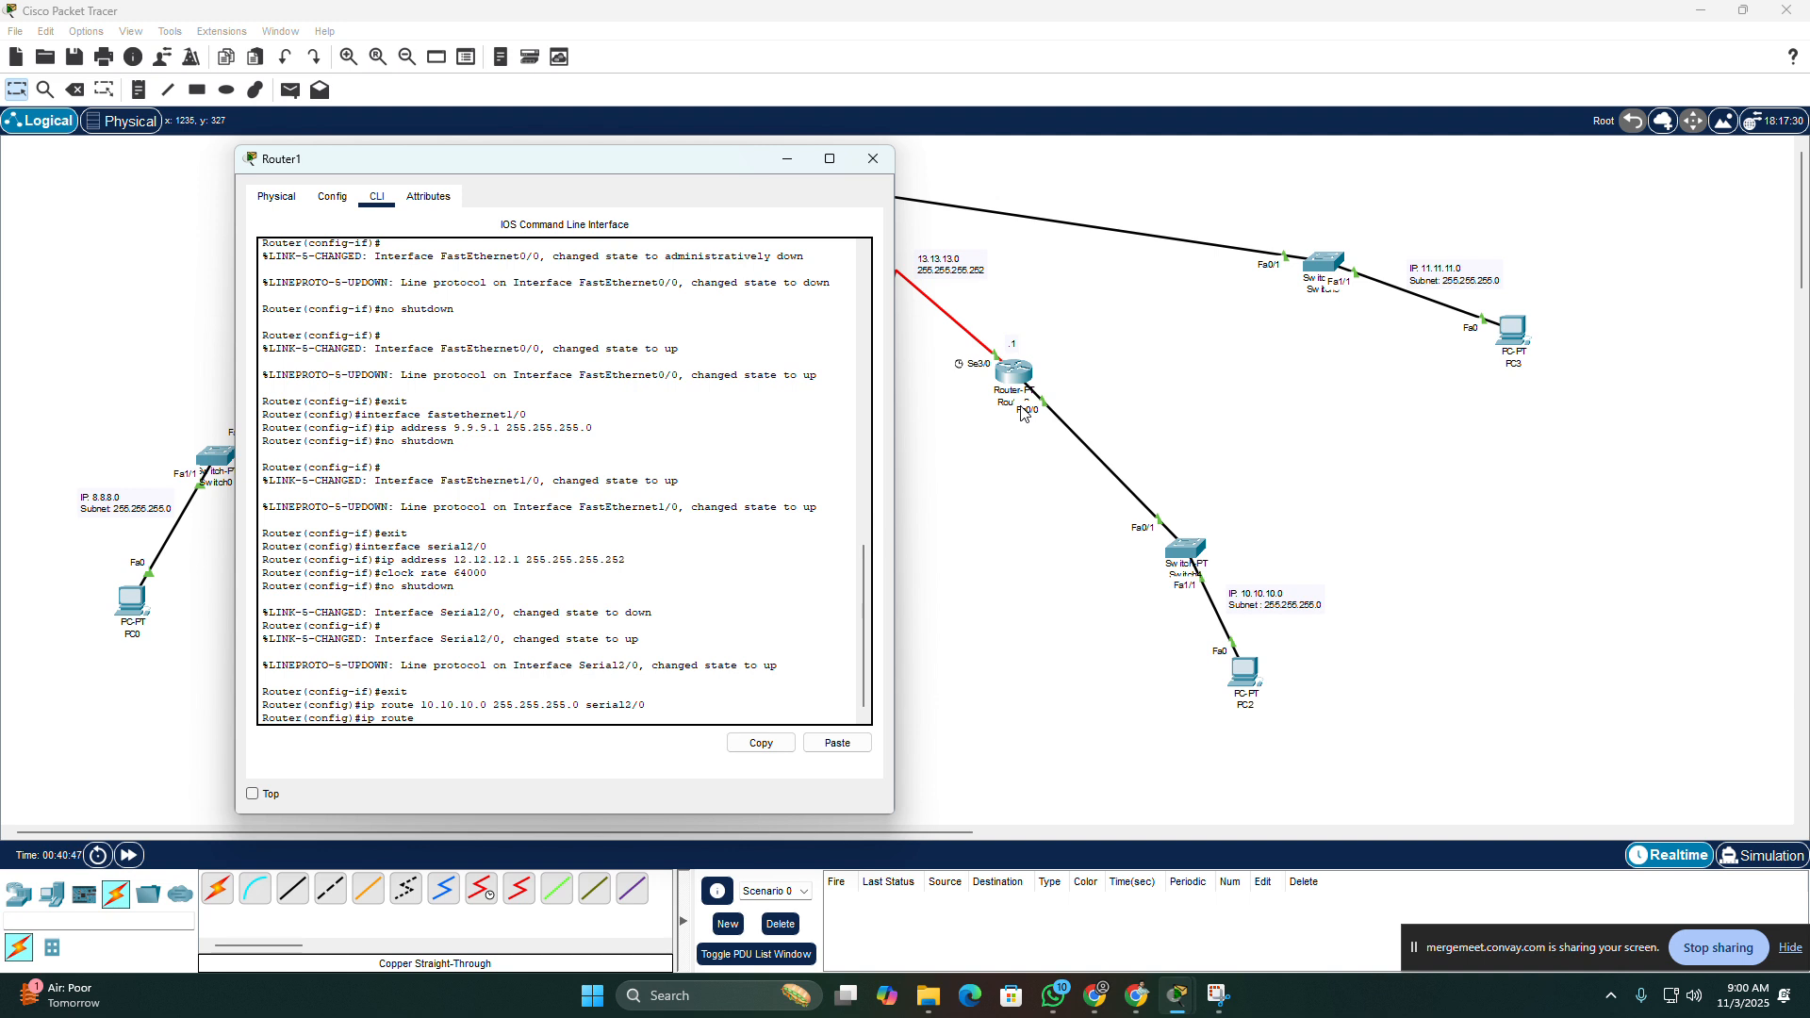
text(11)
text(.11.0)
text(serial2/0)
key(Return)
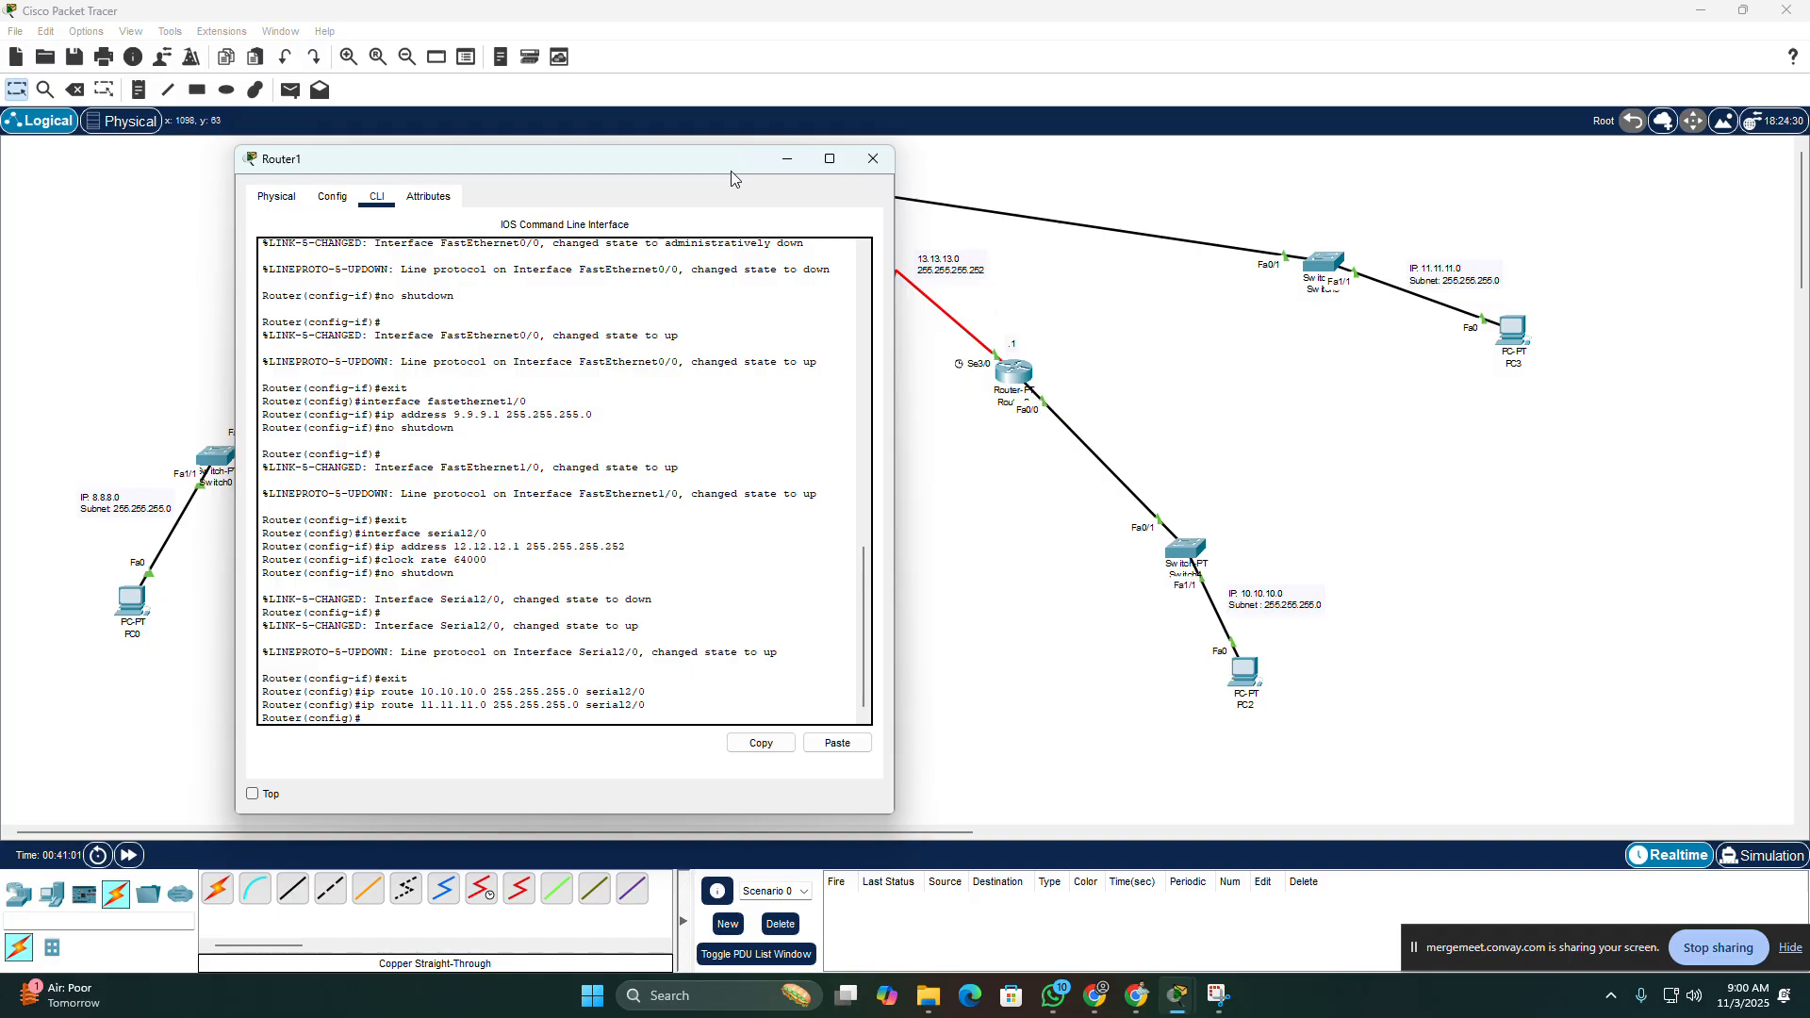
click(855, 162)
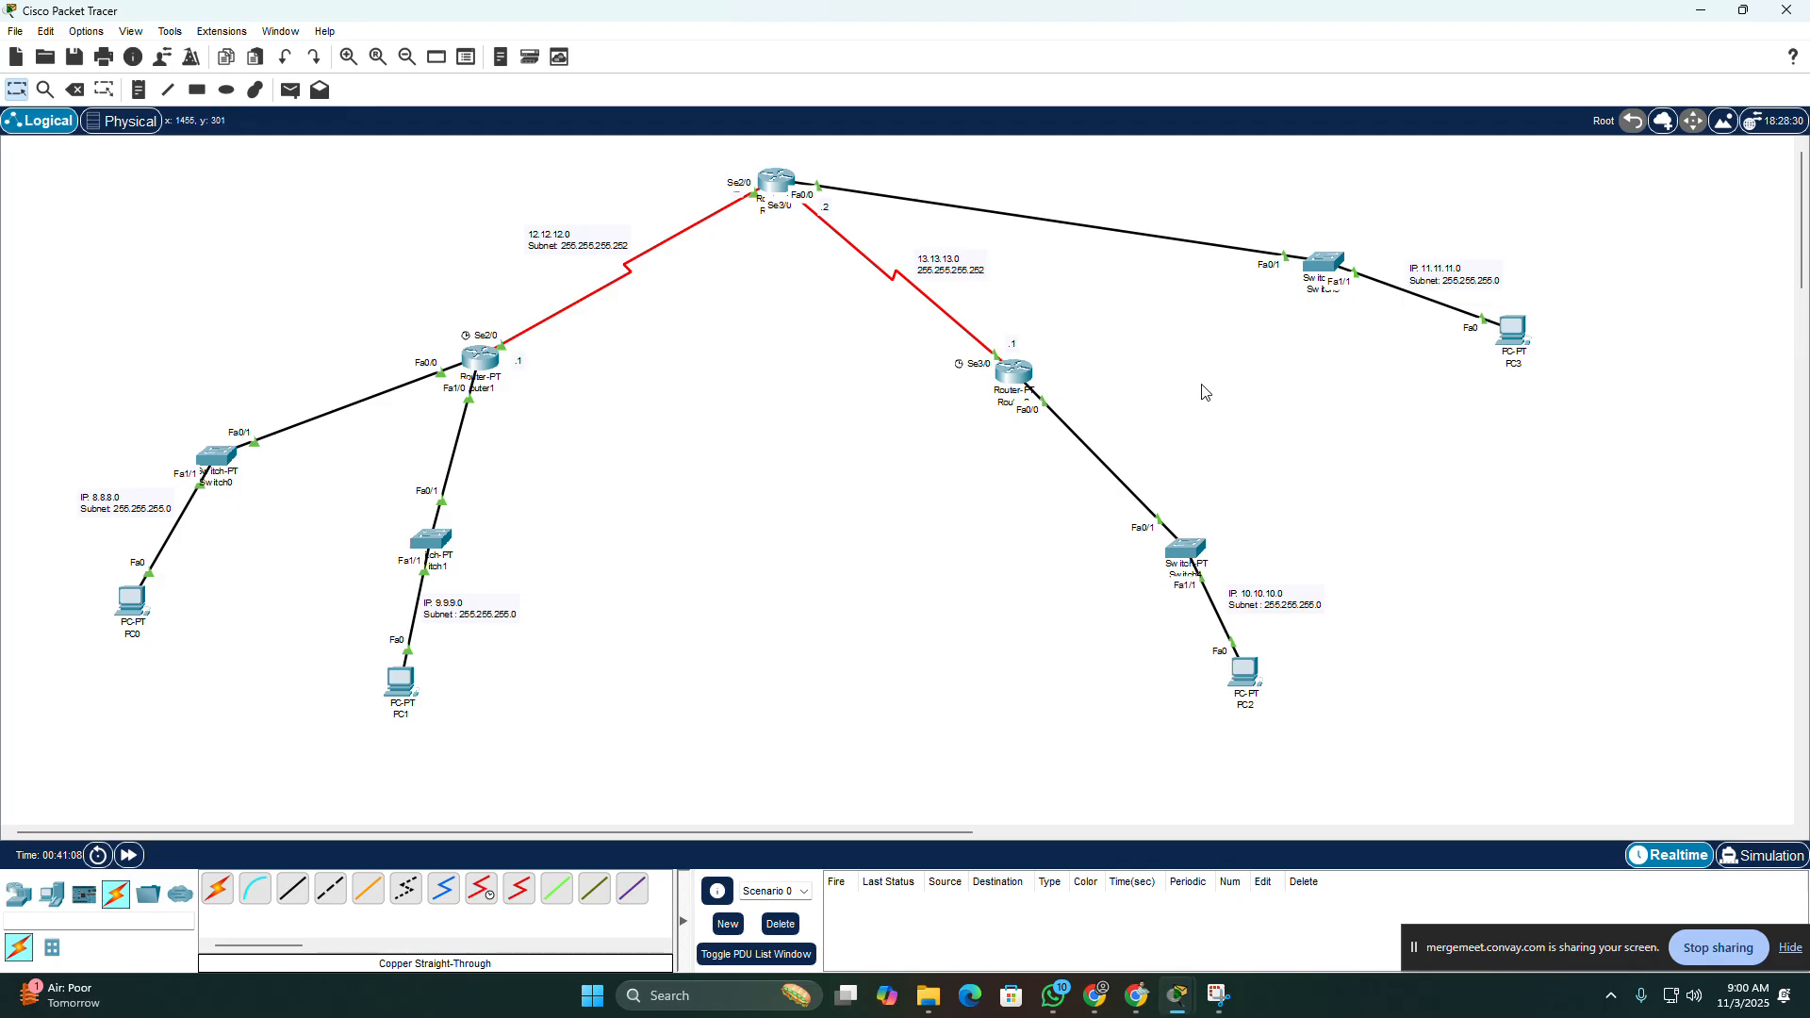
Step: Send a simple PDU from PC0 to PC3 to test Router1's static route
click(289, 90)
click(132, 602)
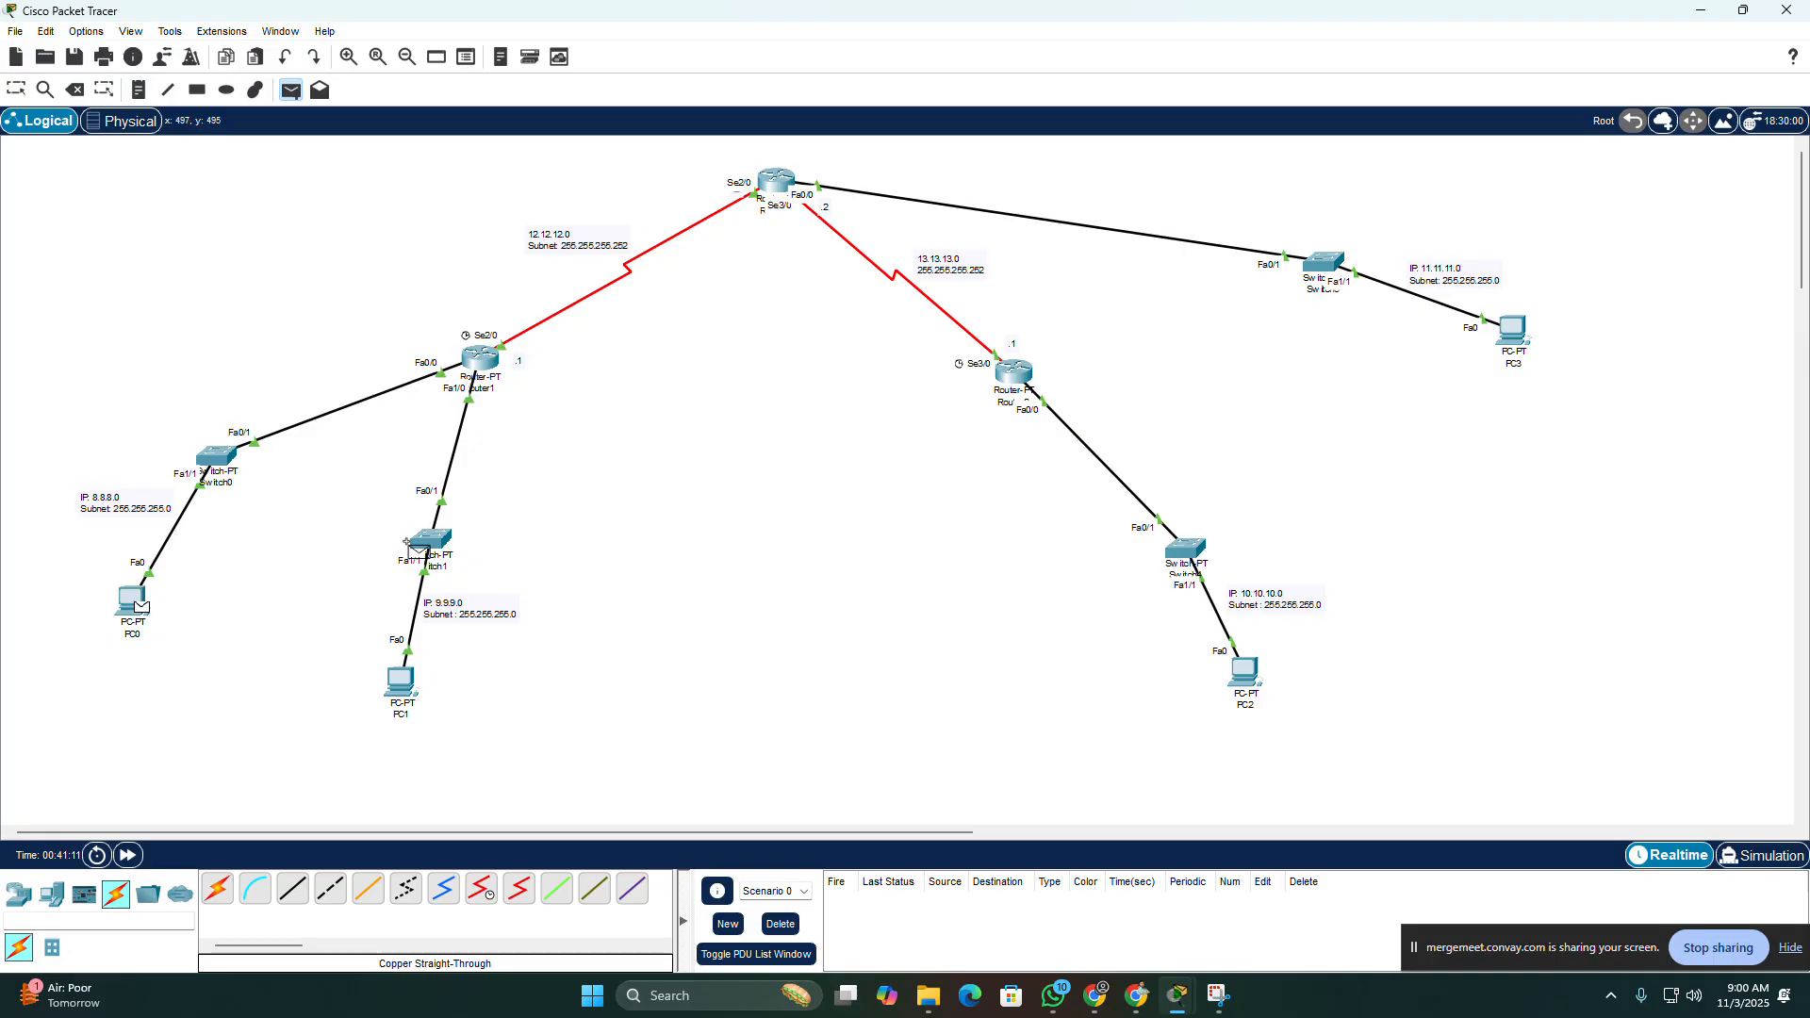
click(1506, 330)
Step: Play the PC0-to-PC3 PDU in Simulation mode at a faster play speed and follow its path
click(1754, 855)
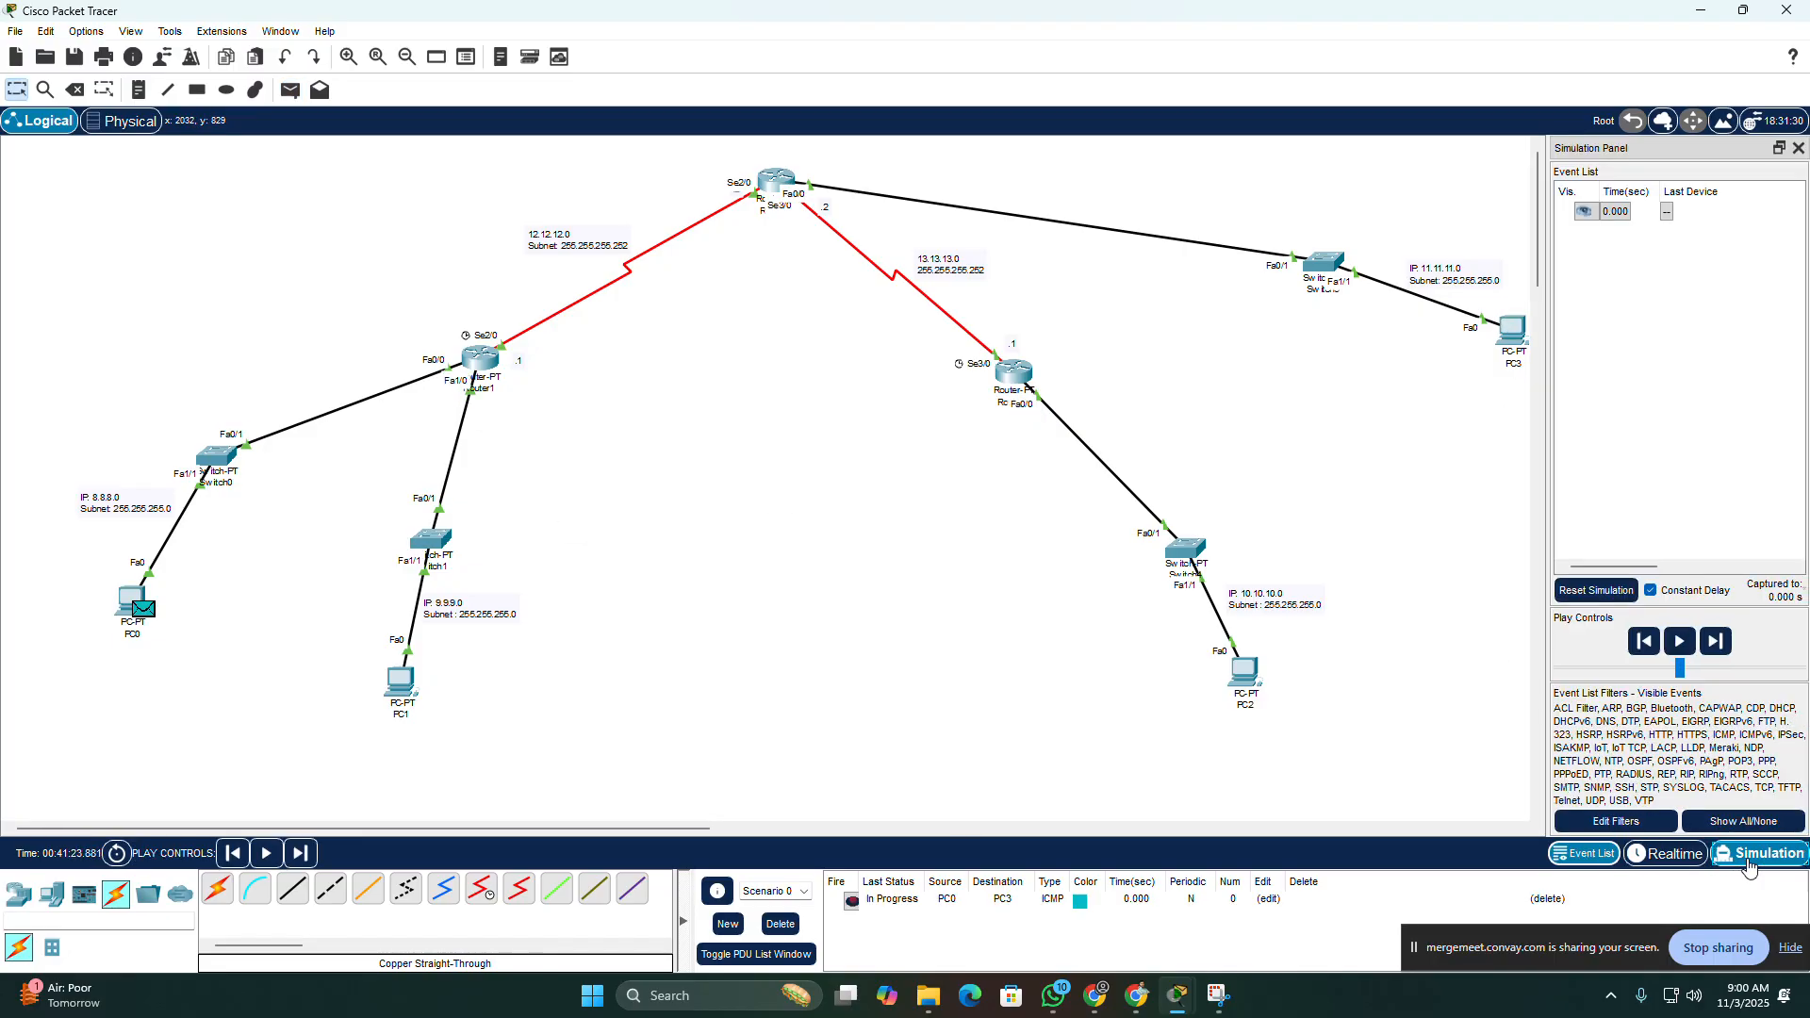
click(1680, 642)
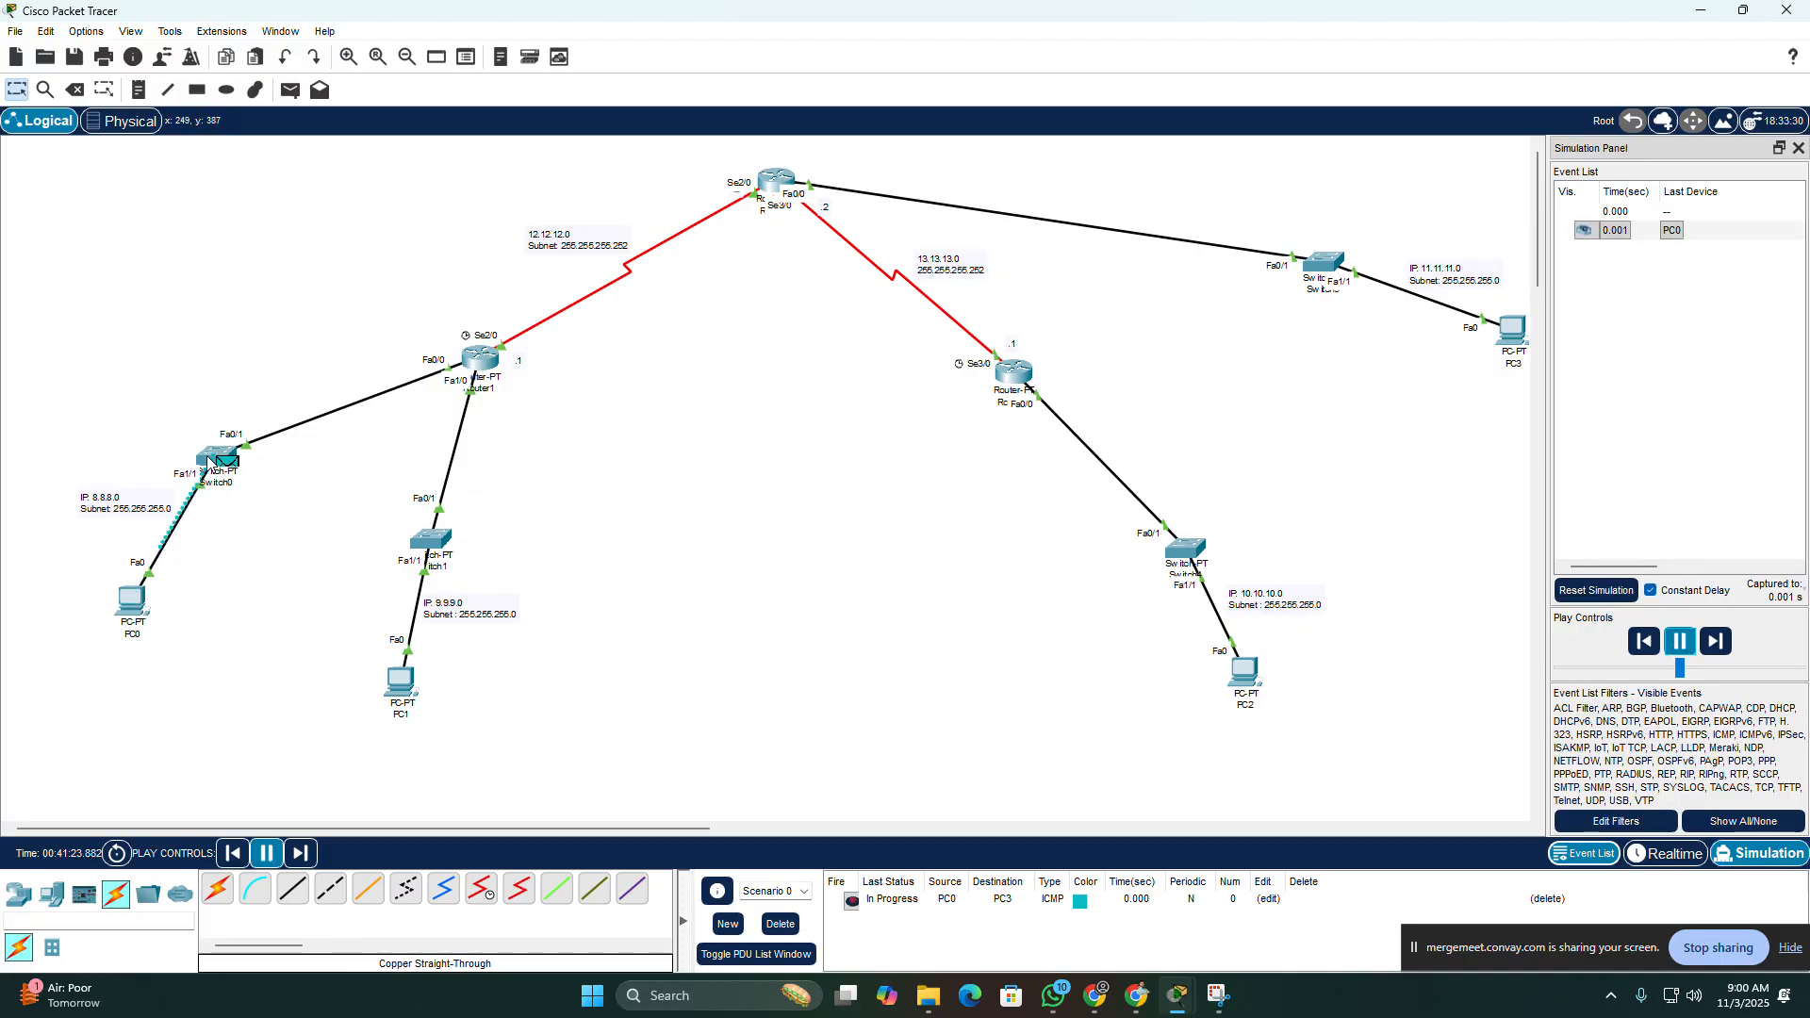
drag(1680, 668, 1724, 669)
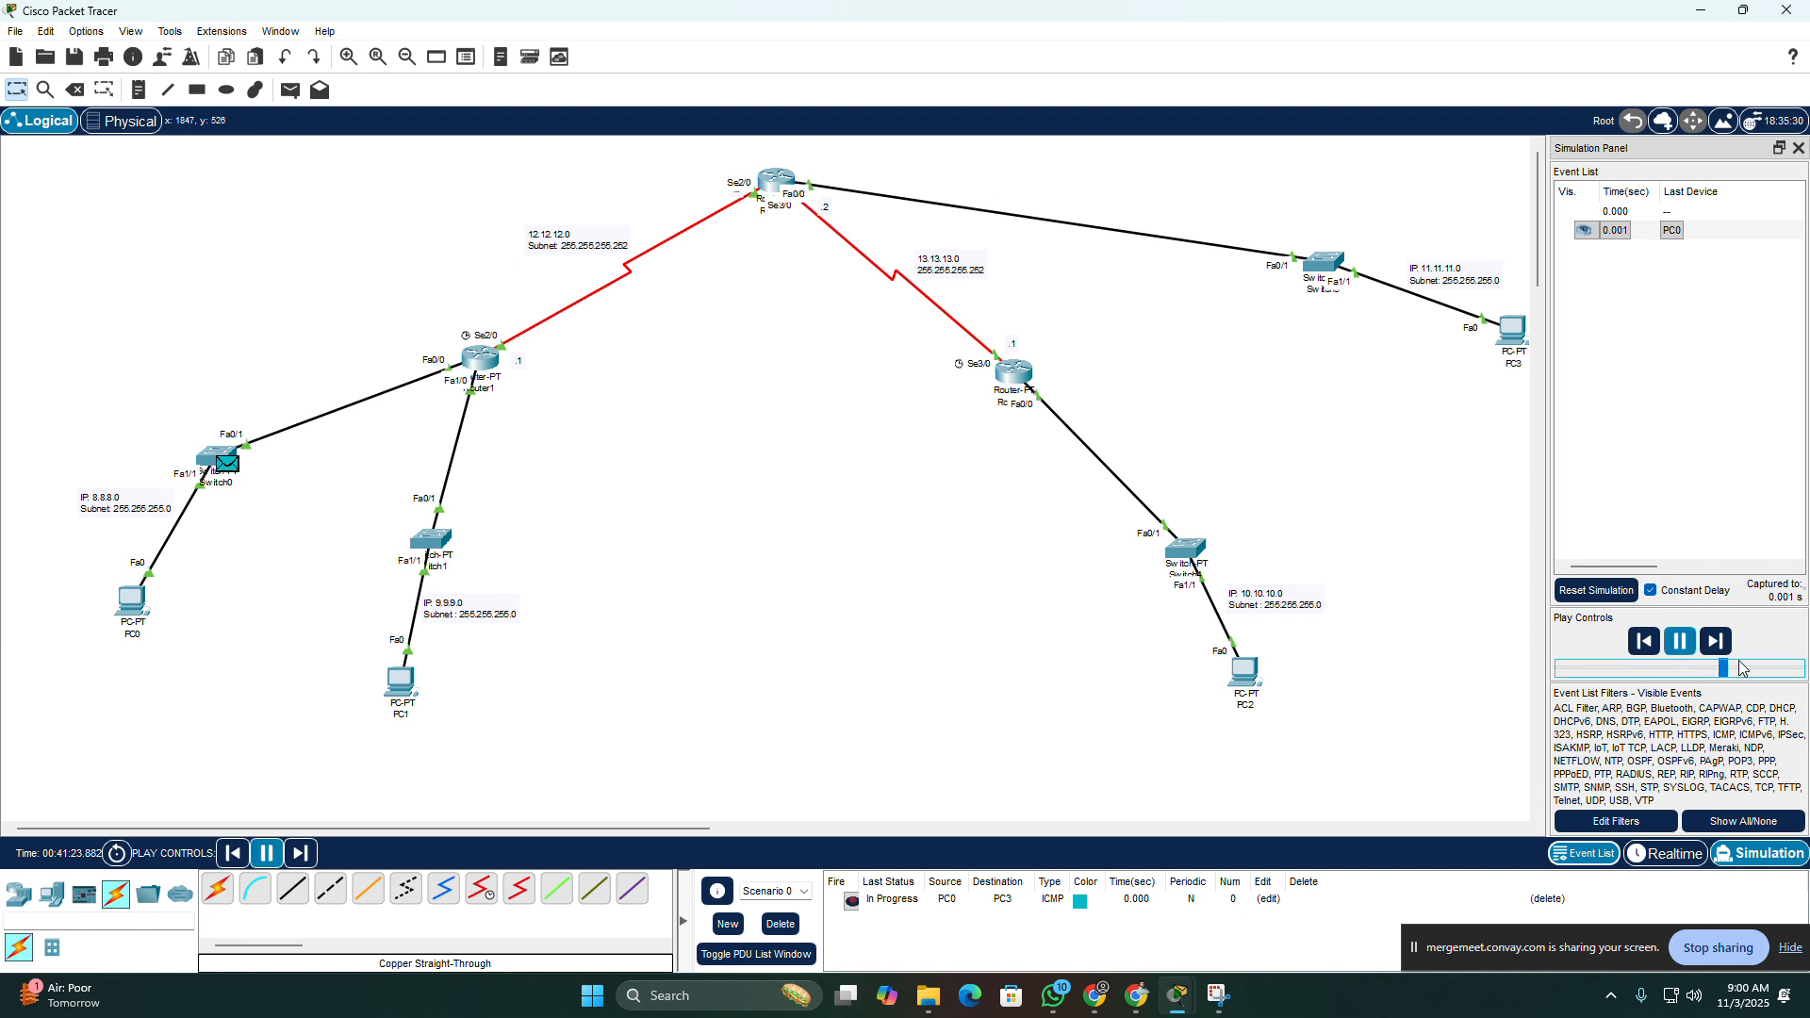
mouse_move(481, 364)
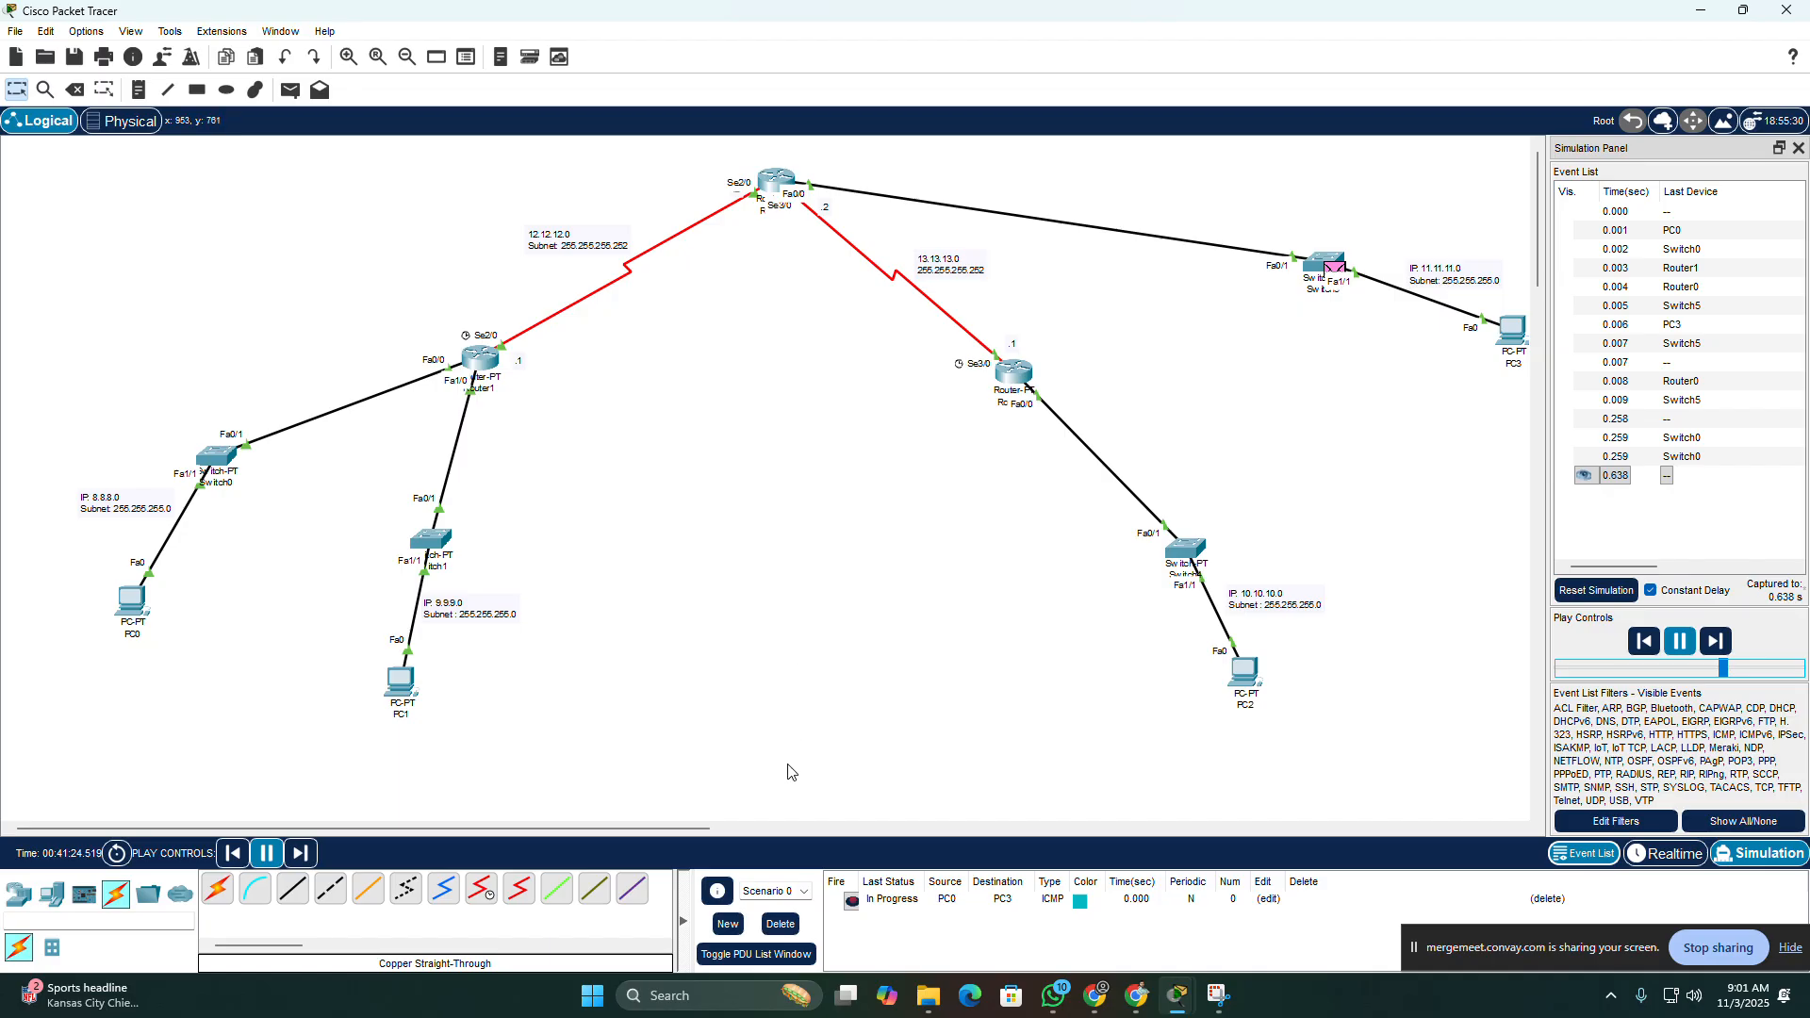
Step: Delete the current PDU scenario and close the simulation event panel
click(781, 924)
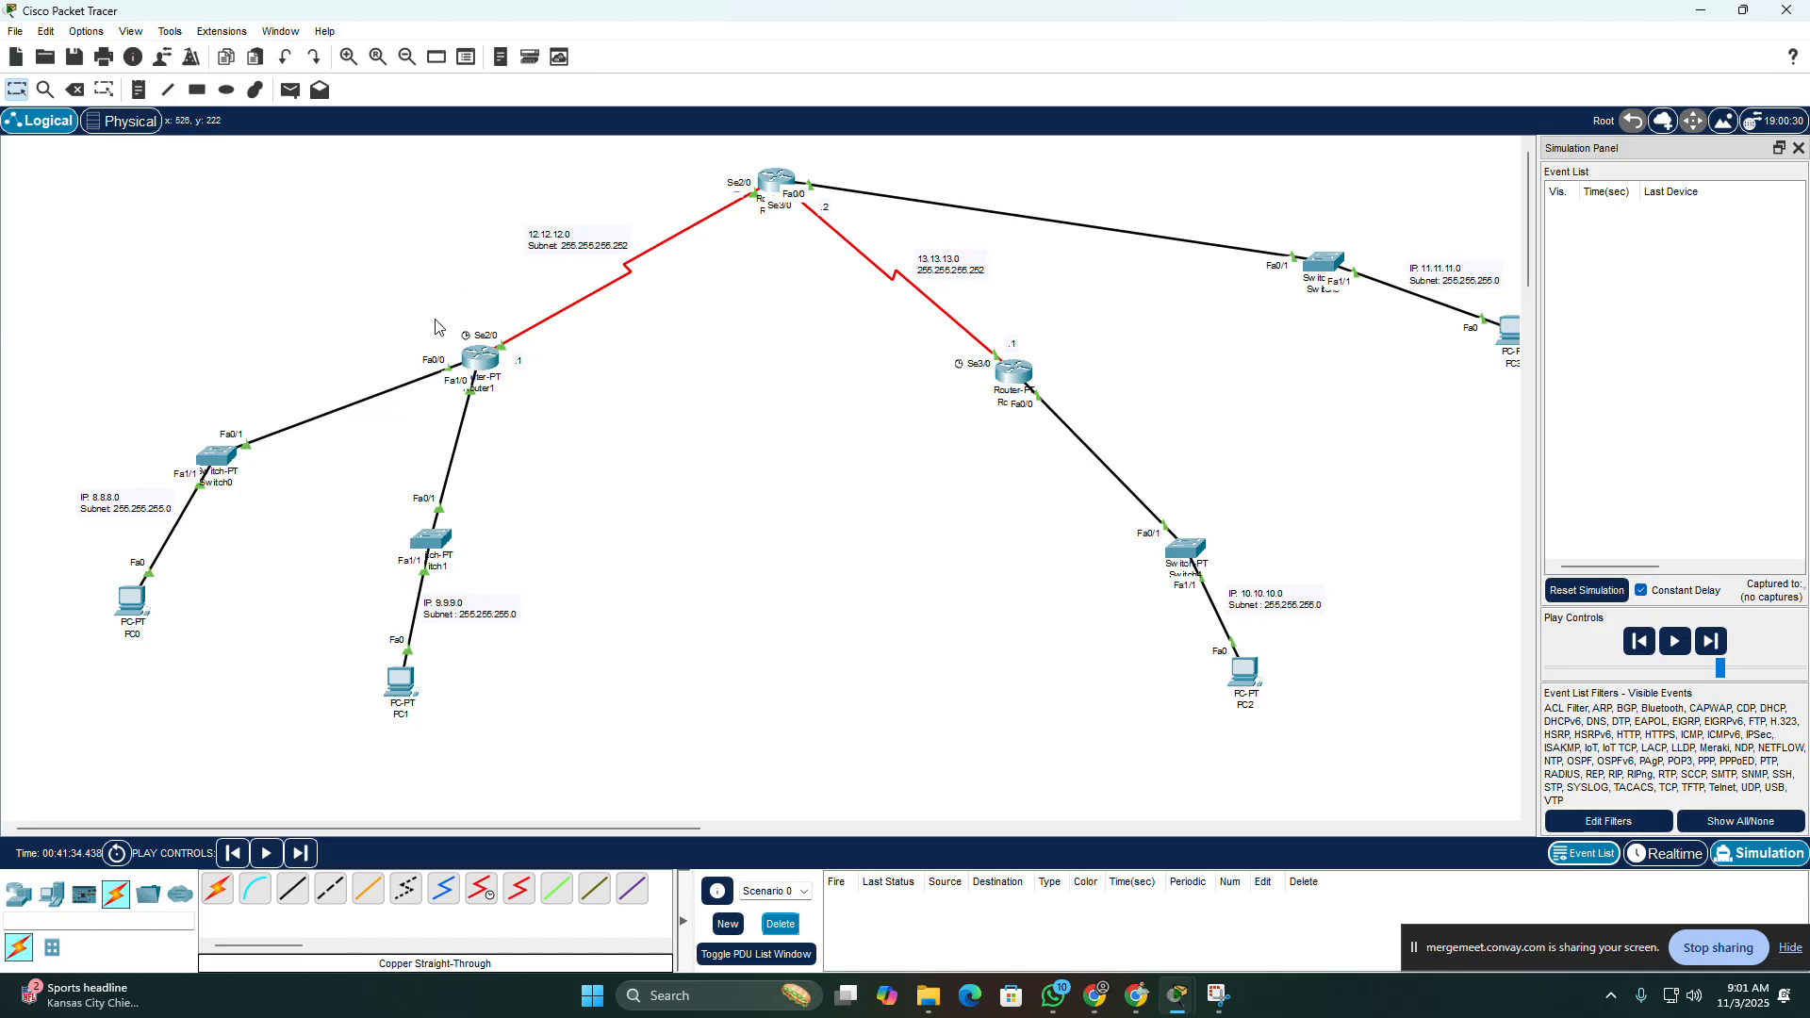
click(1799, 150)
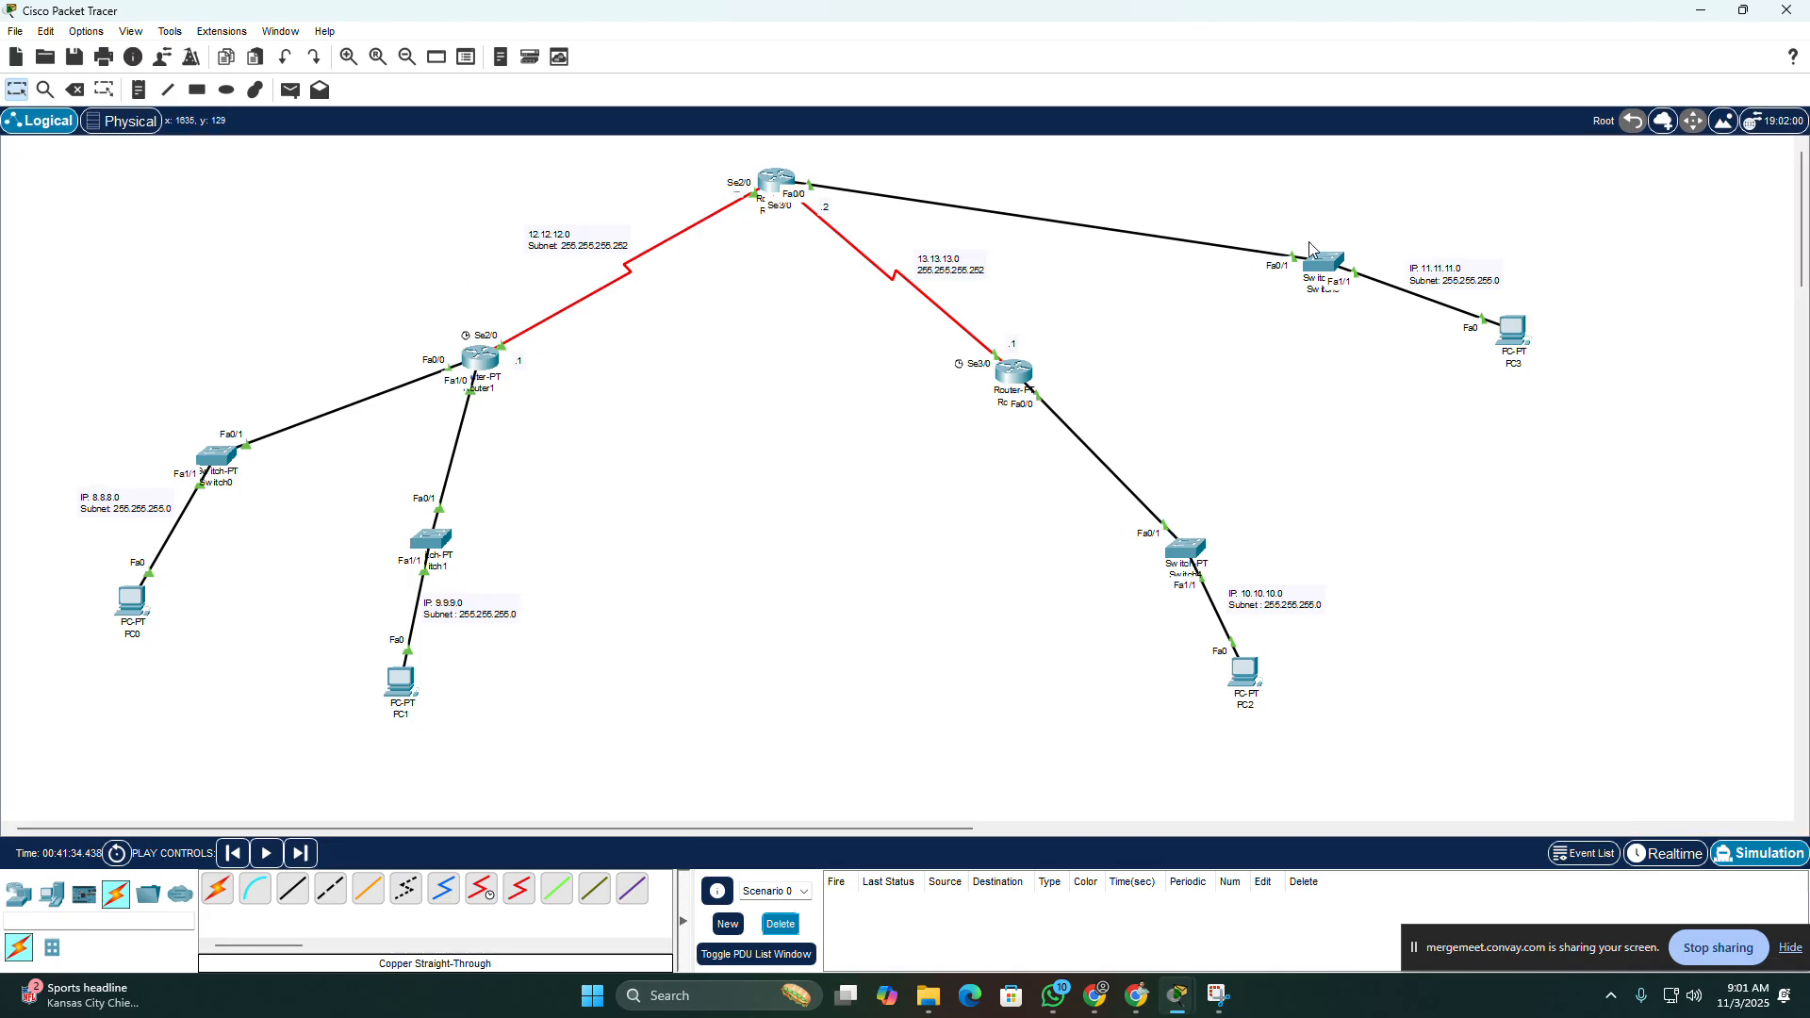
Step: Leave interface configuration on Router0 and add a static route to network 8.8.8.0 with mask 255.255.255.0 through serial2/0
click(771, 184)
drag(849, 194, 1119, 174)
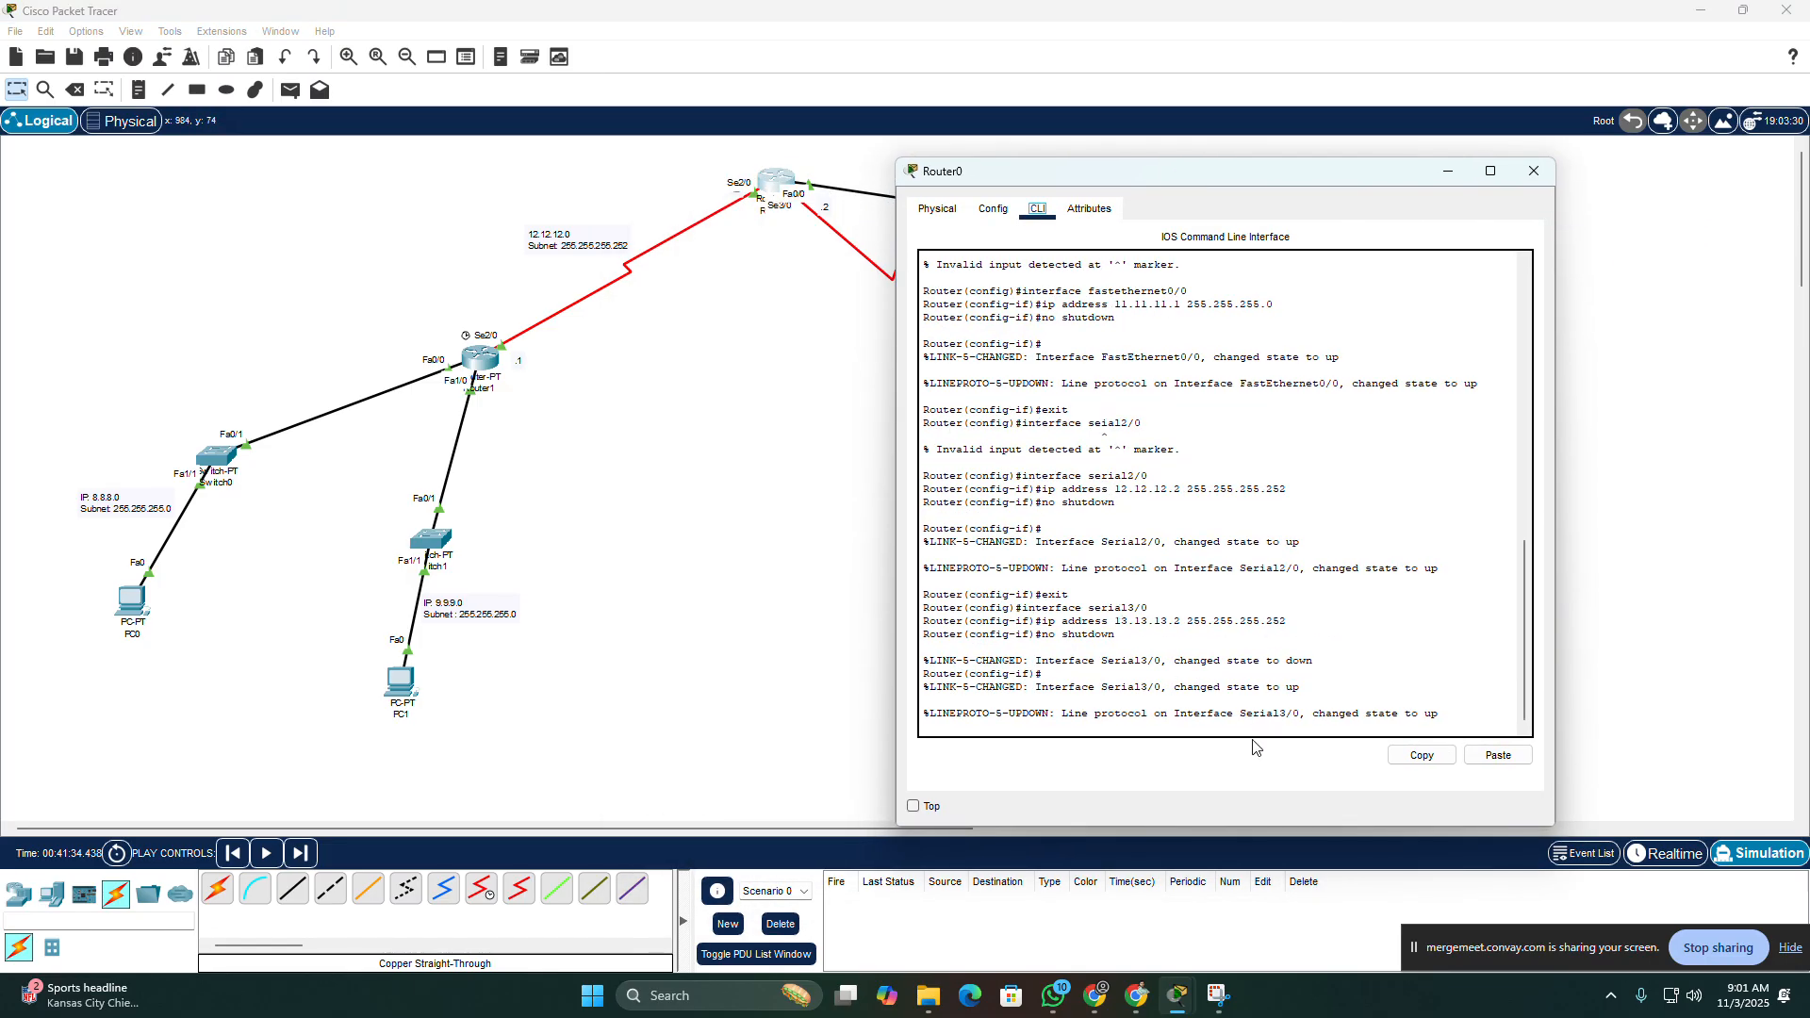
key(Return)
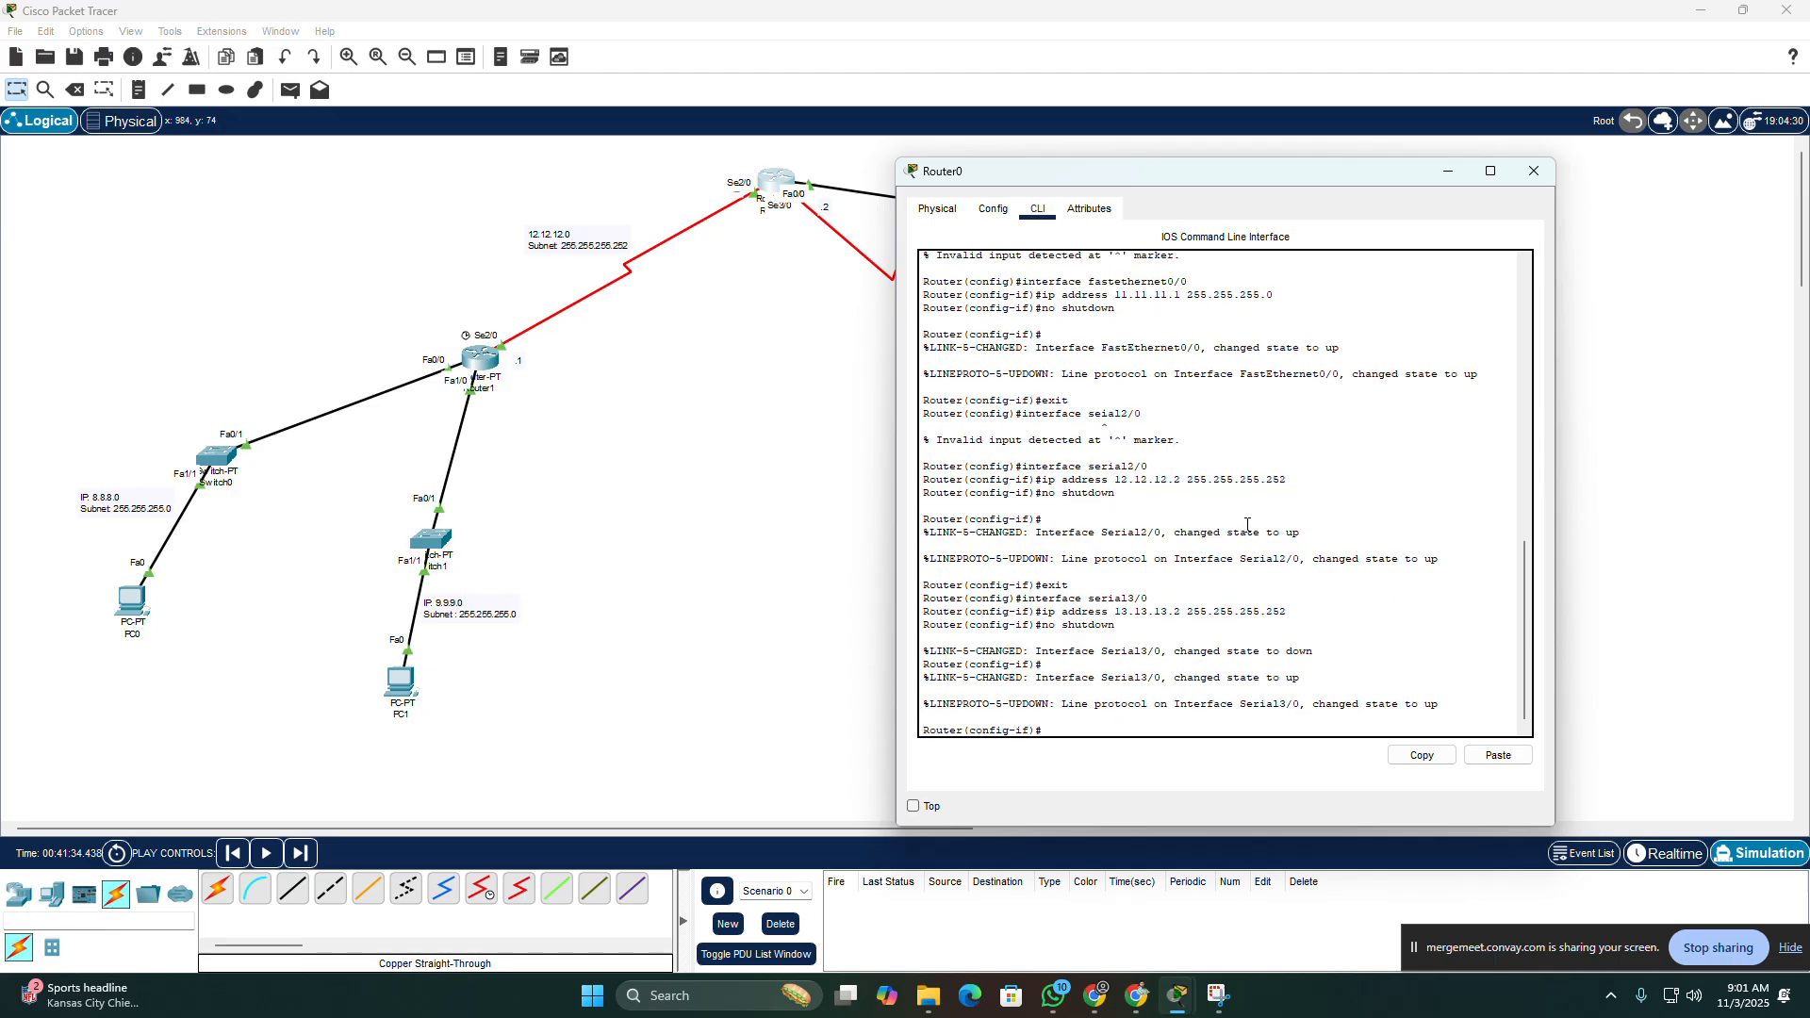
key(Return)
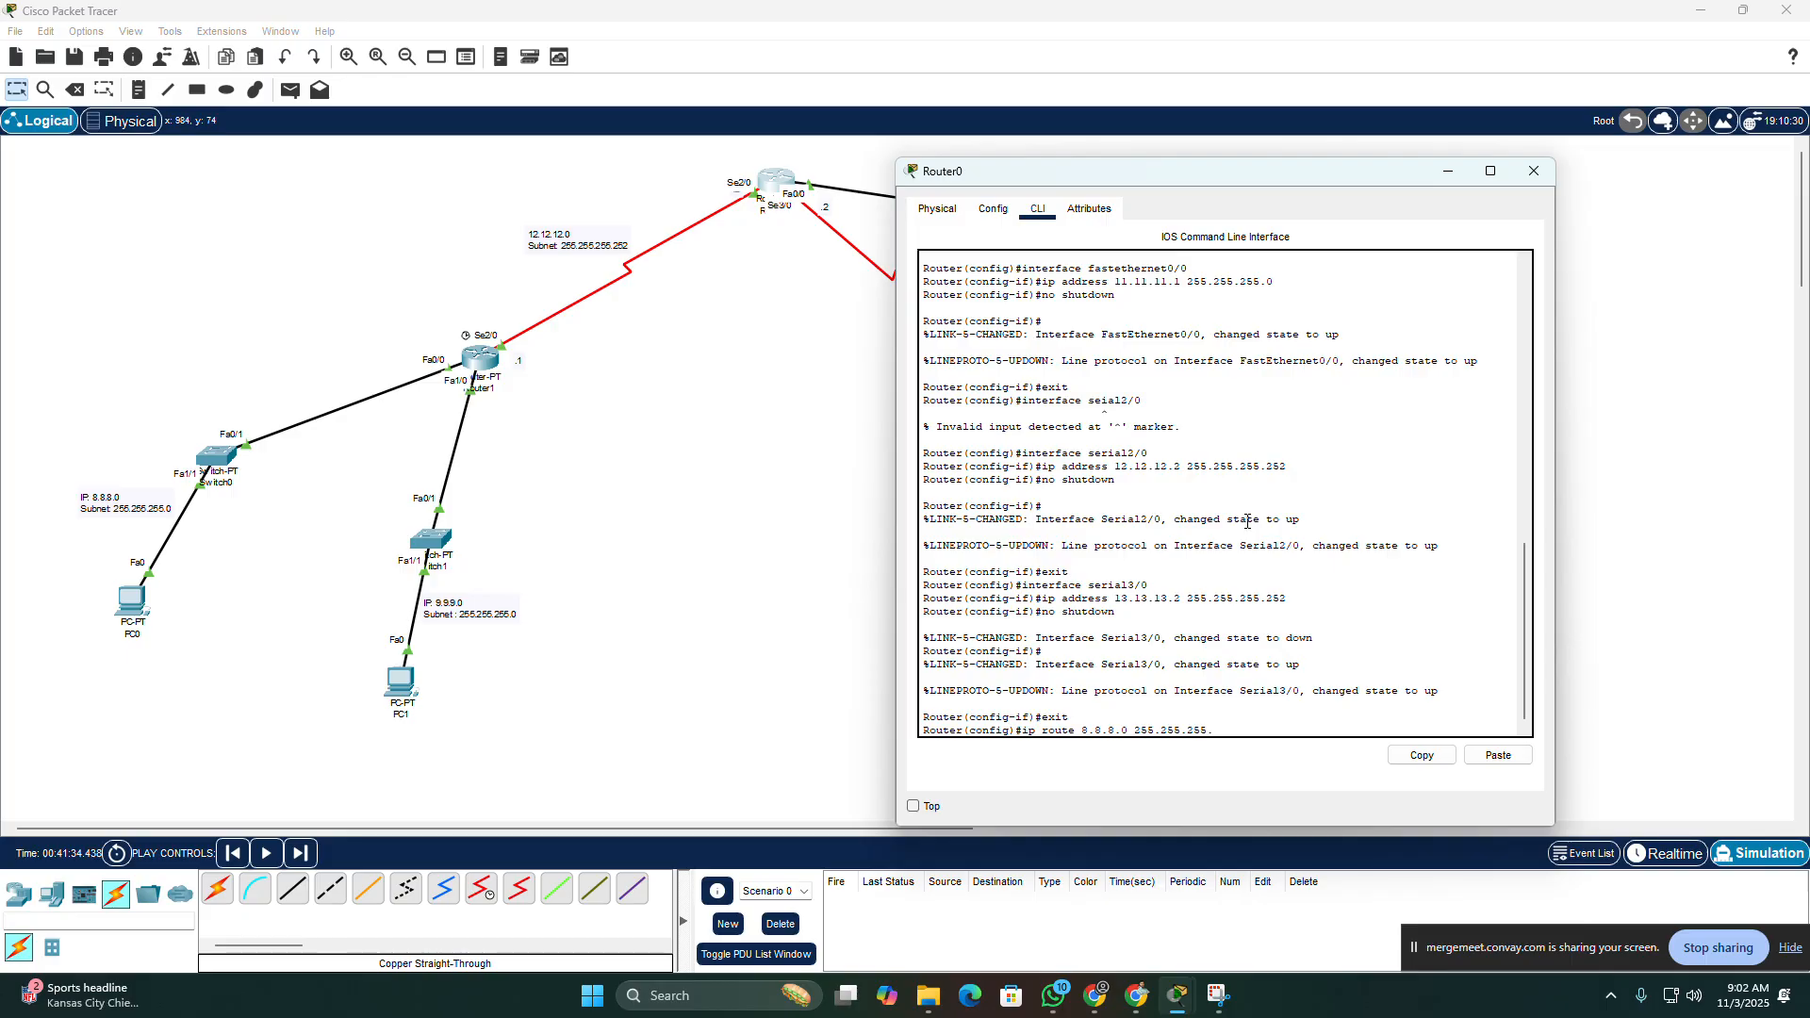
text(0 serial2/)
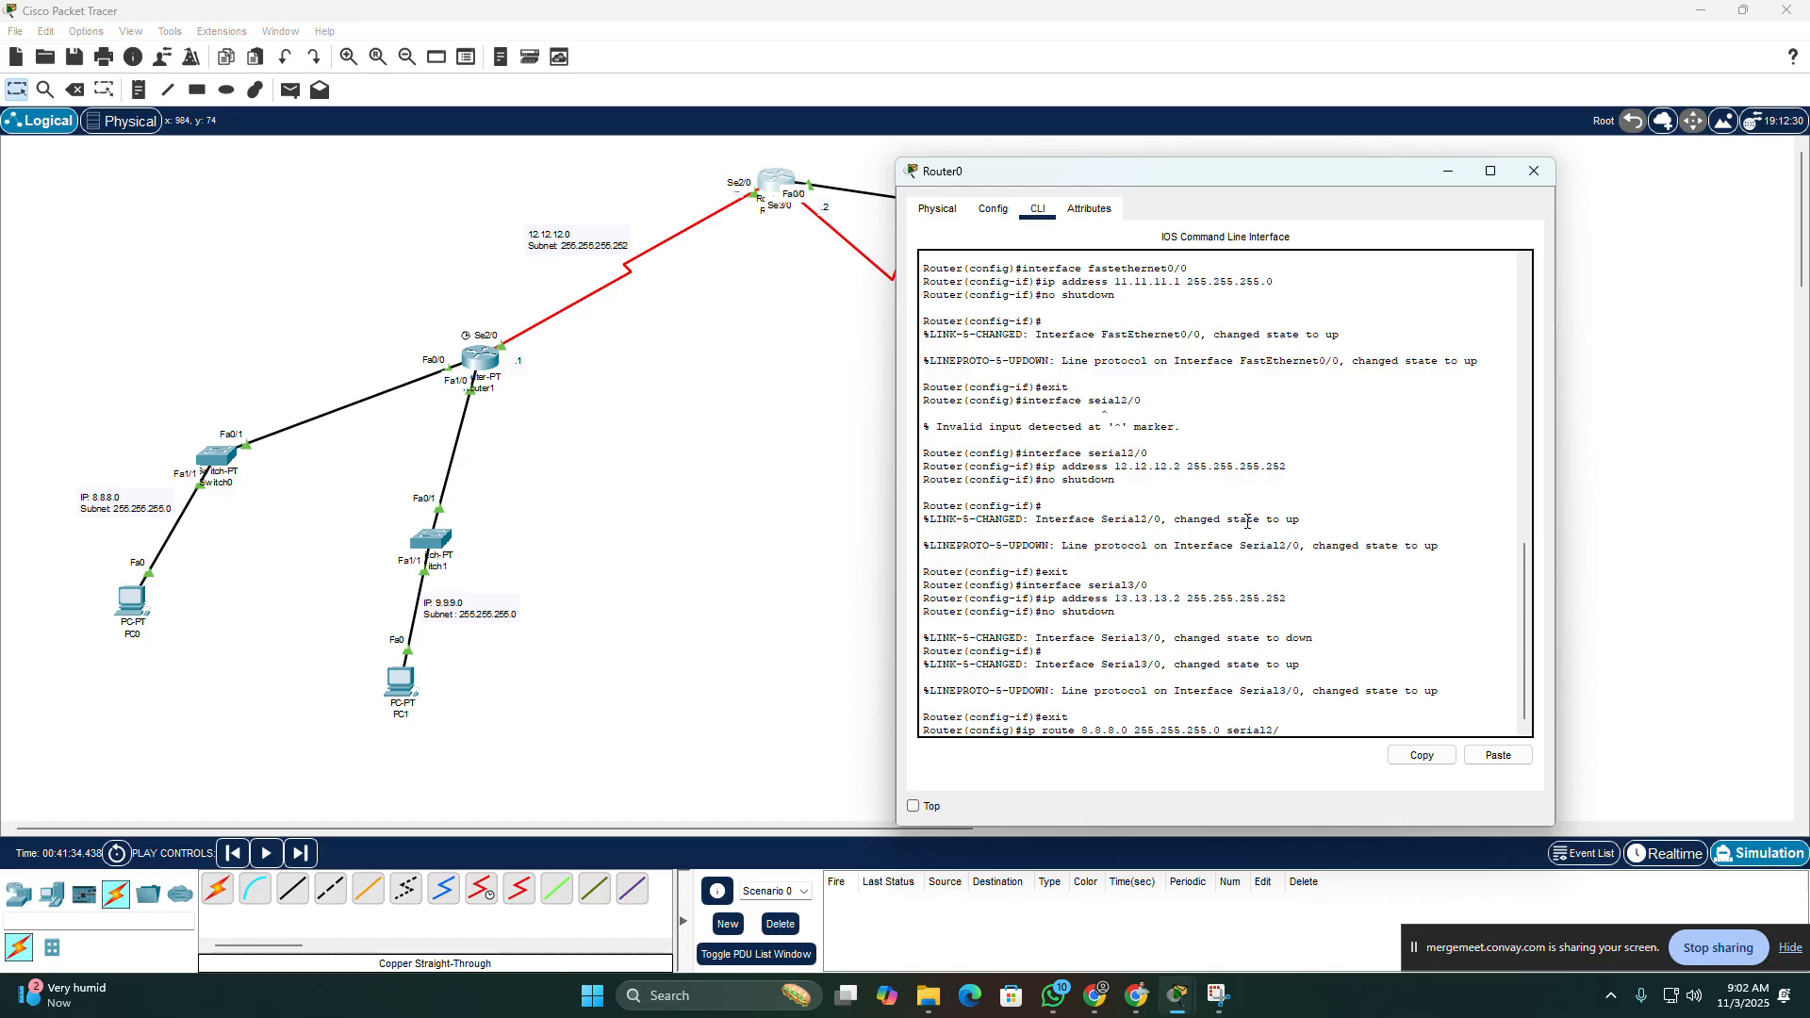
text(0)
key(Return)
Step: Add a static route on Router0 to network 9.9.9.0 with mask 255.255.255.0 through serial2/0
key(Up)
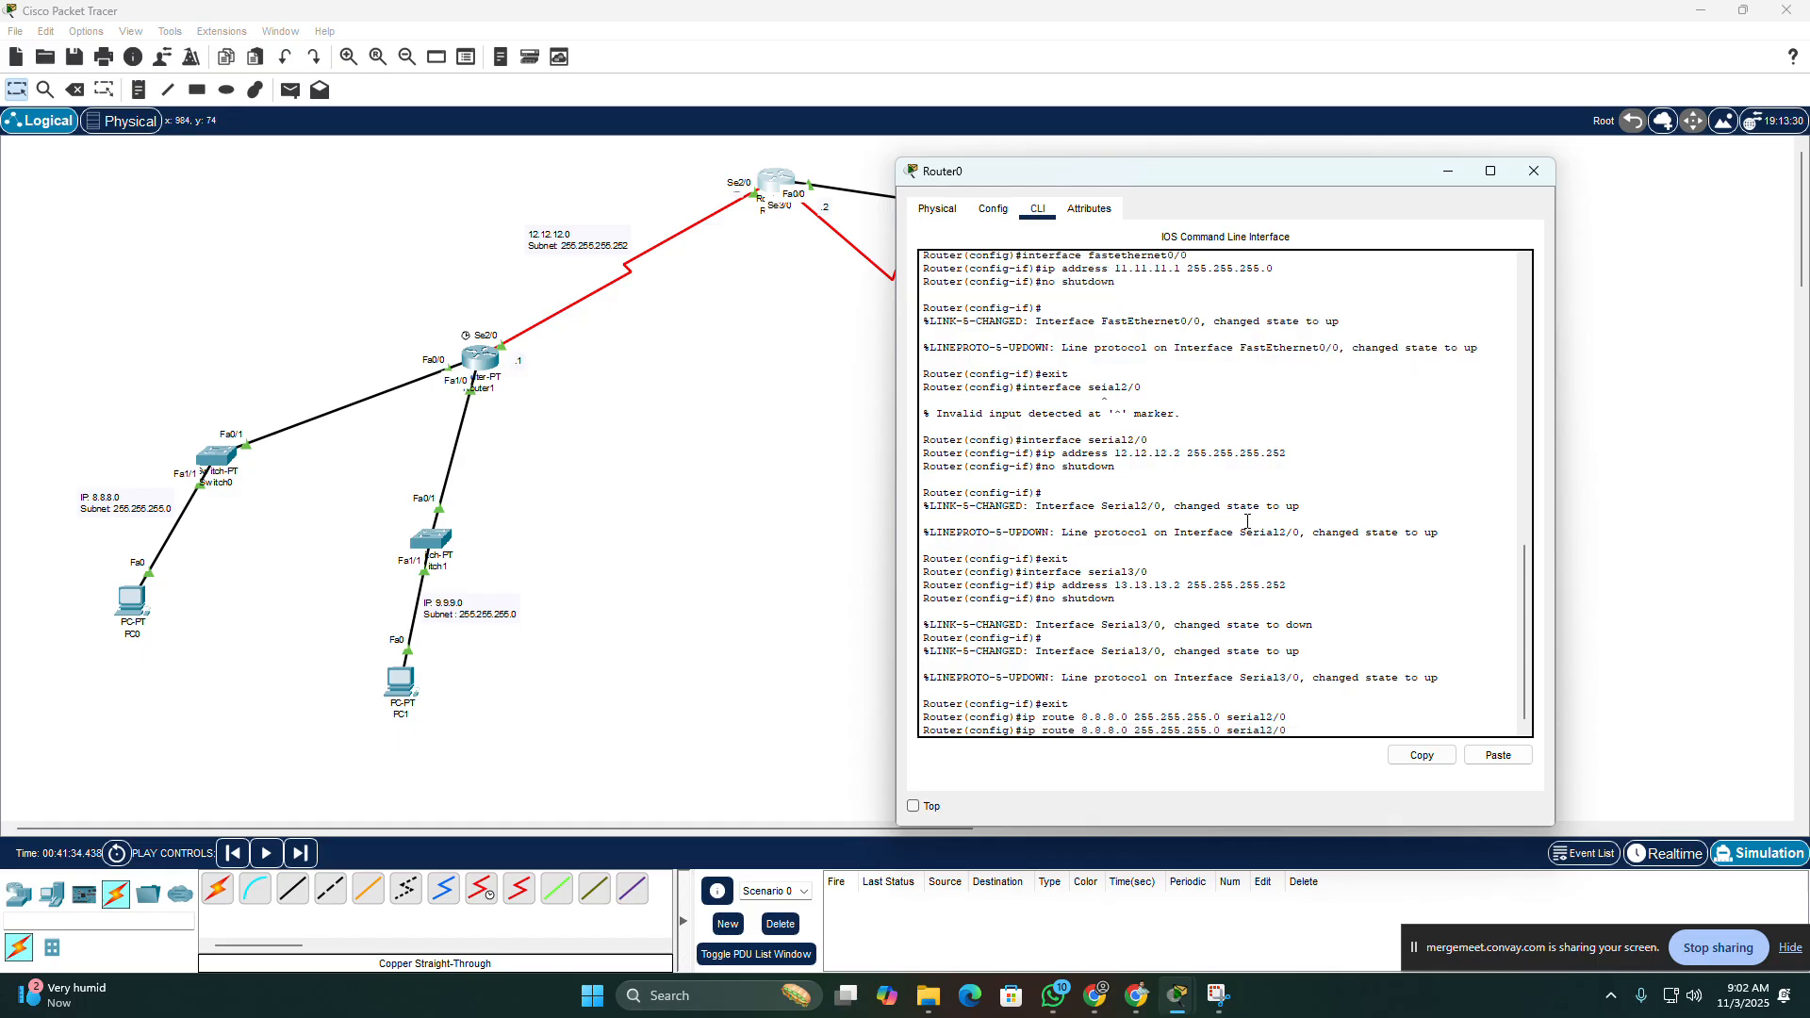
key(BackSpace)
key(BackSpace)
key(BackSpace)
key(BackSpace)
key(BackSpace)
text(9*.9.9)
key(BackSpace)
key(BackSpace)
key(BackSpace)
key(BackSpace)
key(BackSpace)
text(.9.9)
key(Return)
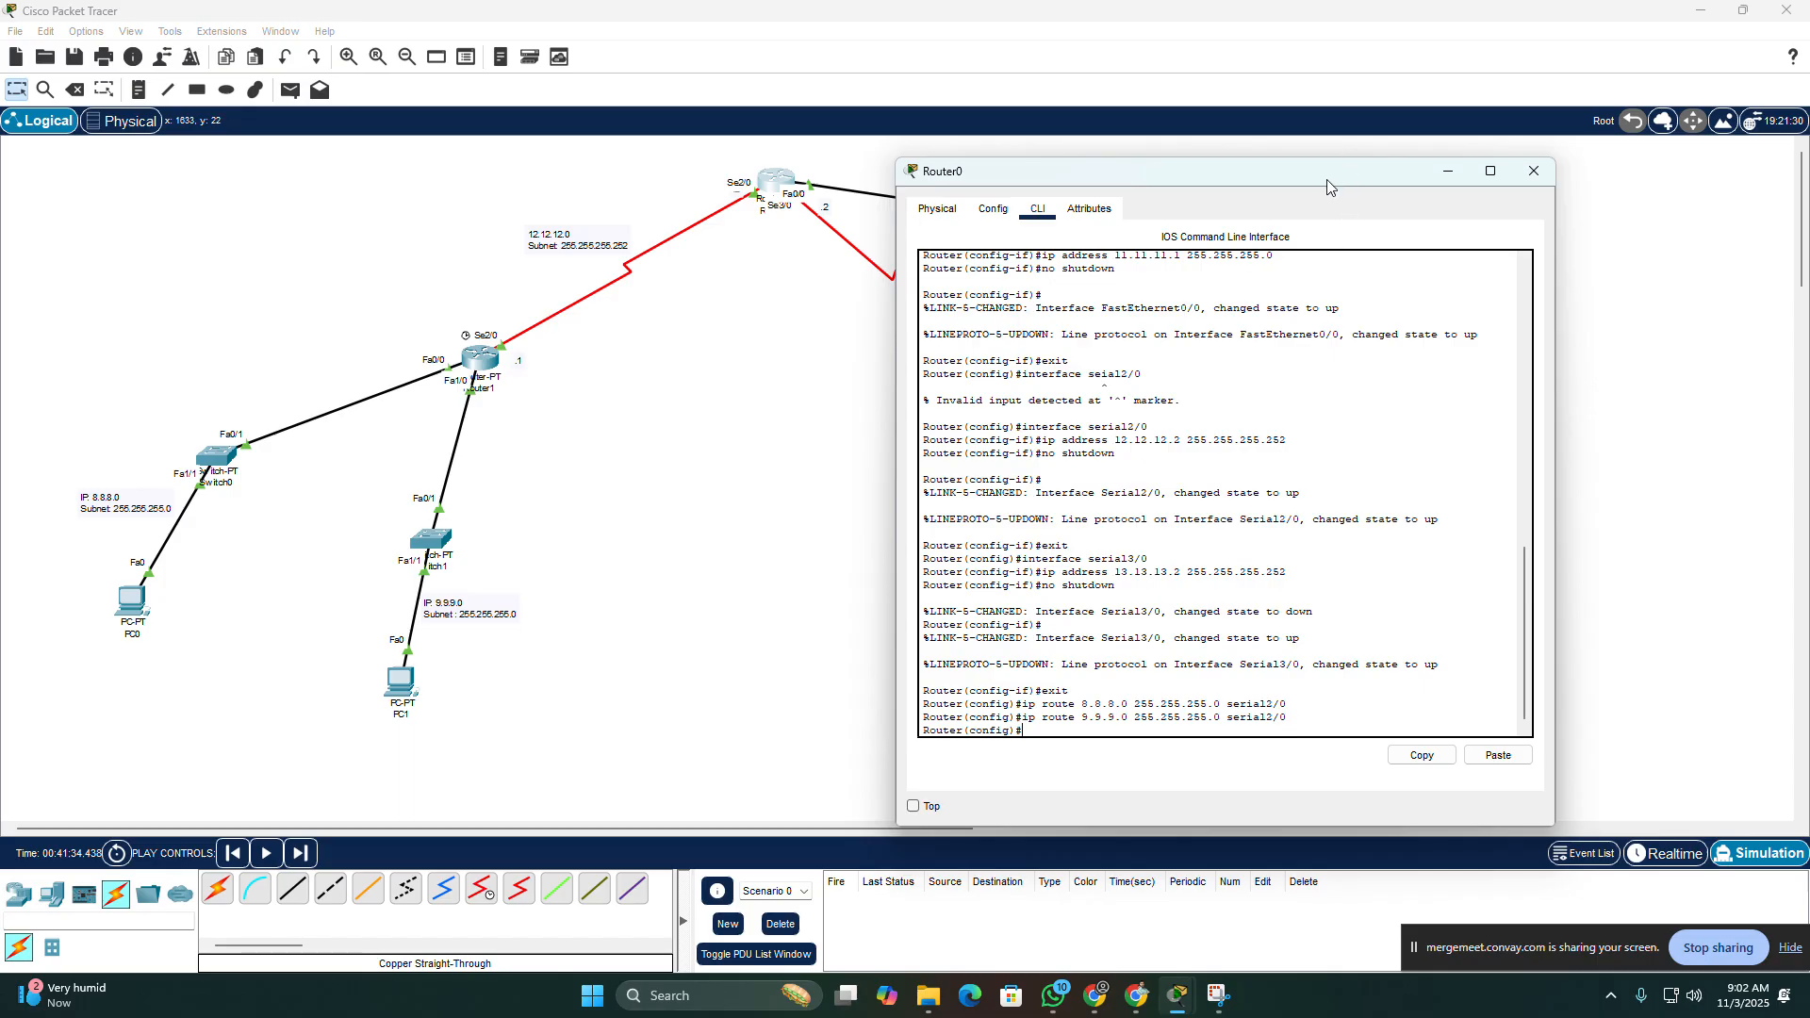
Step: Uncover the topology by moving Router0's window aside to check the links, and bring its command line back to the front
drag(1332, 184, 1400, 316)
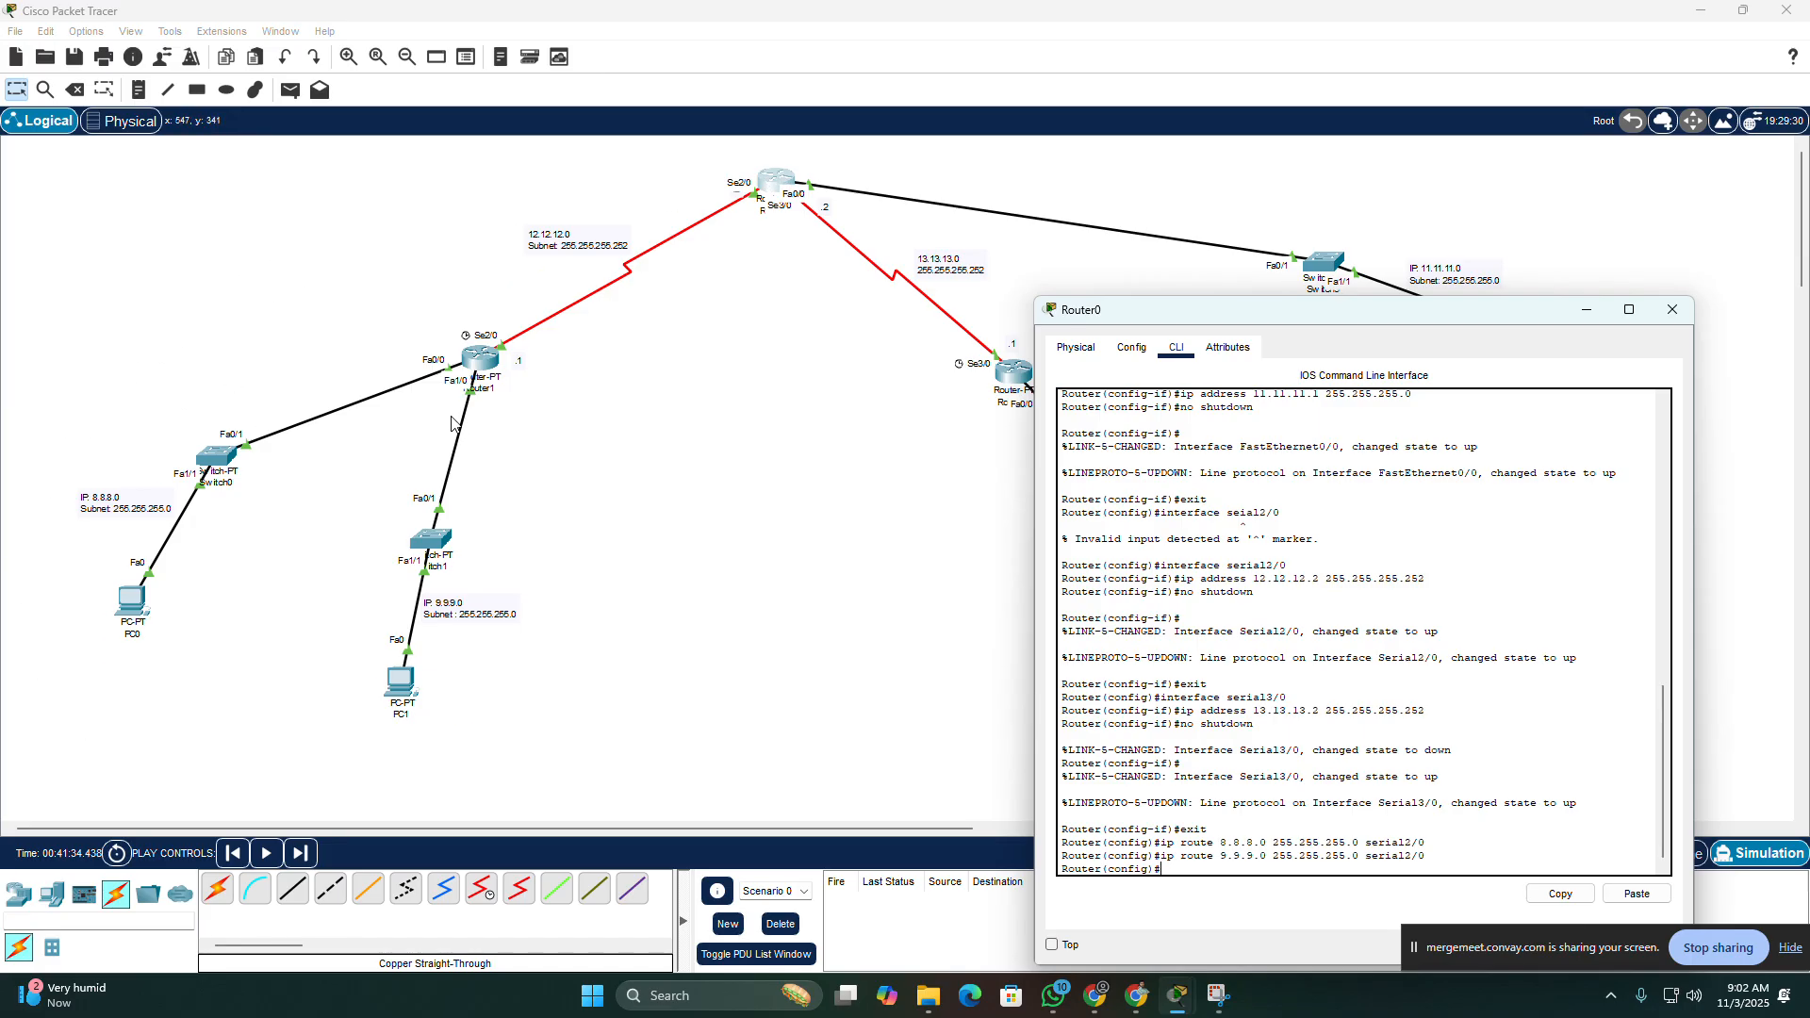
drag(1414, 307, 609, 180)
drag(1078, 693, 1321, 736)
click(1217, 996)
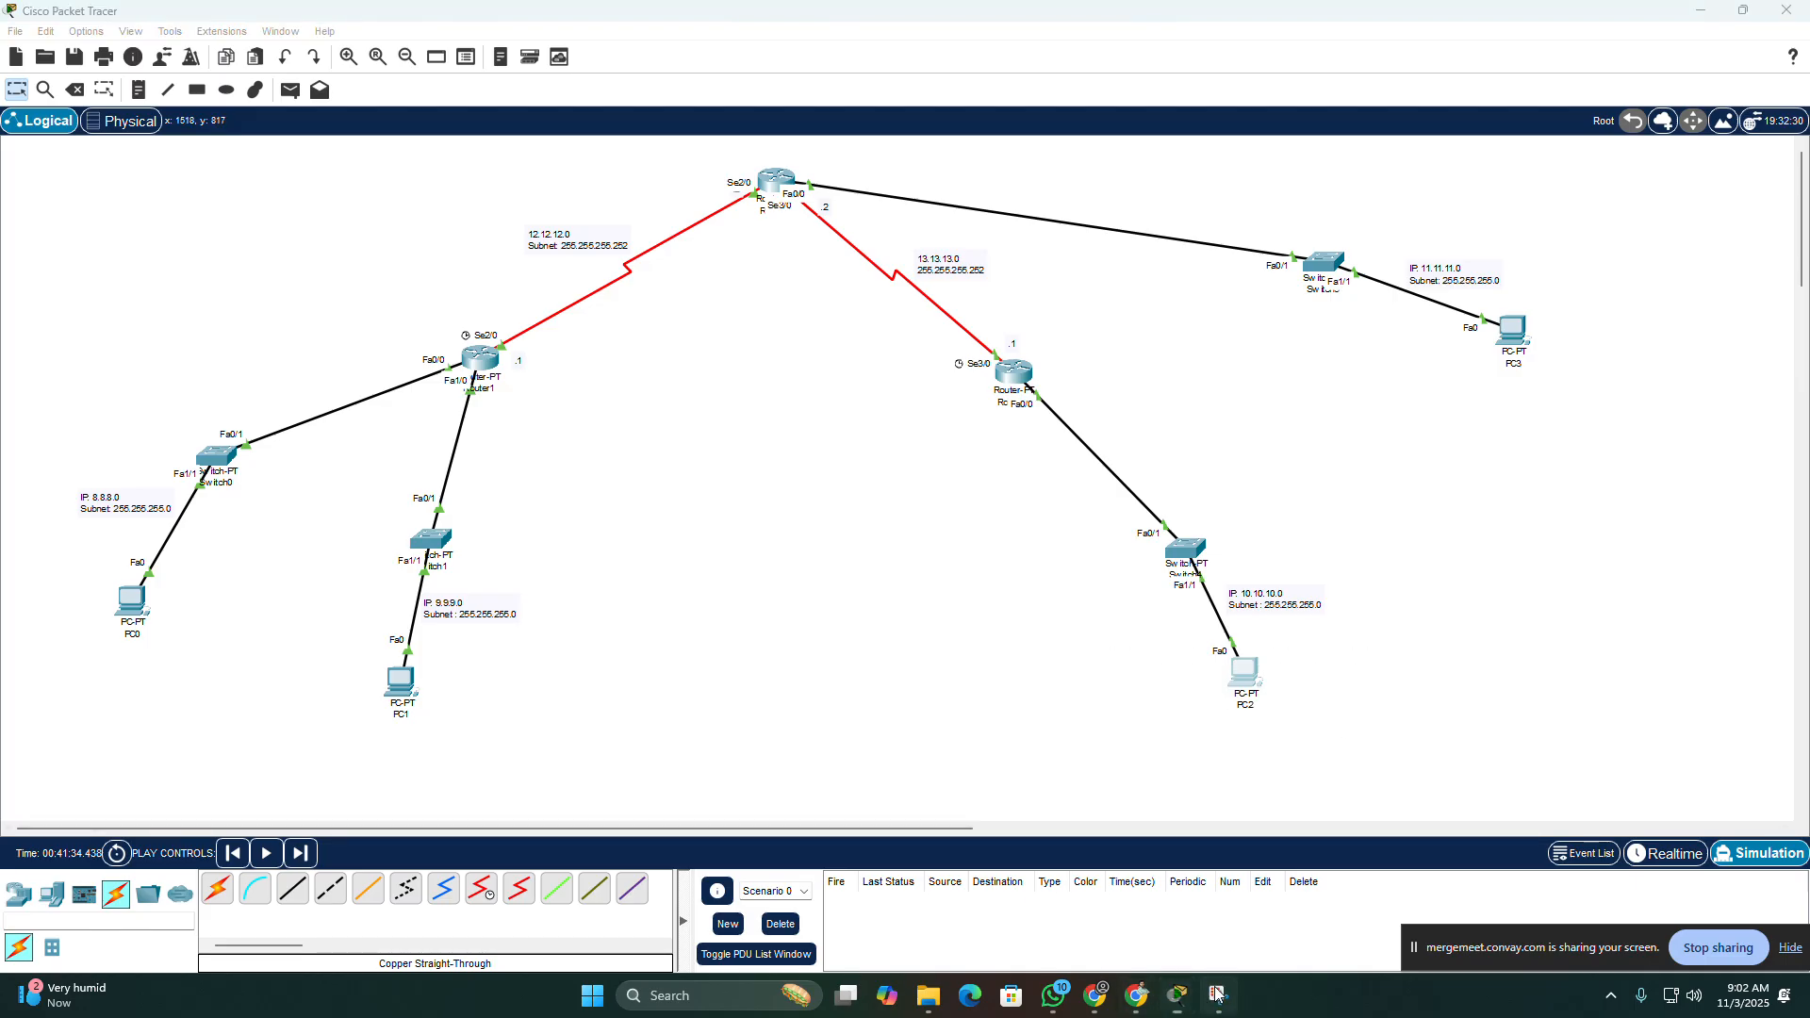
click(1181, 995)
click(1337, 901)
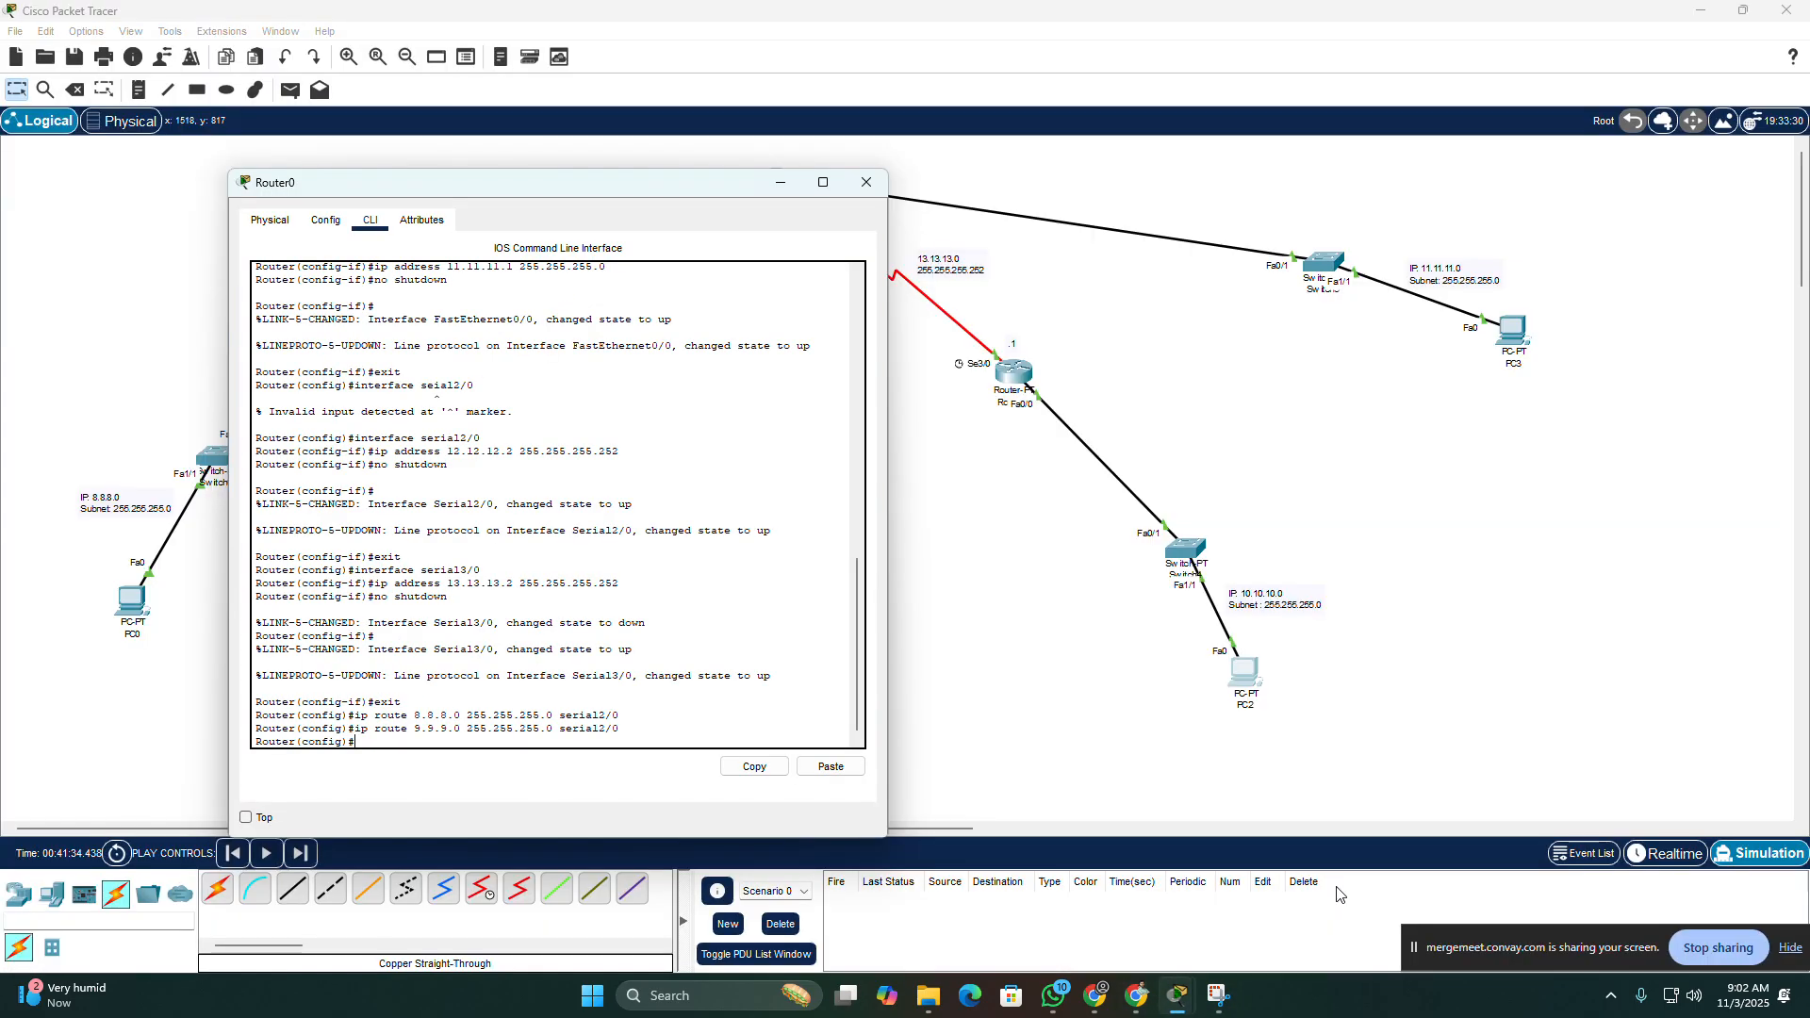
Step: Add a static route on Router0 to network 10.10.10.0 with mask 255.255.255.0 through serial2/0 and close the router's window
key(Up)
key(Left)
key(Left)
key(Left)
key(Left)
key(Left)
key(Left)
key(Left)
key(Left)
key(Left)
key(Left)
key(Left)
key(Left)
key(Left)
key(Left)
key(Left)
key(Left)
key(Left)
key(Left)
key(Left)
key(Left)
key(BackSpace)
key(BackSpace)
key(BackSpace)
key(BackSpace)
key(BackSpace)
text(10.10.10.)
key(BackSpace)
key(Return)
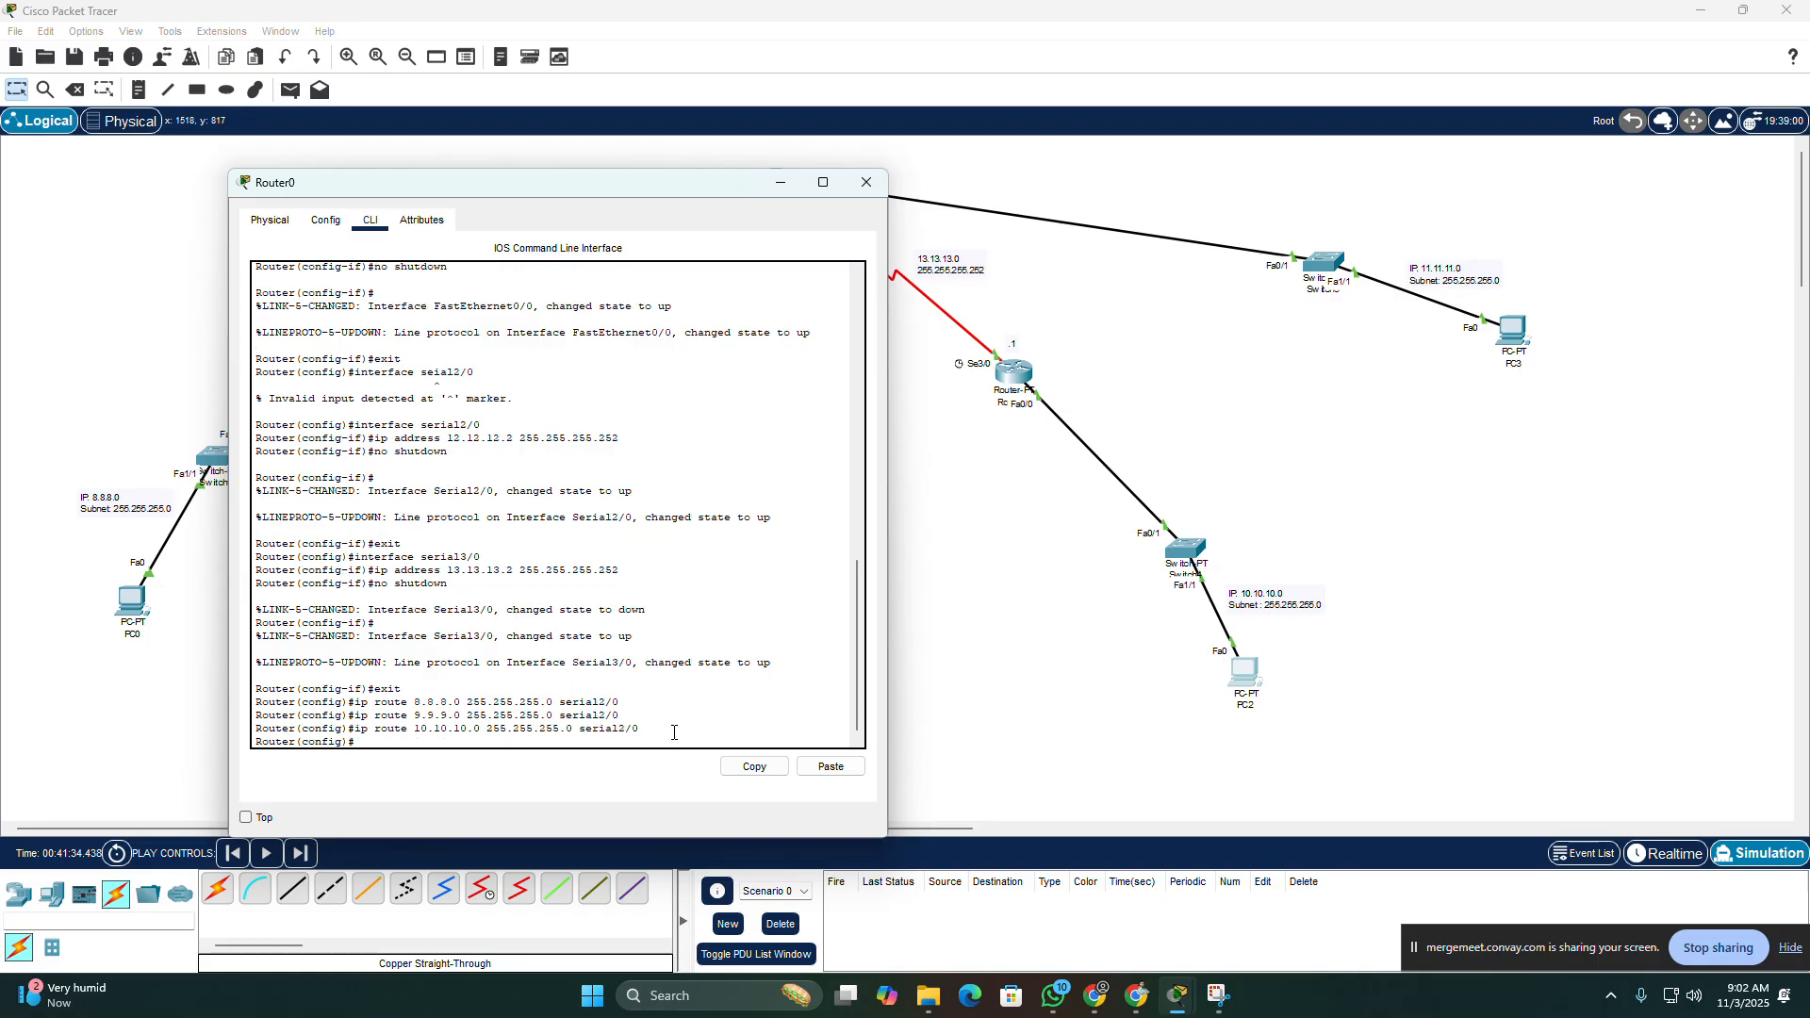
click(867, 182)
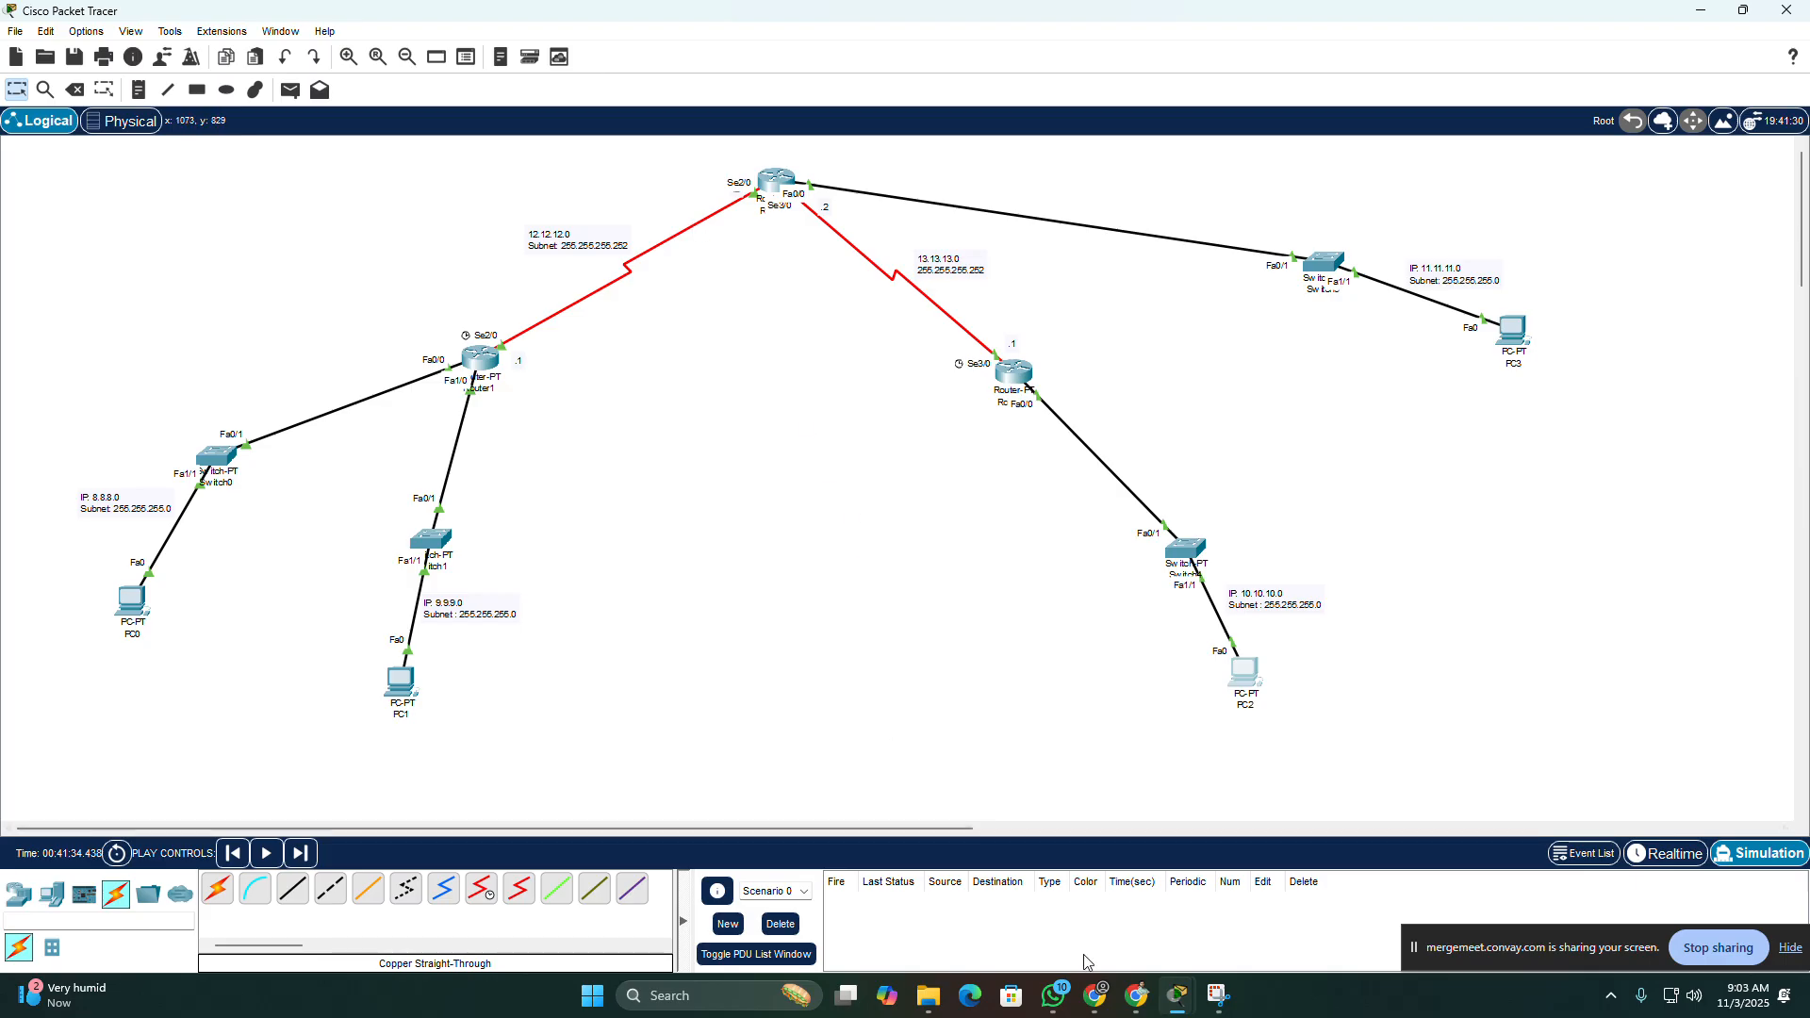
mouse_move(1191, 1005)
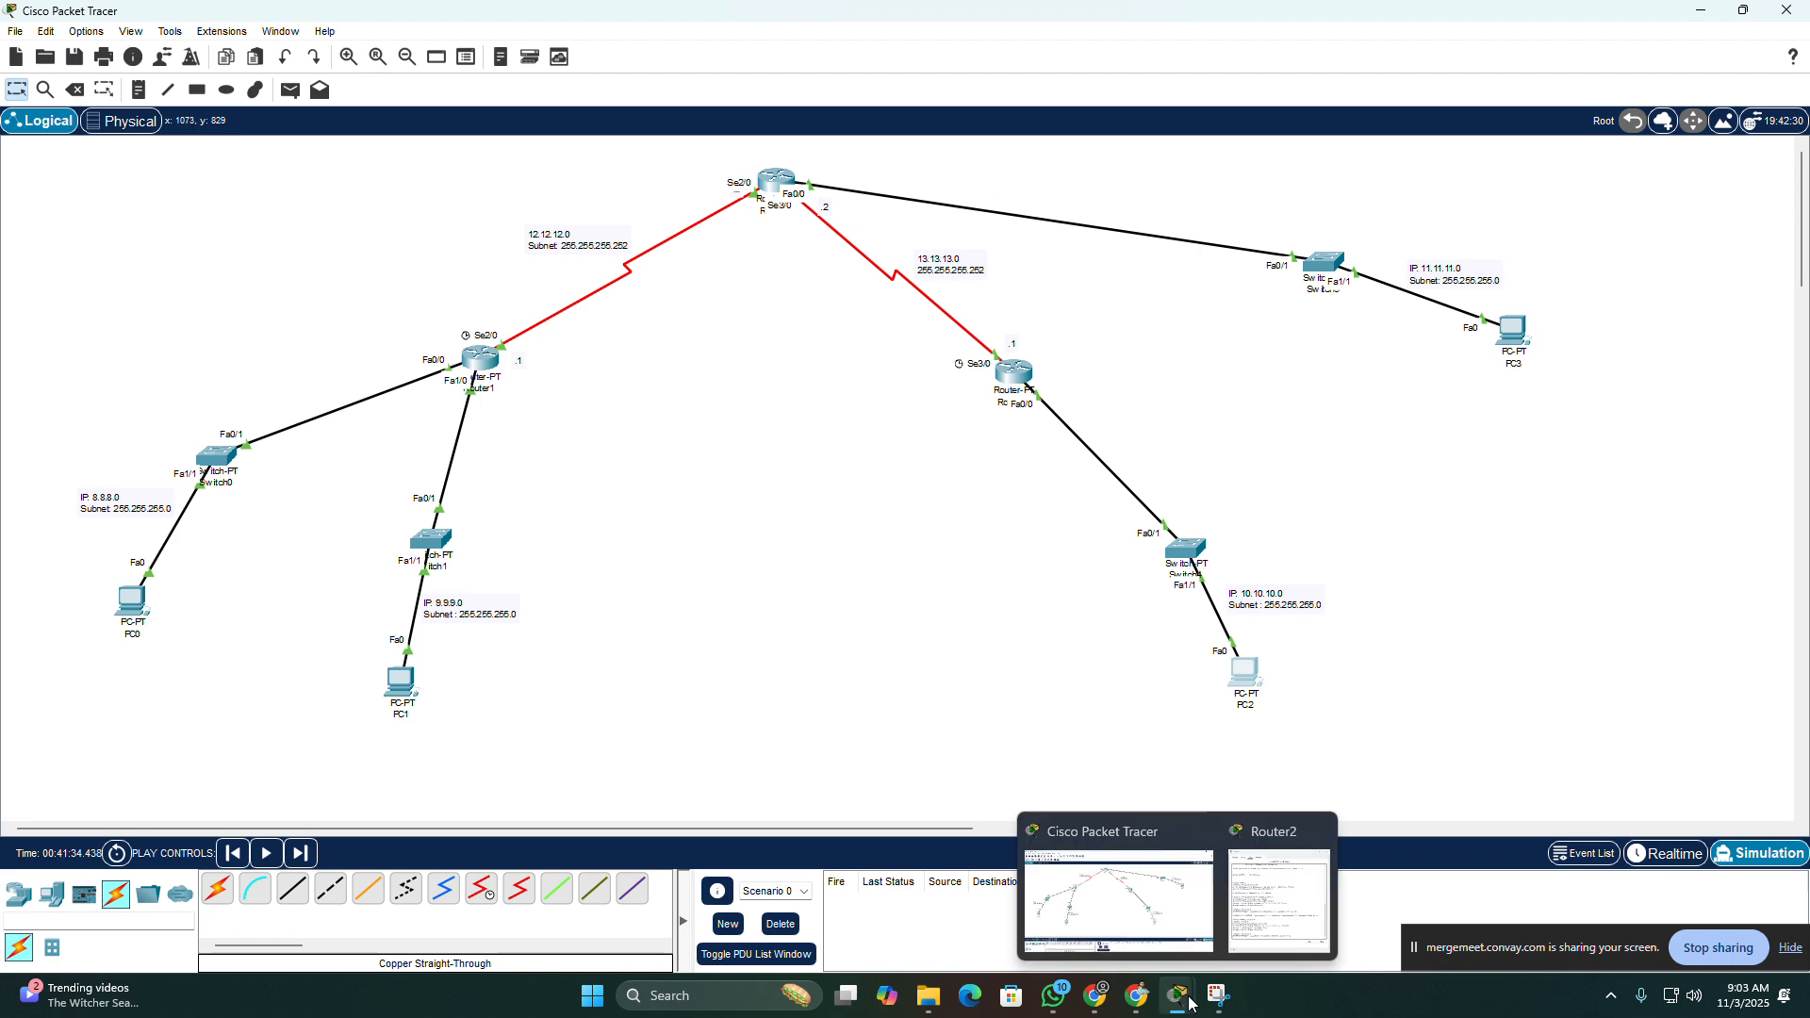
click(1279, 900)
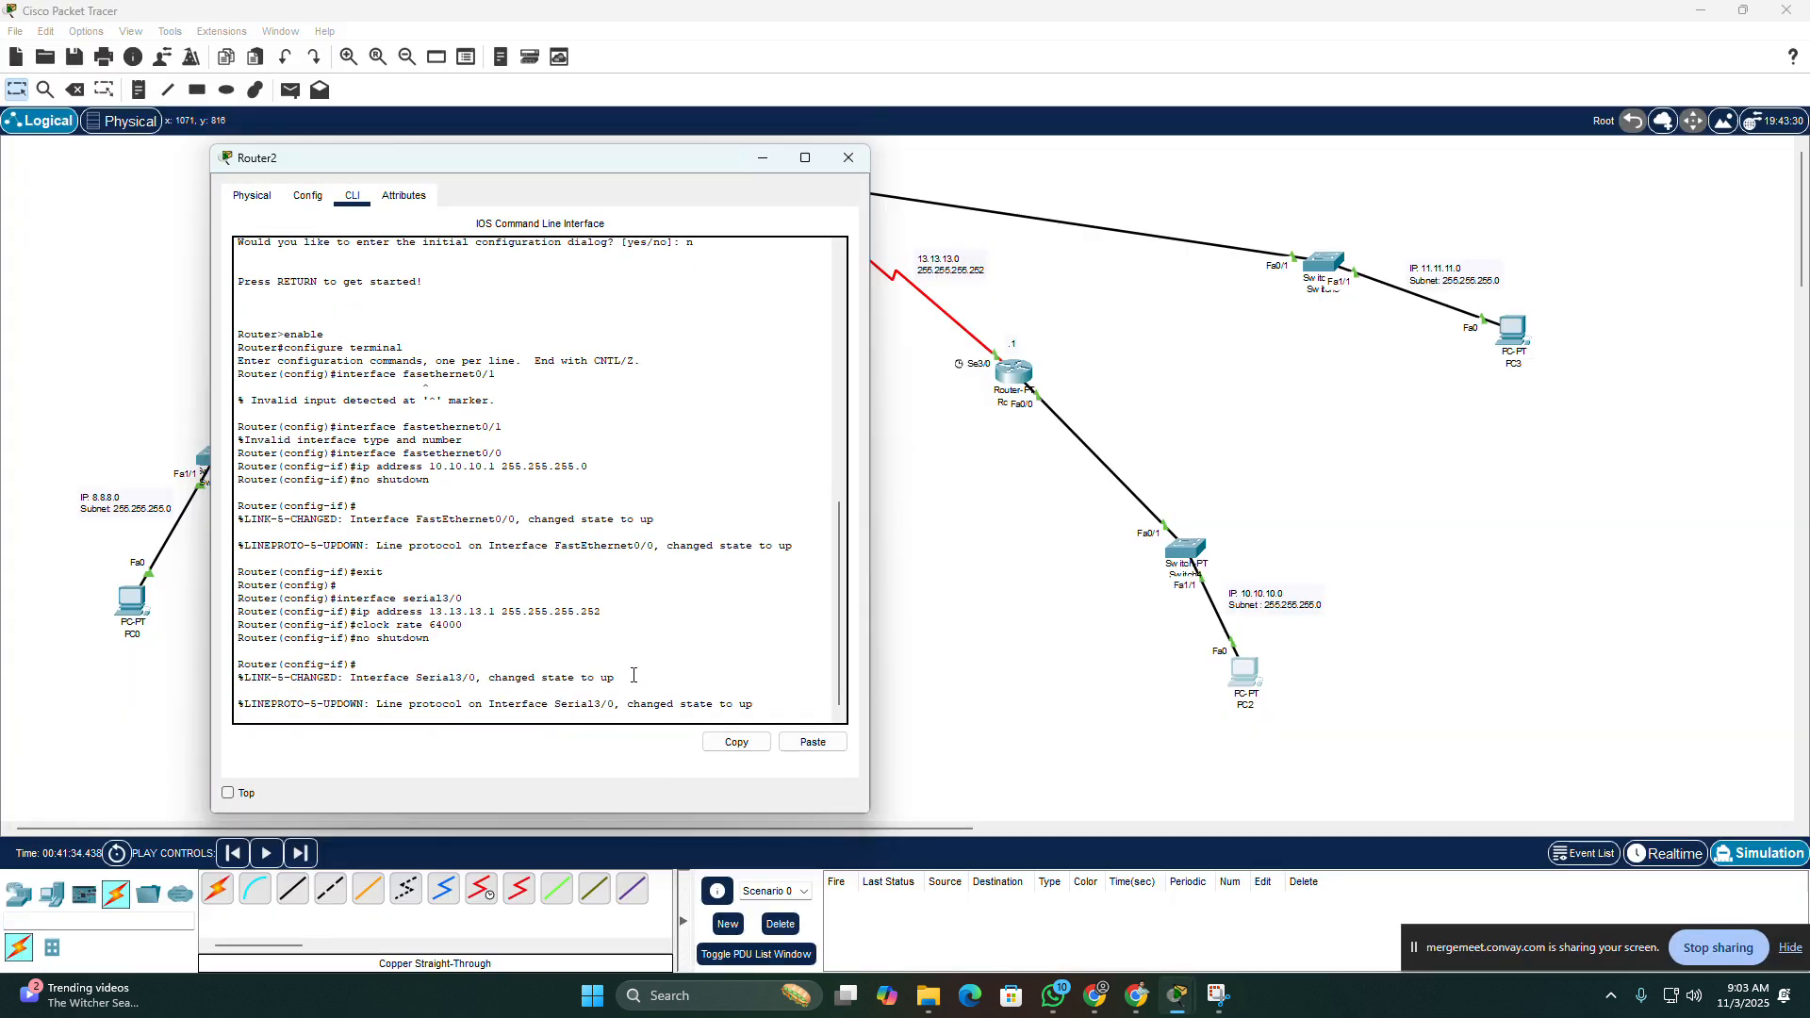
click(762, 156)
Step: Reopen Router0's command line and remove the static route to 10.10.10.0 255.255.255.0 through serial2/0
click(775, 179)
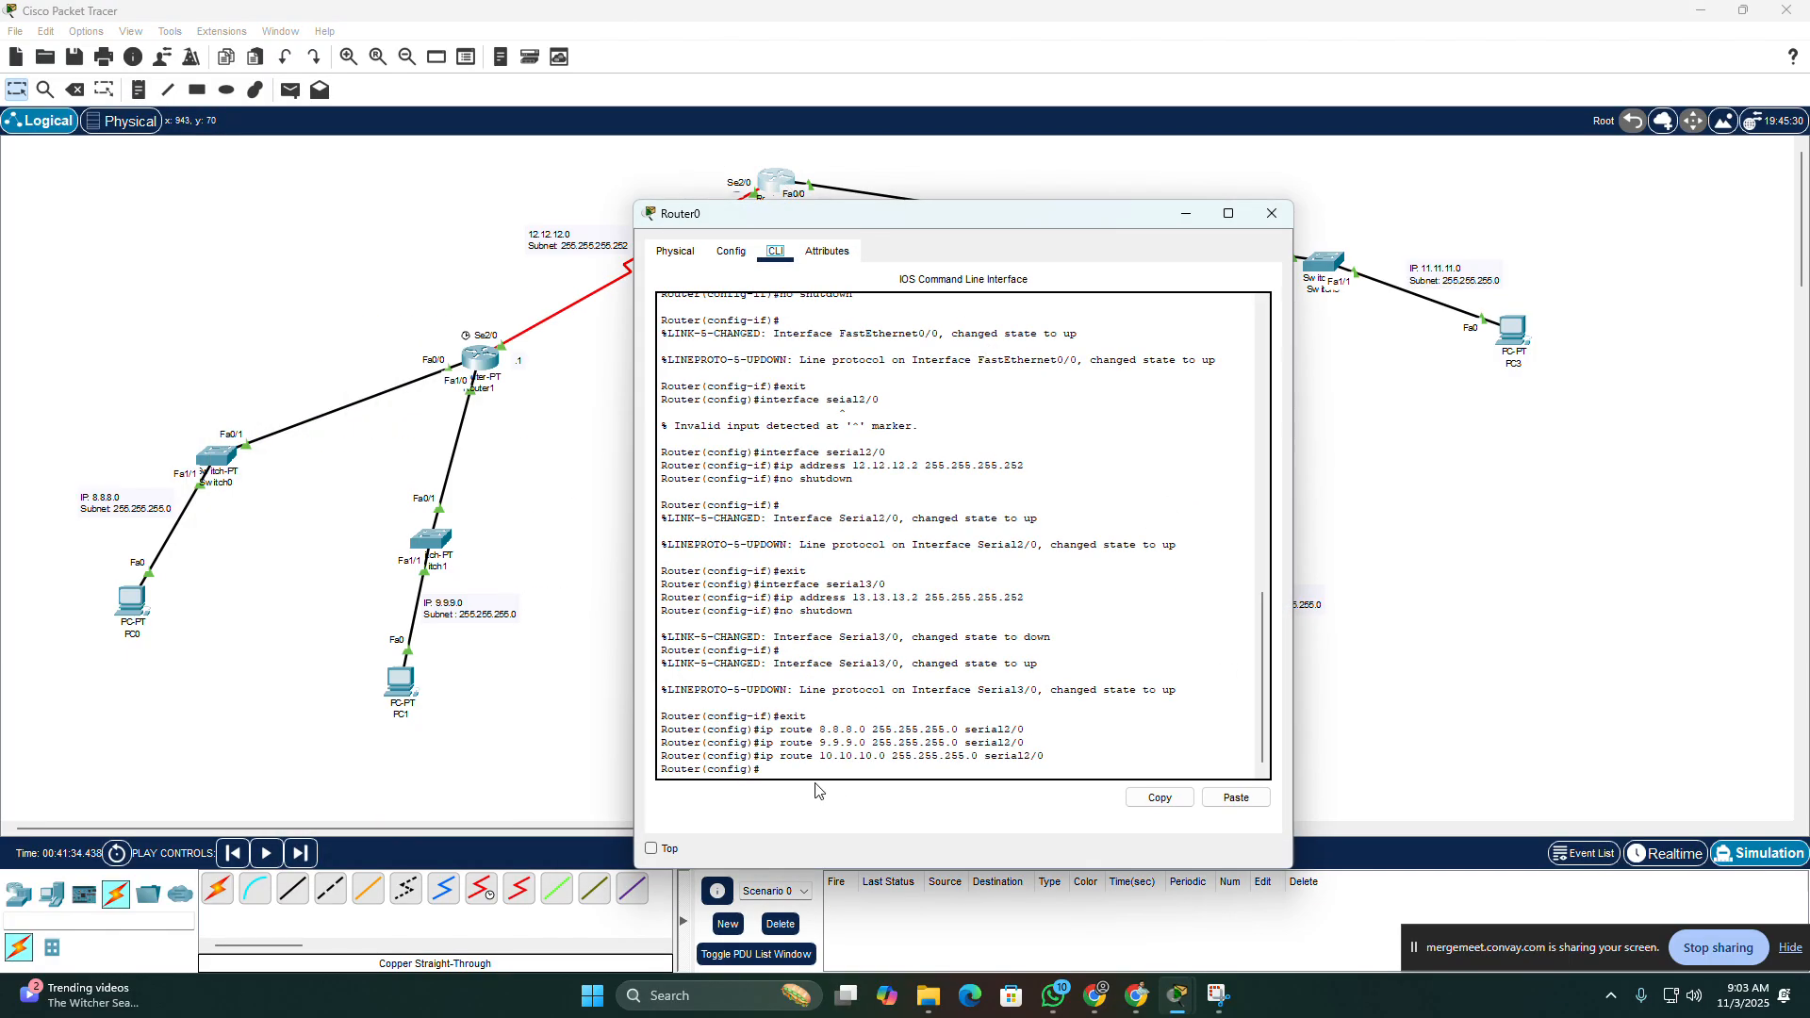
key(Up)
key(Left)
key(Left)
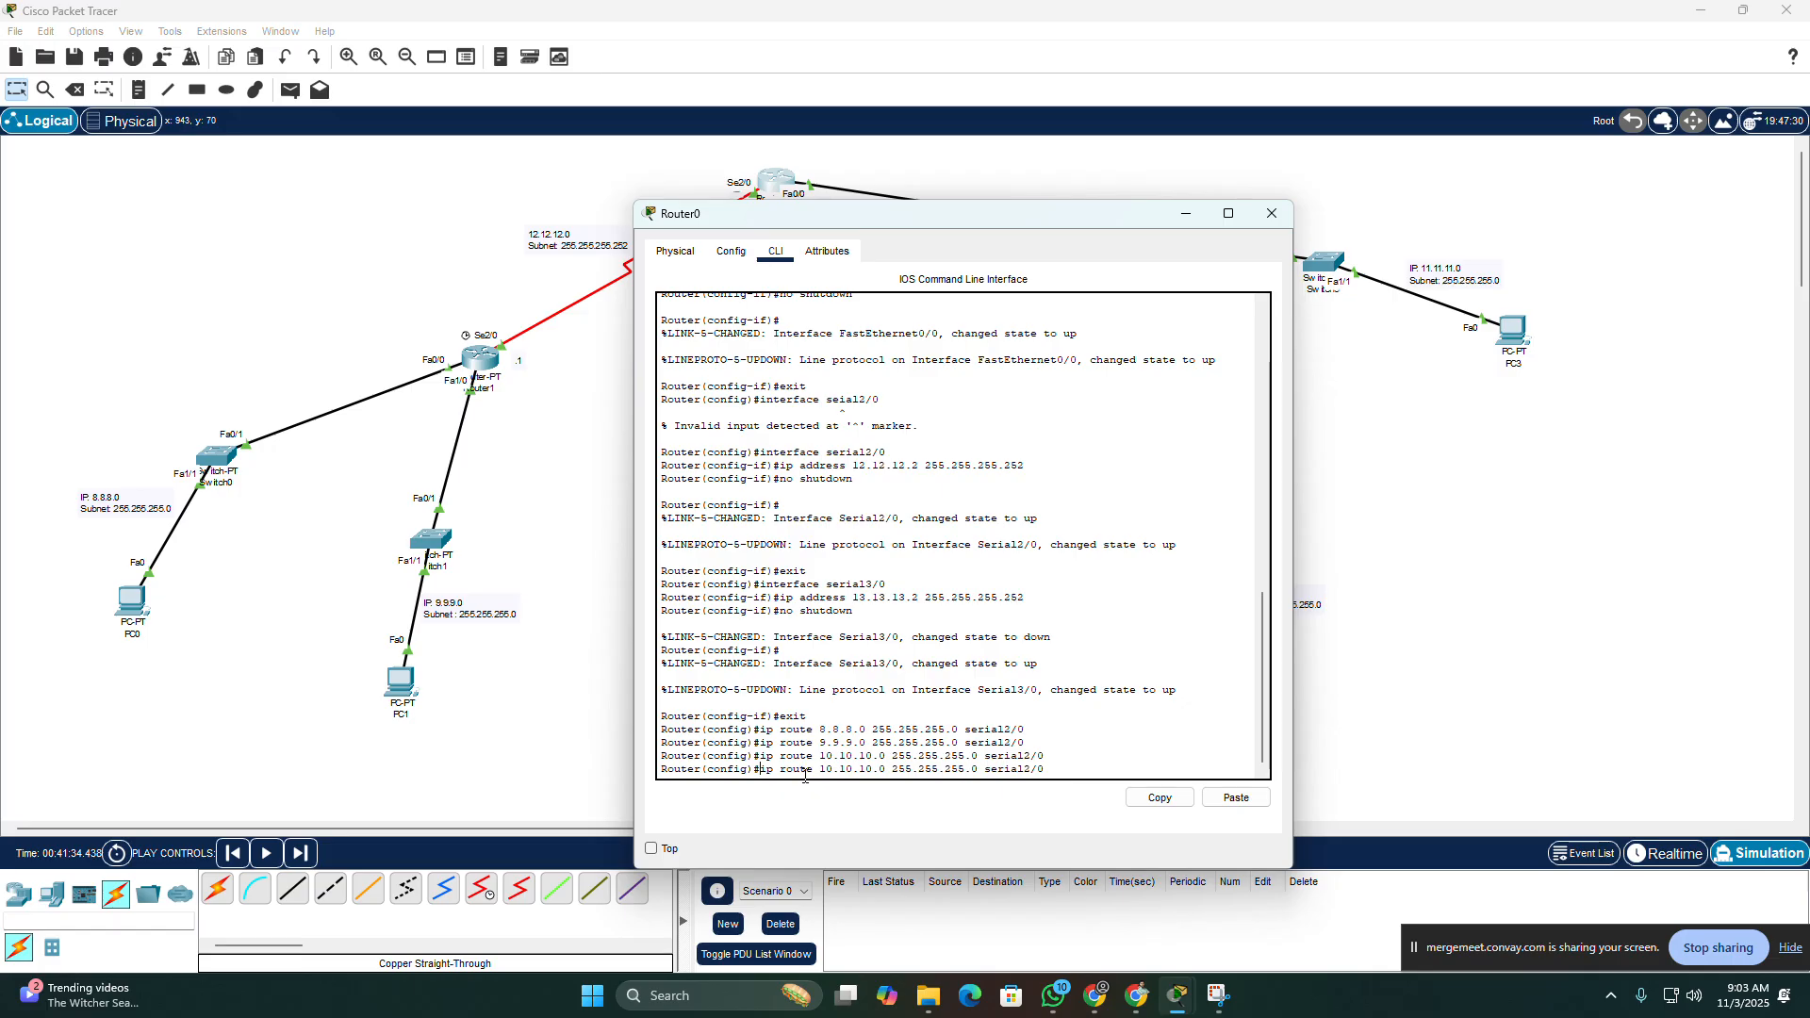
text(no)
key(Return)
Step: Add a static route on Router0 to network 10.10.10.0 with mask 255.255.255.0 through serial3/0 and close the router's window
key(Up)
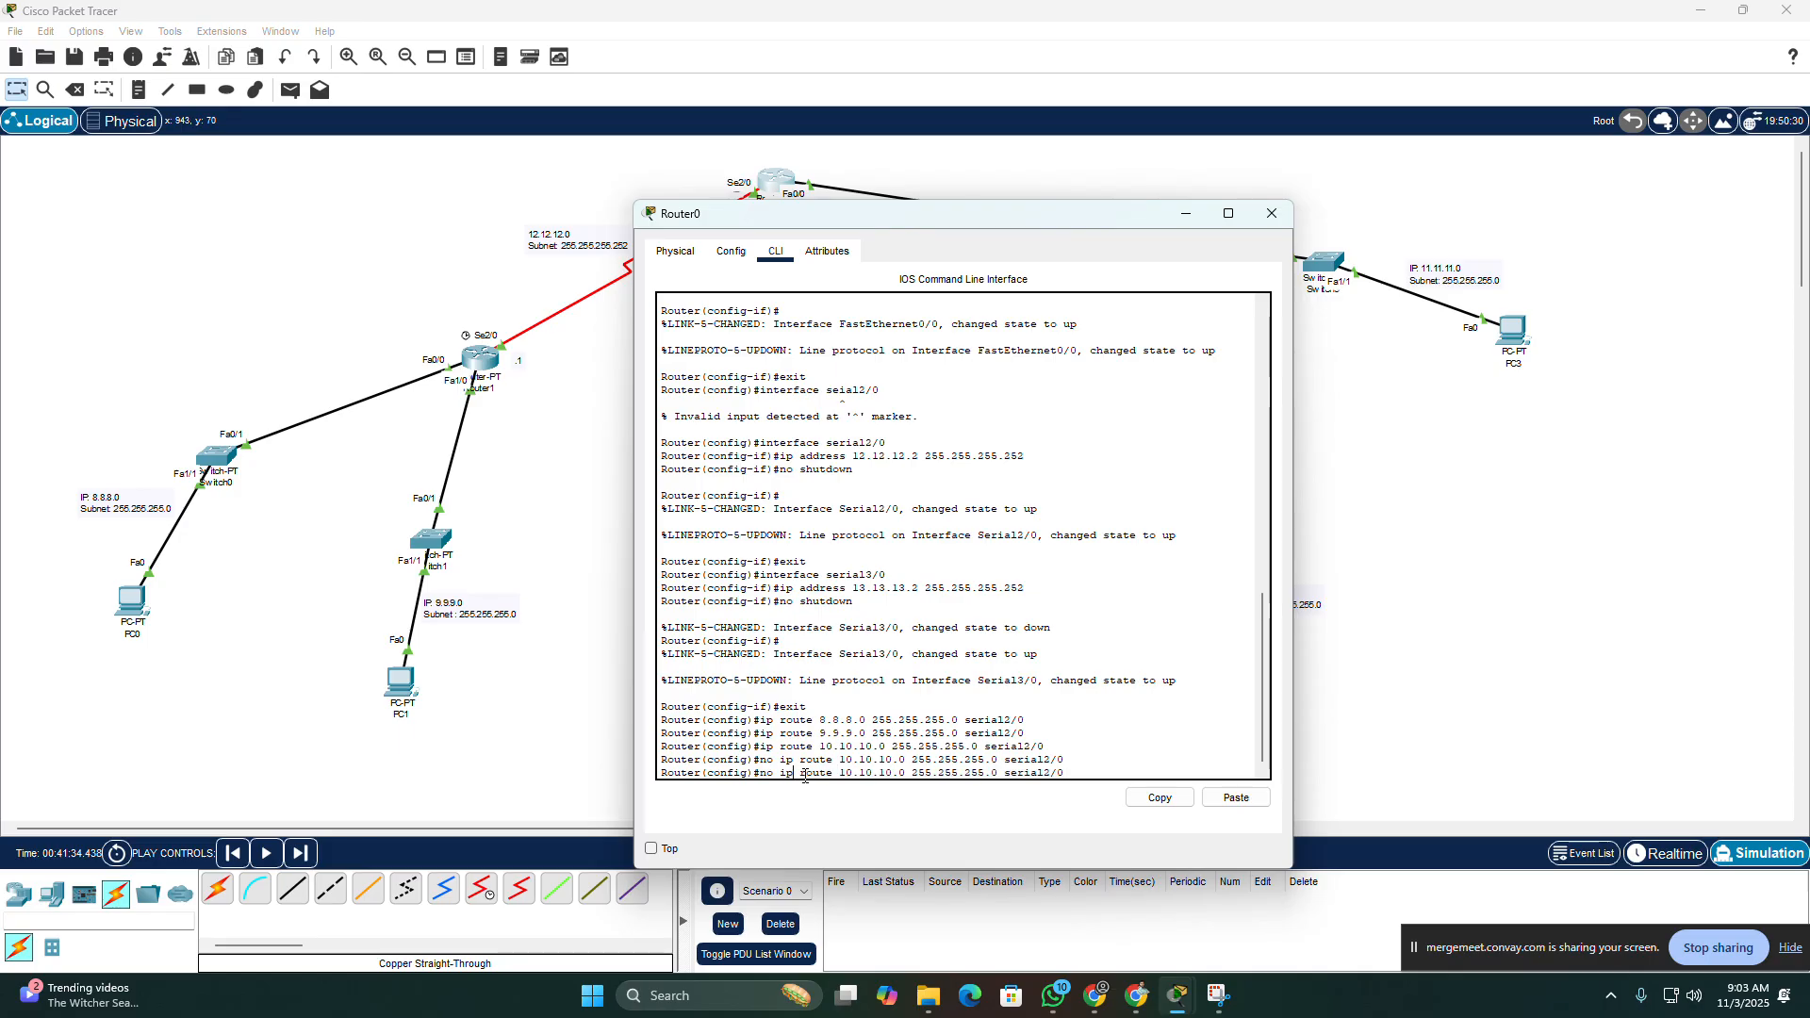
key(BackSpace)
key(BackSpace)
key(BackSpace)
key(Return)
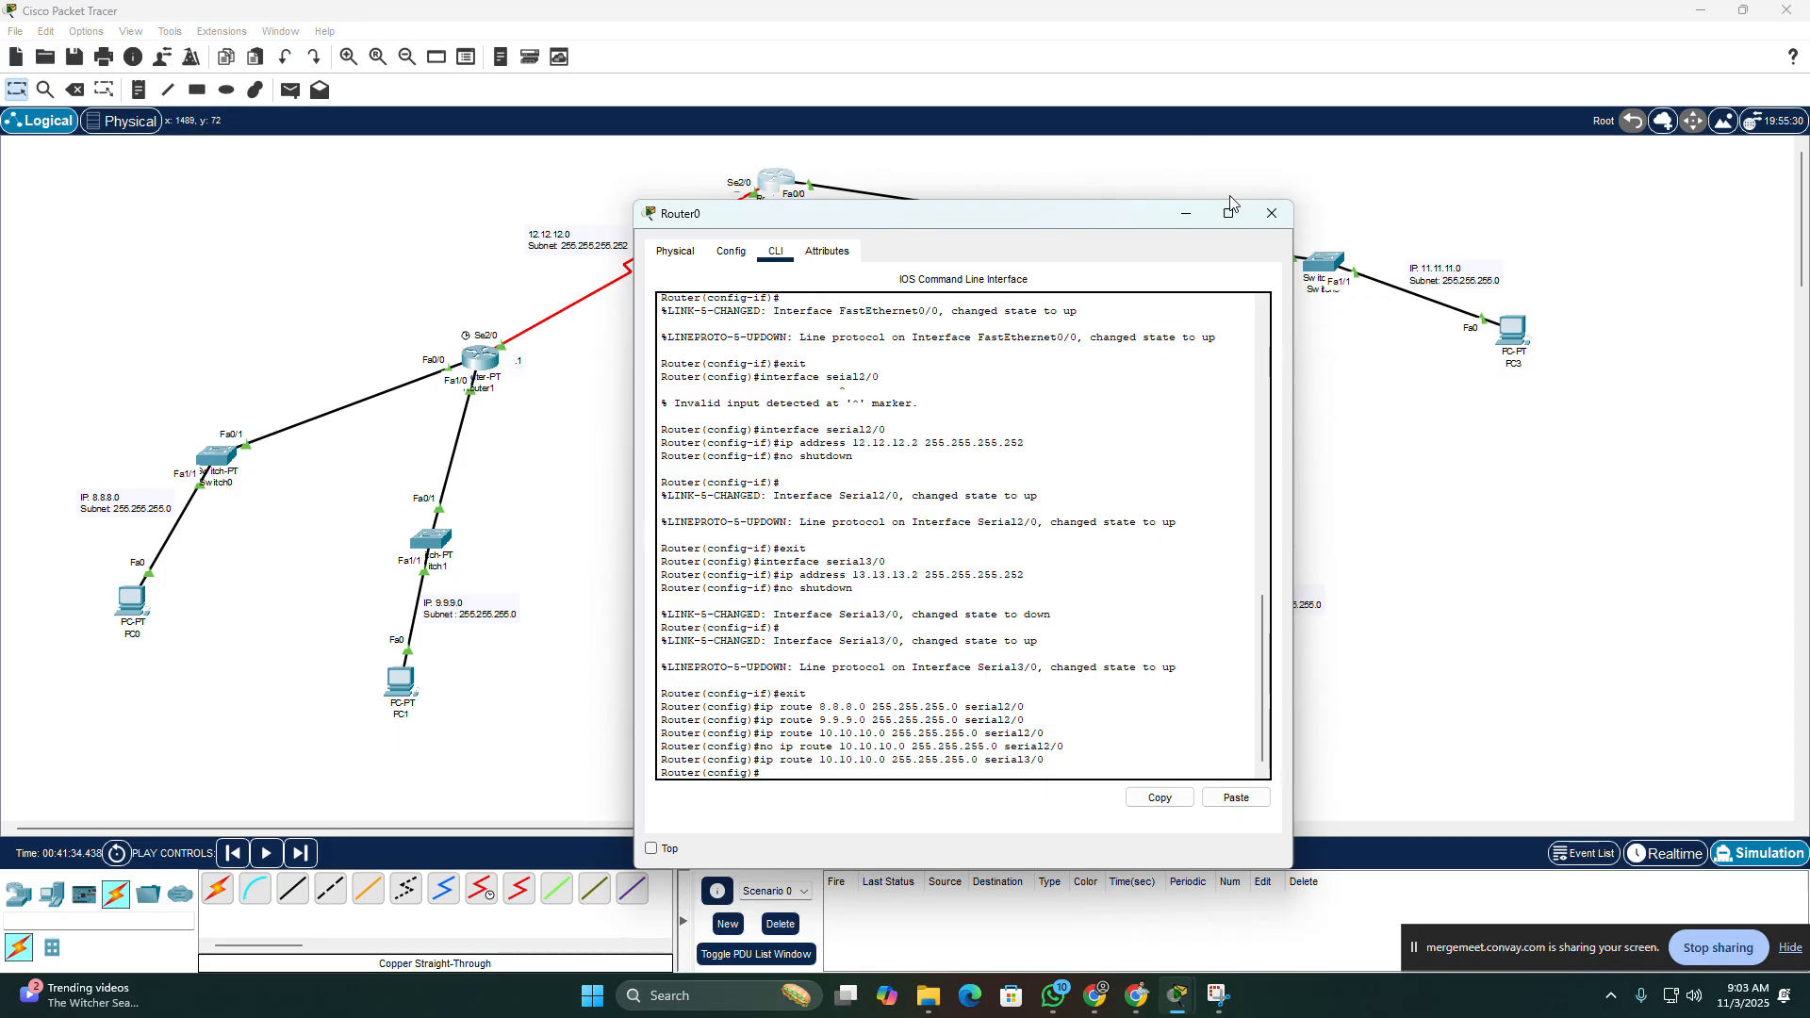
click(1267, 216)
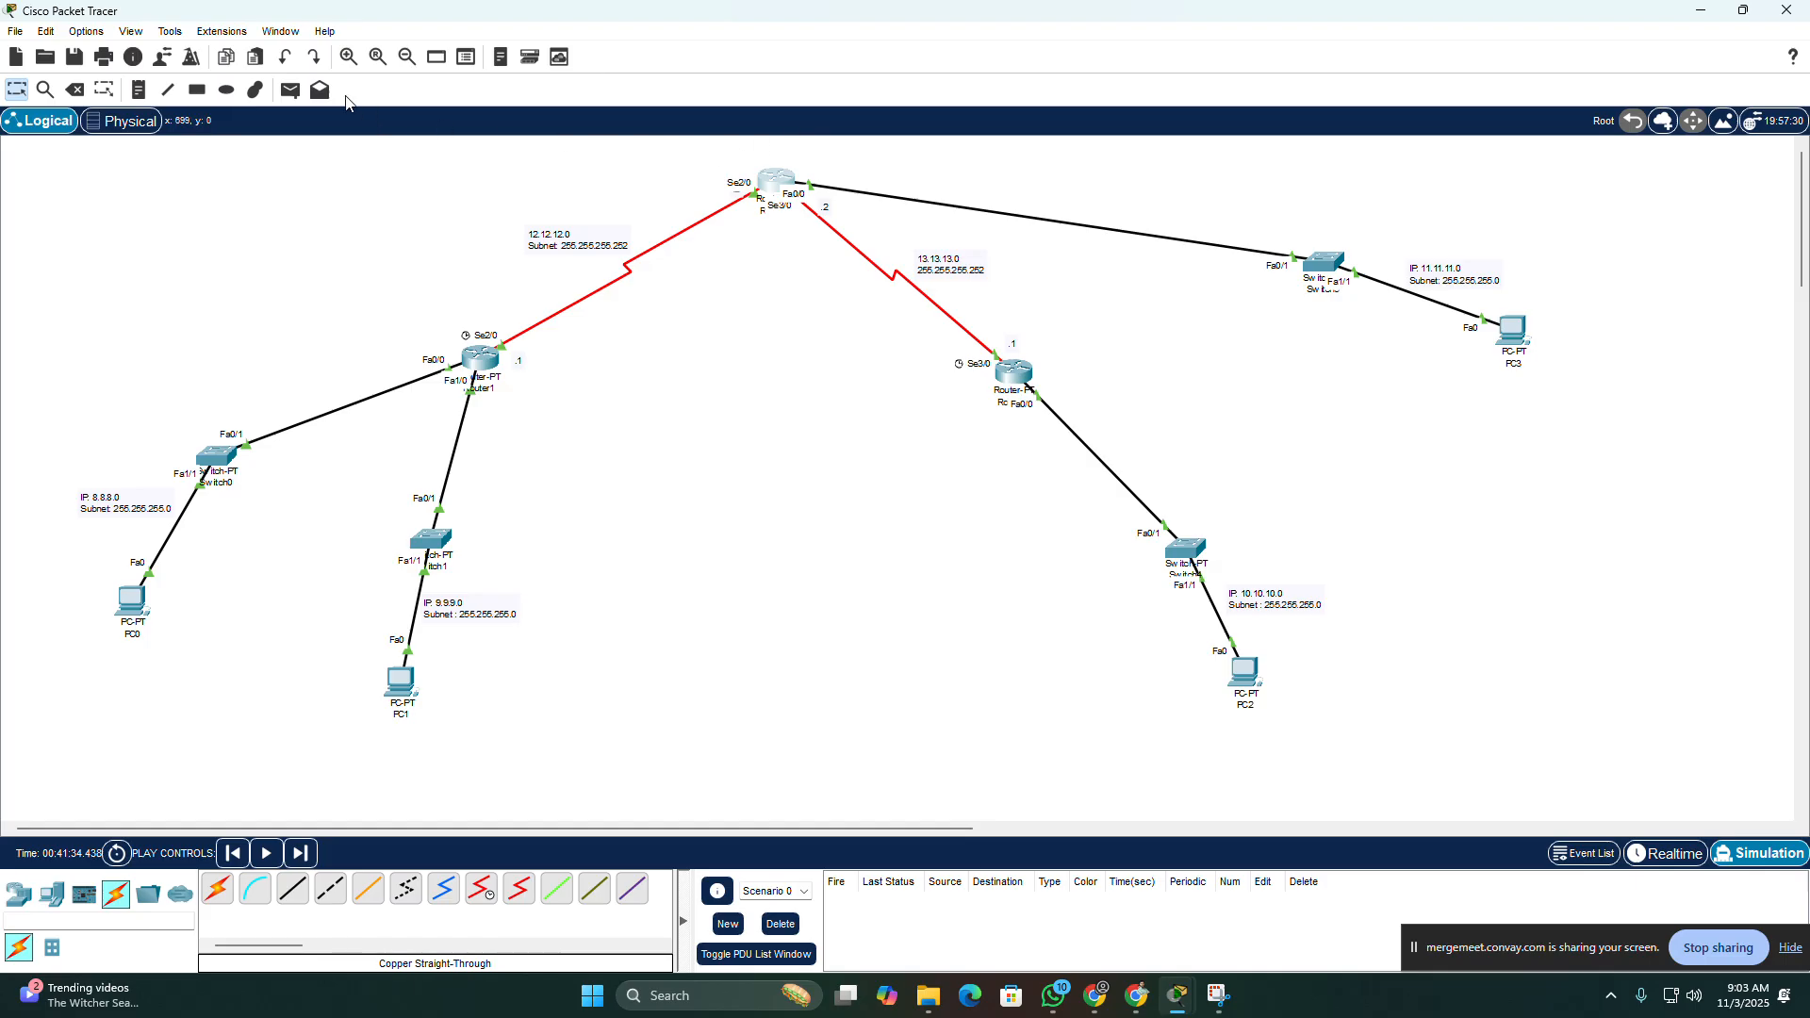
Step: Send a simple PDU from PC0 to PC3 and switch to Realtime mode to check its delivery status
click(289, 91)
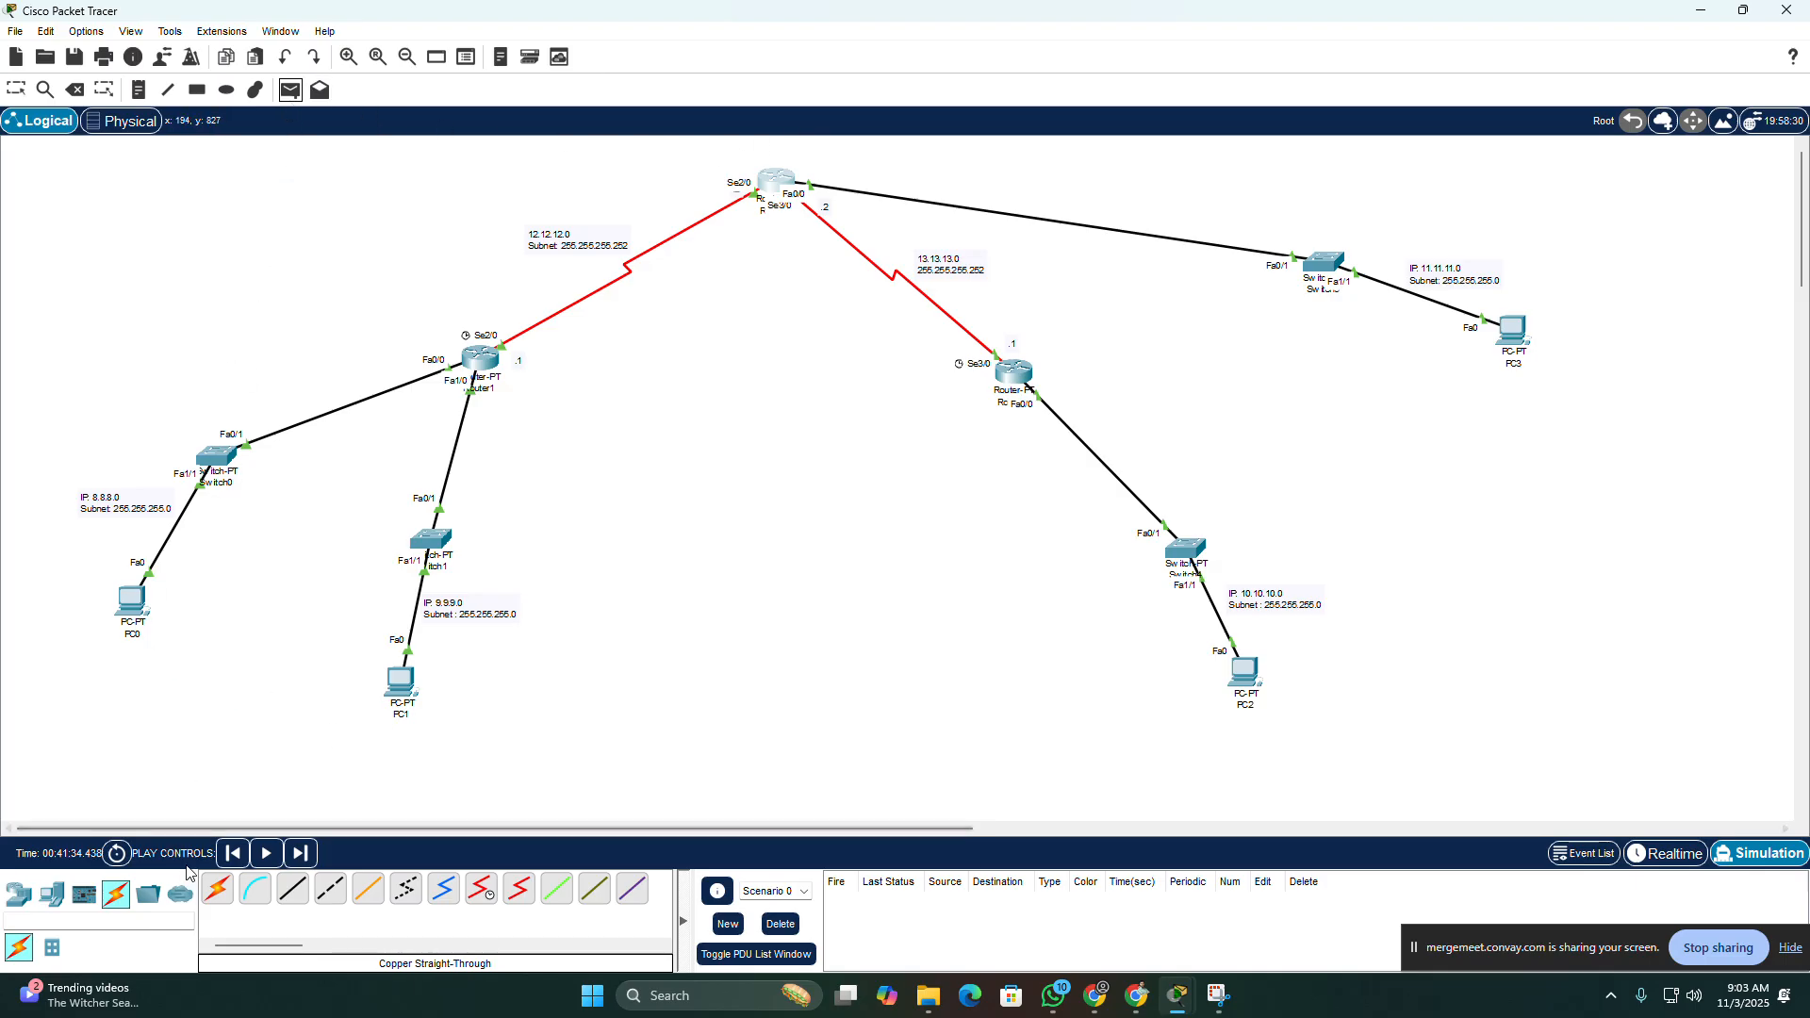
click(132, 600)
click(1511, 330)
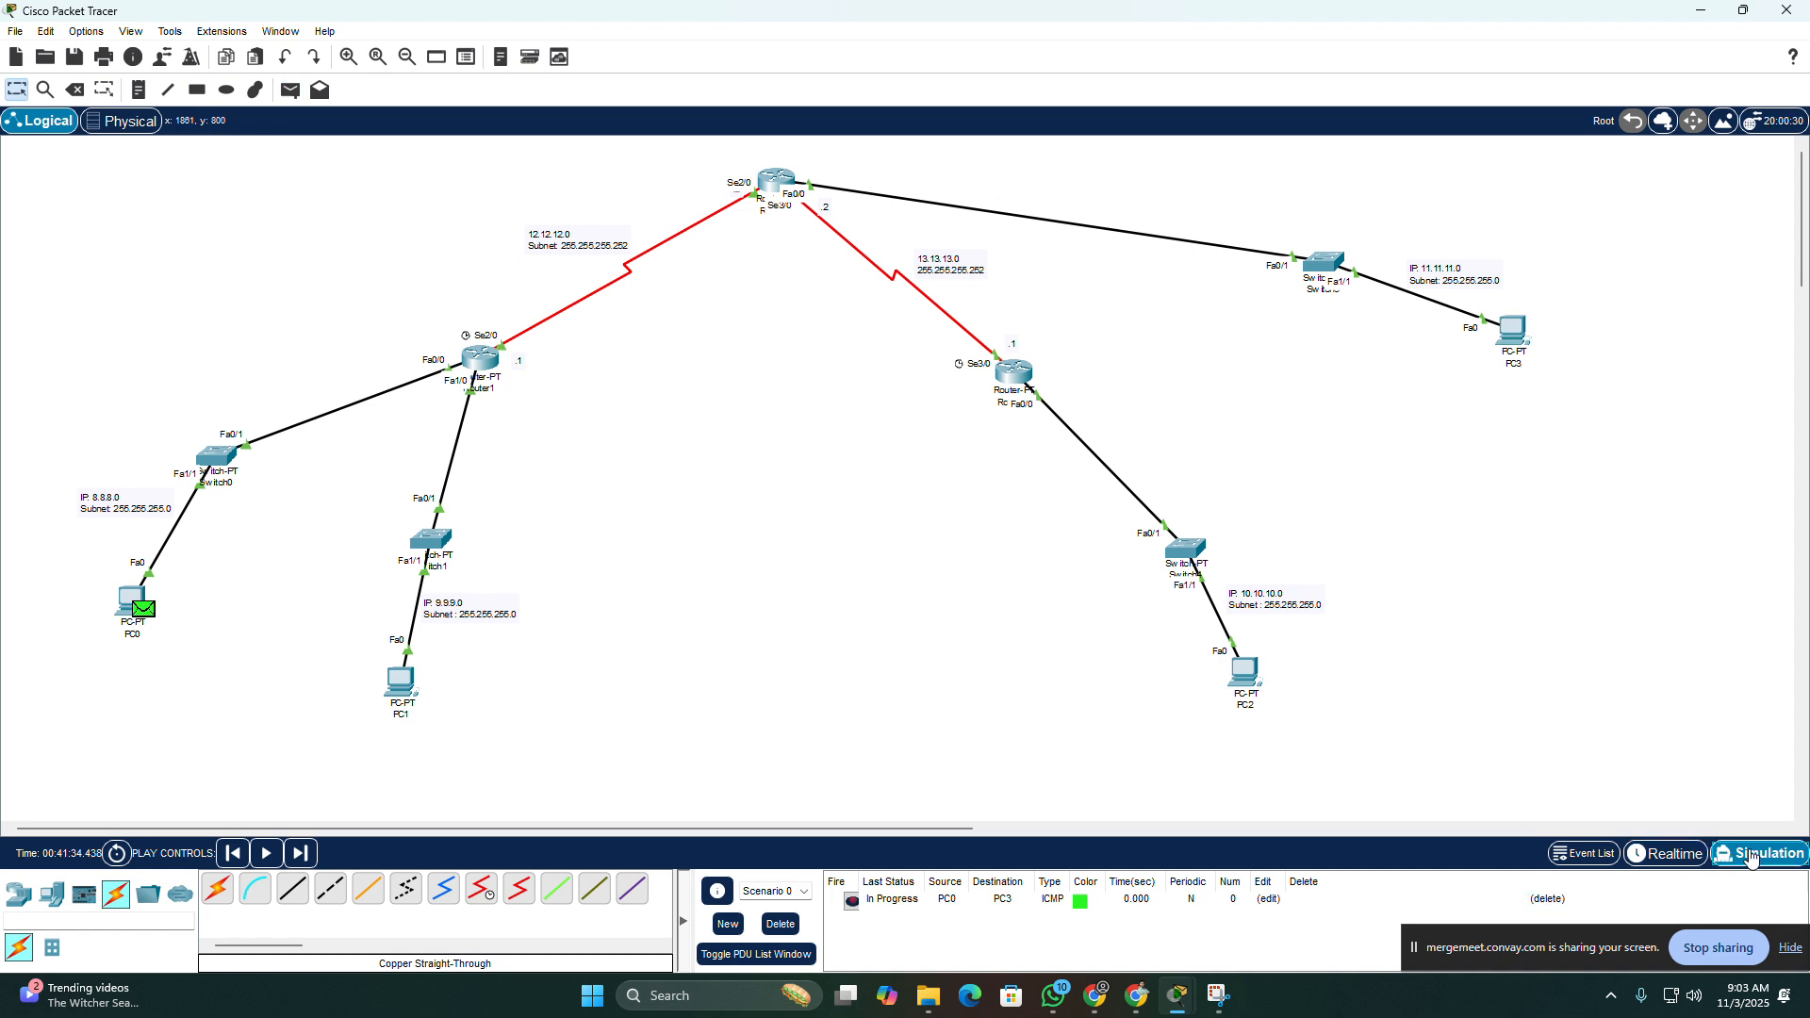
click(1680, 857)
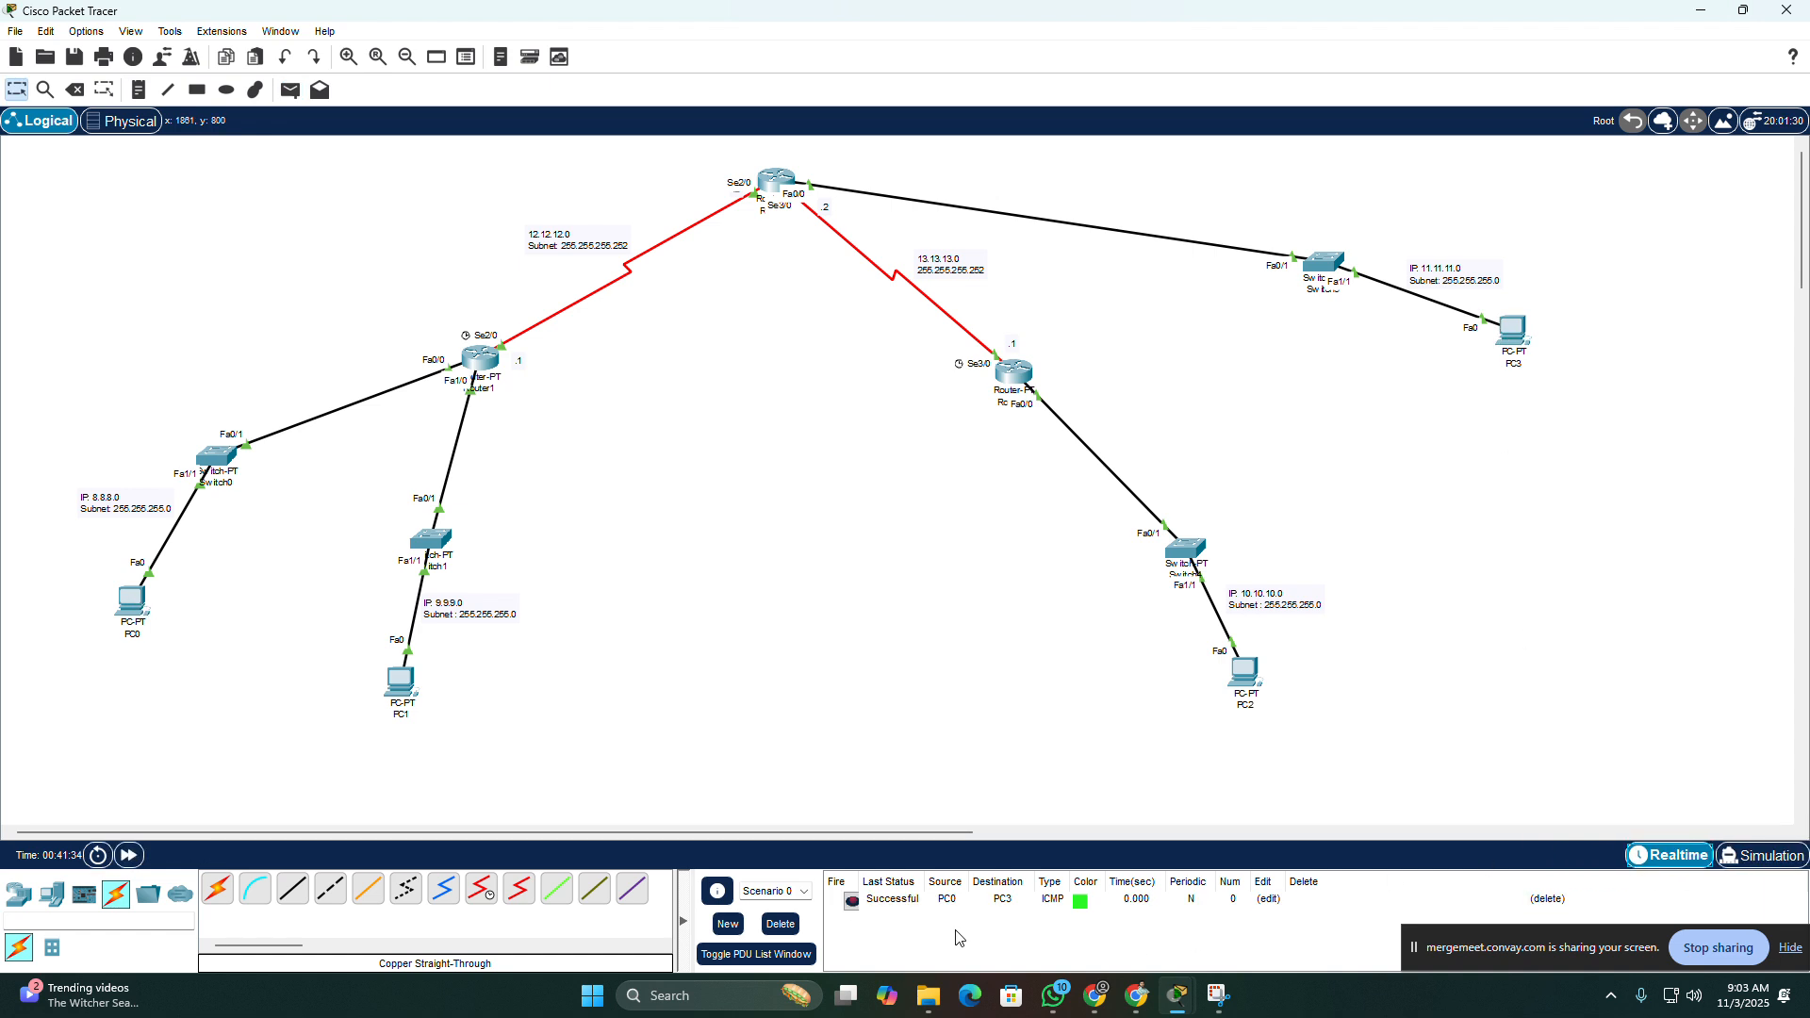
Step: Send another simple PDU from PC0 to PC3 in Realtime mode, and delete the test scenario
click(285, 94)
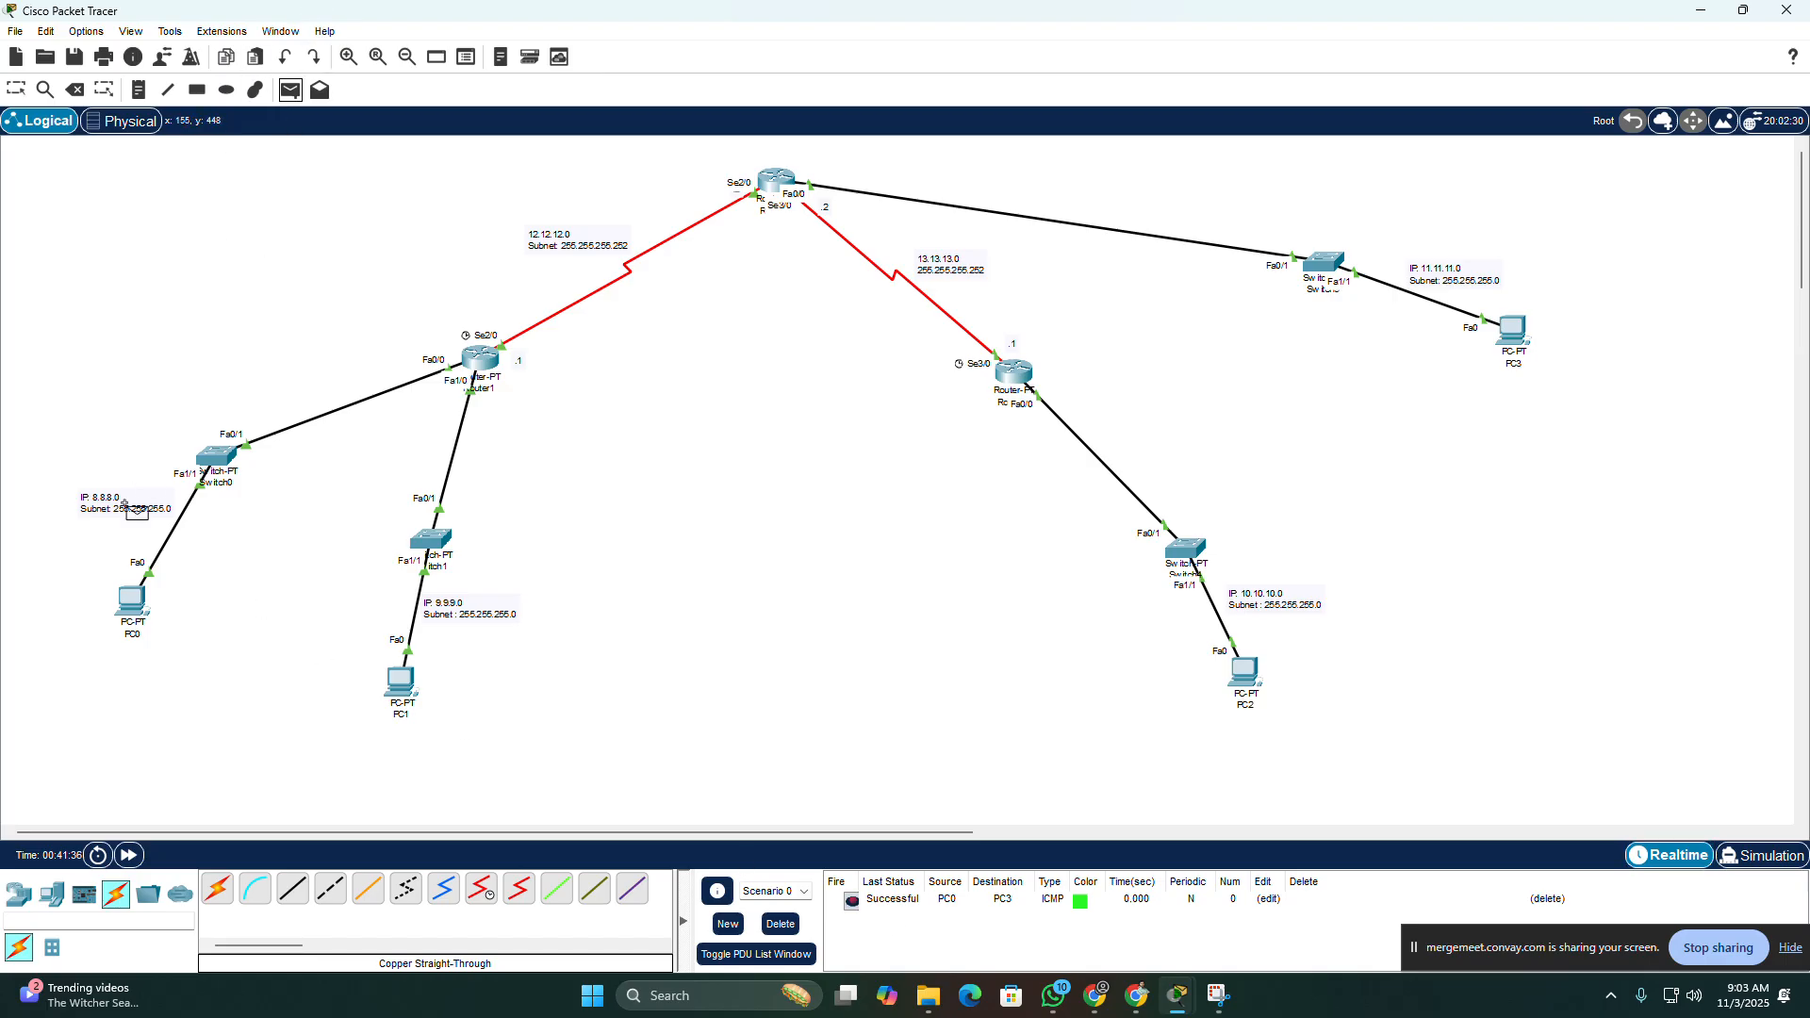
click(123, 605)
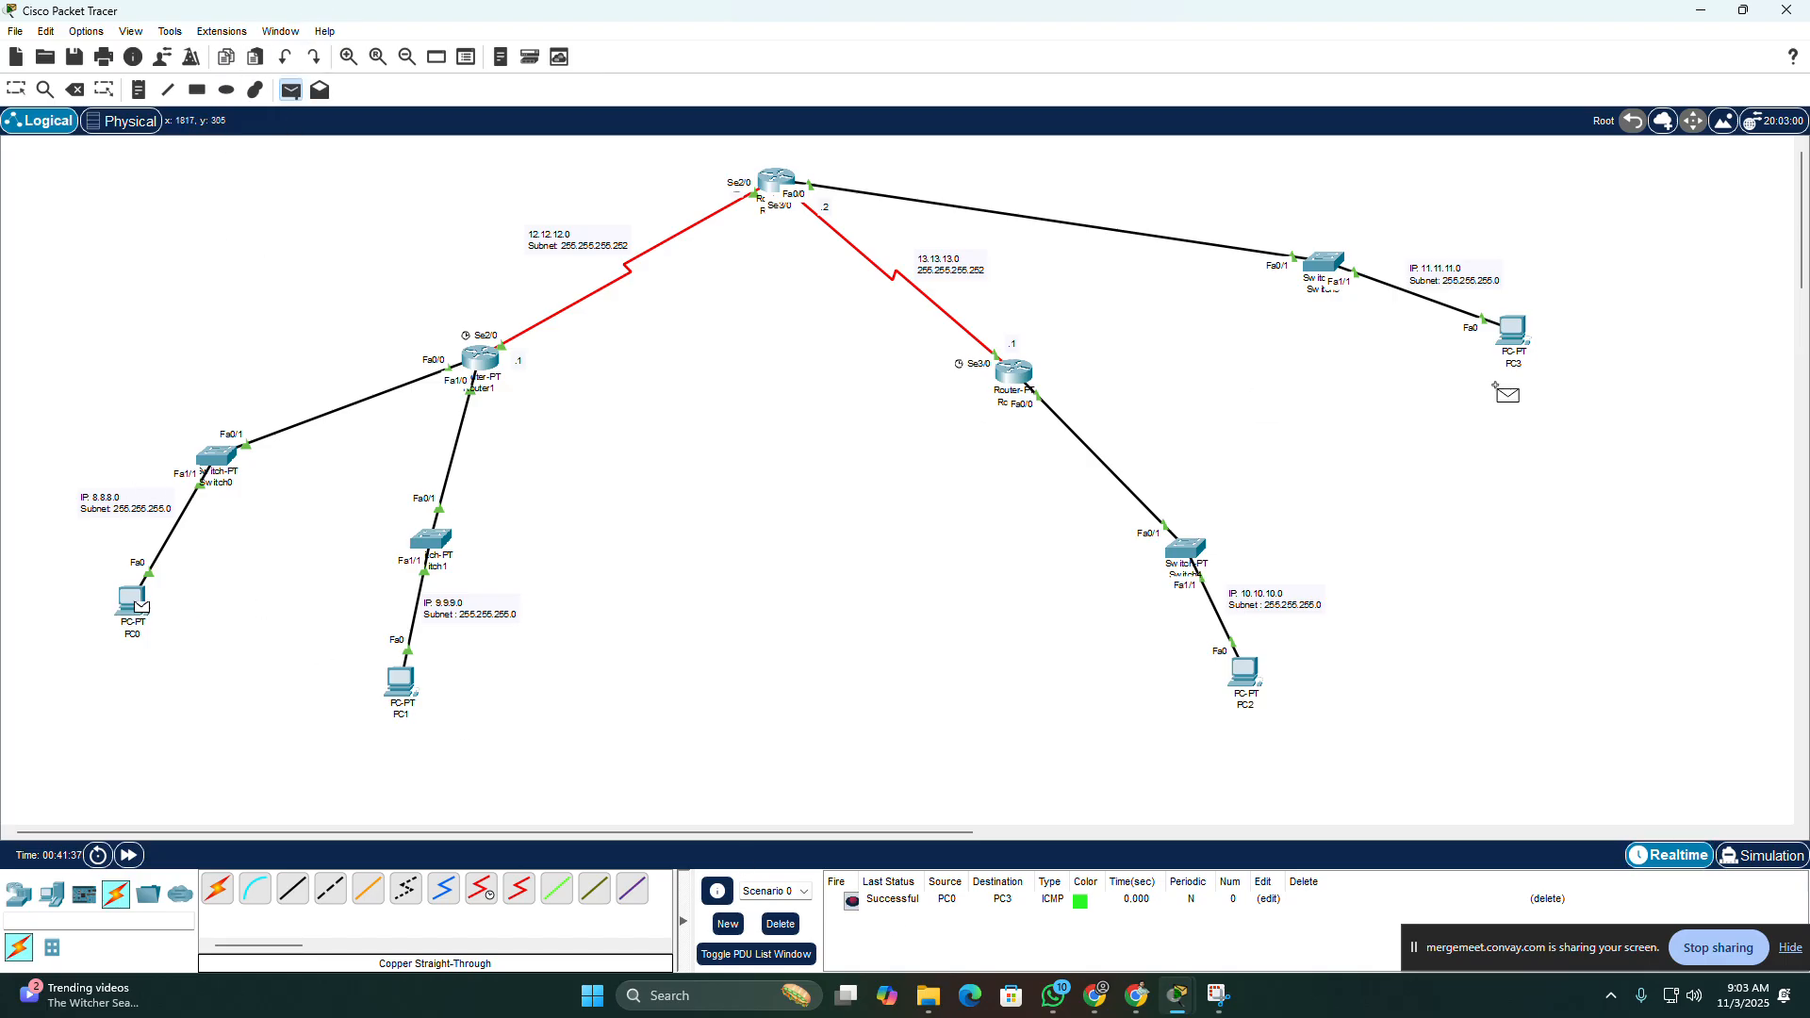
click(1512, 332)
click(781, 924)
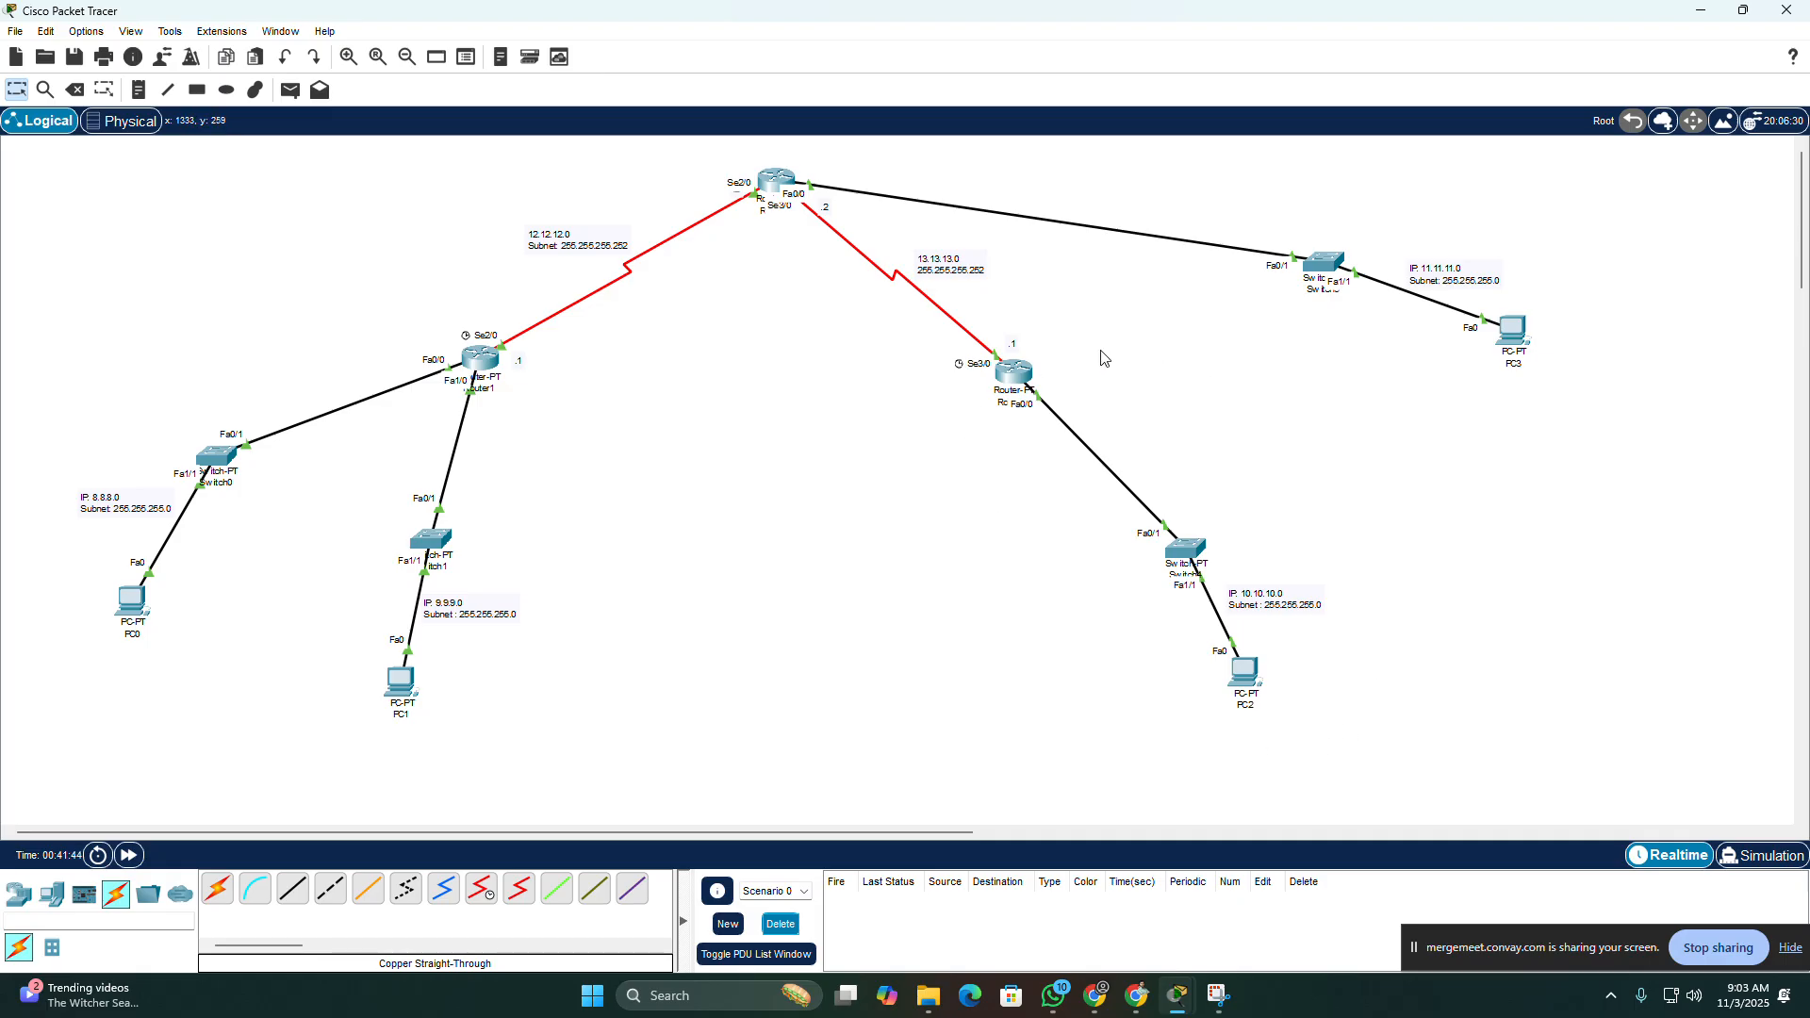
Step: Open Router2's command line and leave serial interface configuration to return to global configuration mode
click(1014, 374)
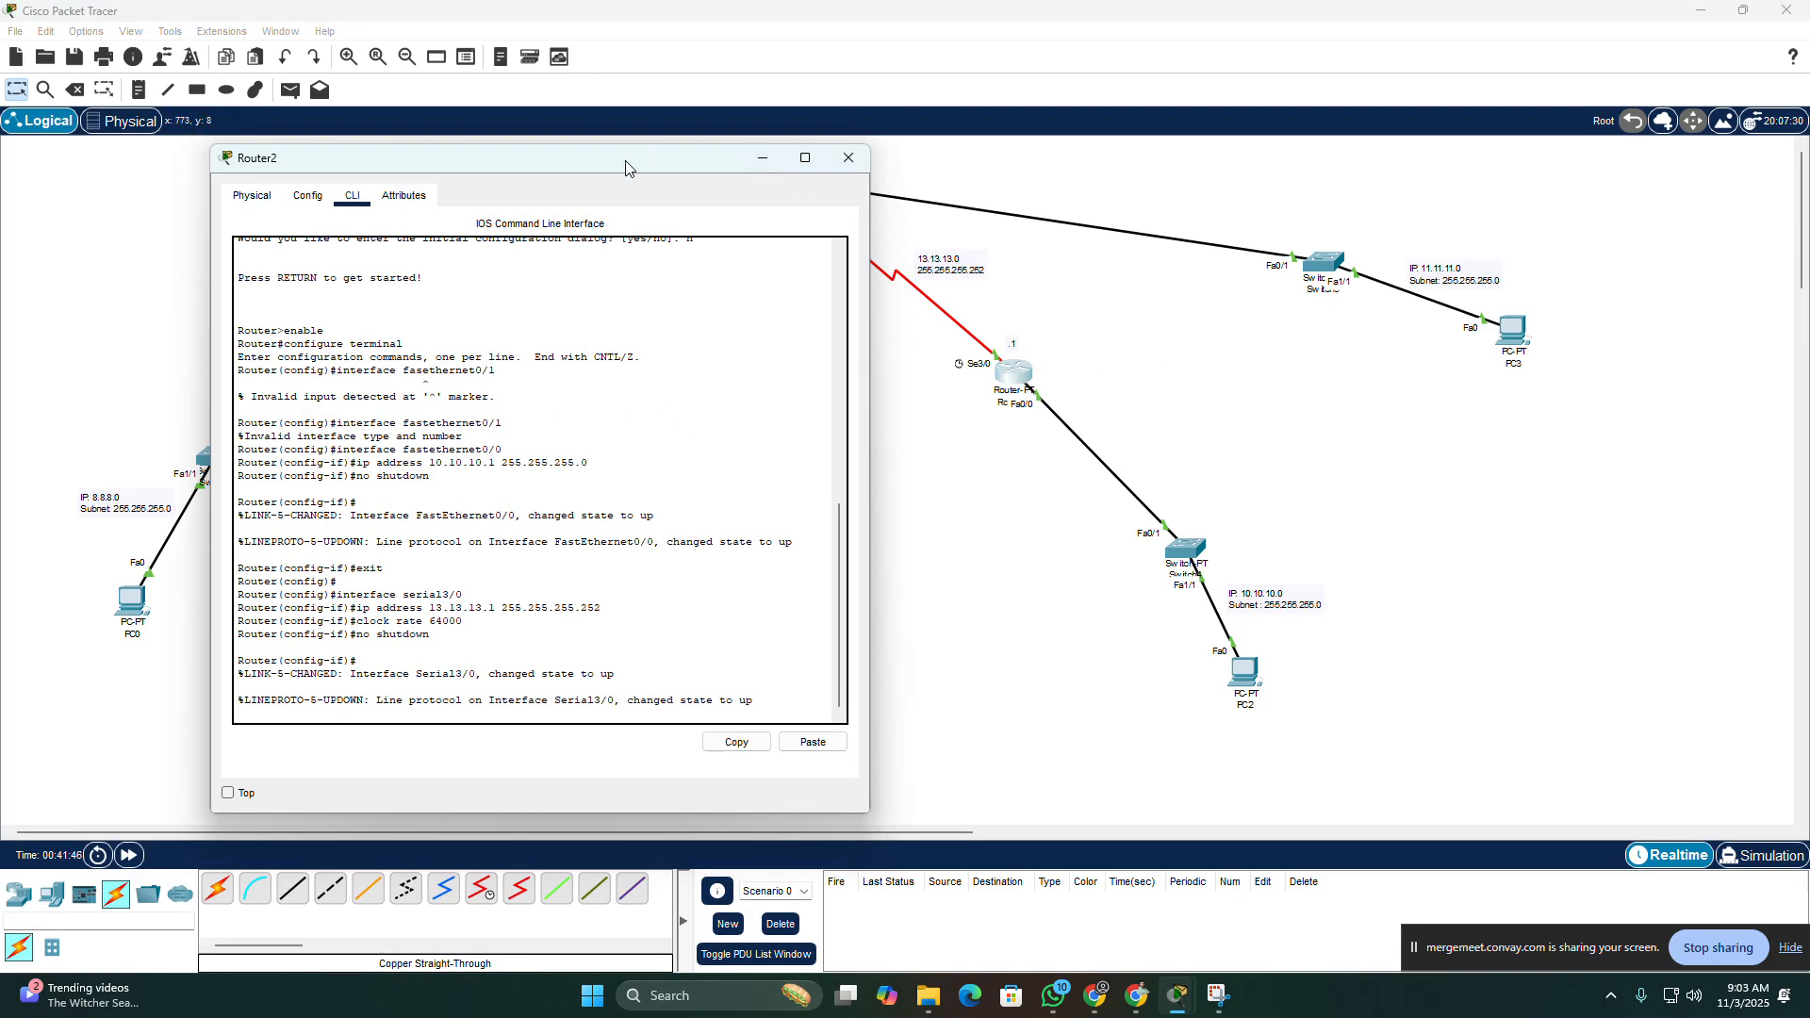
drag(631, 168, 1009, 141)
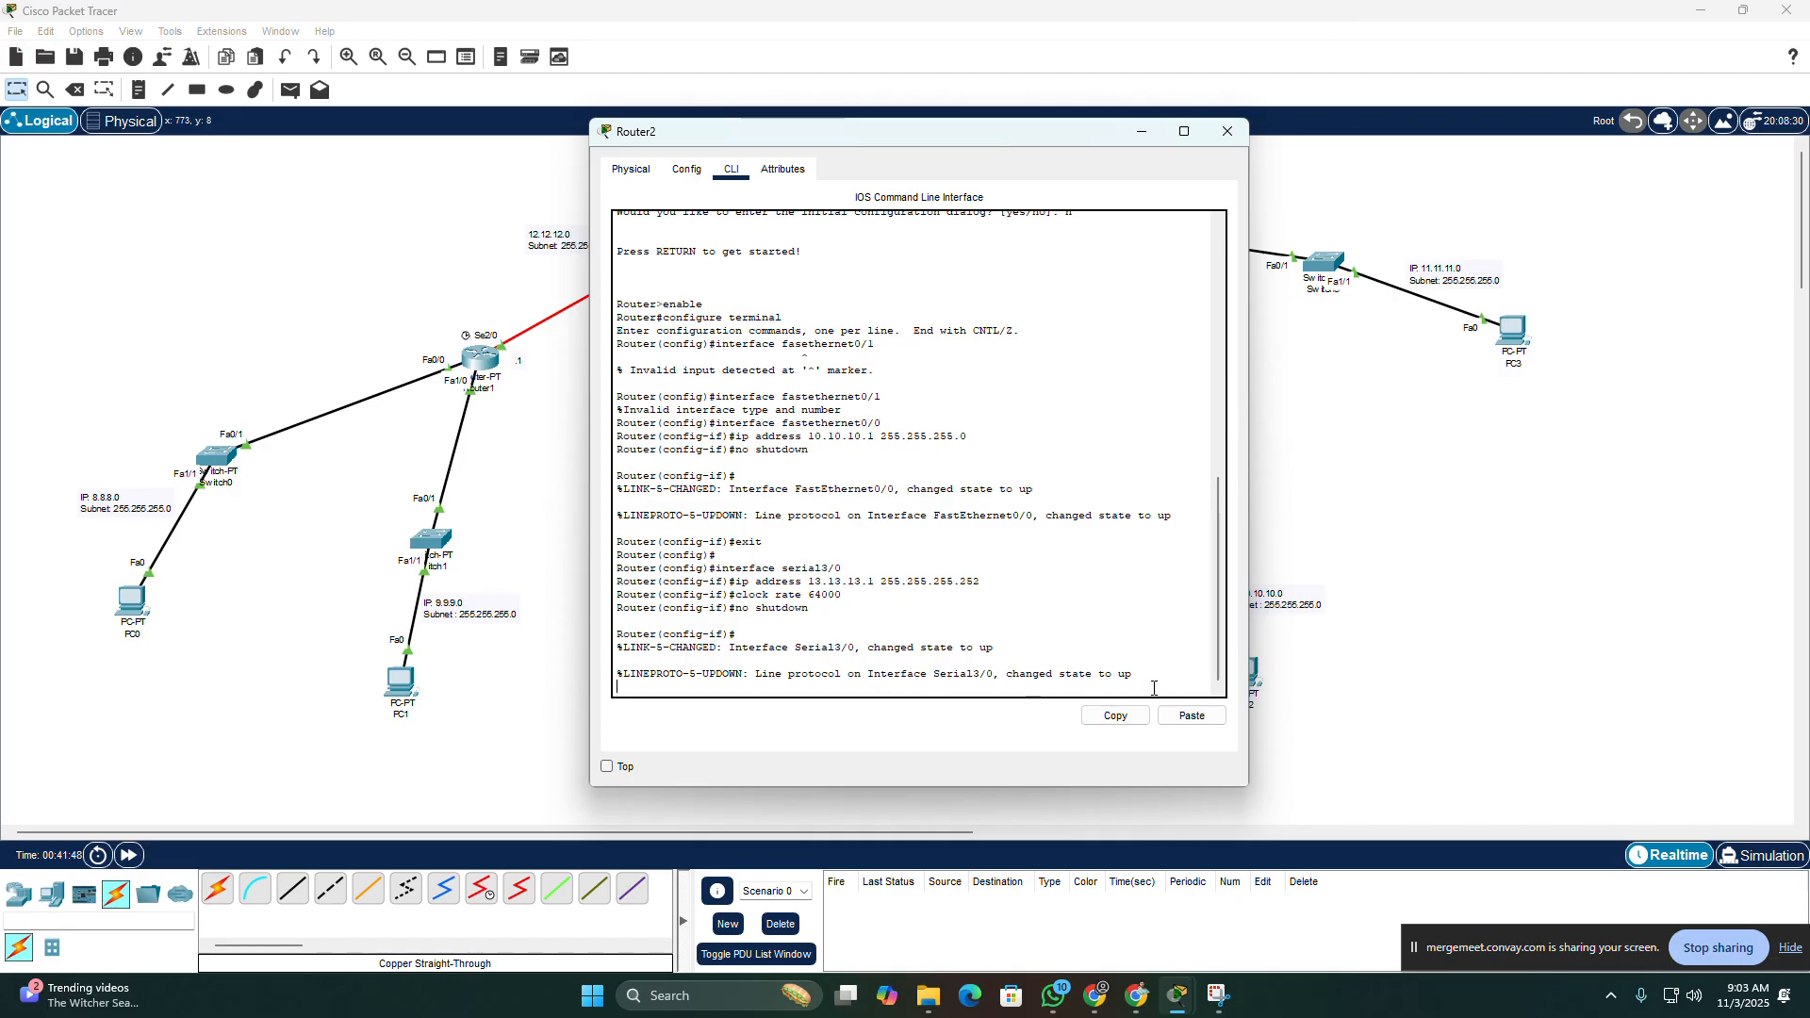
key(Return)
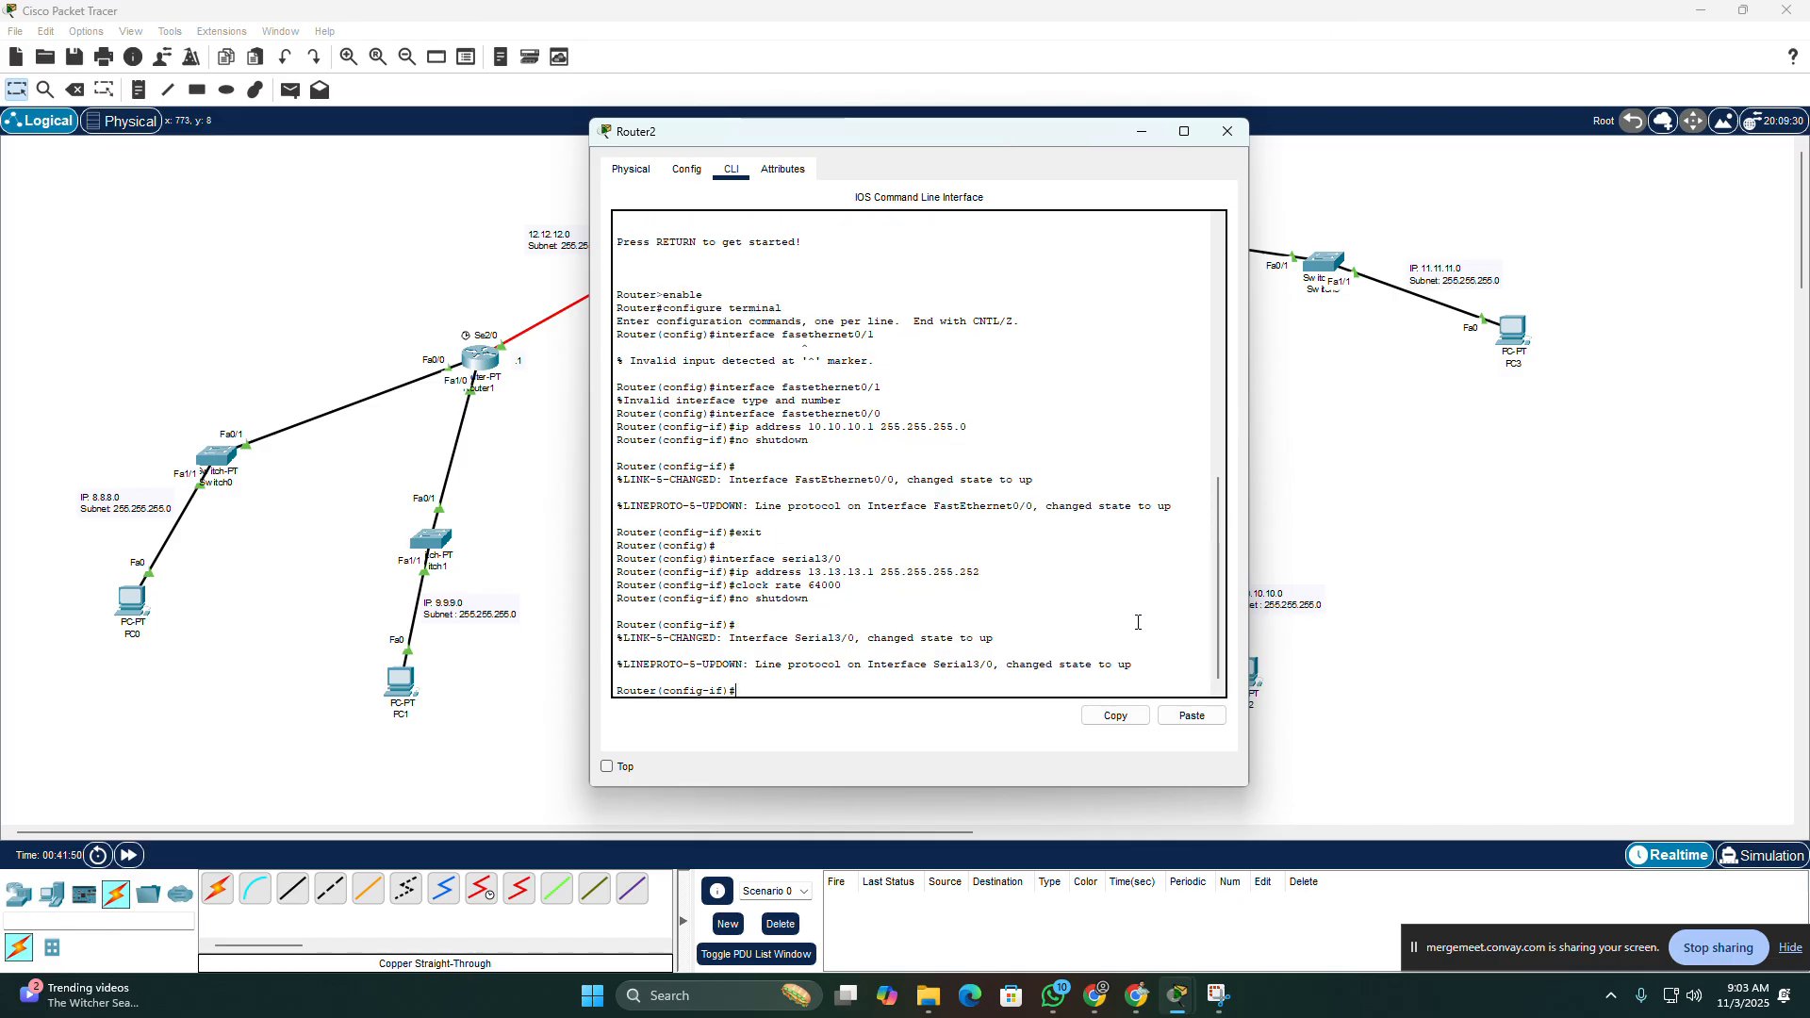
text(exit)
key(Return)
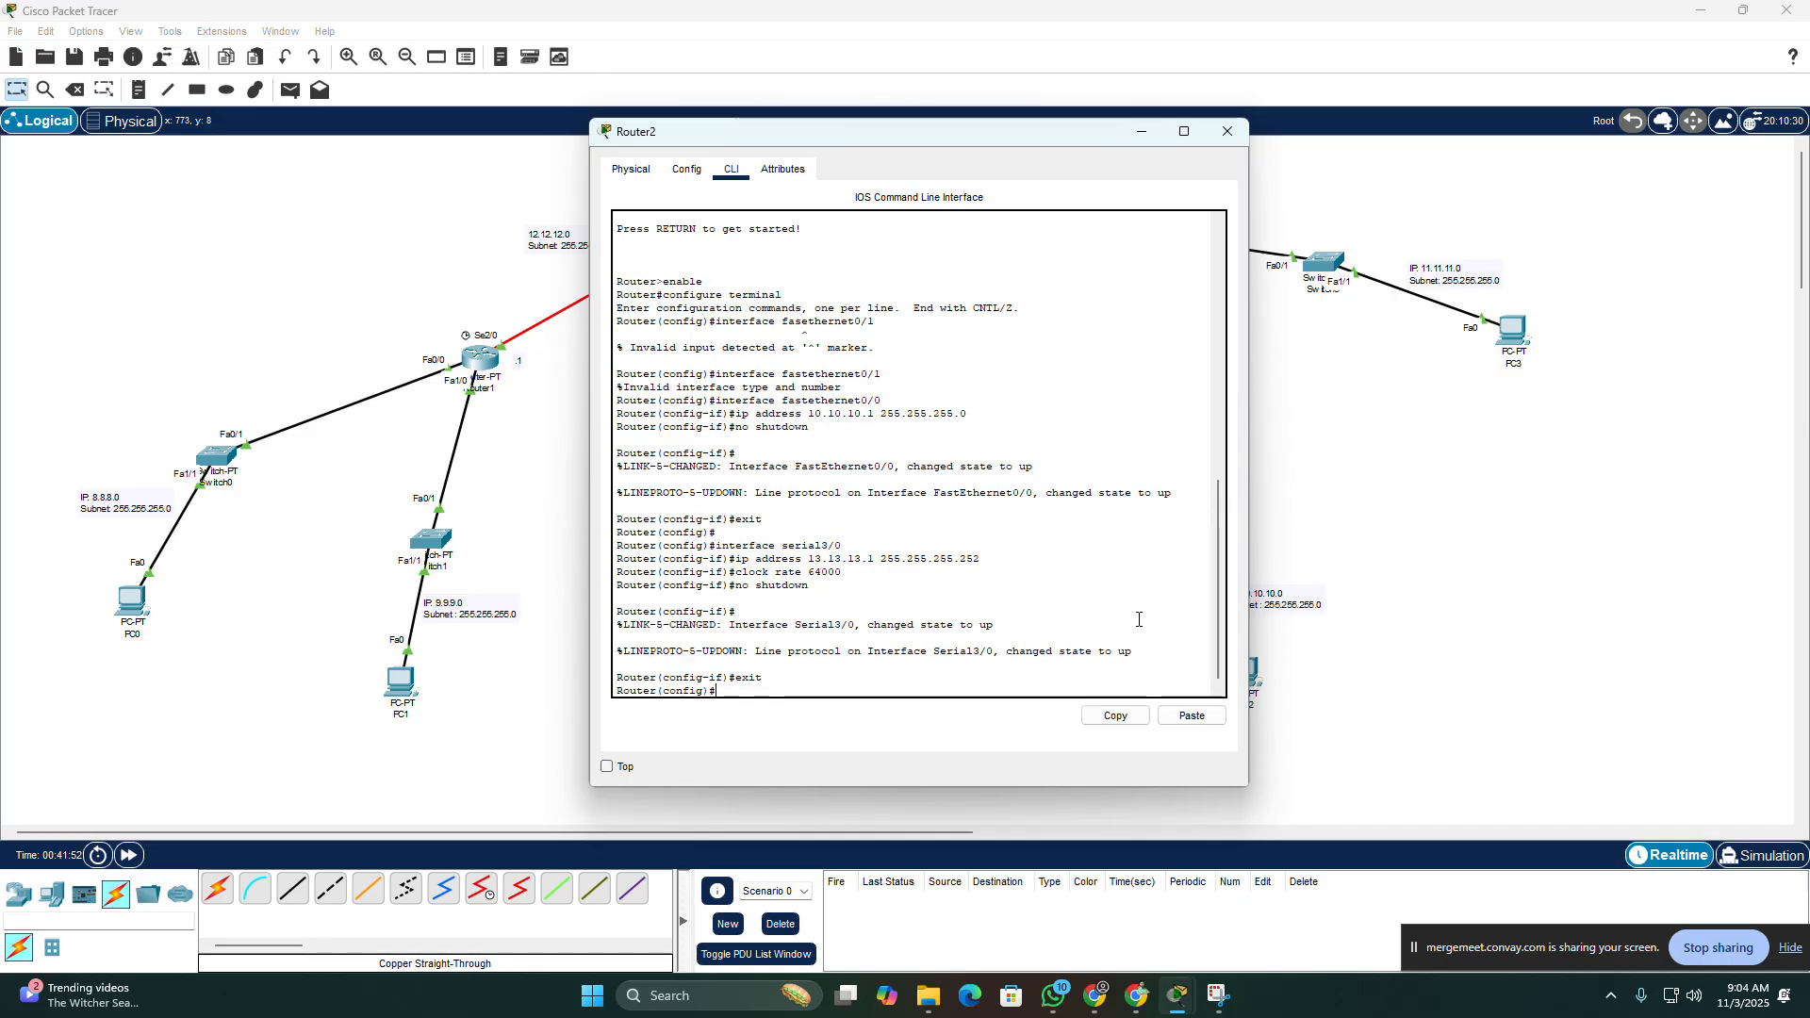
Step: Add a static route on Router2 to network 8.8.8.0 with mask 255.255.255.0 through serial3/0
text(ip ro)
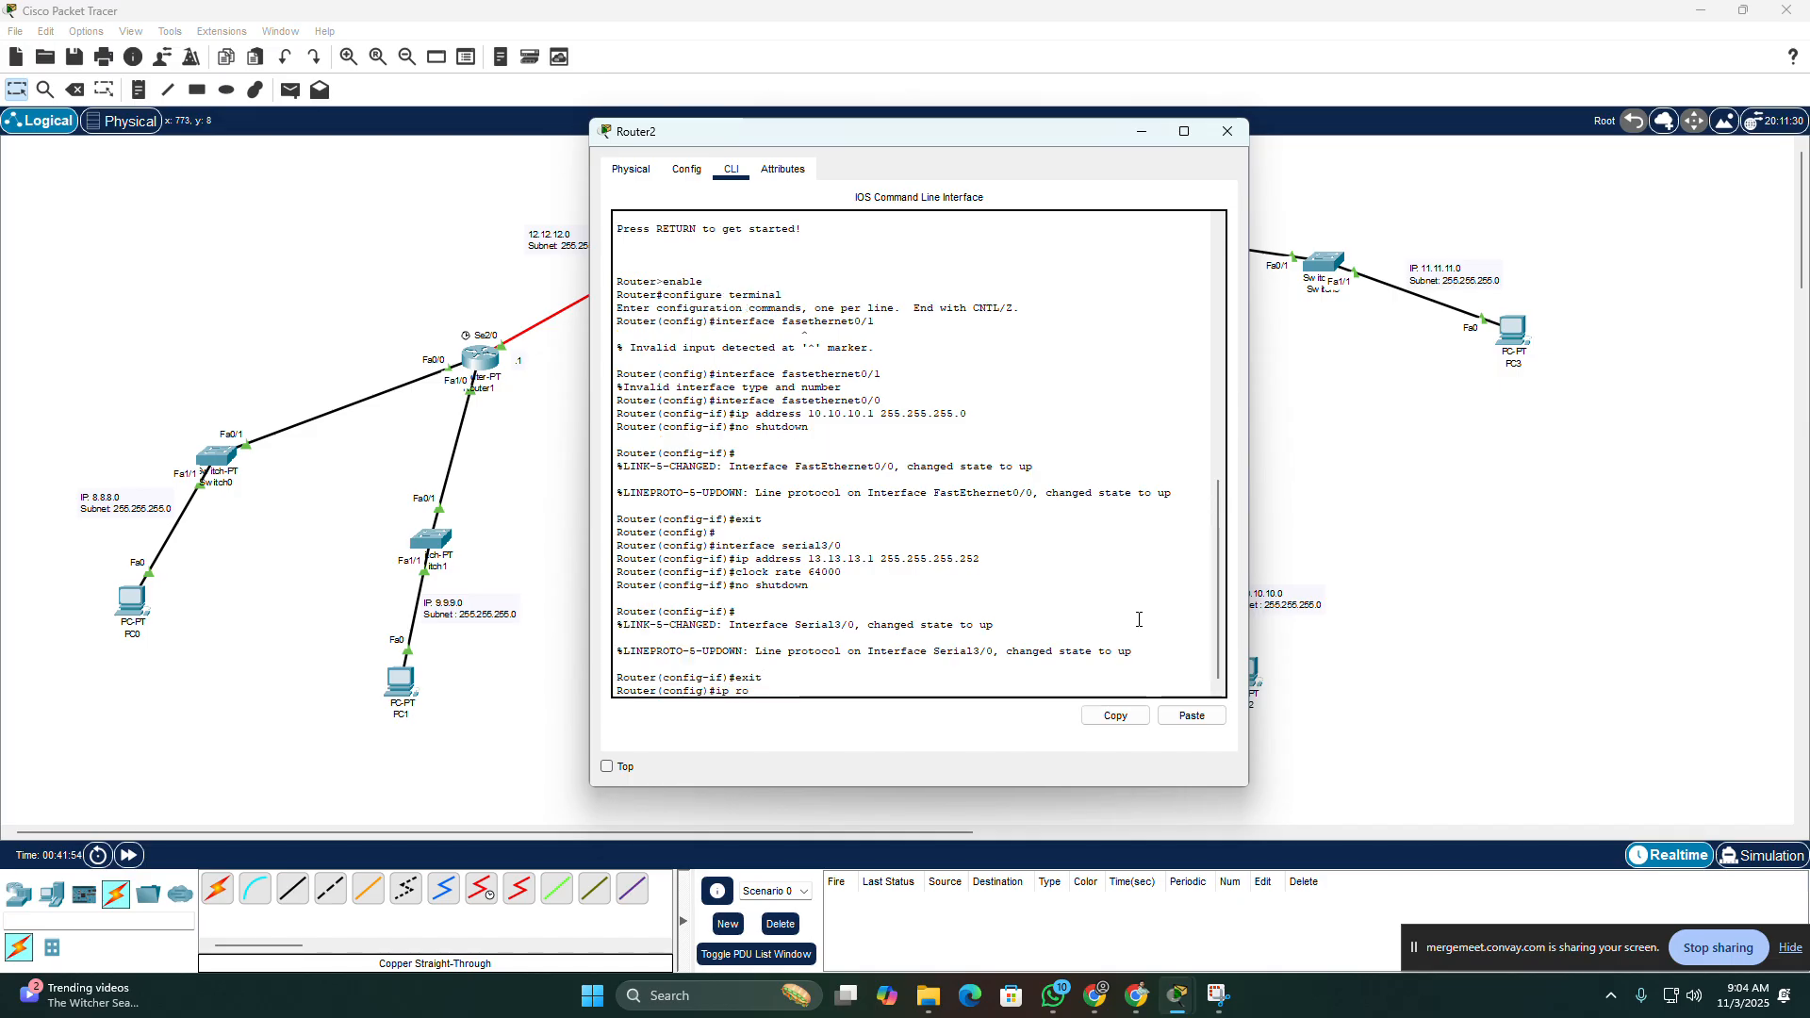
text(ut)
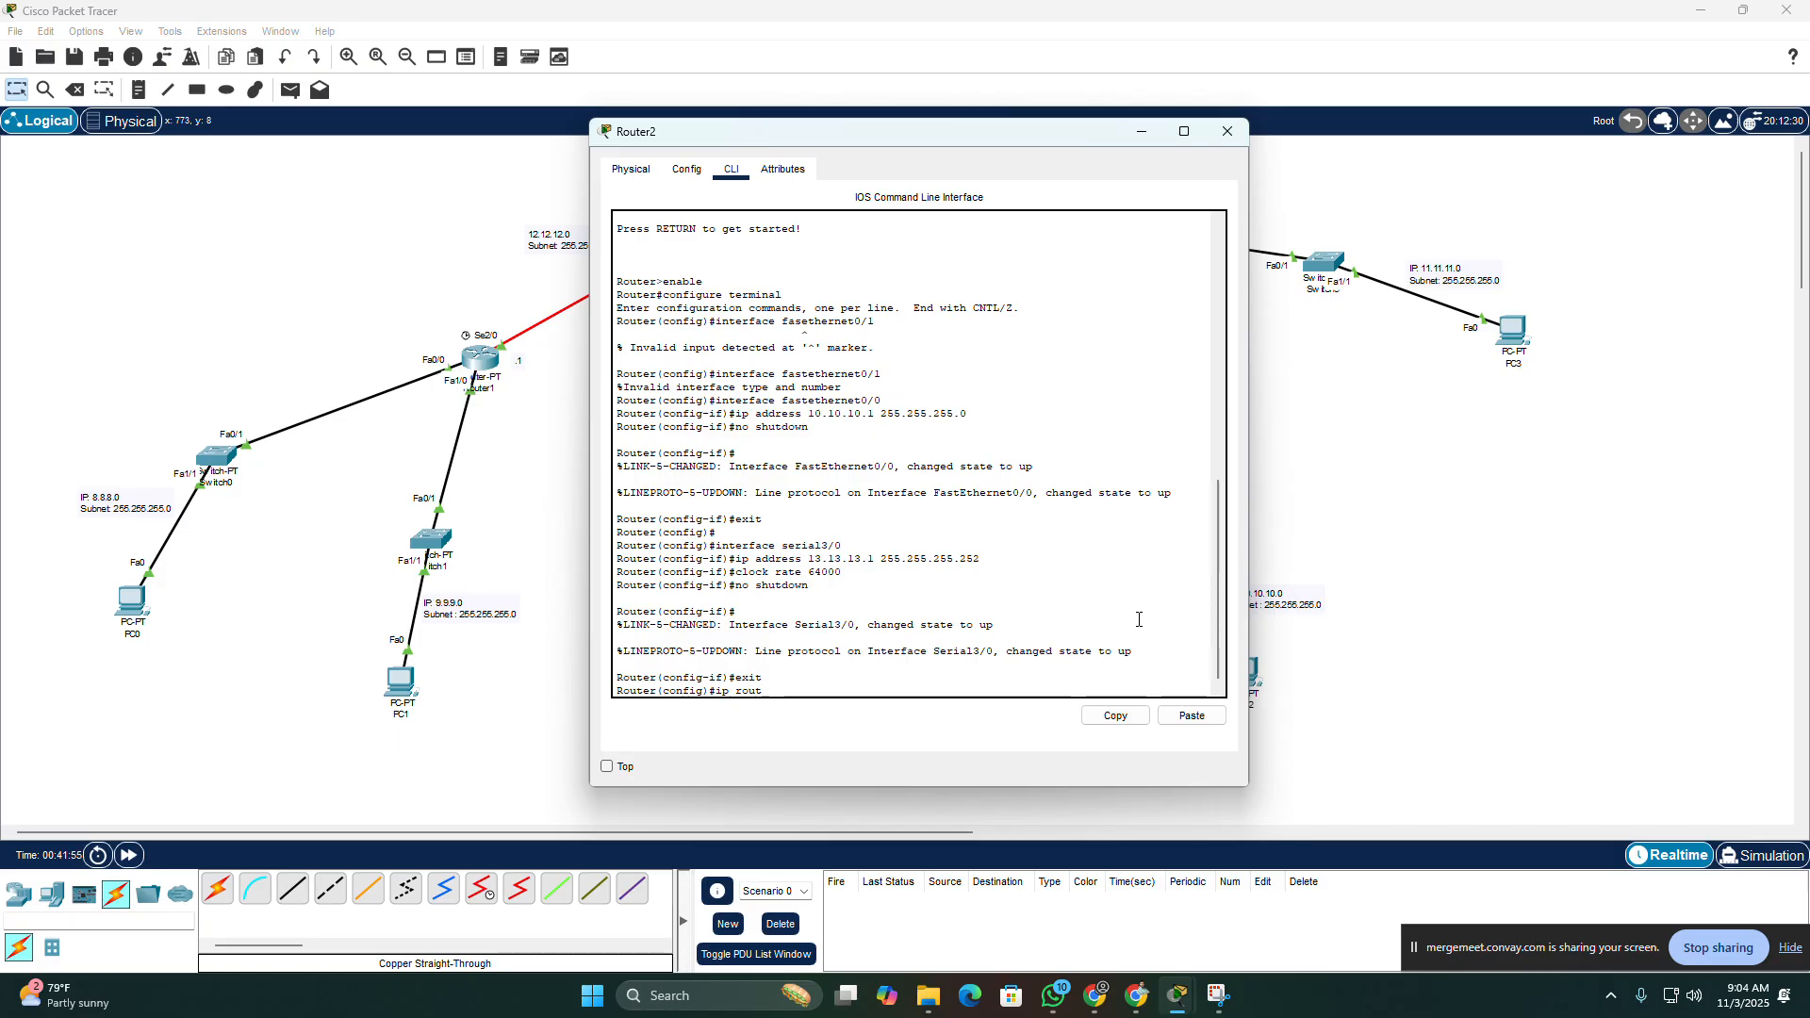
text(e 8.8.8.0 255.255.255.)
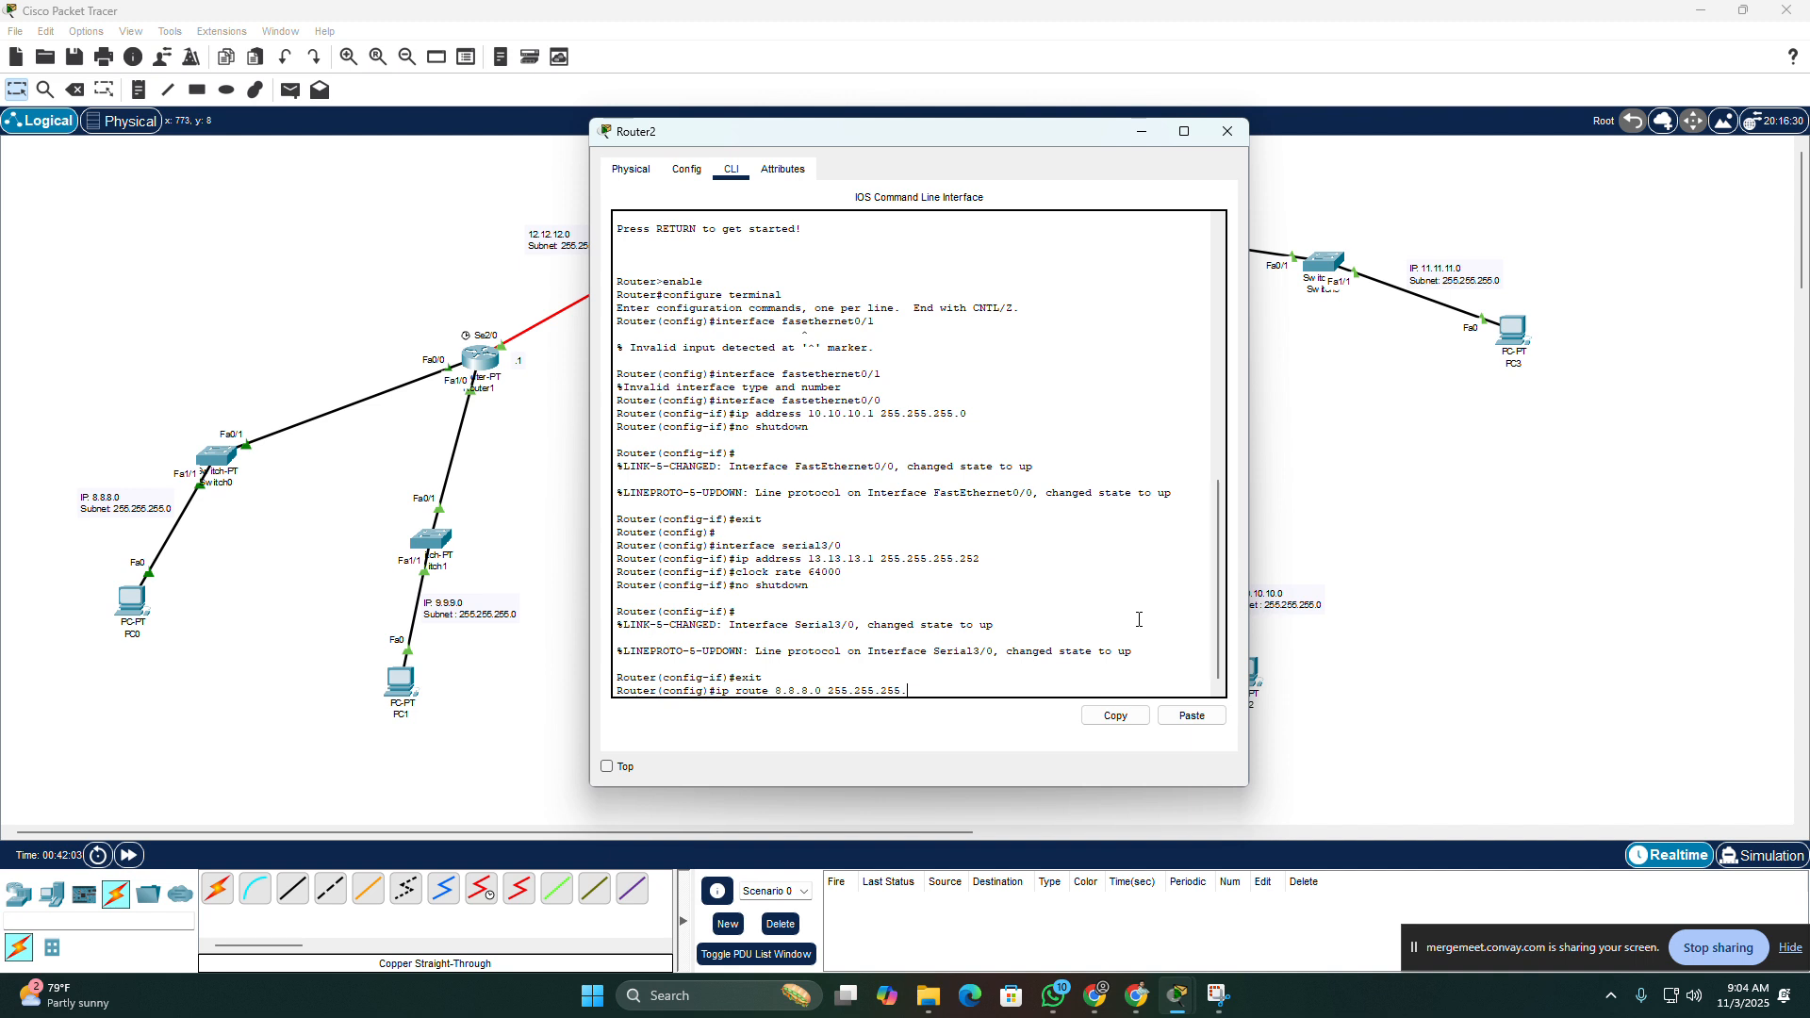
text(0 serial3/0)
key(Return)
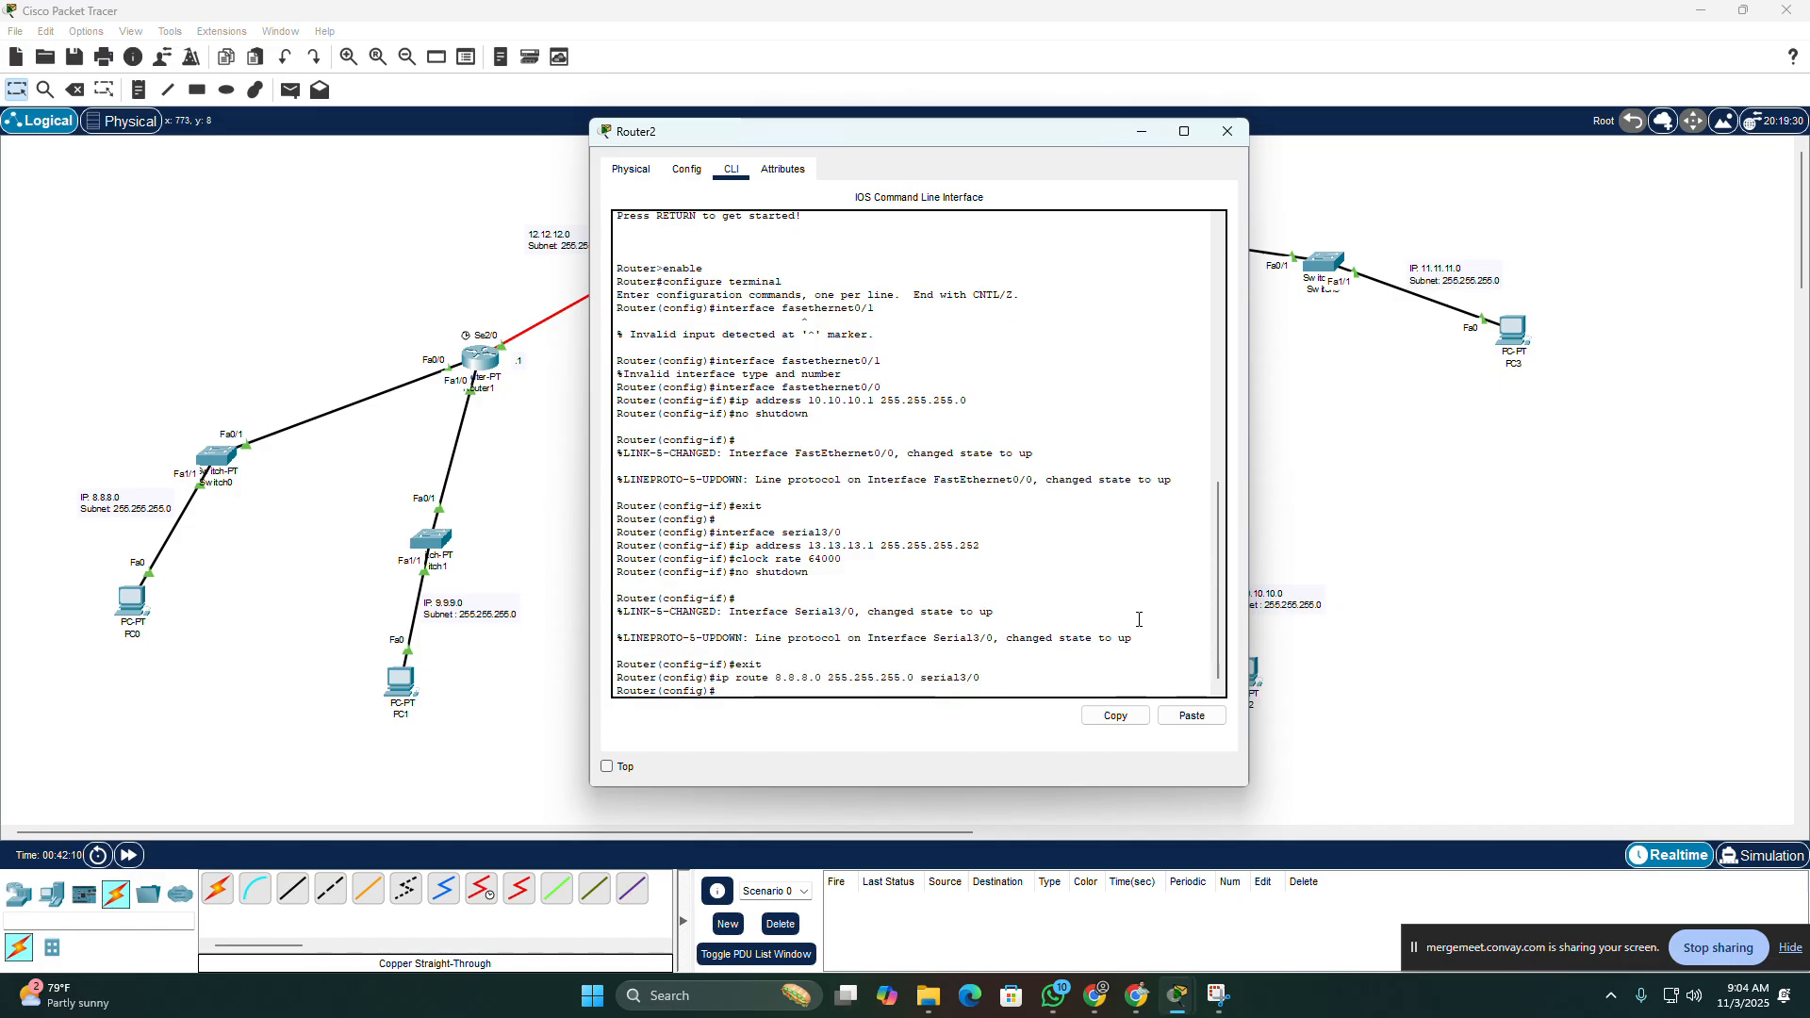
Step: Add a static route on Router2 to network 9.9.9.0 with mask 255.255.255.0 through serial3/0
text(ip route 9.9)
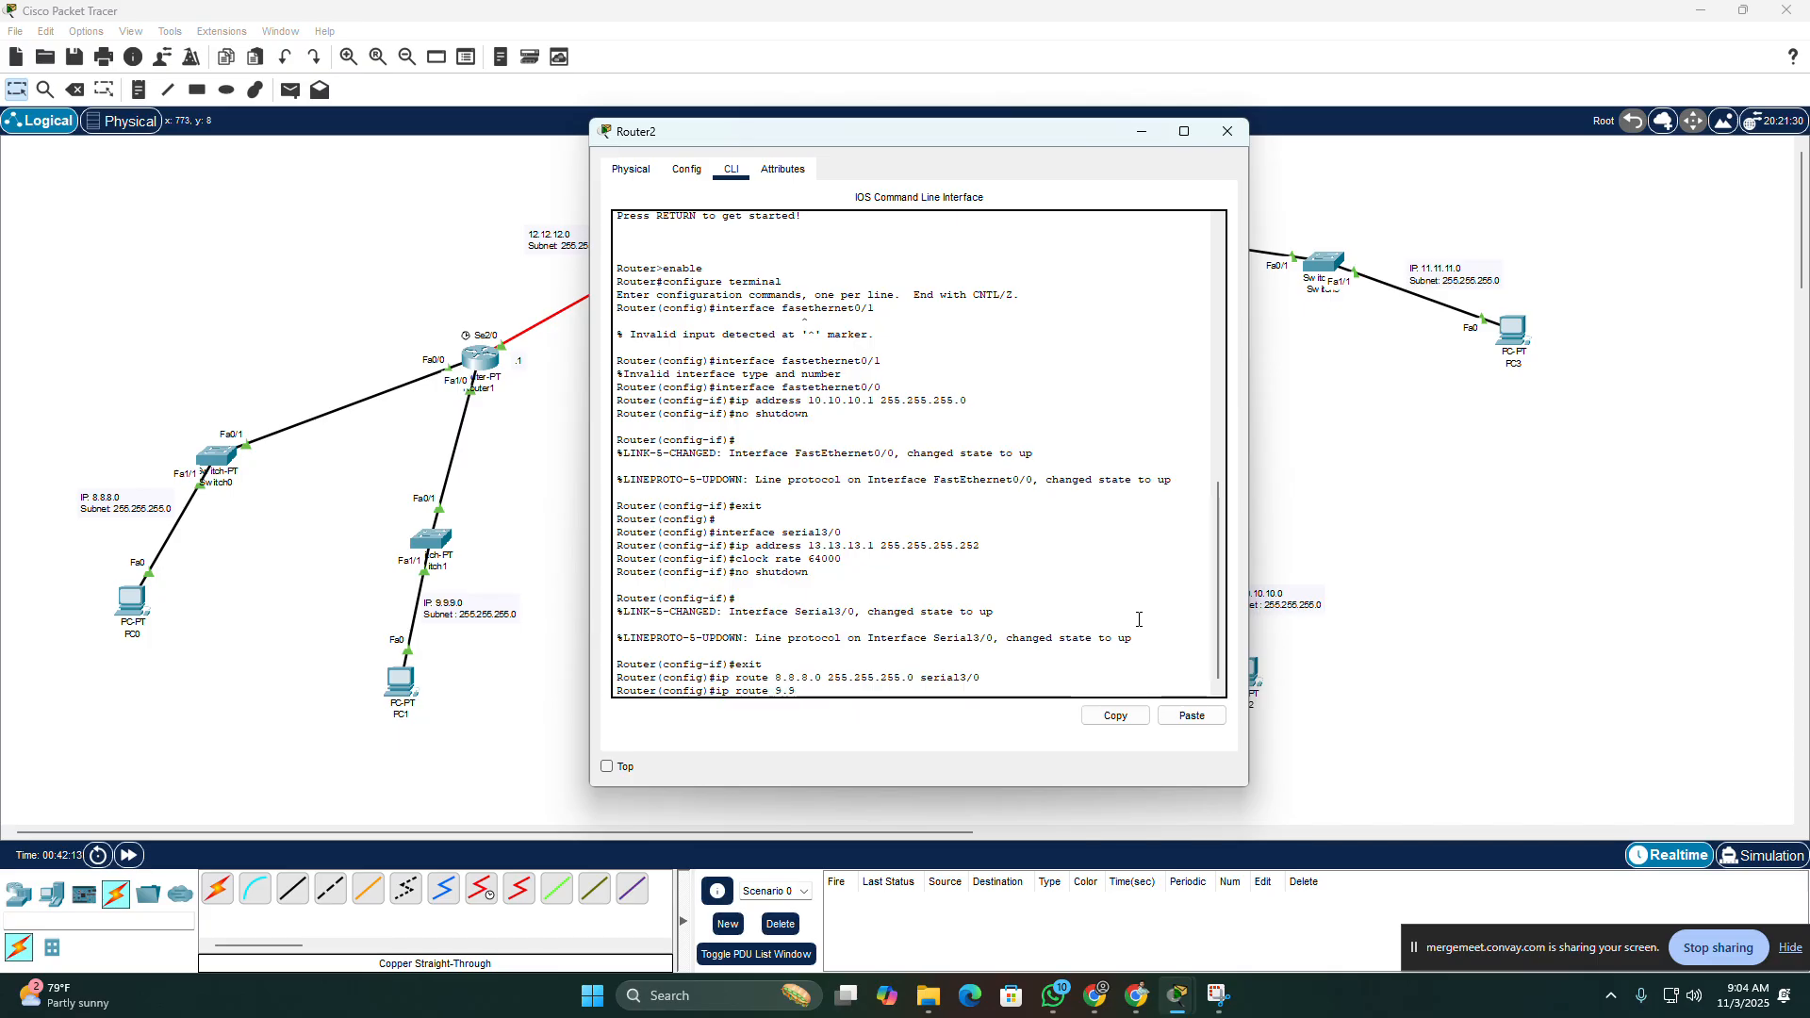
text(.9.0 255.255.255.0 serial3)
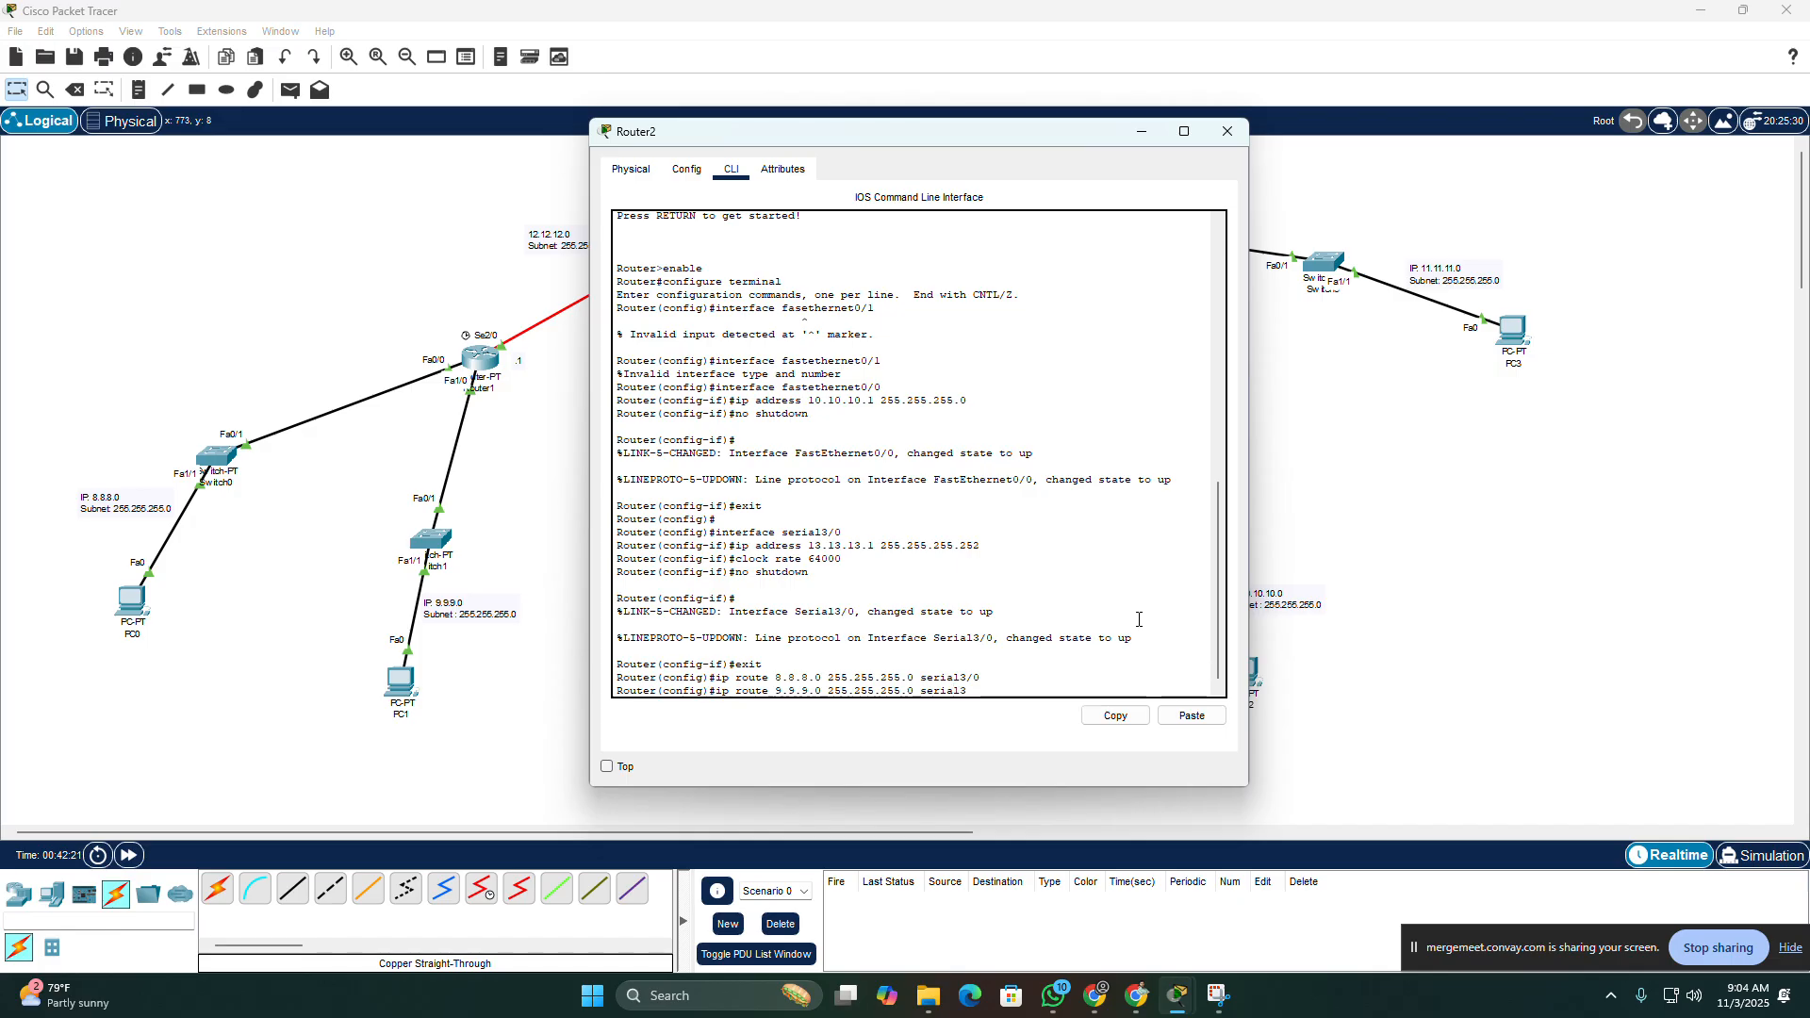
text(/0)
key(Return)
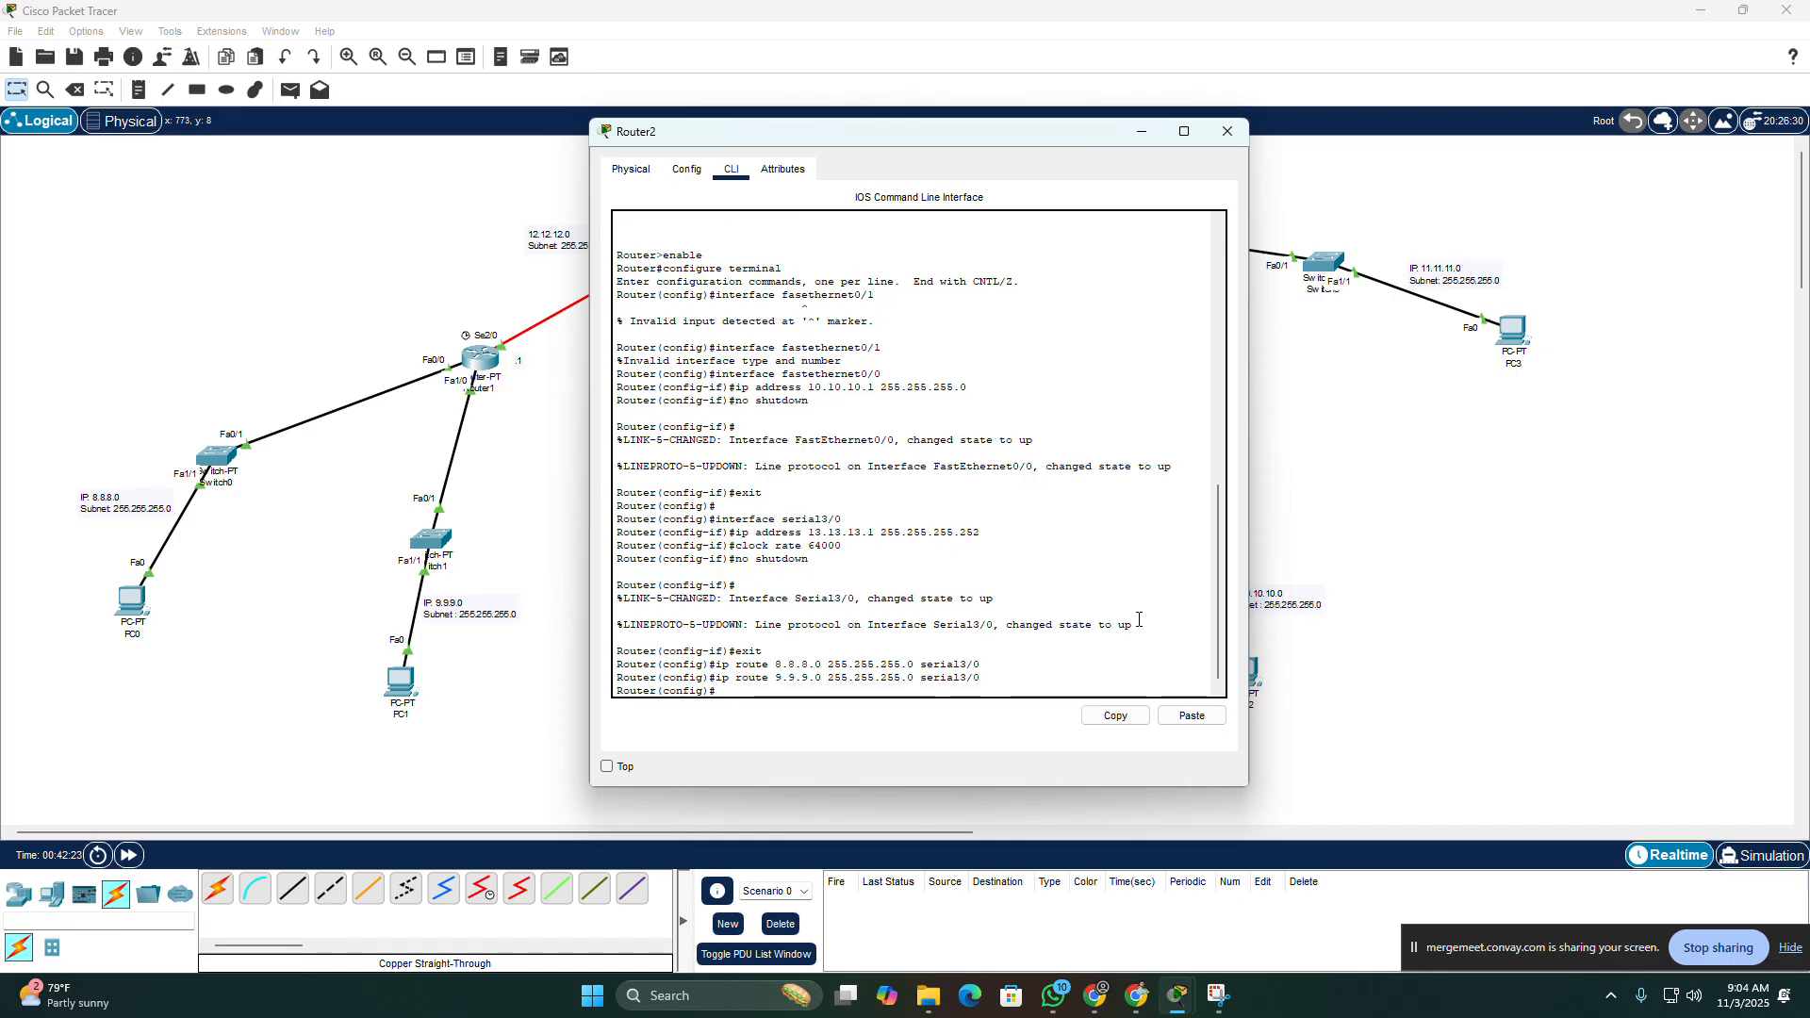
Step: Add a static route on Router2 to network 11.11.11.0 with mask 255.255.255.0 through serial3/0, and close the router's window
key(Up)
key(Left)
key(Left)
key(Left)
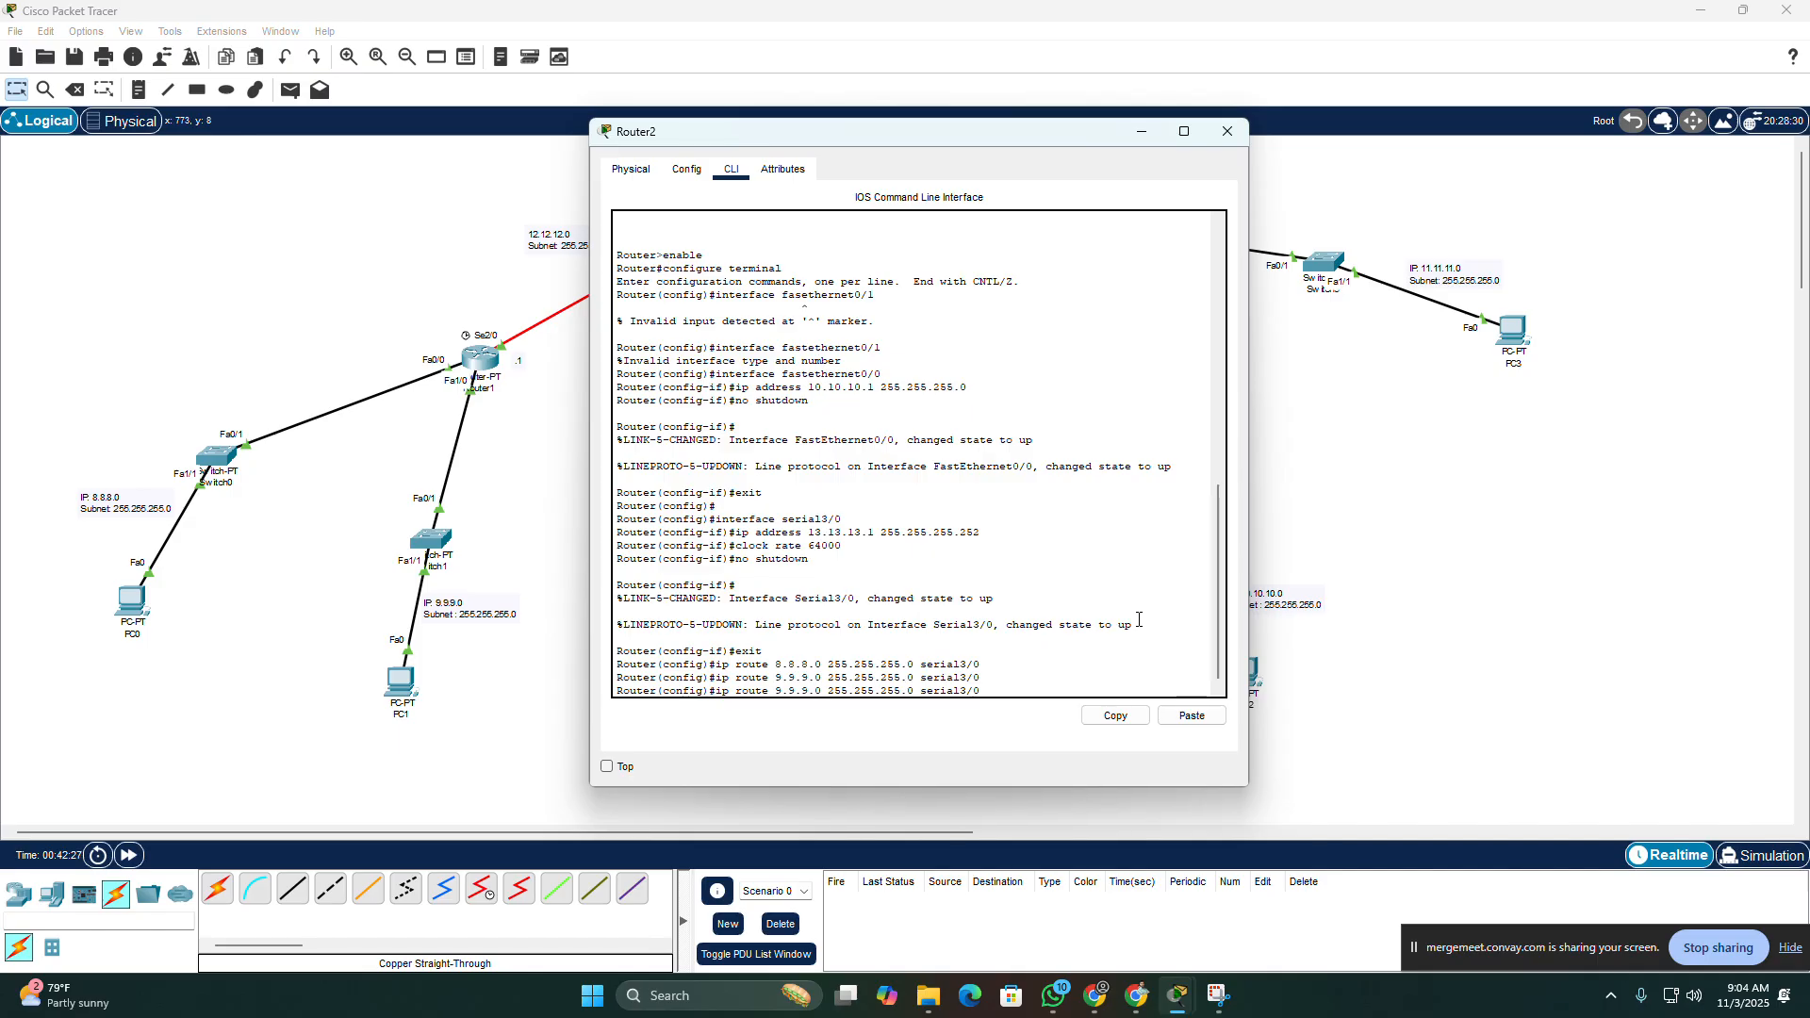
key(Left)
key(Left)
key(Left)
key(Left)
key(Left)
key(Left)
key(Left)
key(Left)
key(Left)
key(Left)
key(Left)
key(Left)
key(Left)
key(Left)
key(Left)
key(Left)
key(Left)
key(Left)
key(Left)
key(Left)
key(BackSpace)
key(BackSpace)
key(BackSpace)
key(BackSpace)
key(BackSpace)
text(11.11.11)
key(Return)
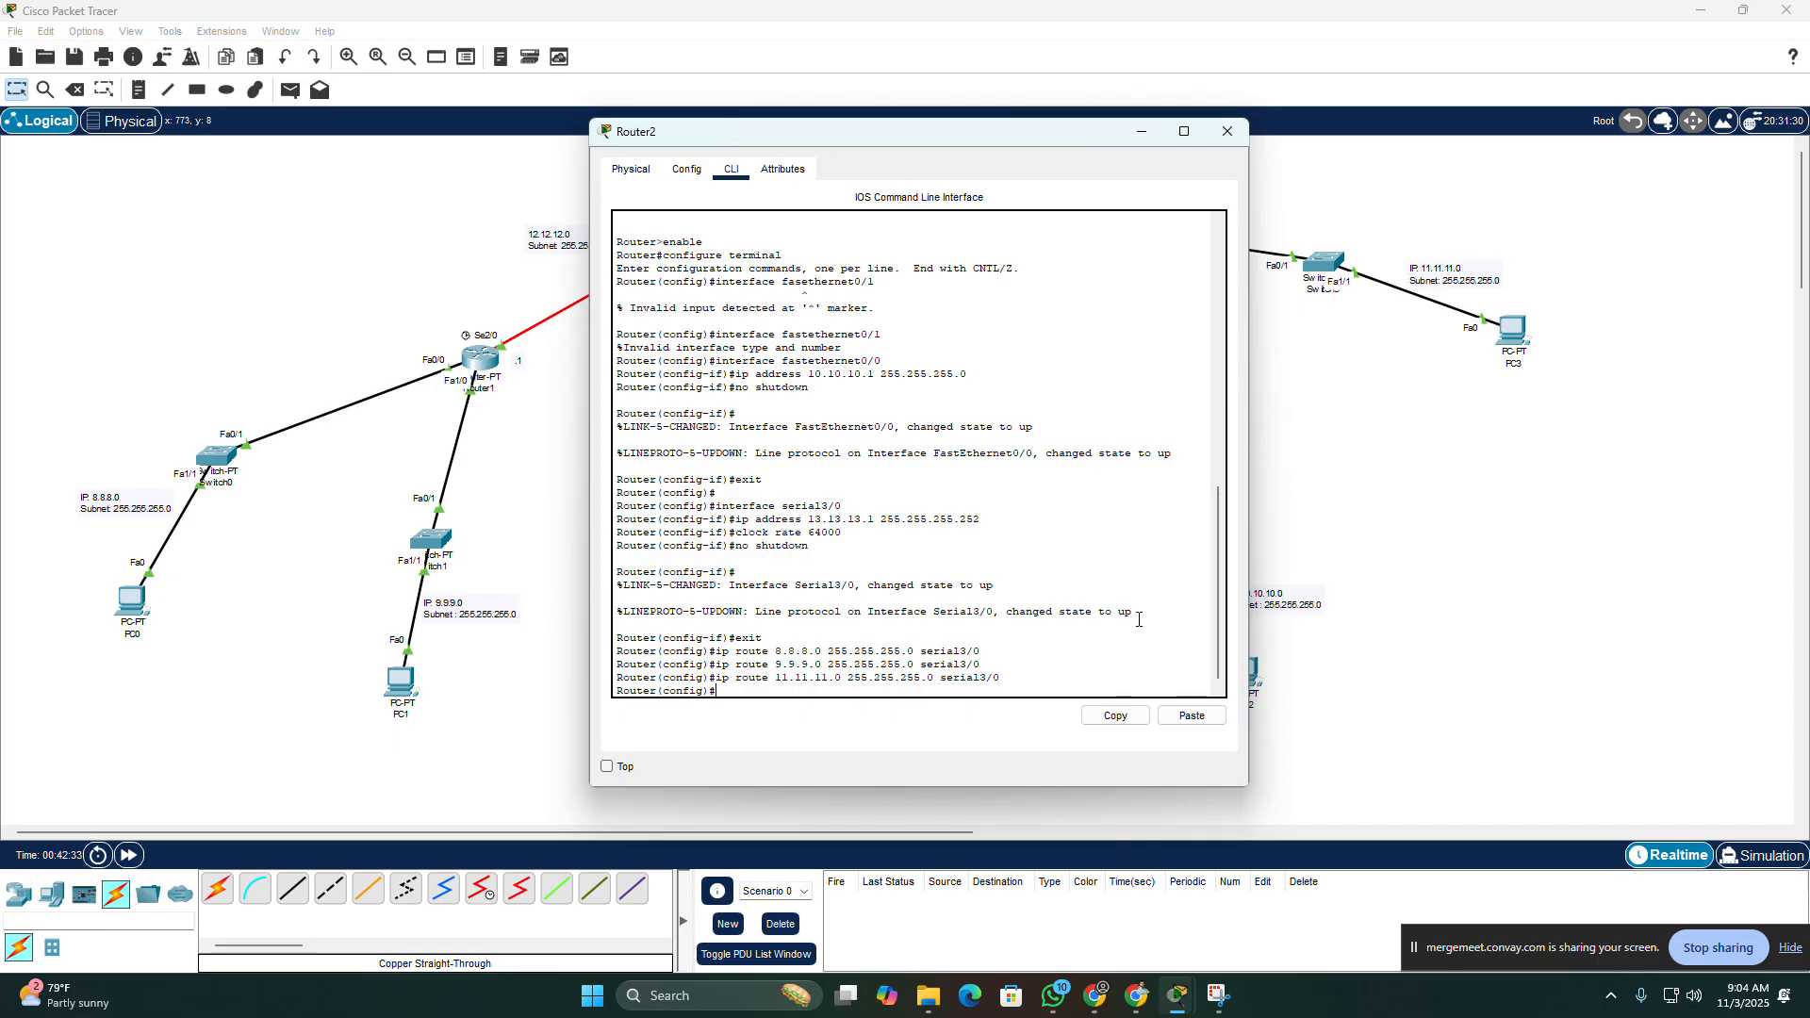
click(1228, 131)
Step: Fast-forward the network time and send a simple PDU from PC0 to PC3
click(131, 856)
click(131, 856)
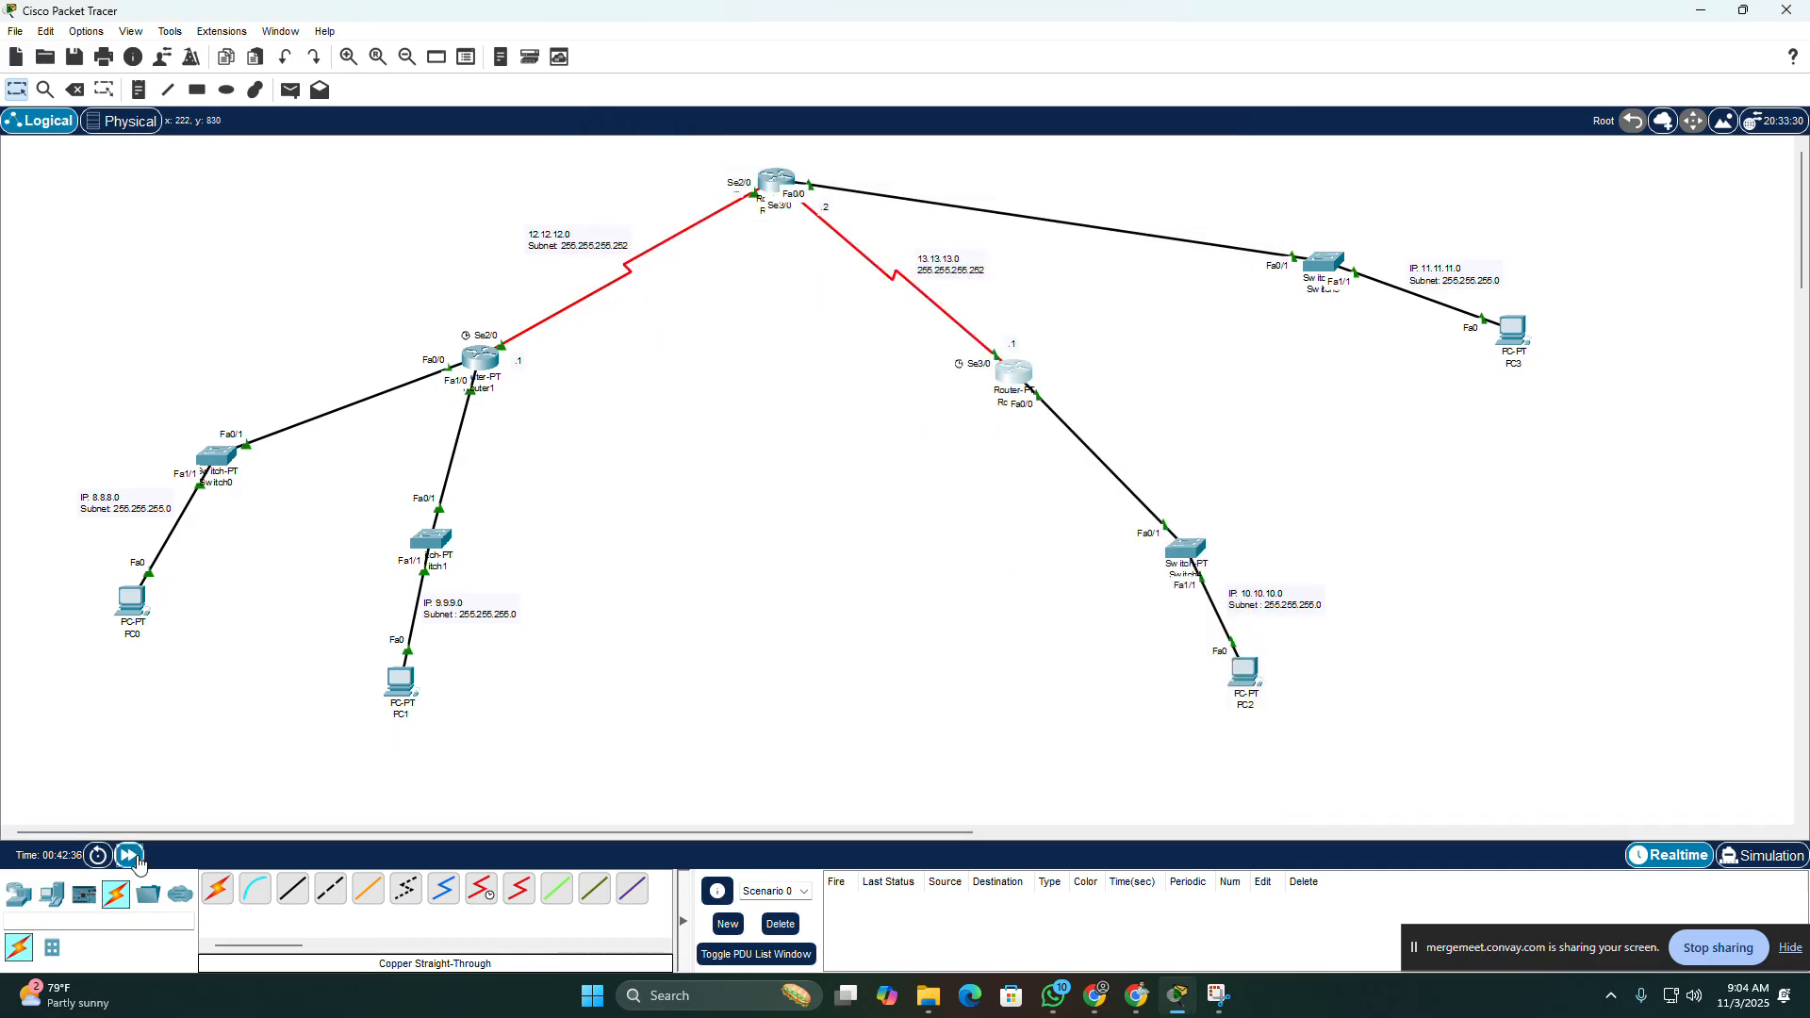
click(131, 856)
click(131, 856)
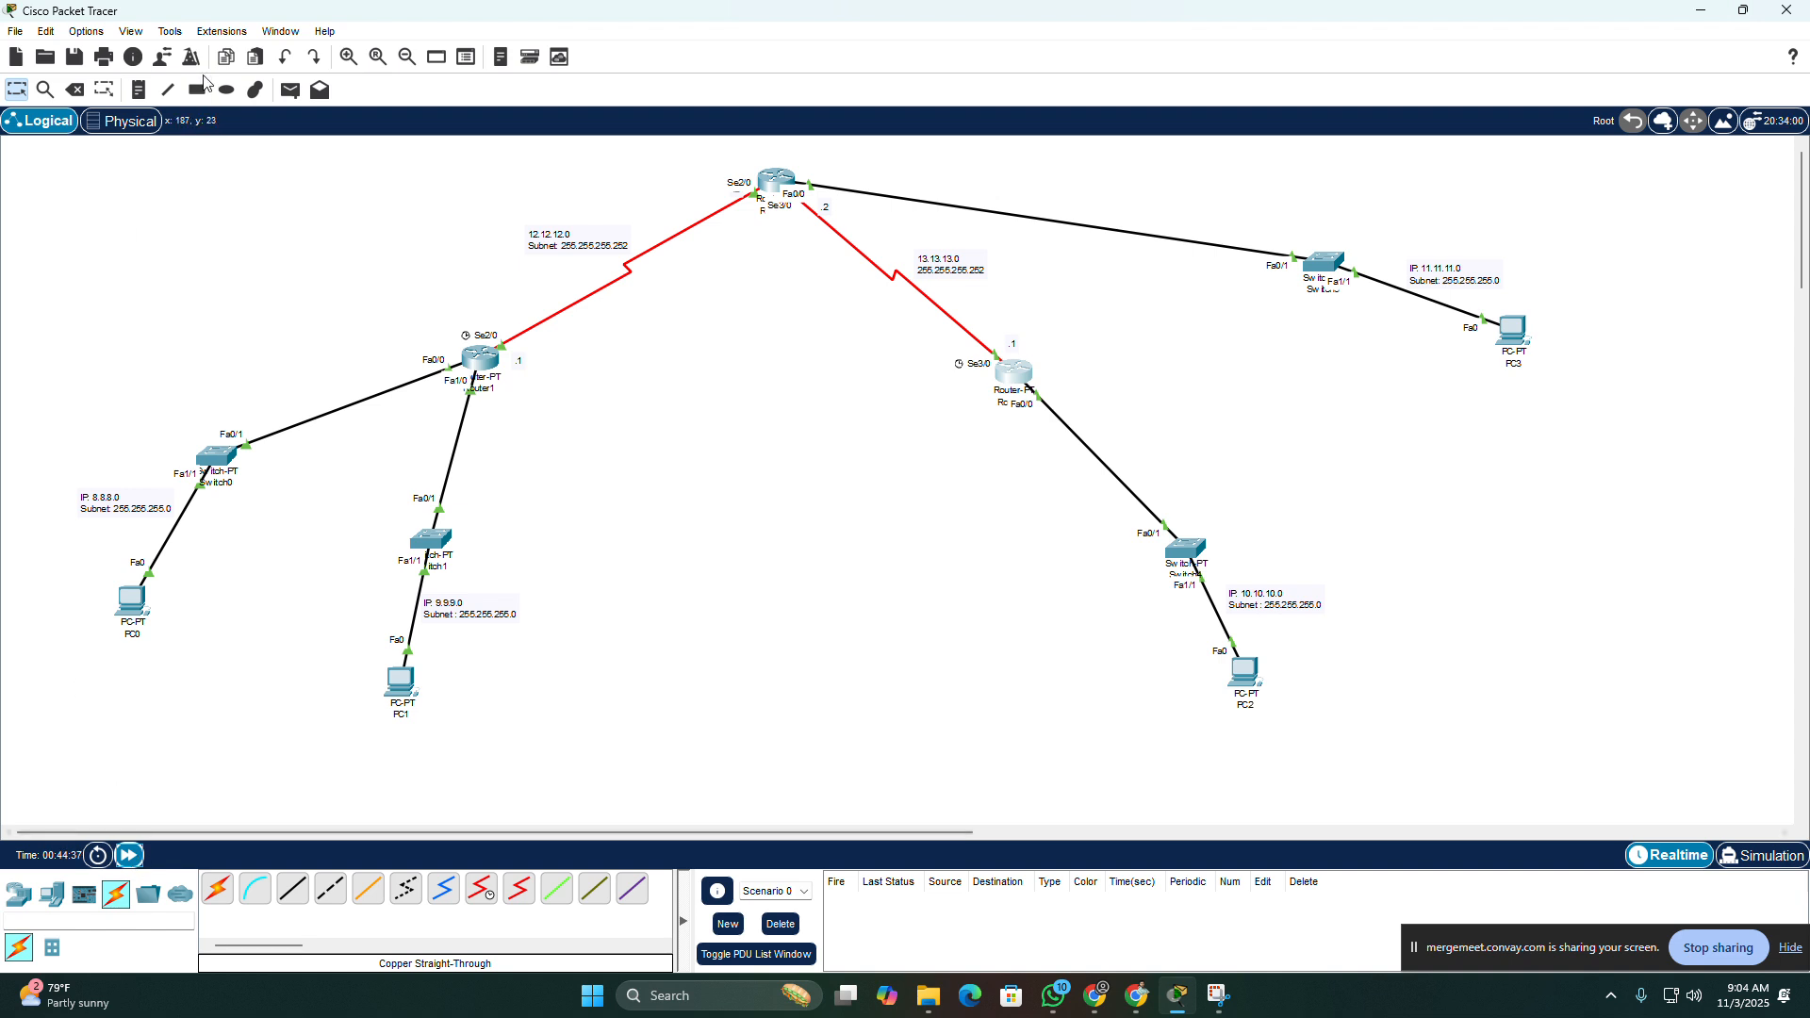
click(290, 90)
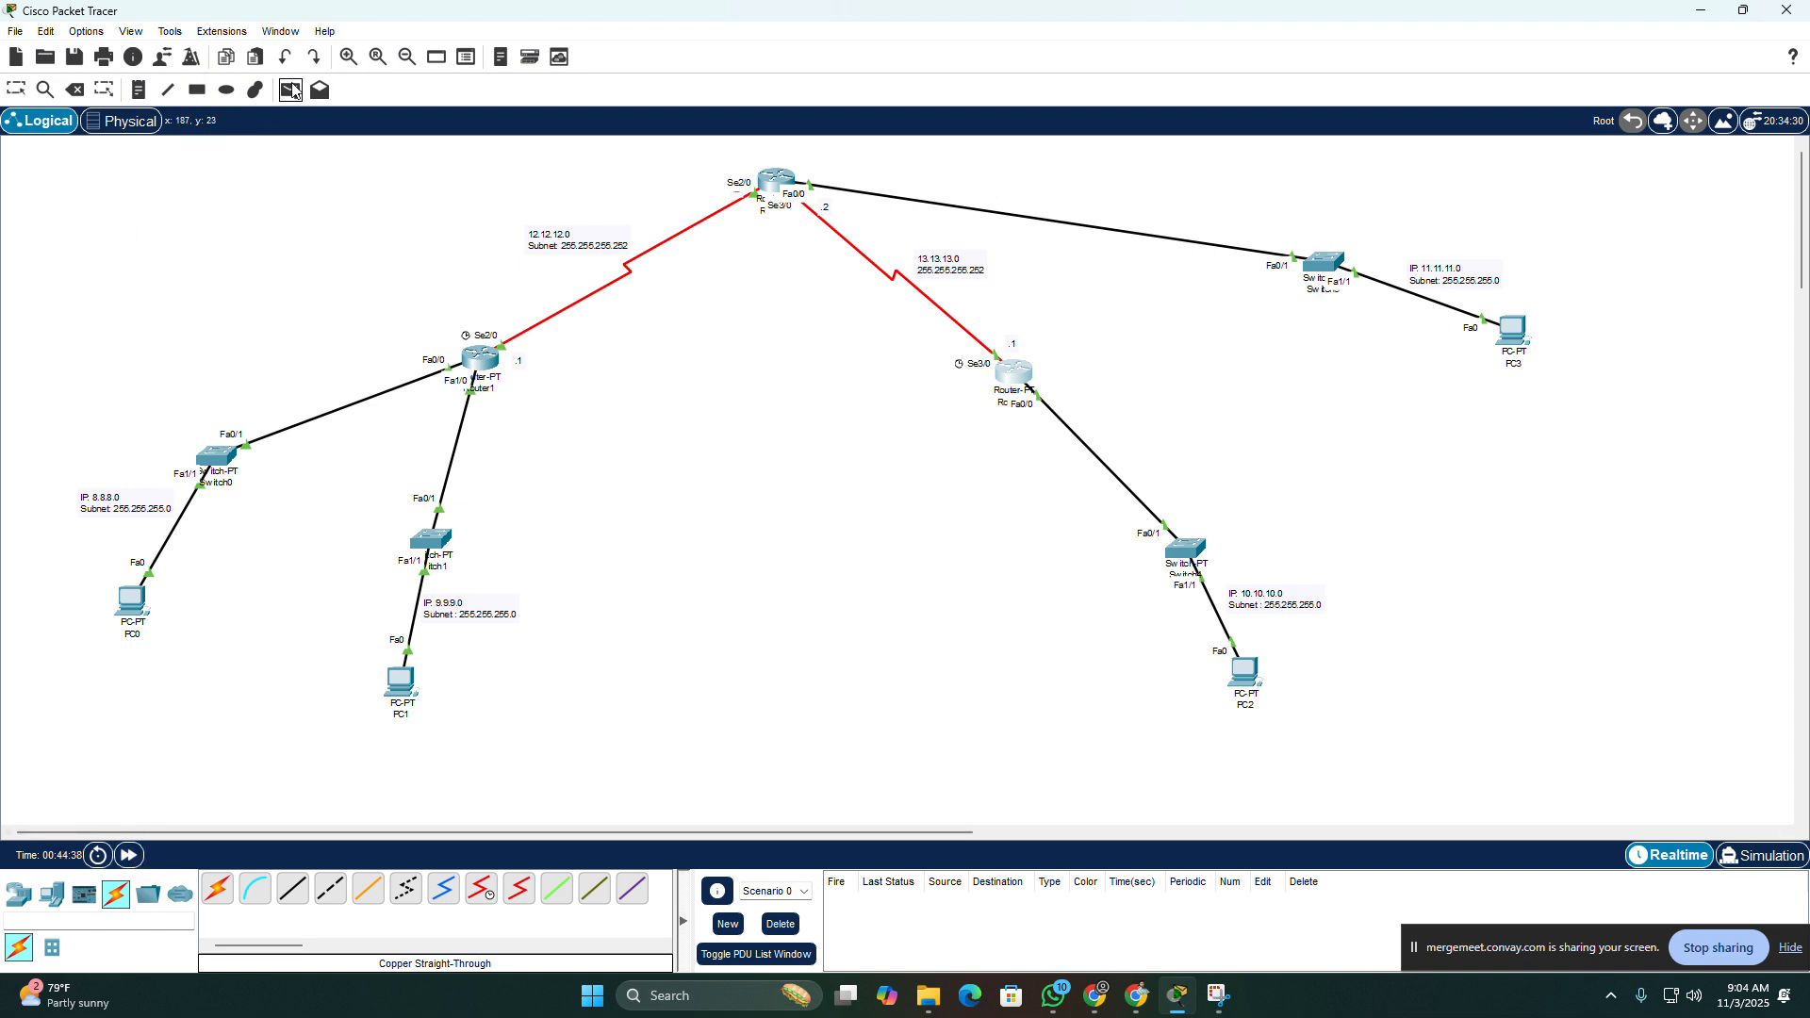
click(132, 601)
click(1511, 332)
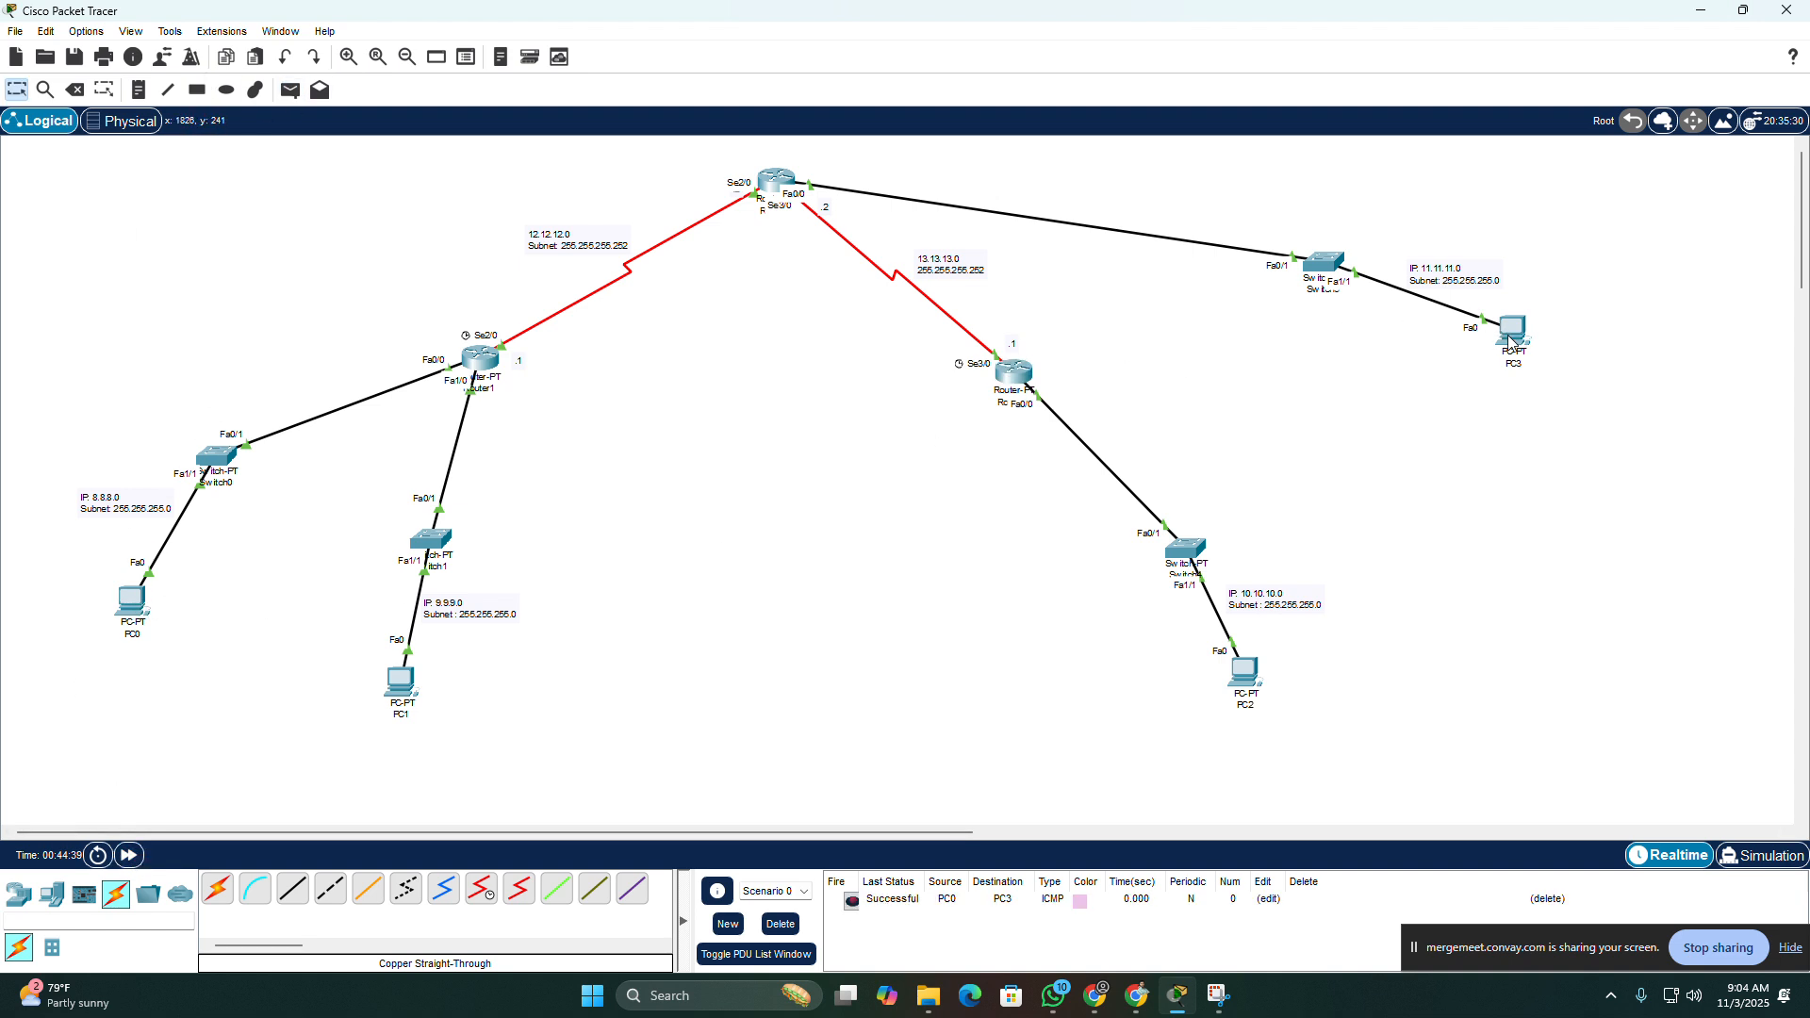
Step: Send simple PDUs from PC1 to PC2 and from PC3 to PC0
click(290, 90)
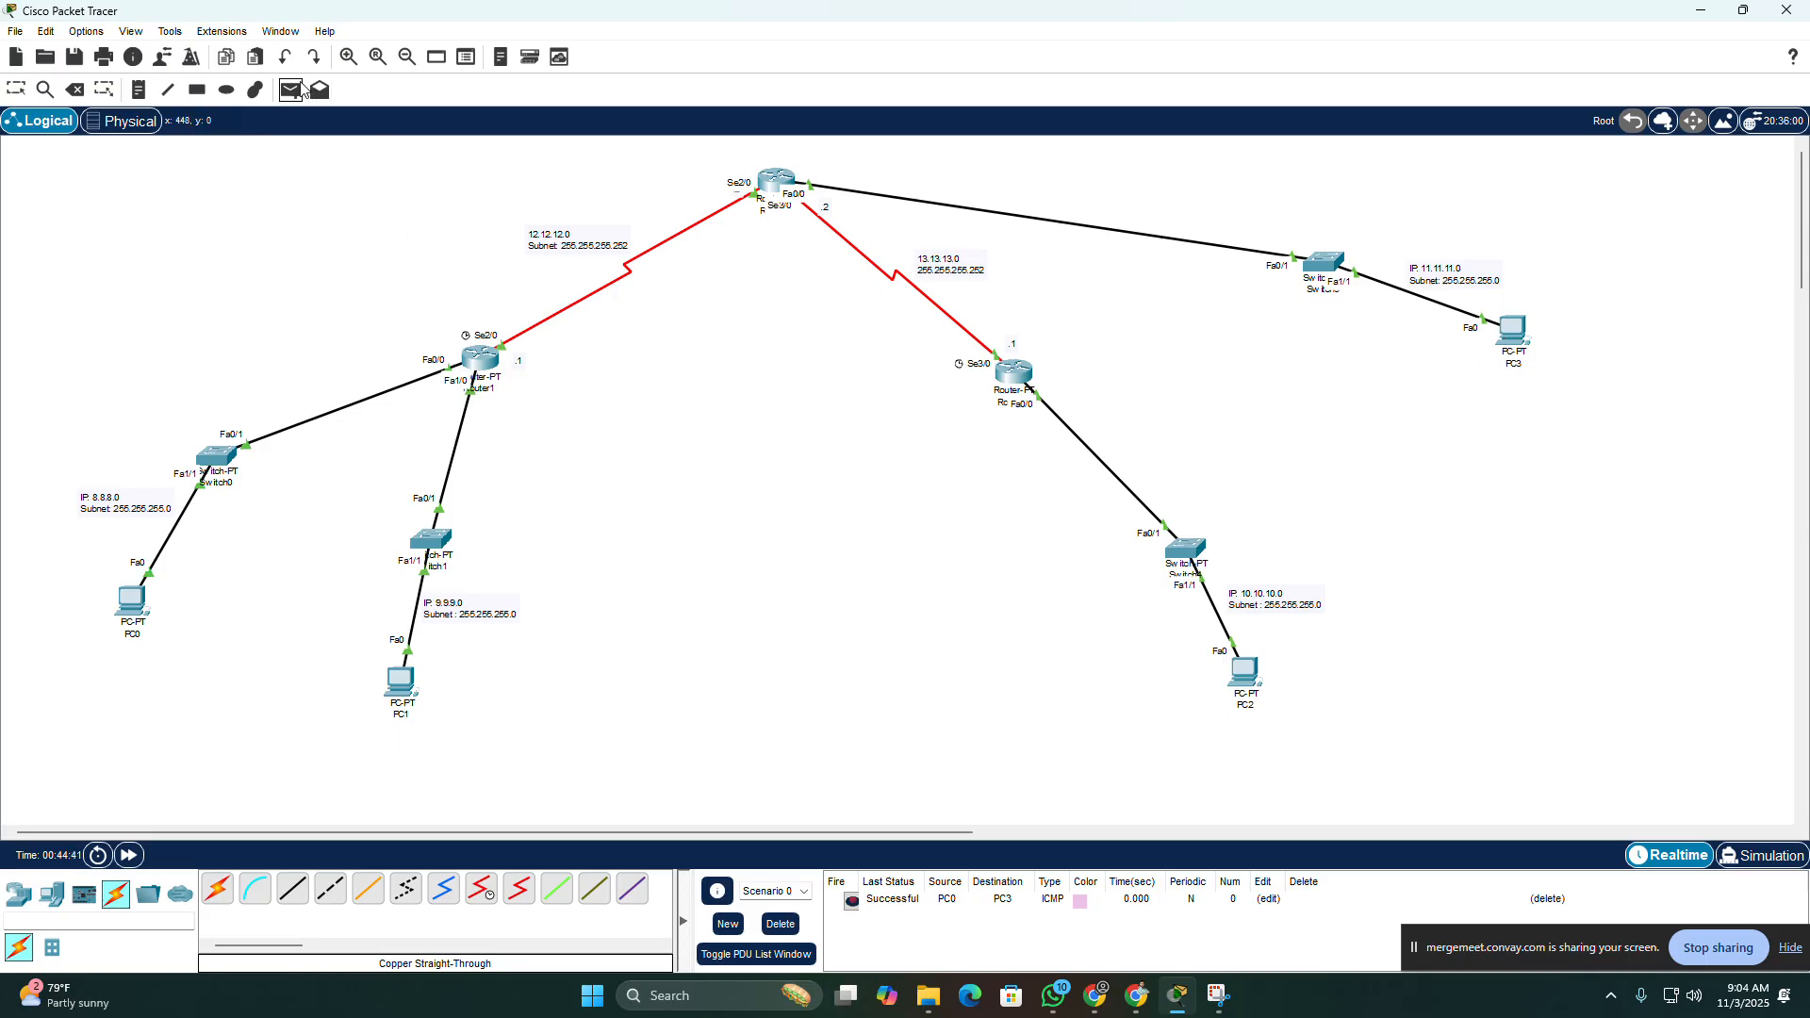
click(400, 679)
click(1244, 671)
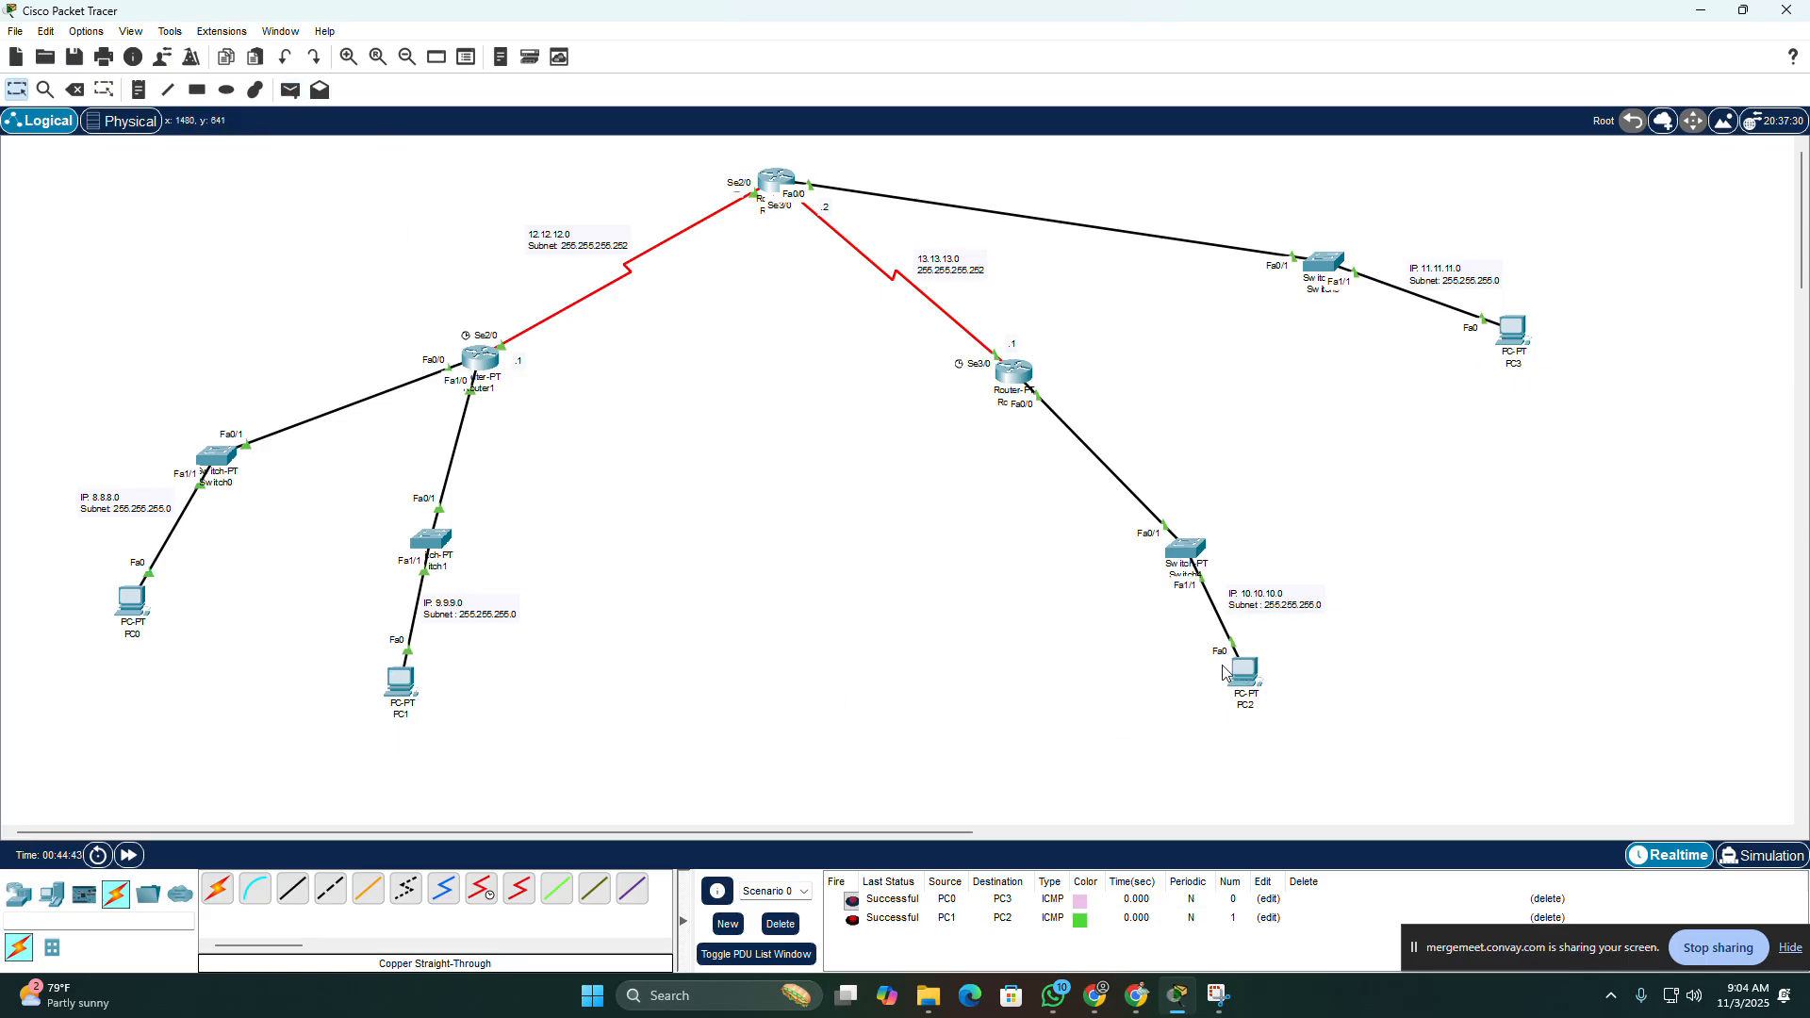
click(291, 90)
click(1512, 332)
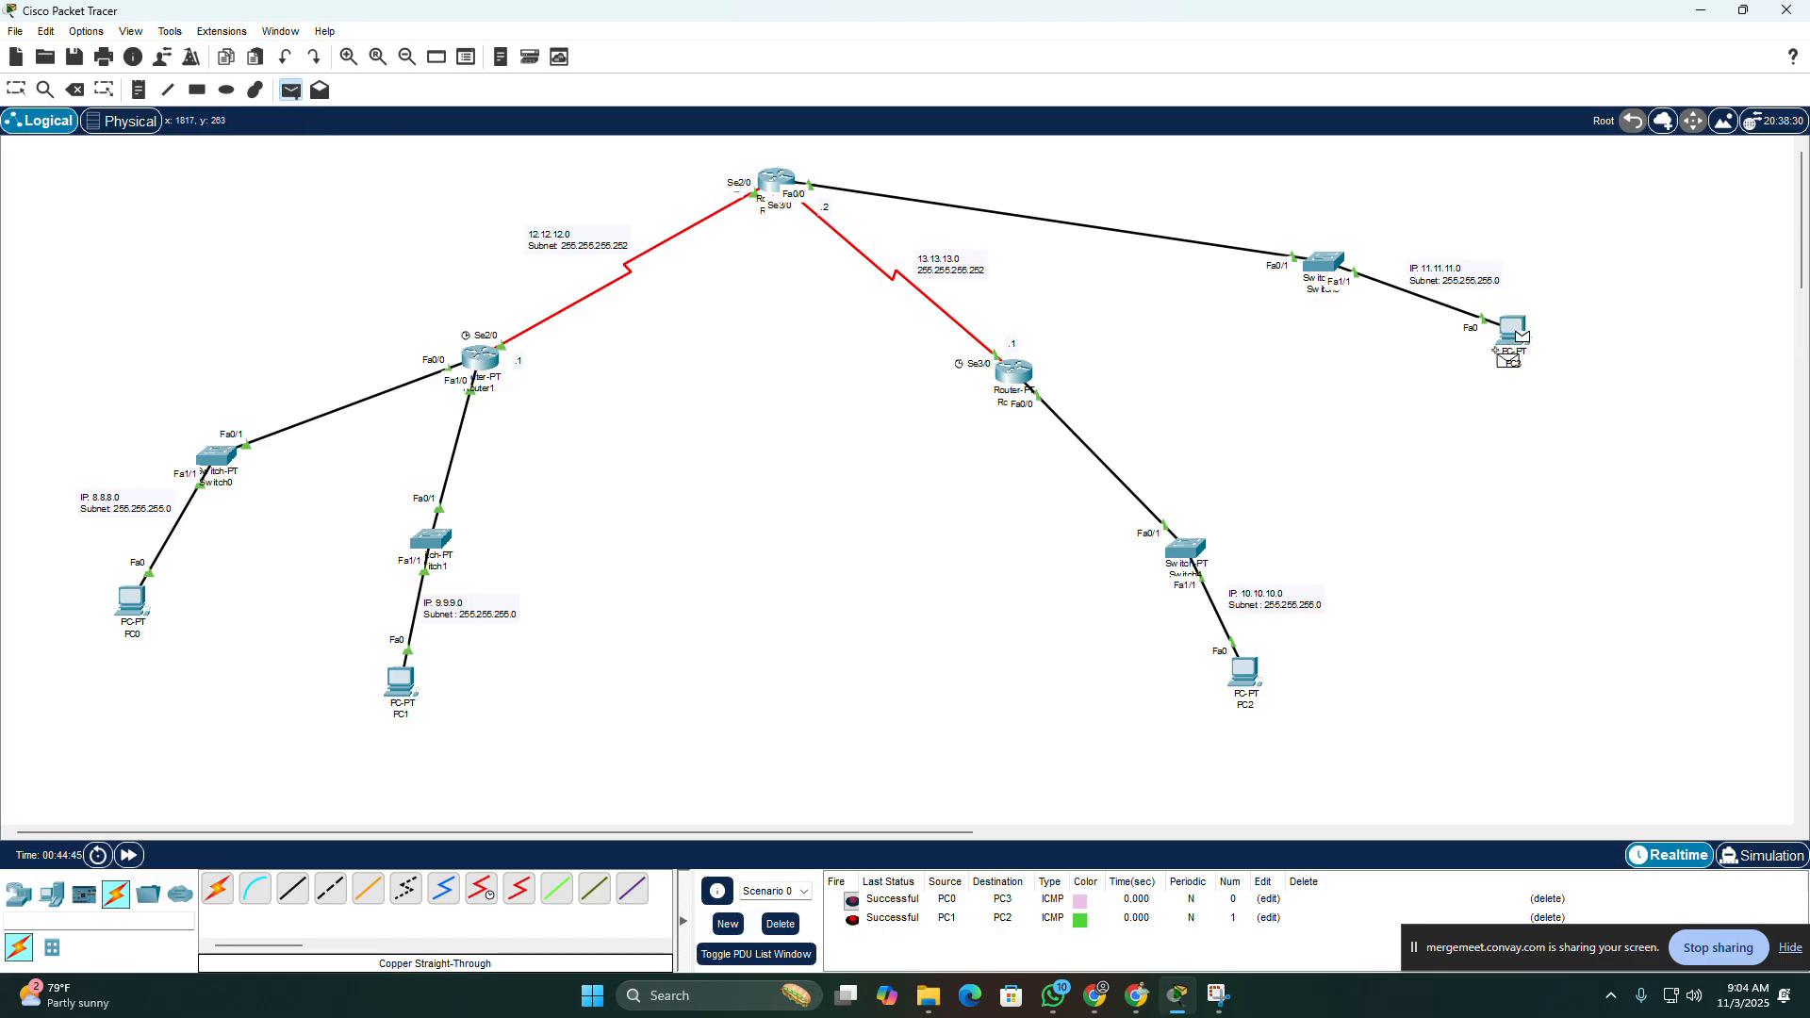
click(132, 602)
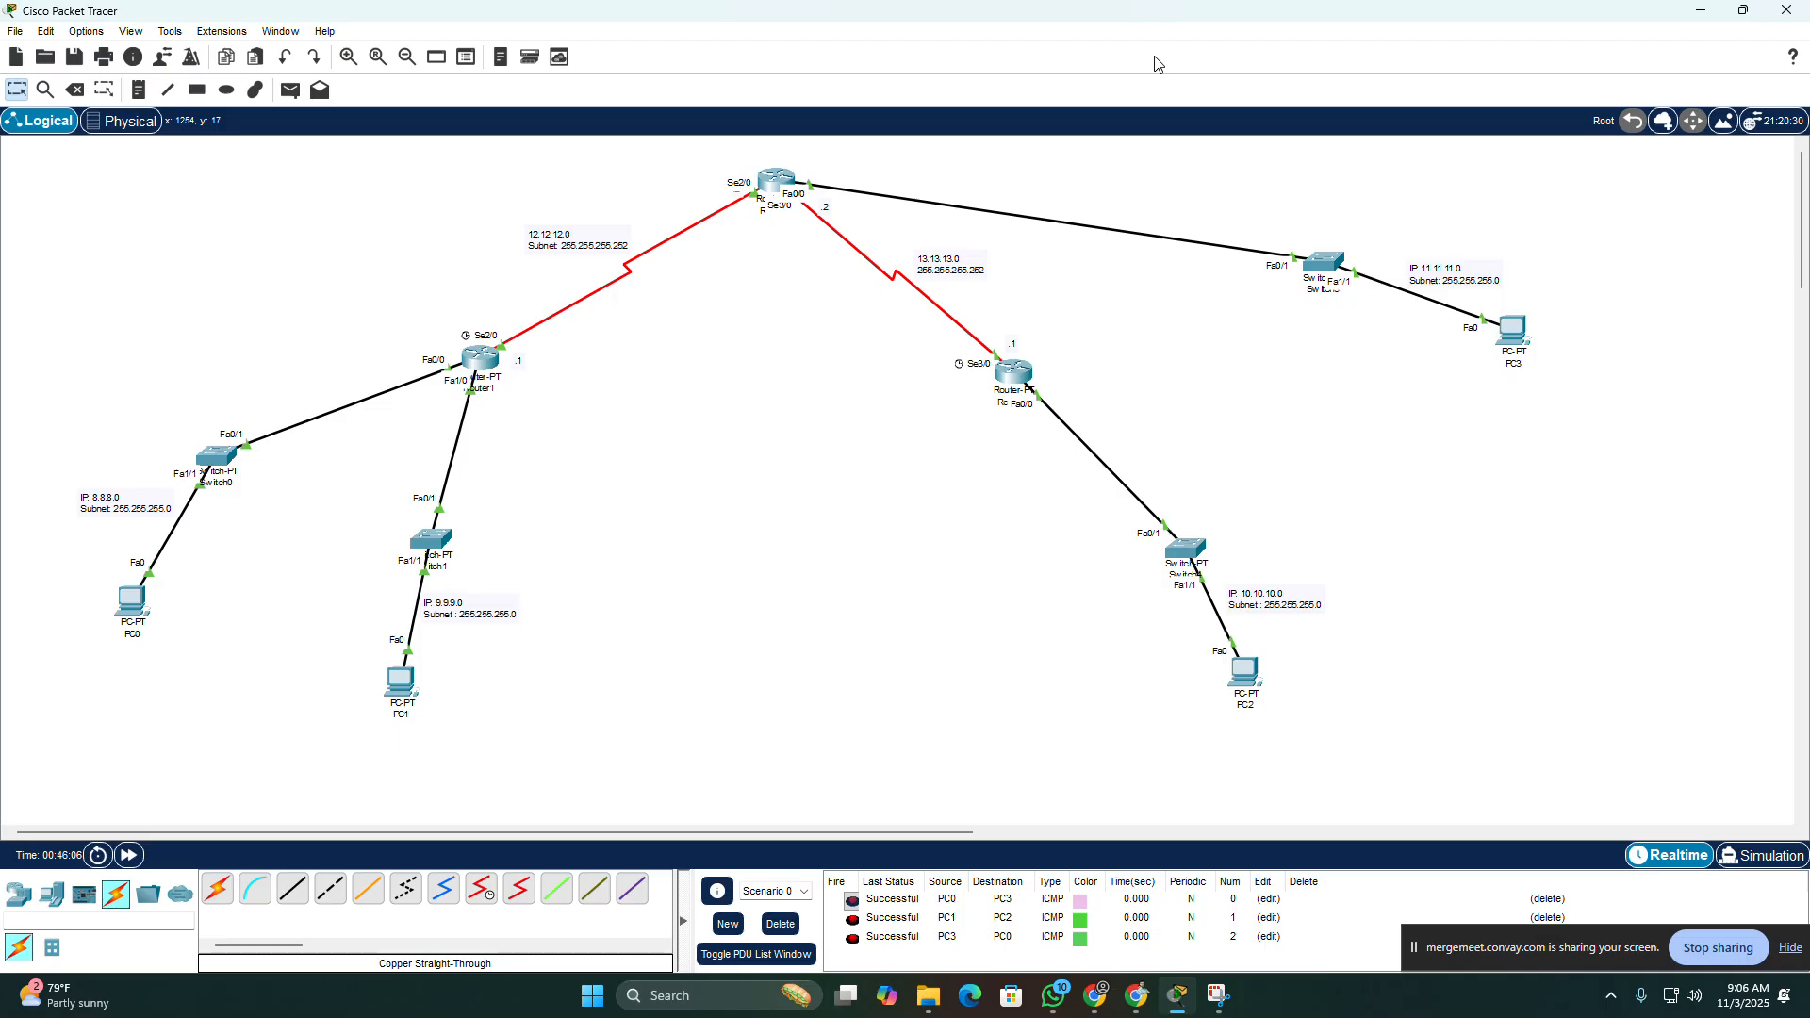
Step: Open PC0's IP configuration to check its static addressing, and close it again
click(129, 604)
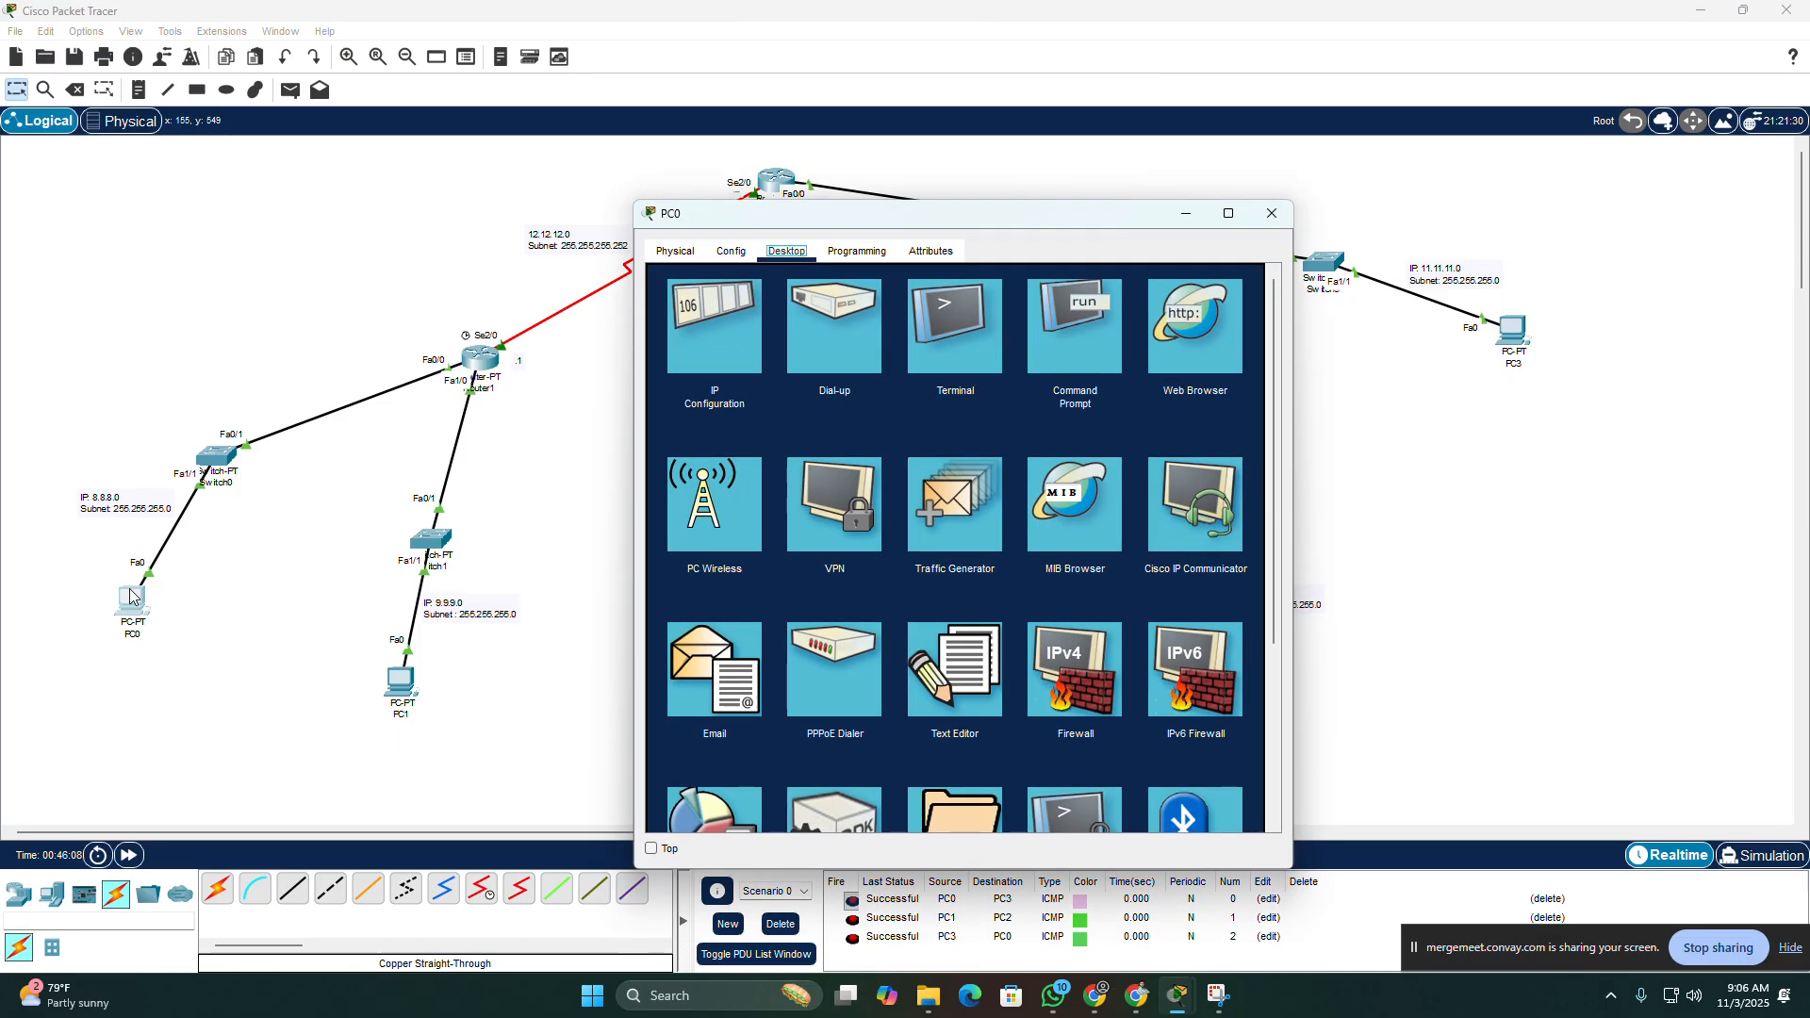
click(716, 311)
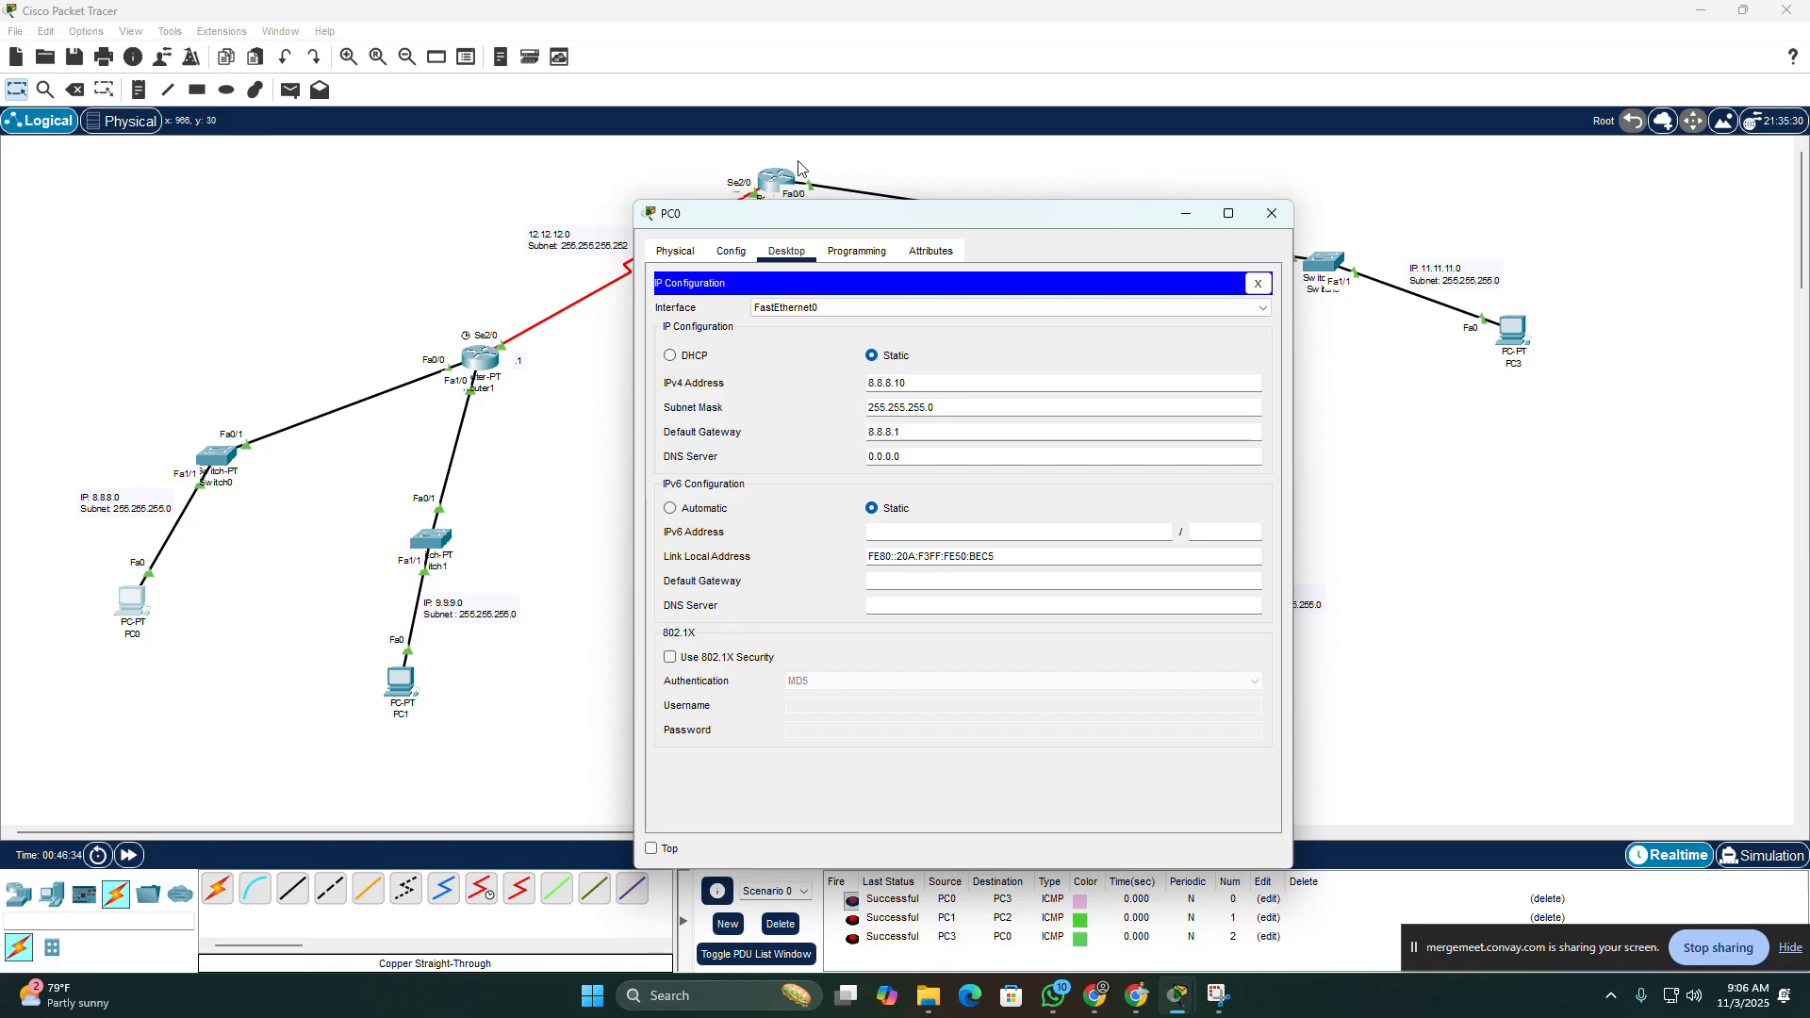
click(1271, 214)
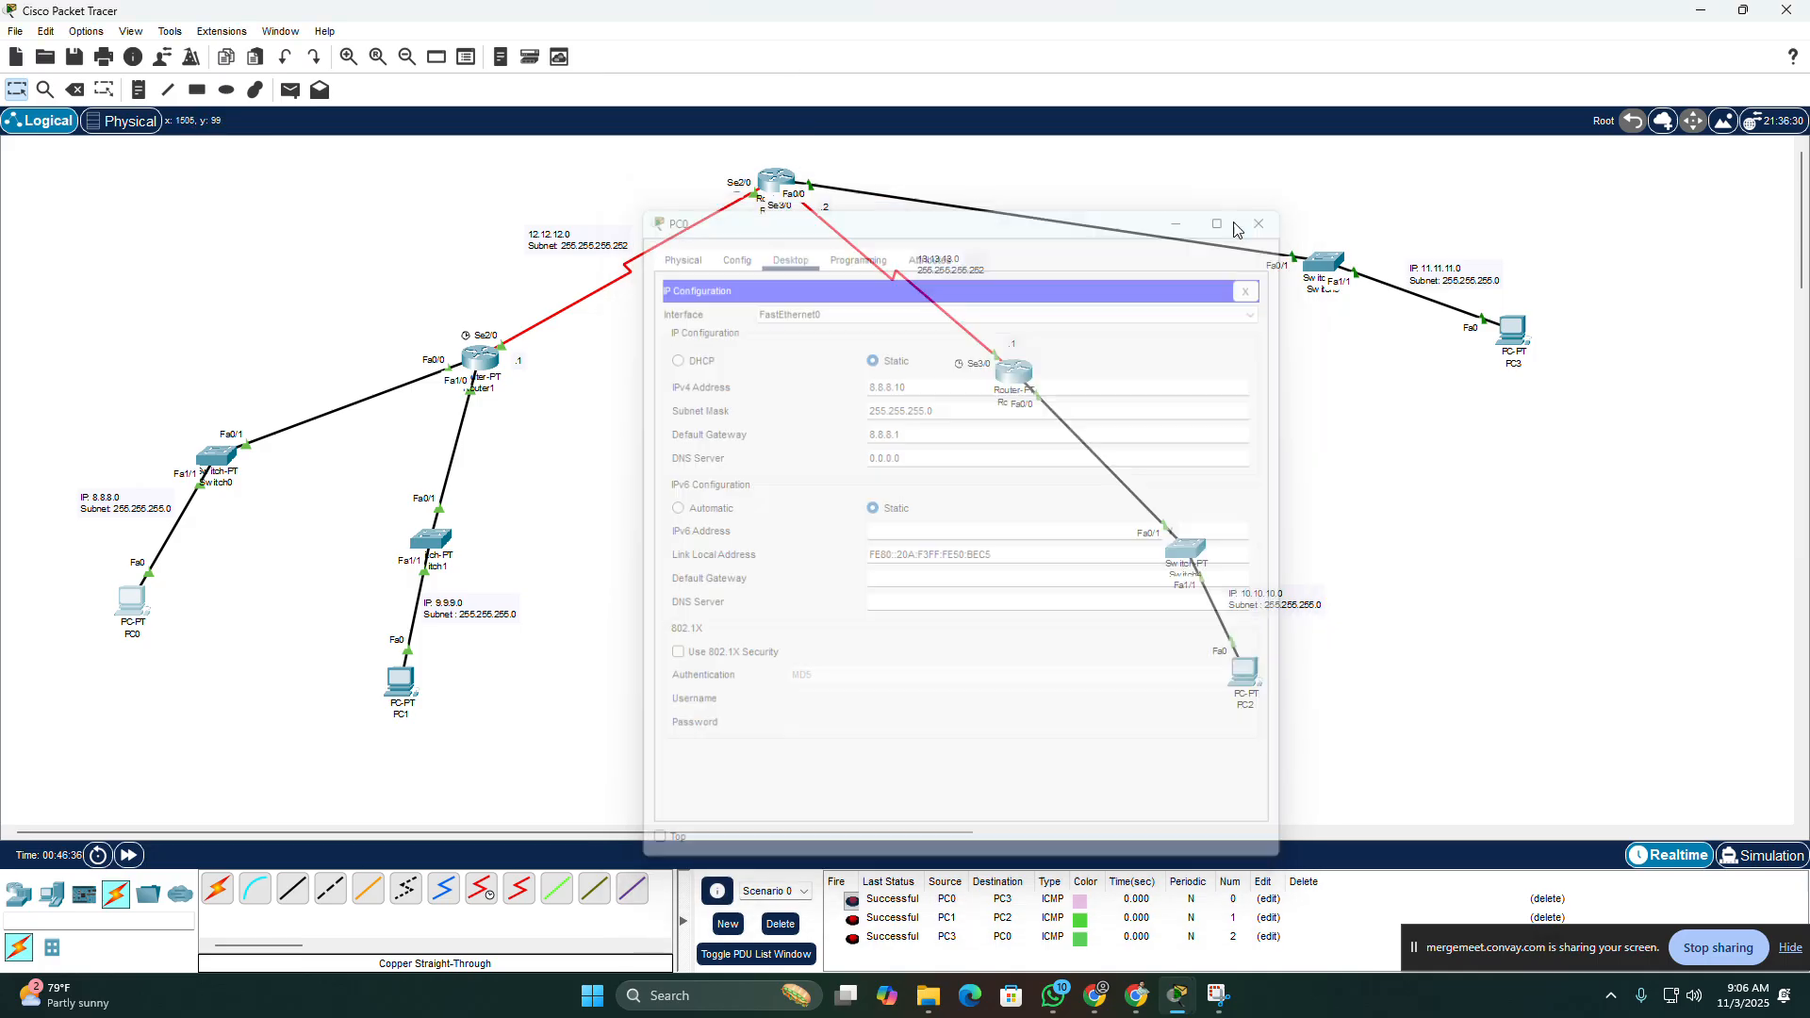
Step: Open Router1's command line and review the commands that configured interface fastethernet0/0
click(478, 368)
drag(868, 212, 974, 110)
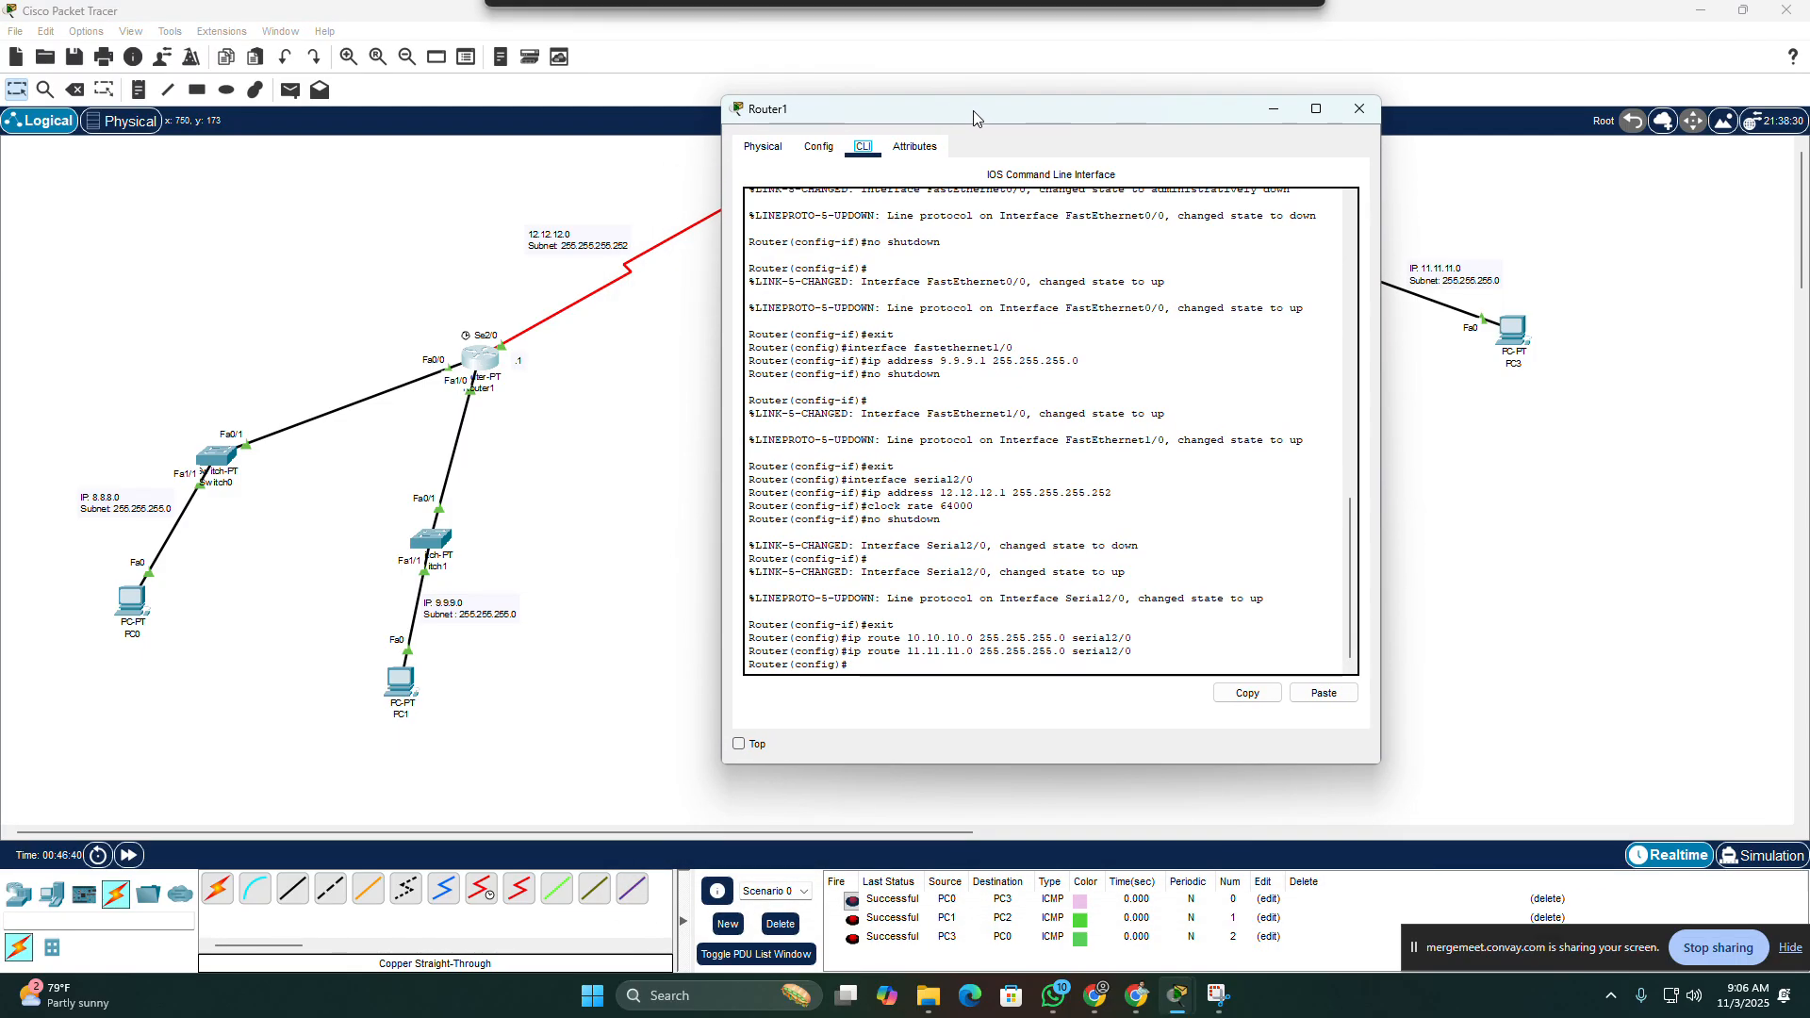
click(855, 380)
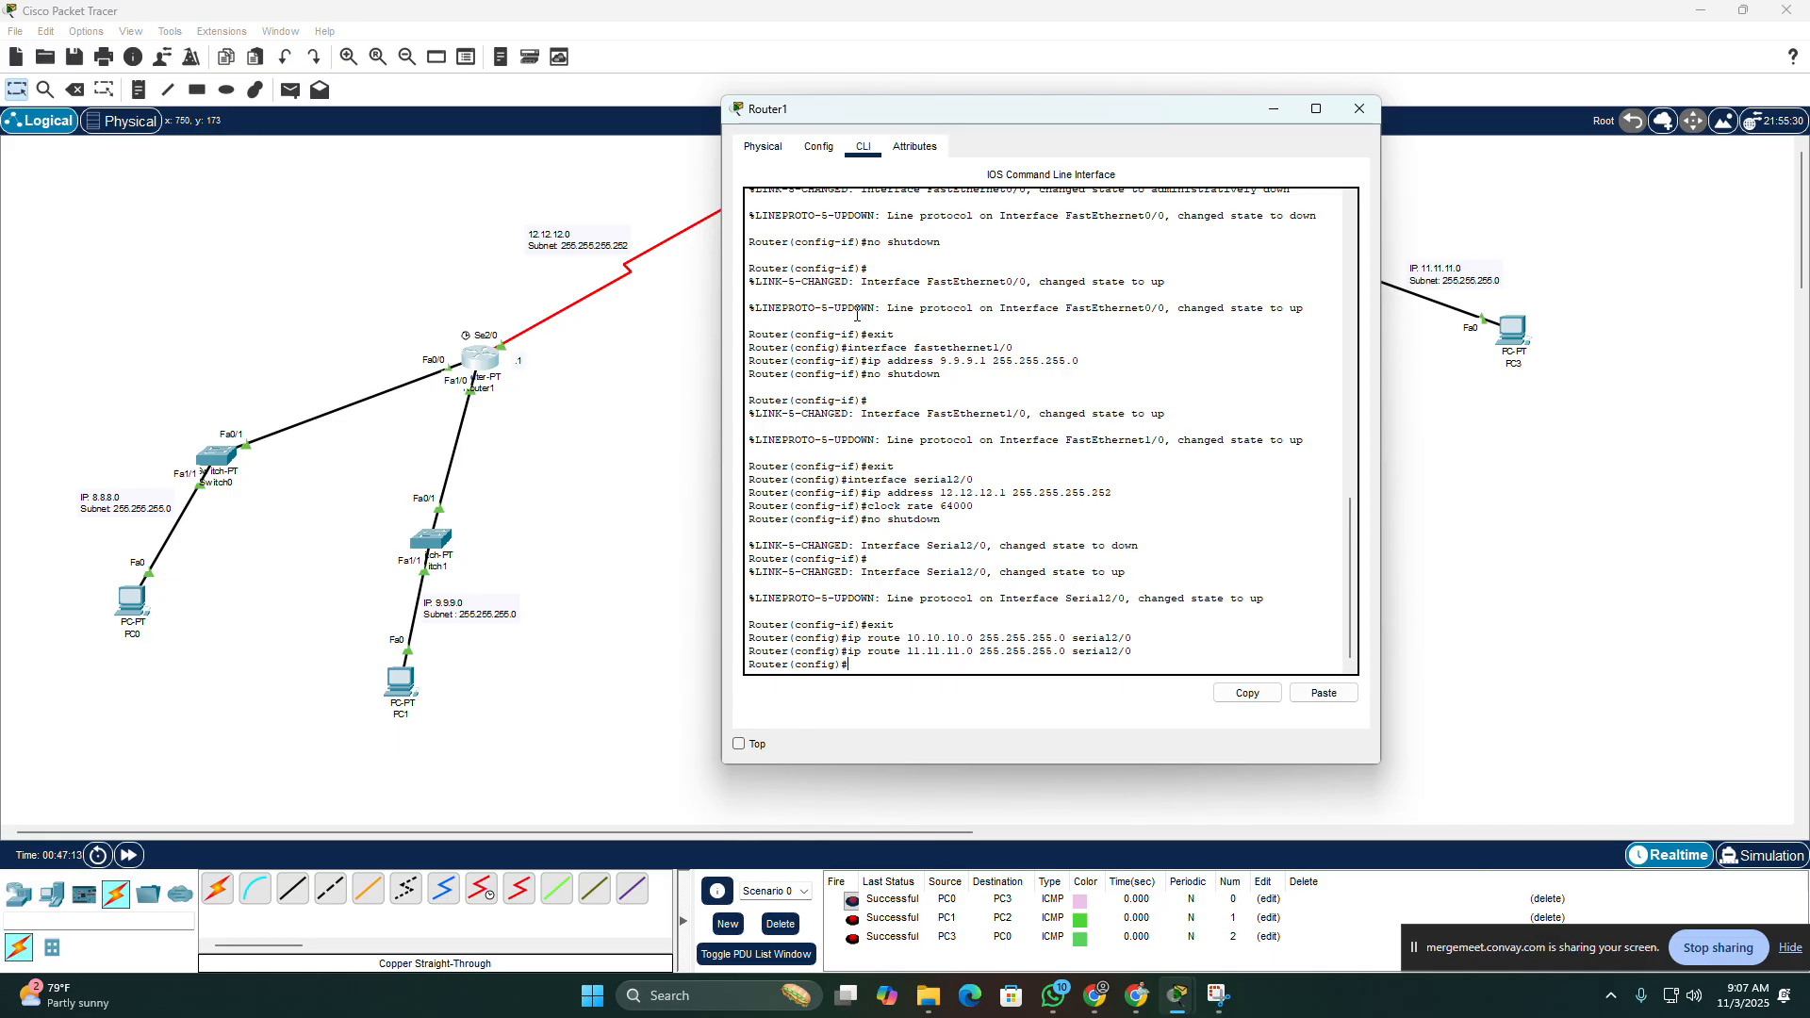
scroll(883, 322, up, 5)
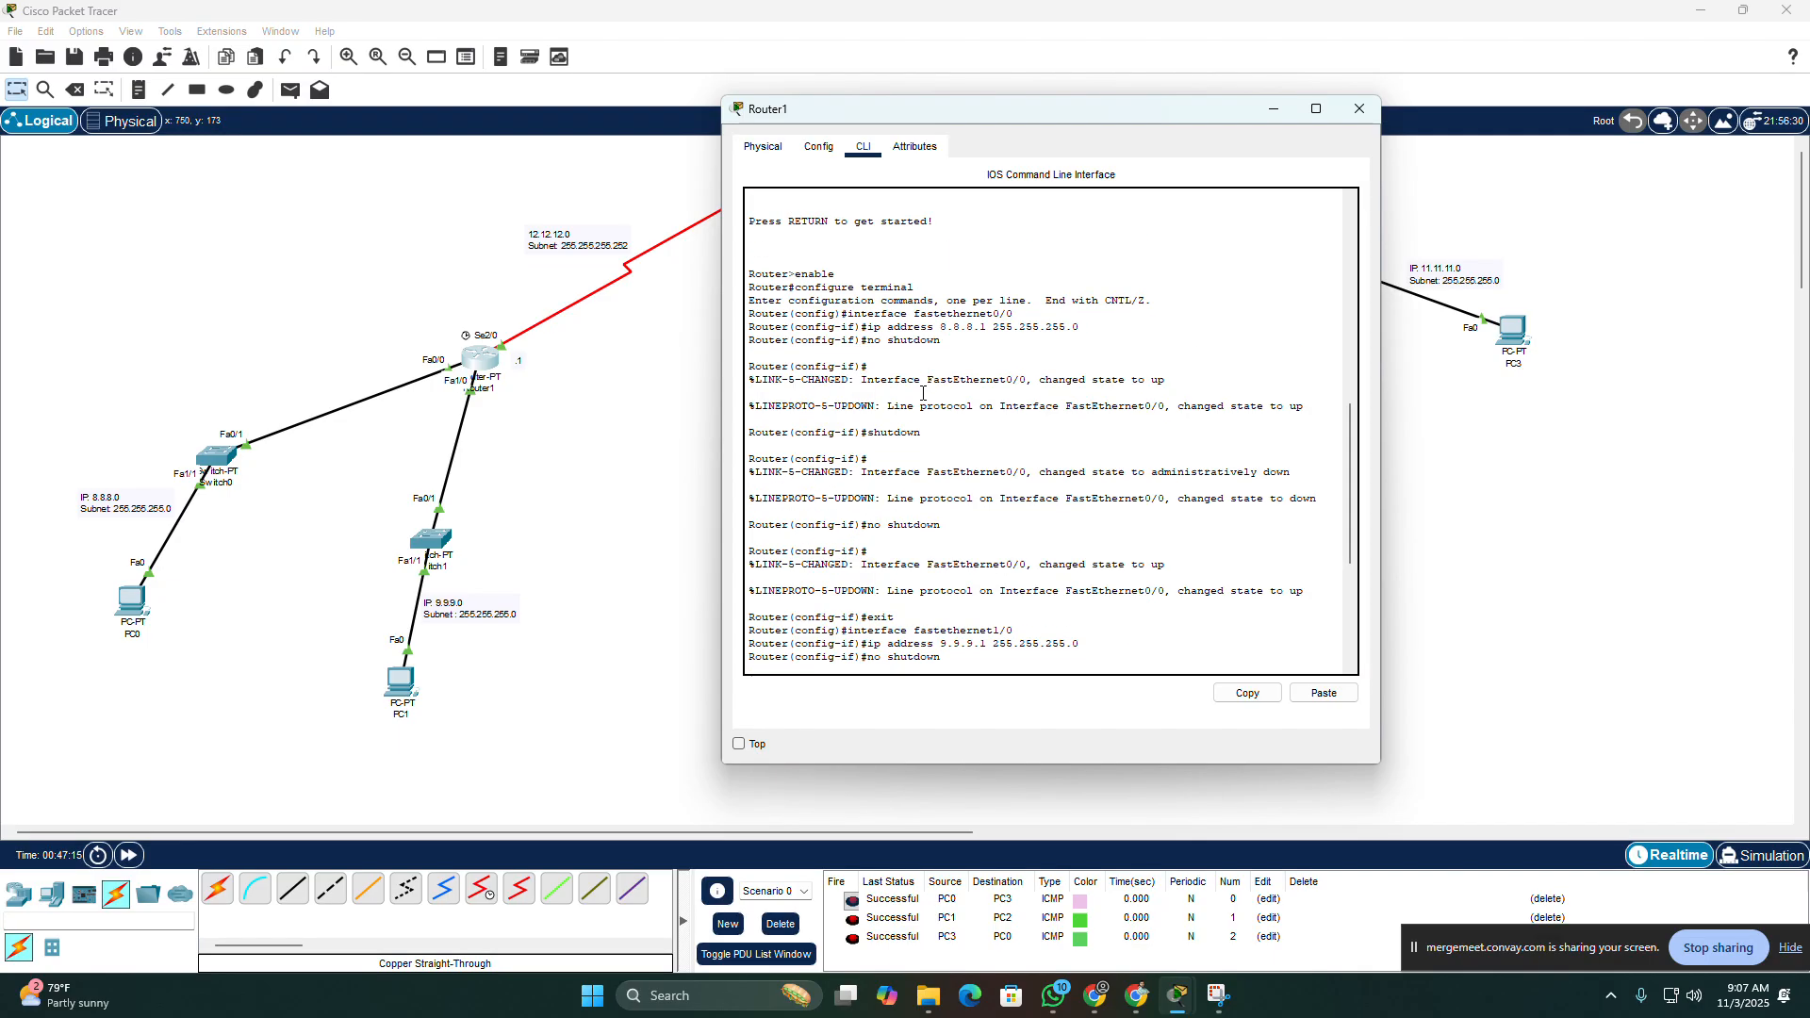
scroll(908, 325, down, 3)
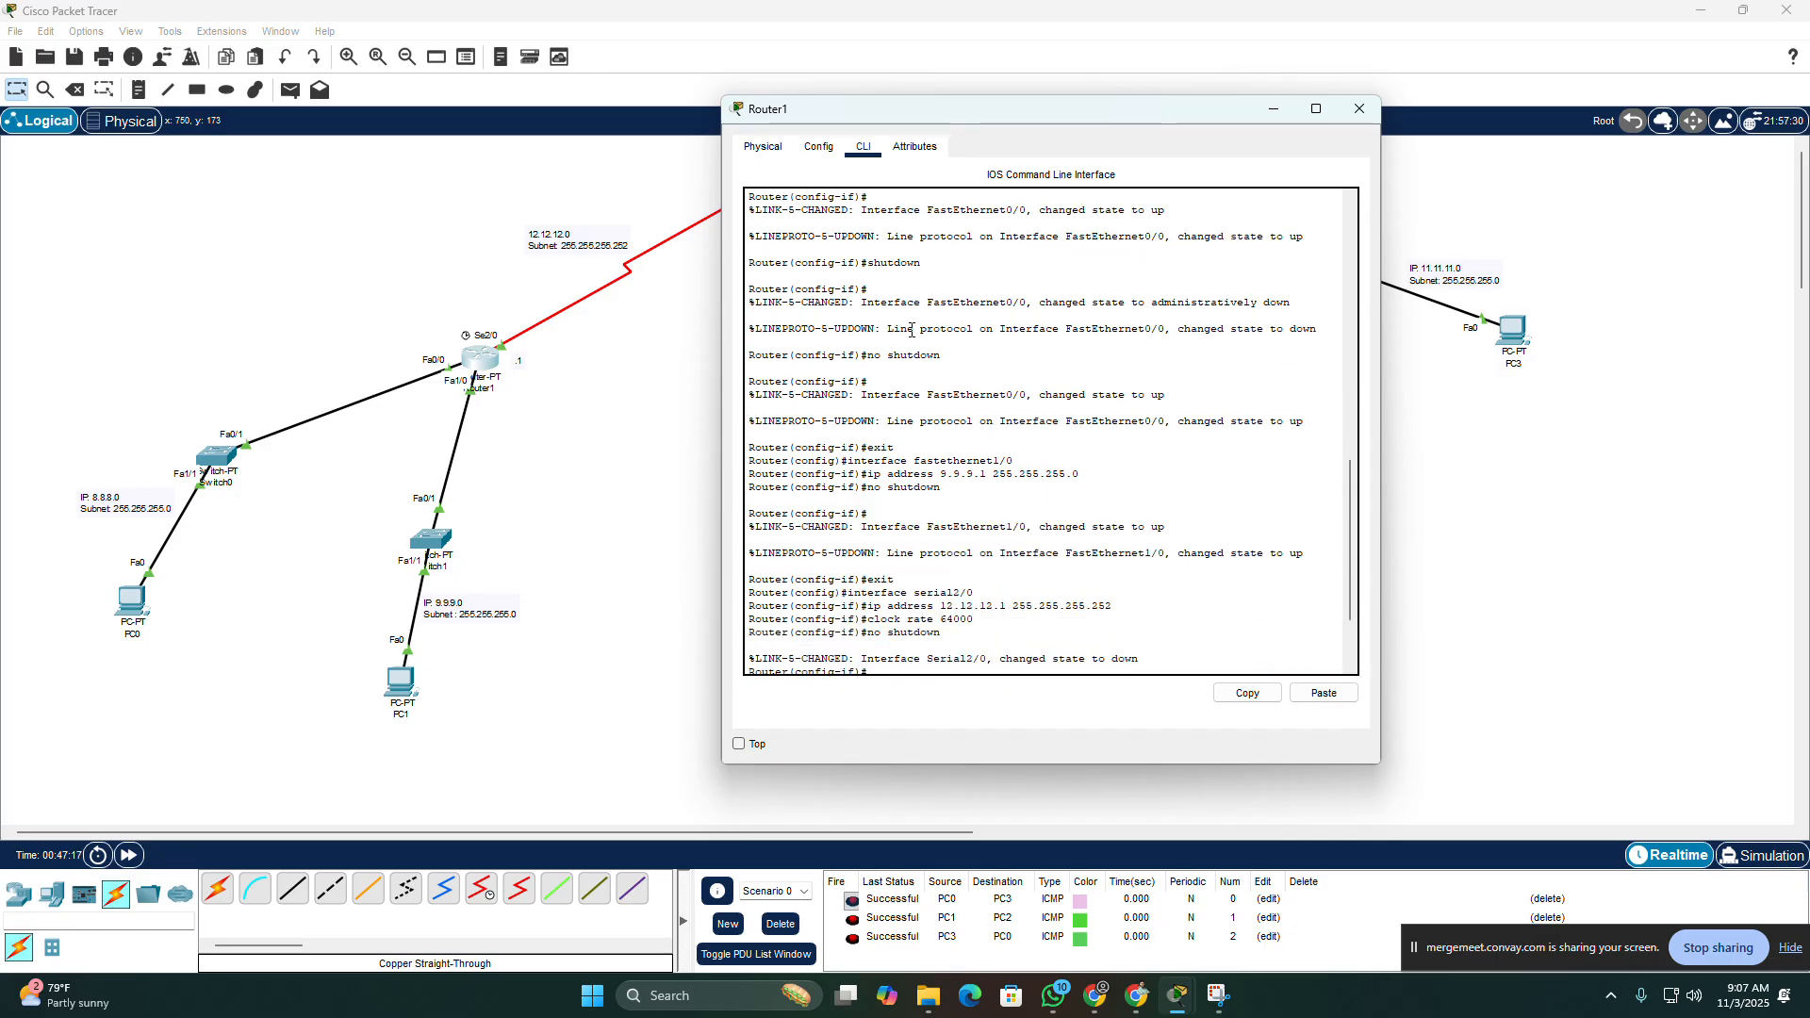
scroll(912, 330, down, 2)
scroll(895, 283, up, 8)
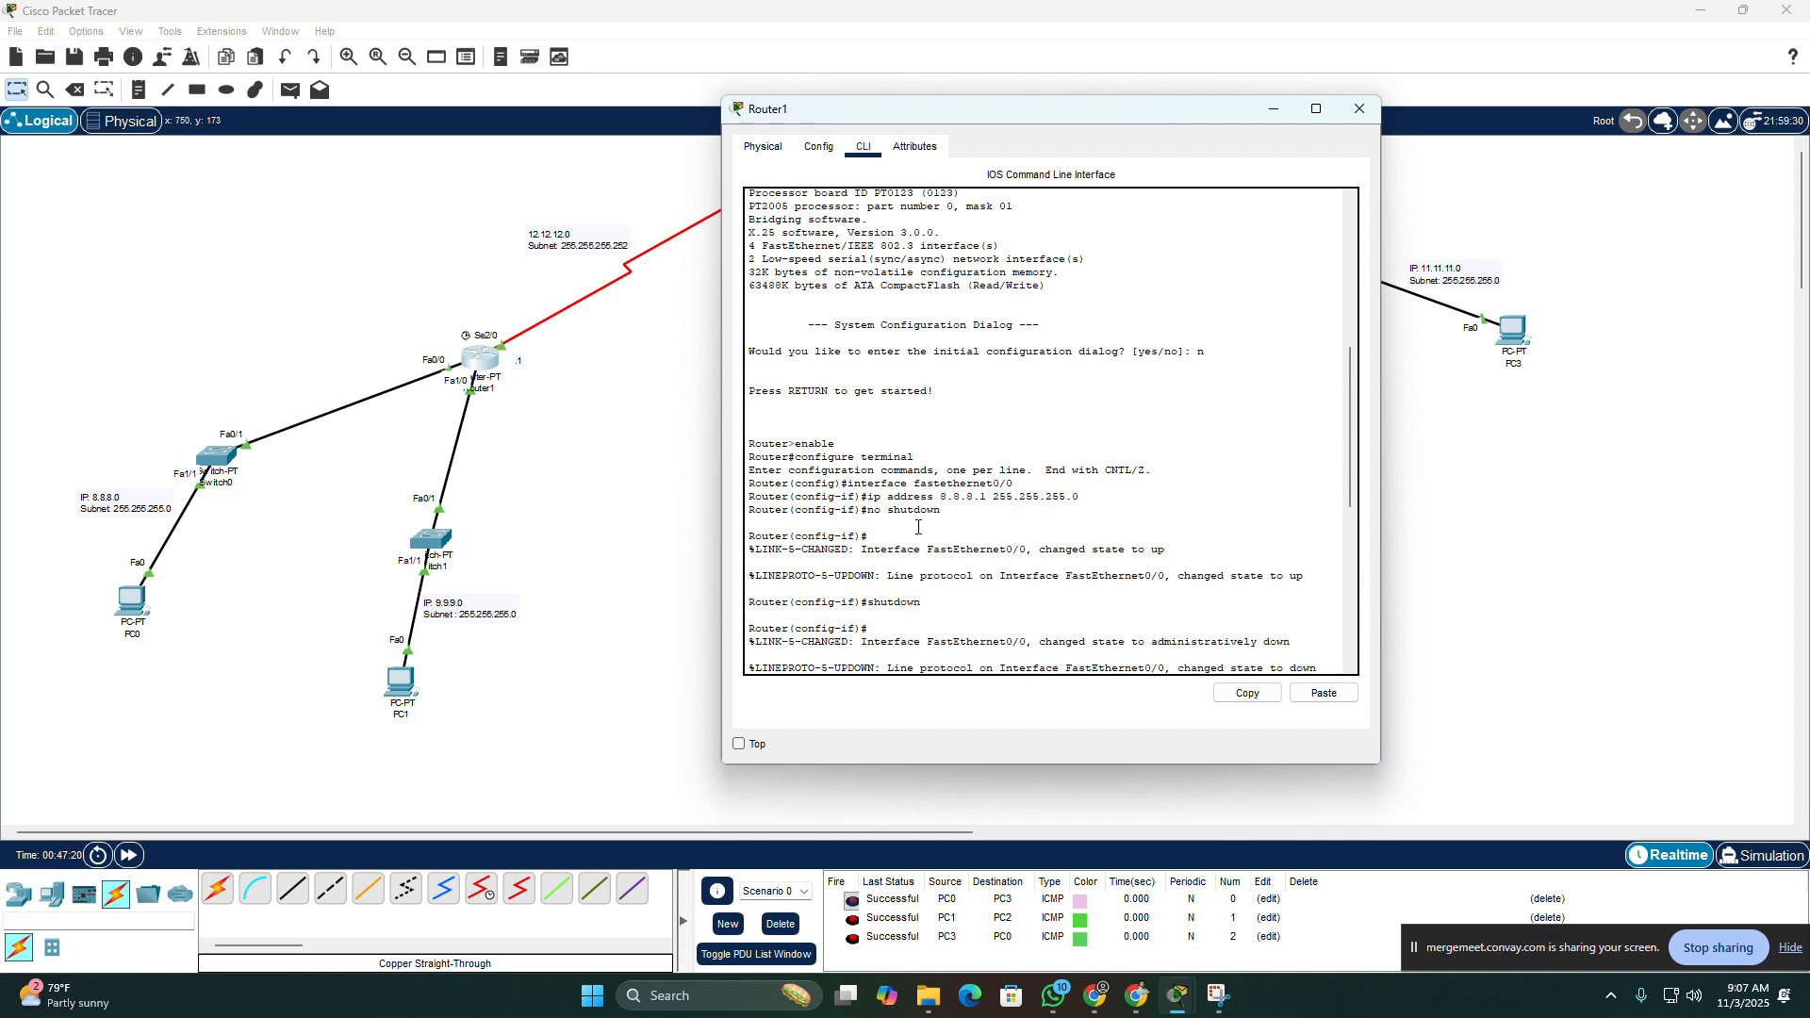
drag(941, 510, 740, 484)
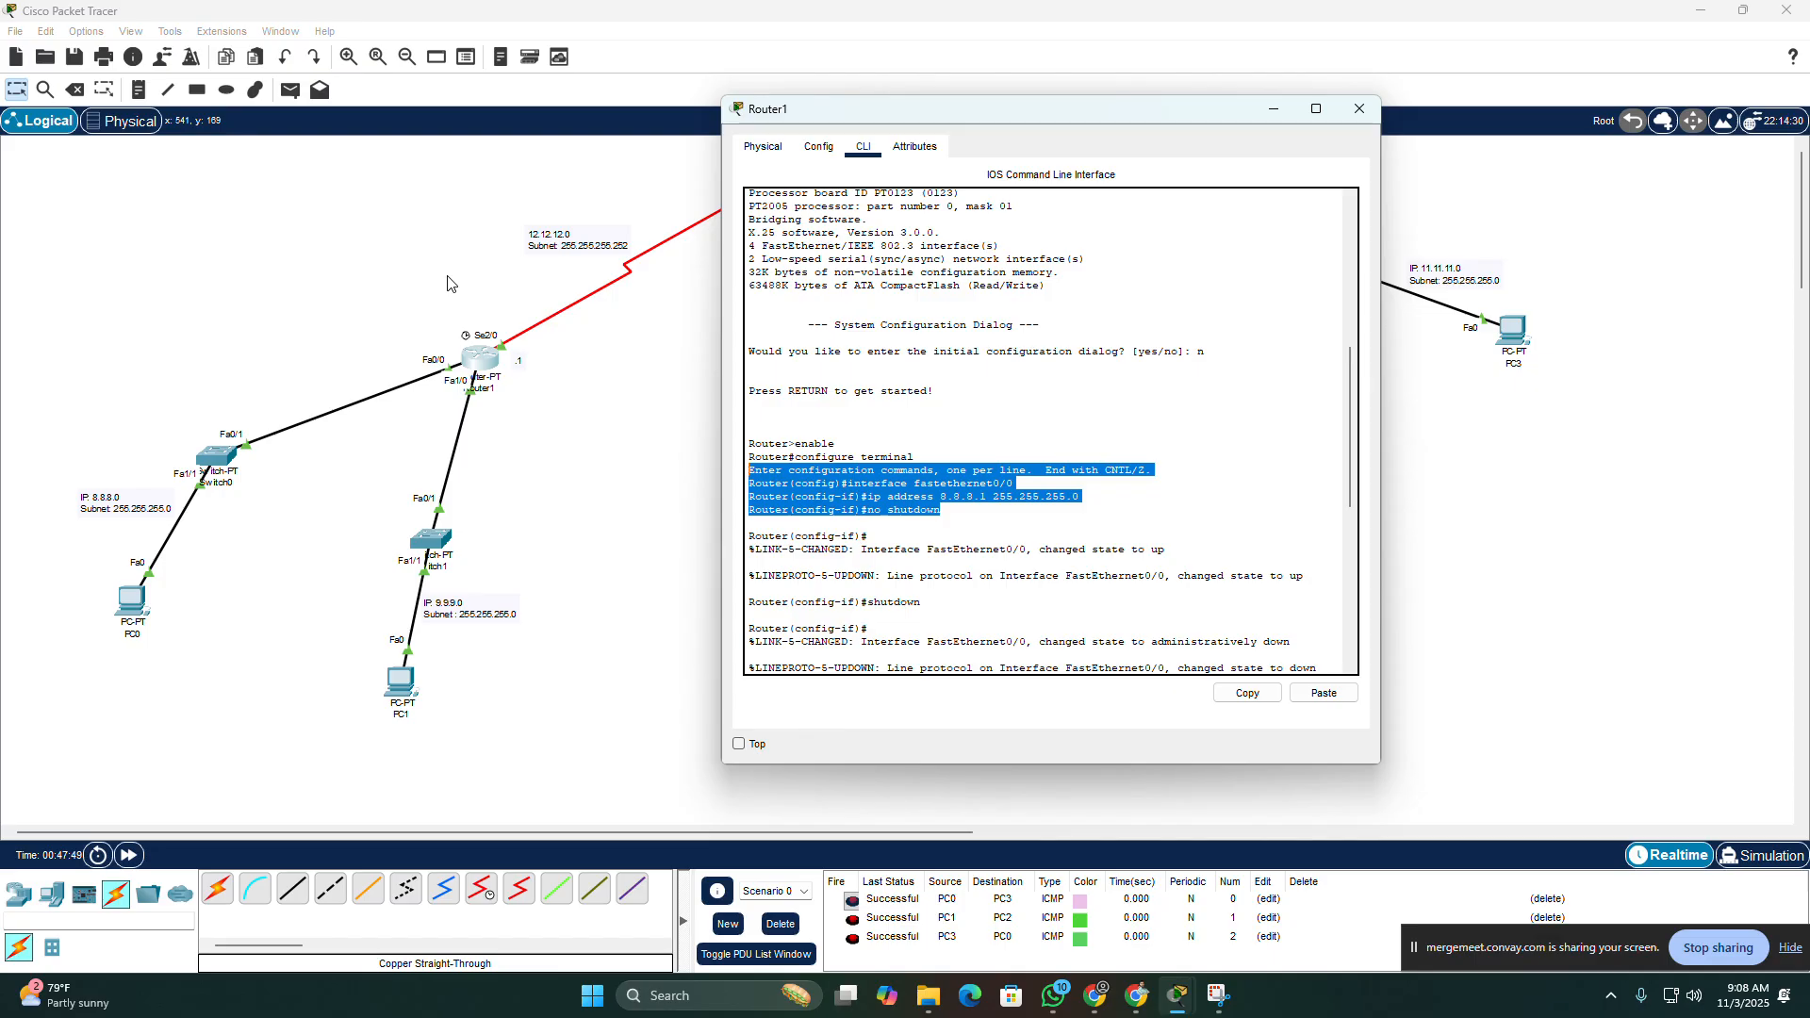
drag(941, 510, 764, 483)
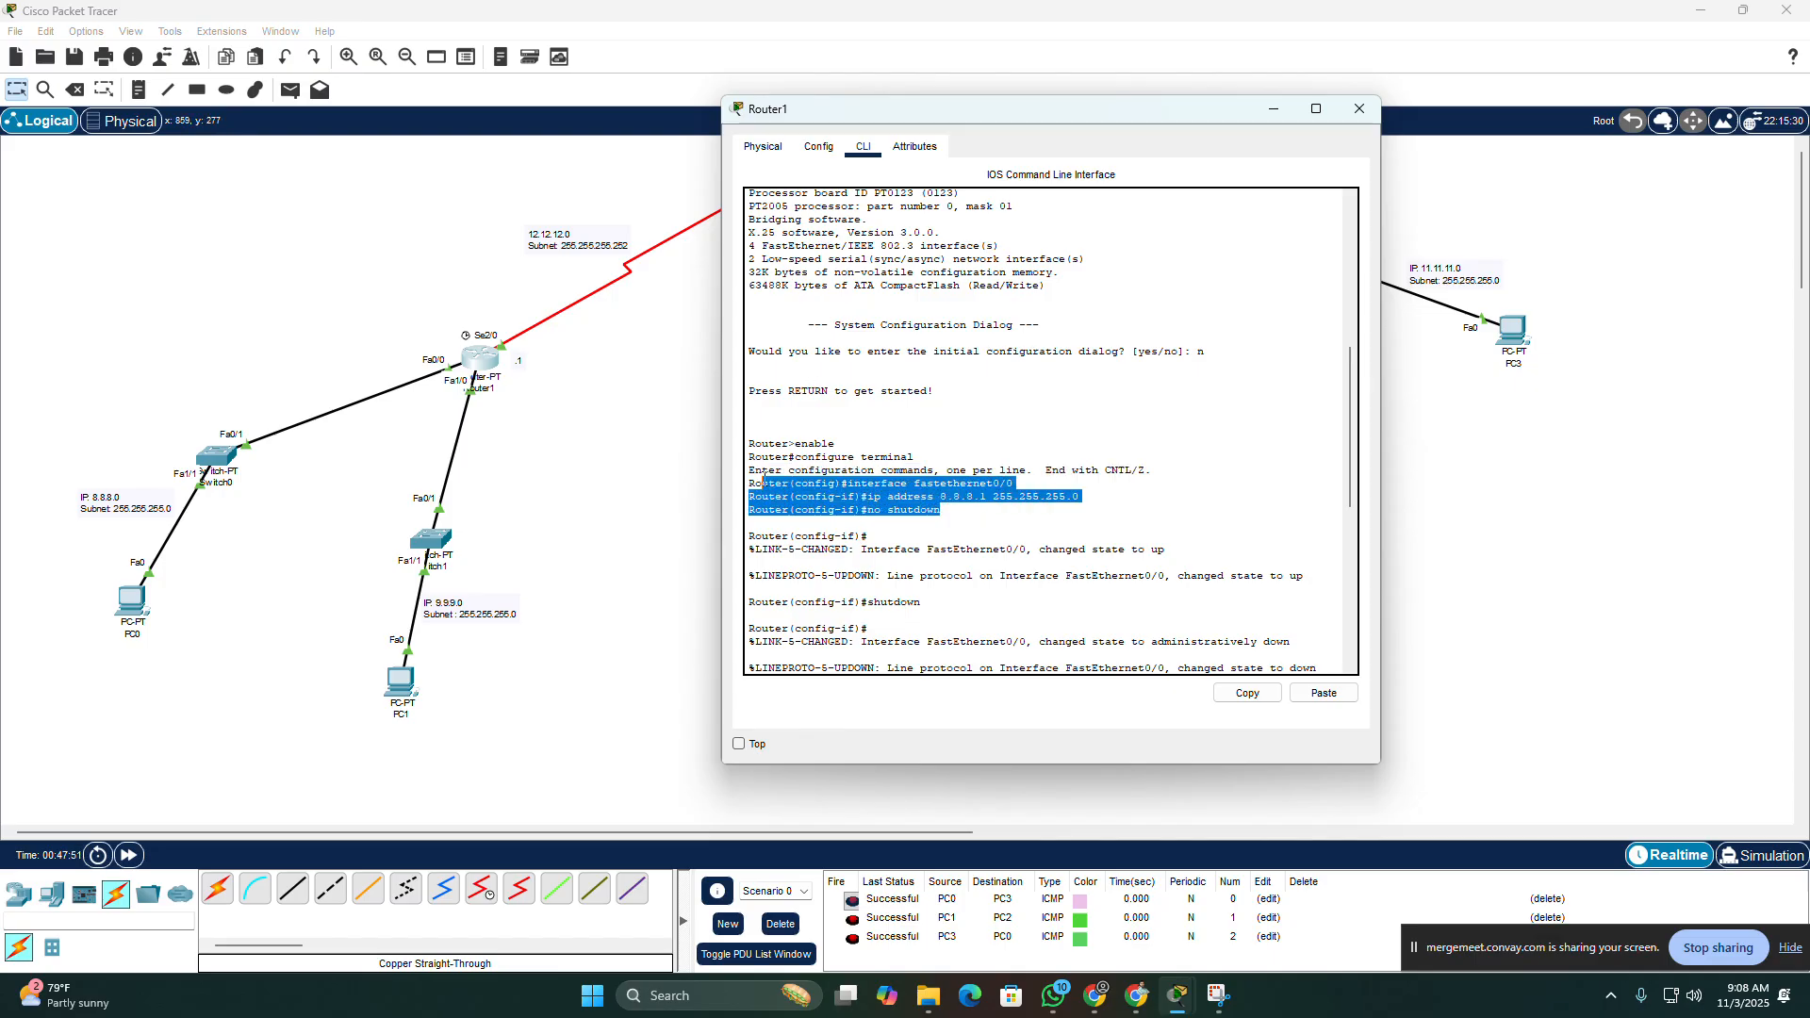
Step: Exclude the addresses 8.8.8.1 through 8.8.8.5 from DHCP assignment on Router1
text(exit interface fastethernet1/0 ip address 9.9.9.1 255.255.255.0 no shutdown exit interface serial2/0 ip address 12.12.12.1 255.255.255.252 clock rate 64000 no shutdown exit ip route 10.10.10.0 255.255.255.0 serial2/0 ip route 11.11.11.0 255.255.255.0 serial2/0)
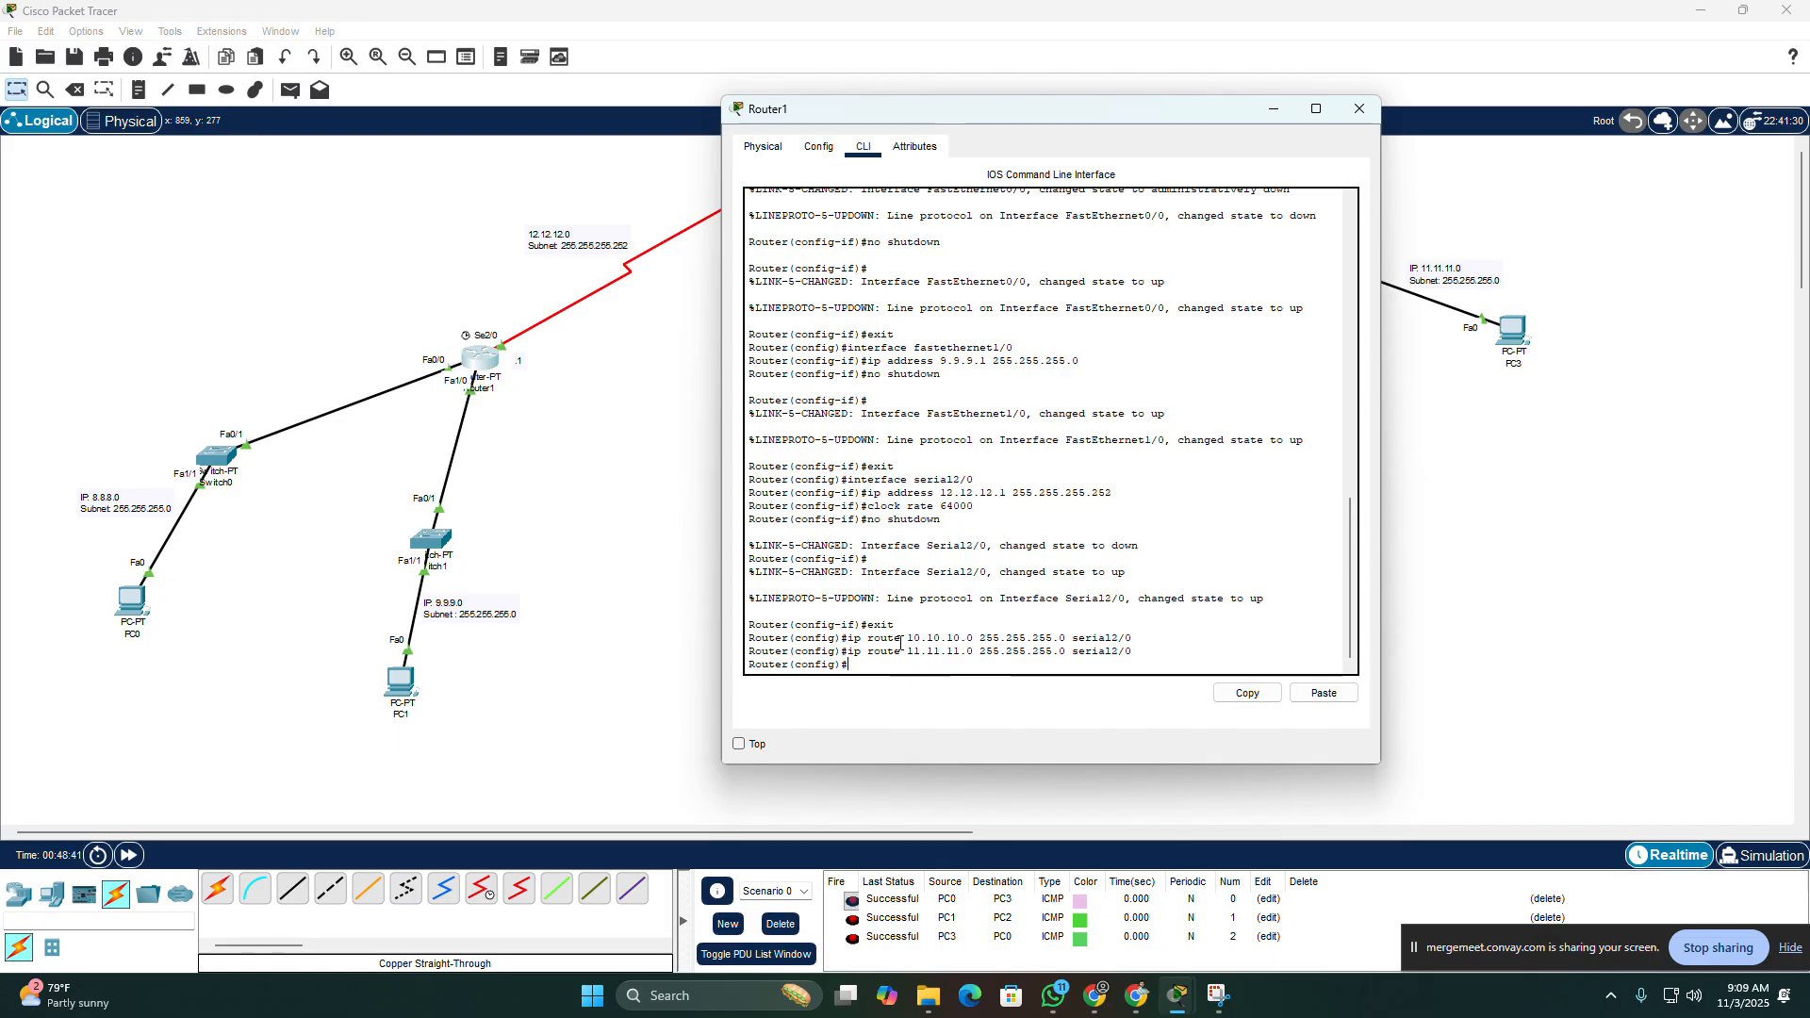
text(ip dhcp excluded-address)
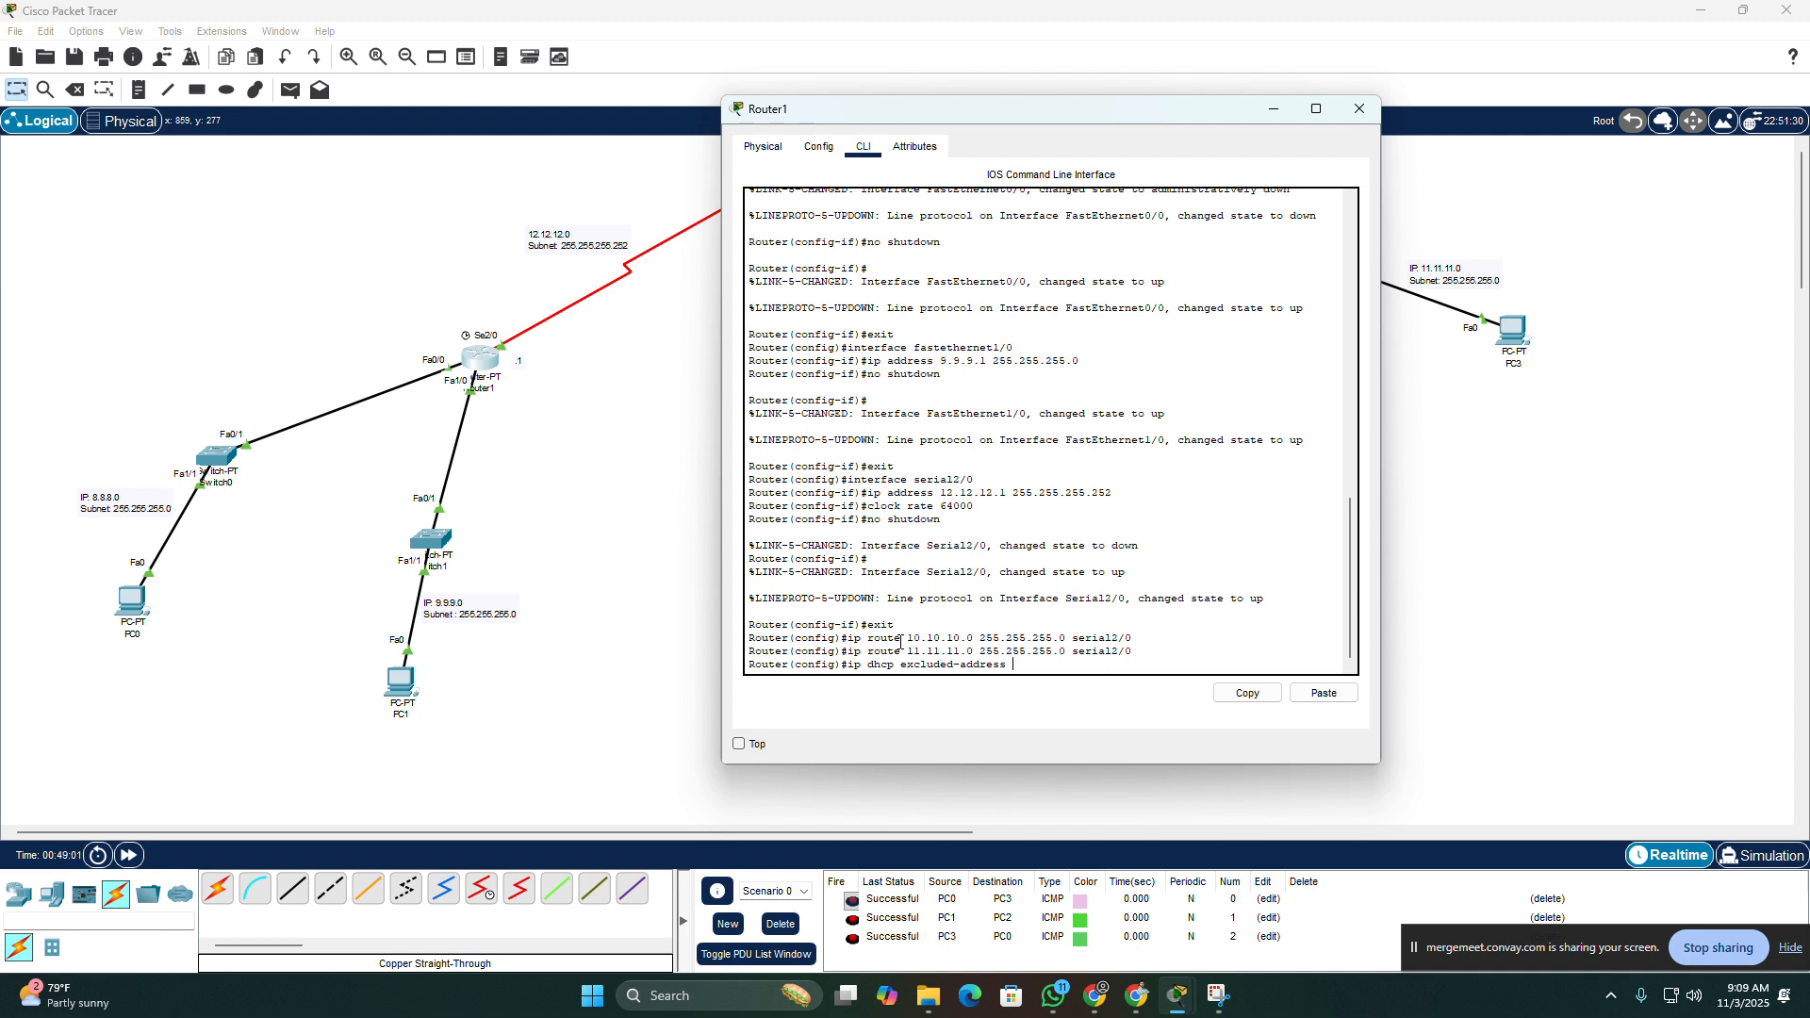
text(8.8.8.1 8.8.8.5)
drag(1059, 665, 1137, 669)
click(1014, 665)
click(1137, 670)
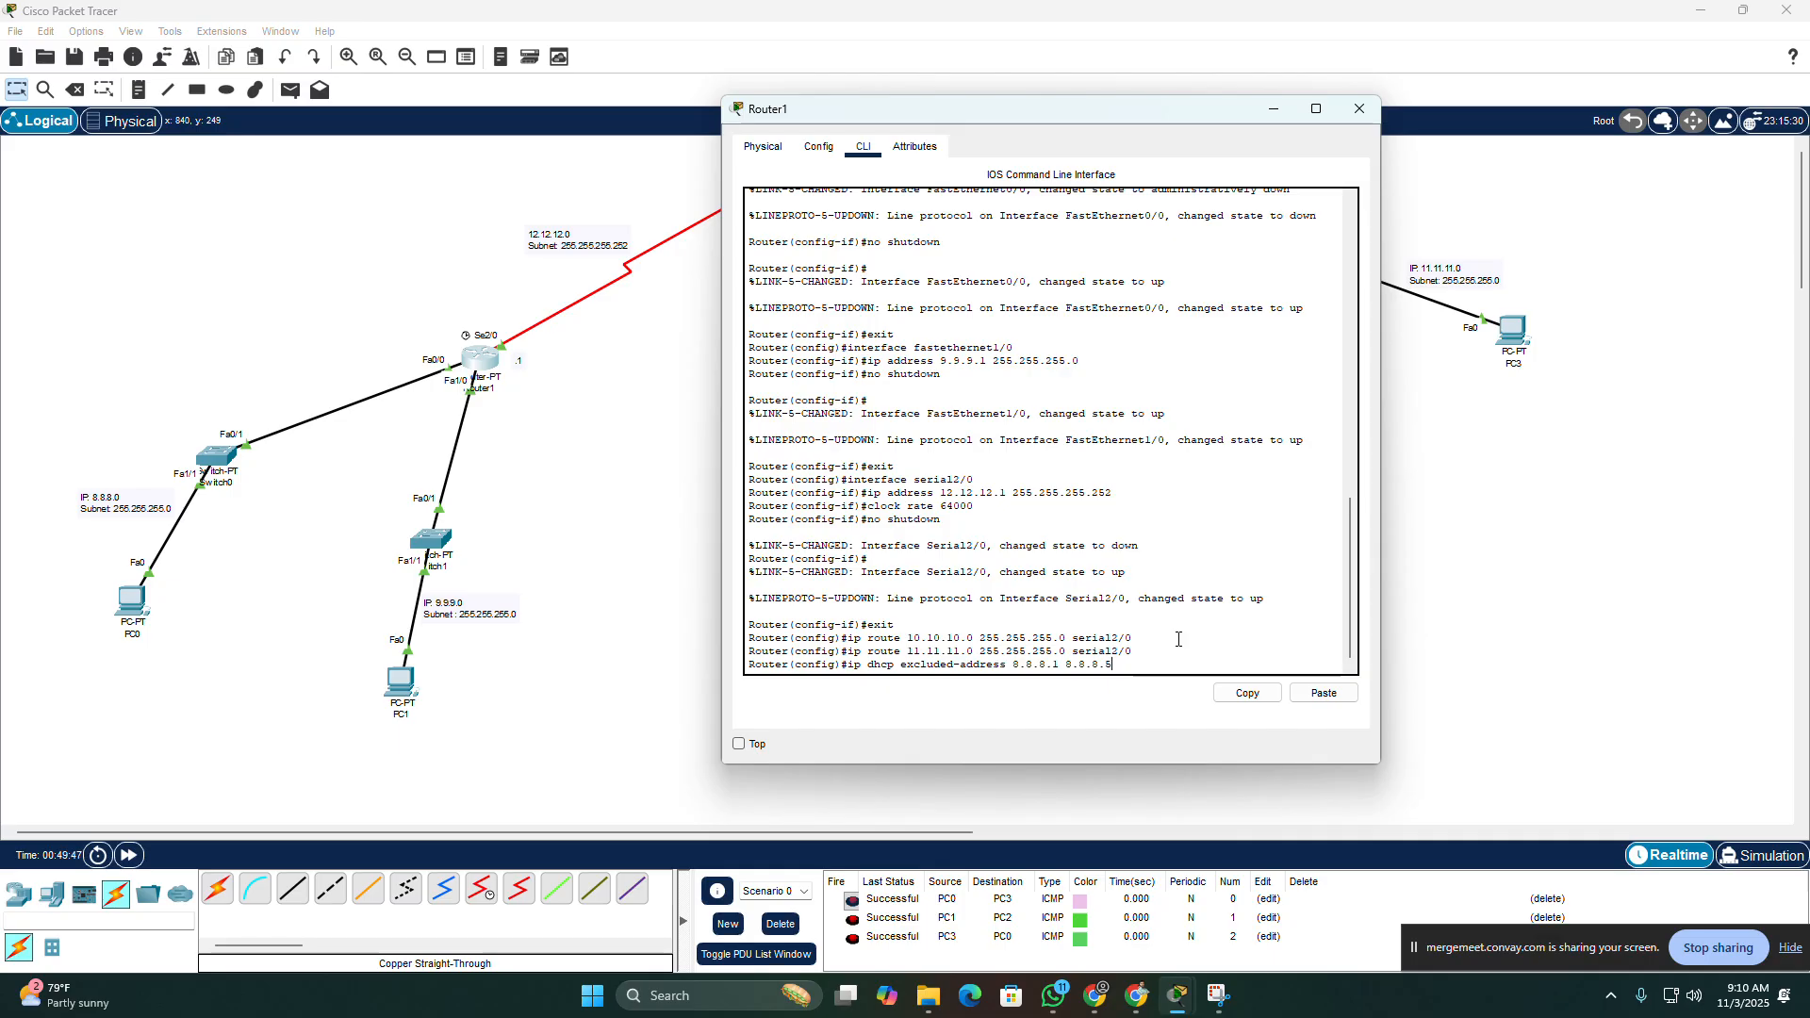
key(Return)
Step: Exclude the single address 8.8.8.254 from DHCP assignment on Router1
key(Up)
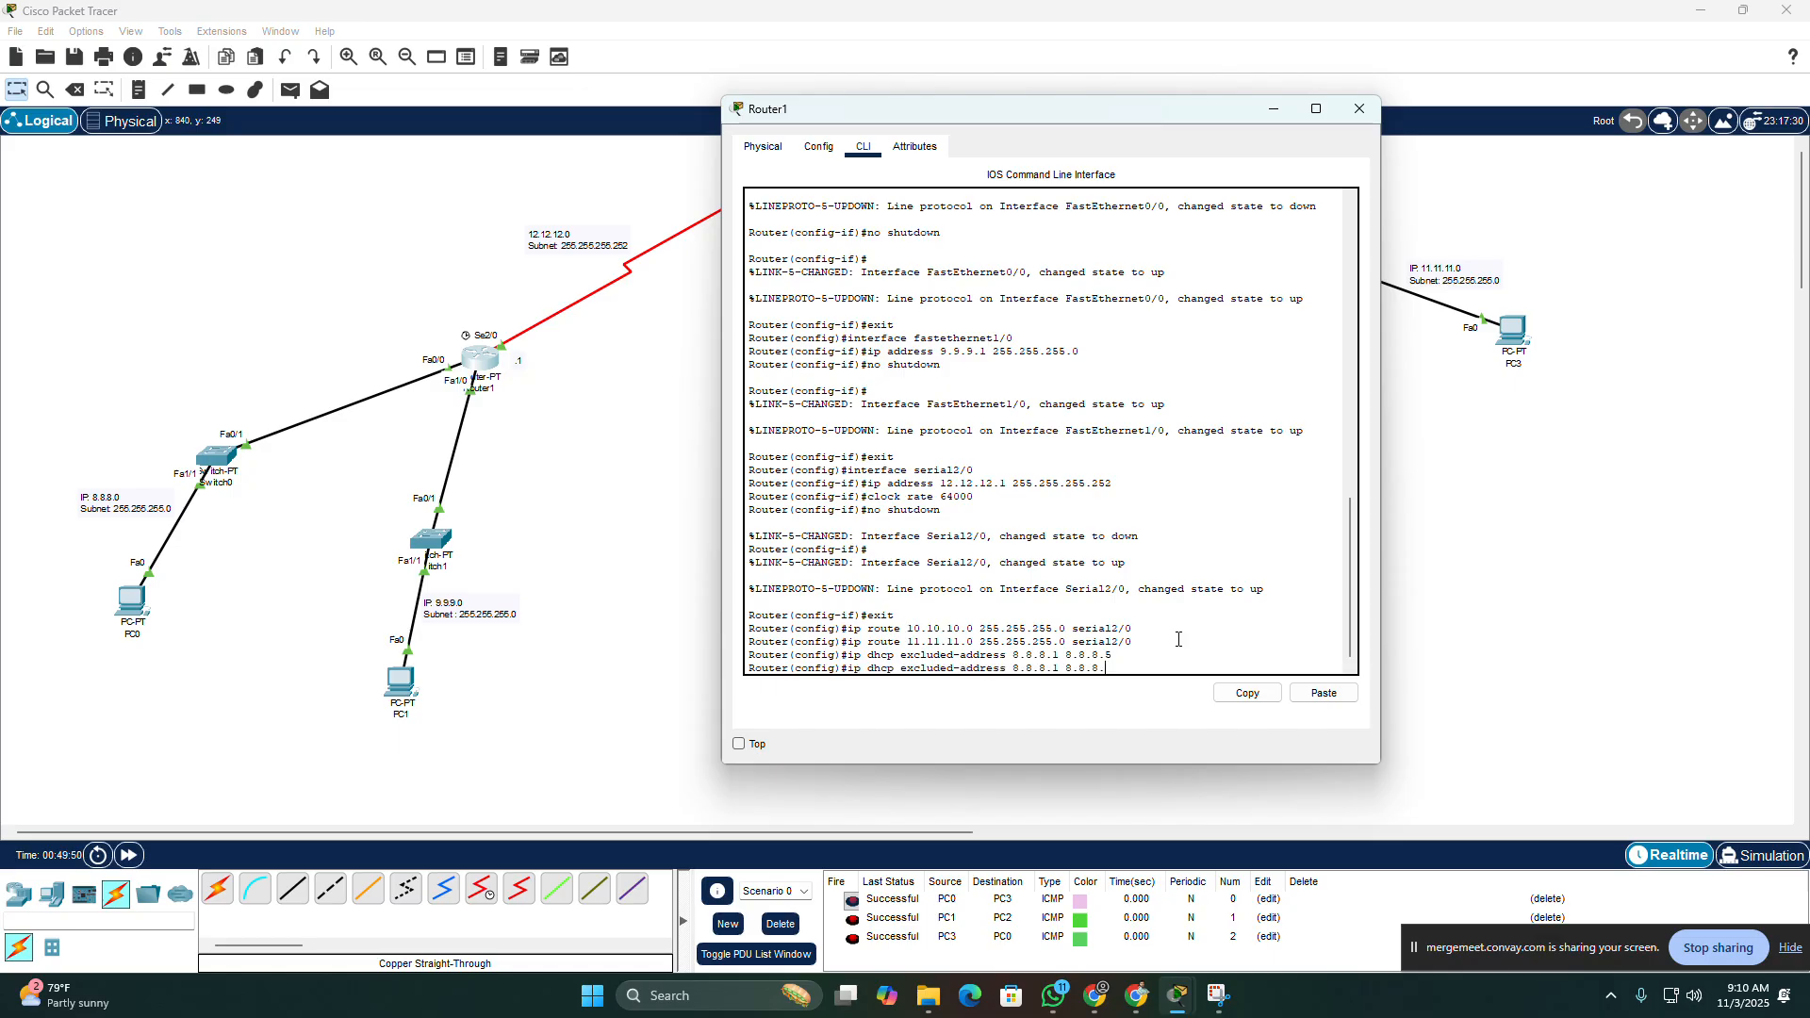
key(BackSpace)
key(BackSpace)
key(BackSpace)
key(BackSpace)
key(BackSpace)
key(BackSpace)
key(BackSpace)
key(BackSpace)
key(BackSpace)
text(.25)
key(Return)
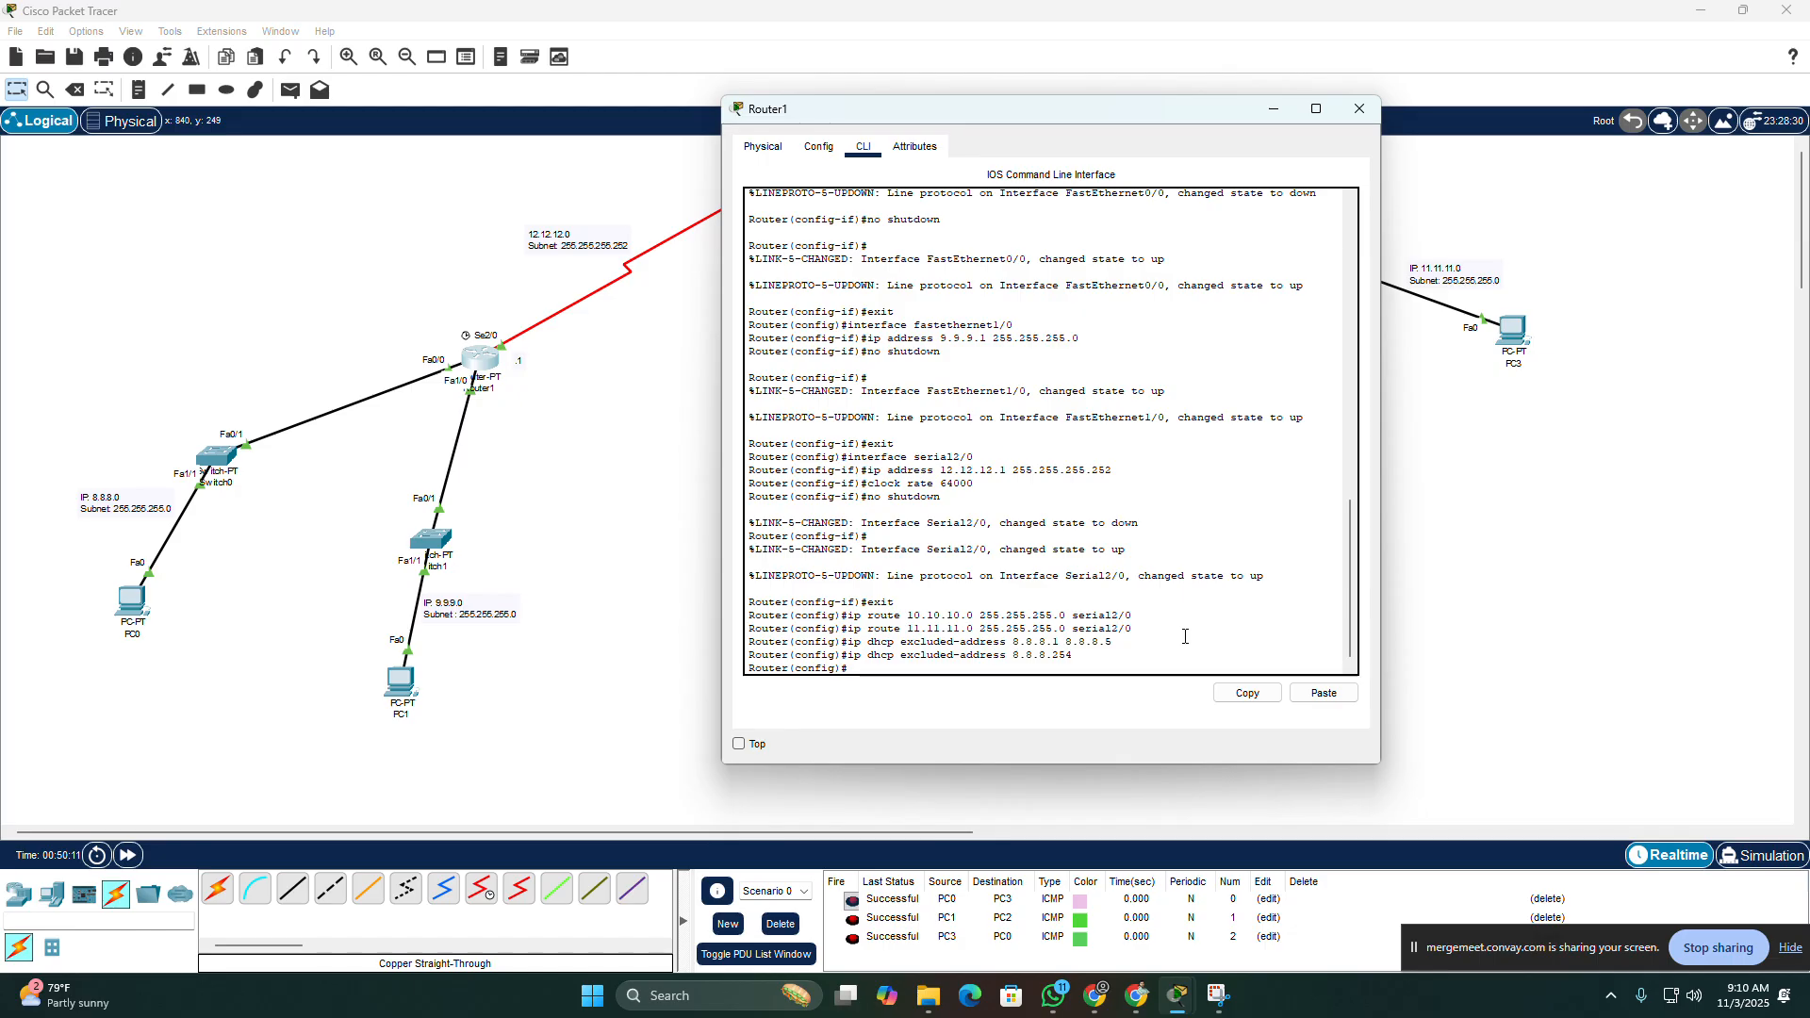
drag(1075, 656, 749, 642)
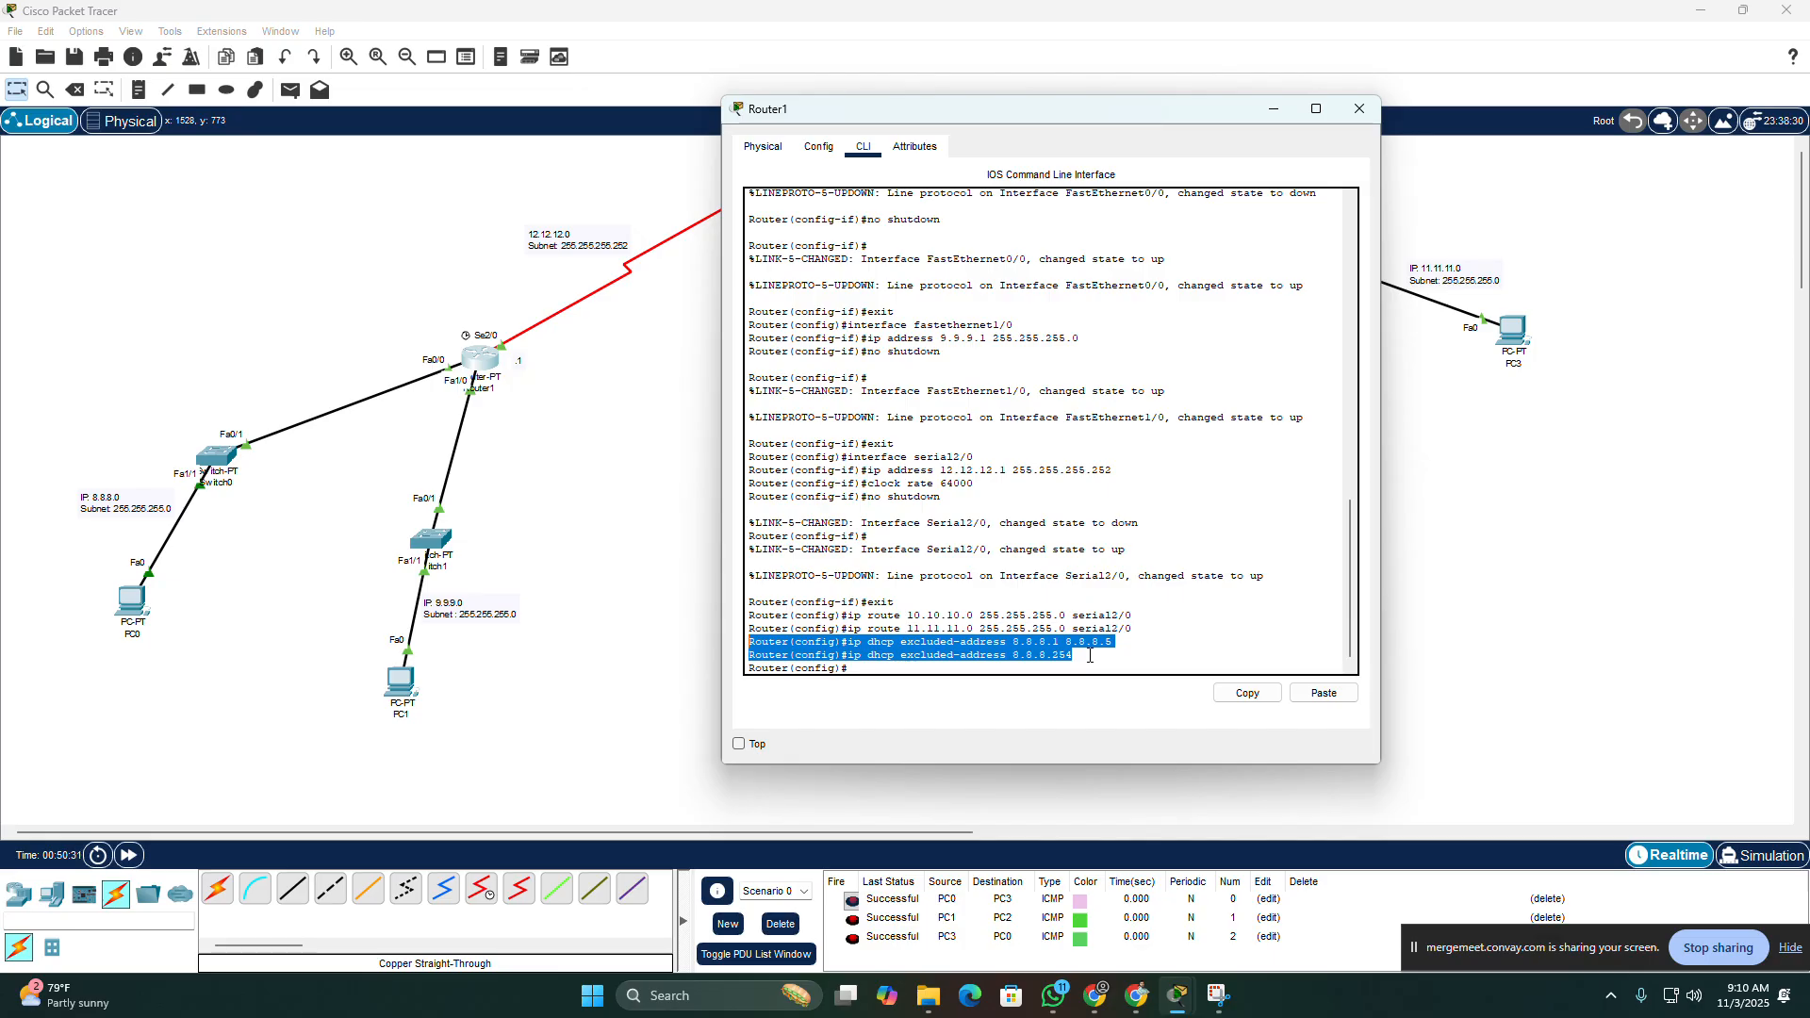
drag(1090, 656, 840, 642)
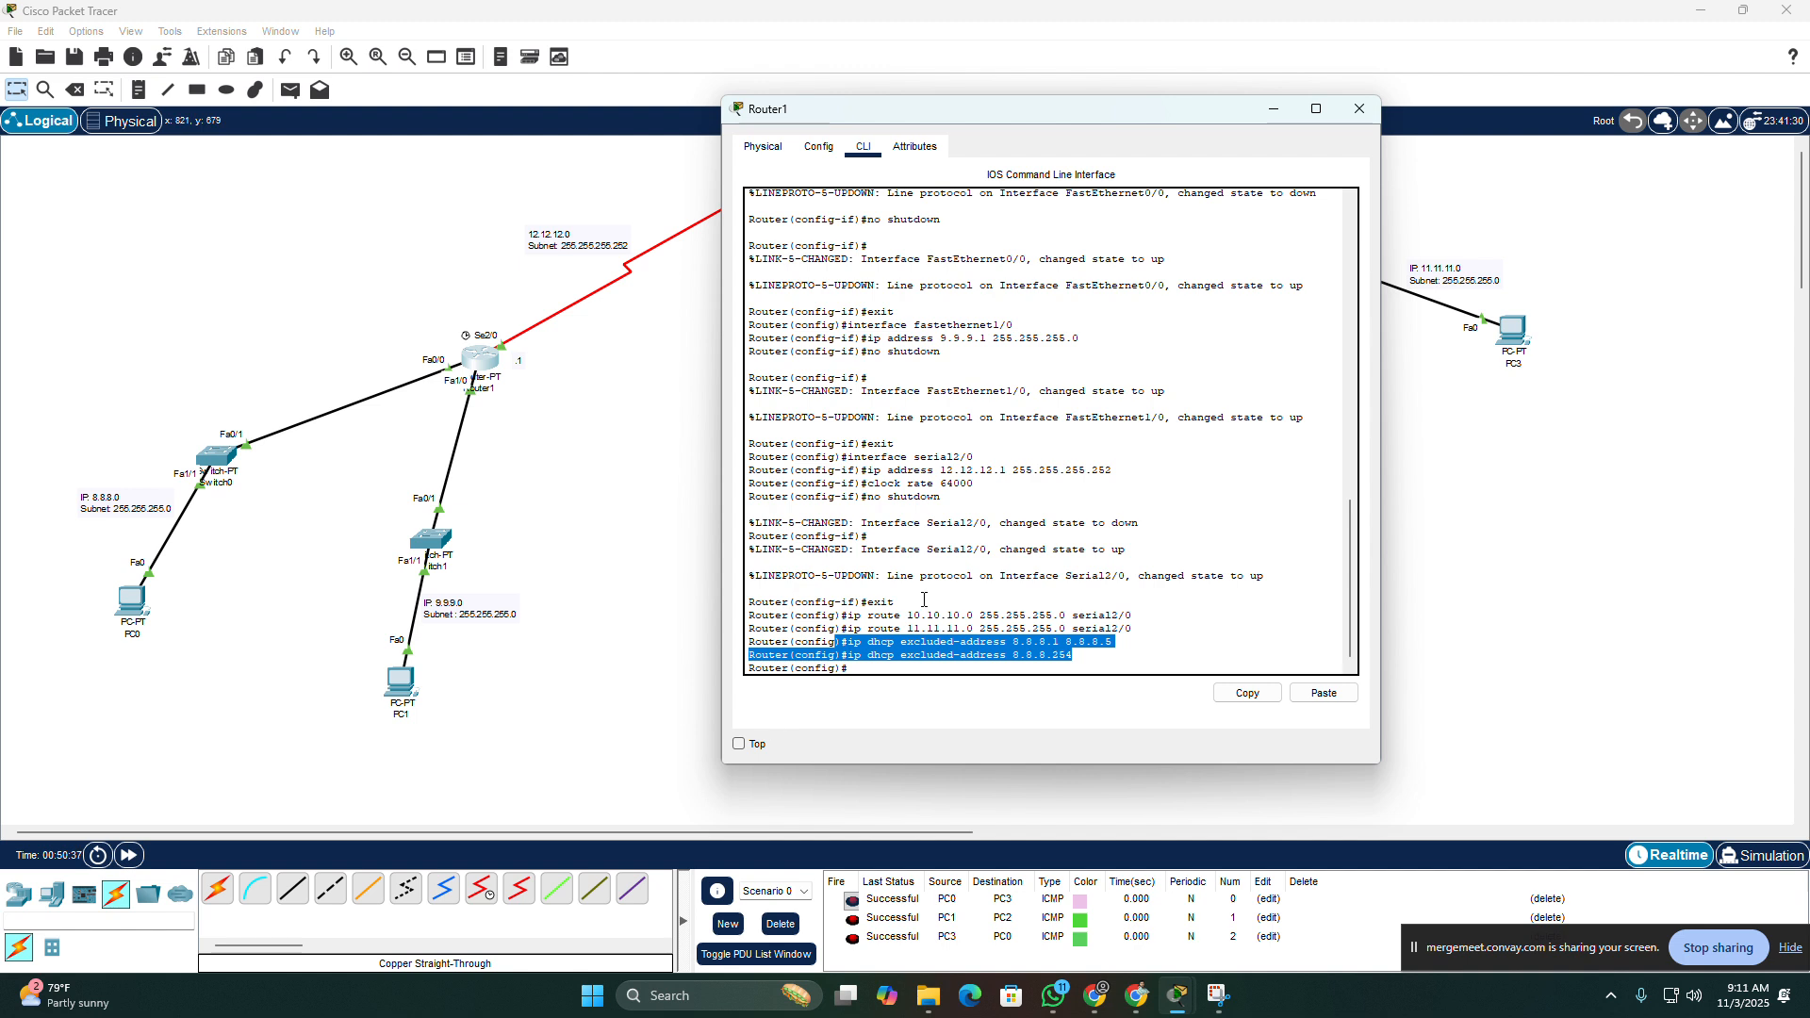
Step: Create a DHCP pool named LAN1 on Router1 and enter its configuration mode
click(864, 672)
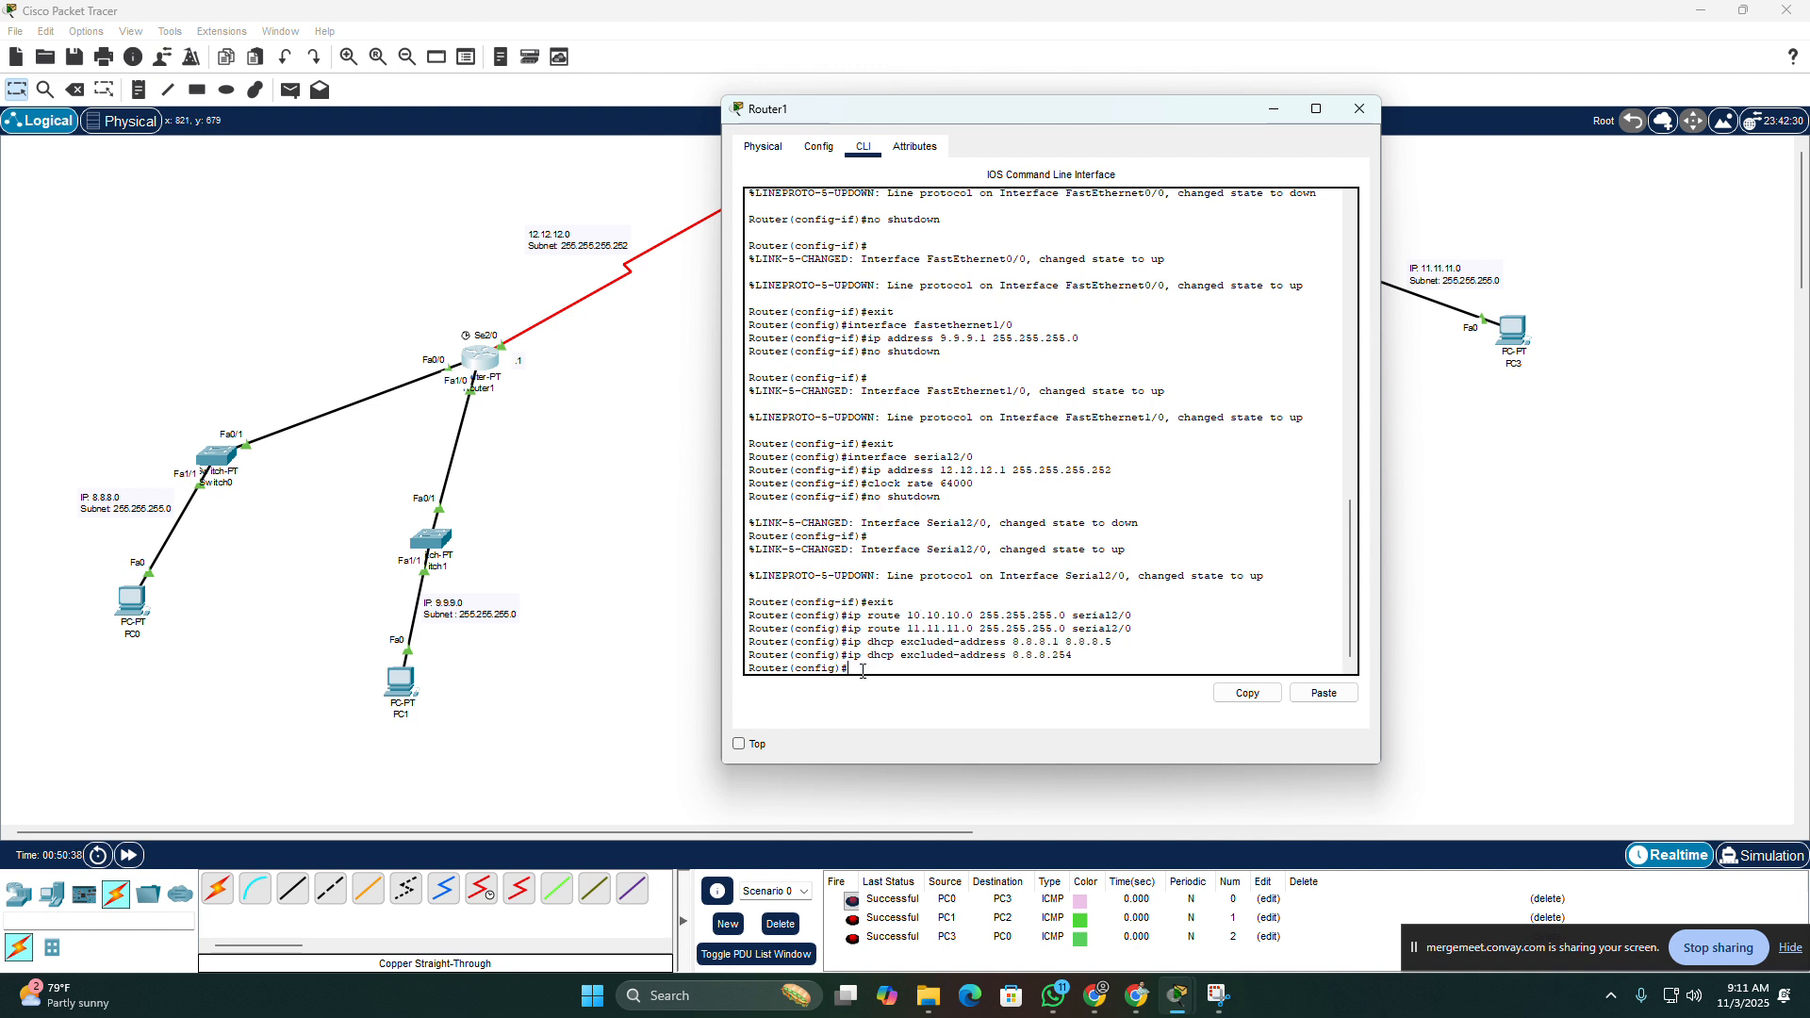
text(ip dhcp pool)
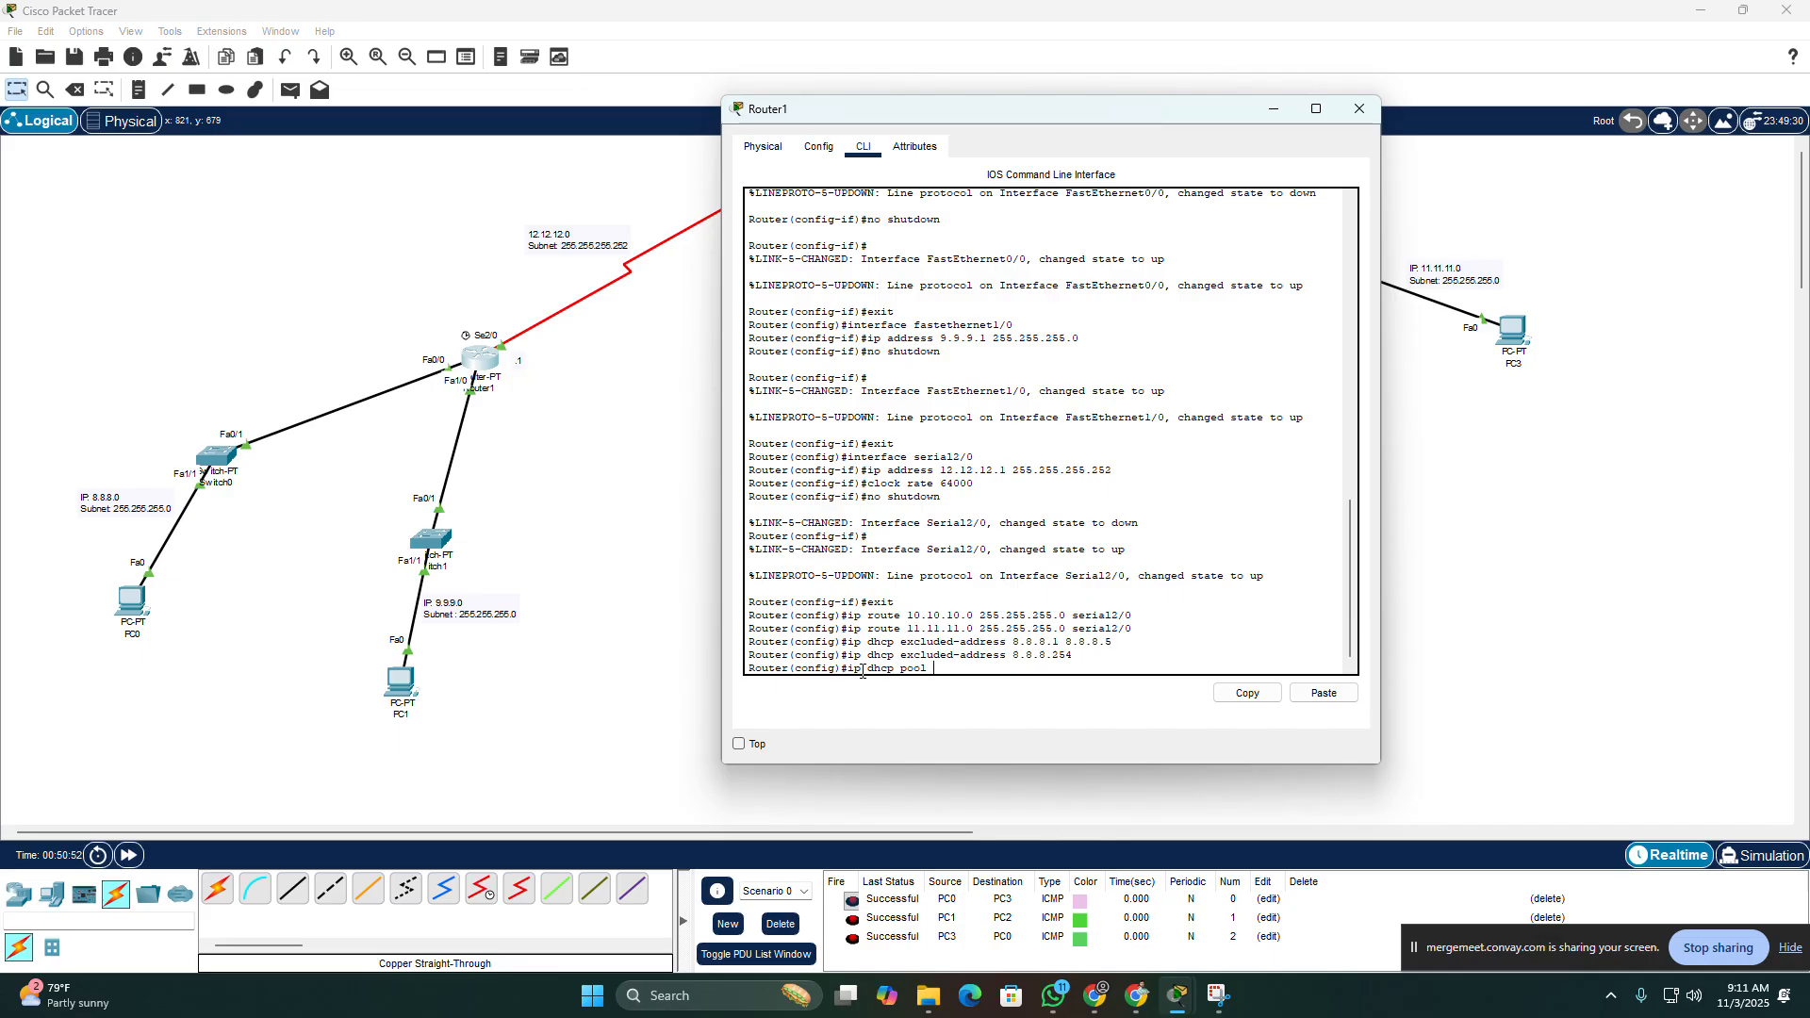
text(LAN1)
drag(960, 673, 938, 670)
click(965, 667)
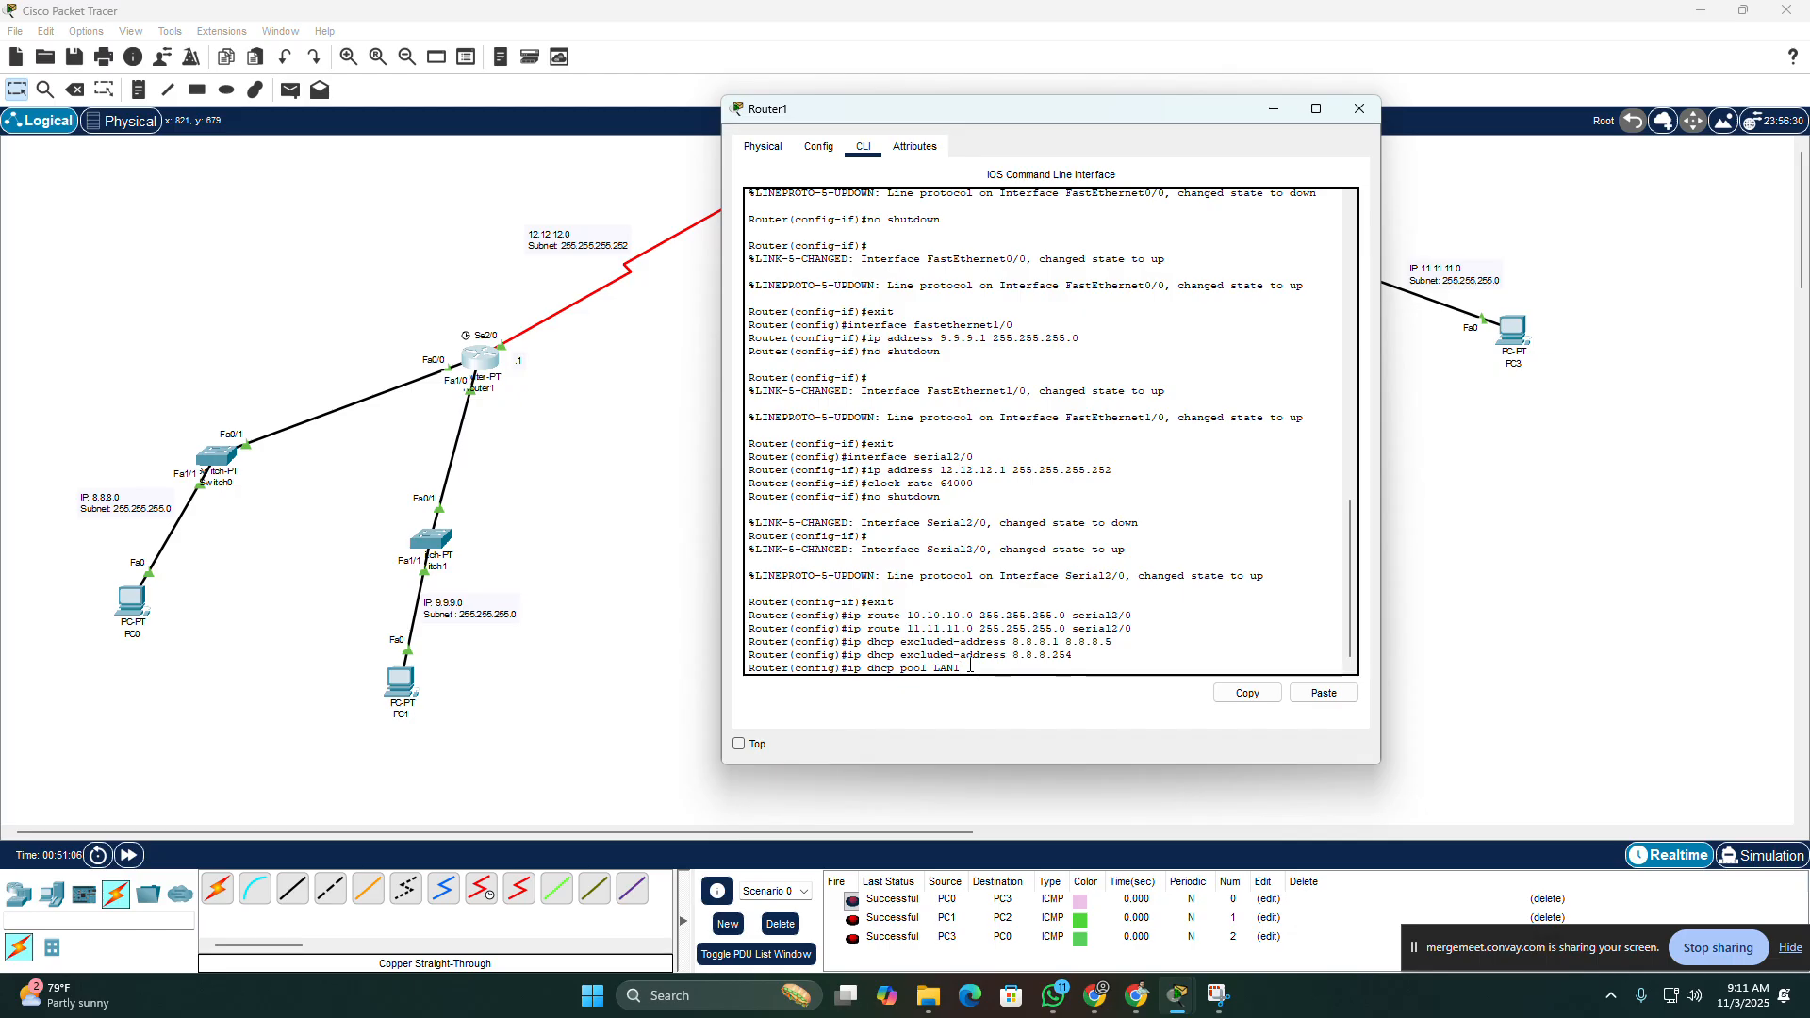
key(Return)
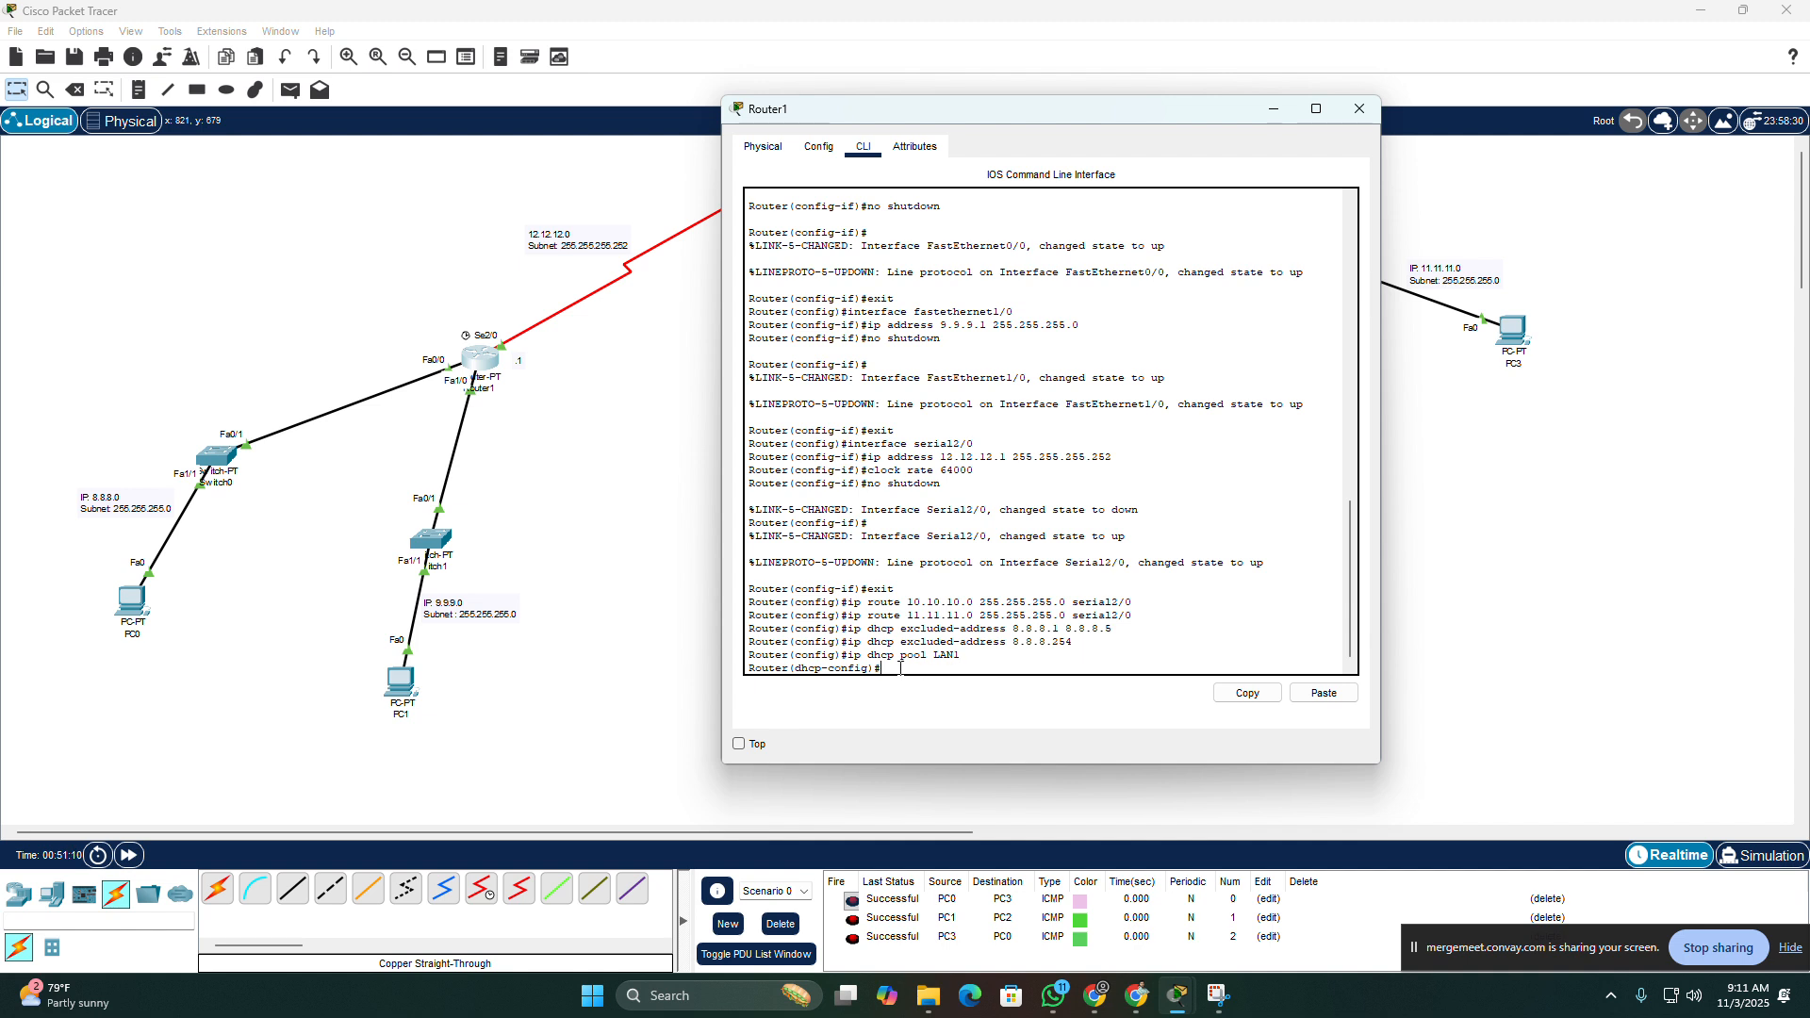
Step: Assign the network 8.8.8.0 with subnet mask 255.255.255.0 to the LAN1 DHCP pool on Router1
drag(868, 668, 800, 684)
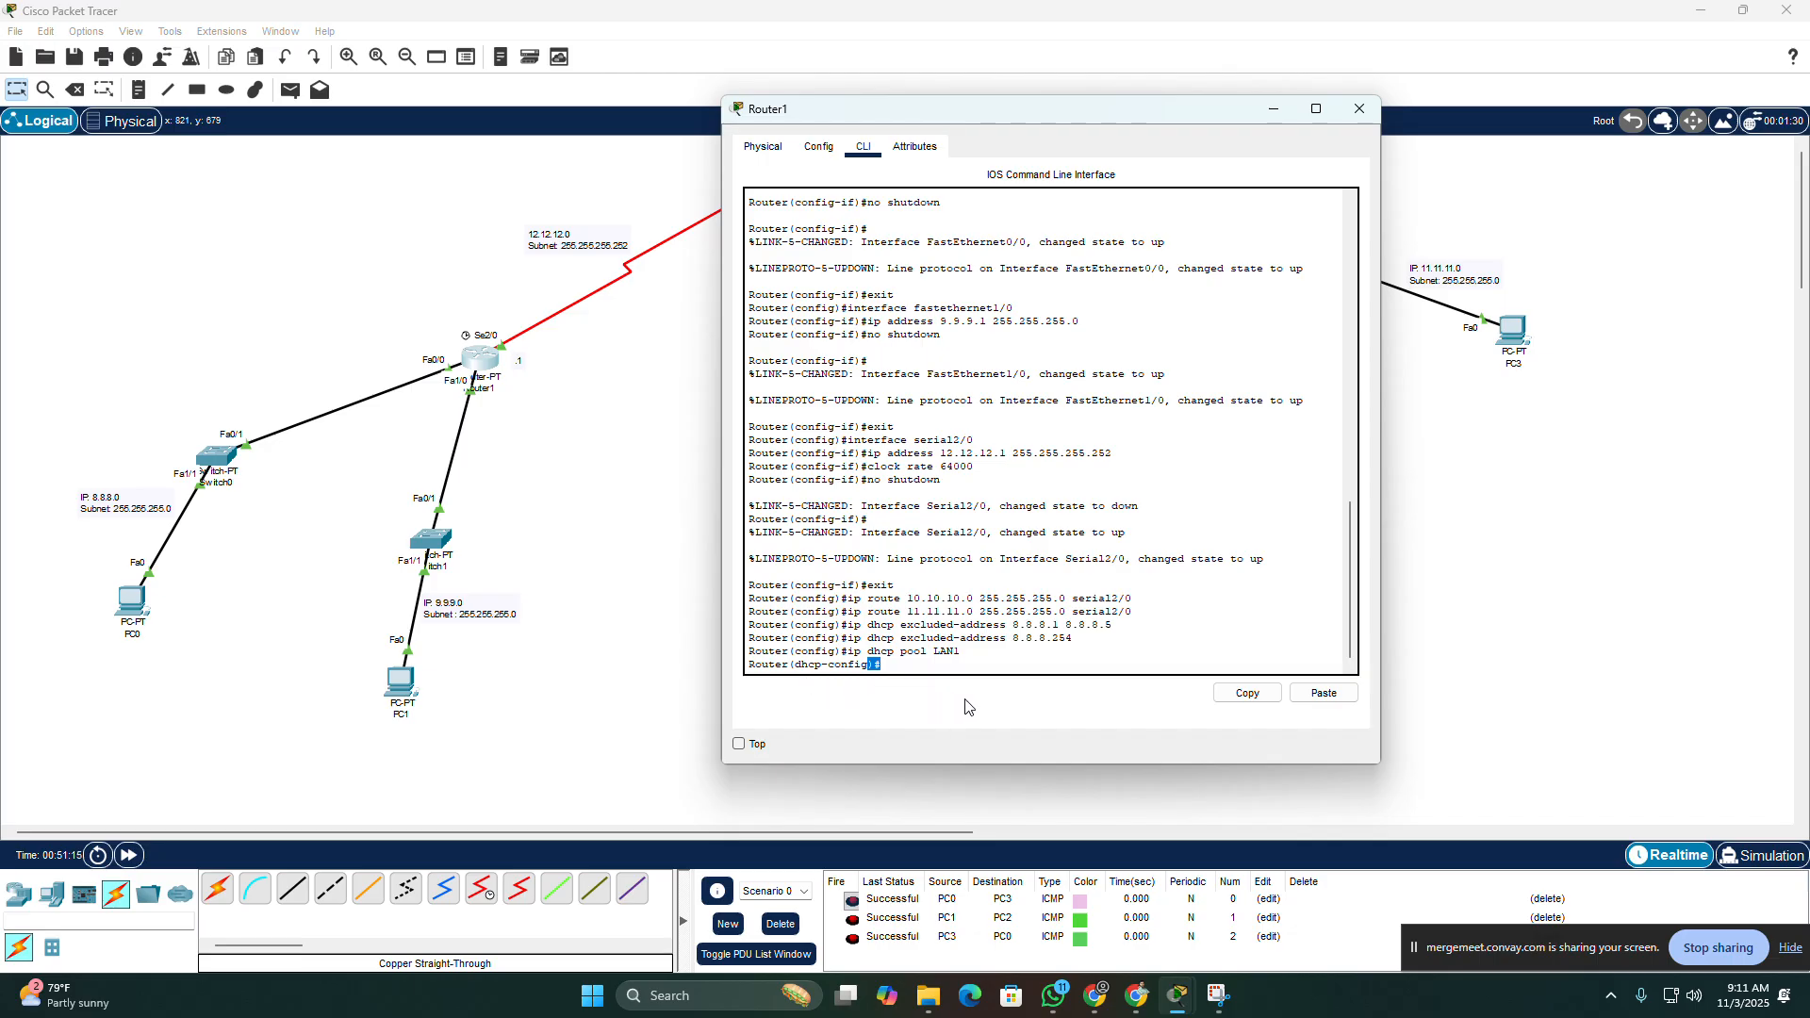
click(893, 663)
text(network 8.8.8.0)
text(255.255.255.)
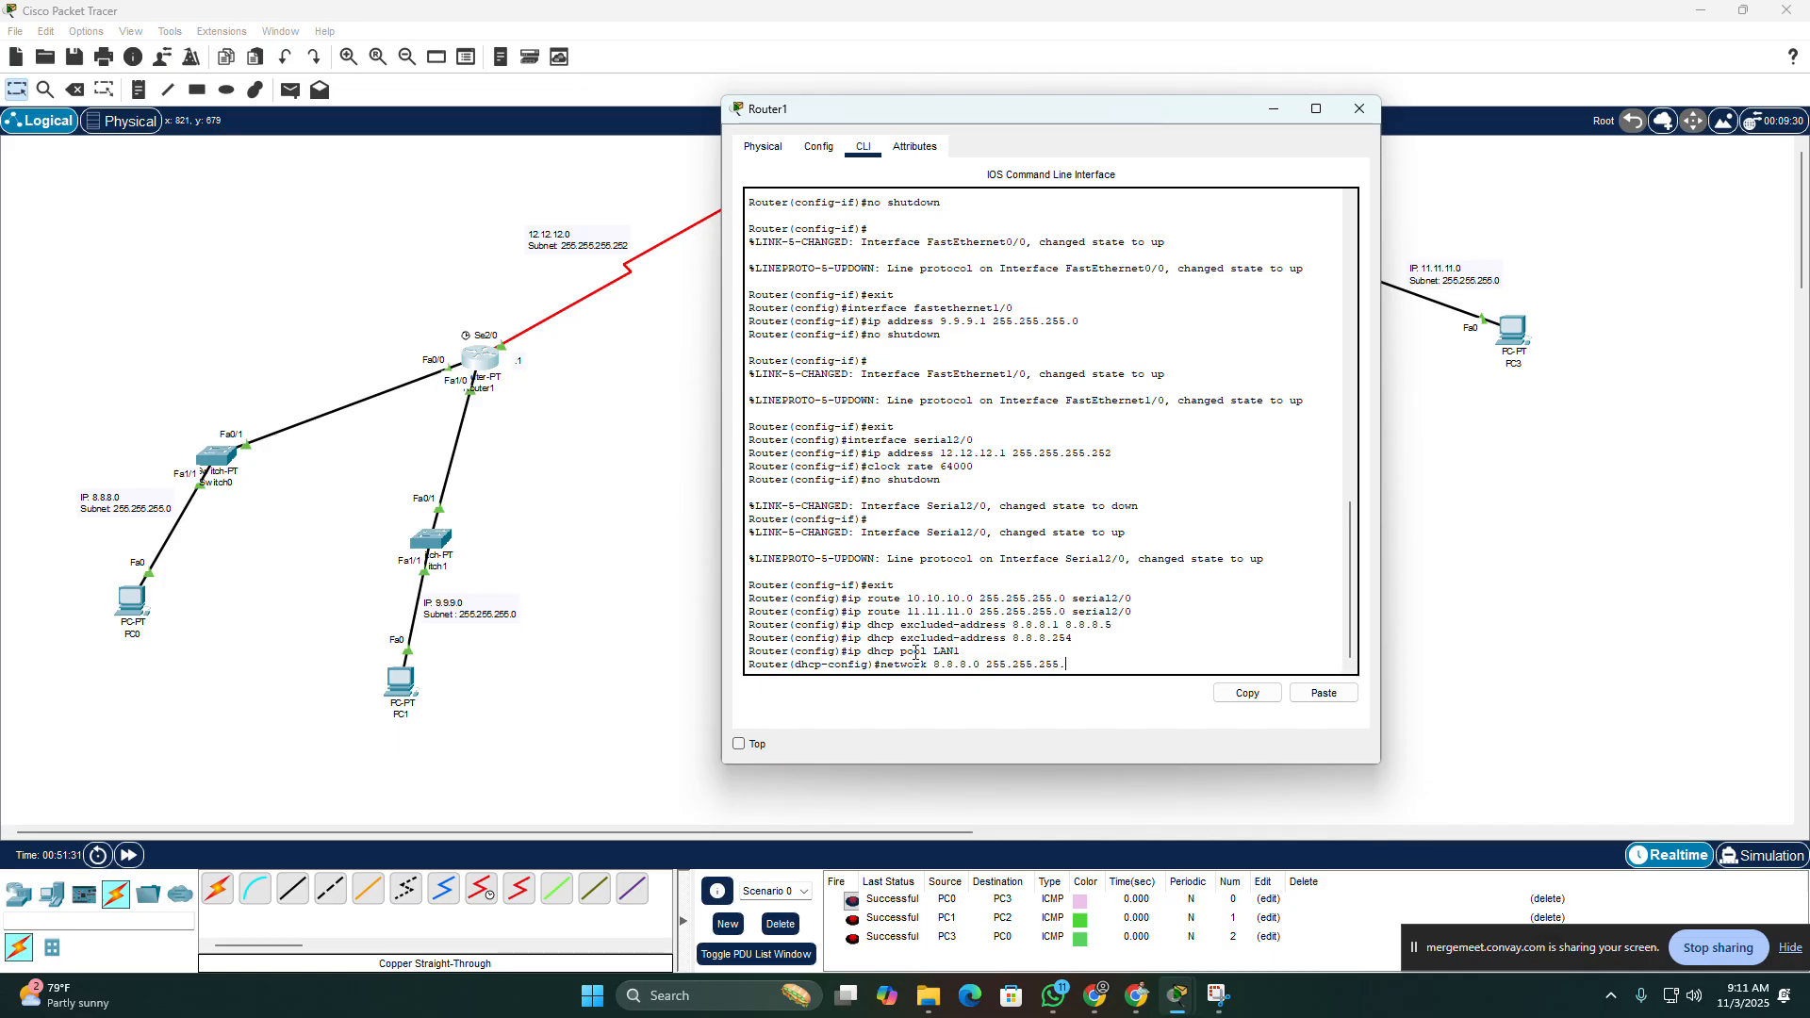
text(0)
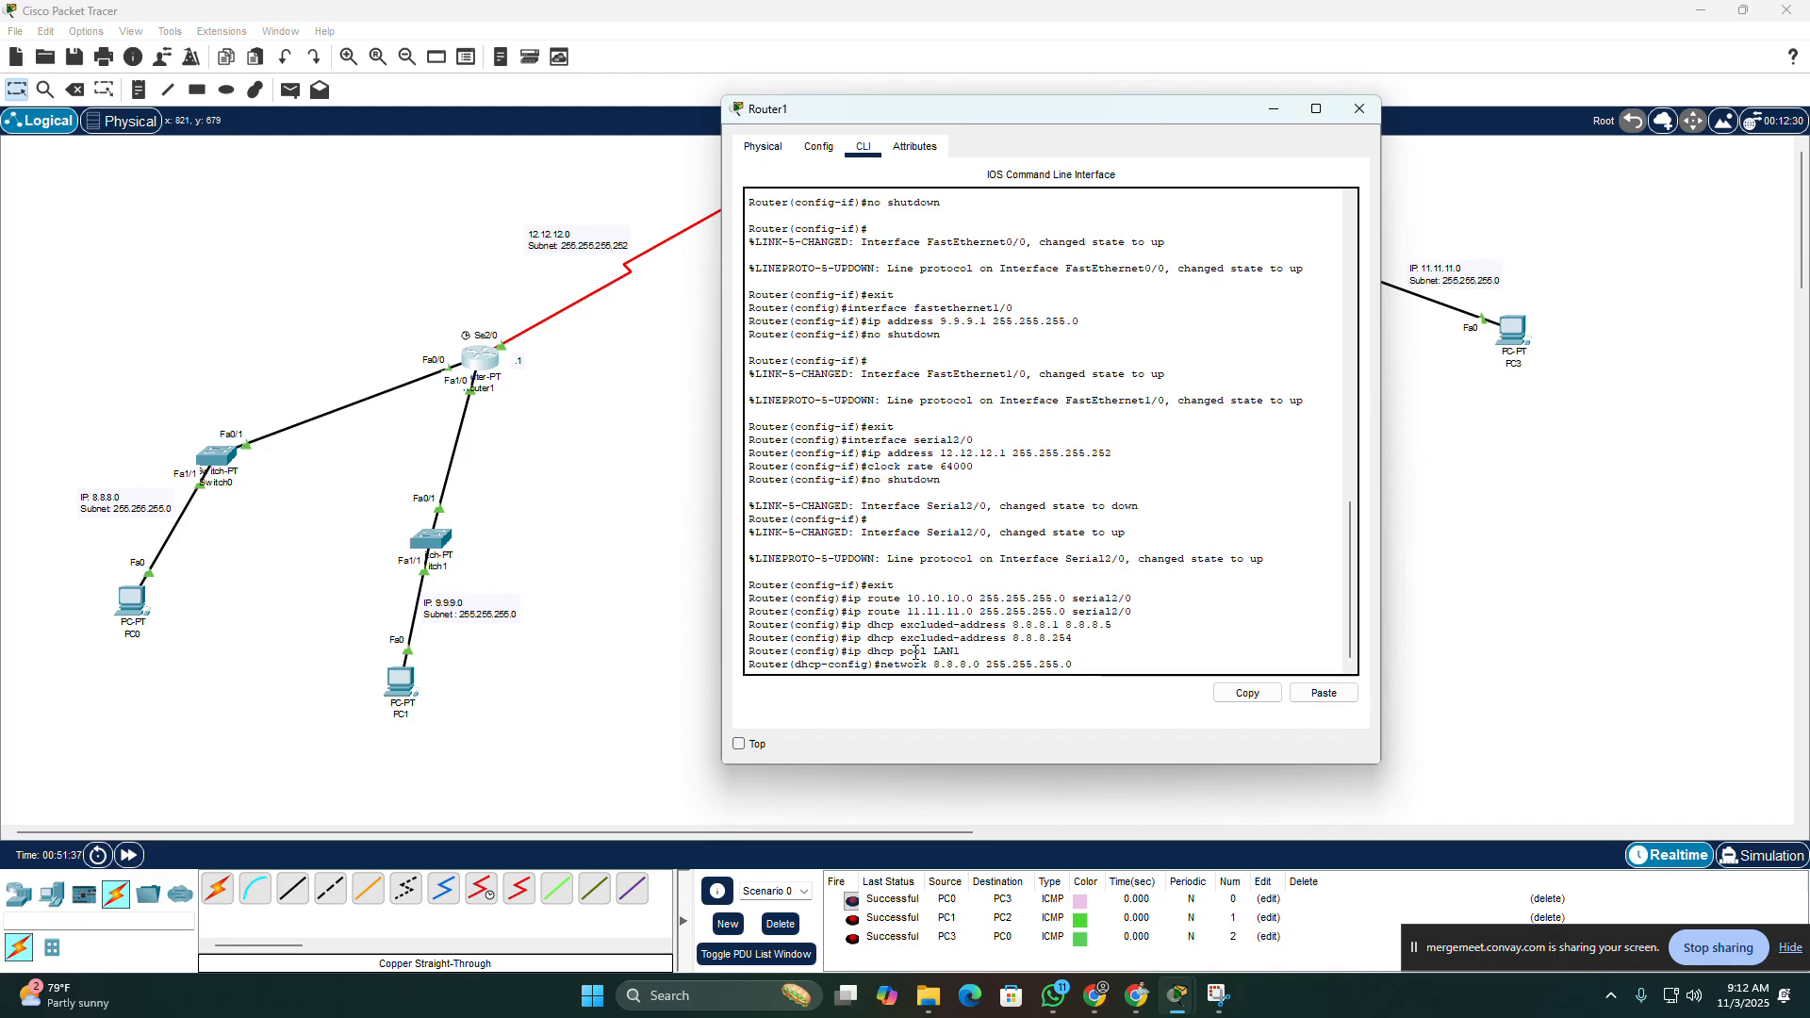
key(Return)
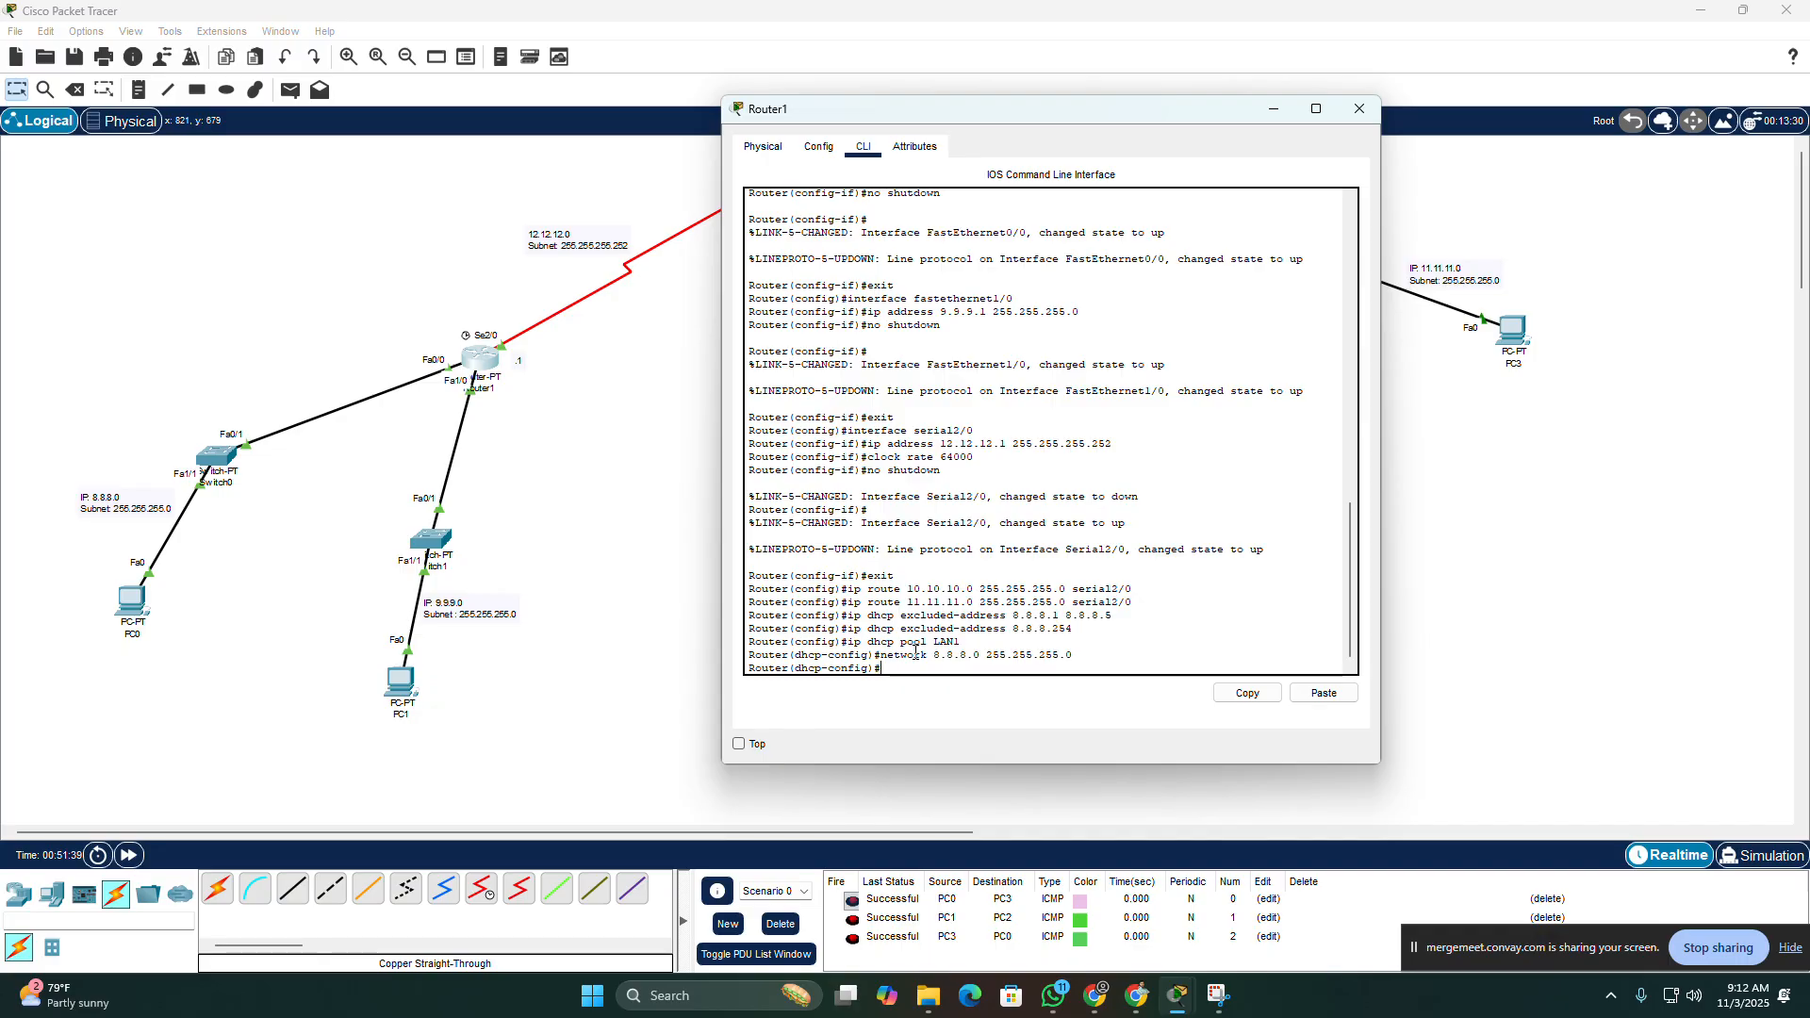
Step: Set 8.8.8.1 as the default router for the LAN1 DHCP pool on Router1
text(defau)
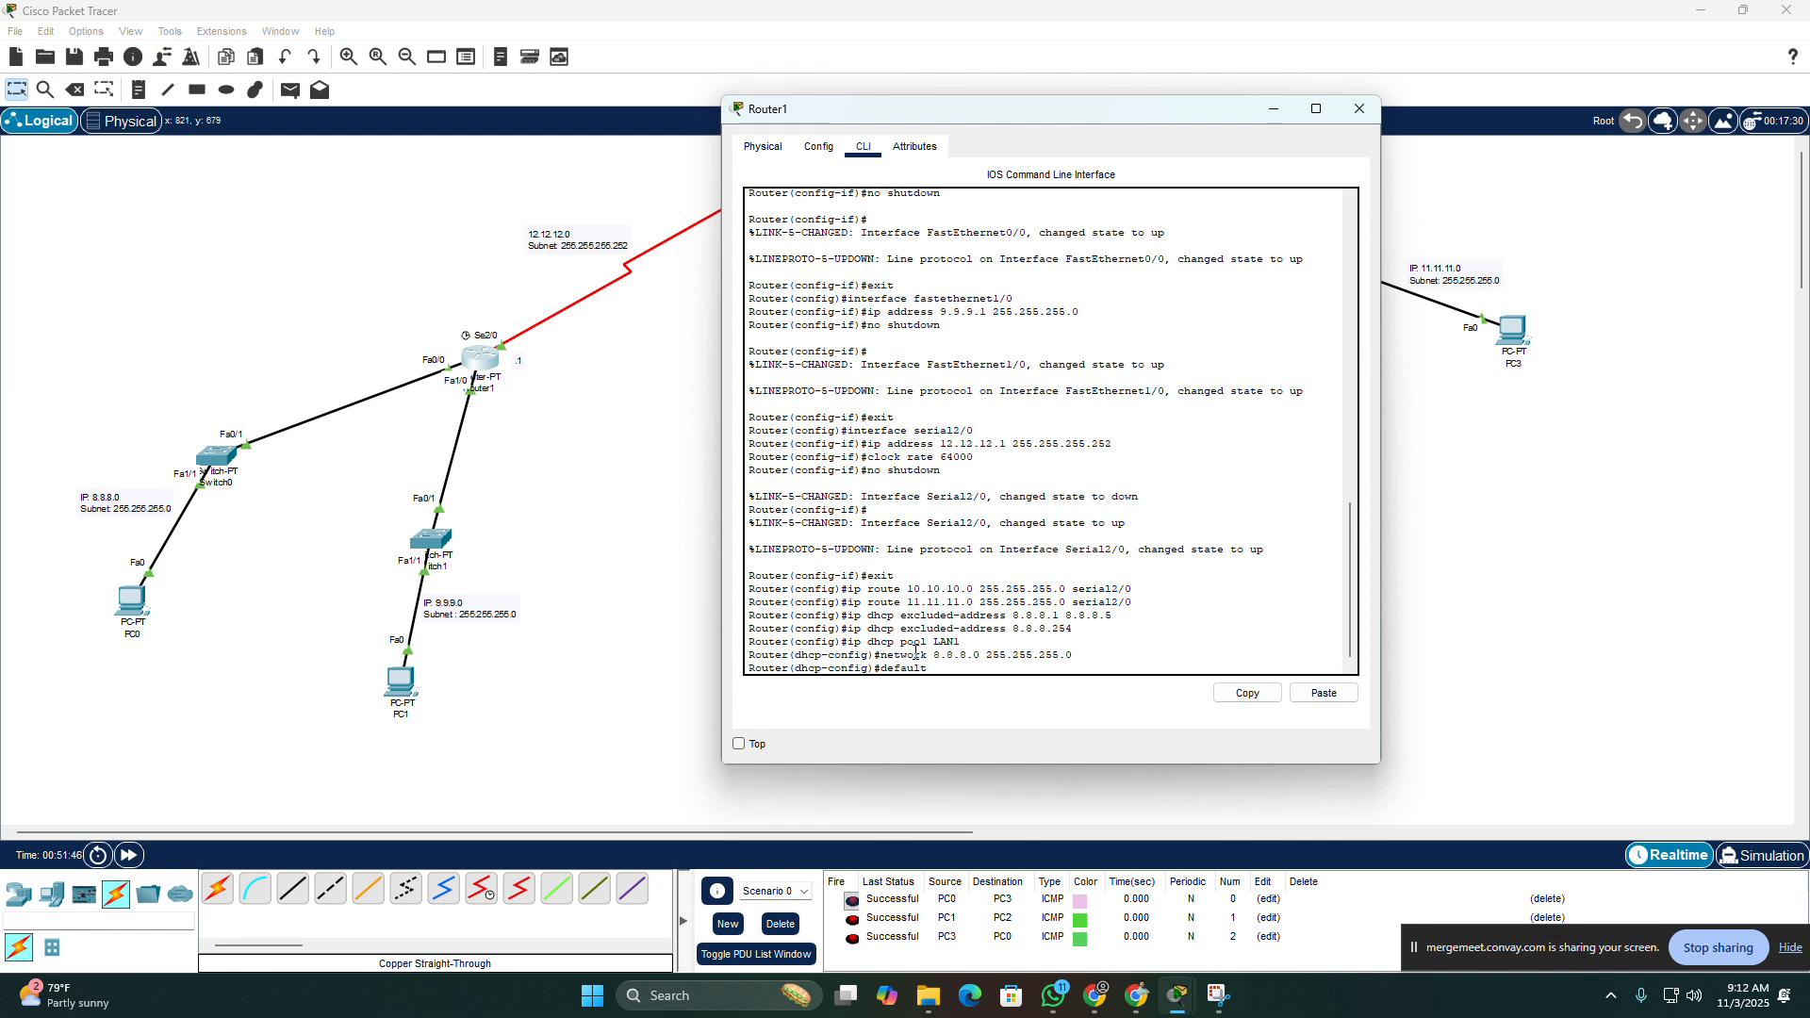
text(lt)
key(Tab)
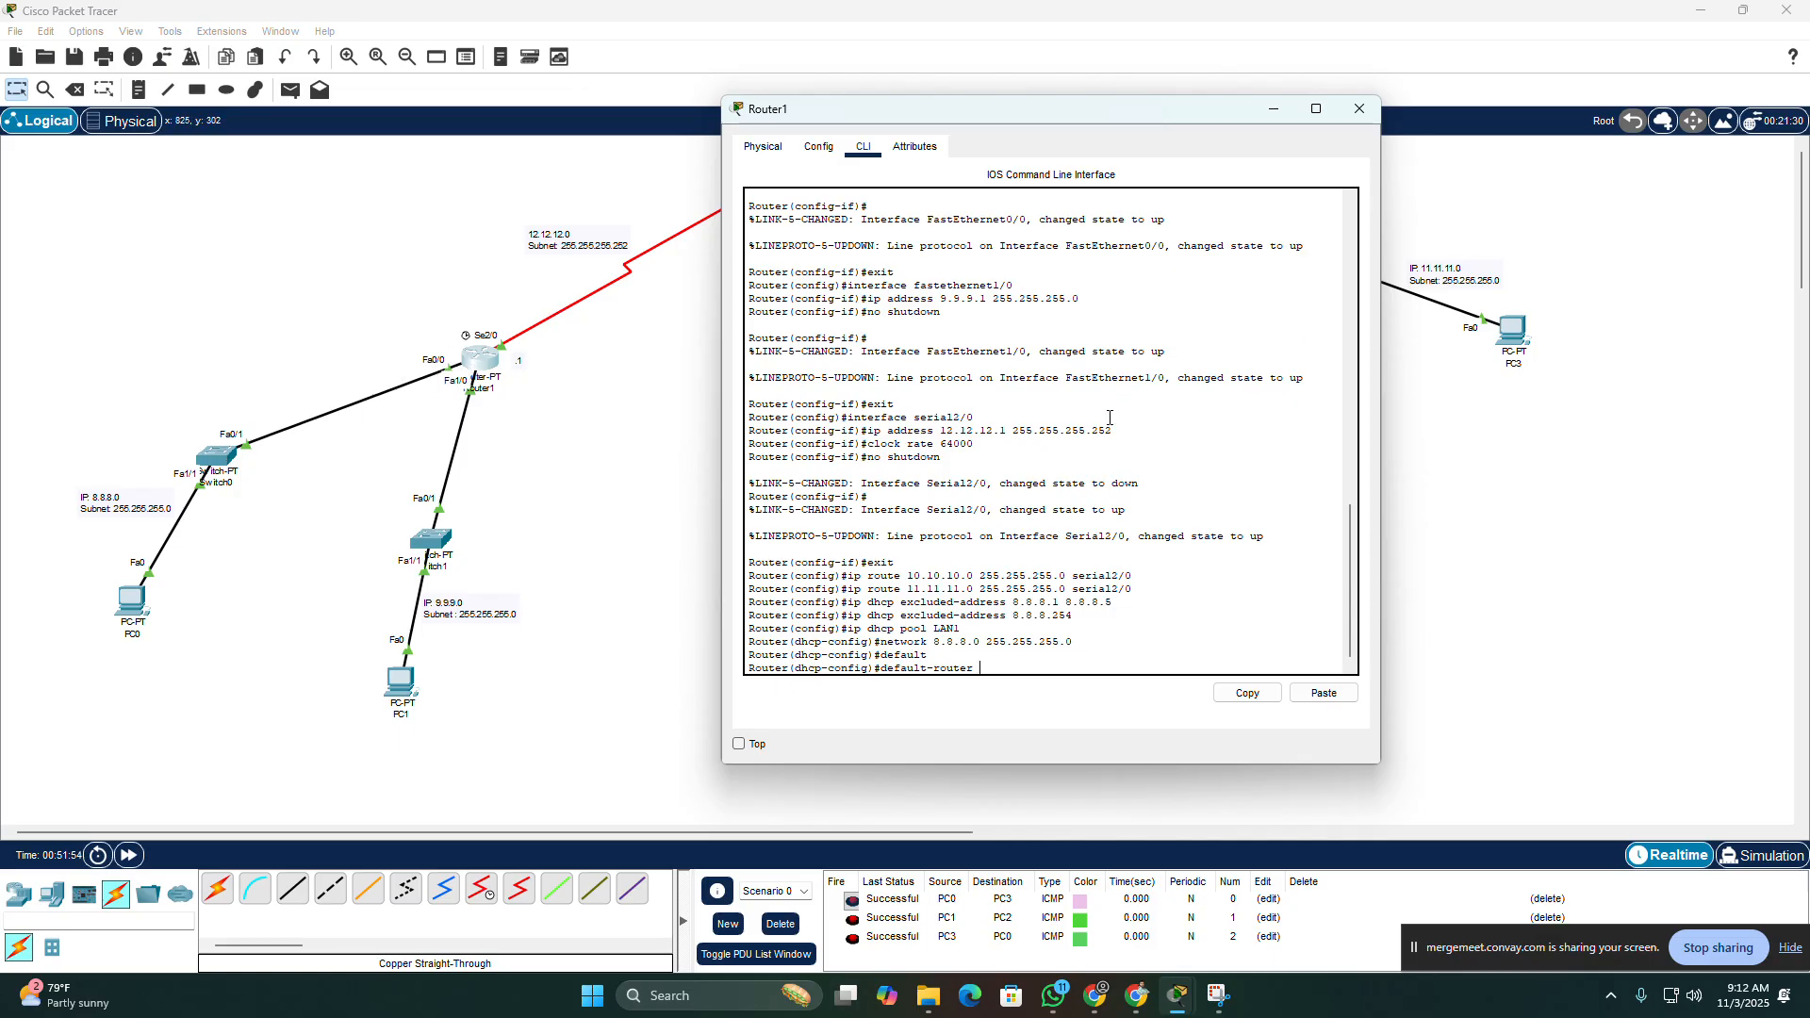
text(.8.8.1)
key(Return)
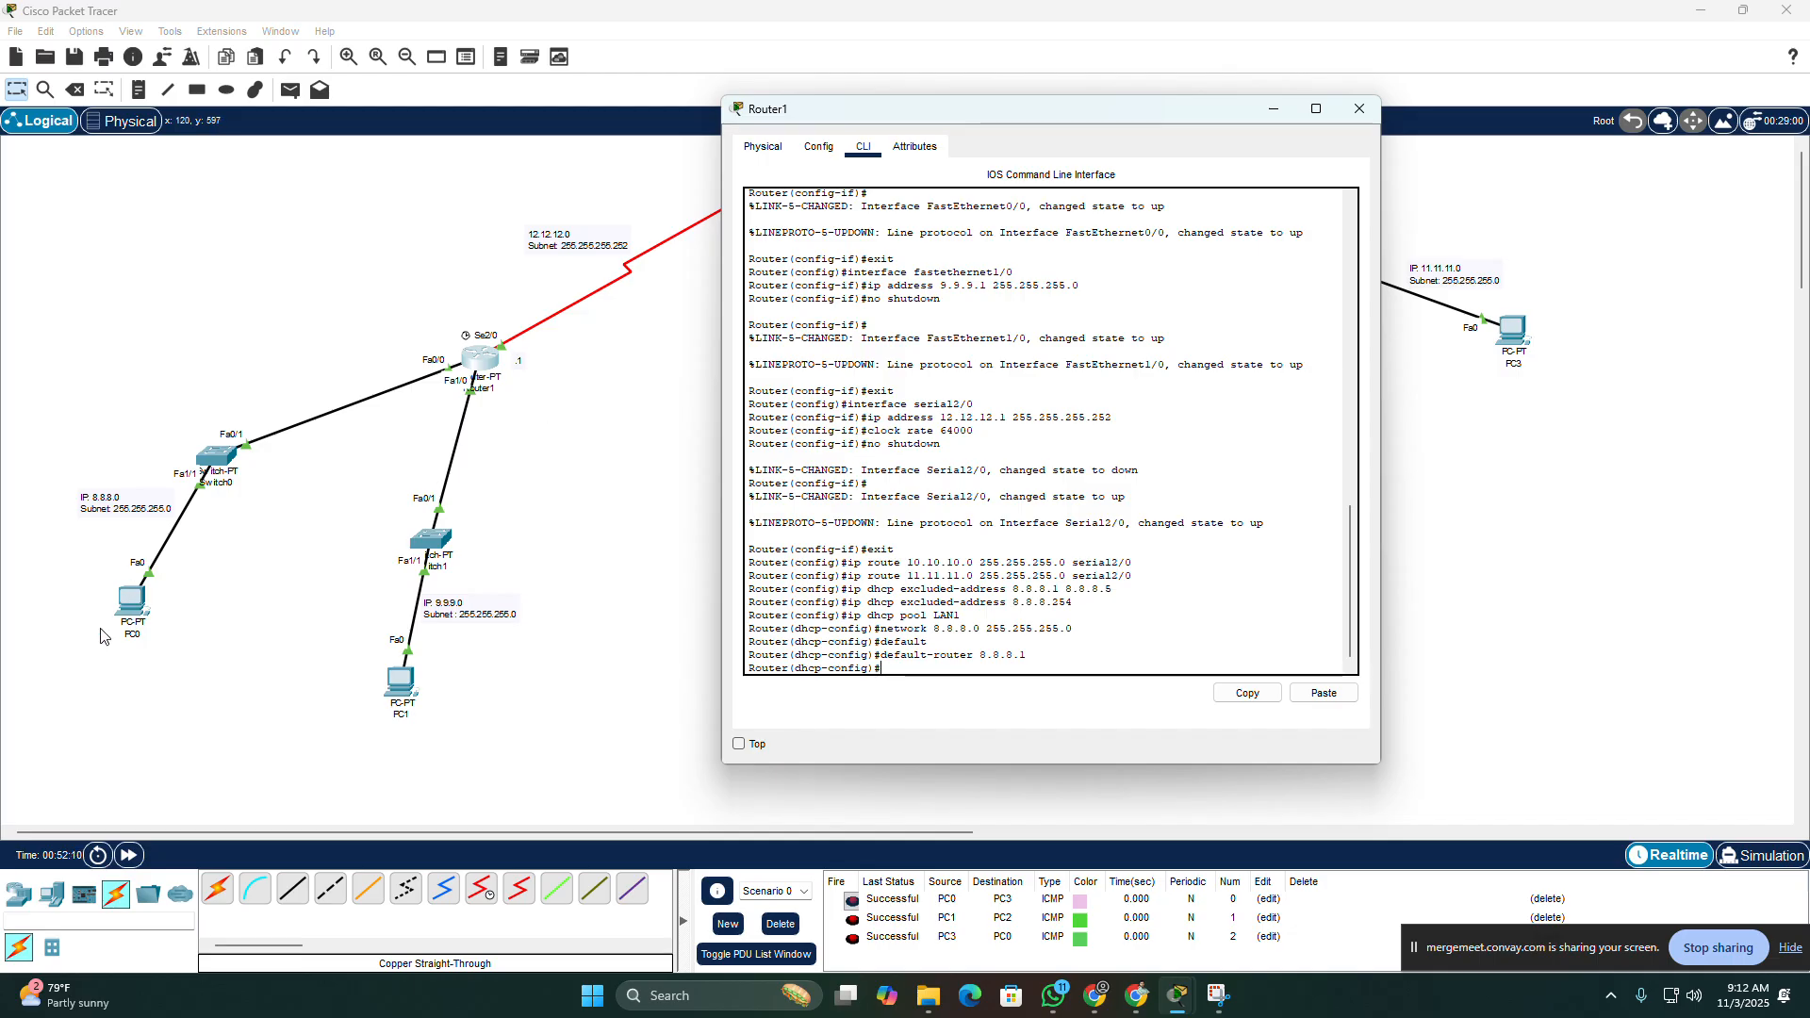
Step: Switch PC0's IPv4 configuration from Static to DHCP
click(131, 618)
drag(716, 214, 911, 130)
click(892, 228)
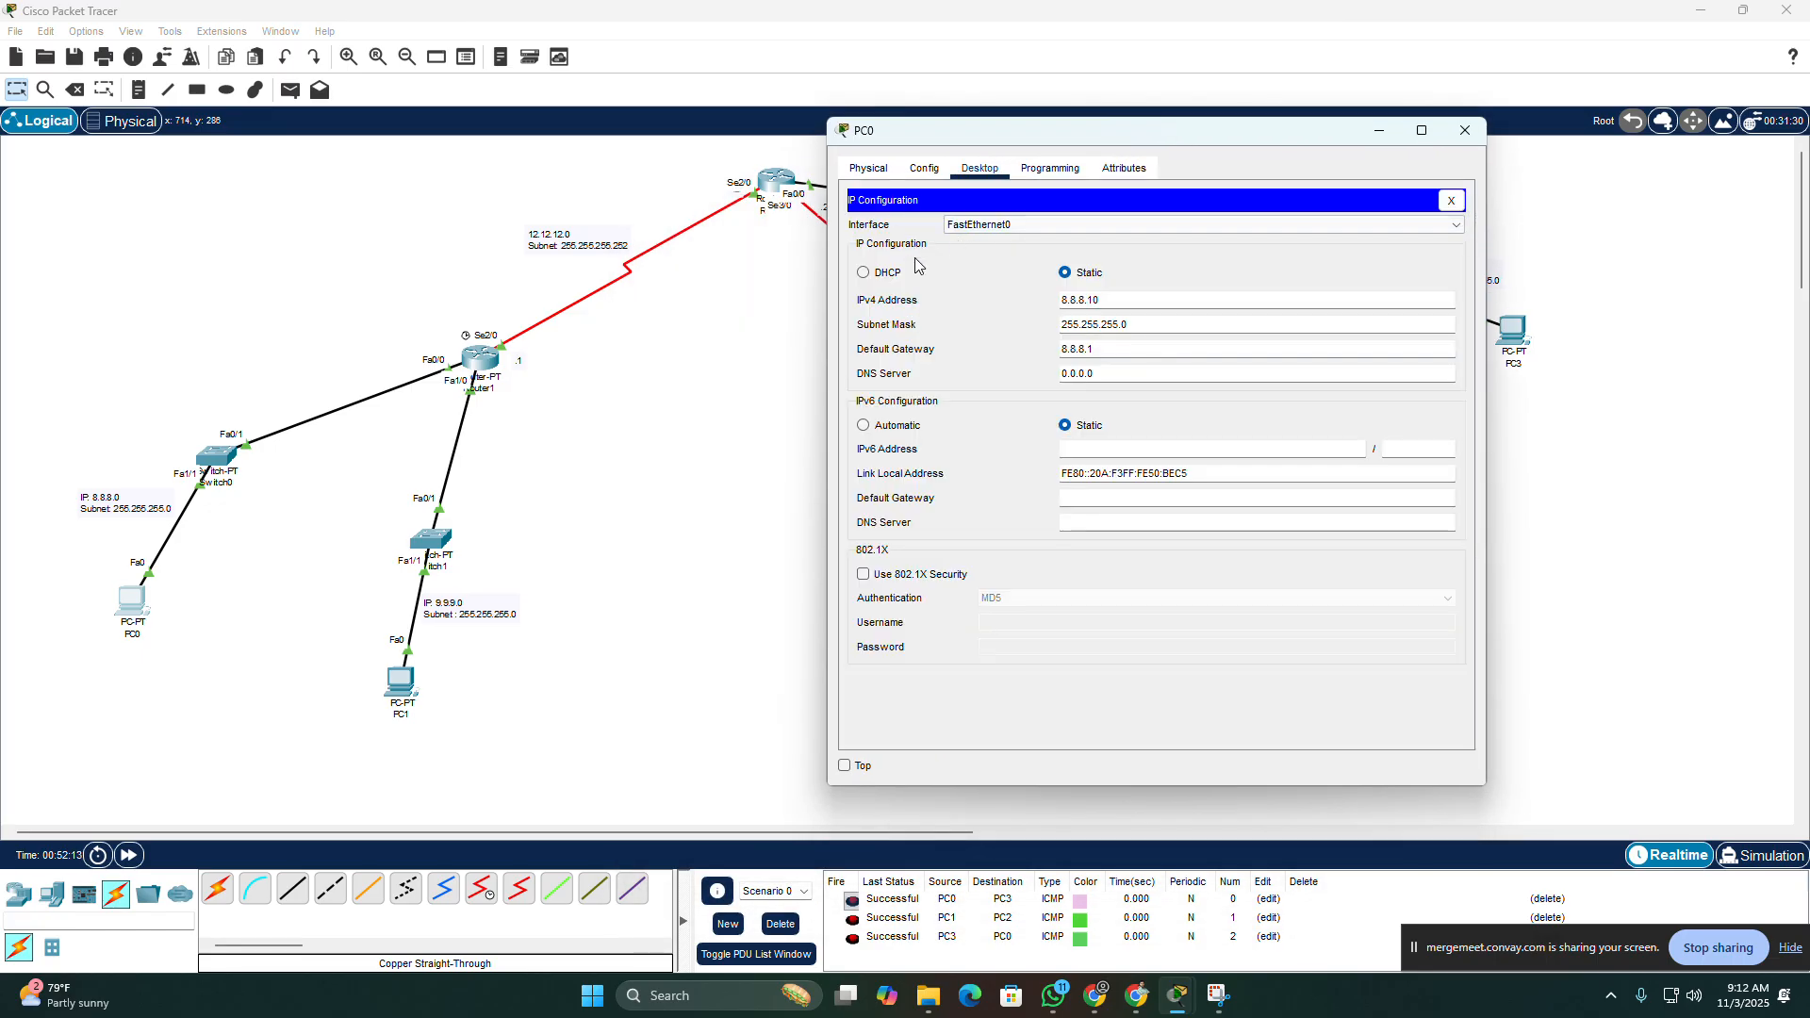
click(863, 276)
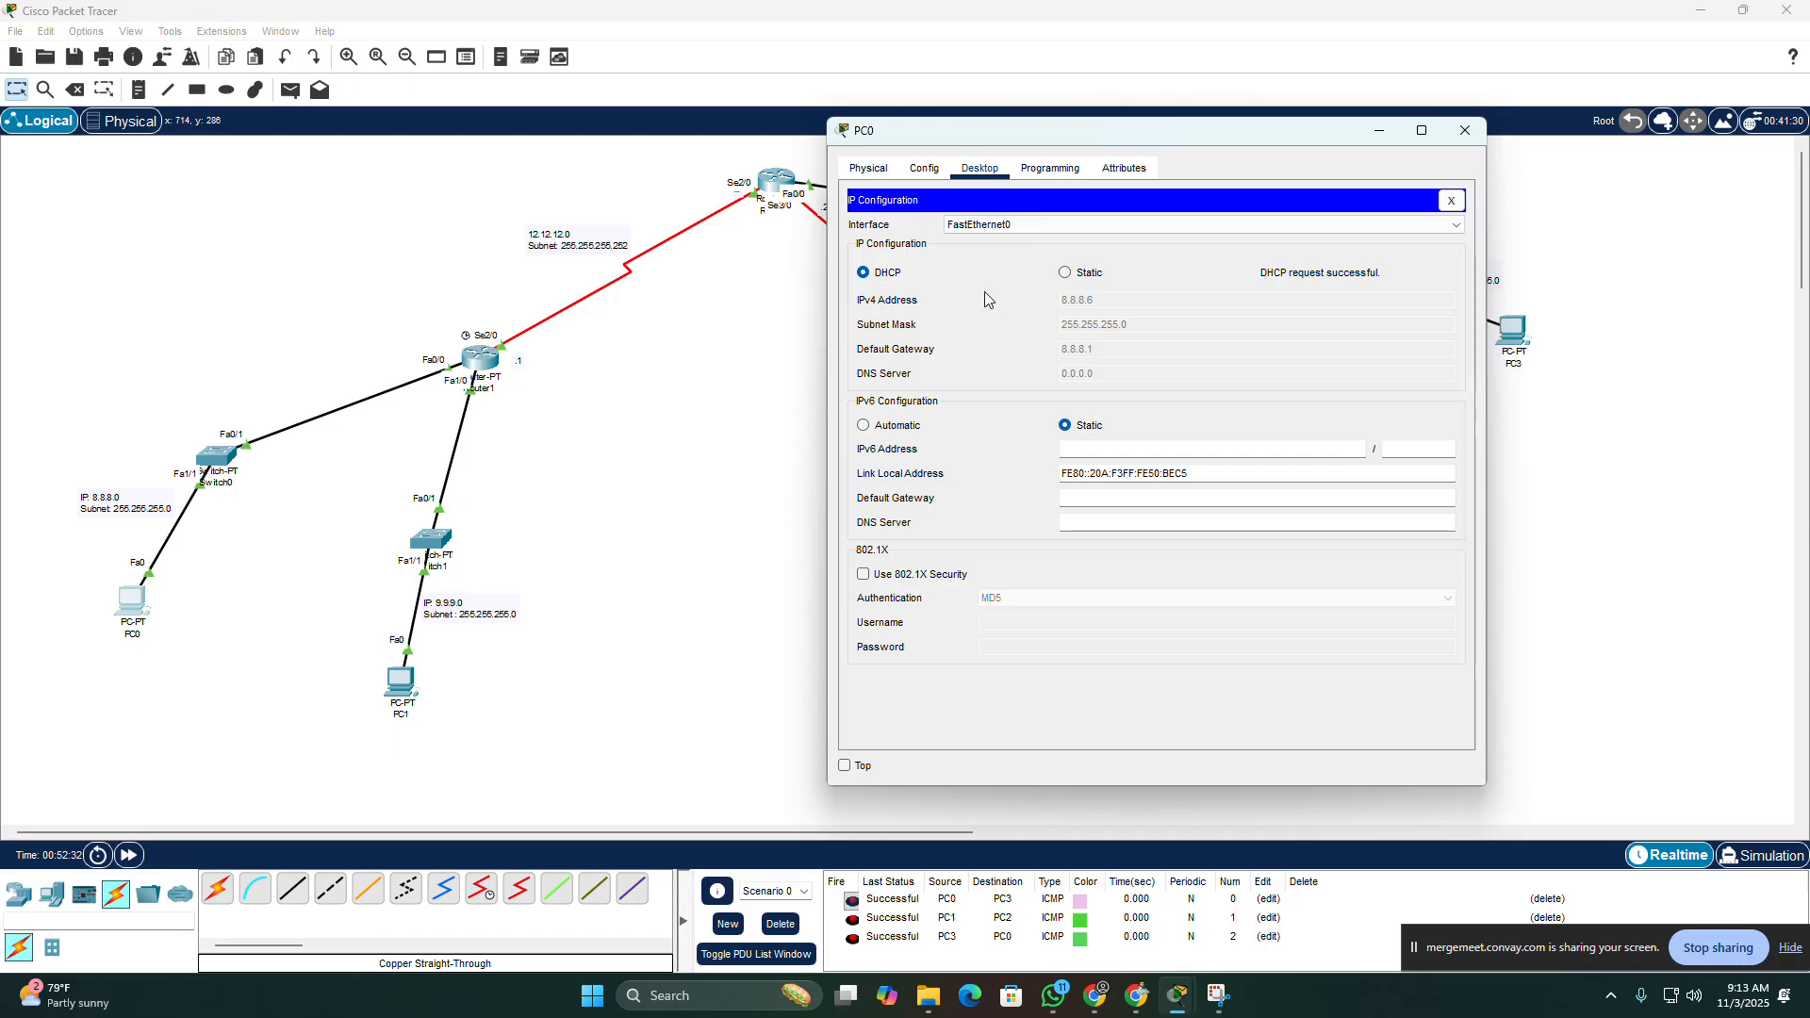
Step: Review Router1's DHCP exclusion and pool commands, and compare them with PC0's assigned IP configuration
click(492, 367)
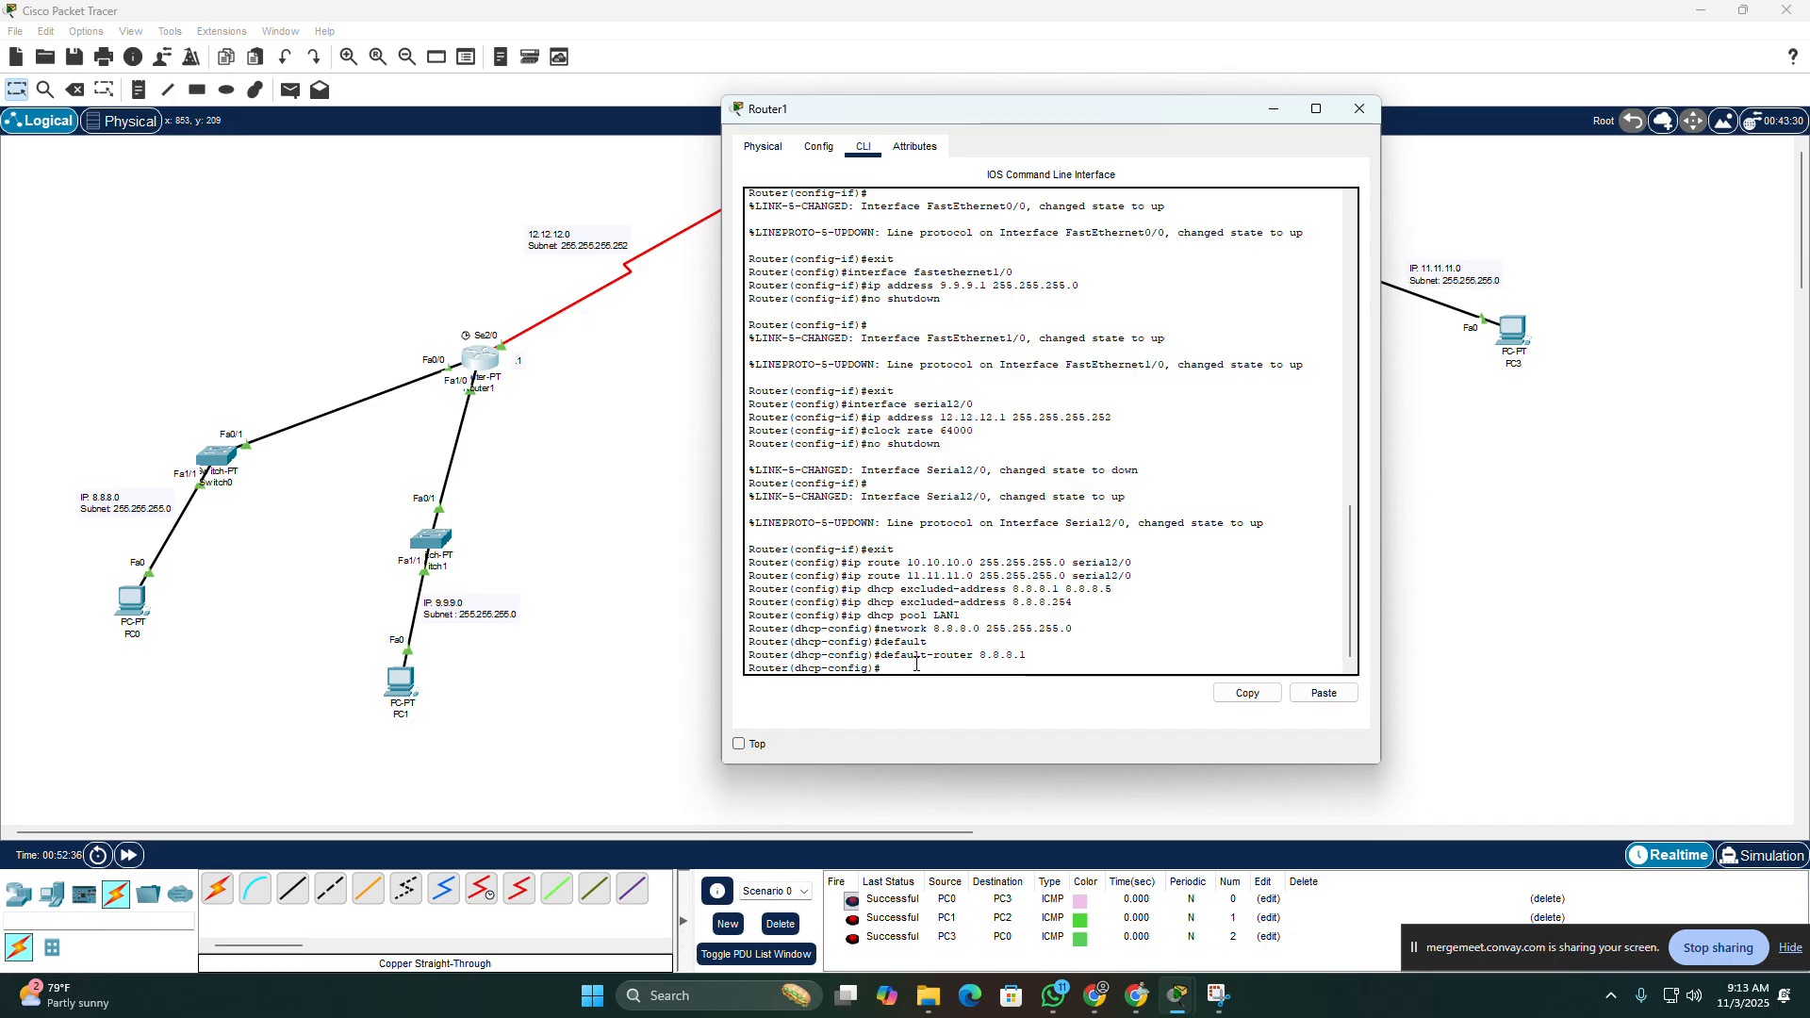
drag(882, 668, 751, 592)
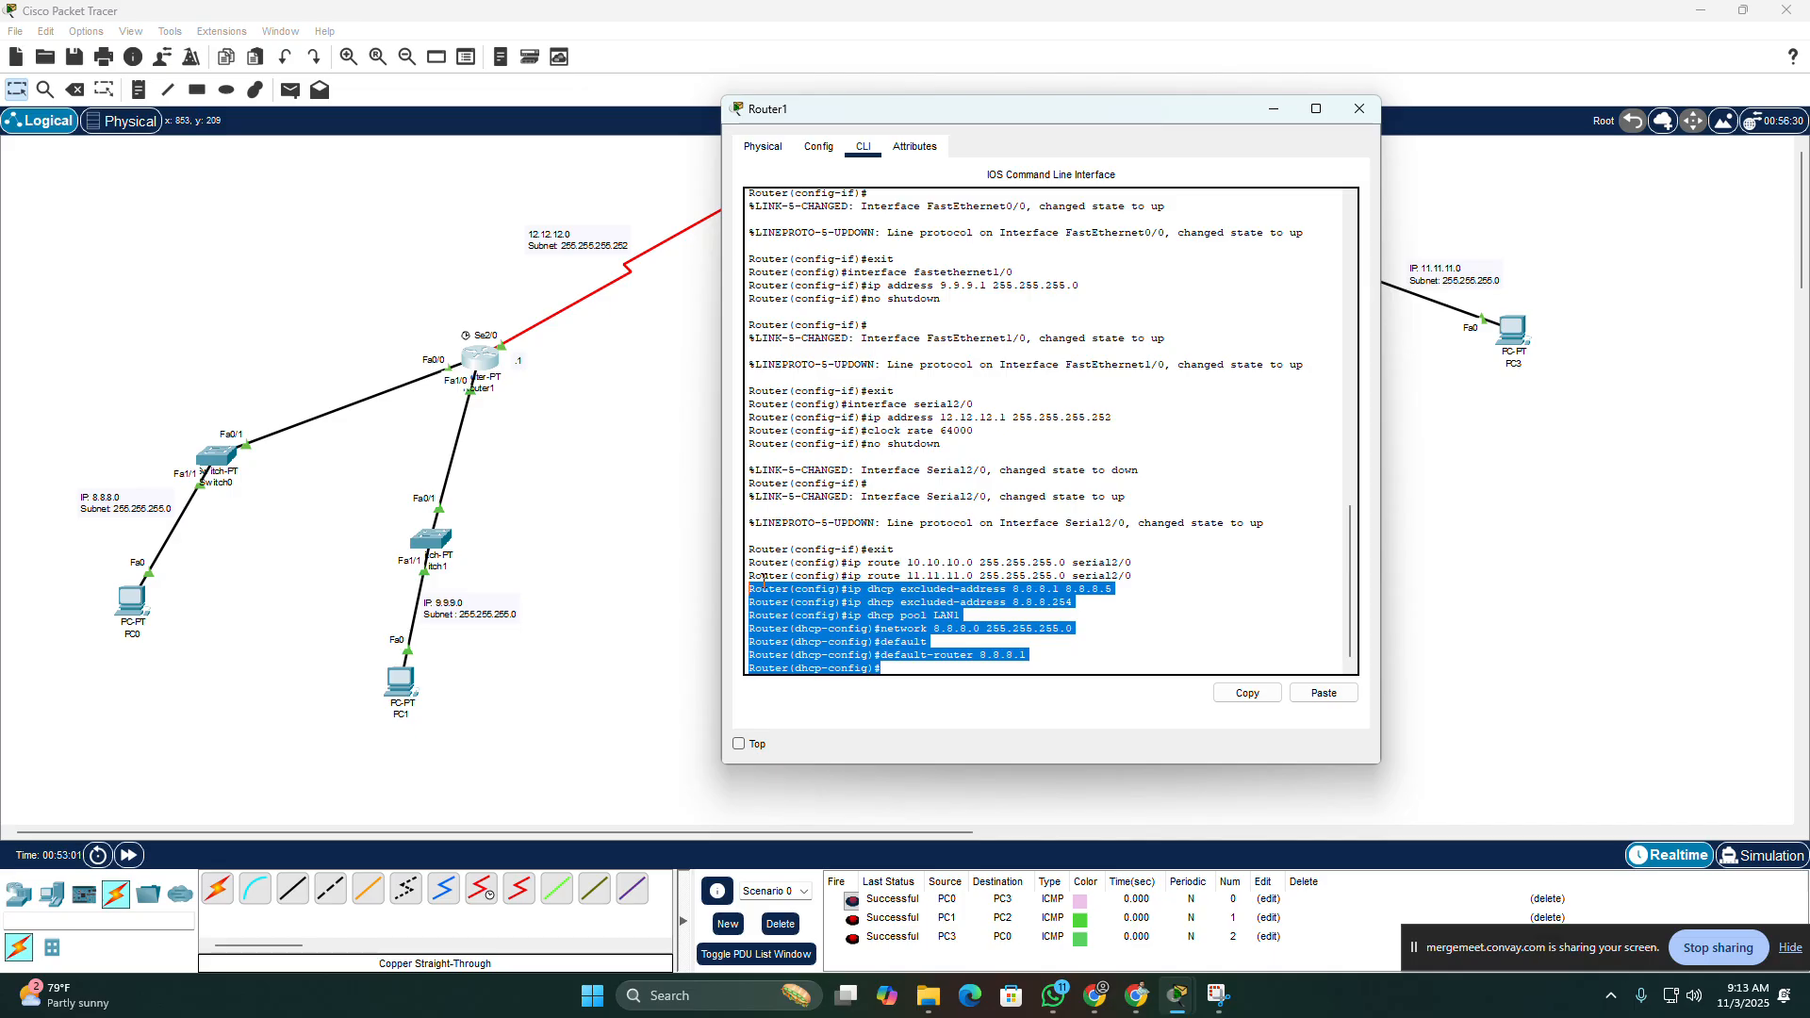
click(1085, 633)
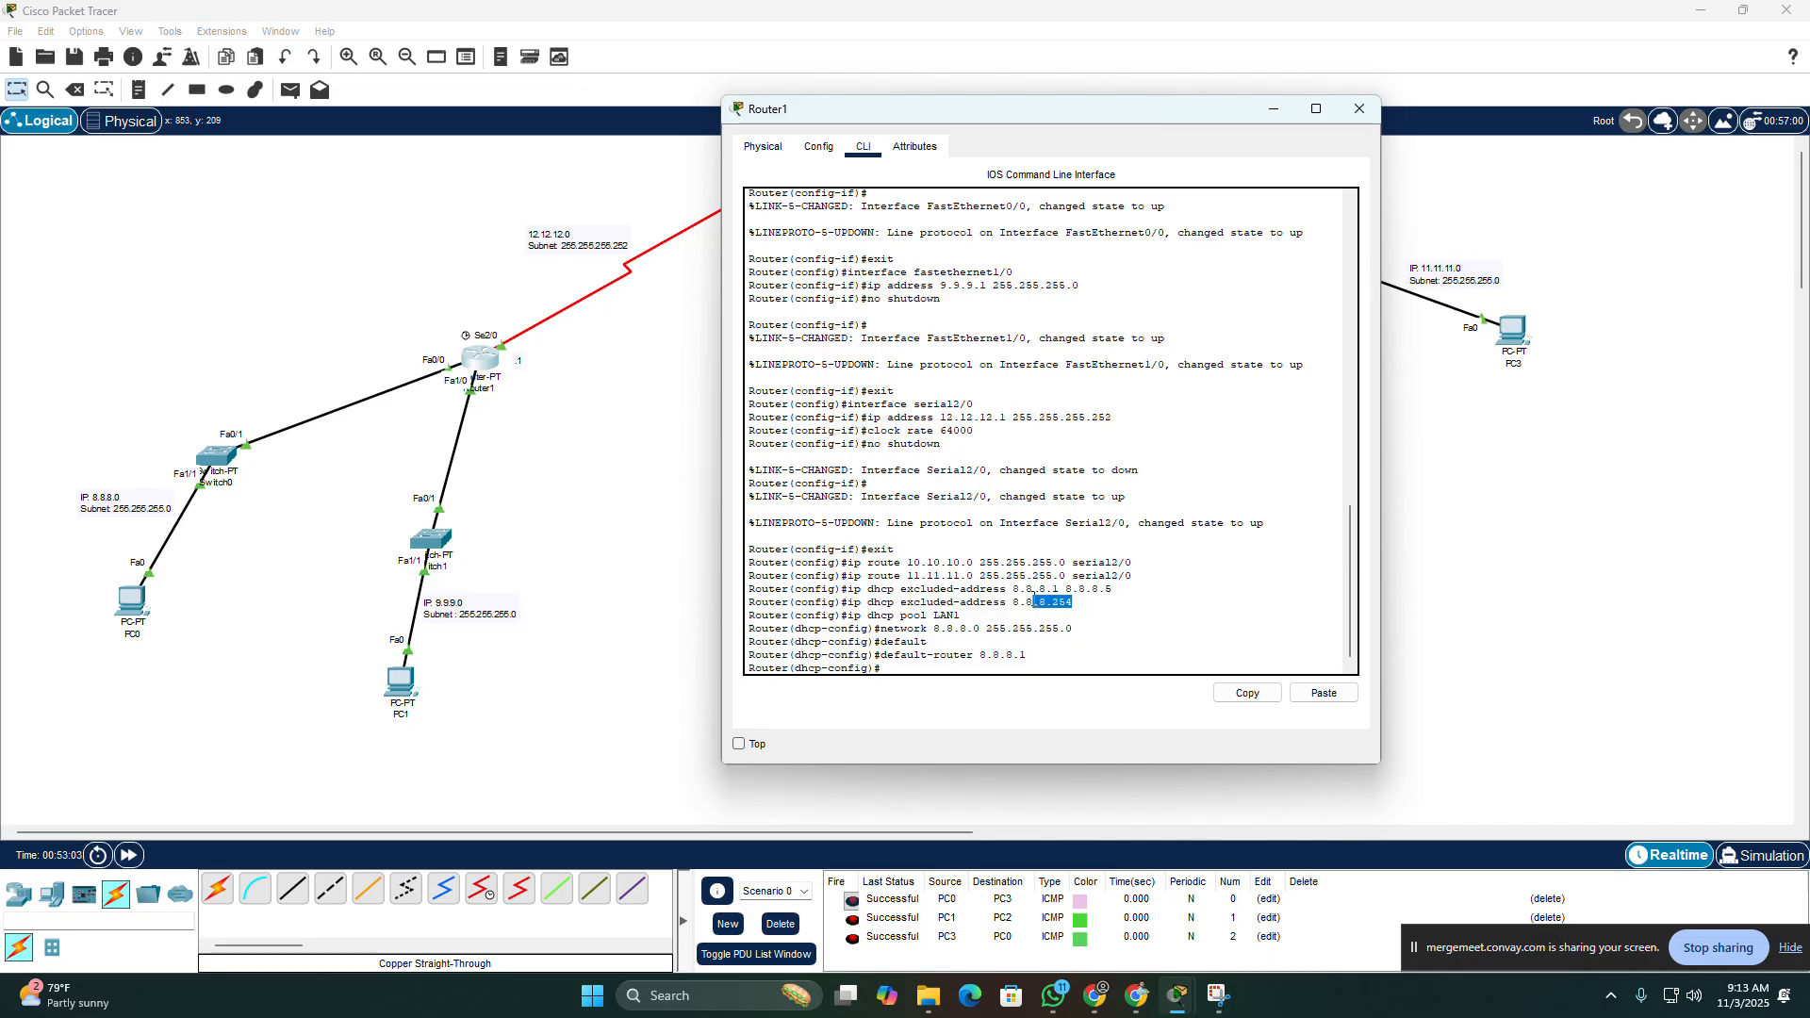
drag(1073, 602, 751, 589)
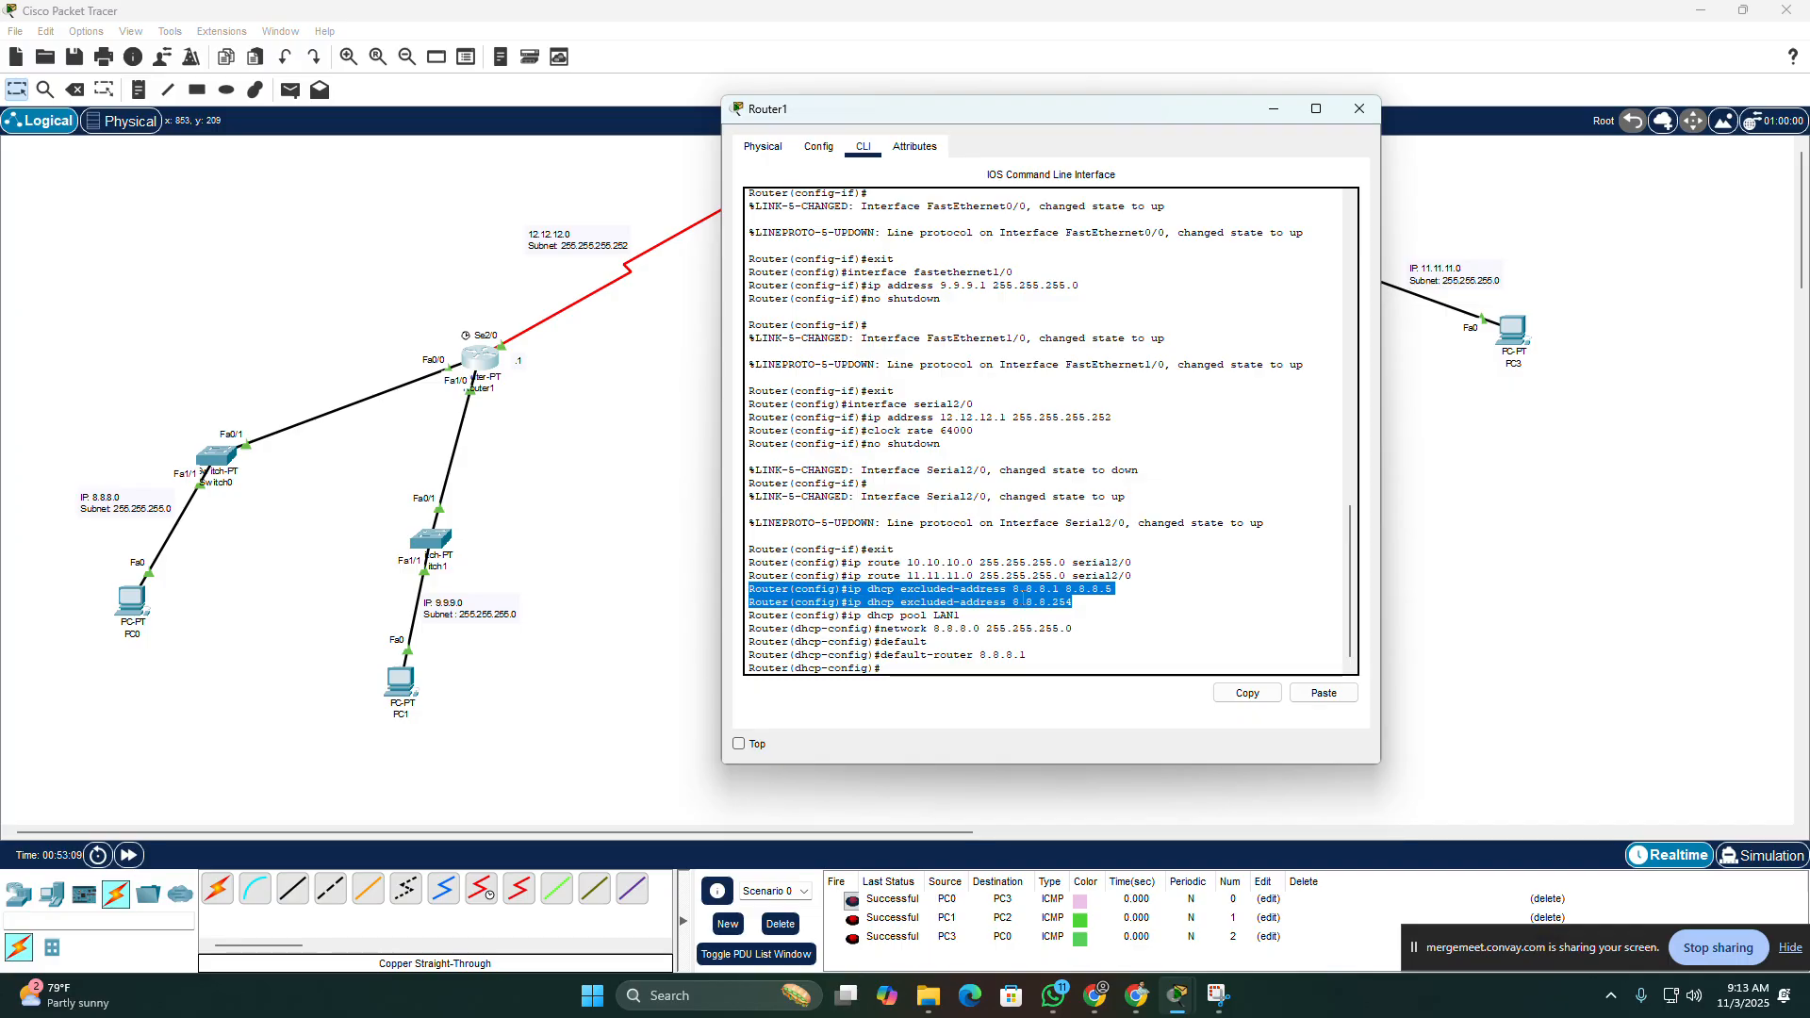
drag(960, 619, 860, 589)
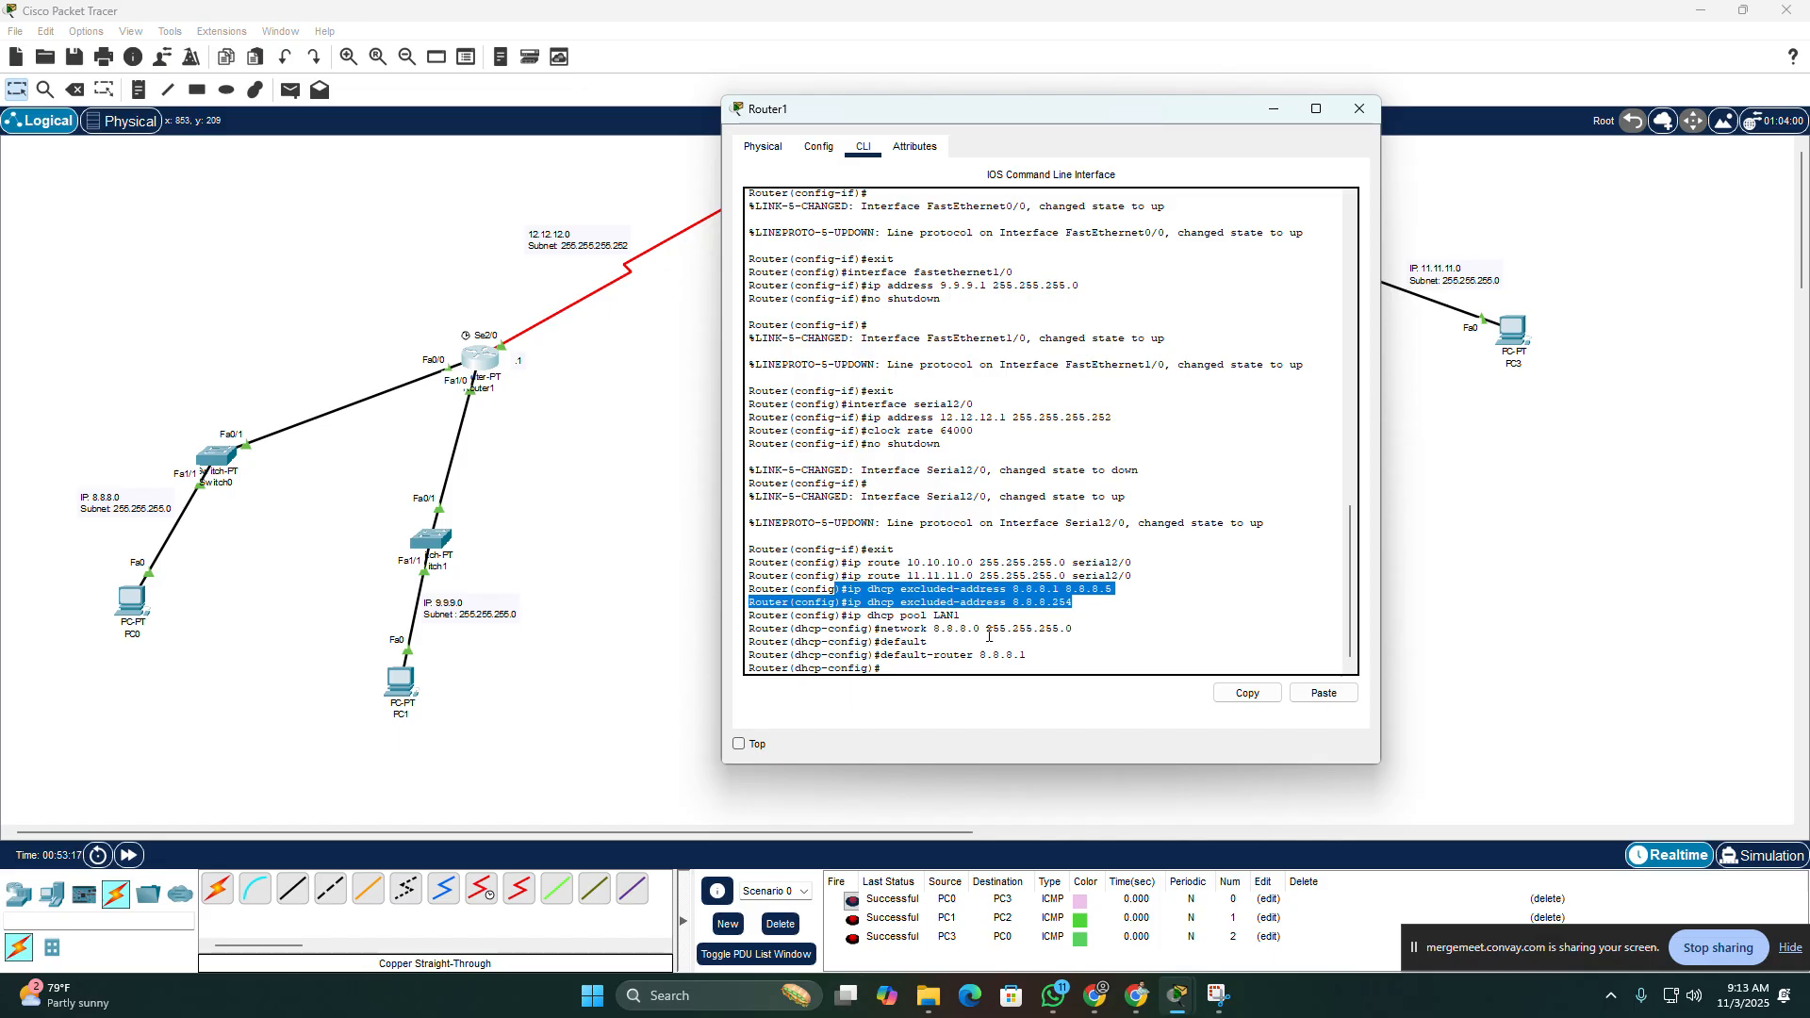
drag(1131, 586, 1015, 587)
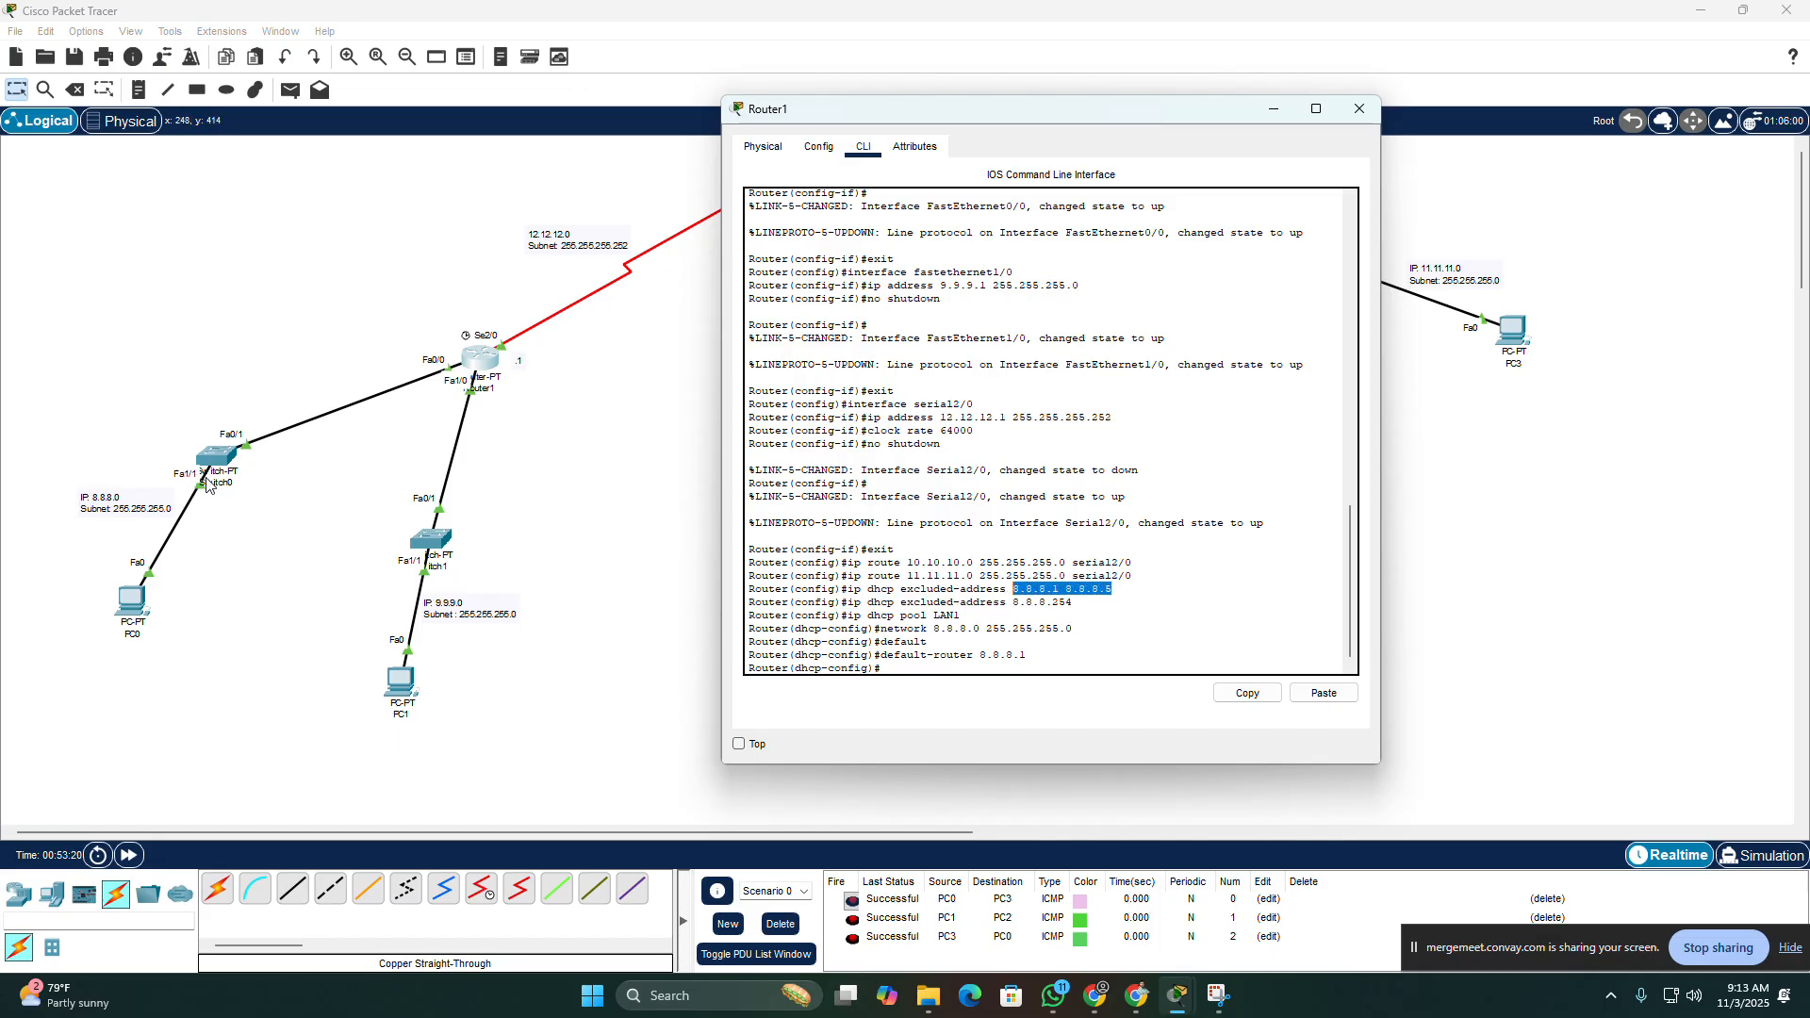
click(132, 601)
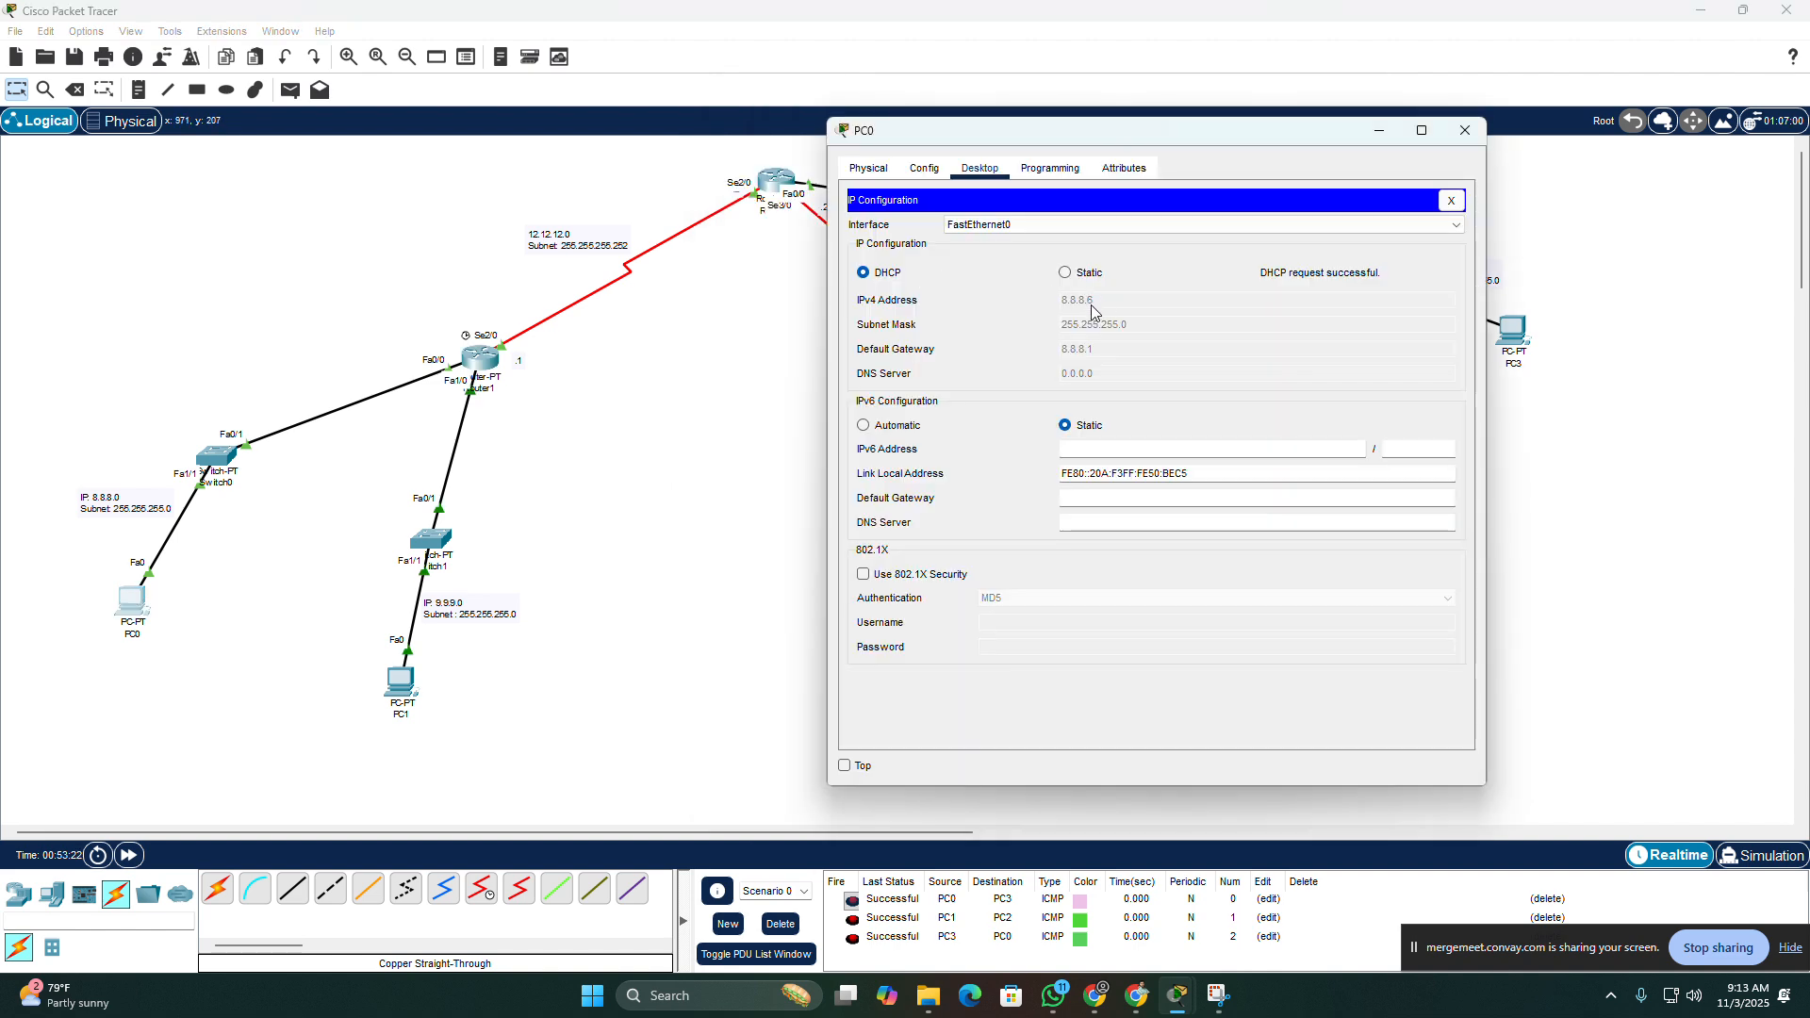
click(1465, 130)
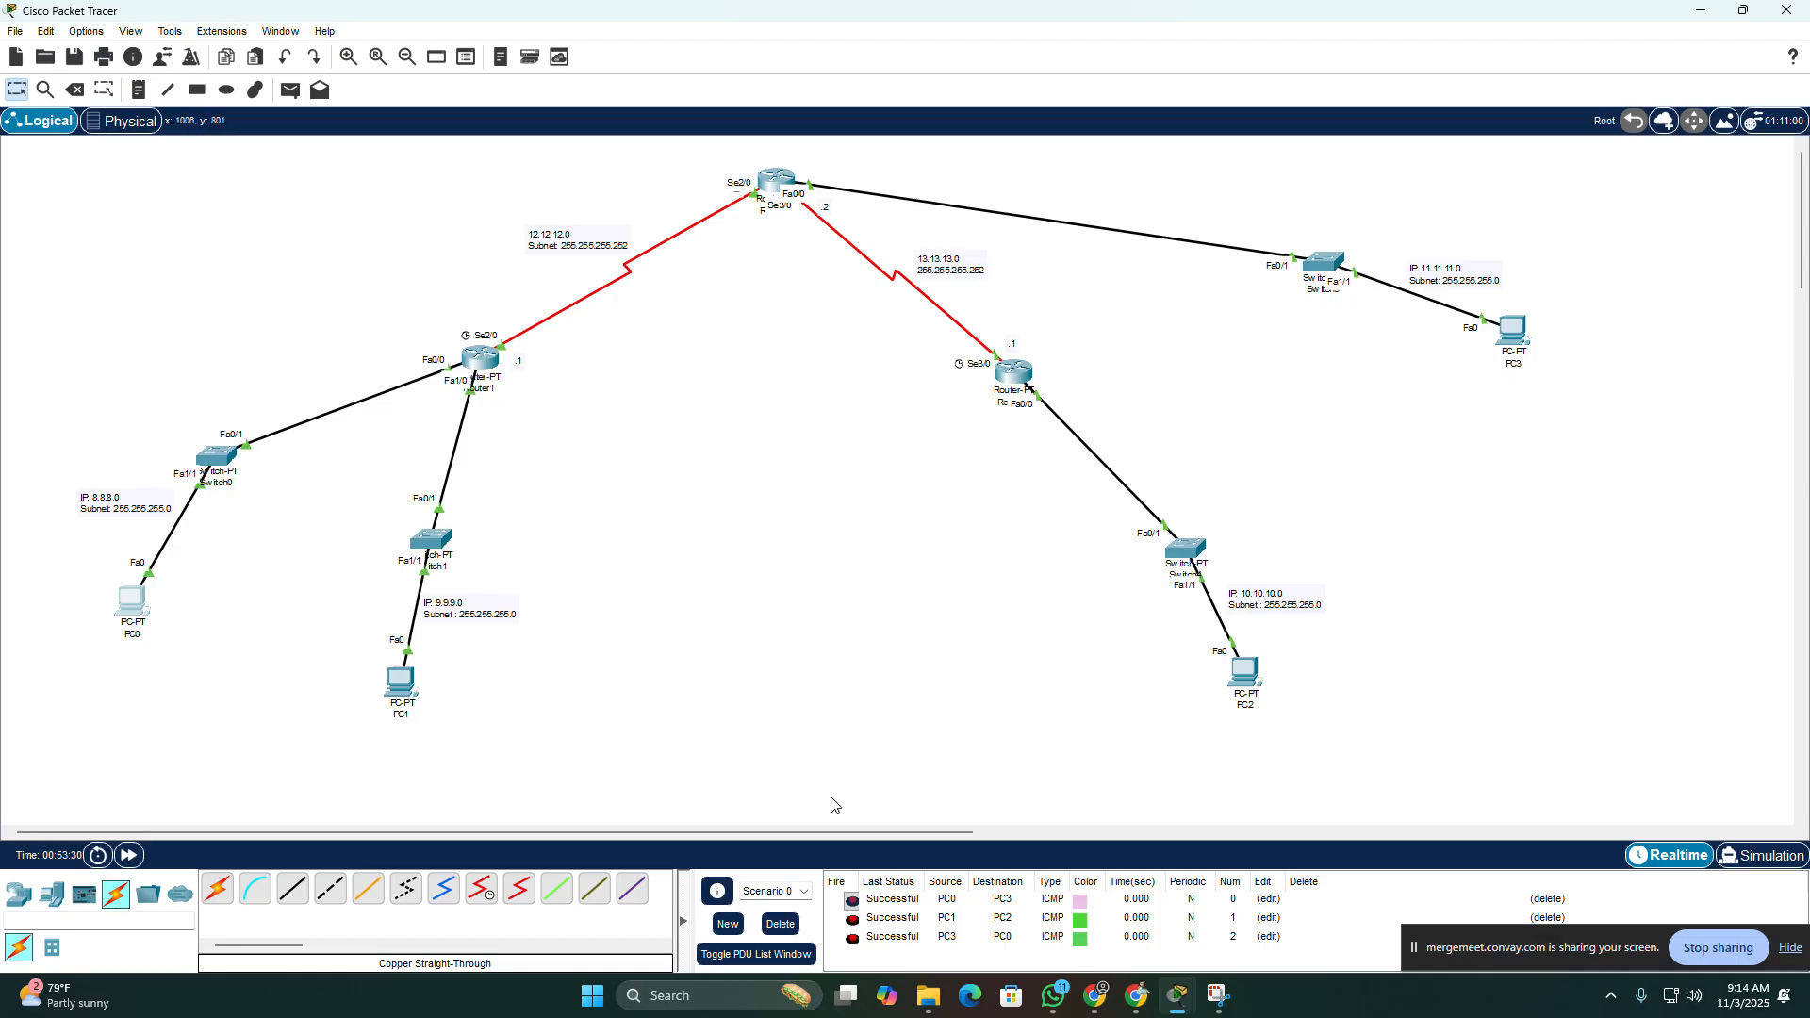
Step: Add a PC beside PC0 and connect its FastEthernet0 to Switch0's FastEthernet2/1 with a copper straight-through cable
click(53, 898)
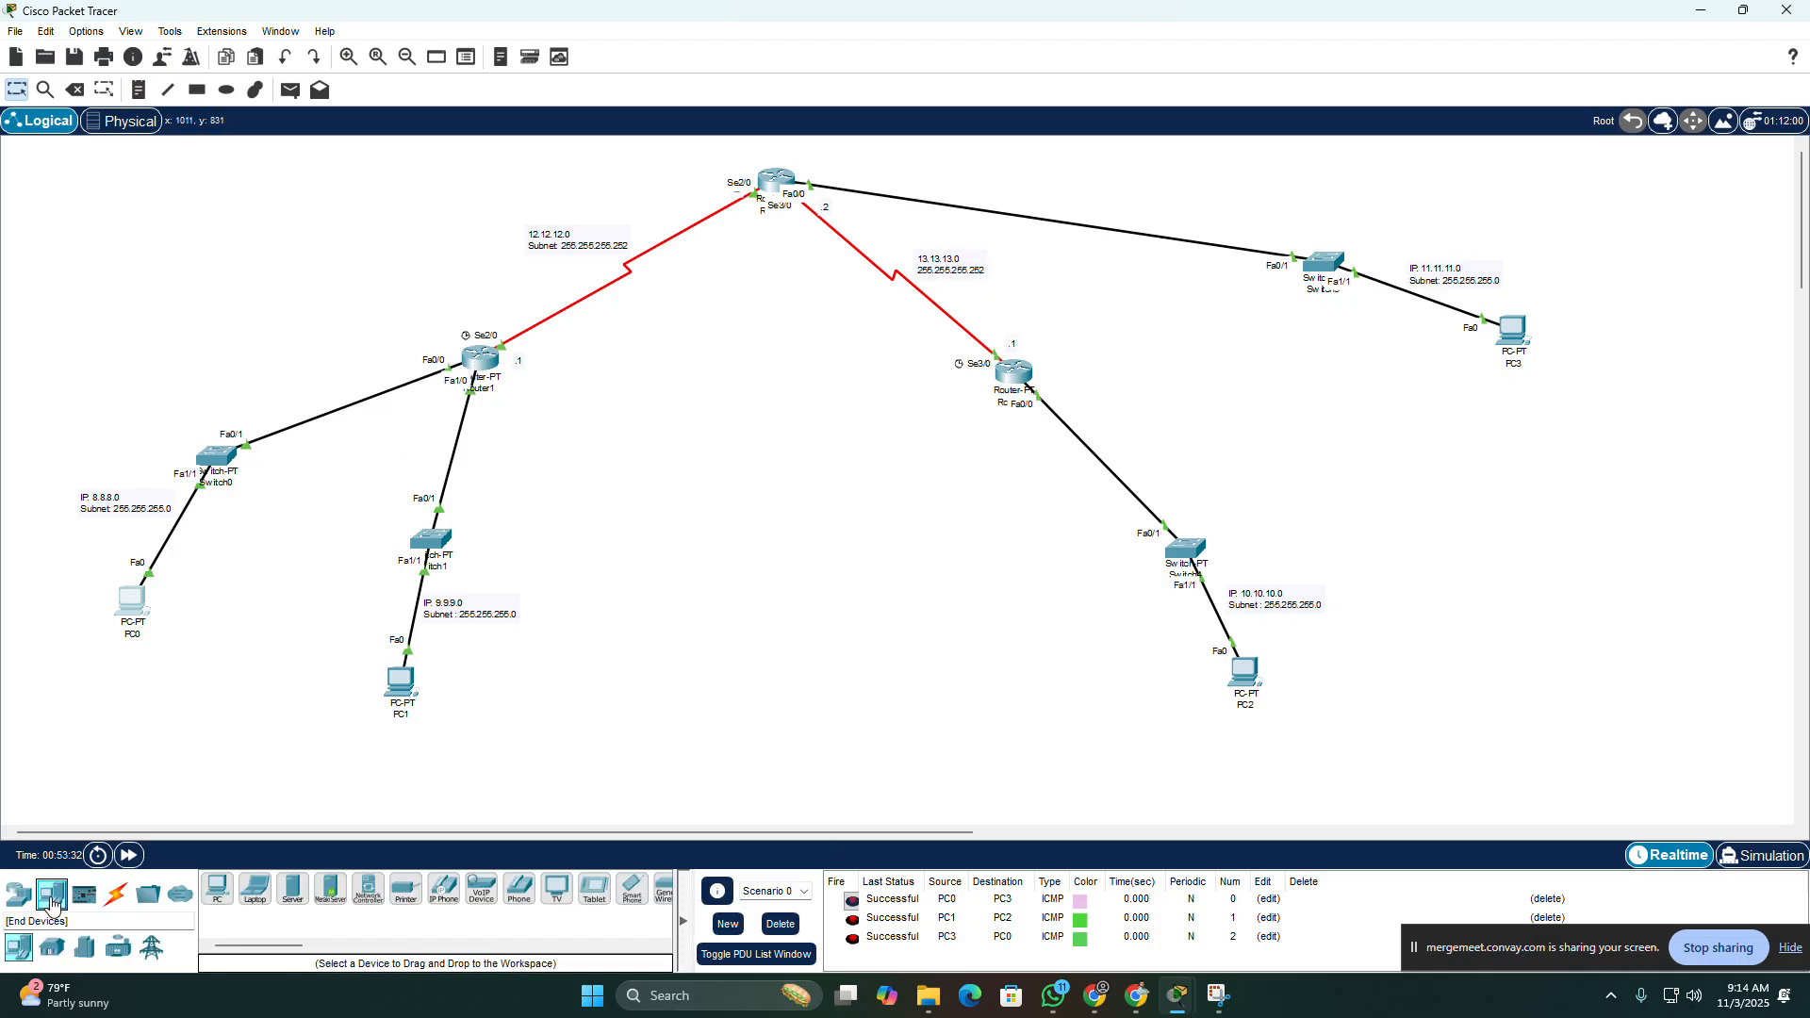
click(217, 888)
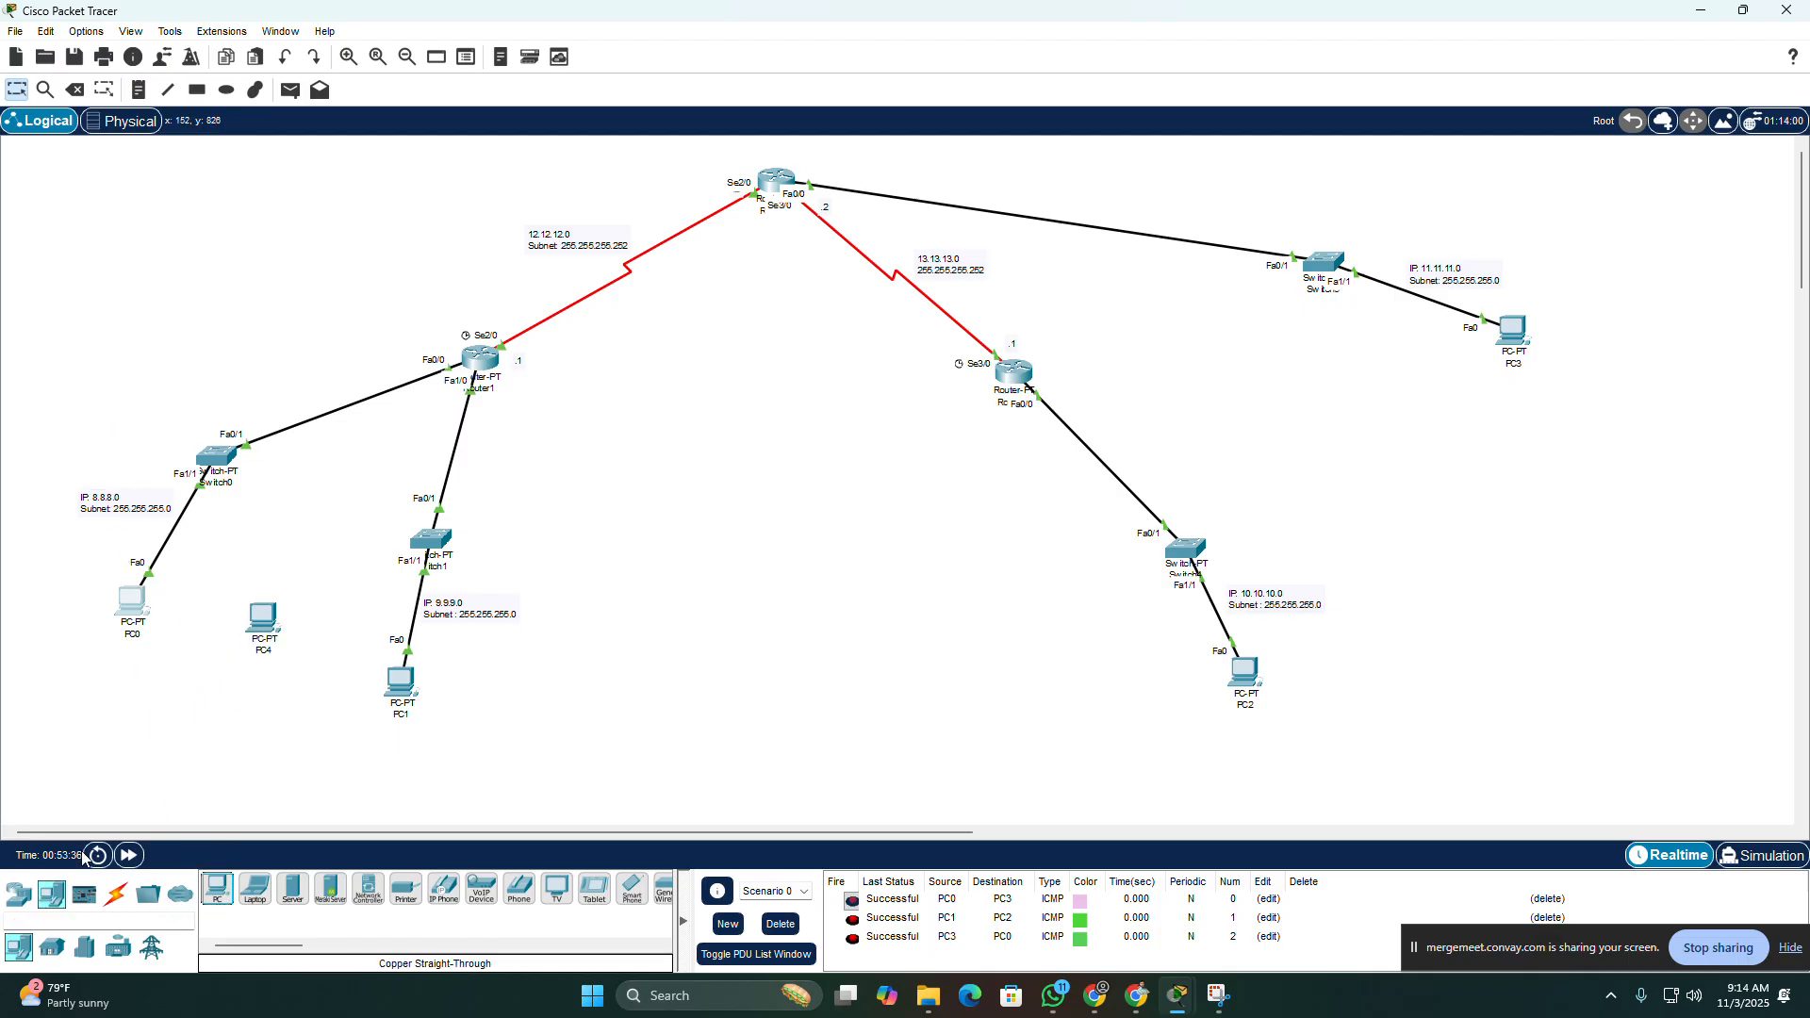
click(115, 894)
click(296, 892)
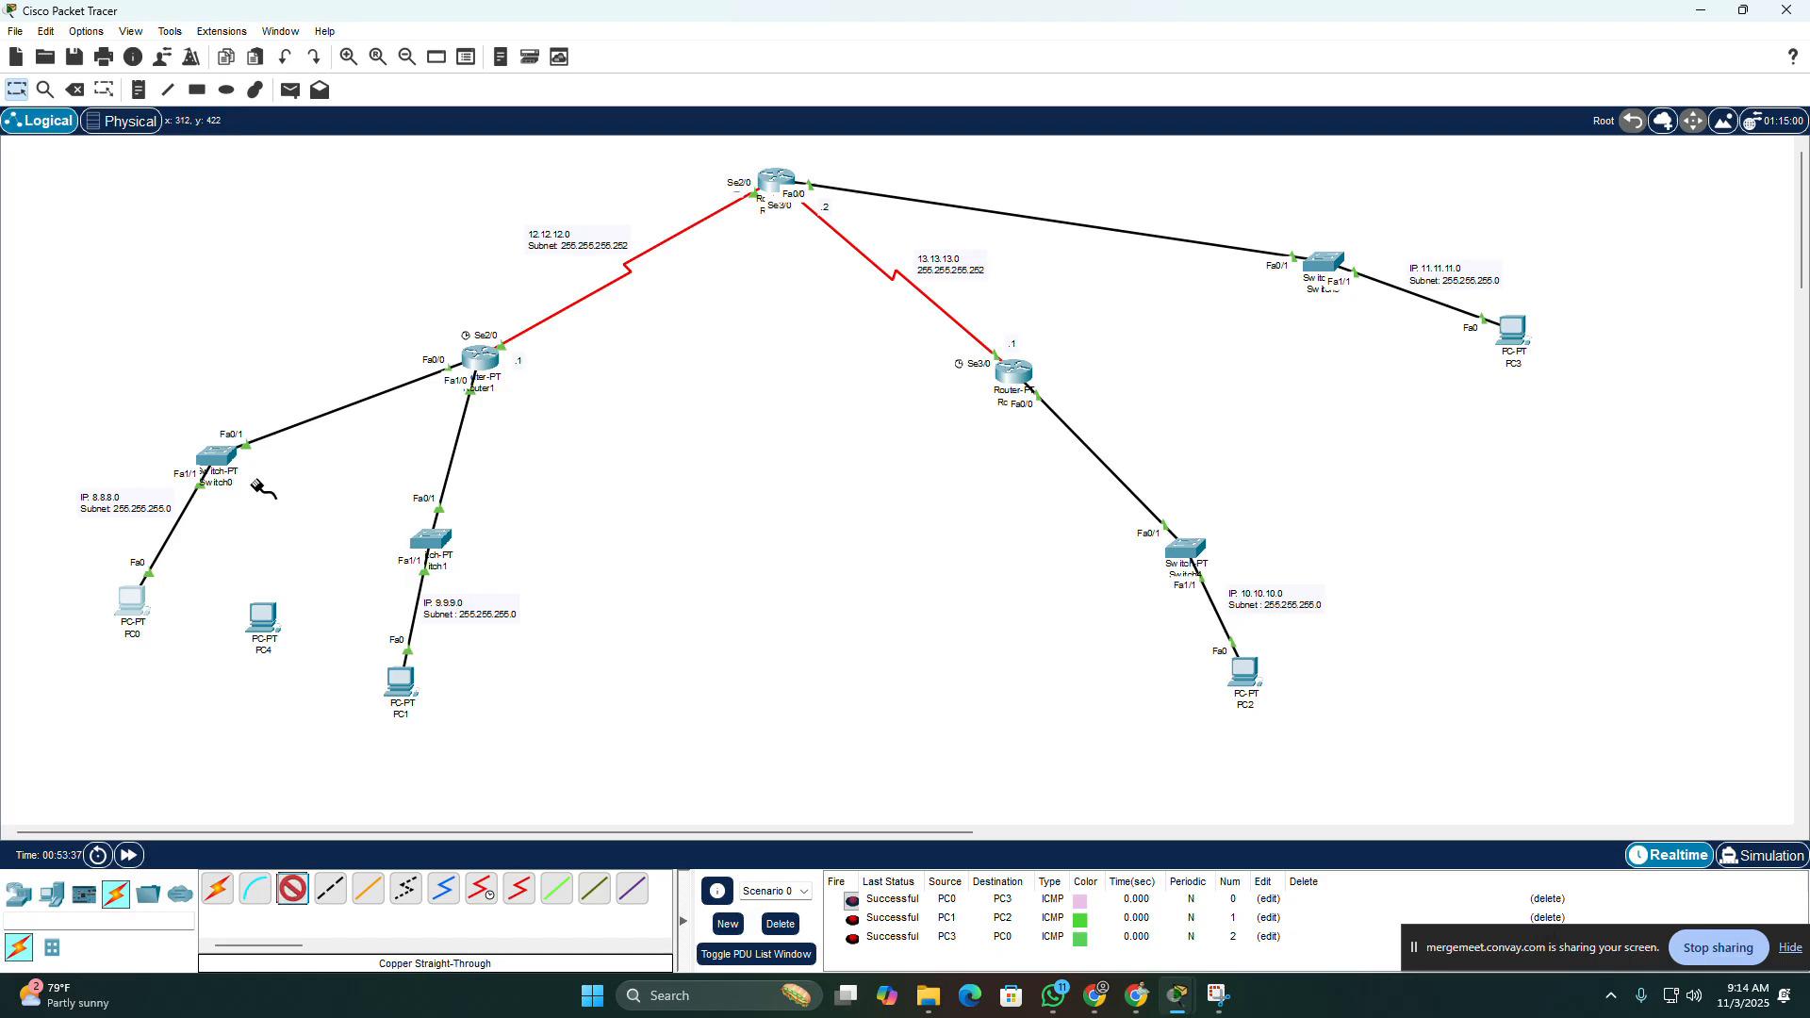
click(218, 458)
click(260, 493)
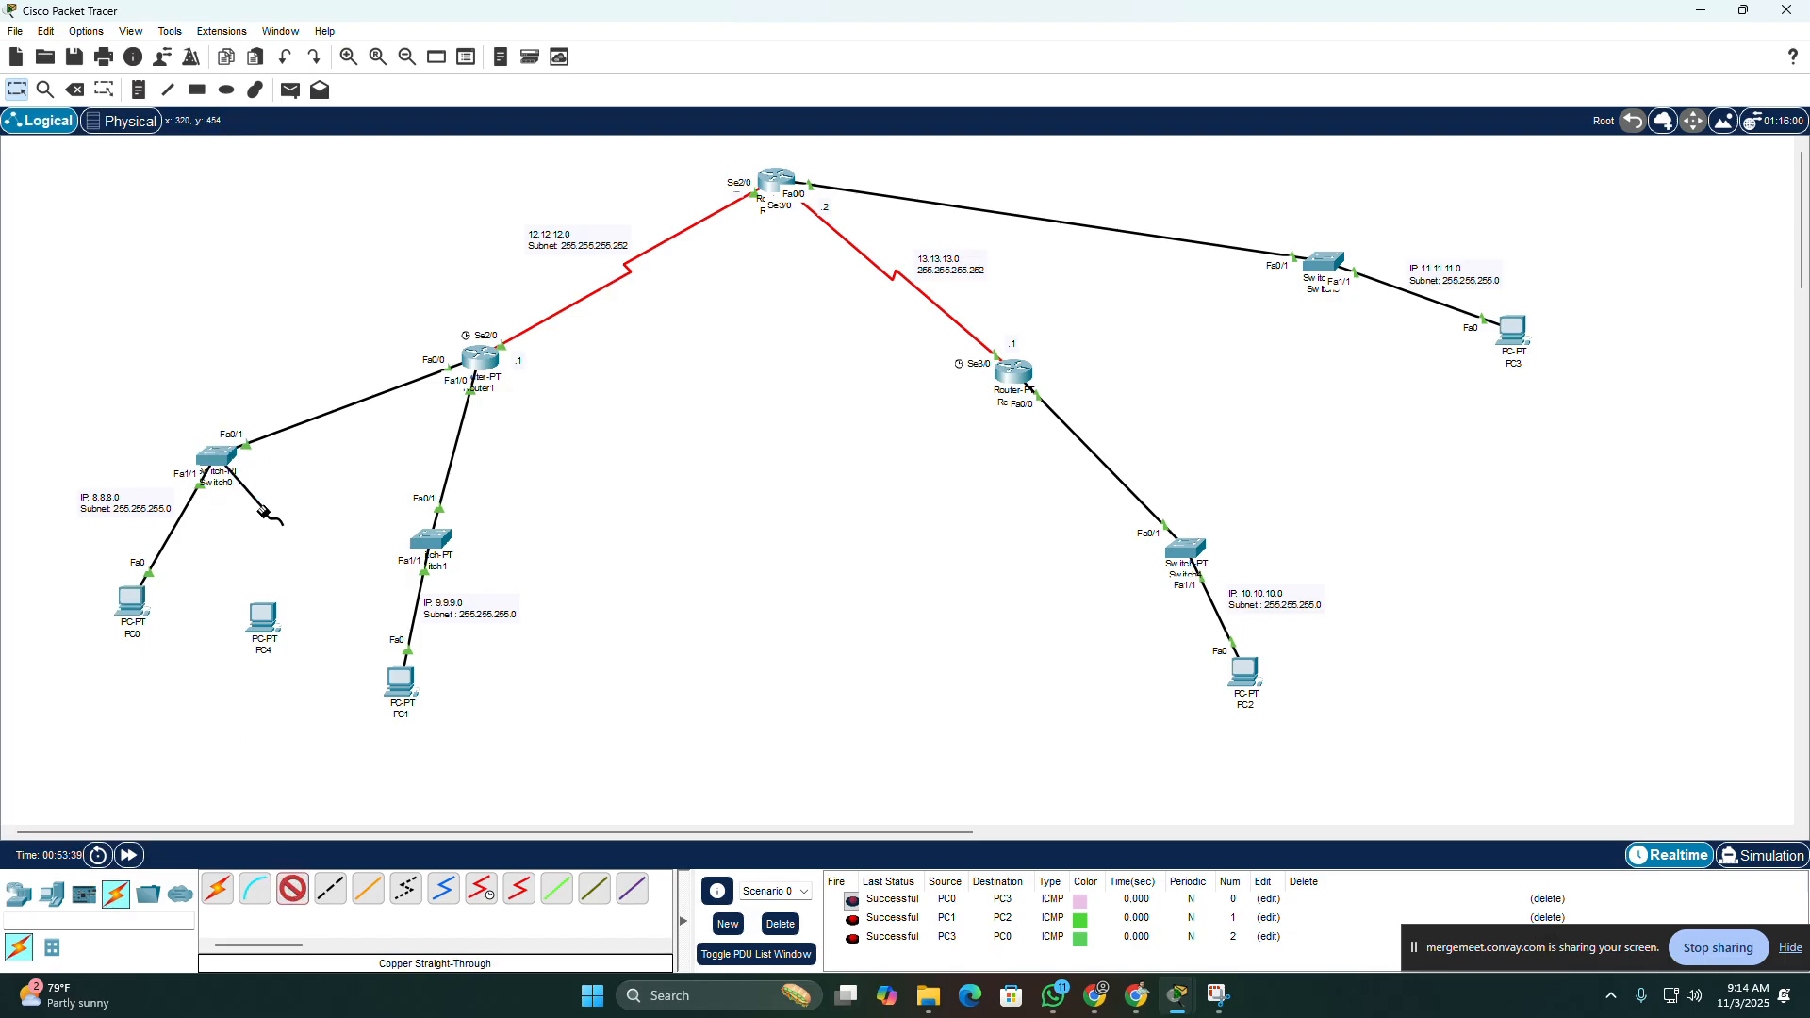
click(266, 621)
click(320, 697)
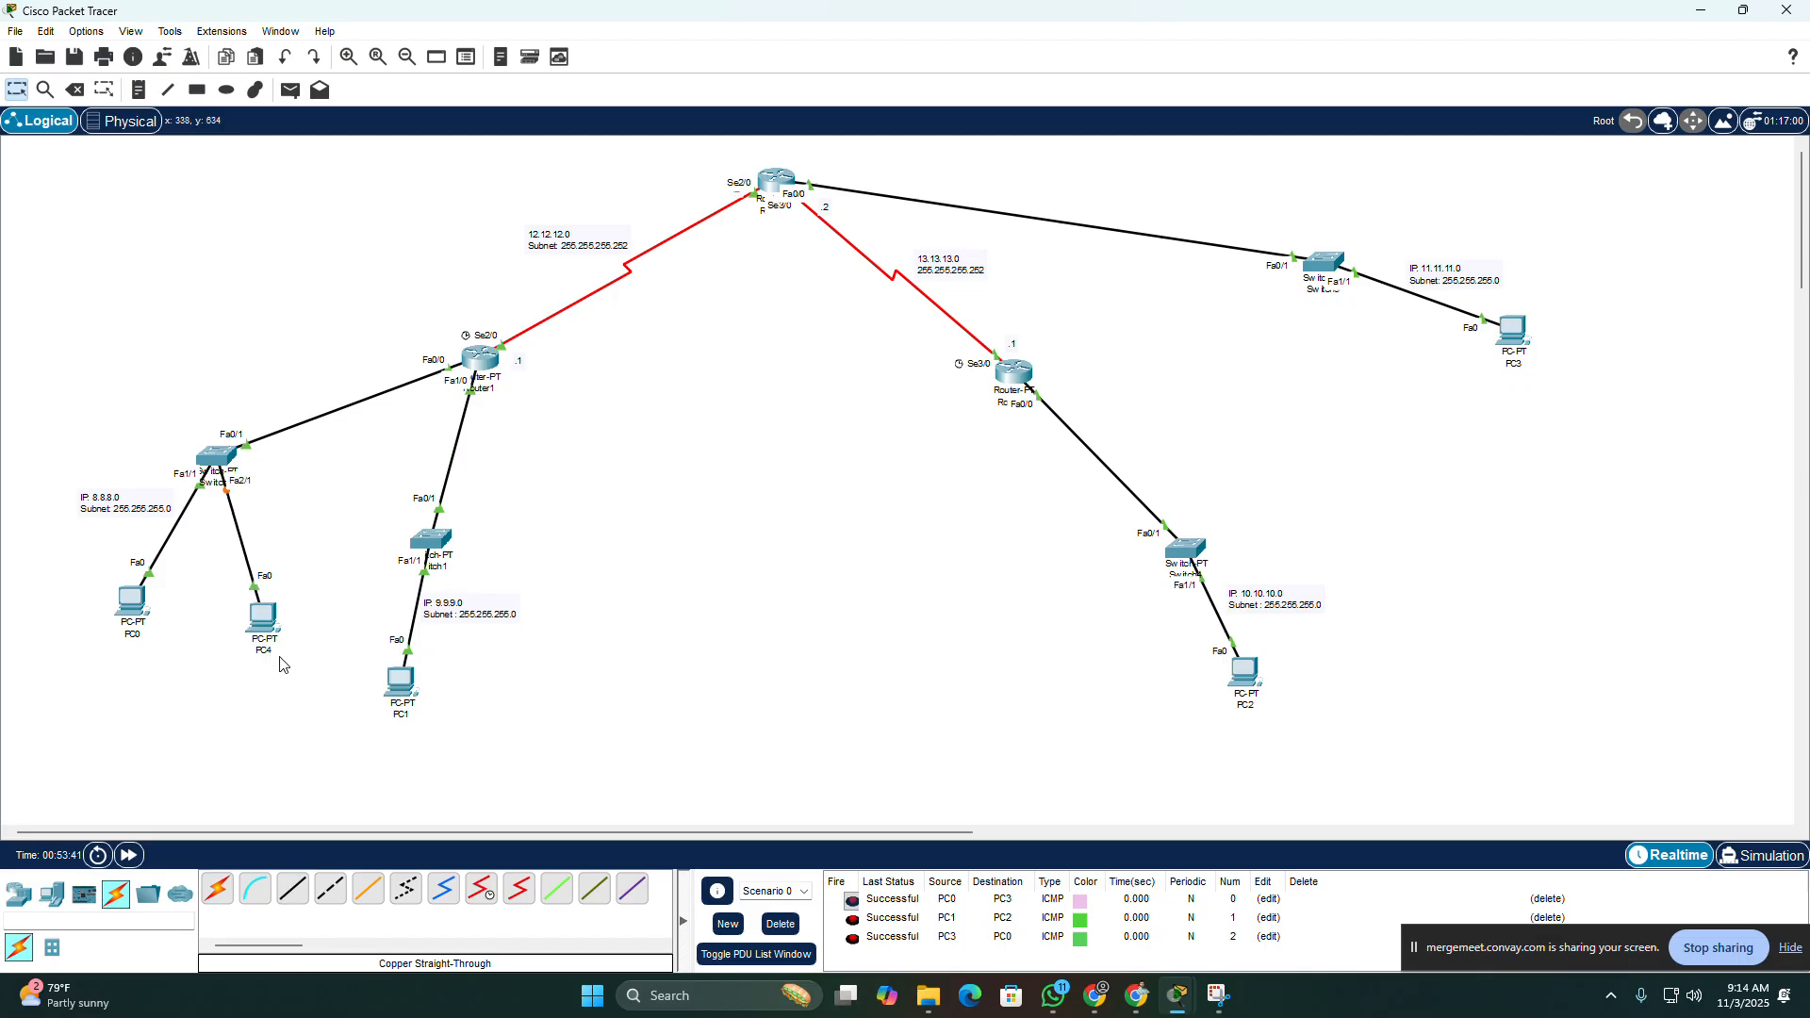
Step: Set PC4's IPv4 configuration to DHCP, switching to Static and back to DHCP to repeat the address request
click(265, 622)
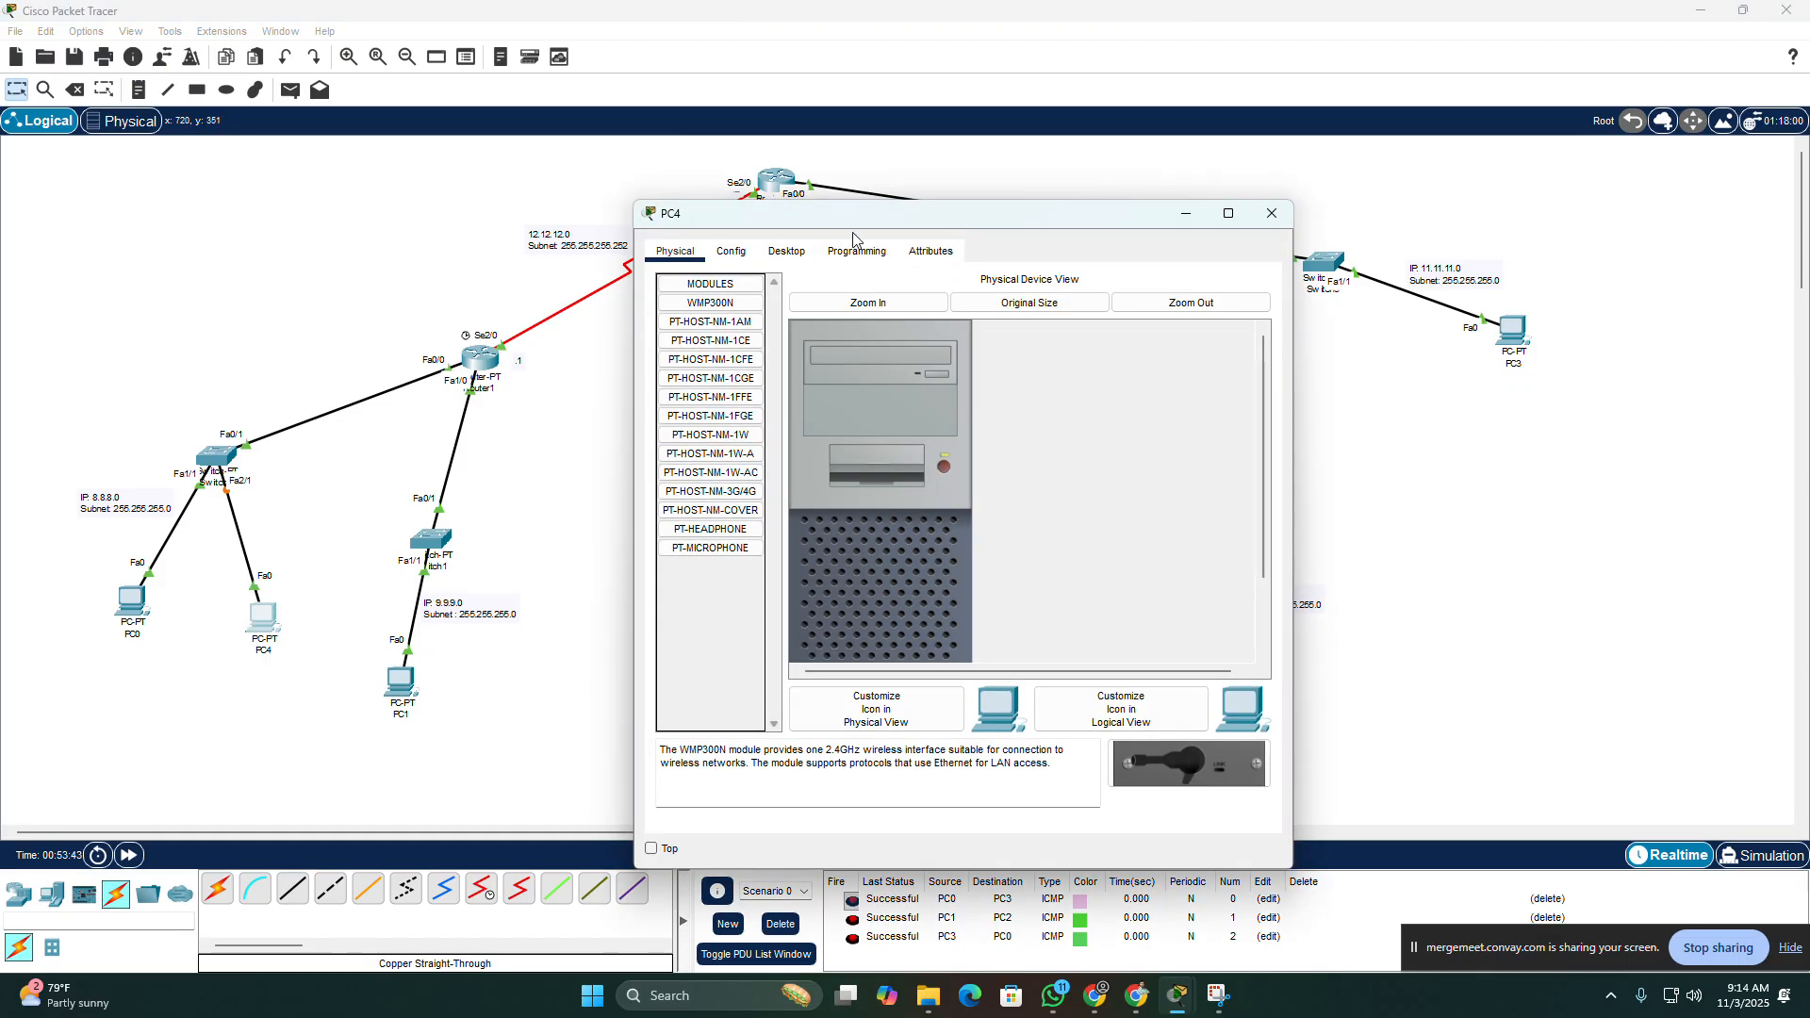
click(766, 259)
click(688, 334)
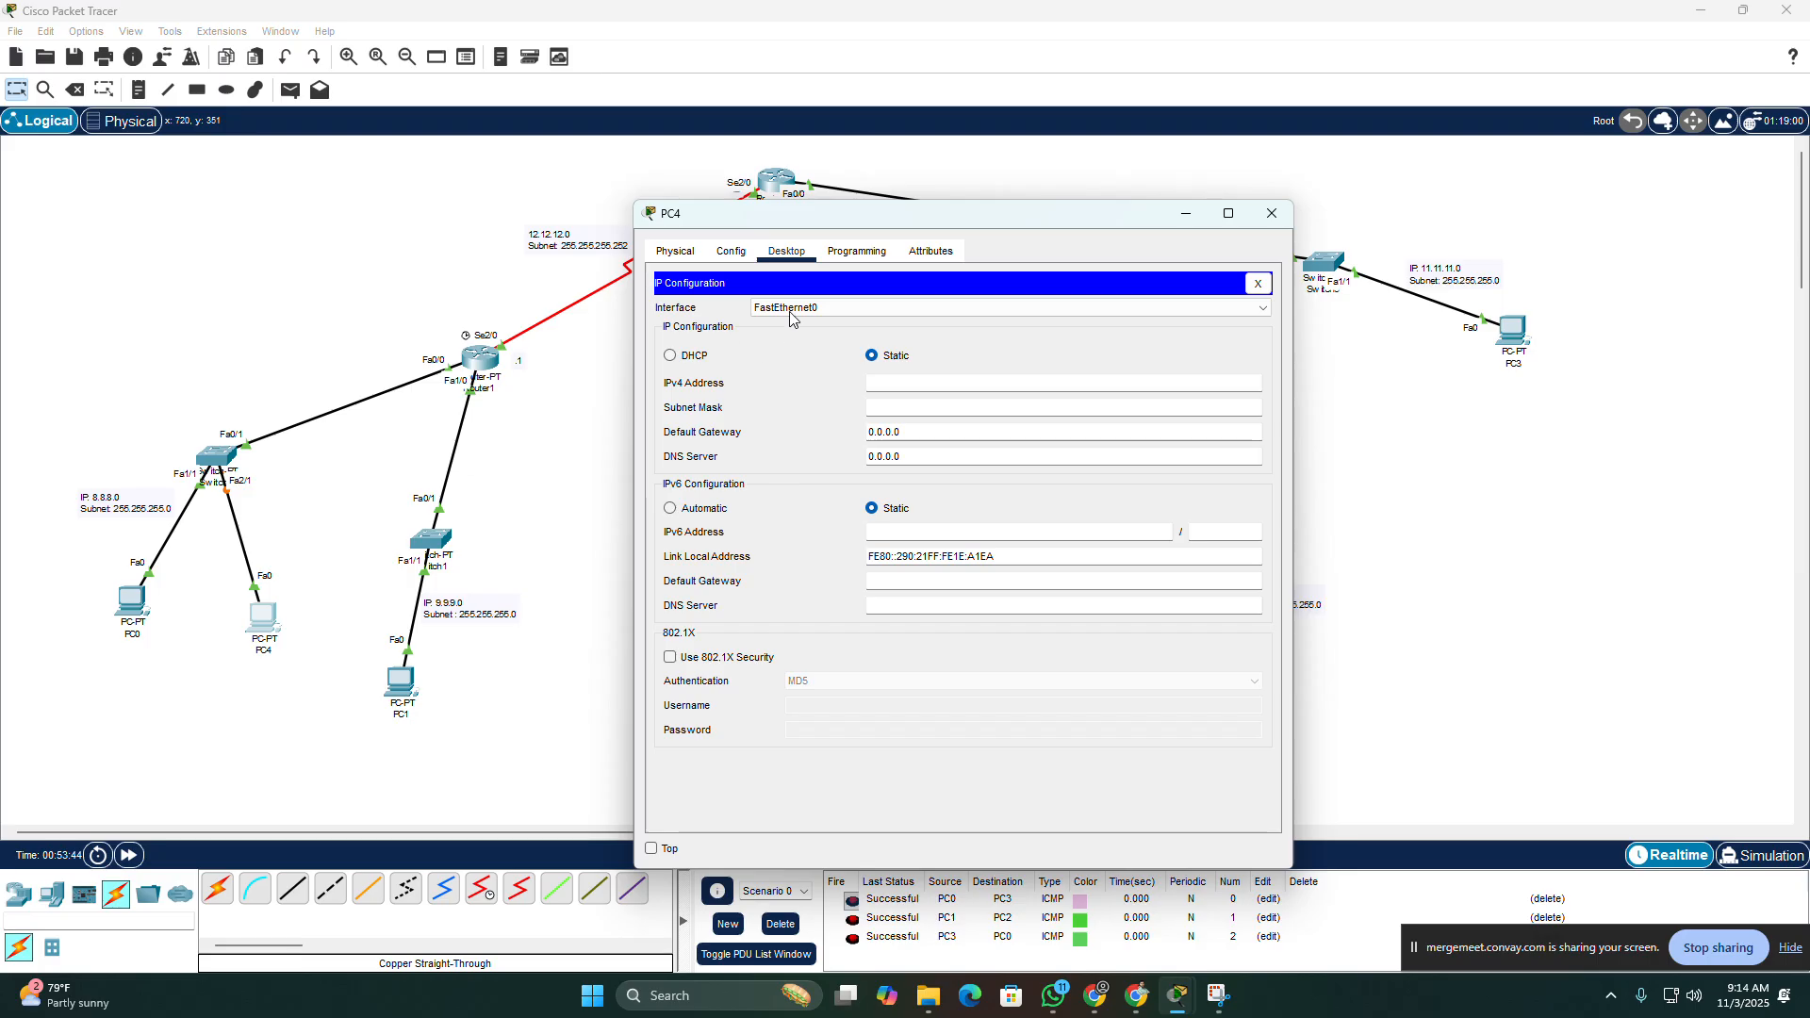
click(678, 358)
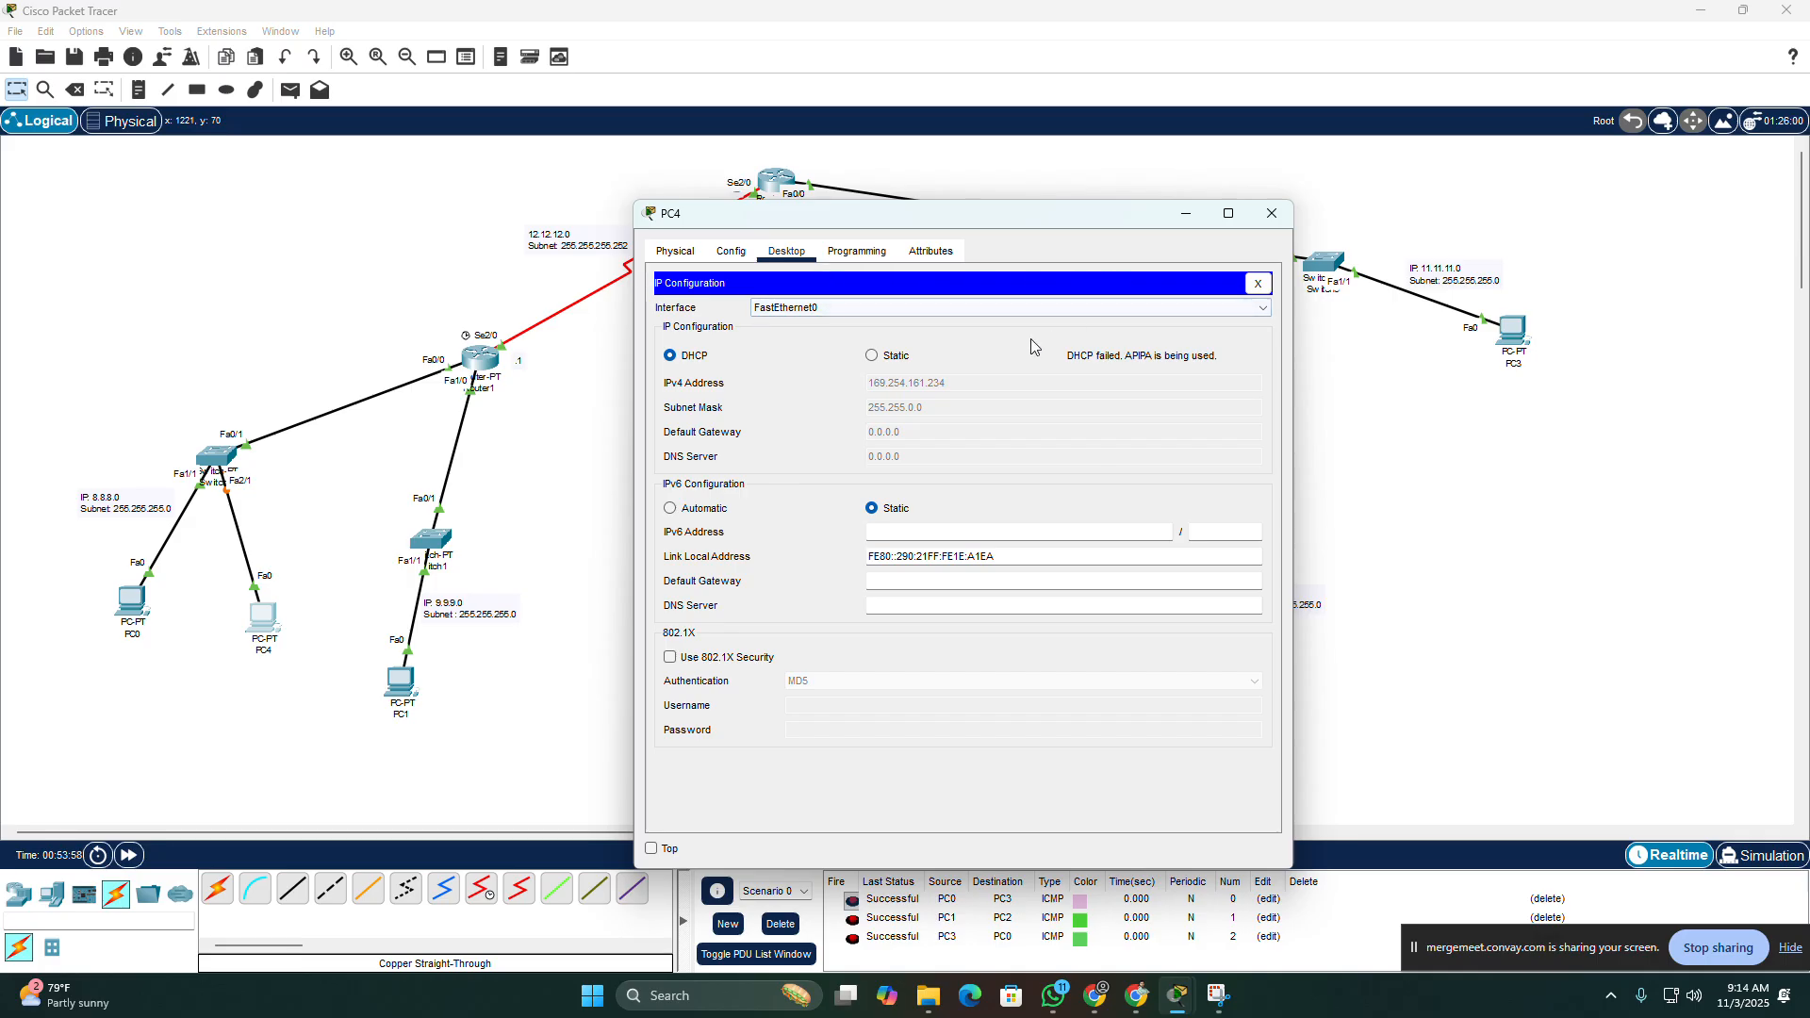
click(892, 357)
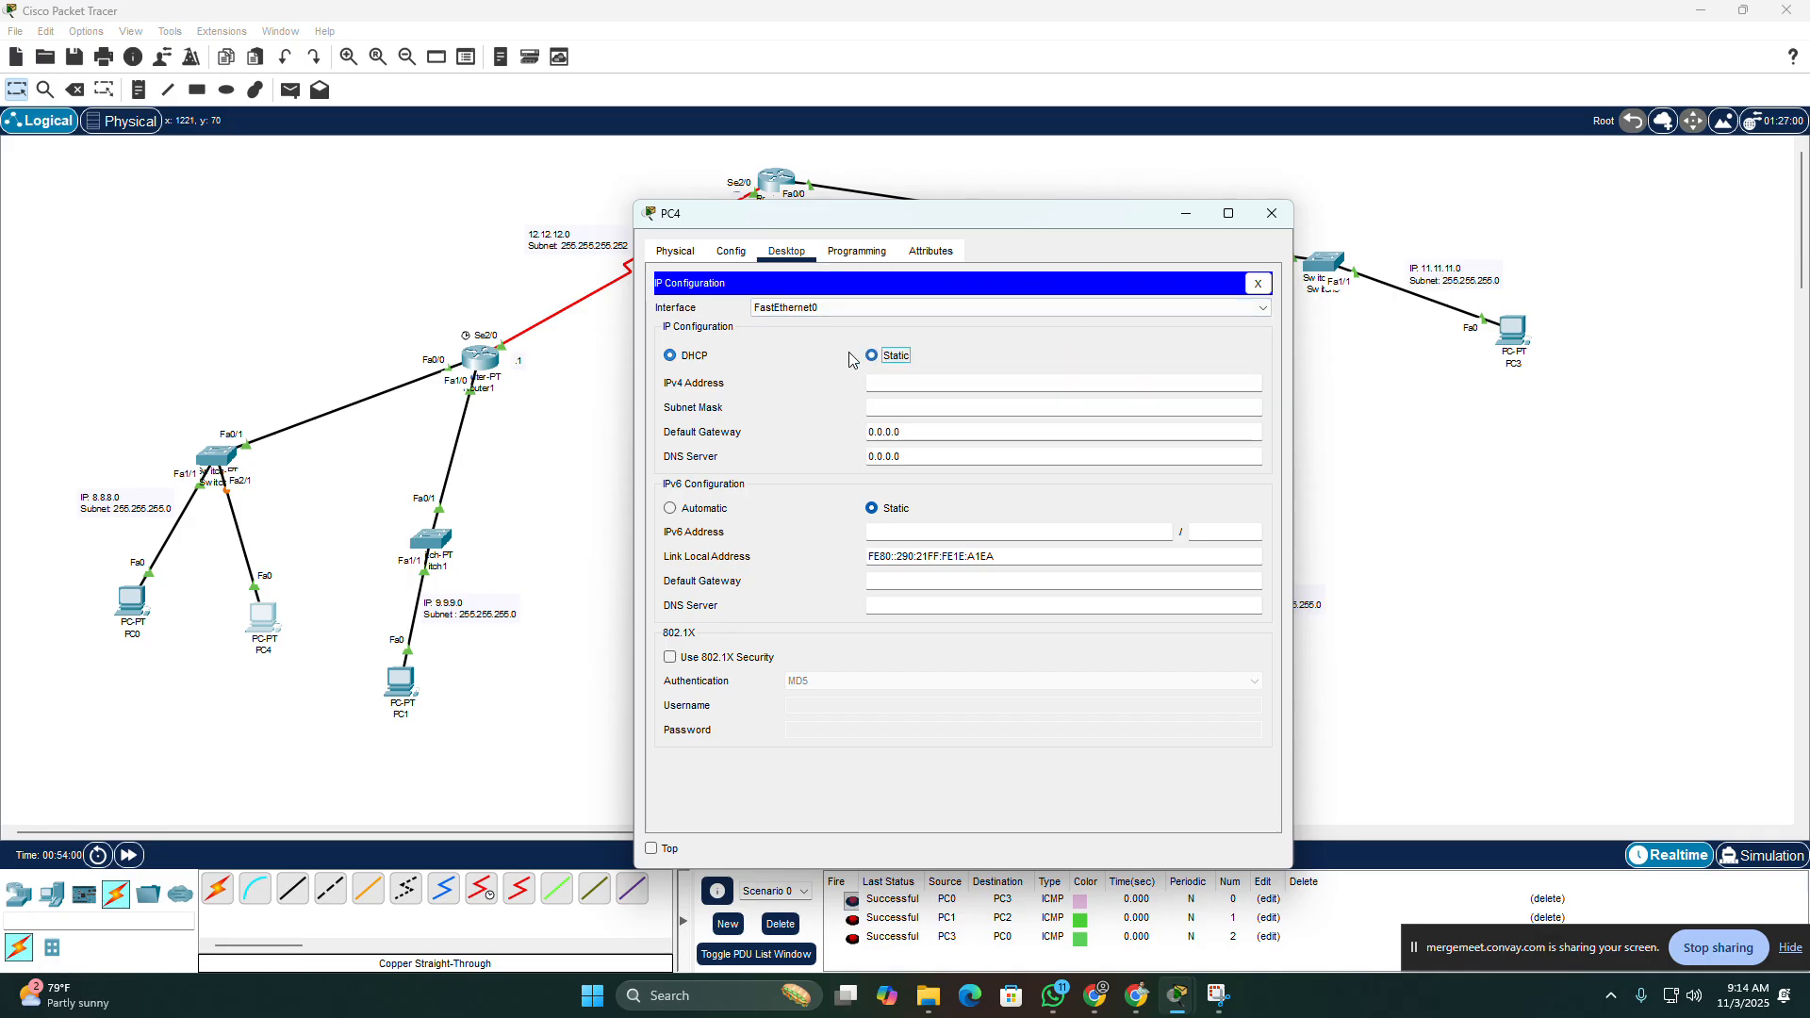
click(688, 359)
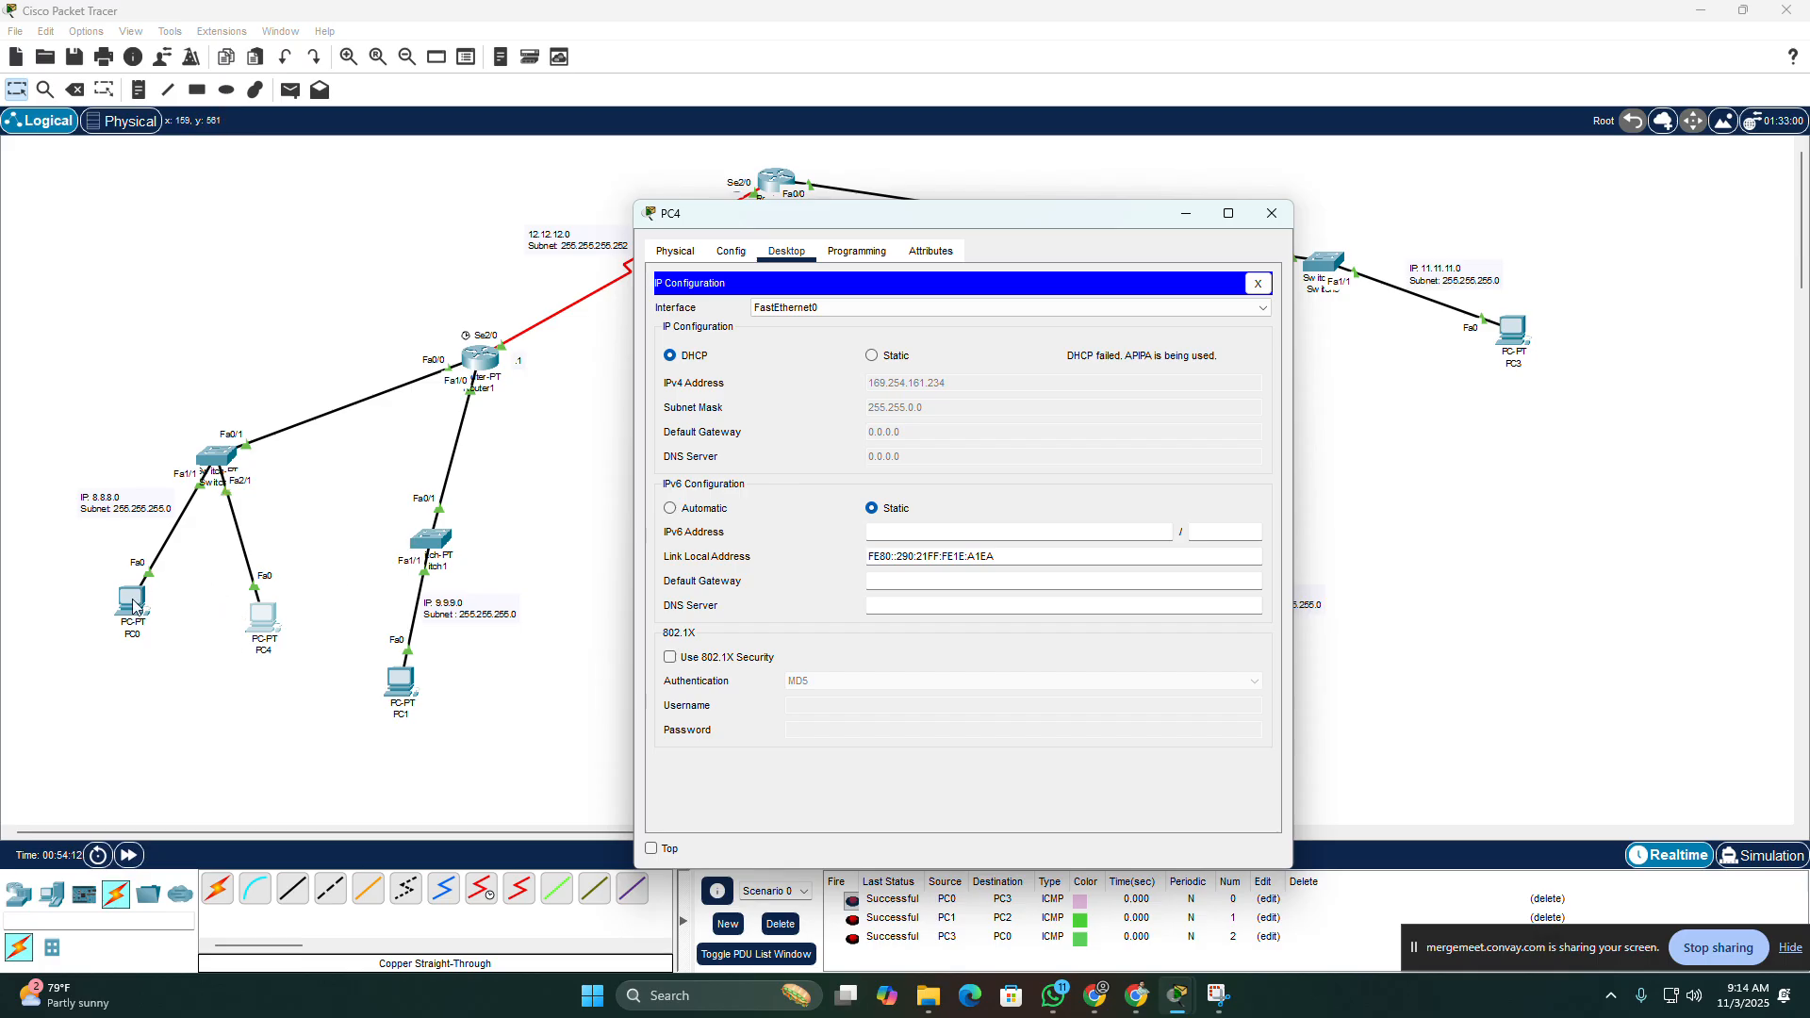
Step: Recheck PC4's global settings and the DHCP address details for its FastEthernet0 interface
drag(996, 225, 1327, 233)
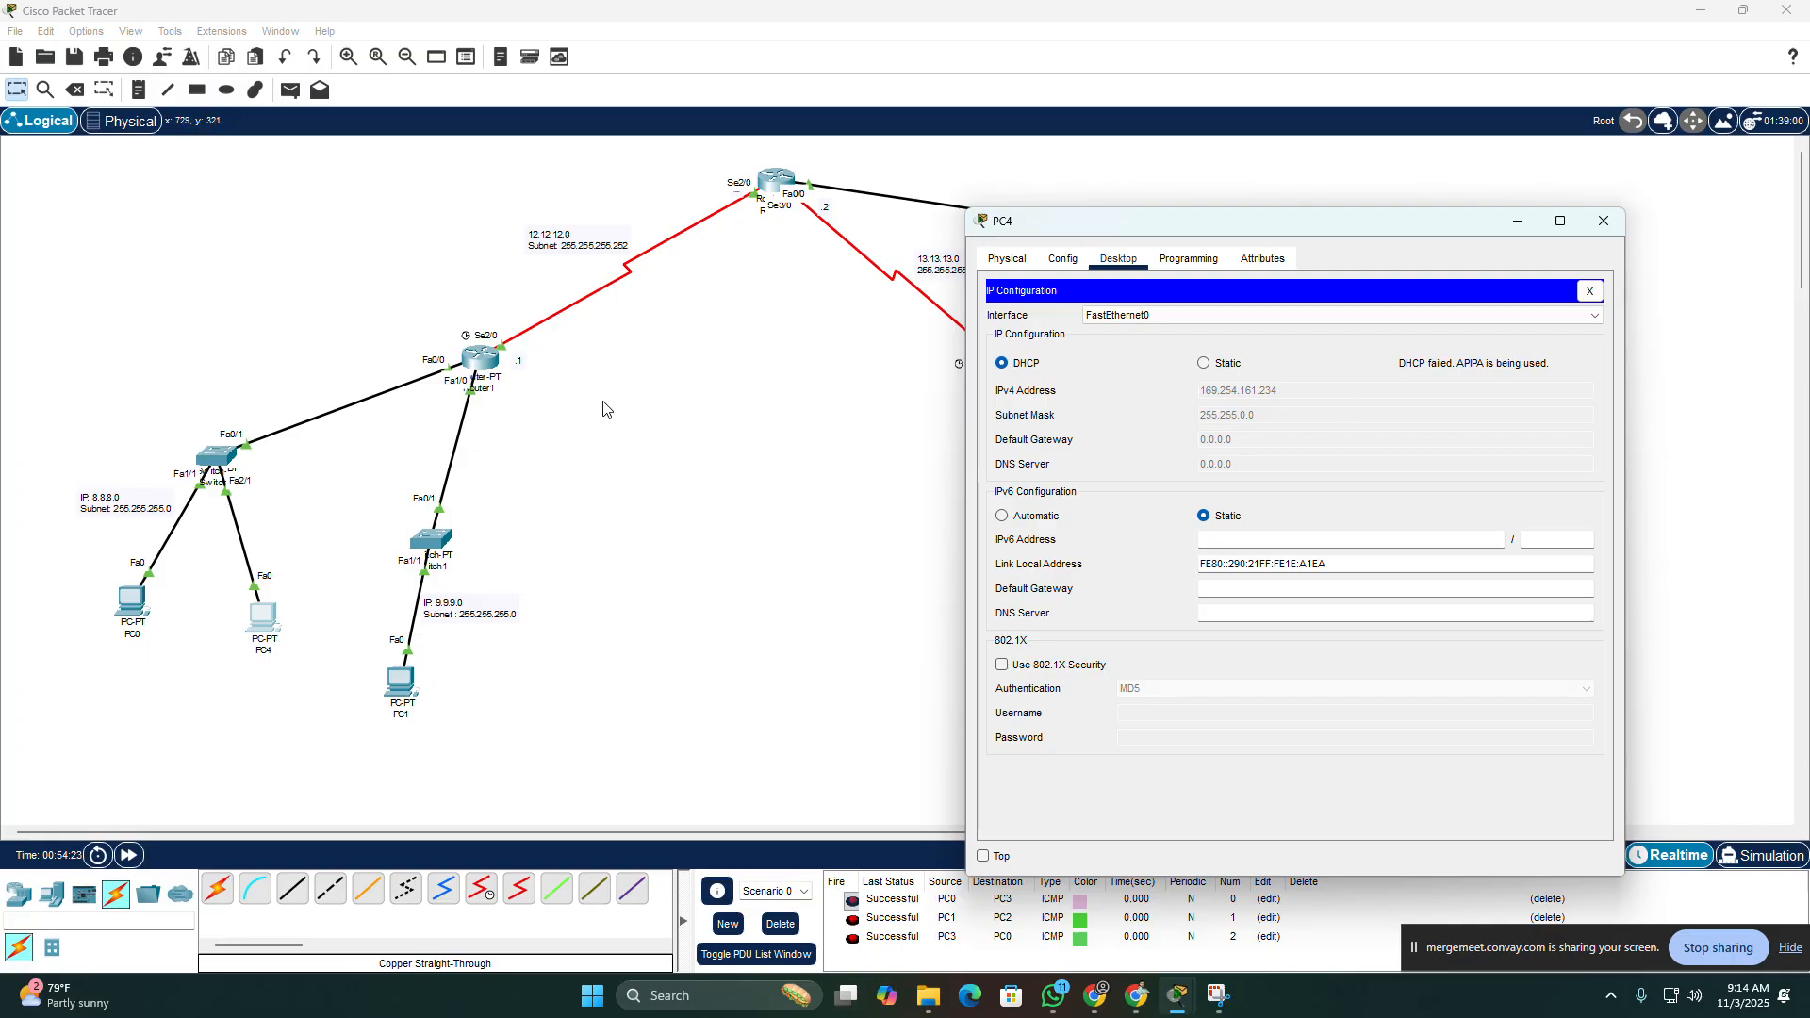
click(1063, 258)
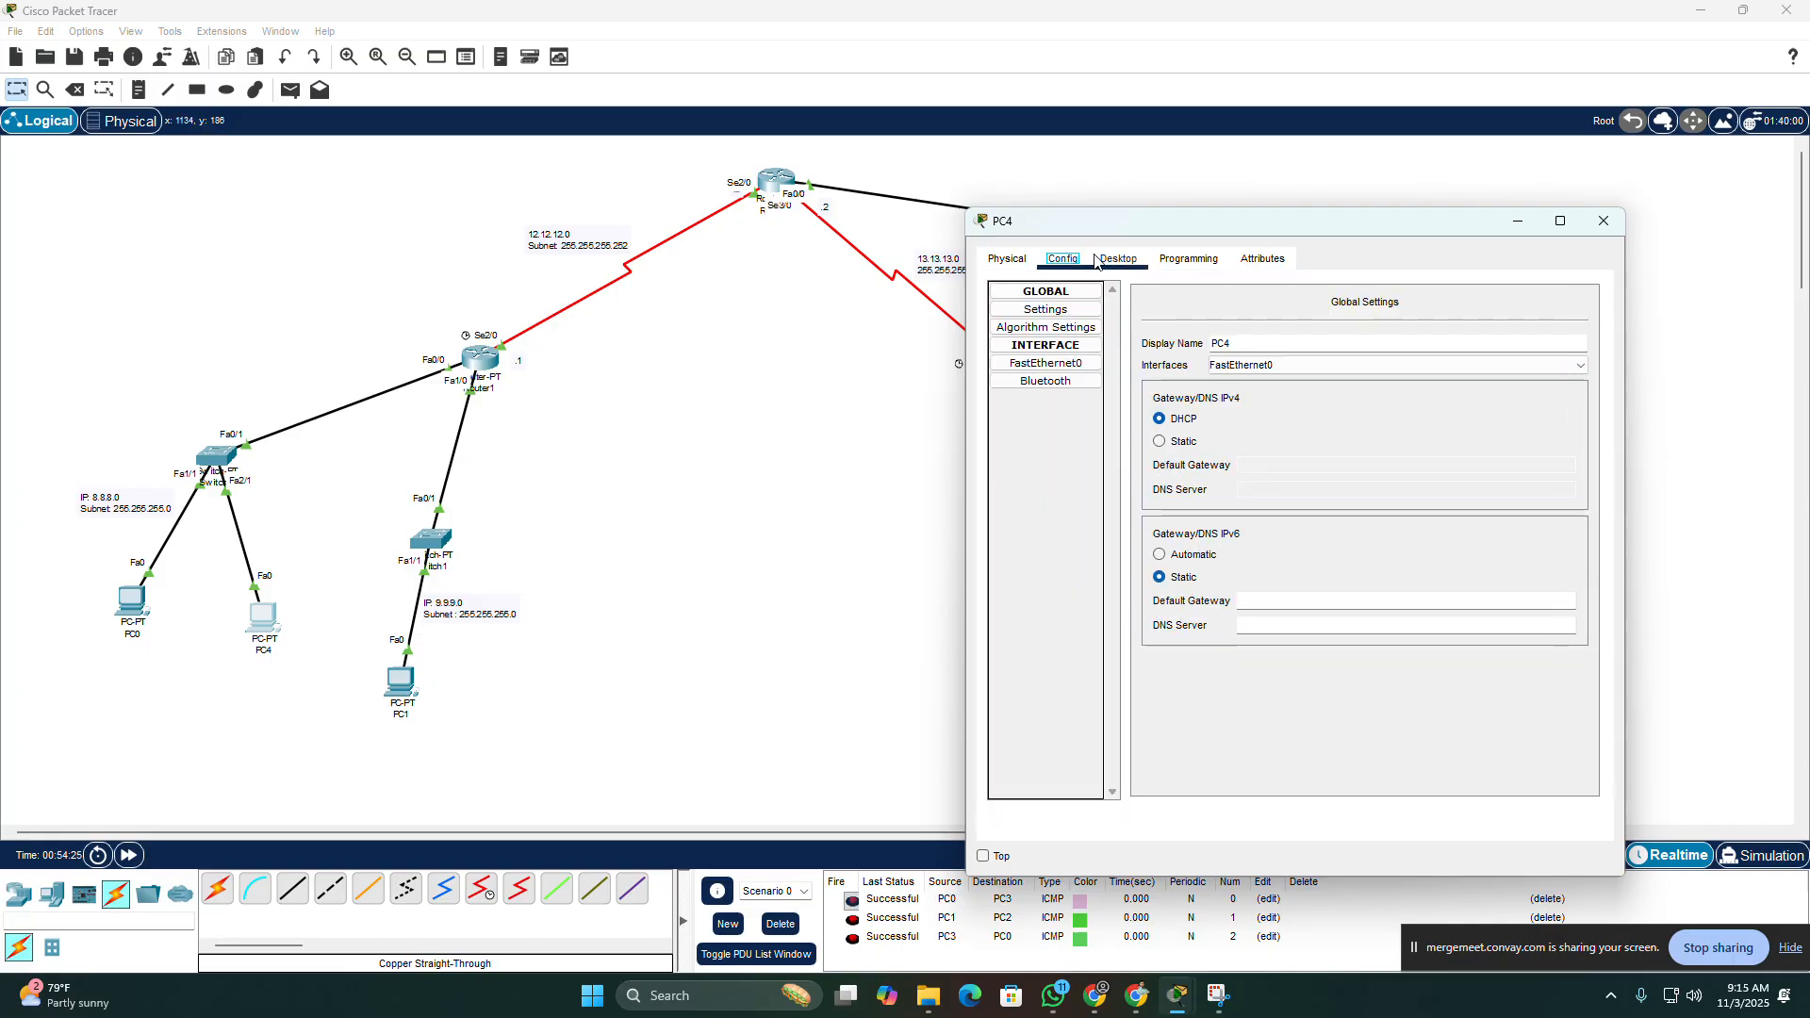
click(1118, 258)
click(1450, 317)
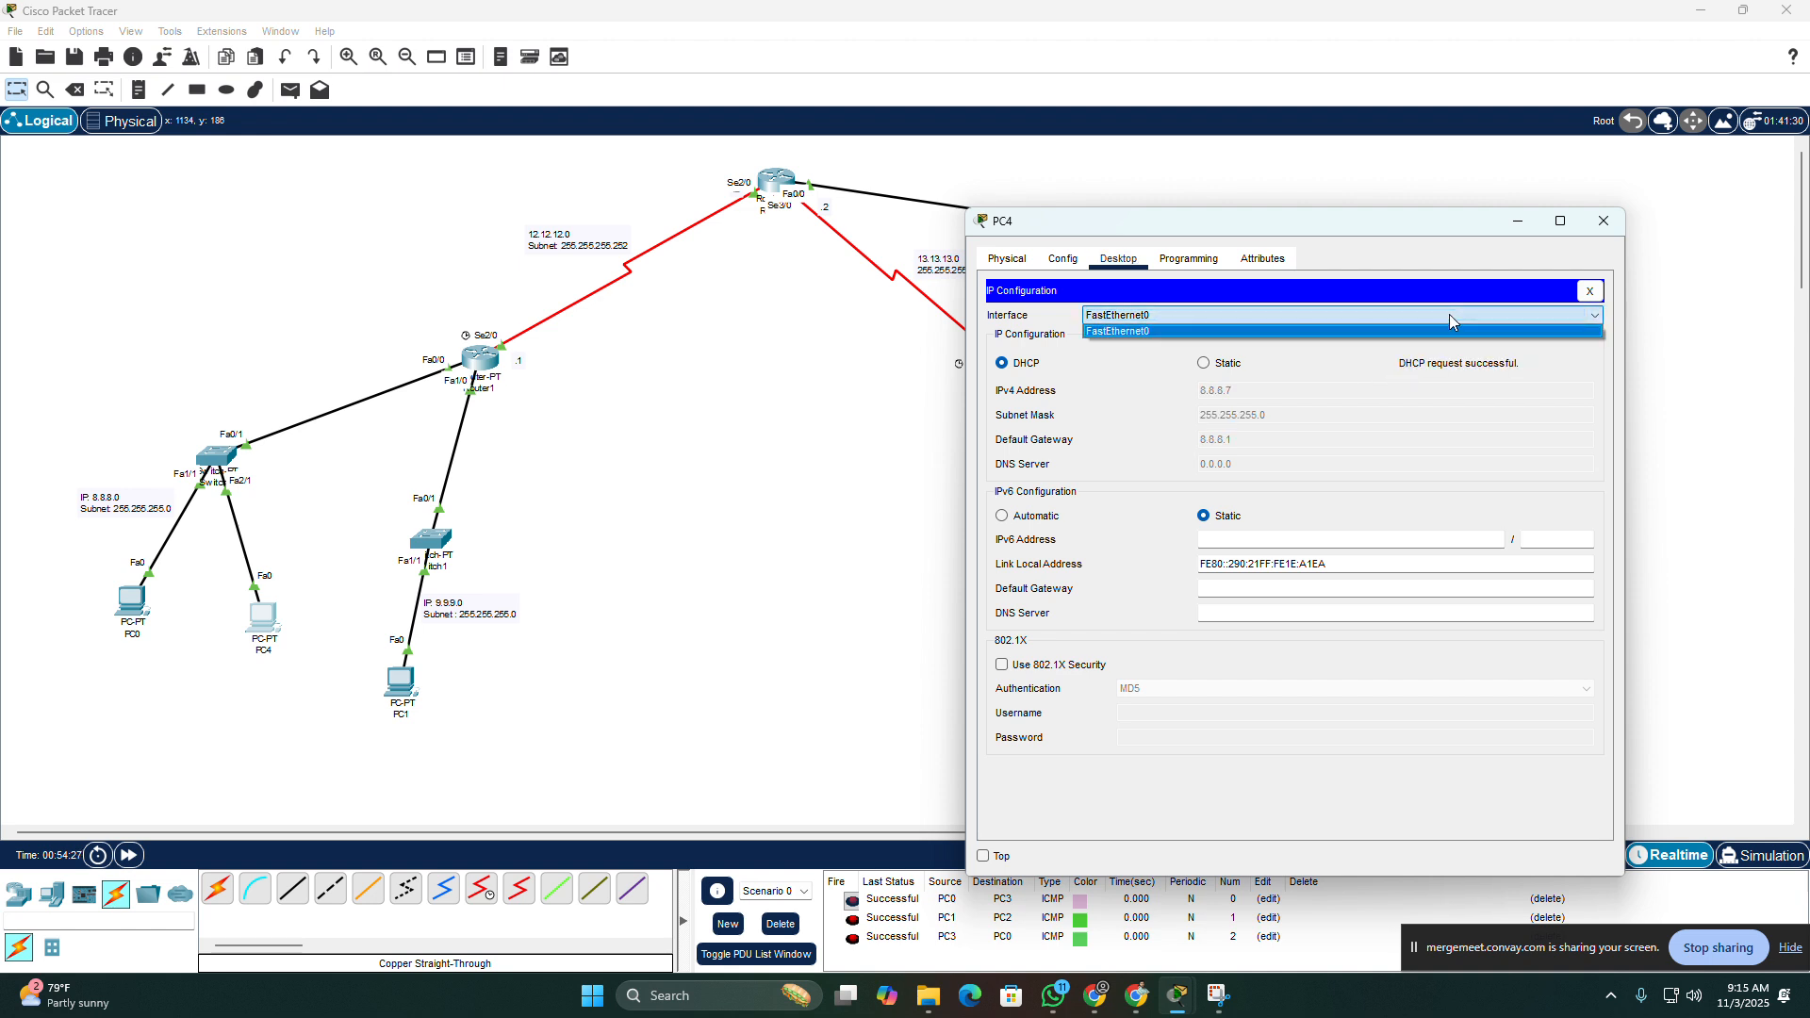
click(1451, 321)
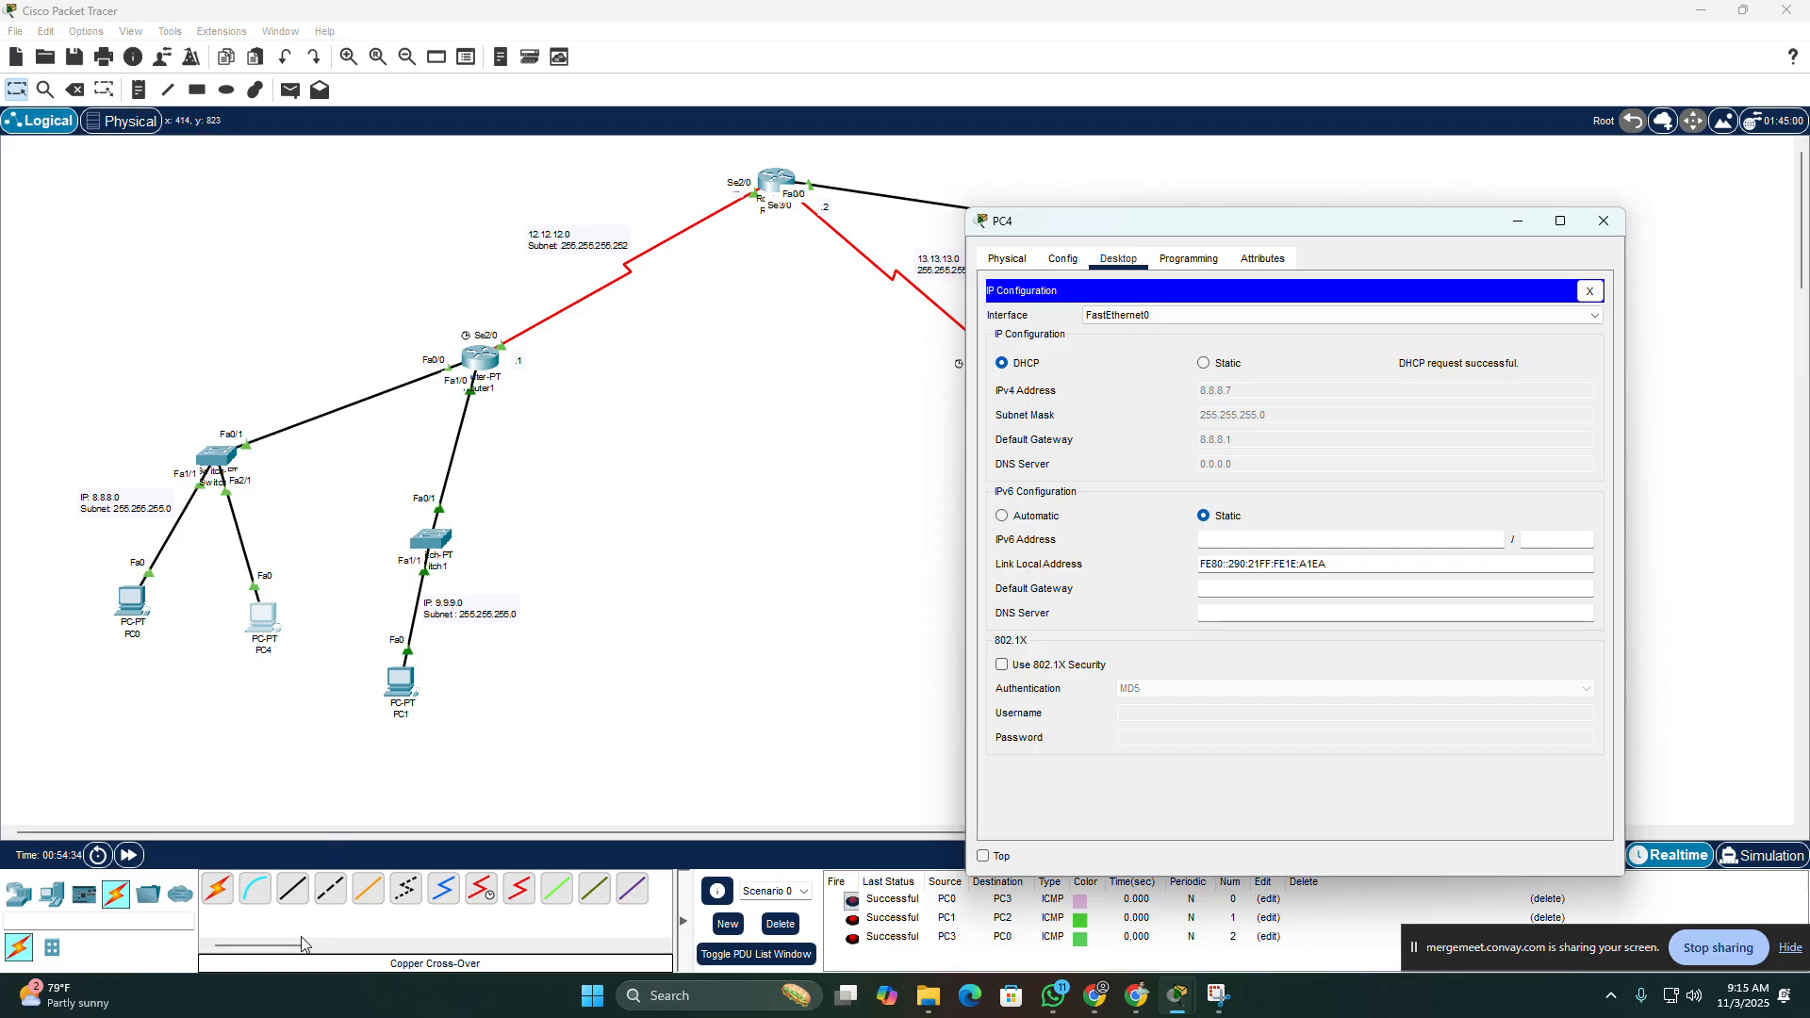
Step: Add a laptop to the workspace above Switch0
click(52, 893)
click(255, 890)
click(104, 320)
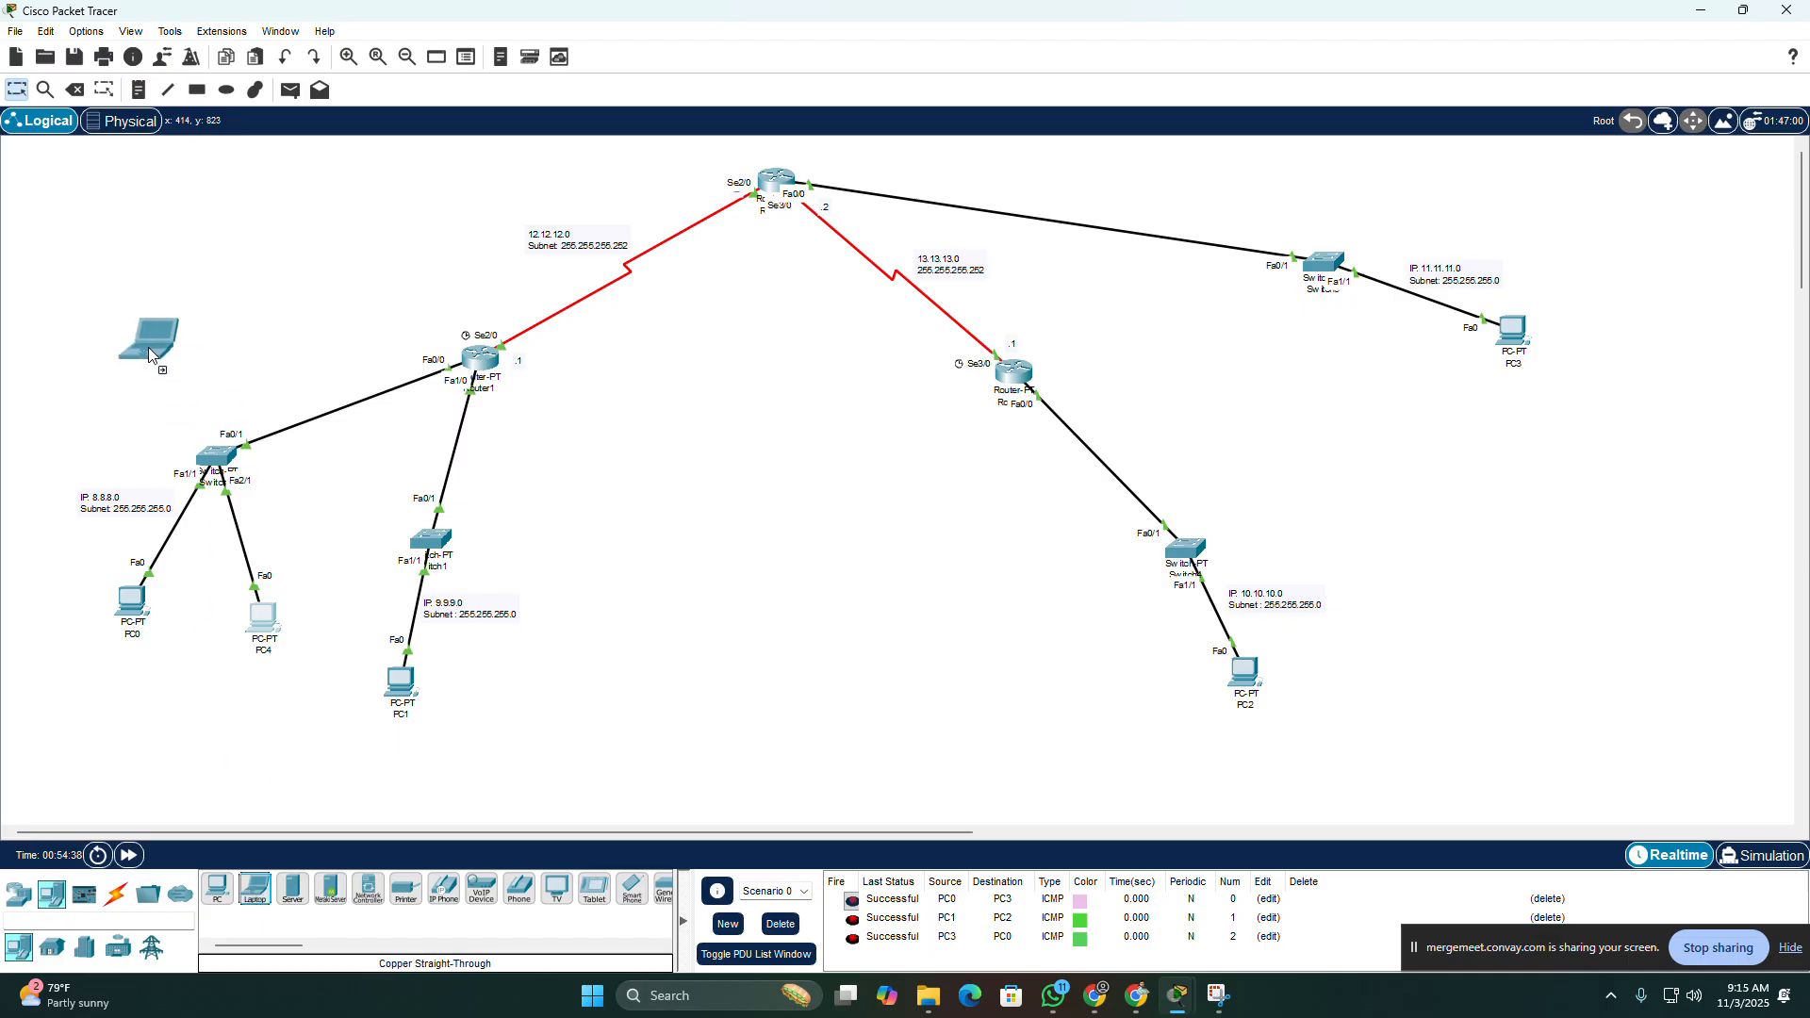
Step: Connect Switch0's FastEthernet3/1 to Laptop0's FastEthernet0 with a copper straight-through cable
click(116, 893)
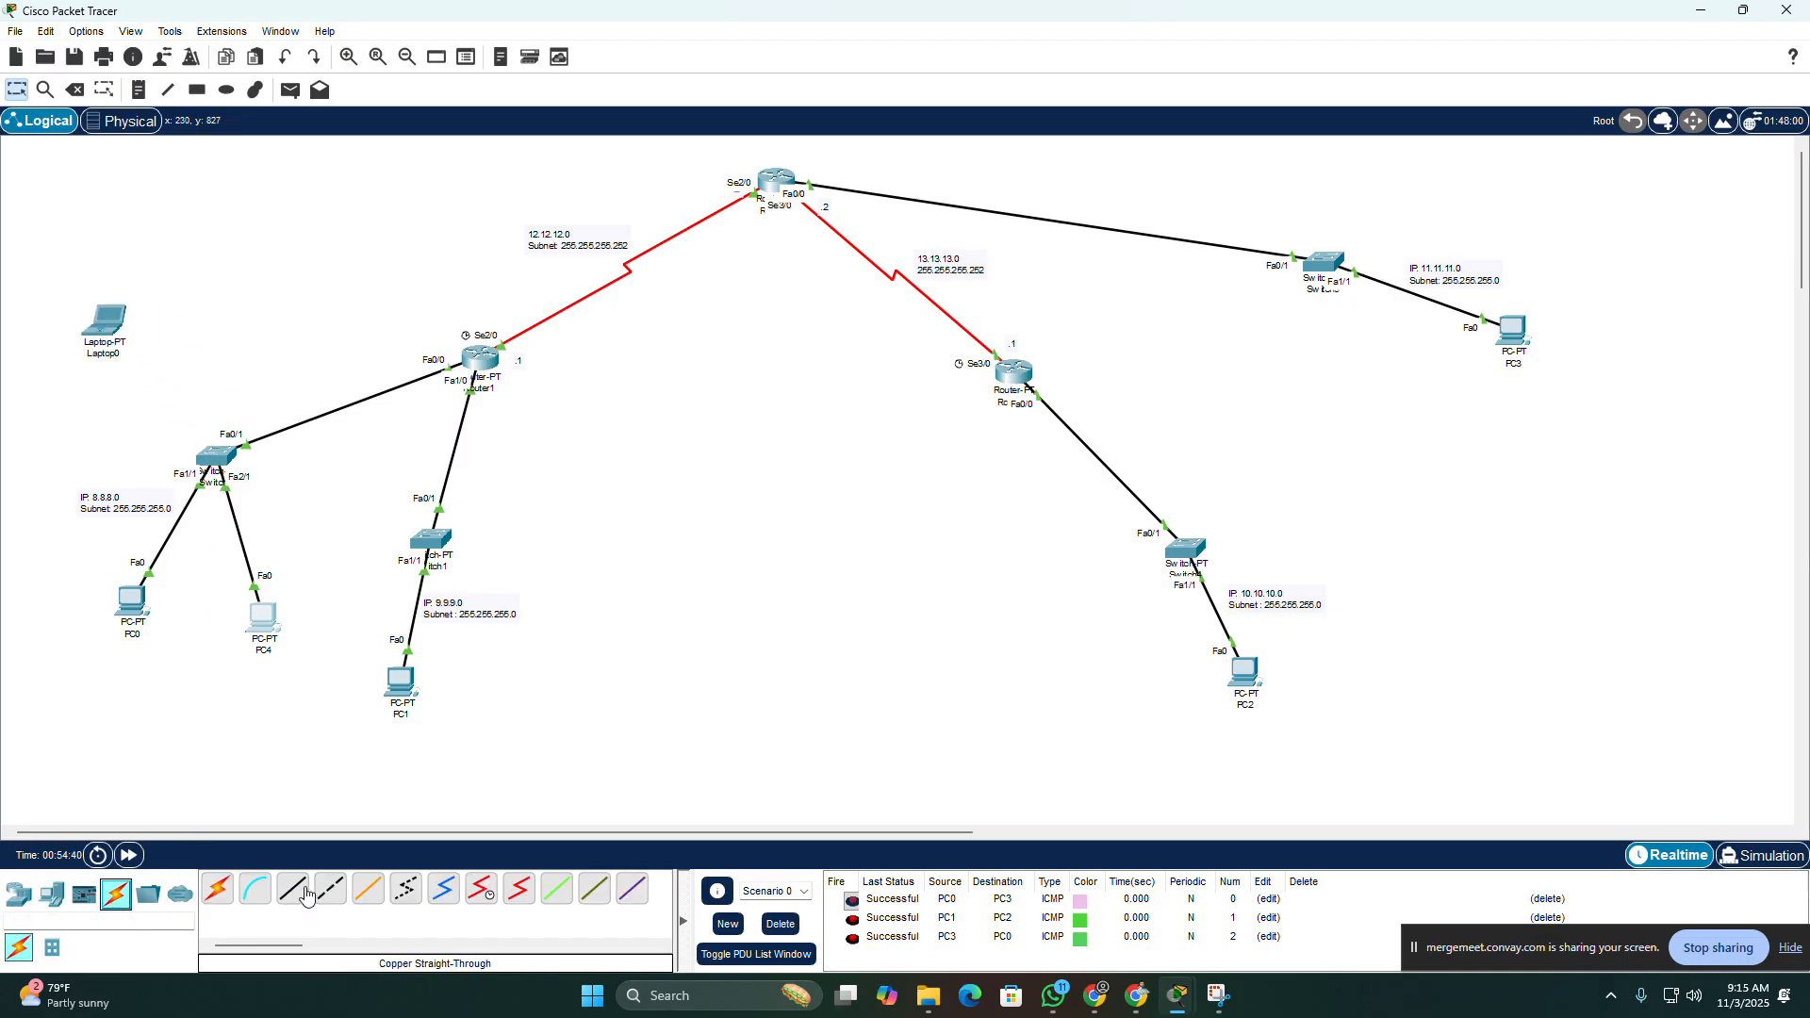
click(292, 890)
click(219, 460)
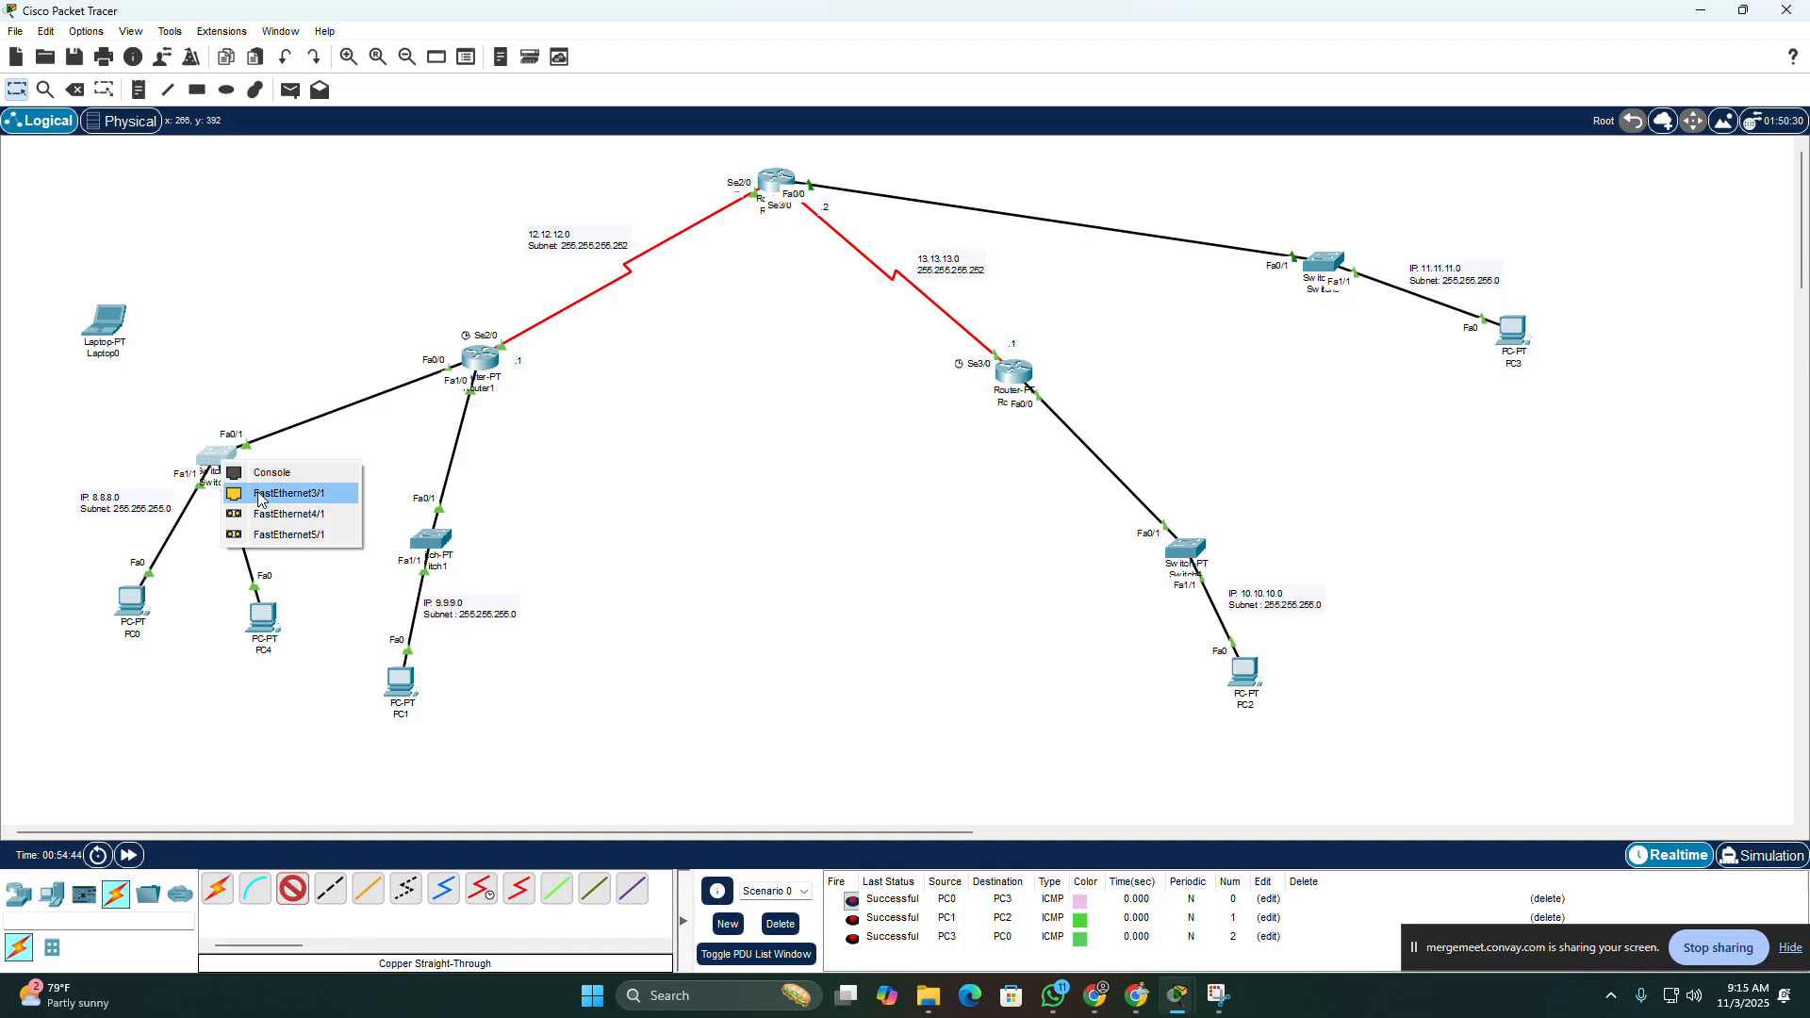
click(259, 493)
click(106, 322)
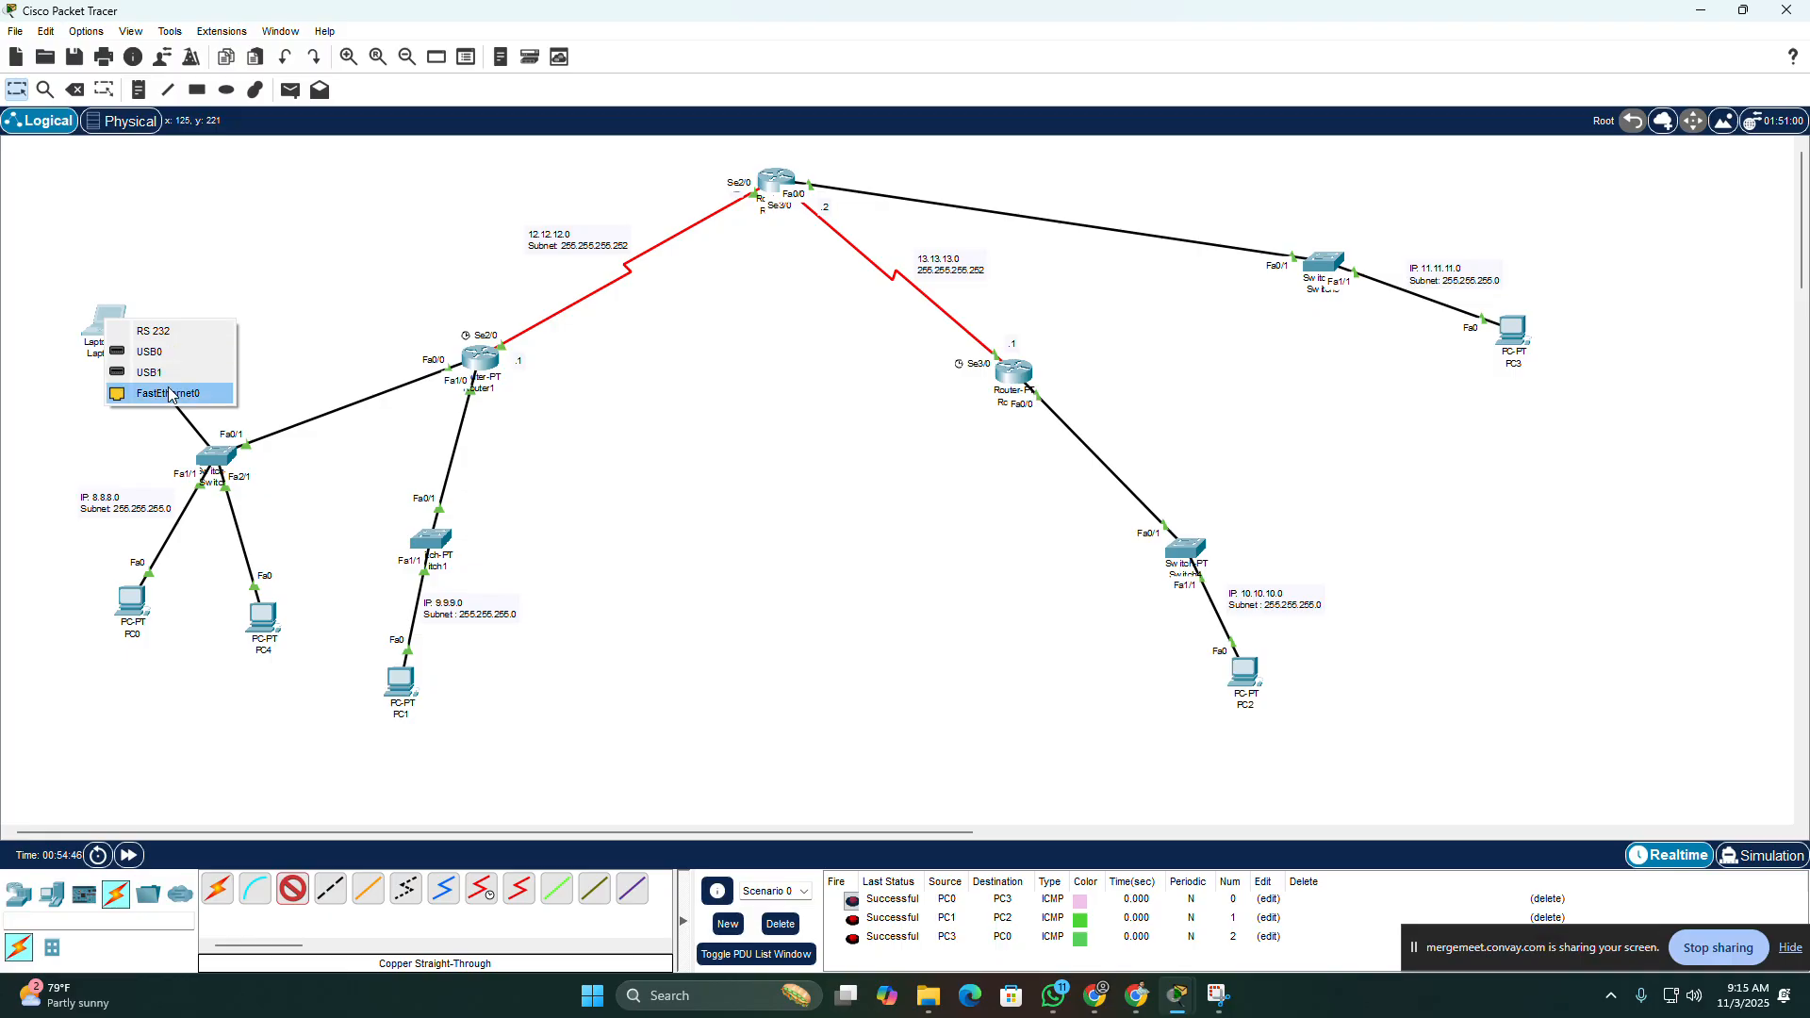
click(169, 394)
Step: Set Laptop0's IPv4 configuration to DHCP for its FastEthernet0 interface
click(104, 323)
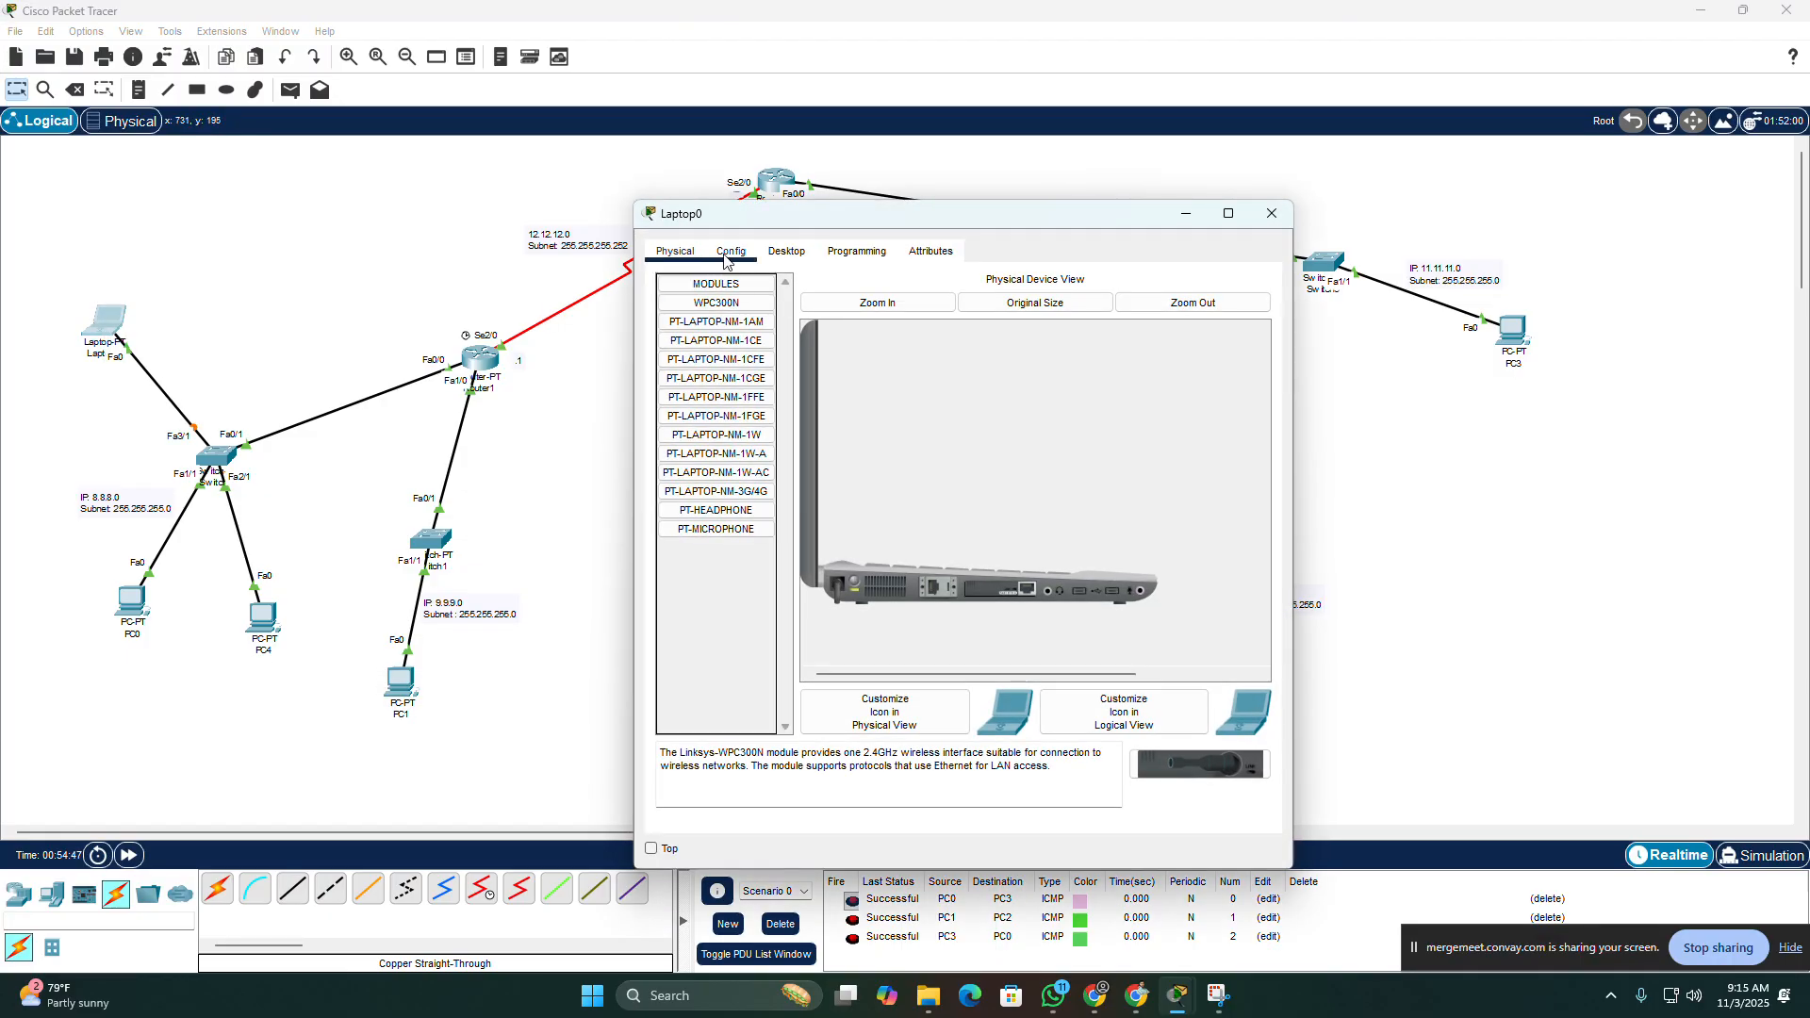
click(786, 250)
click(714, 317)
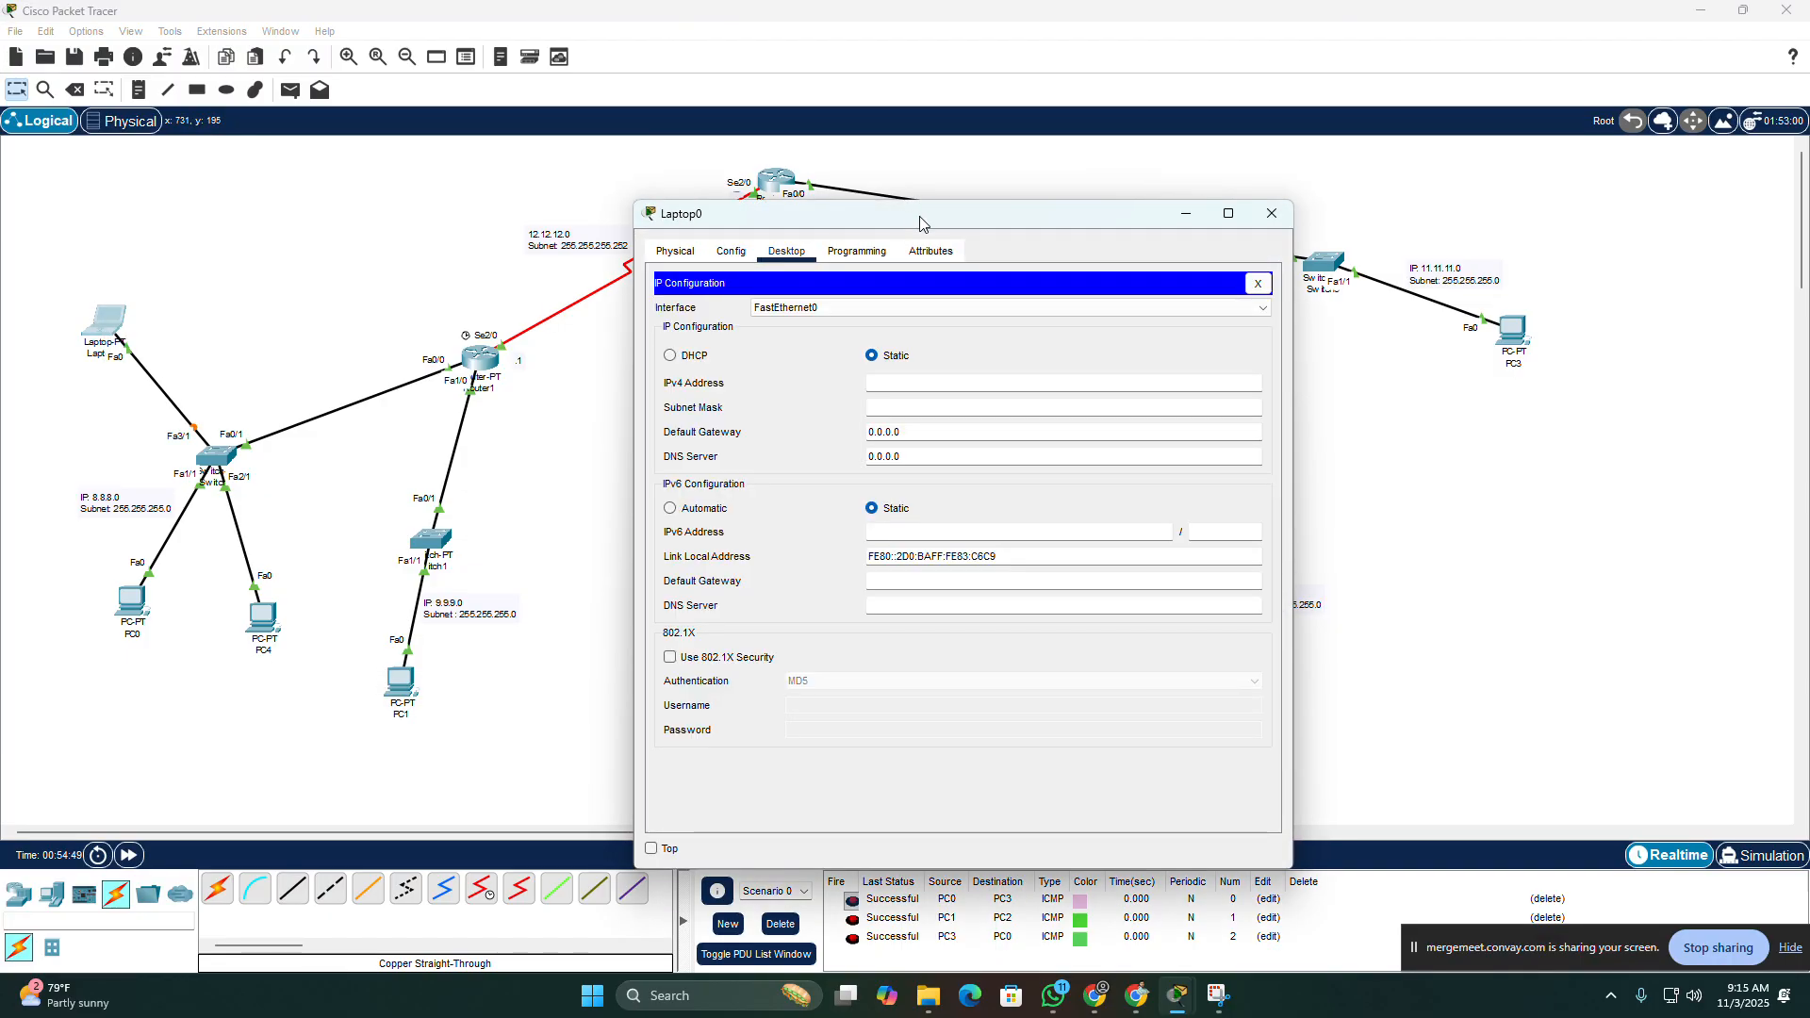
drag(919, 217, 1323, 102)
click(1076, 241)
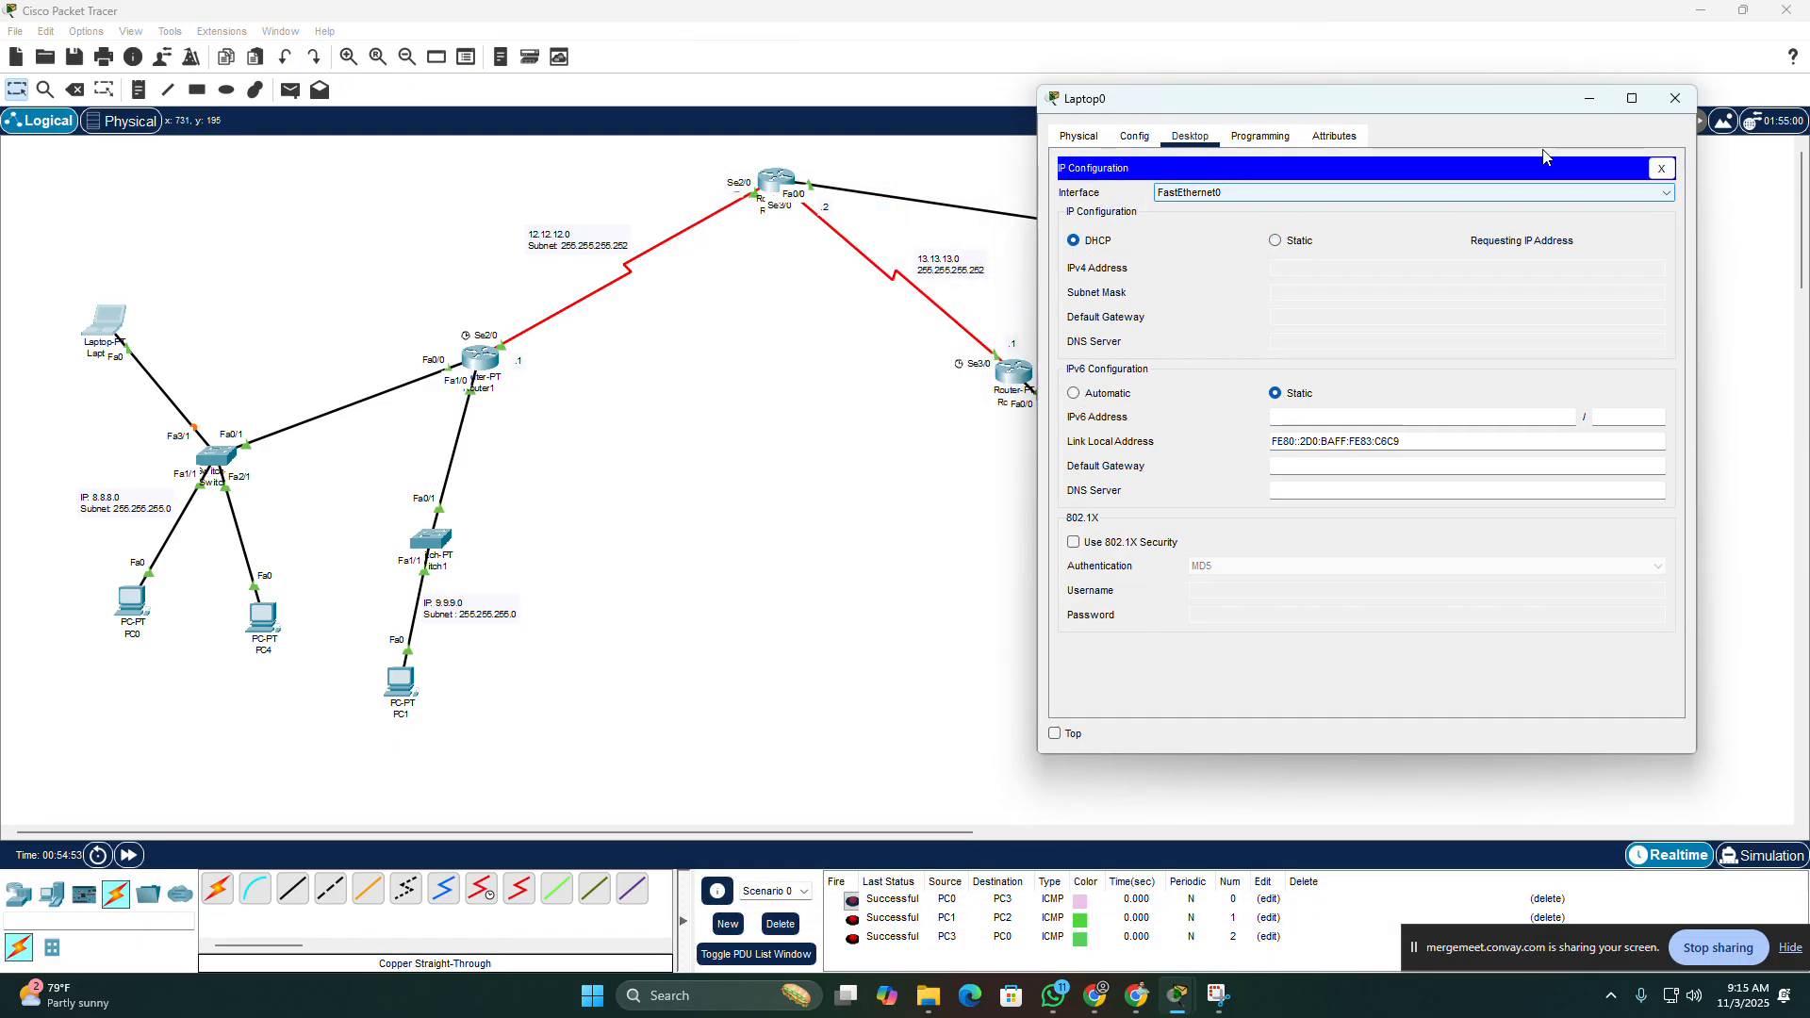
click(1448, 191)
click(1434, 207)
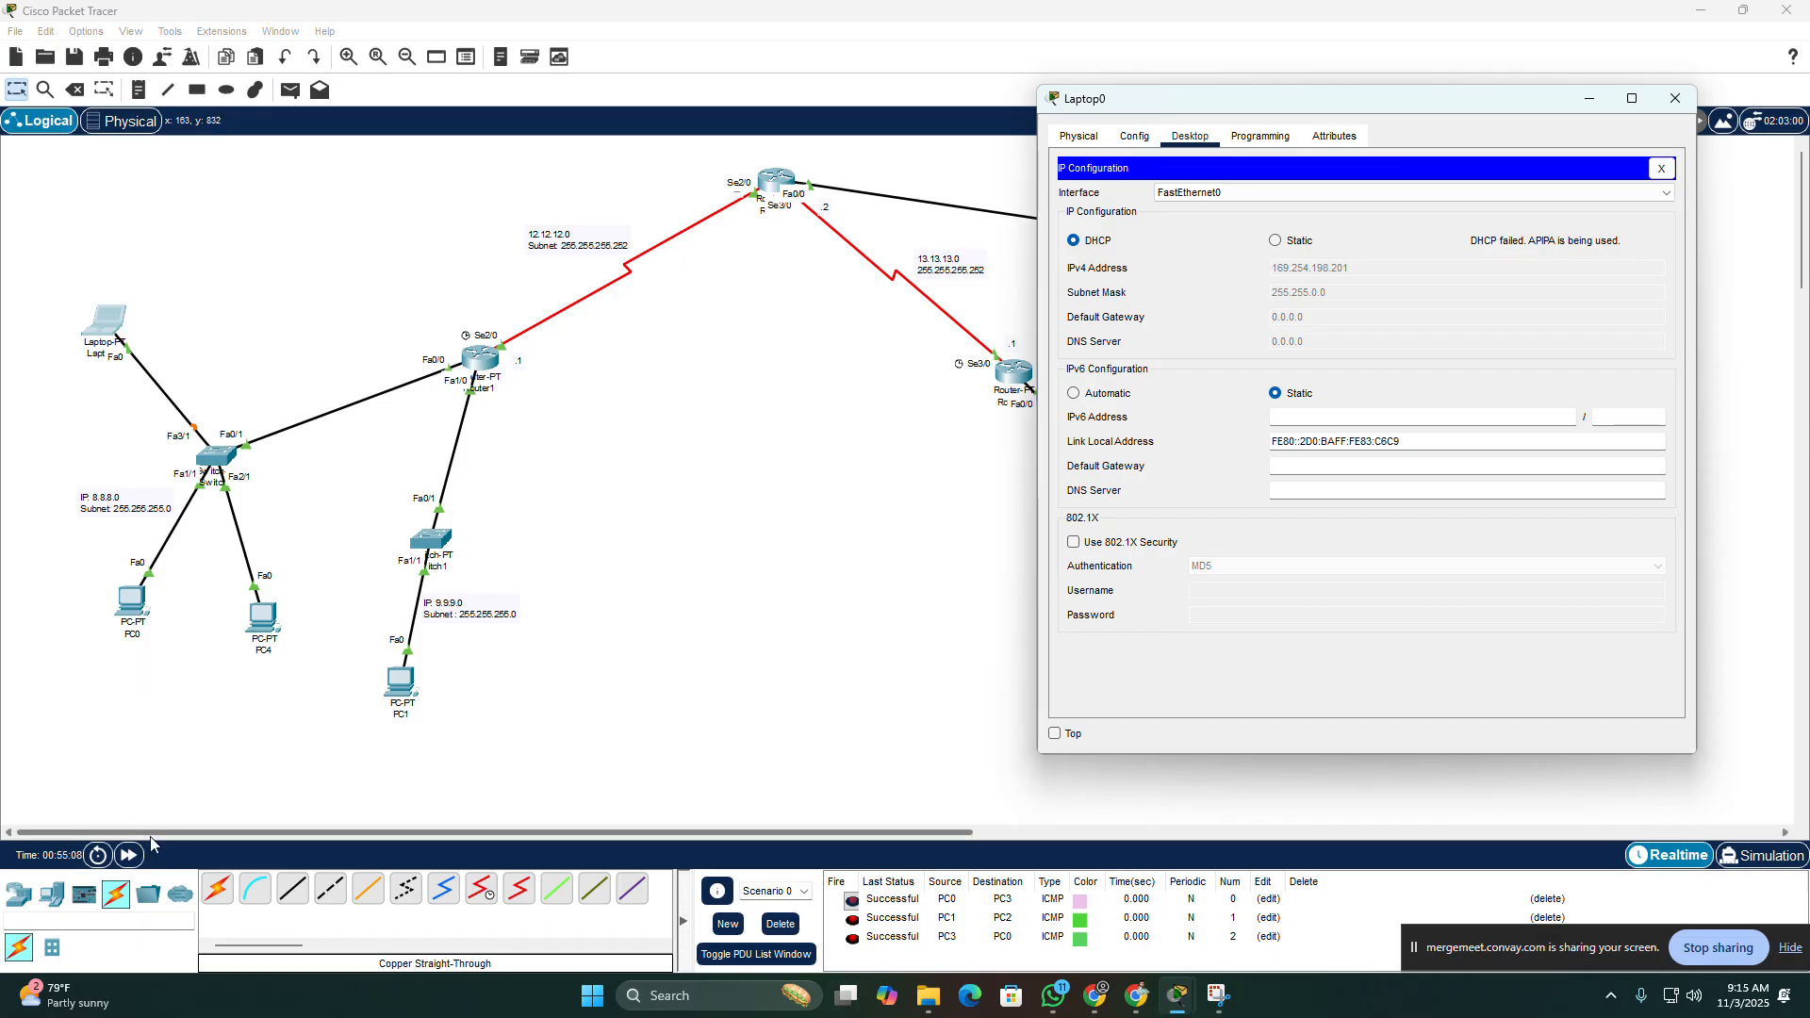
Step: Fast-forward the simulation time and recheck the DHCP address details in Laptop0's IP configuration
click(132, 855)
click(132, 855)
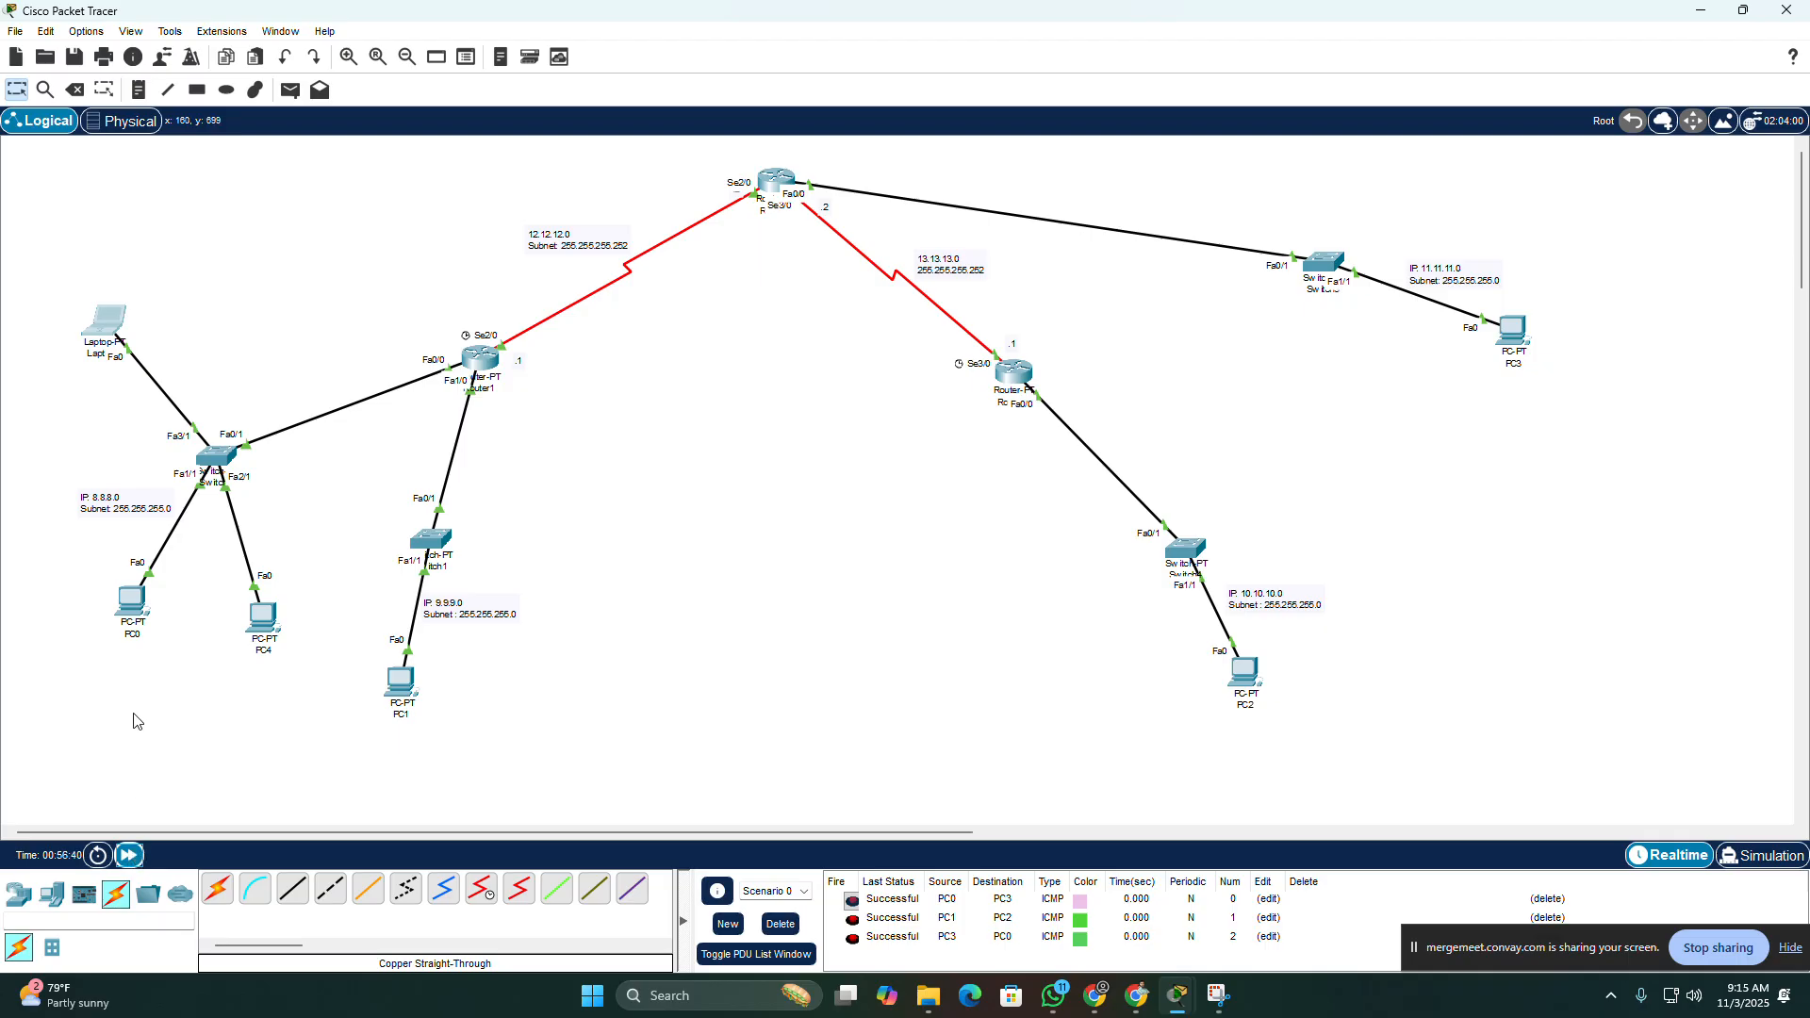
click(98, 337)
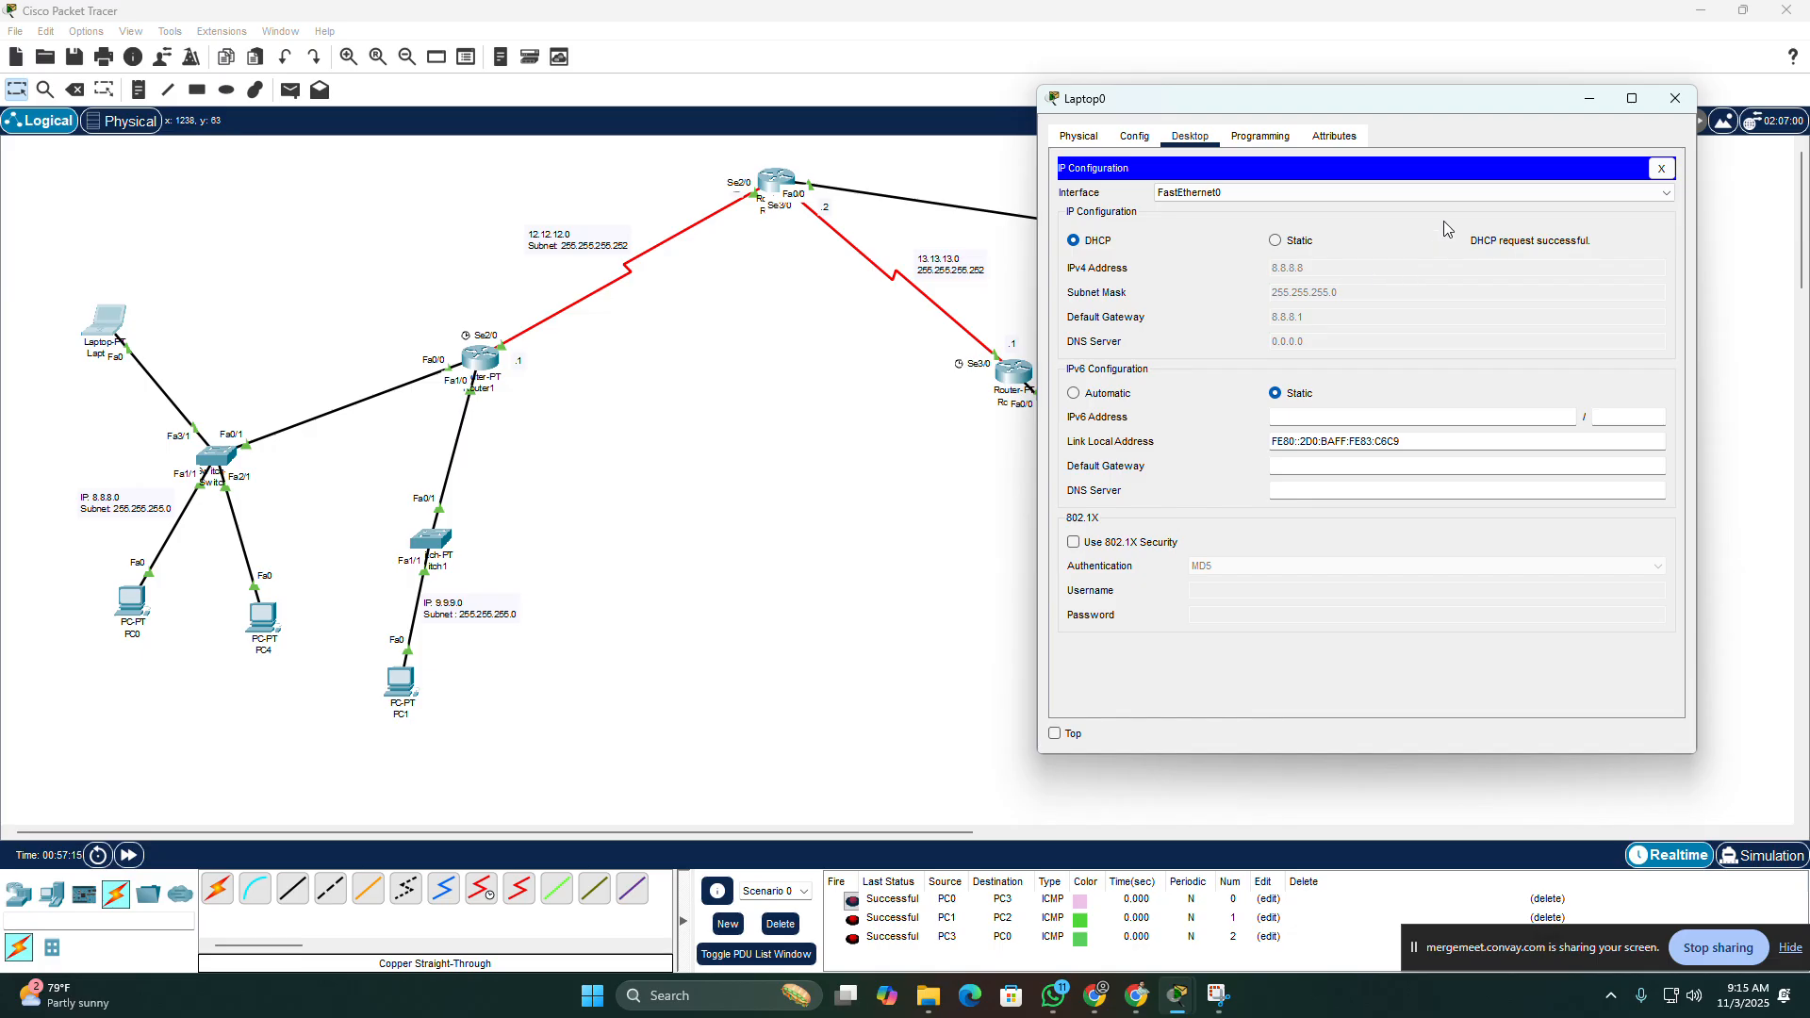
click(1676, 100)
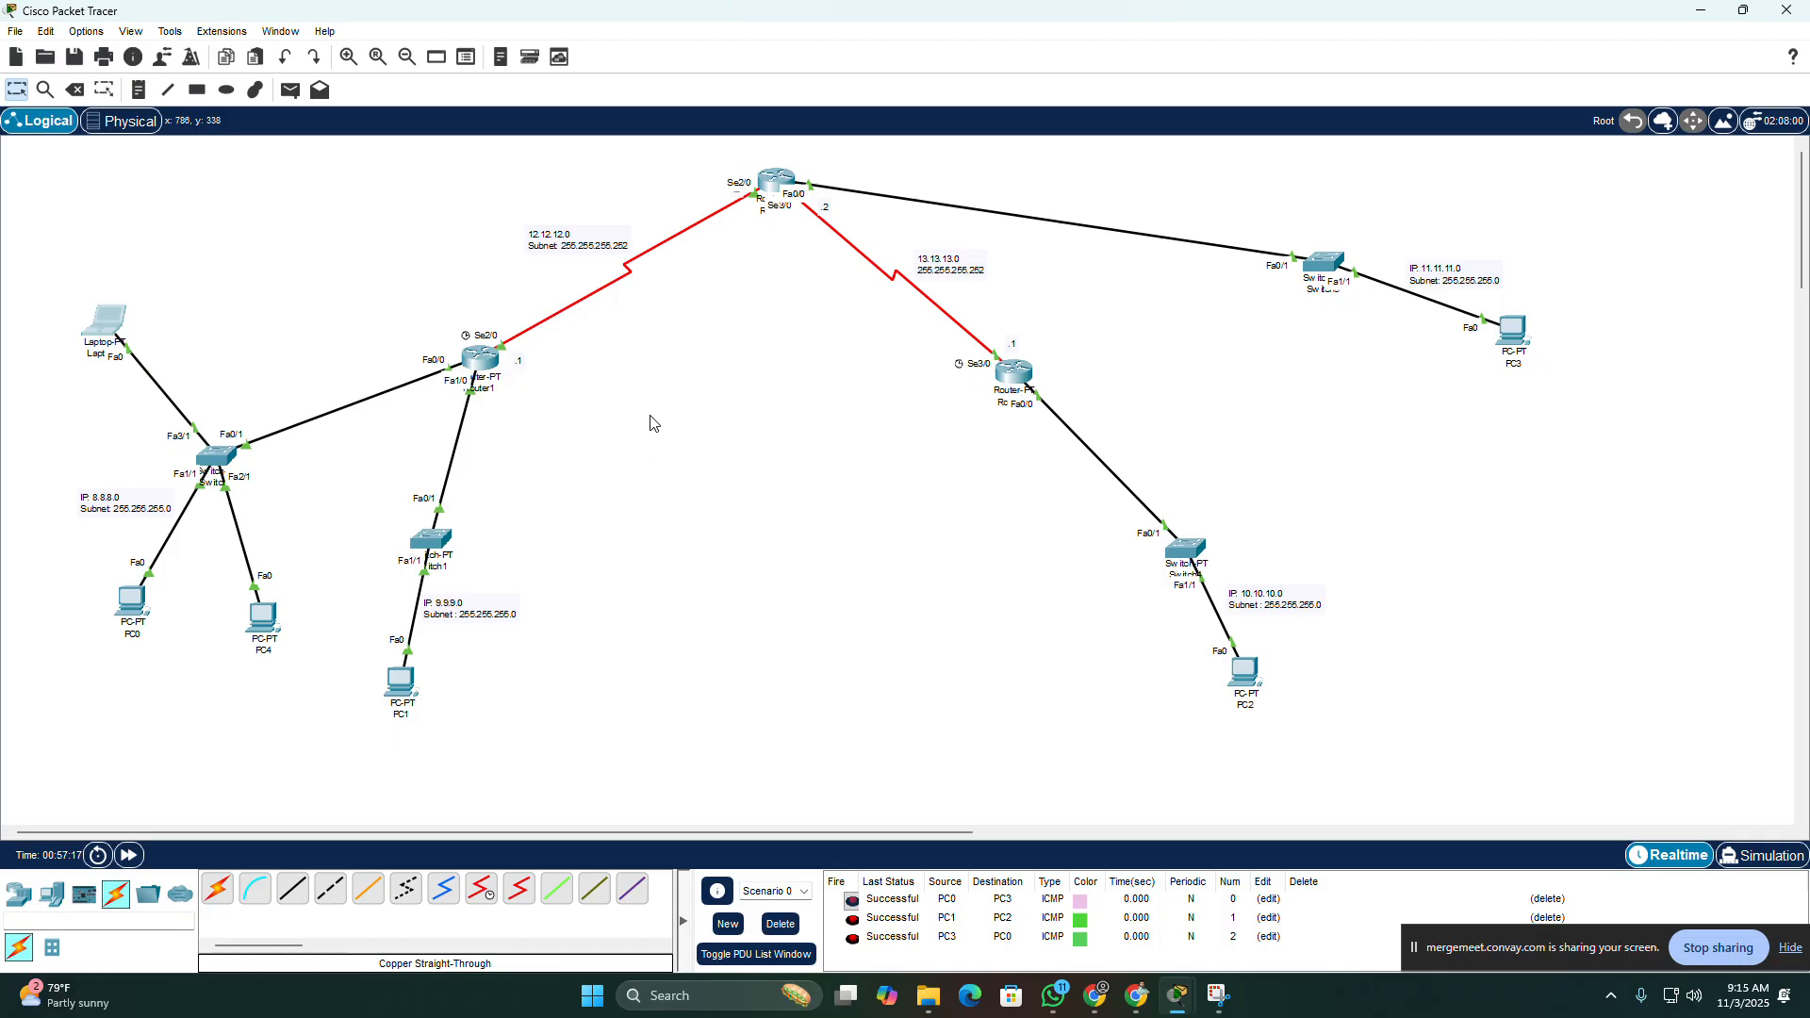